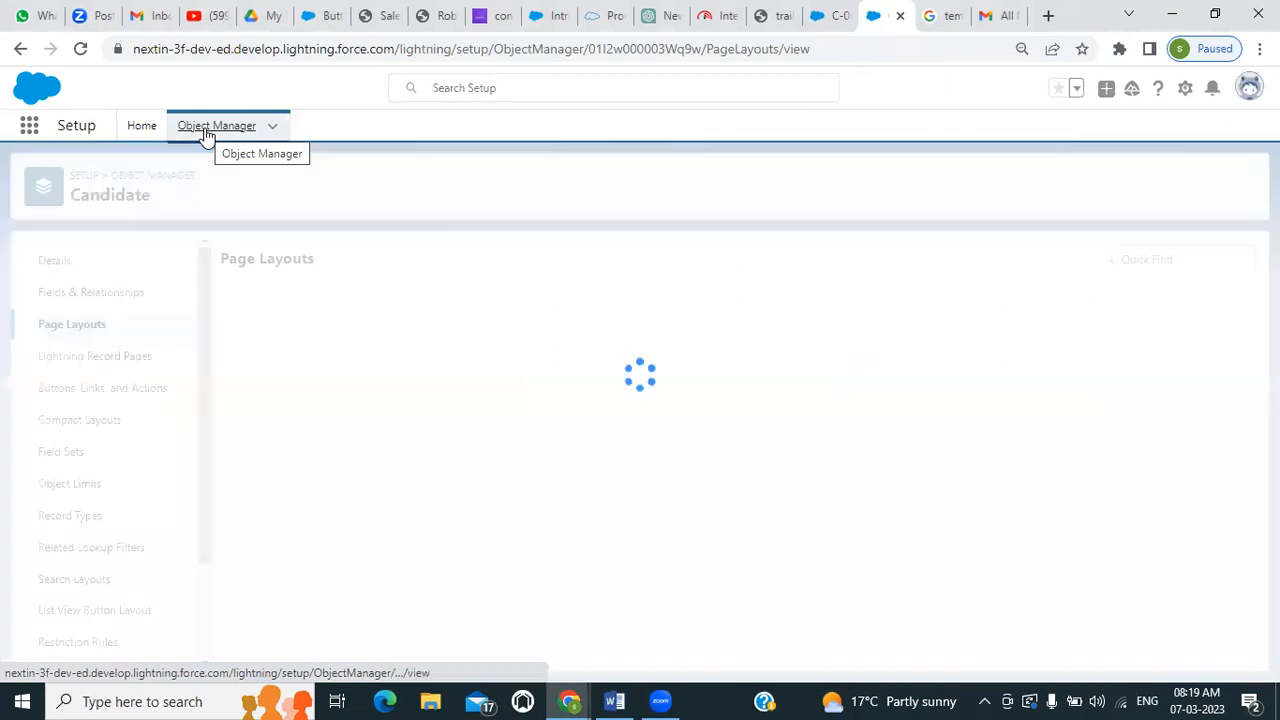
Start a new custom object from the Object Manager and set its label to Job Application
left_click(205, 133)
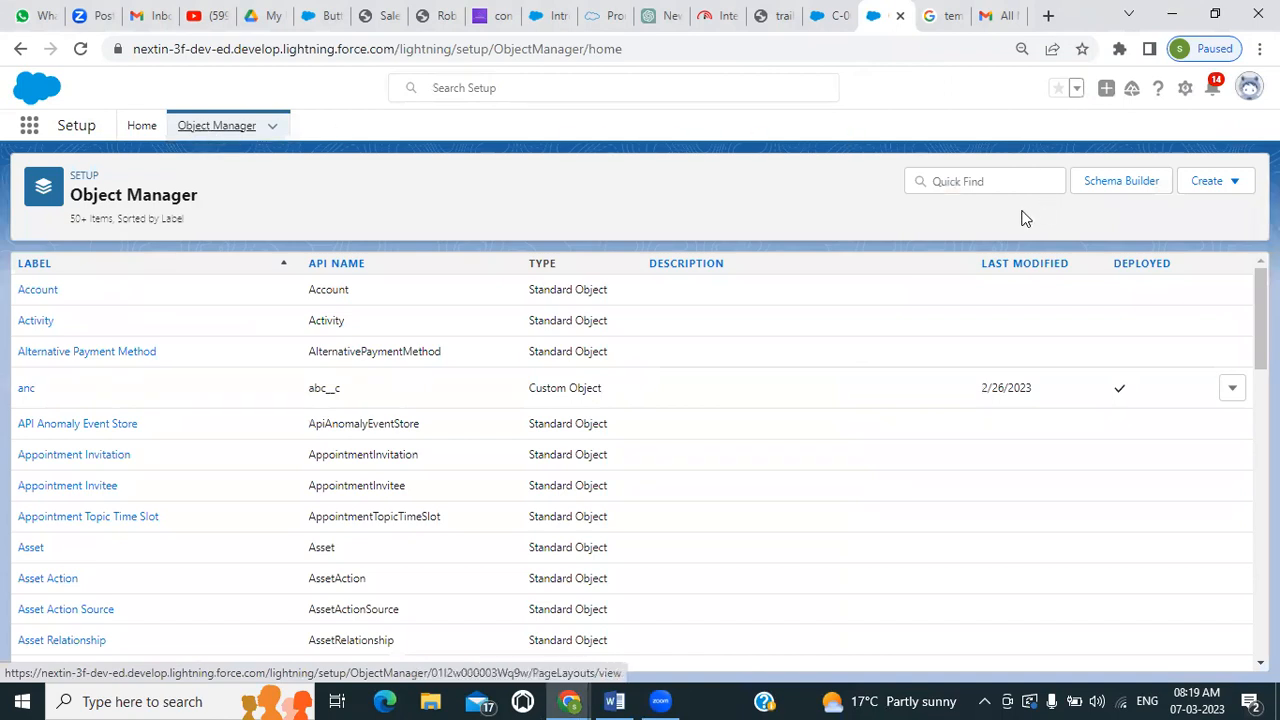
left_click(1205, 182)
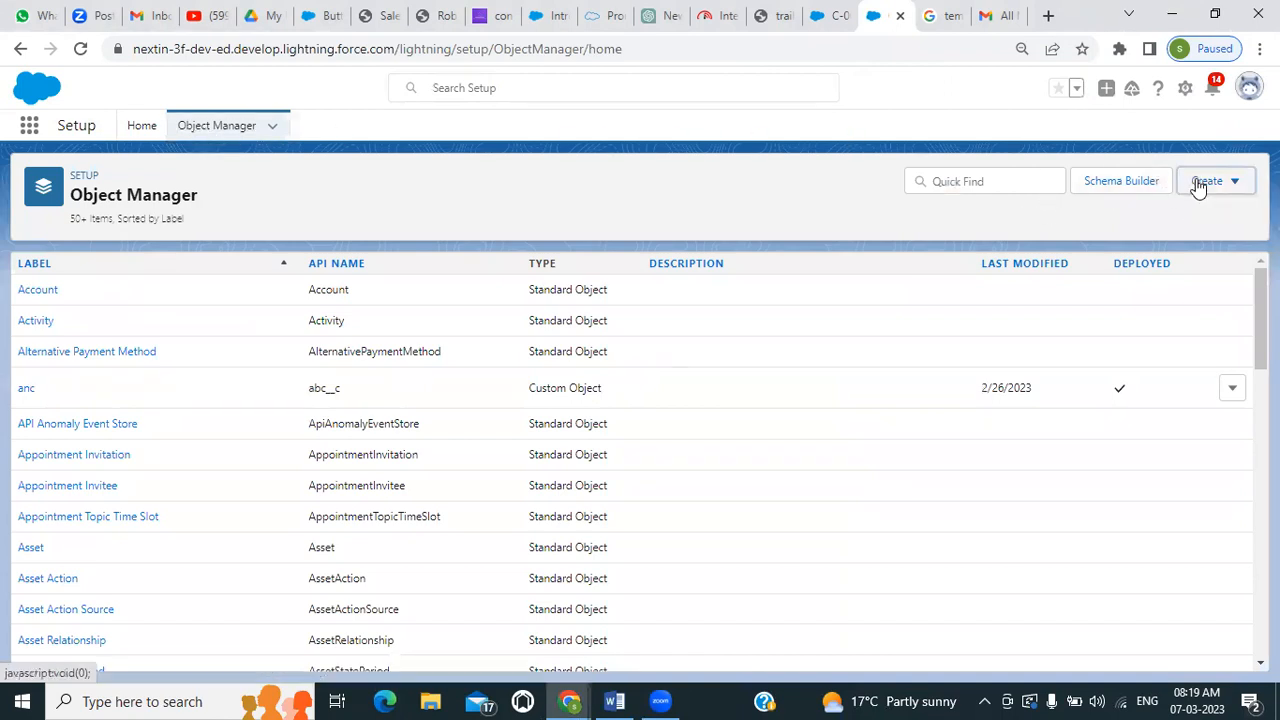
left_click(1118, 230)
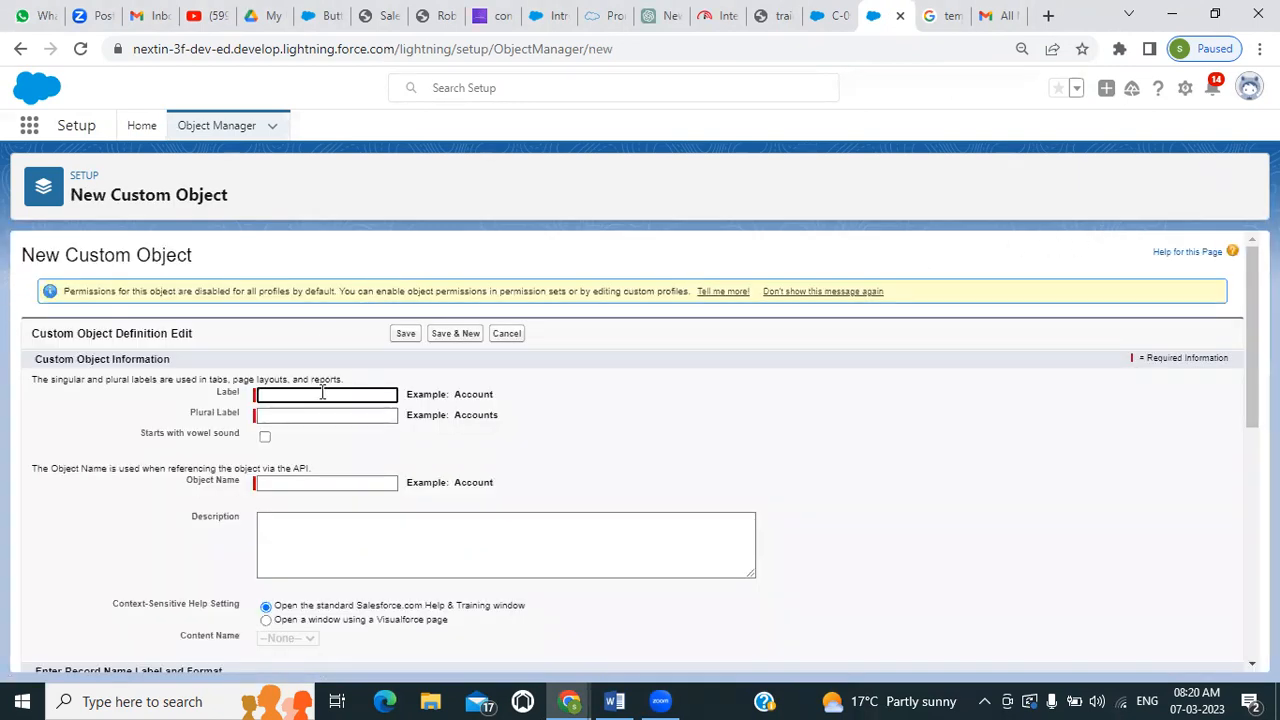
left_click(327, 394)
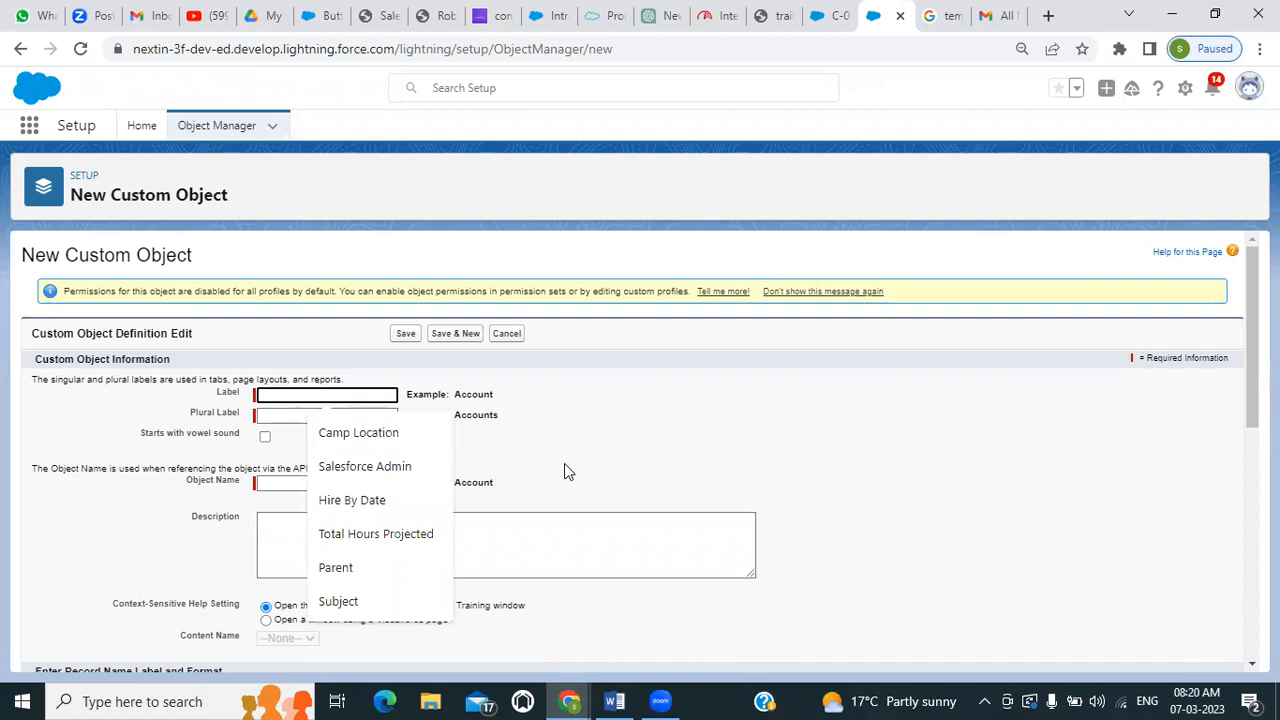
type("Jo")
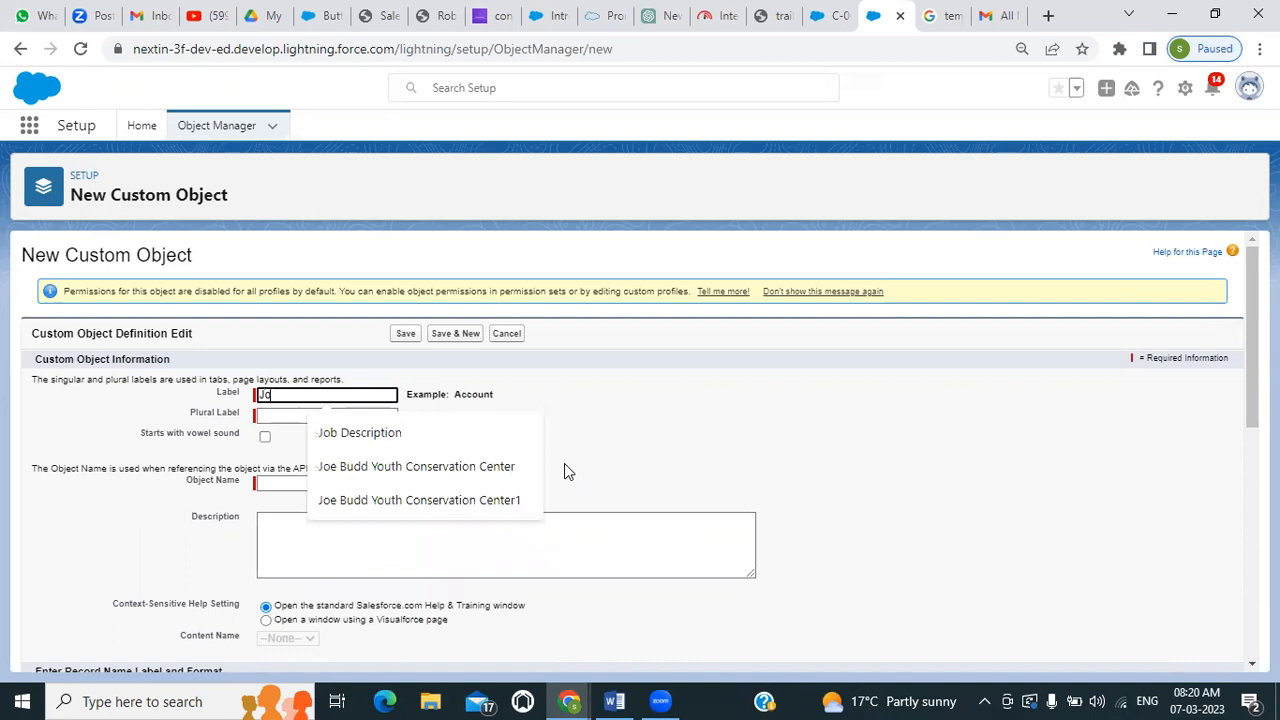
type("b A")
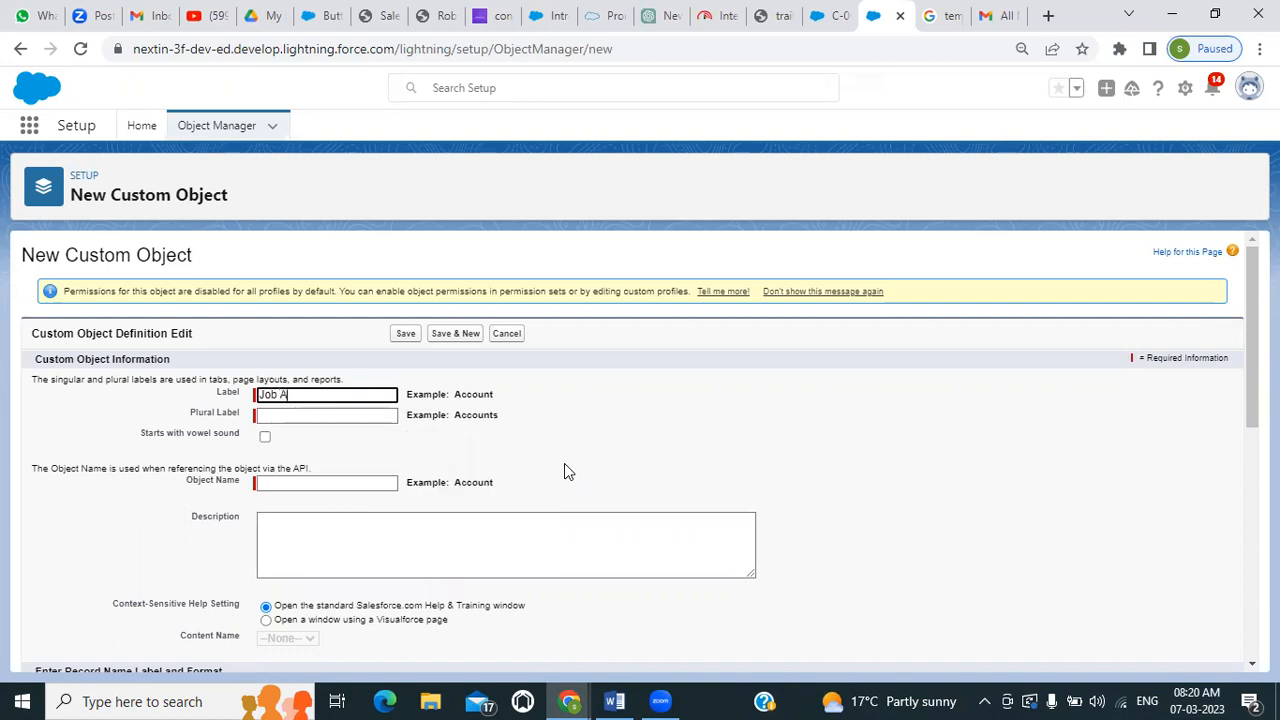
type("pplication")
Set the new object's plural label to Job Applications
left_click(364, 413)
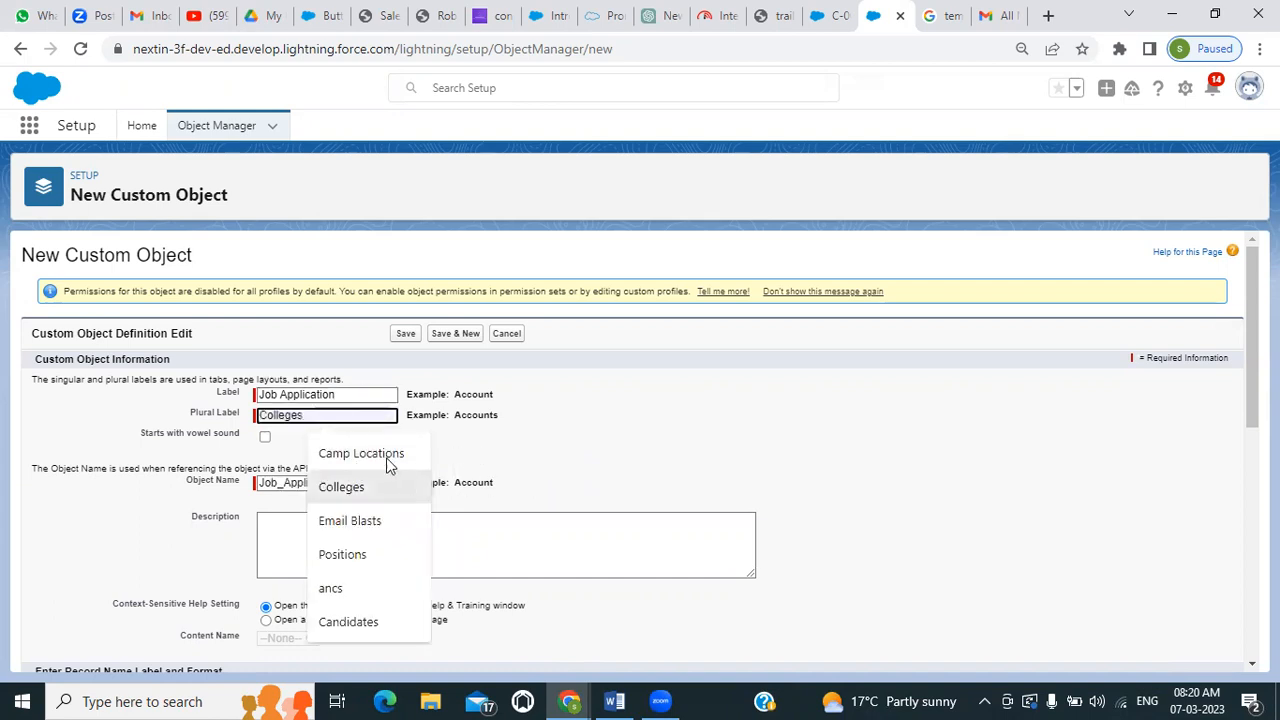
type("Jo")
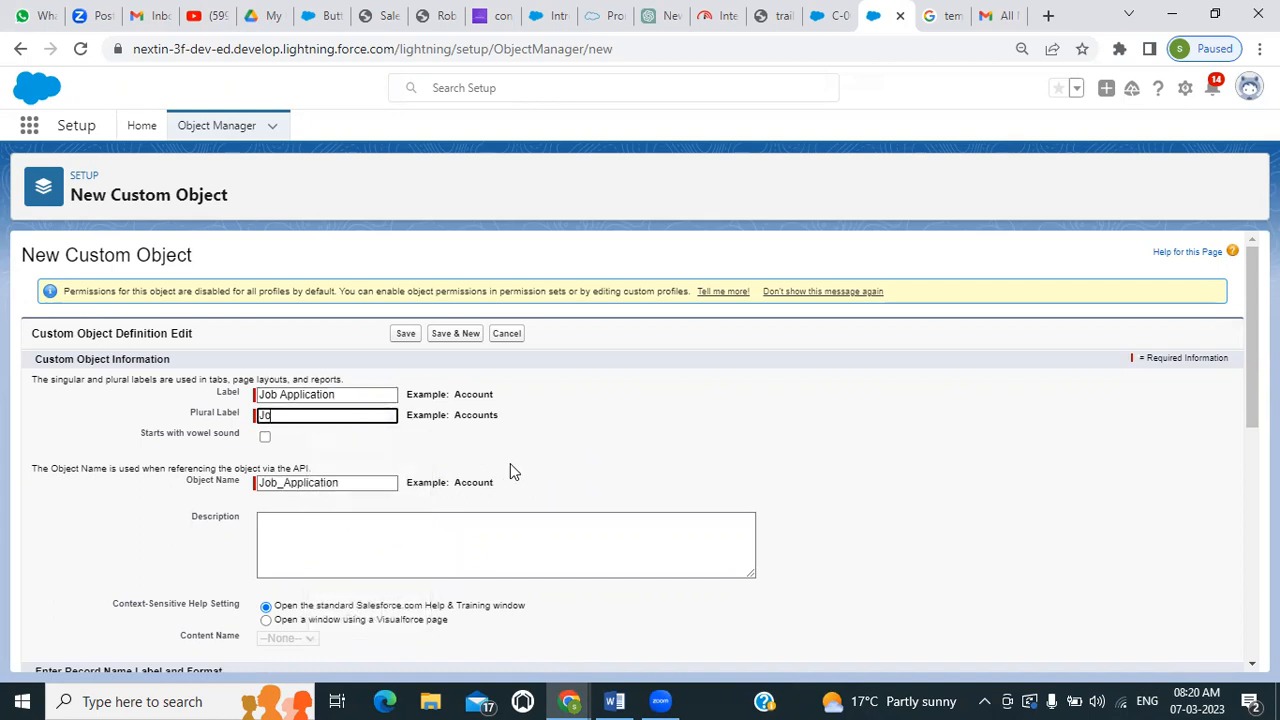
type("b Applications")
Enable the optional features Allow Reports, Allow Activities, Track Field History and Allow in Chatter Groups
scroll(403, 458, "down", 2)
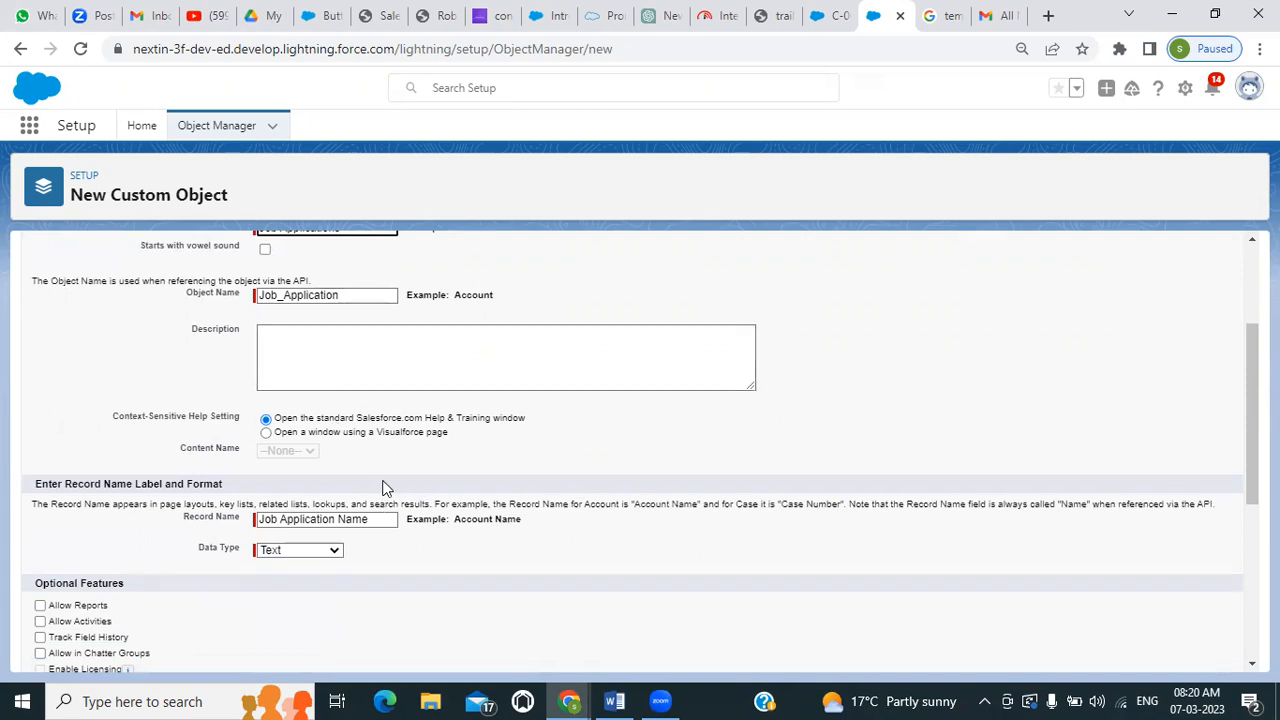
scroll(313, 489, "down", 1)
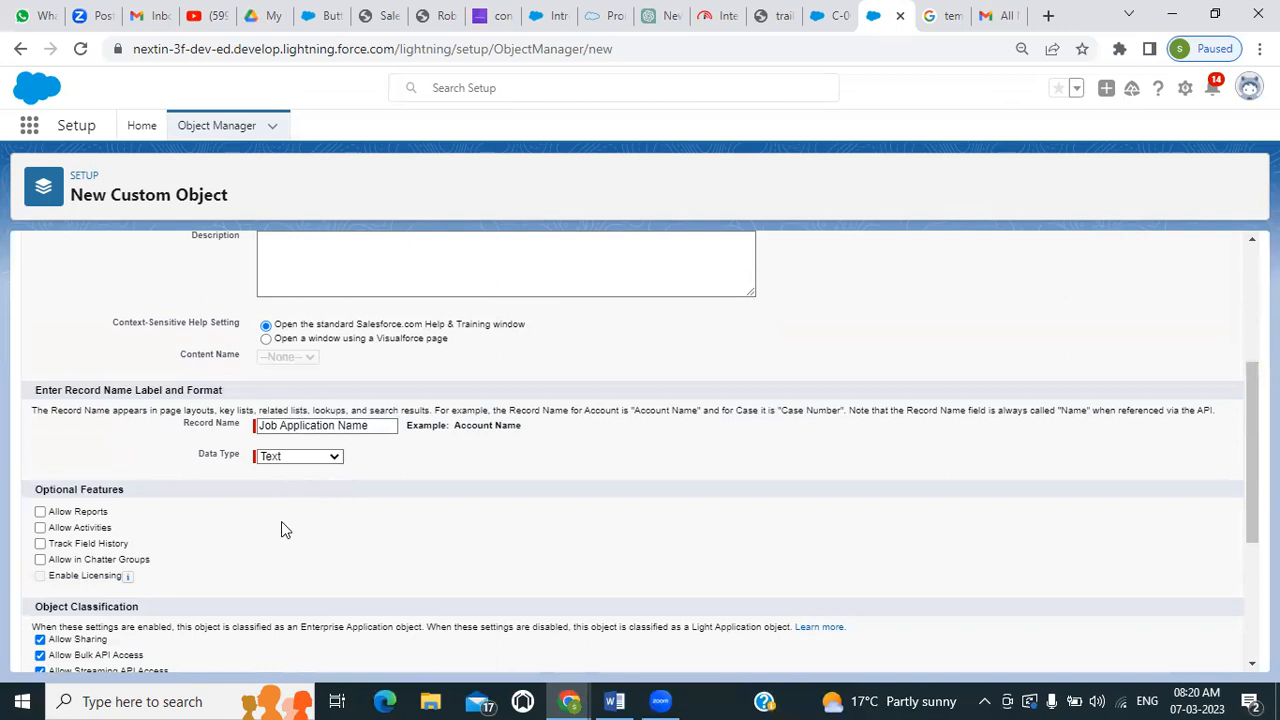
left_click(40, 512)
left_click(40, 527)
left_click(40, 543)
left_click(40, 560)
Enable the creation options for launching the New Custom Tab Wizard and adding the Notes and Attachments related list to the default layout
scroll(42, 558, "down", 3)
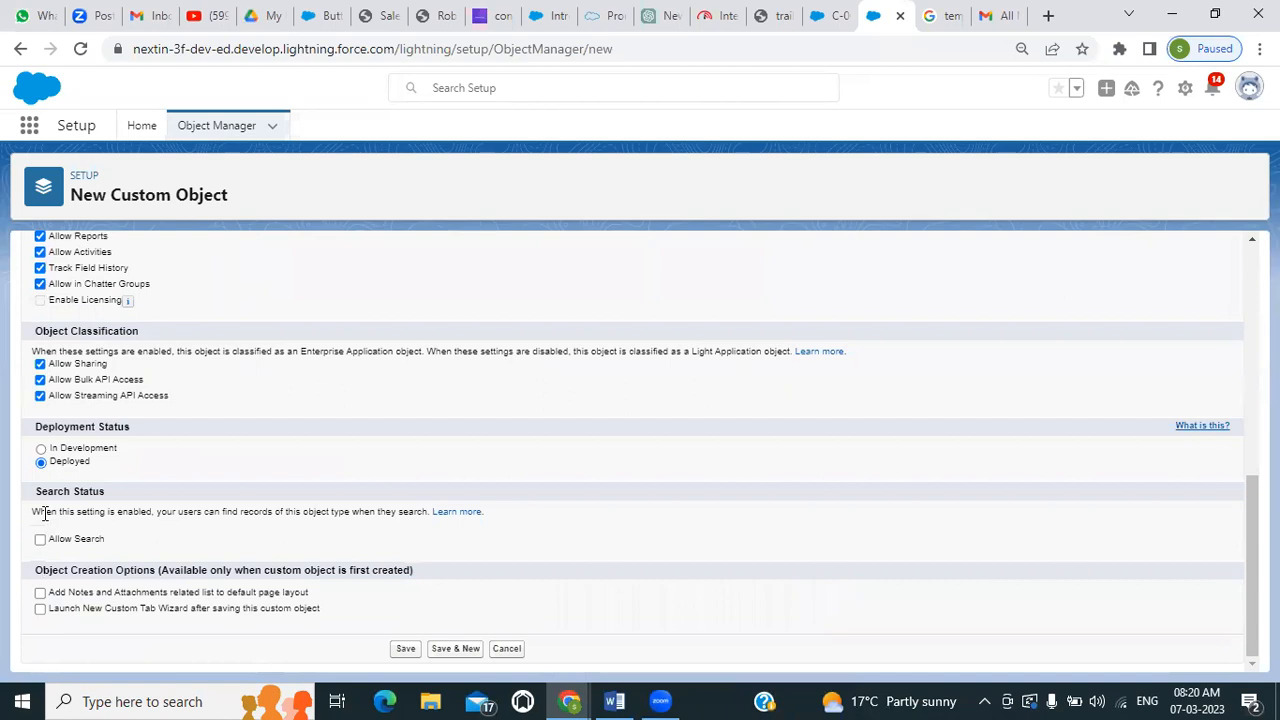
left_click(40, 608)
left_click(40, 592)
Set the record name's data type to Auto Number with display format JA-{0000} and starting number 0
scroll(122, 535, "up", 4)
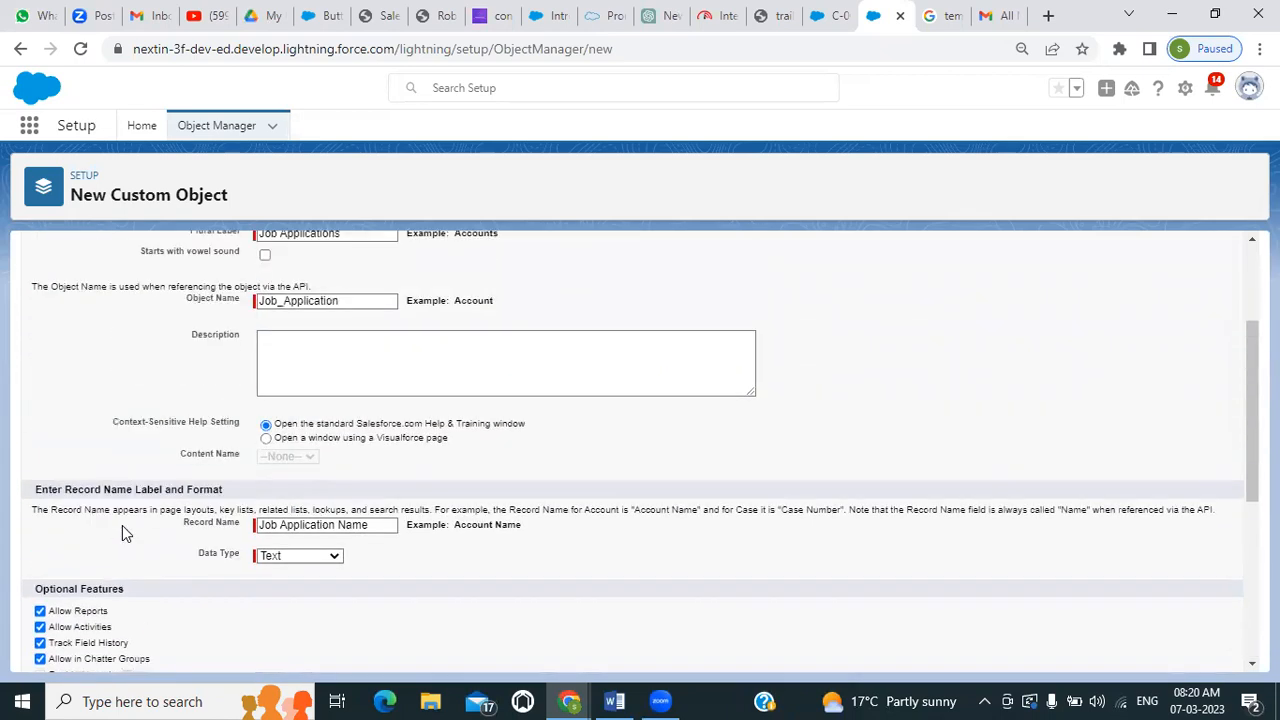
left_click(310, 556)
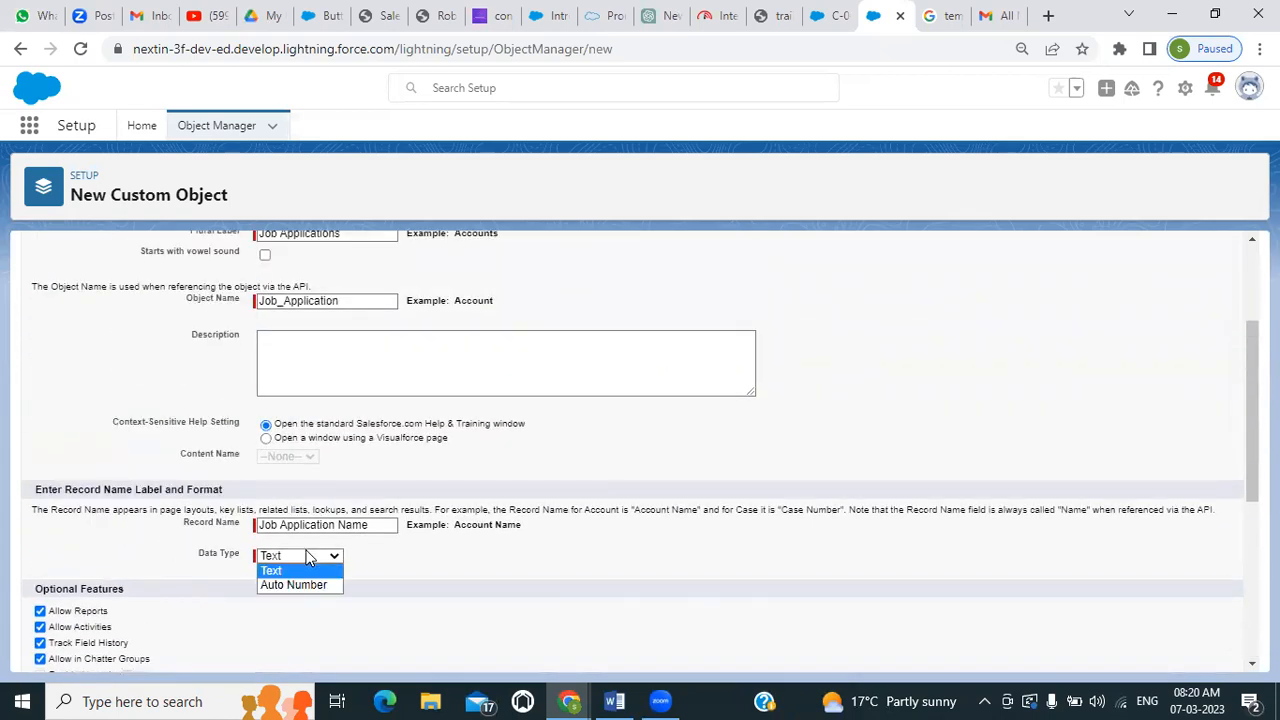
left_click(306, 585)
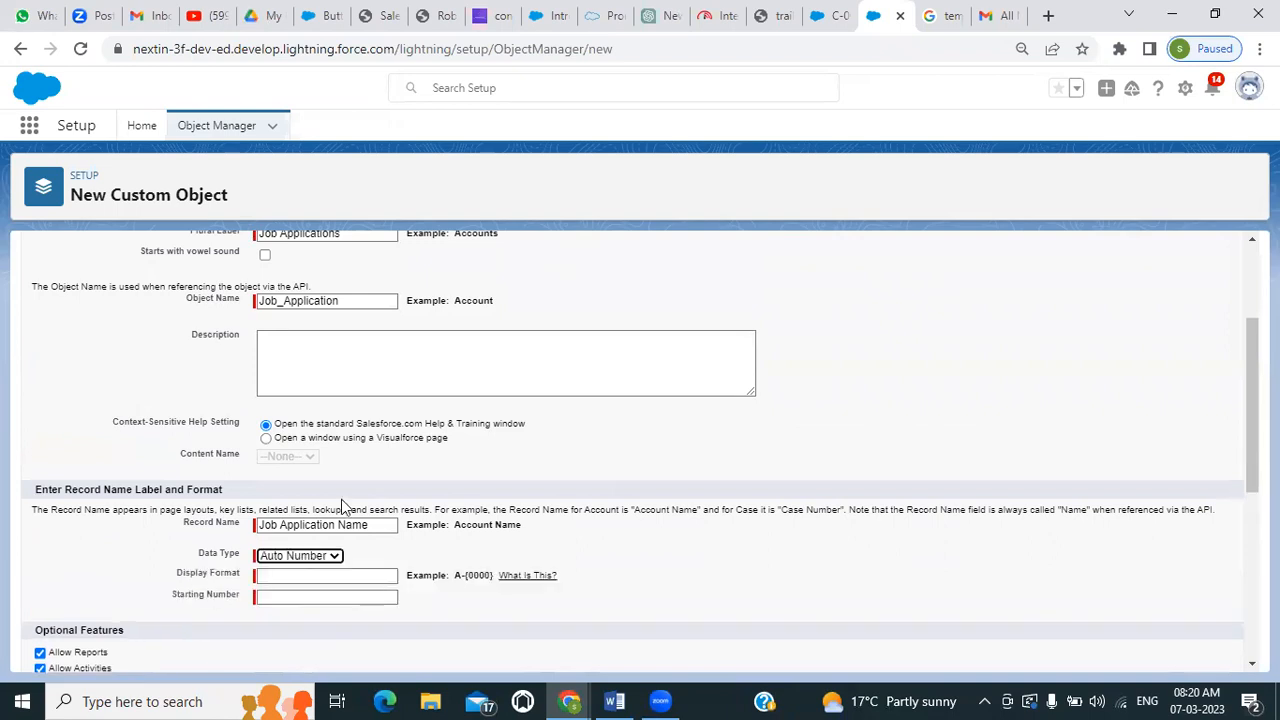
scroll(341, 499, "down", 1)
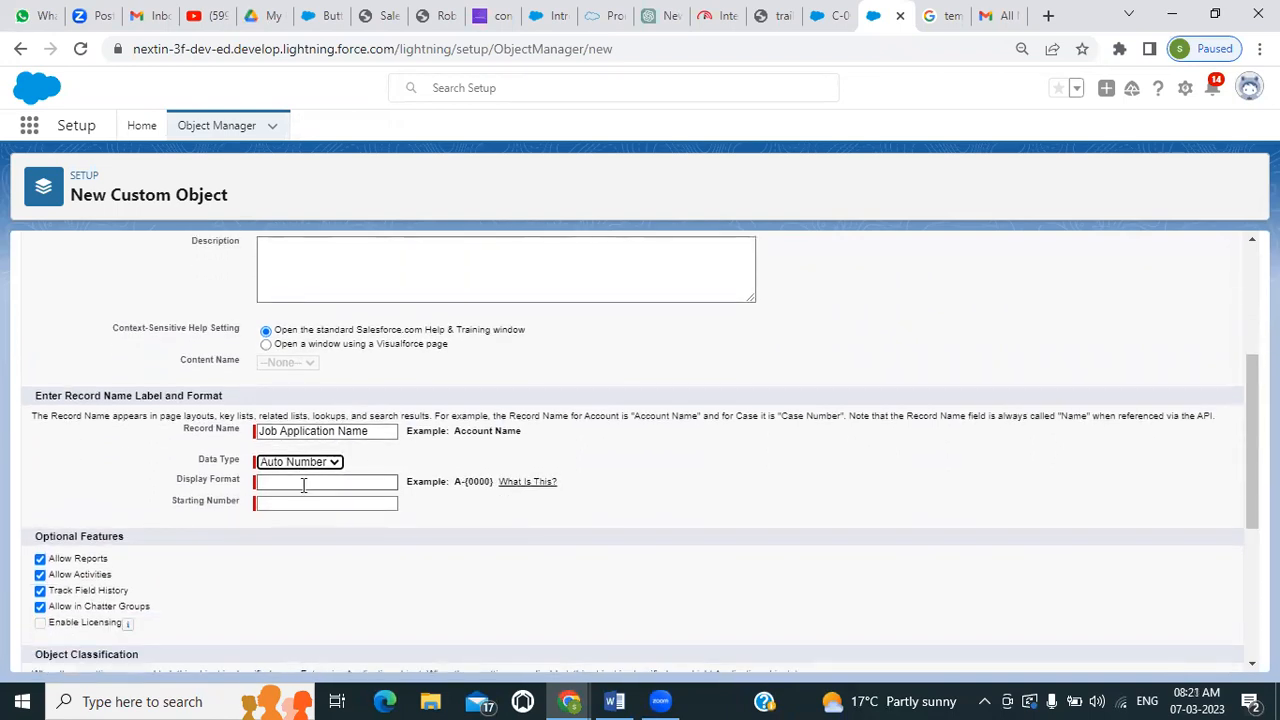
left_click(303, 483)
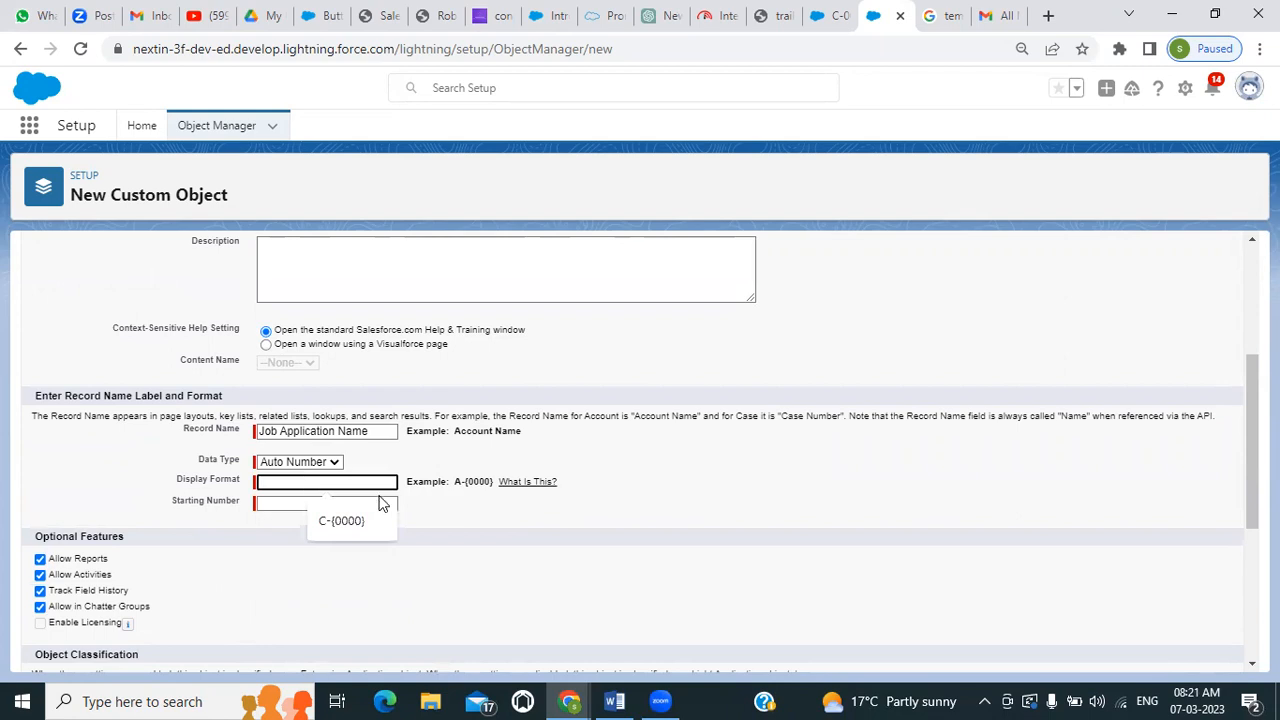
left_click(345, 520)
left_click(270, 483)
key("BackSpace")
key("BackSpace")
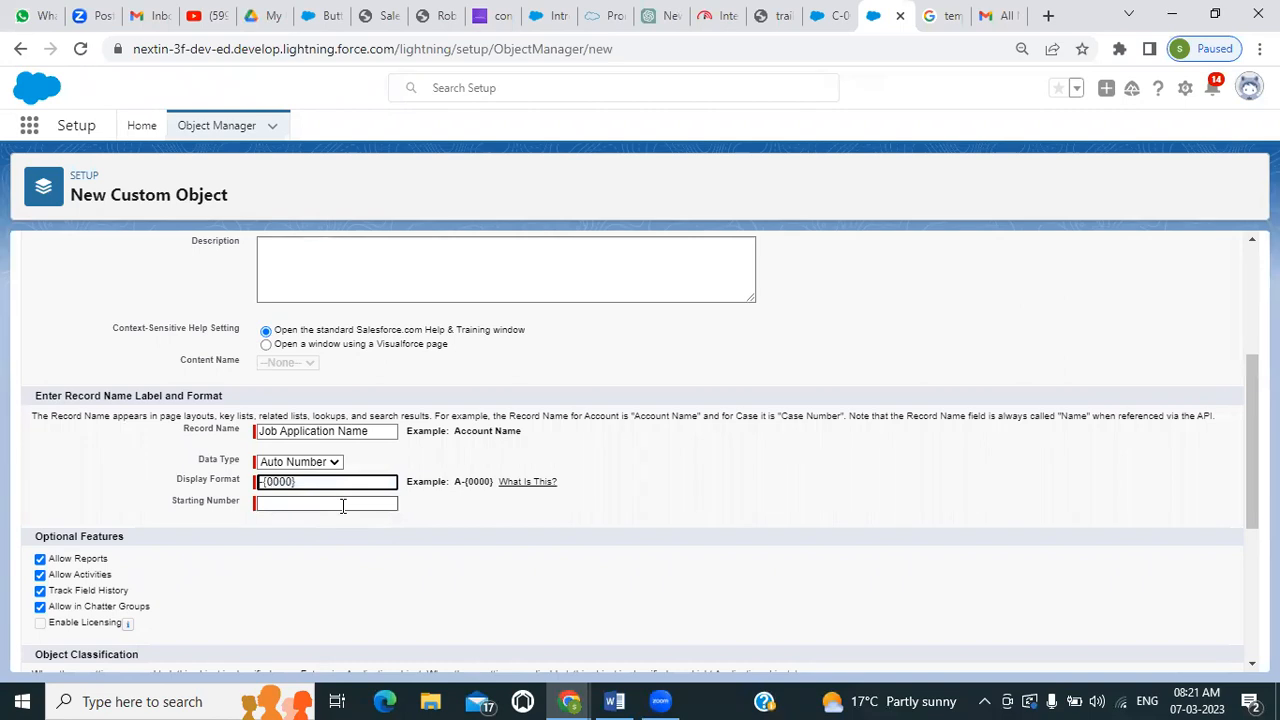
type("JA-")
left_click(332, 504)
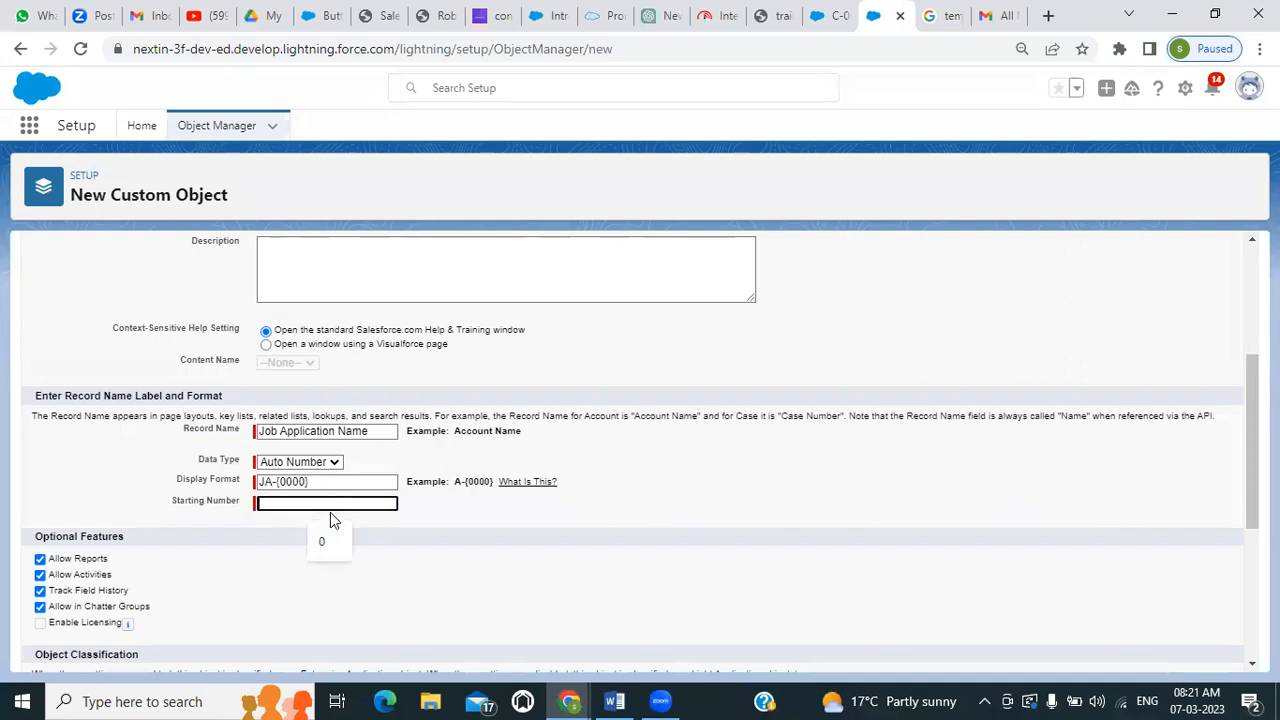
left_click(325, 548)
Check the custom object's settings and save the Job Application object
scroll(463, 470, "down", 3)
scroll(463, 470, "down", 1)
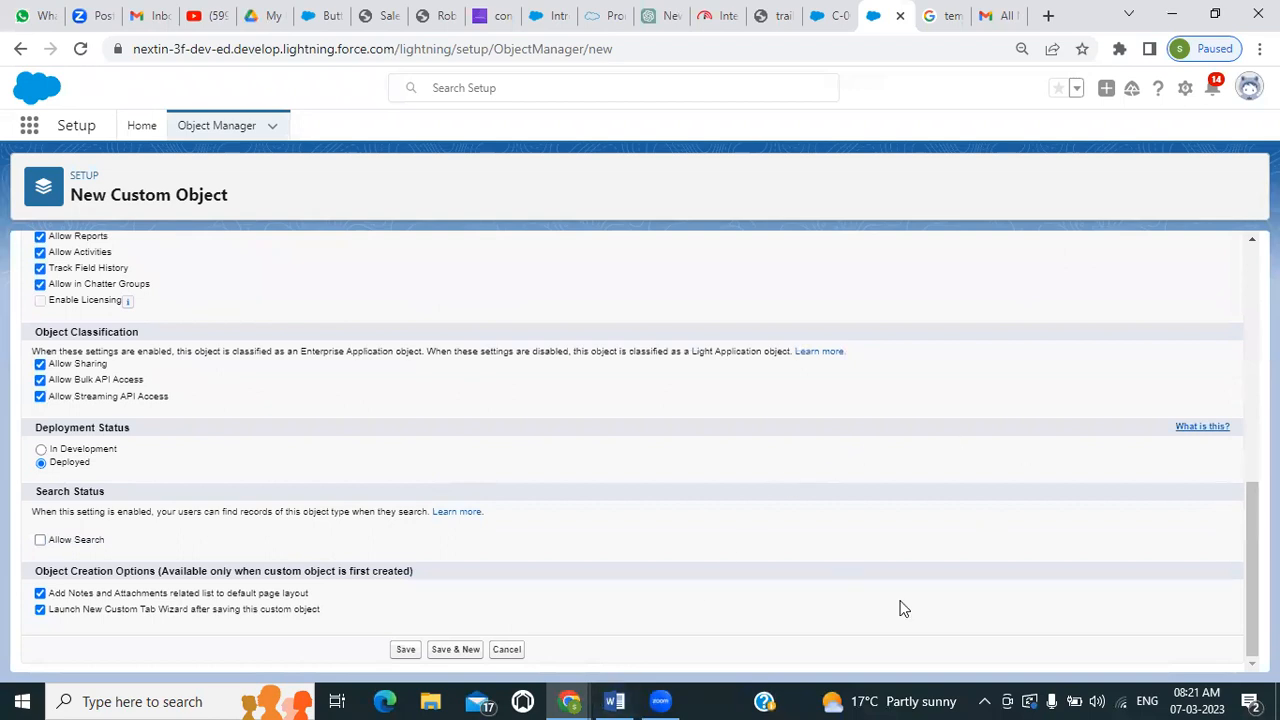
scroll(686, 452, "up", 10)
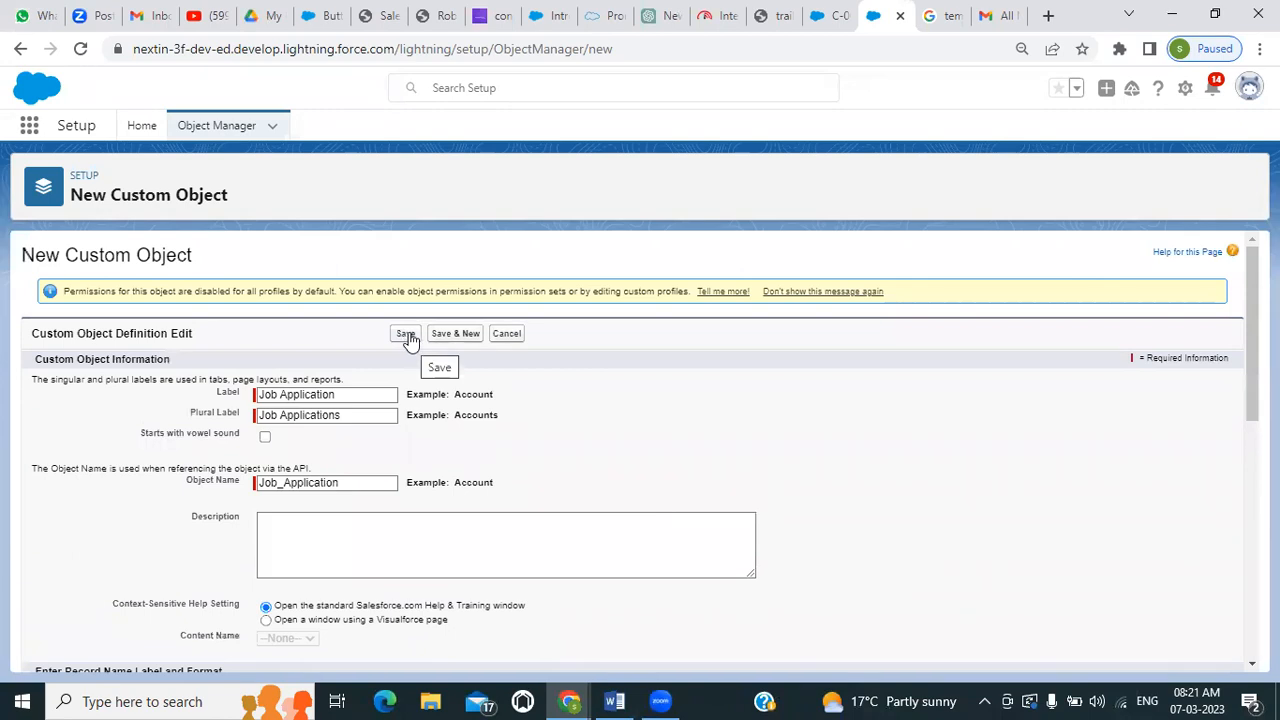
scroll(407, 345, "down", 10)
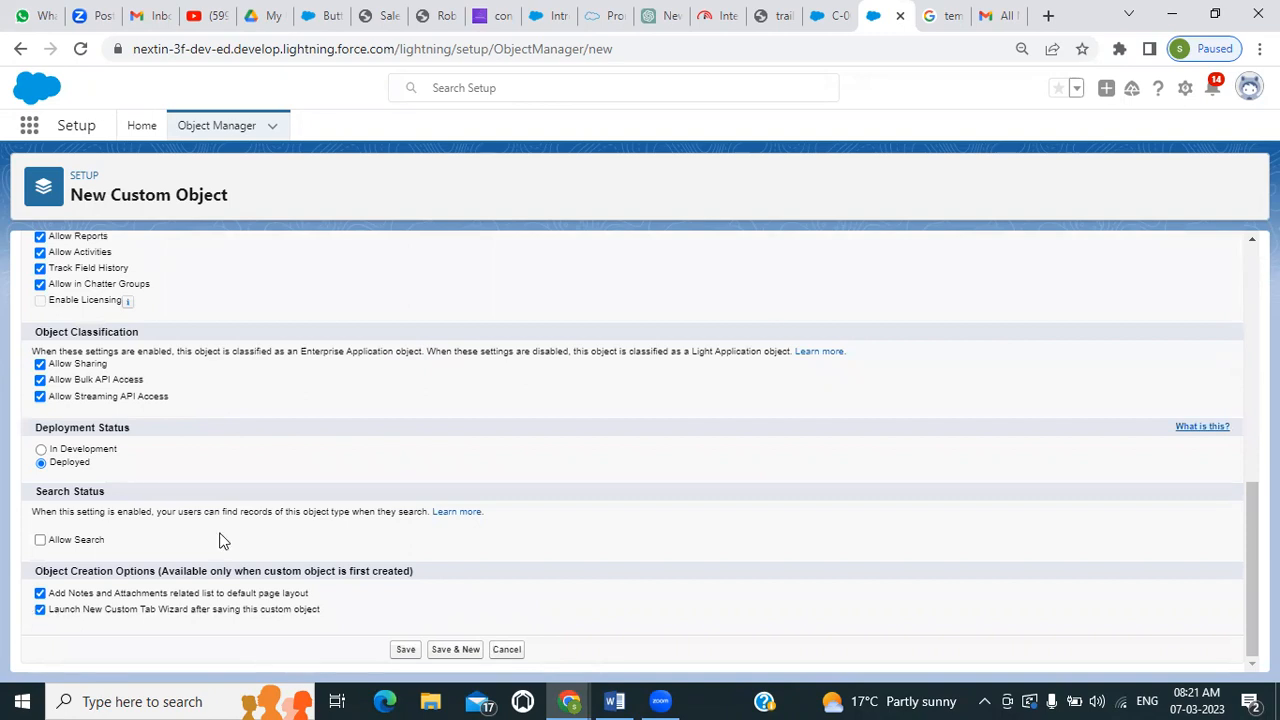
scroll(222, 540, "up", 10)
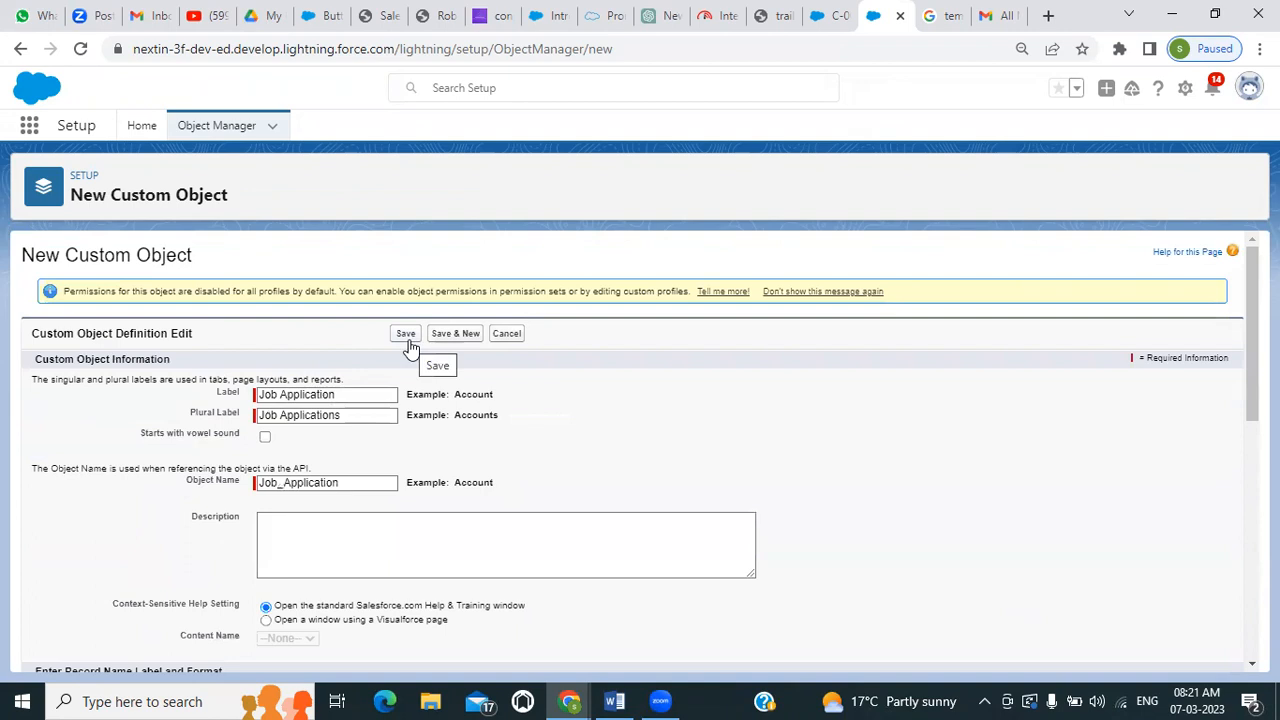
left_click(406, 334)
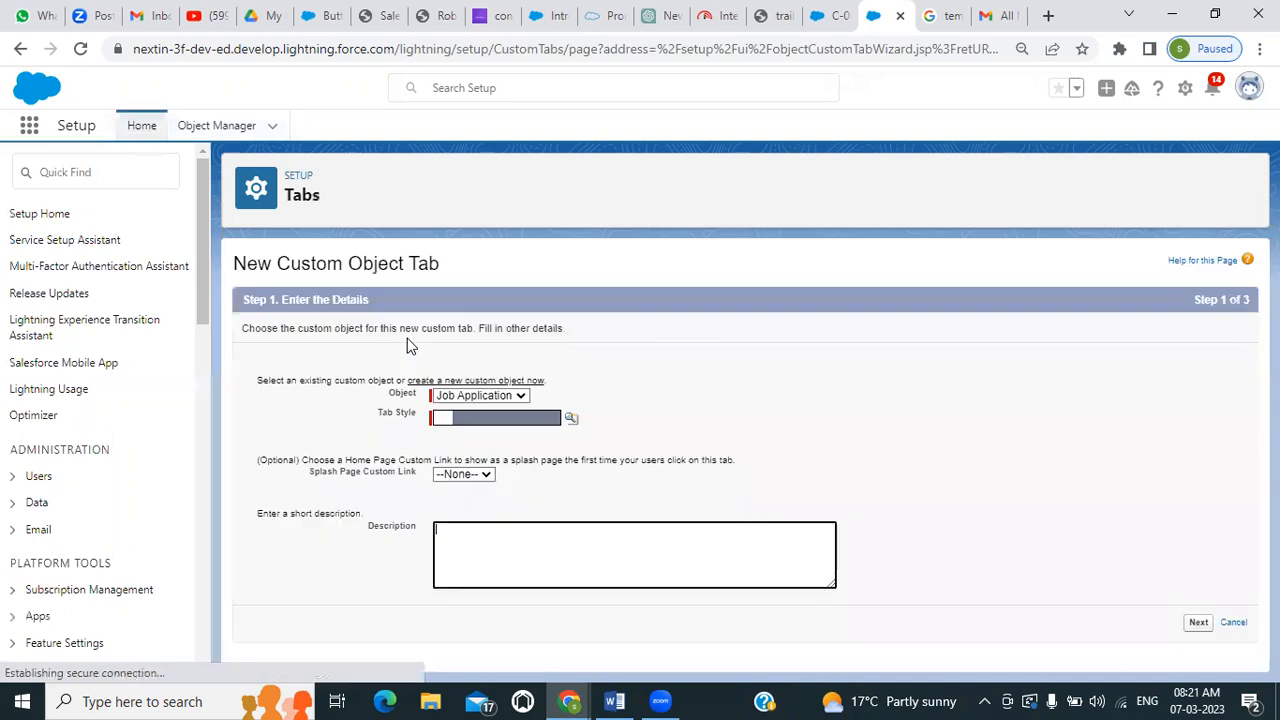
Choose the Books tab style for the Job Application tab and continue to the profile settings
left_click(568, 419)
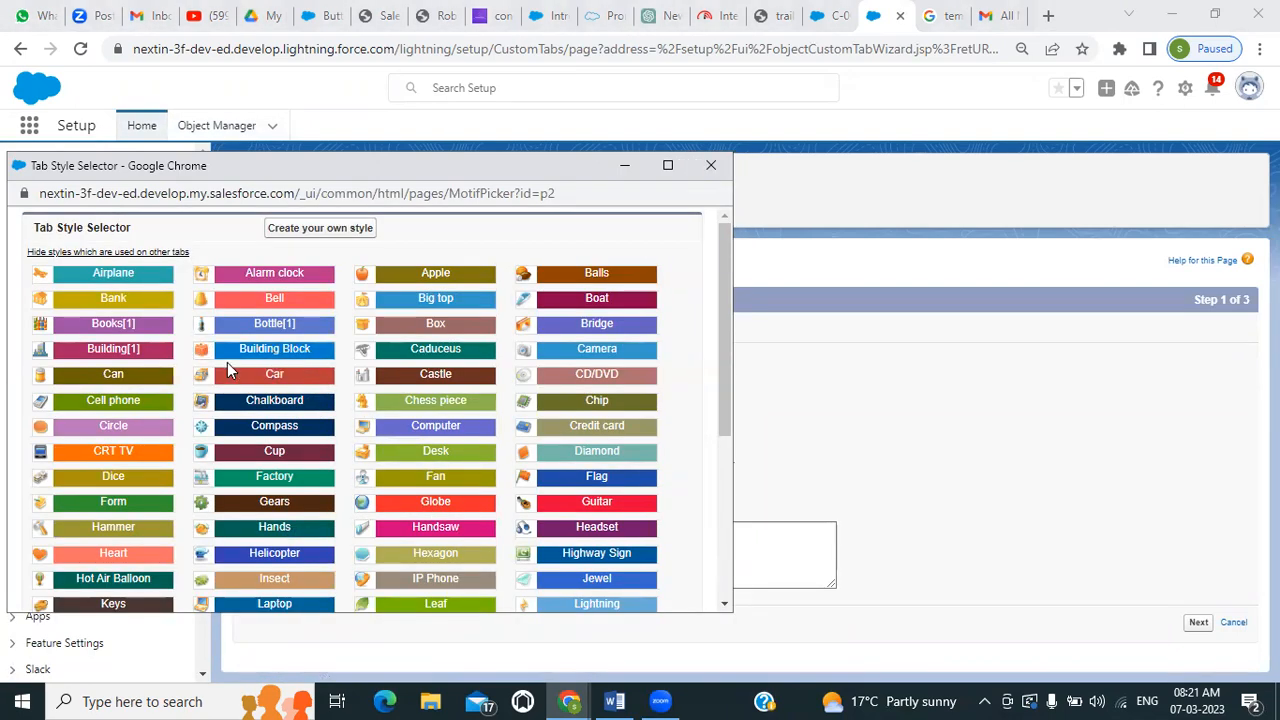
mouse_move(123, 350)
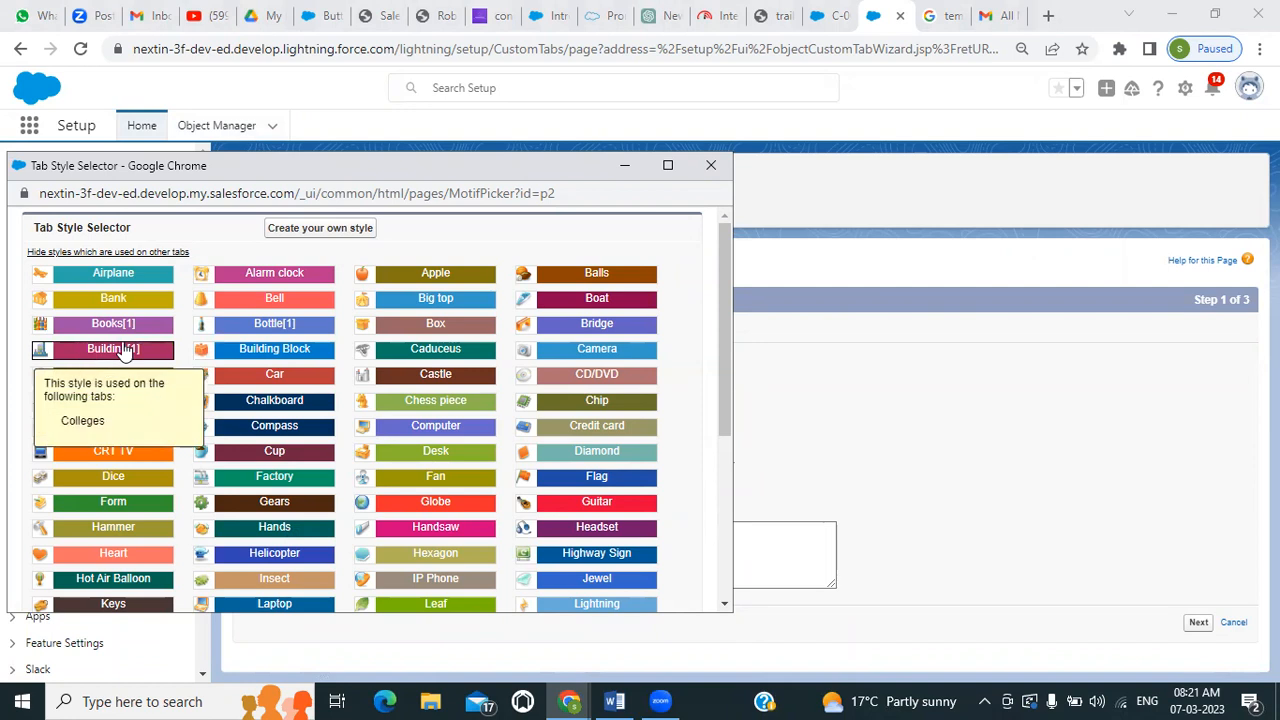
left_click(122, 325)
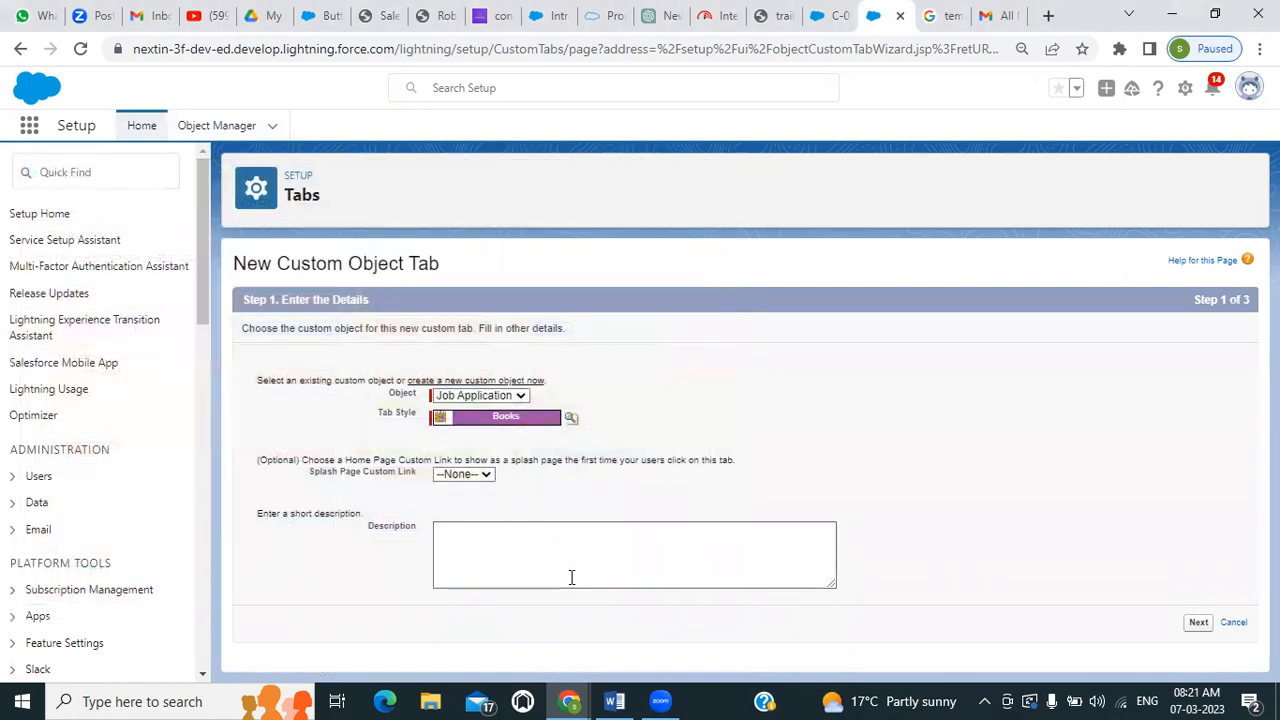
left_click(1197, 623)
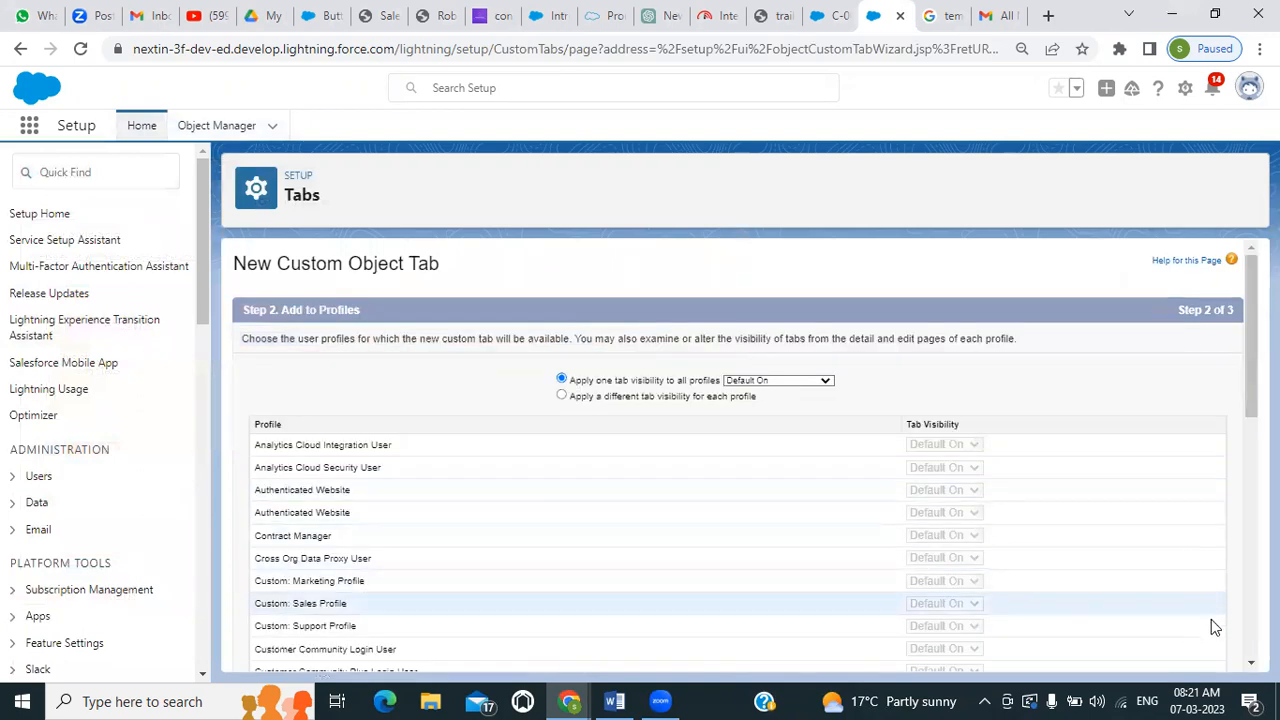
Keep the Default On visibility for all profiles and the tab included in all custom apps, and save the tab
scroll(1093, 539, "down", 7)
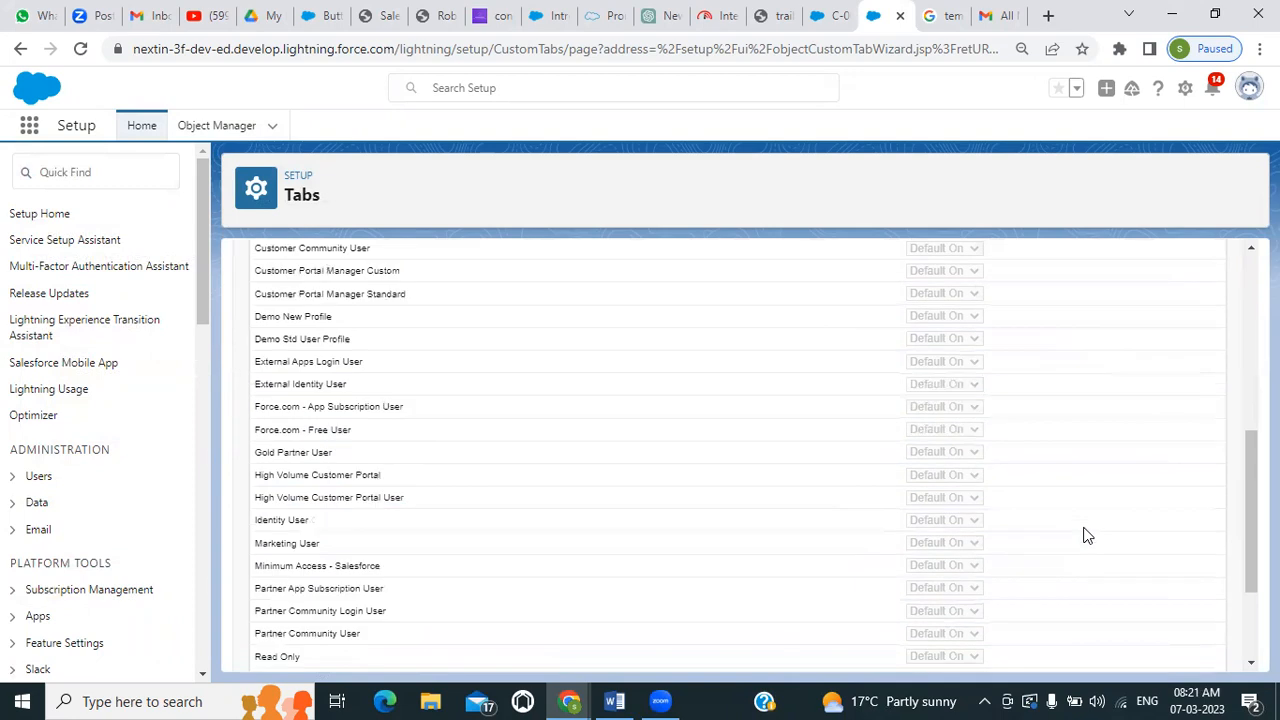
left_click(1184, 653)
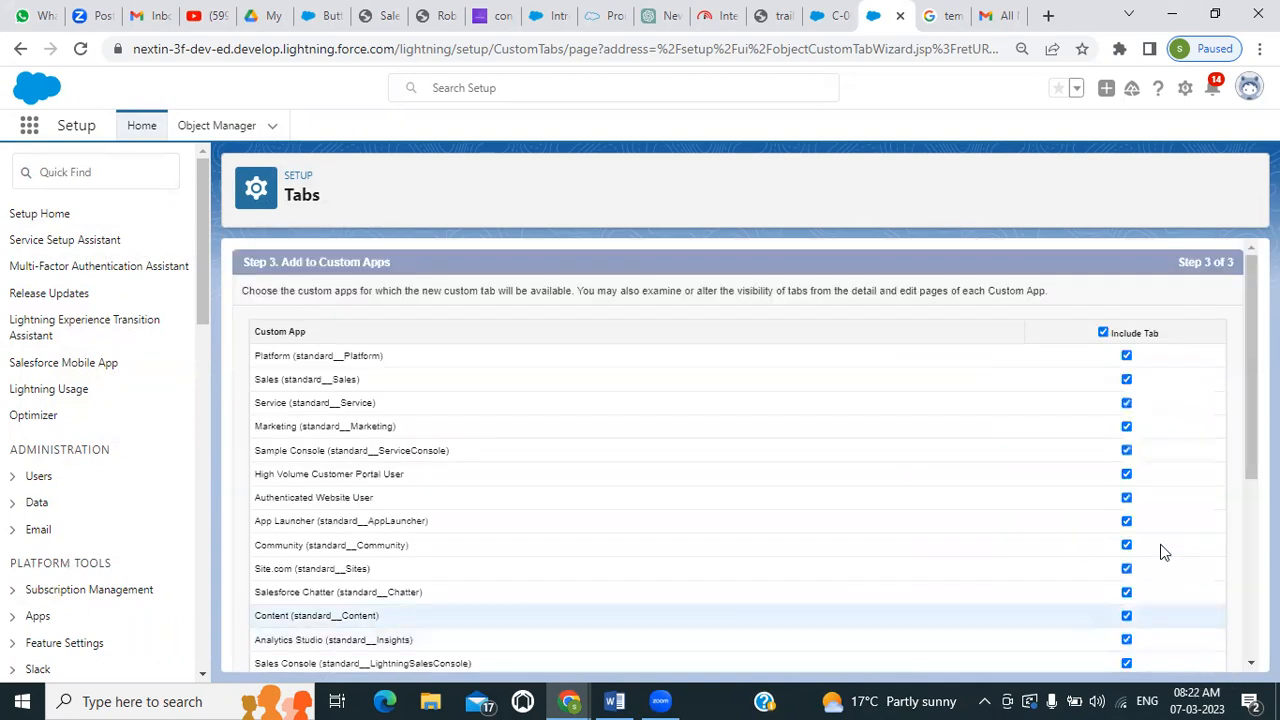
scroll(1163, 545, "down", 5)
left_click(1179, 651)
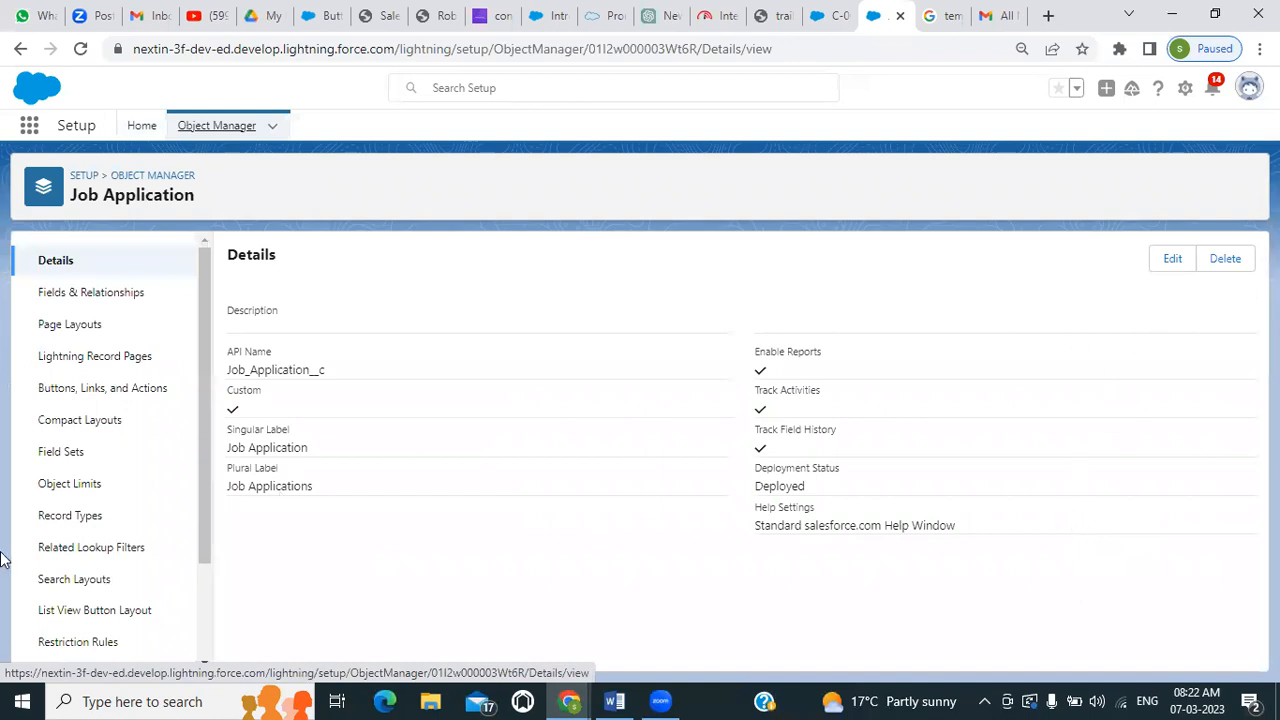
Start a new custom field on the Job Application object with the Lookup Relationship data type
left_click(76, 296)
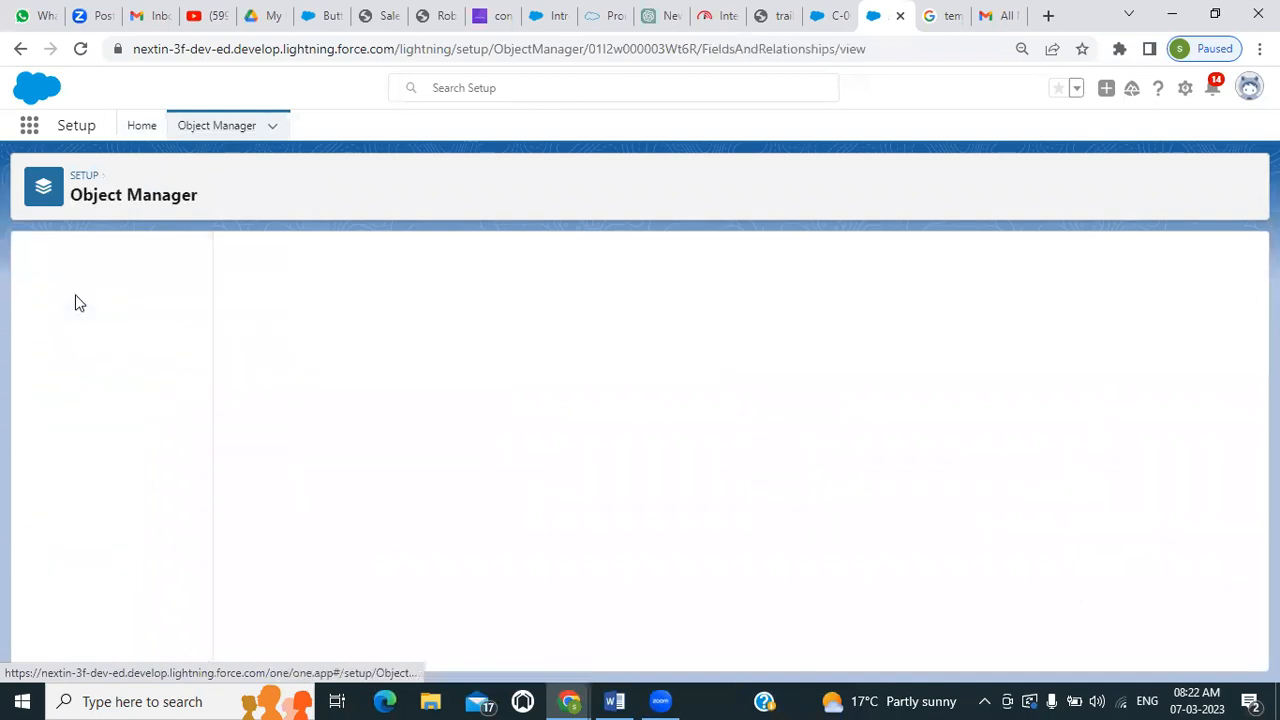
left_click(900, 262)
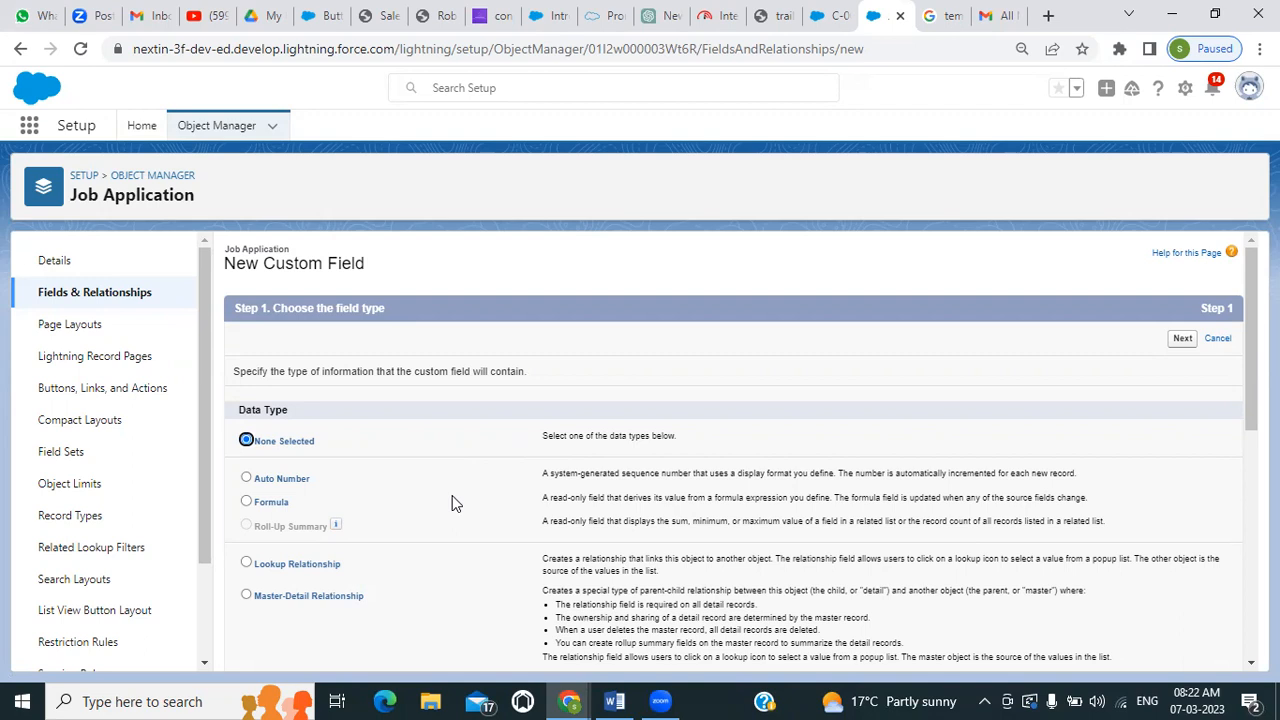
scroll(452, 495, "down", 1)
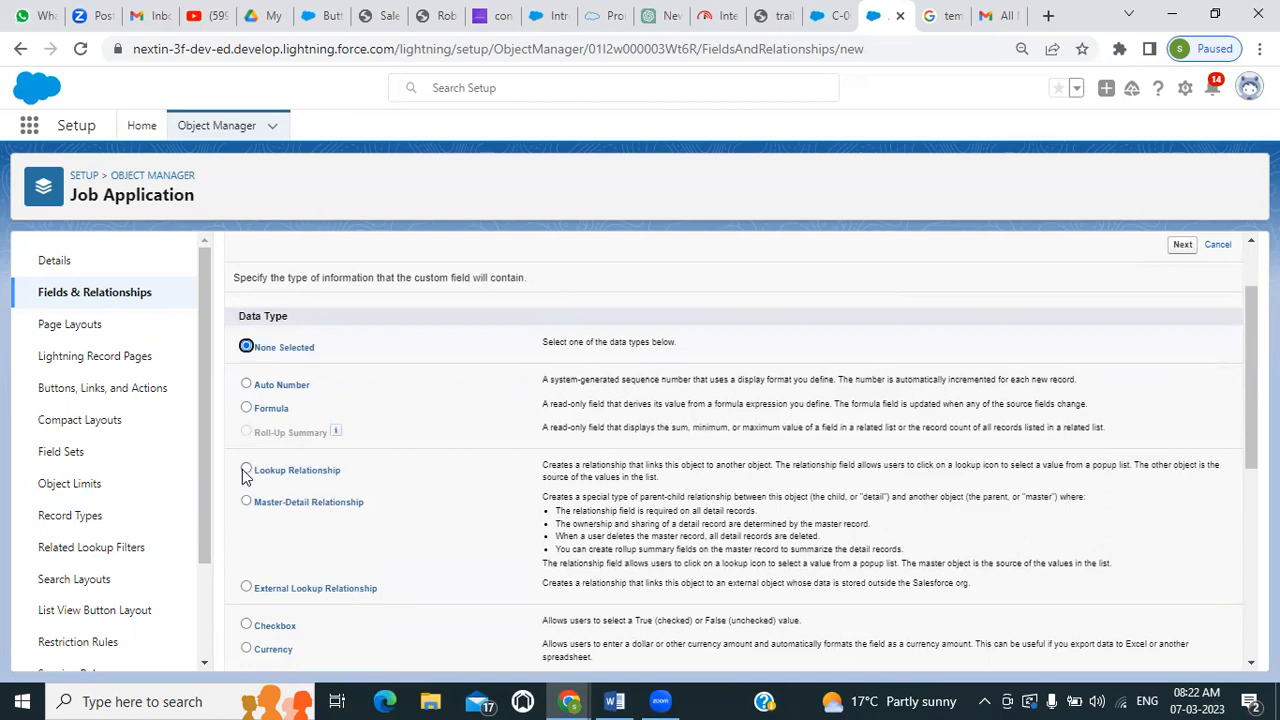
left_click(246, 470)
scroll(388, 495, "down", 1)
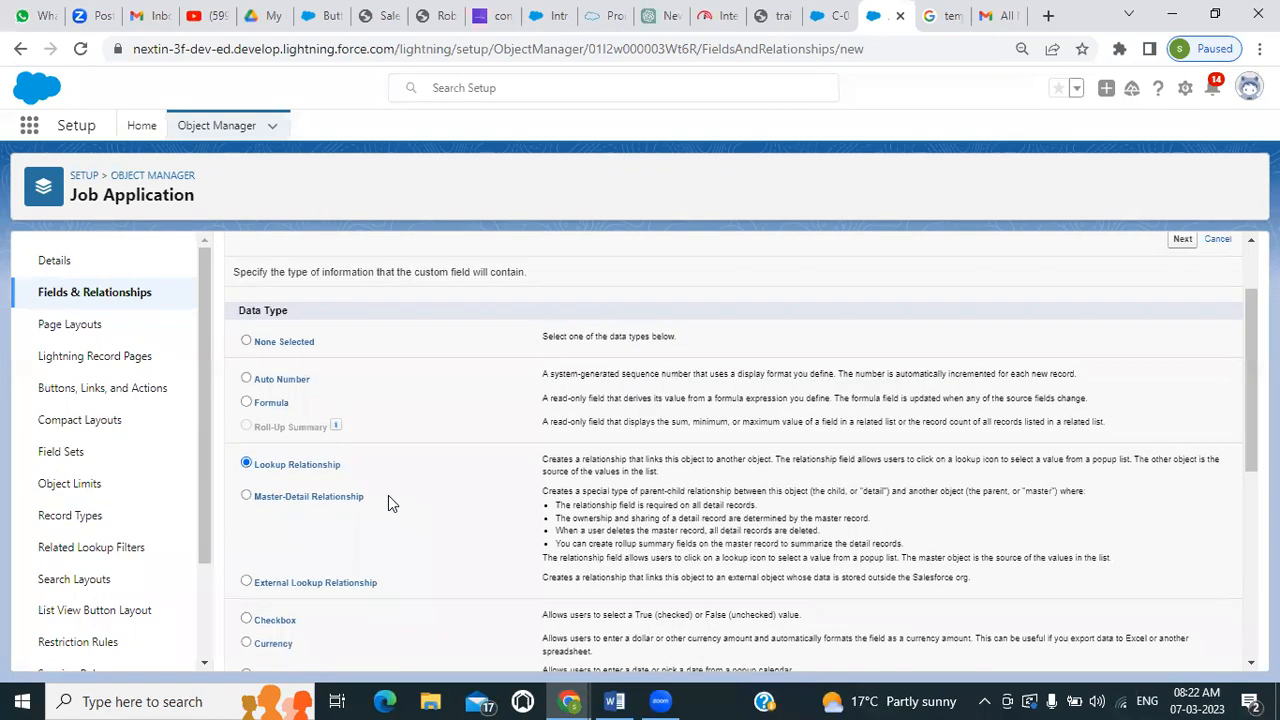
scroll(388, 495, "down", 5)
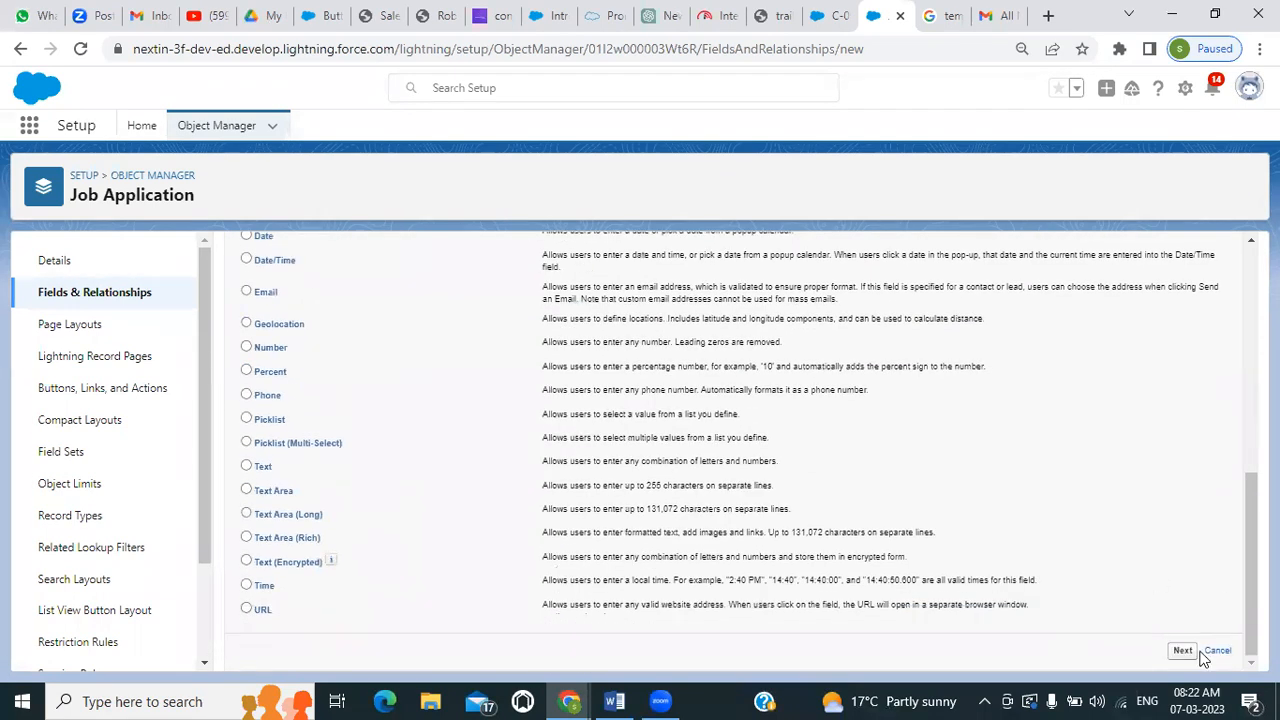
left_click(1180, 651)
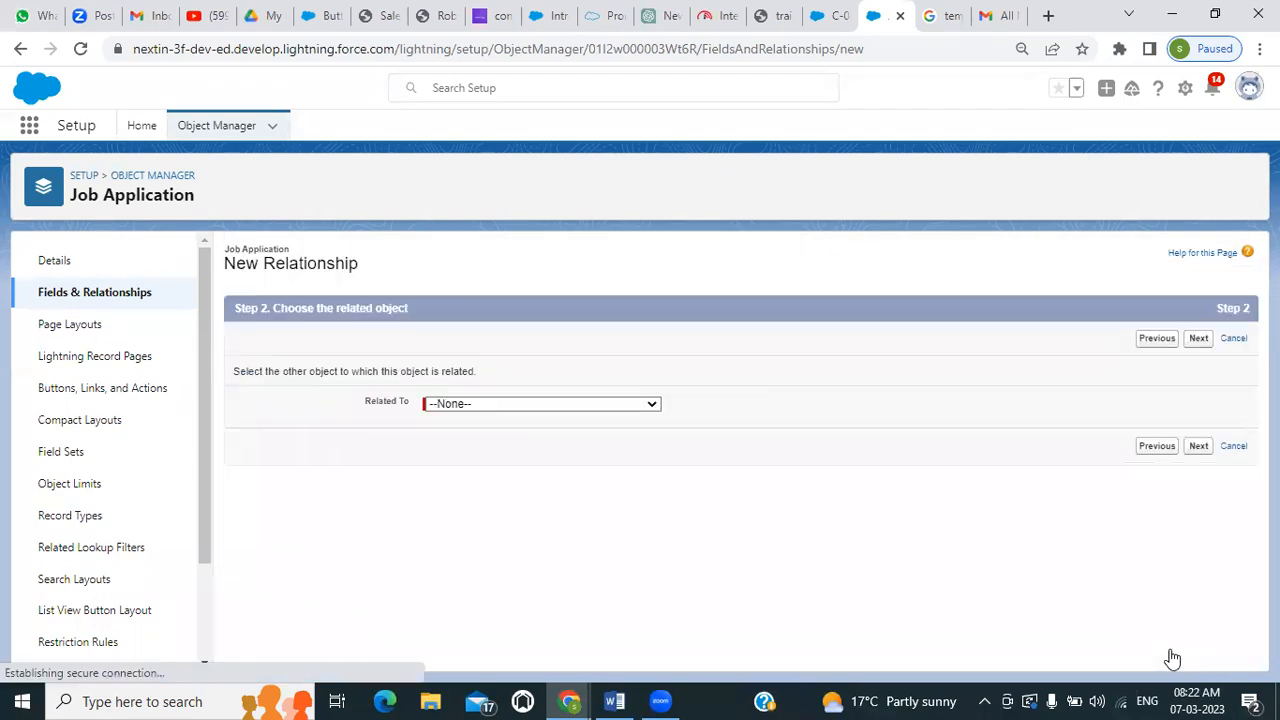
Relate the lookup field to the Candidate object and use Candidate as its field label and field name
left_click(536, 405)
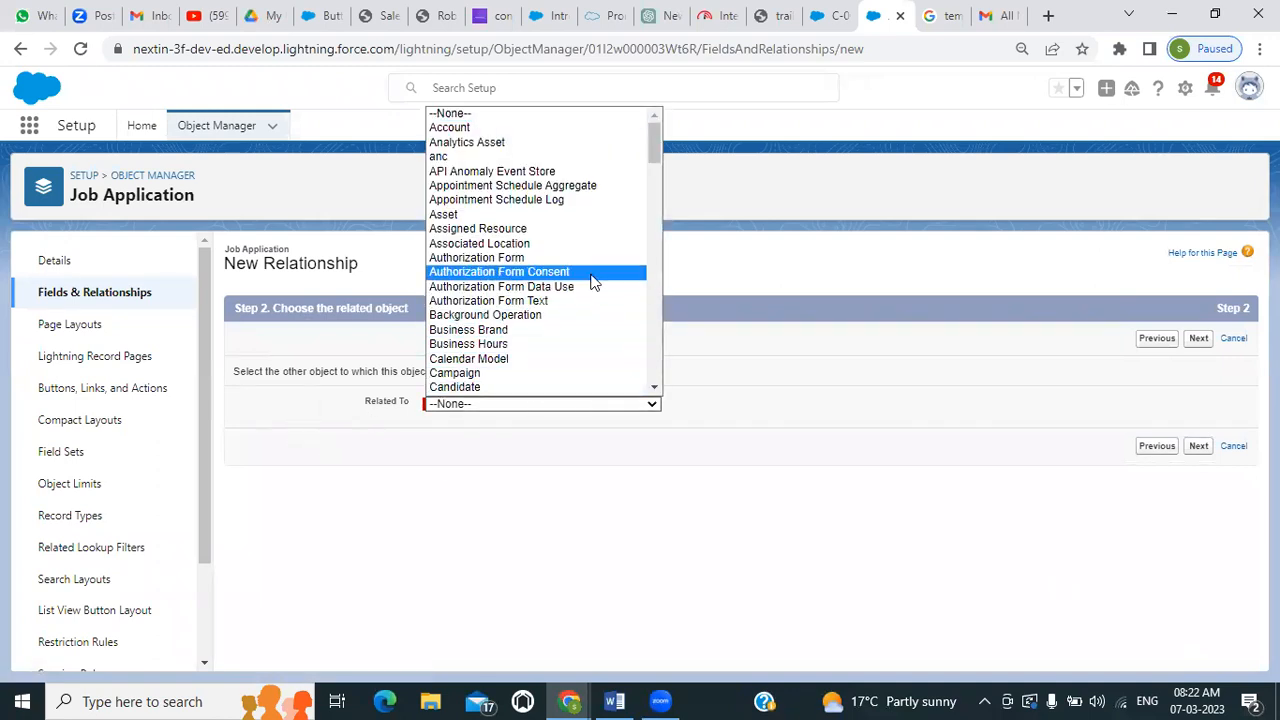
left_click(531, 388)
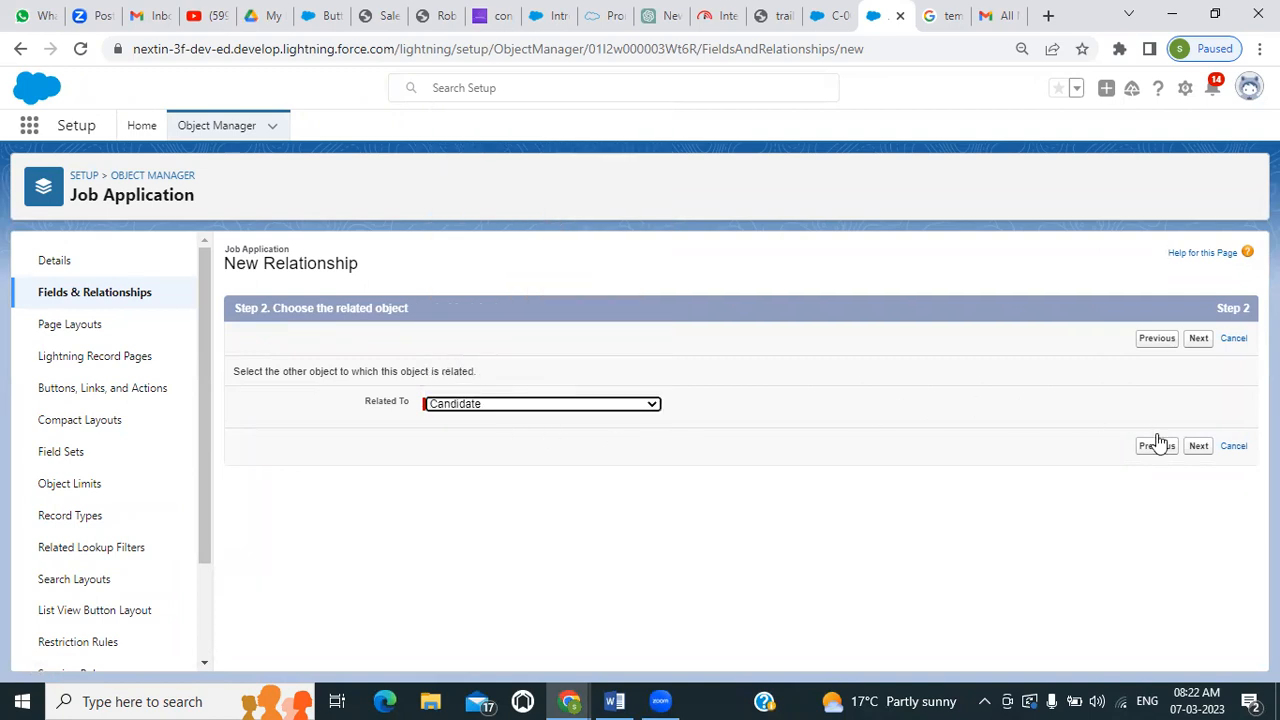
left_click(1198, 450)
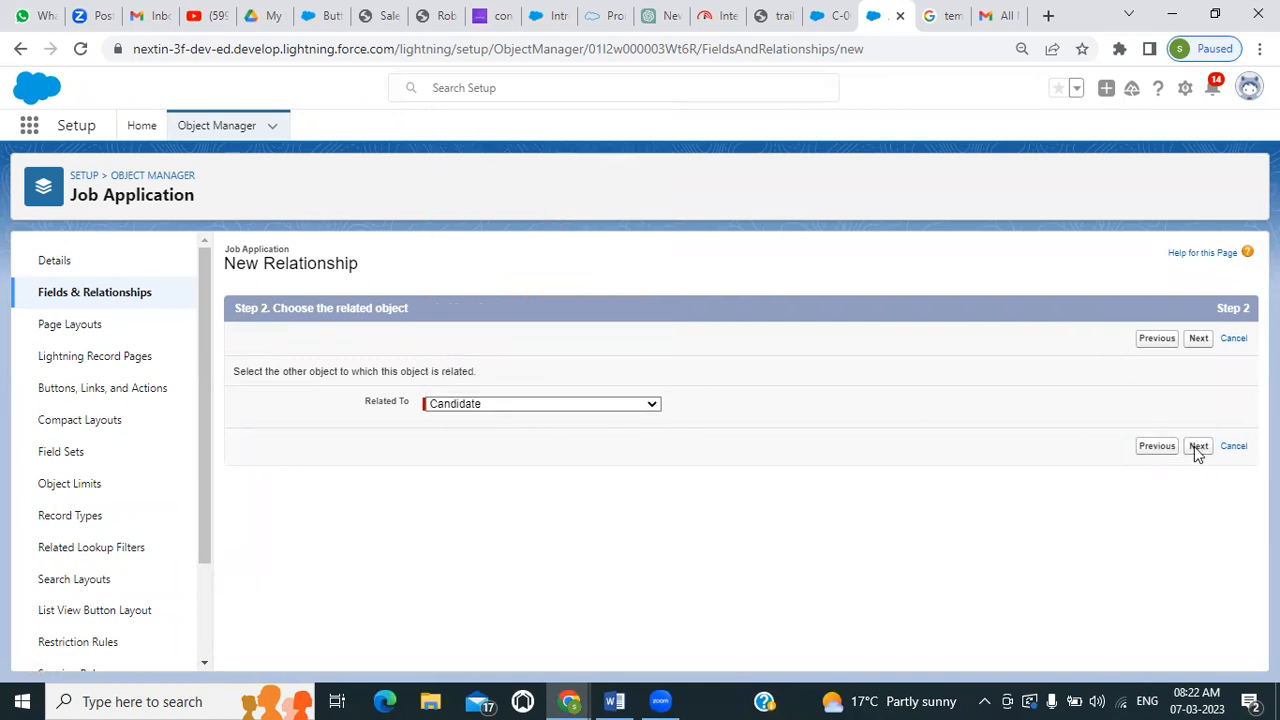
left_click(478, 411)
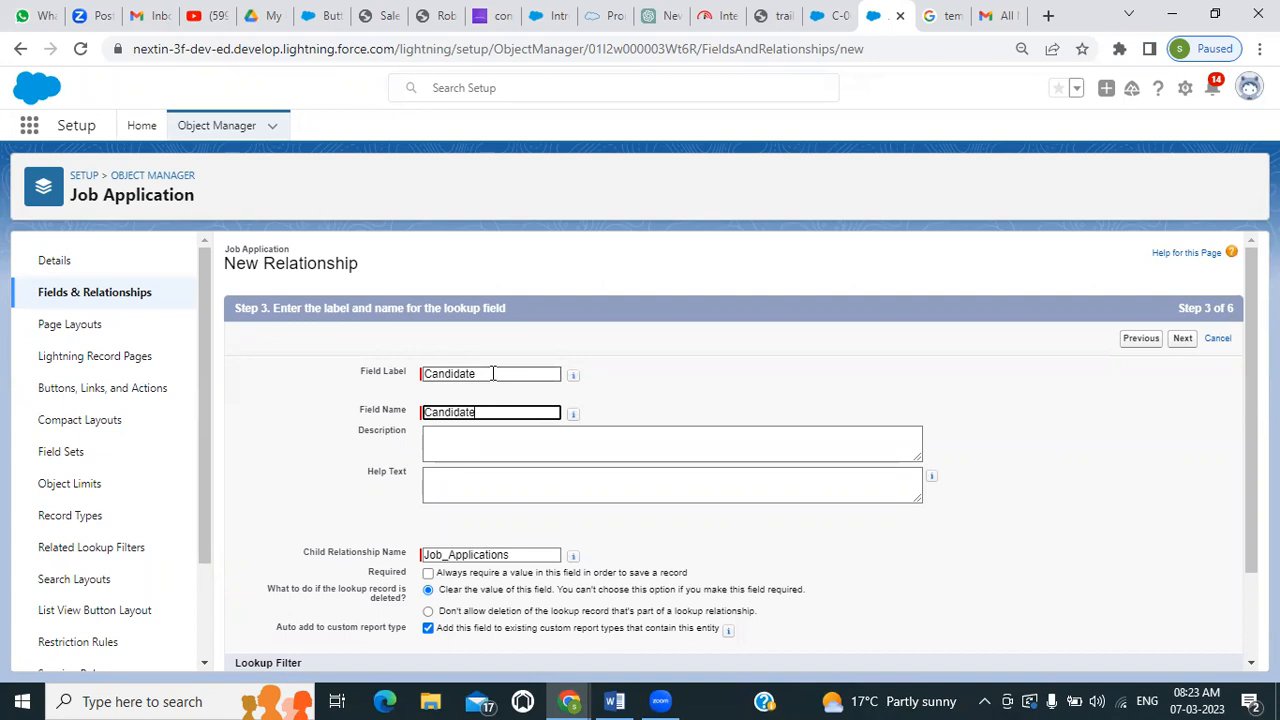
scroll(492, 373, "down", 3)
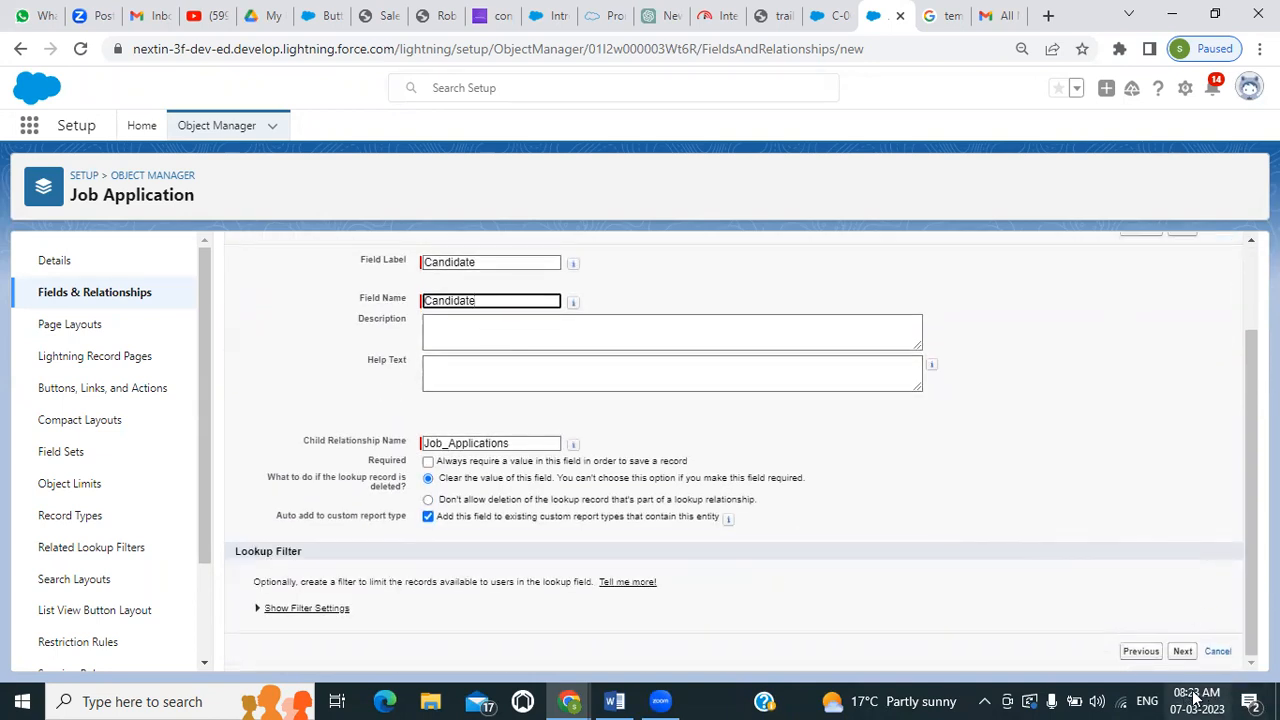
left_click(1183, 652)
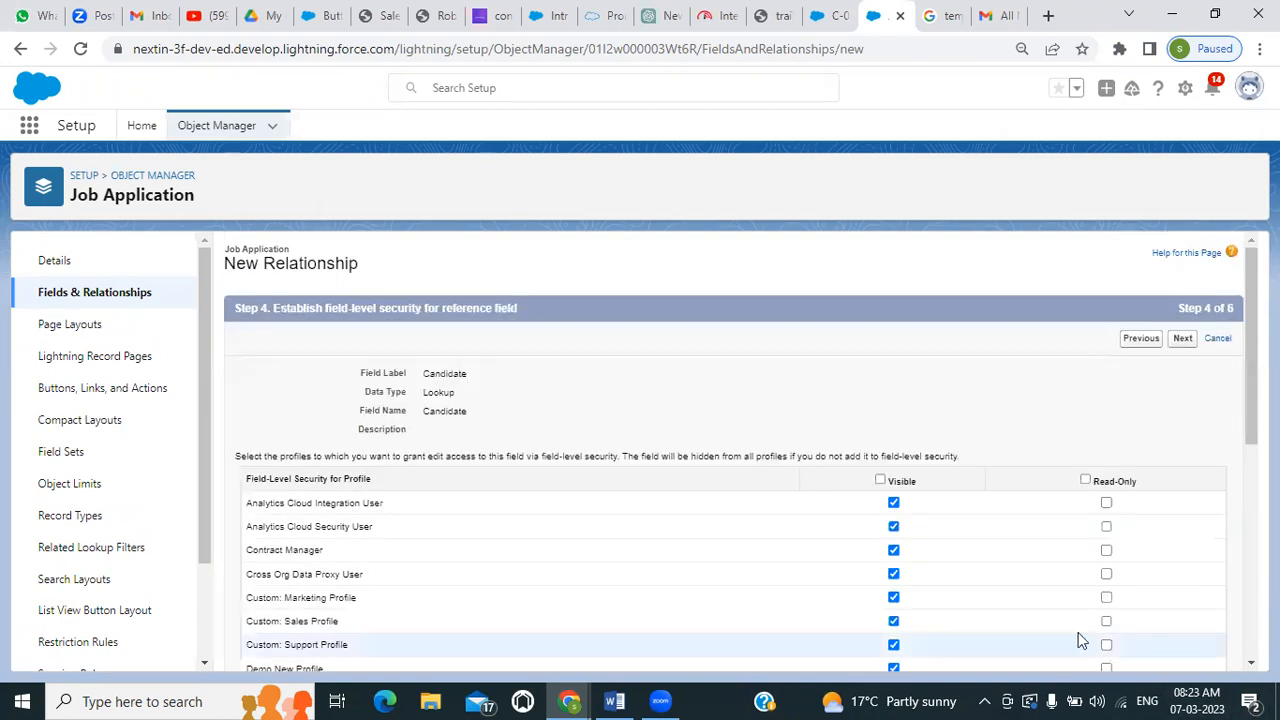
Keep the default field-level security, page layout and related list settings, save the Candidate lookup field and start another field
left_click(1180, 339)
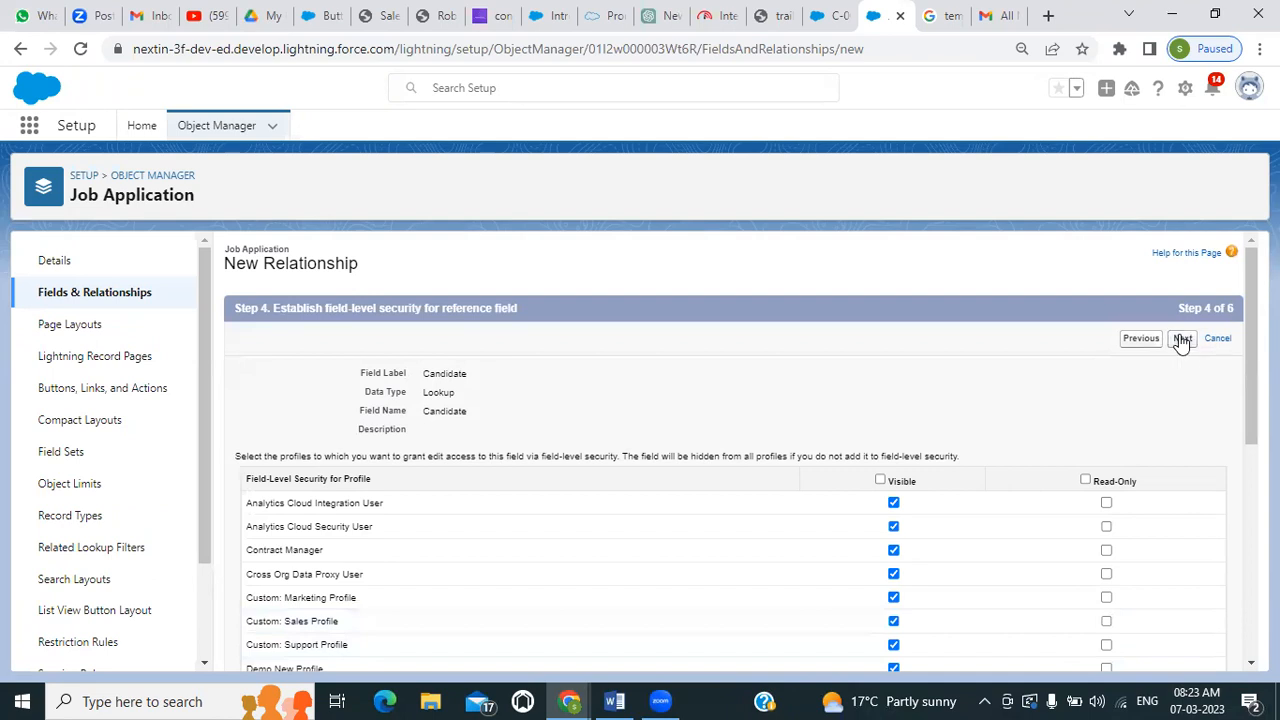
left_click(1196, 339)
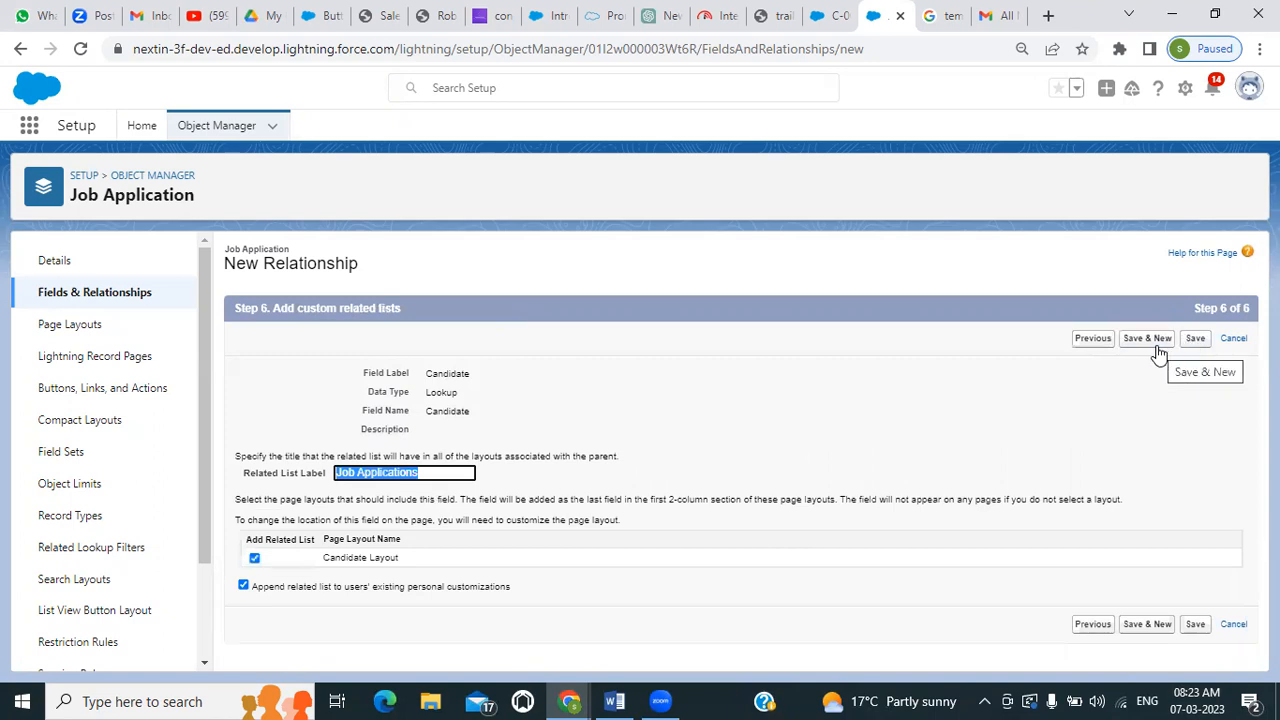
left_click(1157, 345)
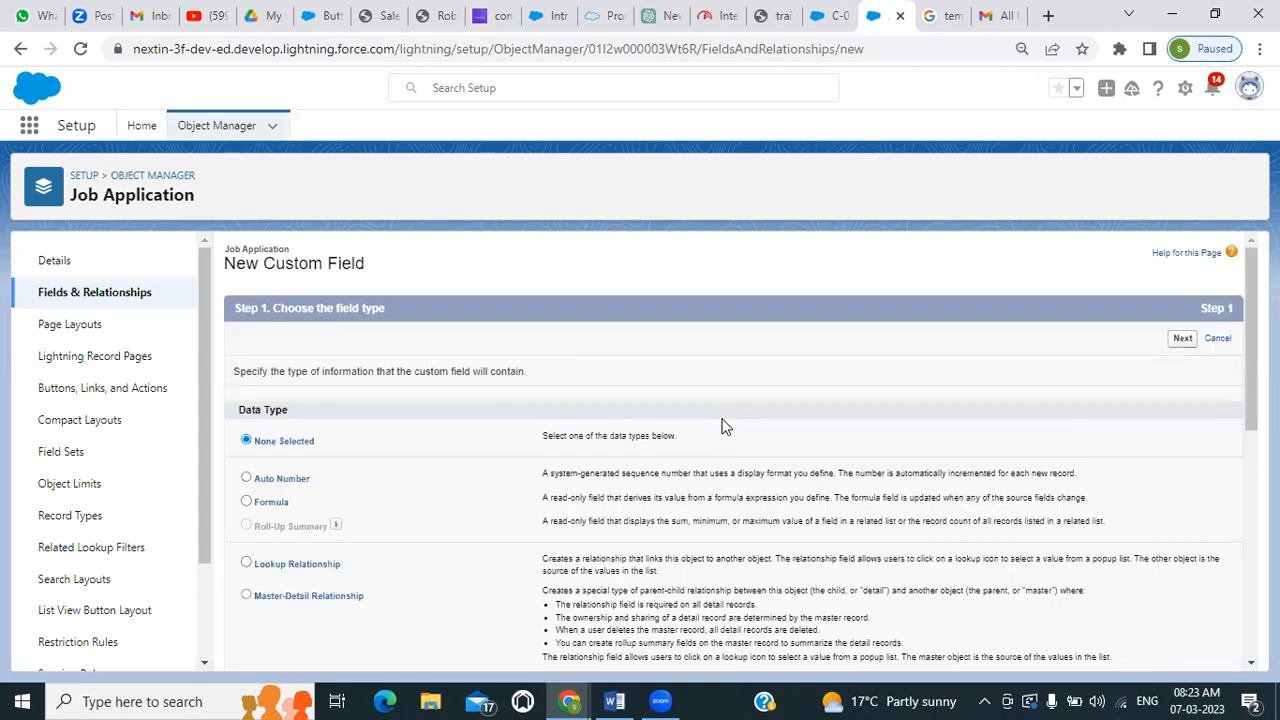
Make the second custom field a Lookup Relationship and relate it to the Position object
scroll(197, 572, "down", 1)
scroll(257, 469, "down", 1)
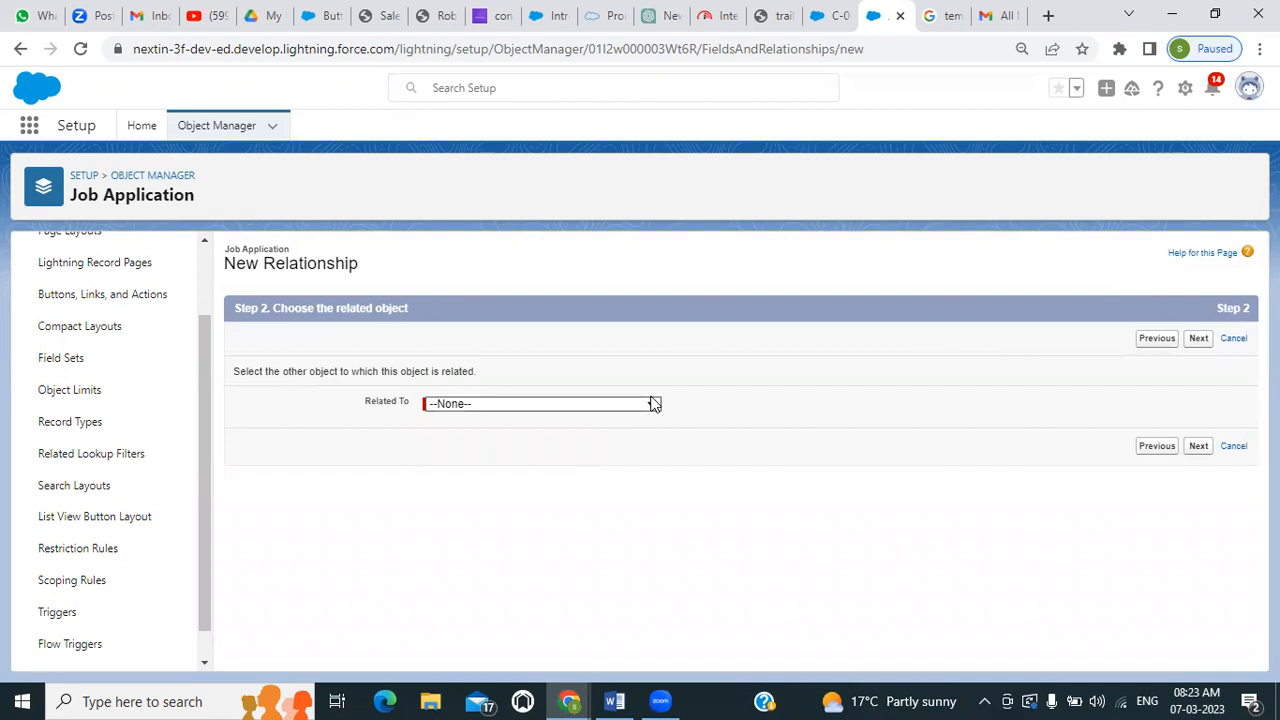
left_click(655, 403)
scroll(570, 280, "down", 10)
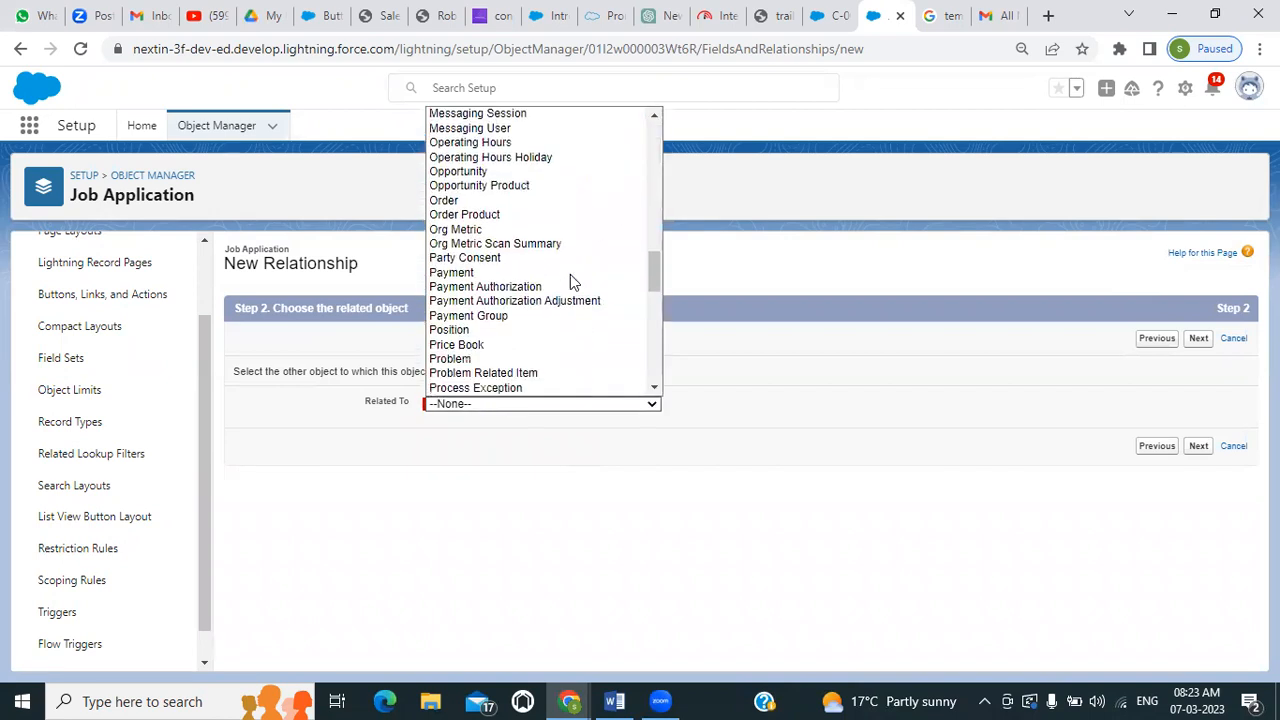
left_click(495, 329)
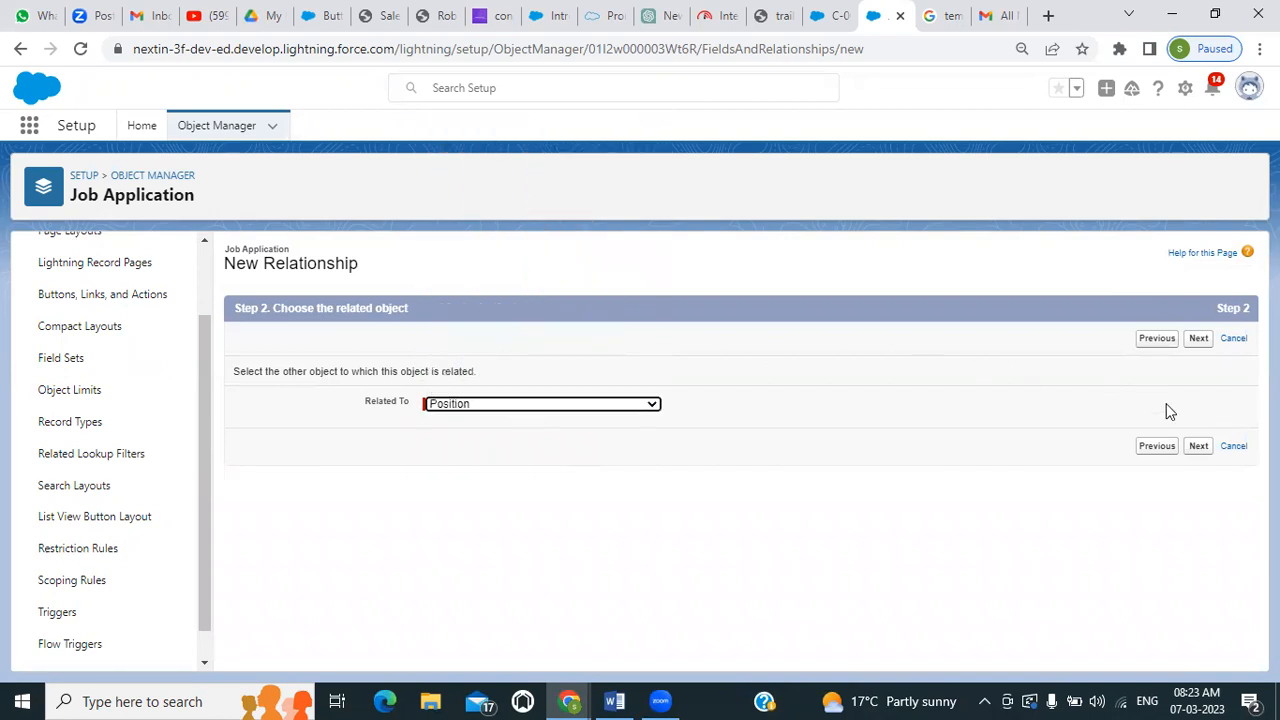
left_click(1198, 446)
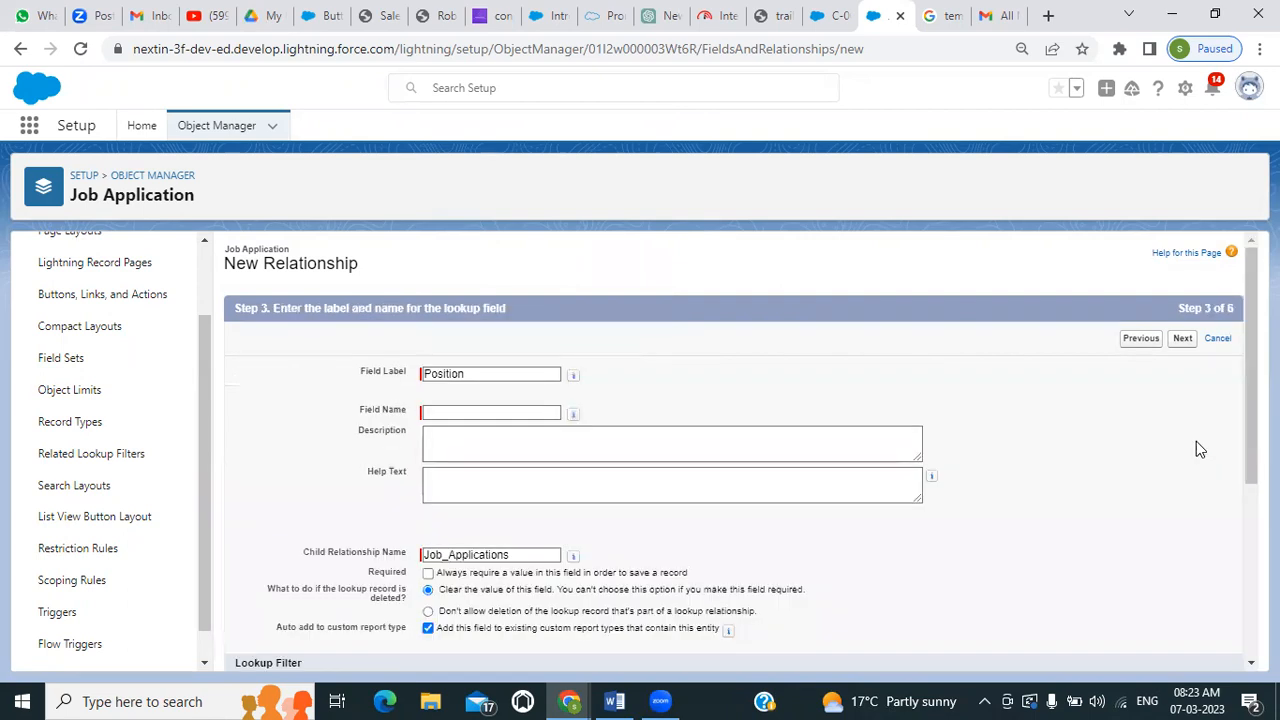
Use Position as the lookup's field name, keep the default security, layout and related list settings, and save the field
left_click(514, 412)
scroll(583, 423, "down", 2)
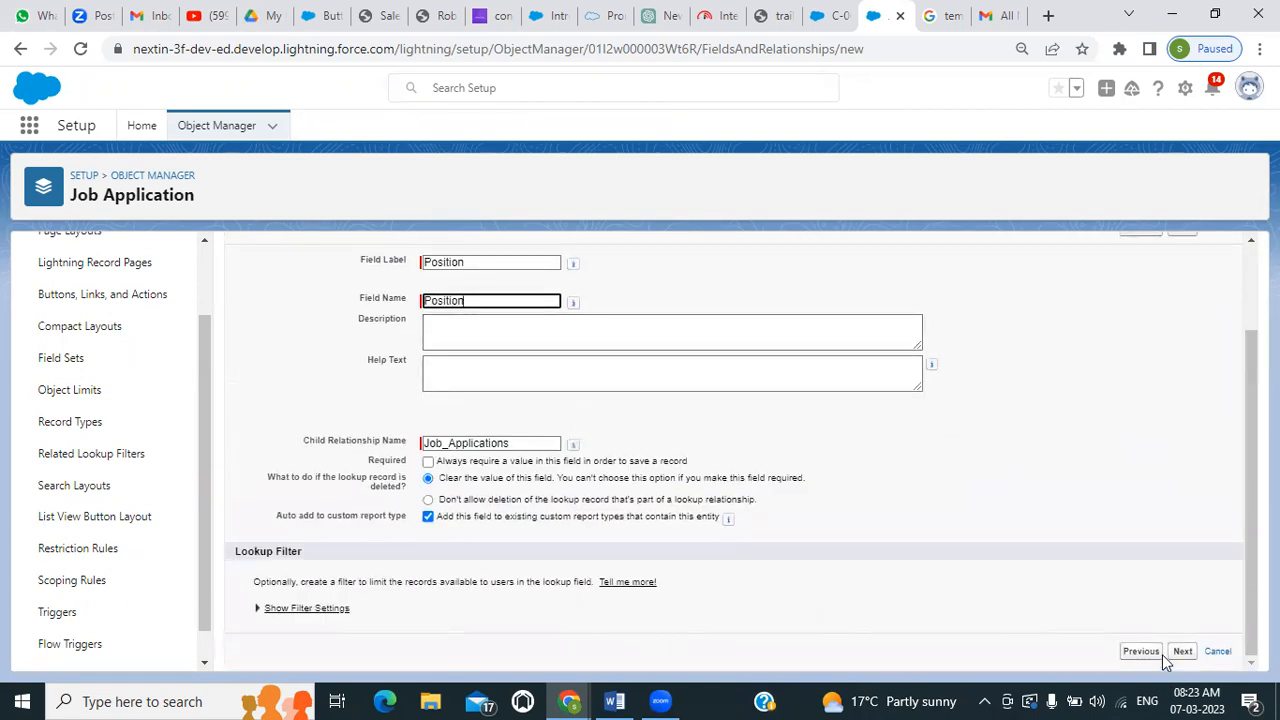
left_click(1183, 652)
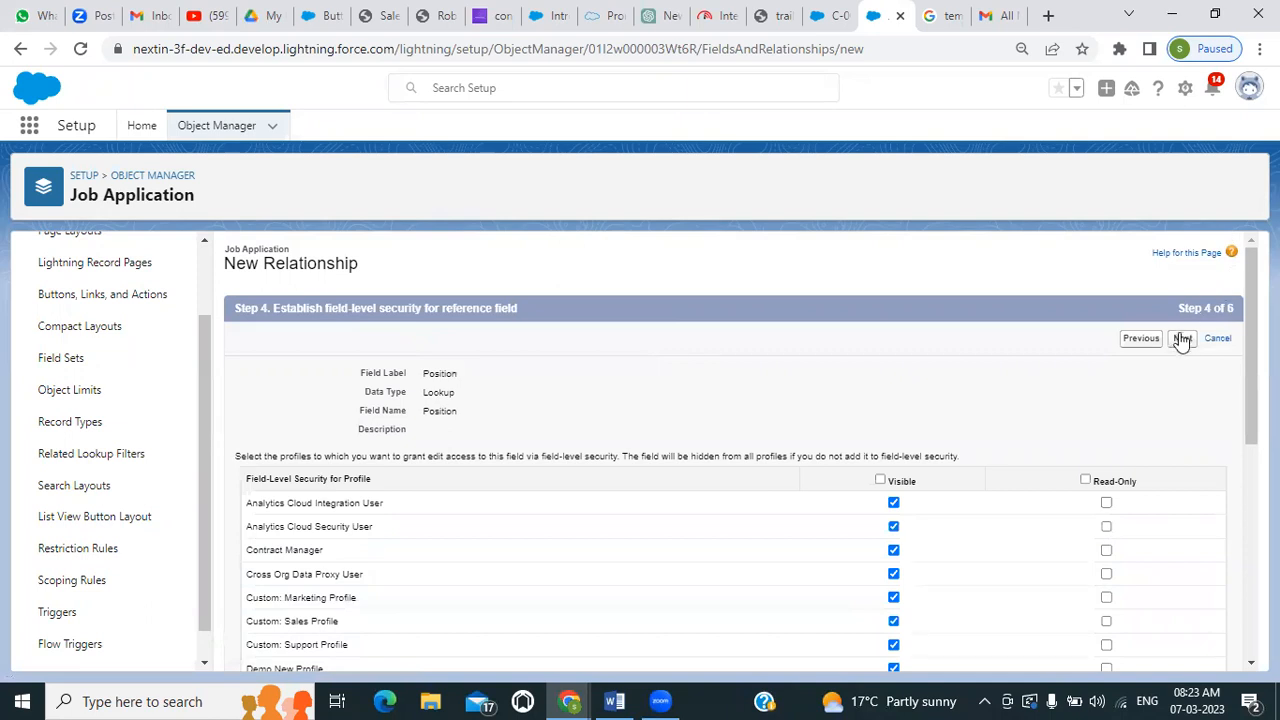
left_click(1183, 340)
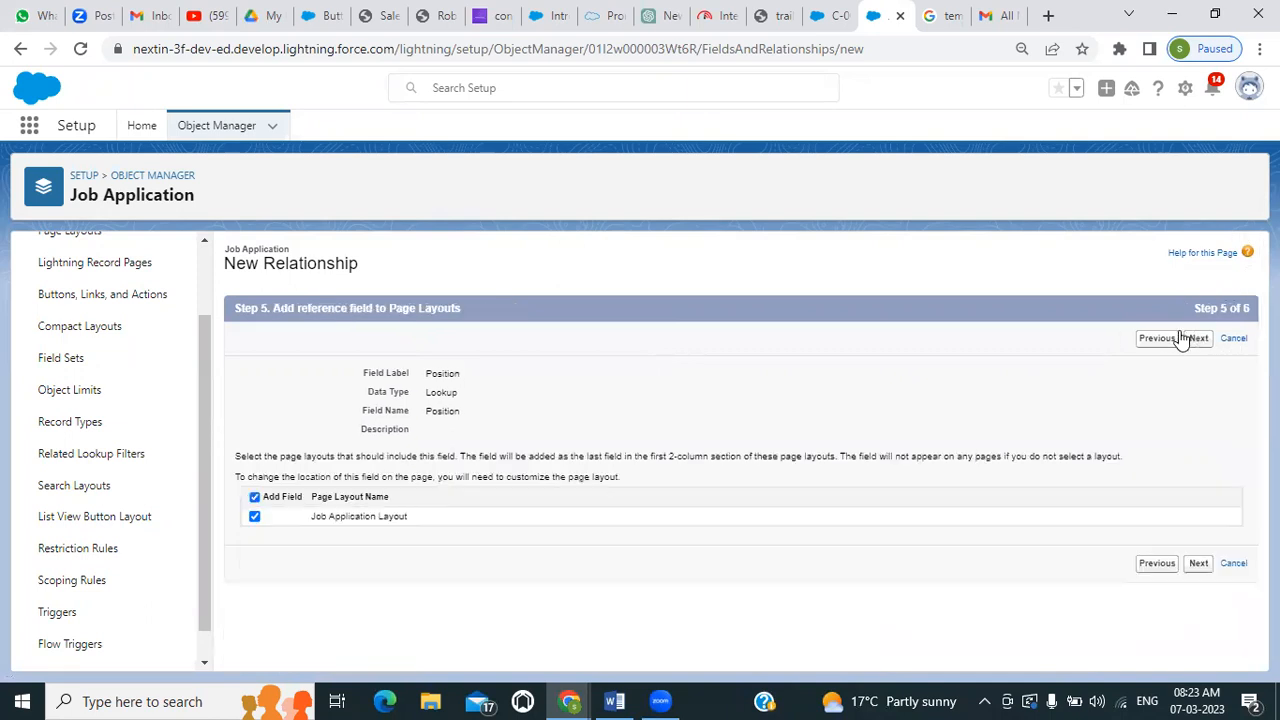
left_click(1193, 338)
left_click(1190, 341)
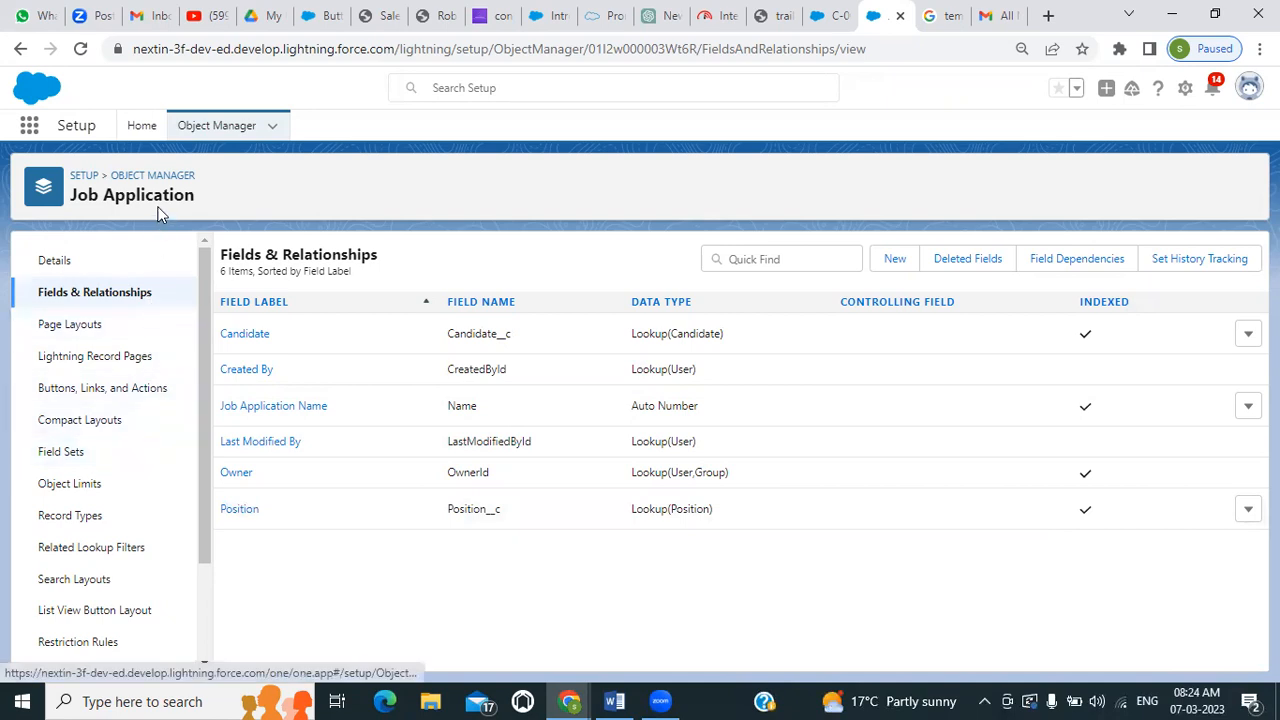
Find Positions through the app search, open the java developer position and show its related lists
left_click(30, 126)
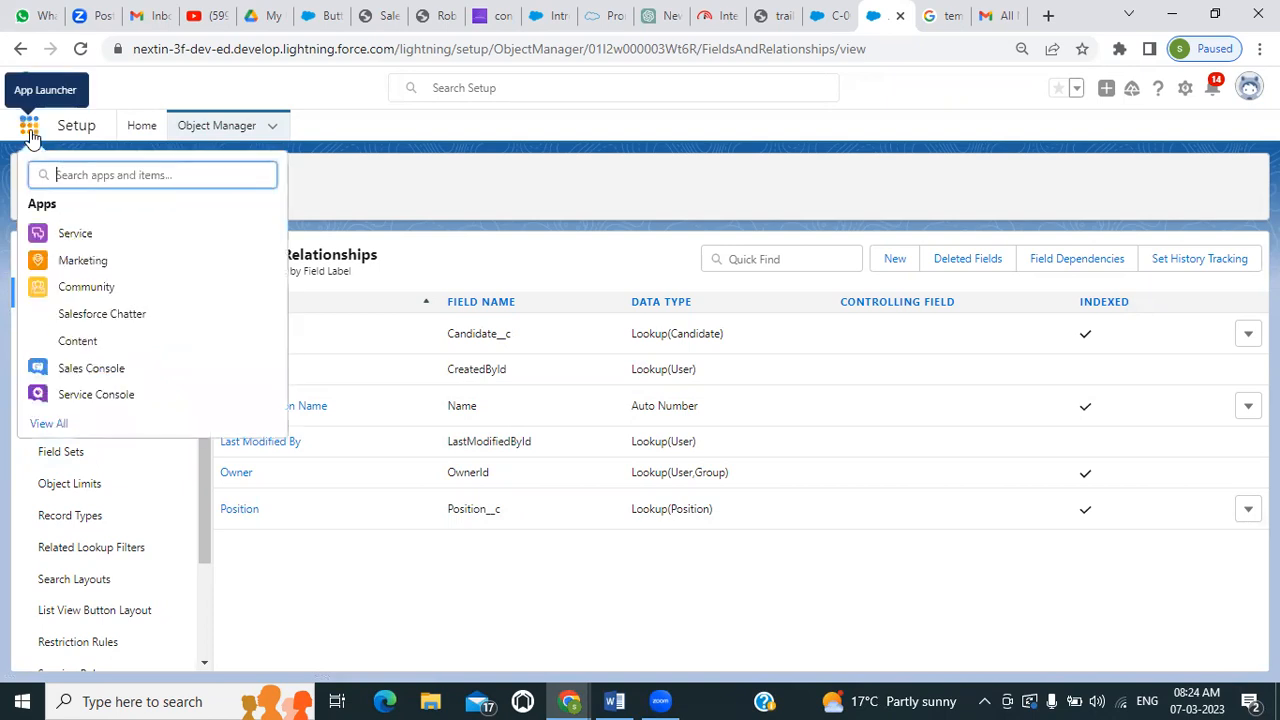
type("po")
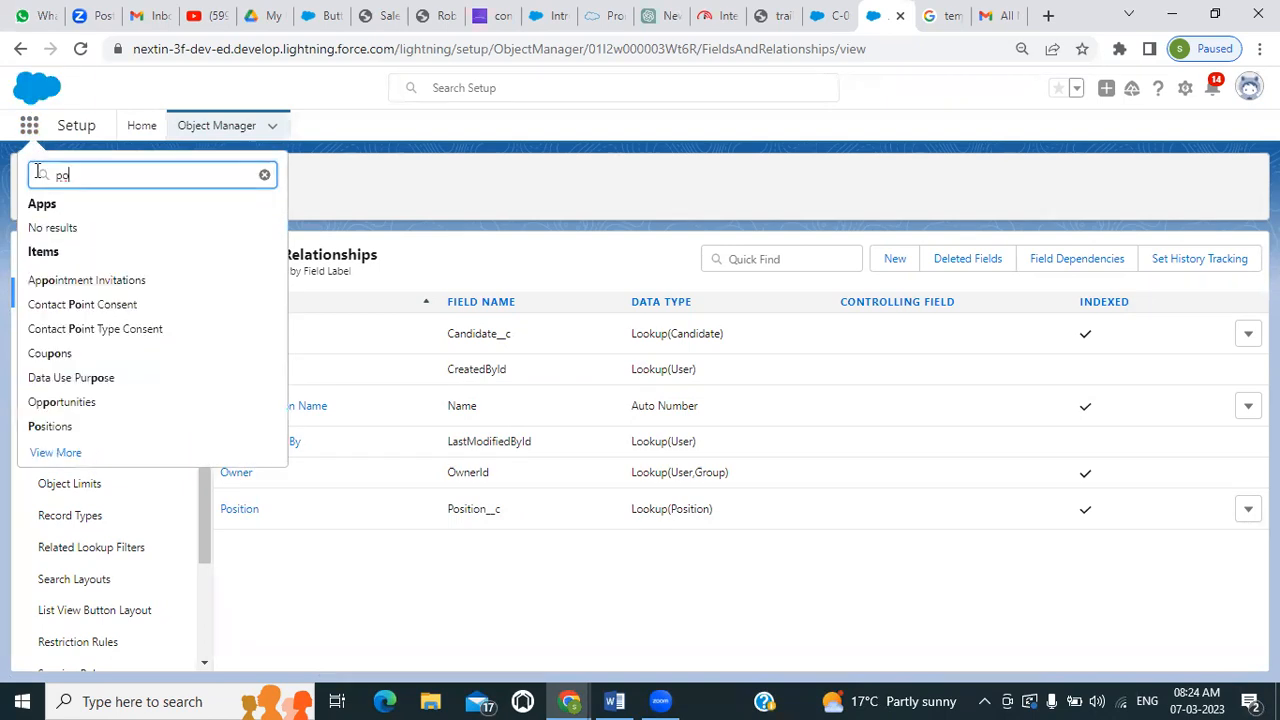
left_click(51, 426)
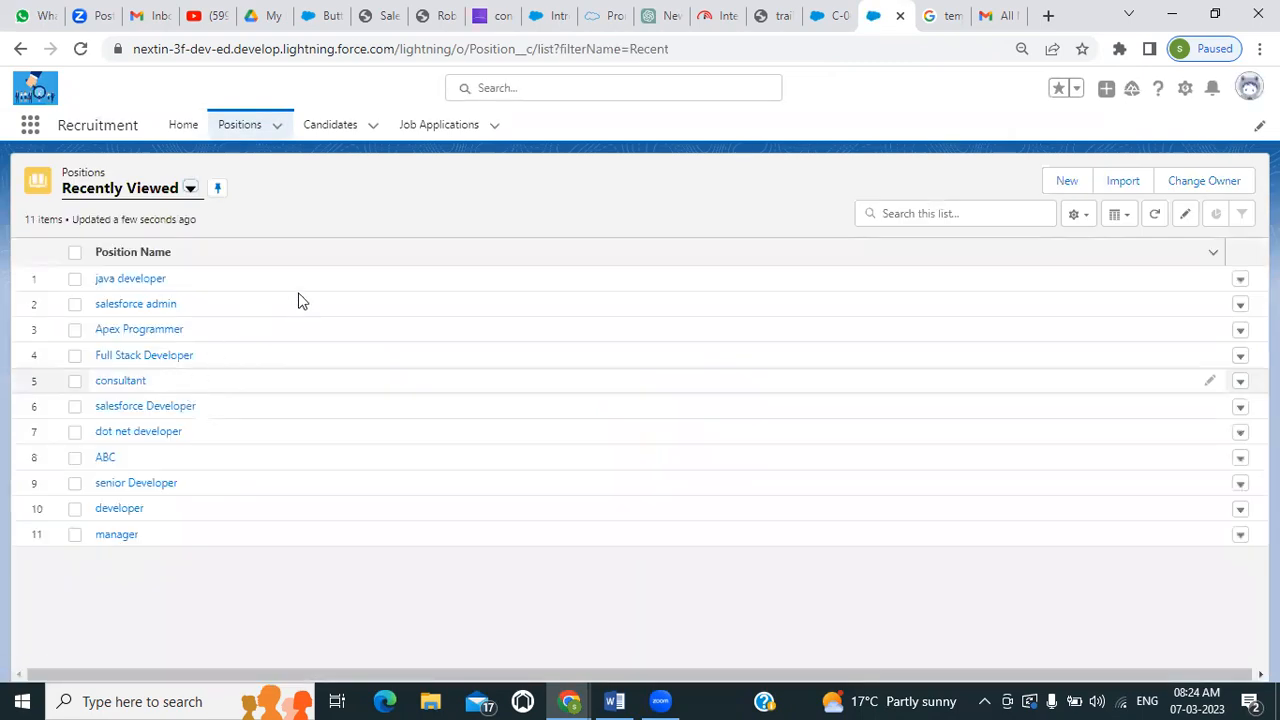
left_click(140, 280)
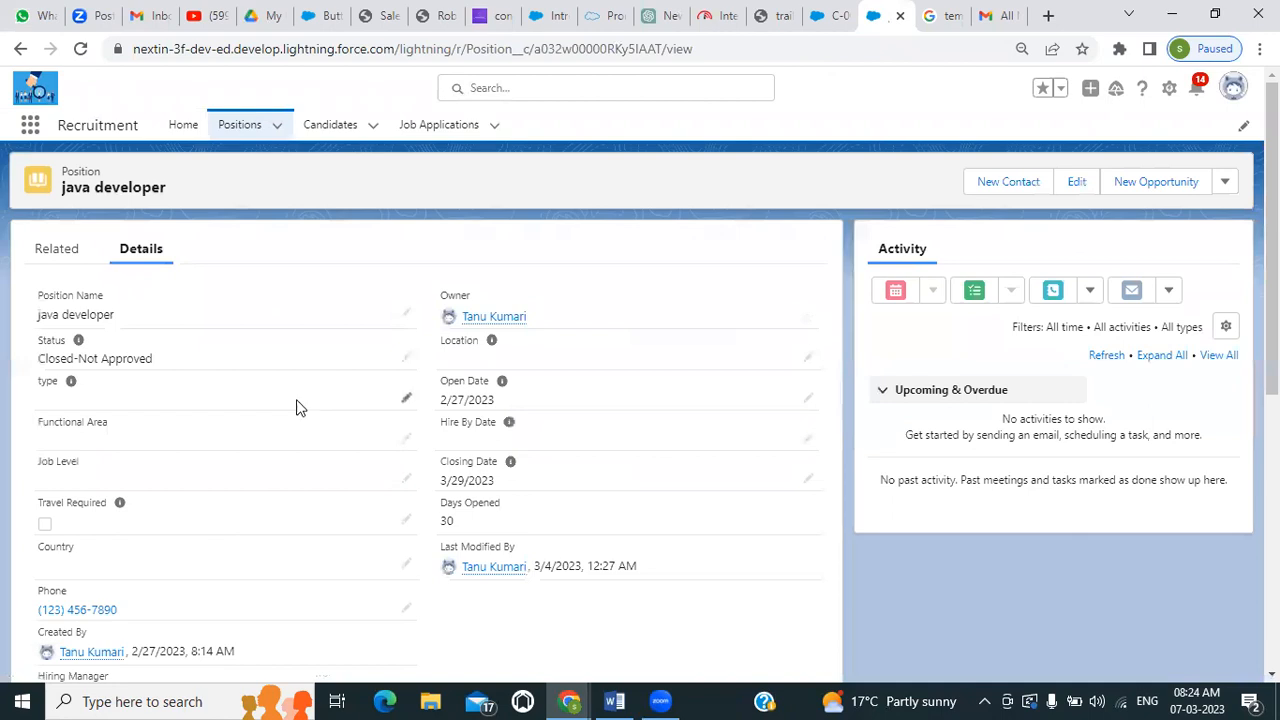
left_click(92, 262)
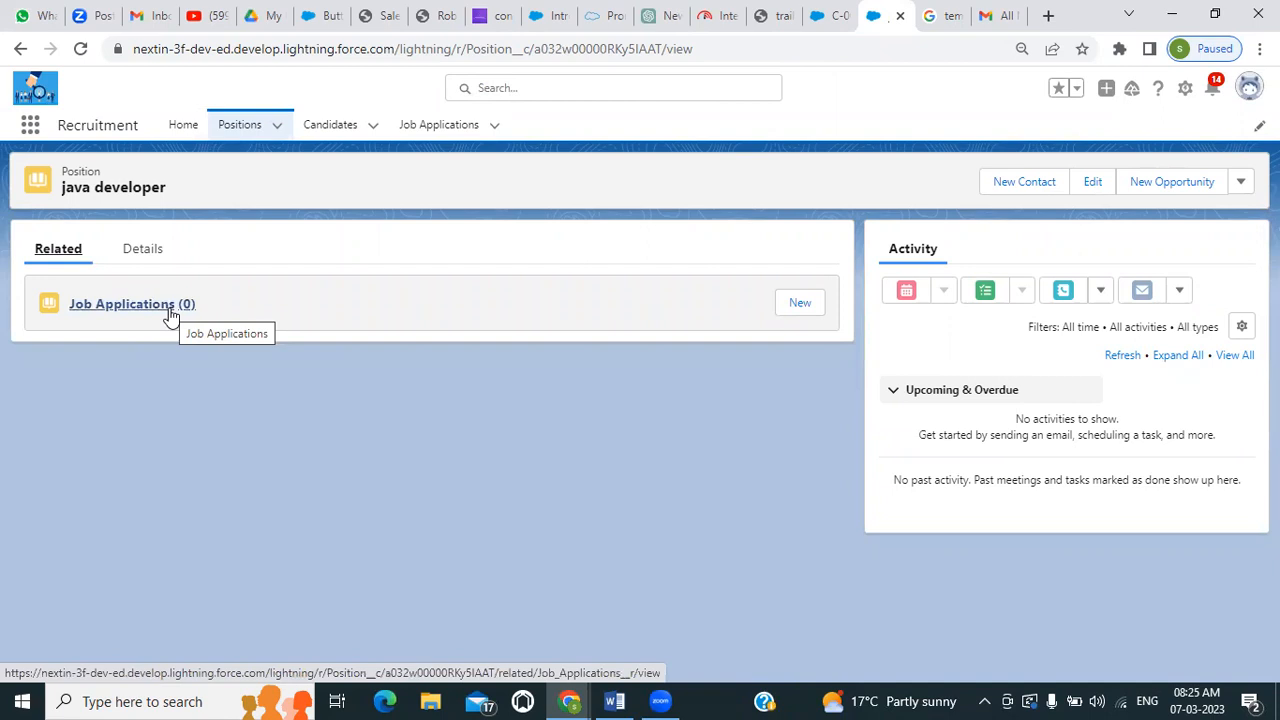
Create a job application from the java developer position's related list with candidate C-0000, and save it
left_click(800, 304)
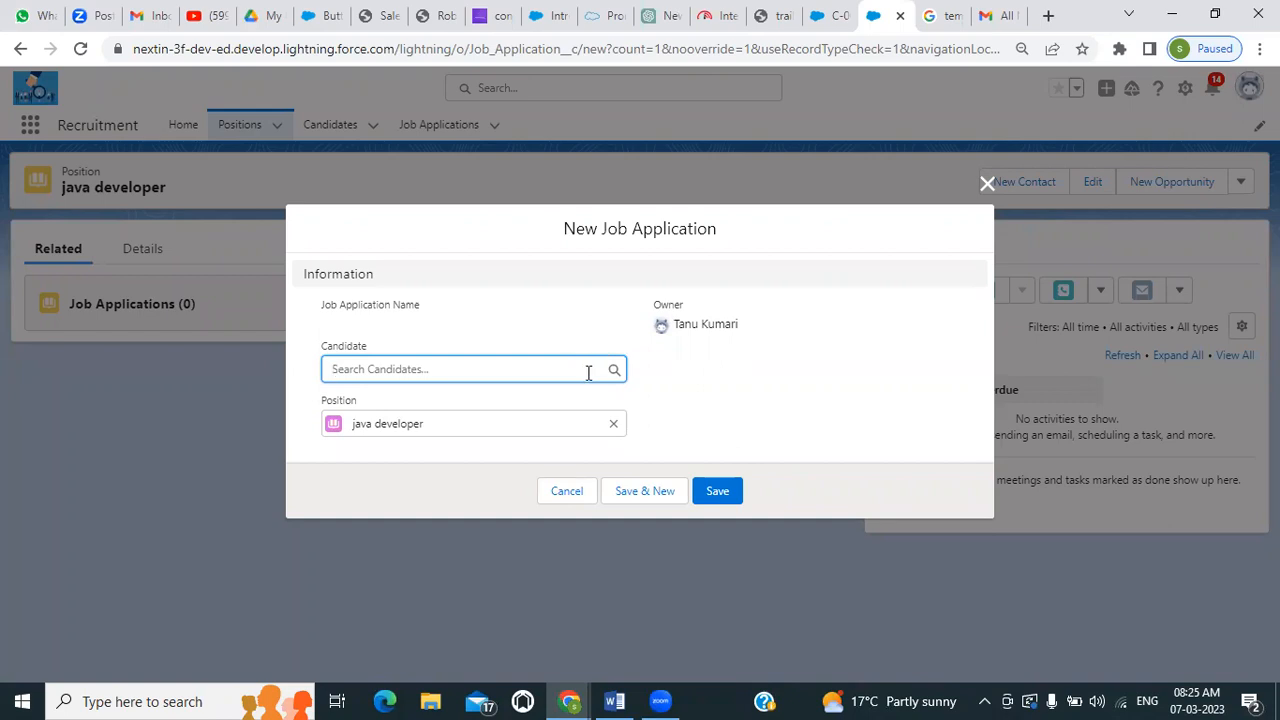
left_click(585, 368)
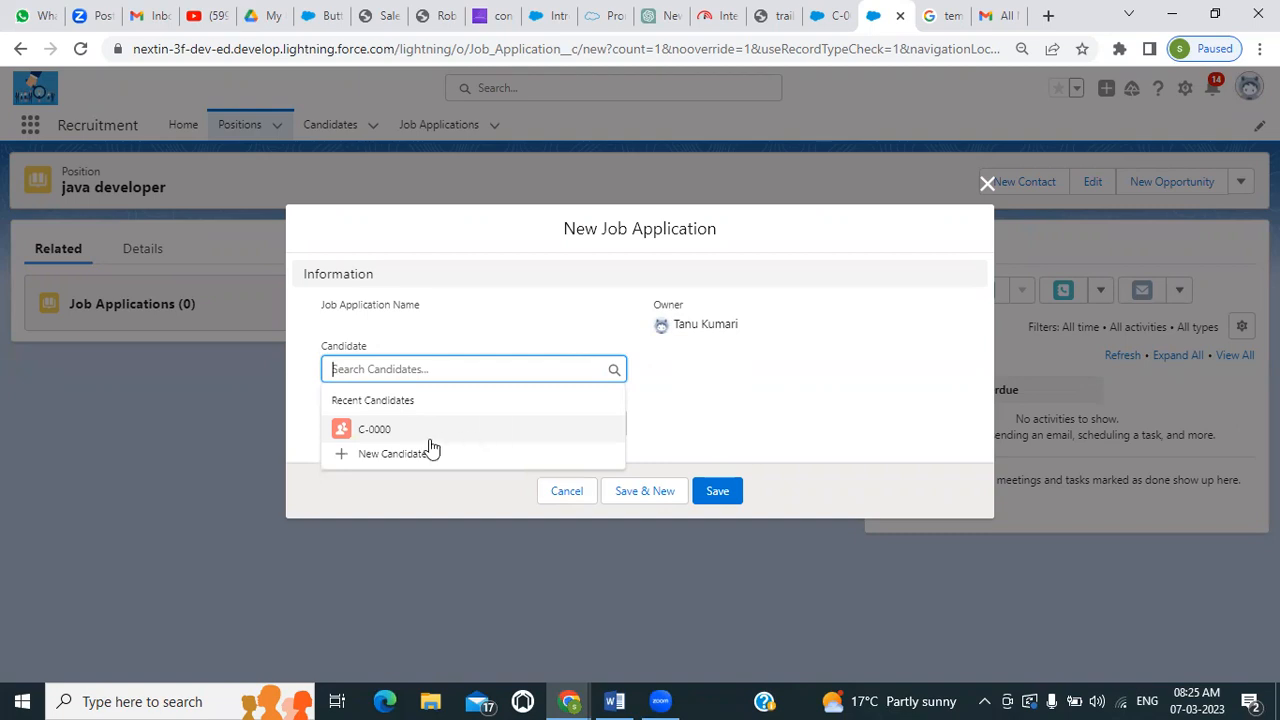
left_click(362, 432)
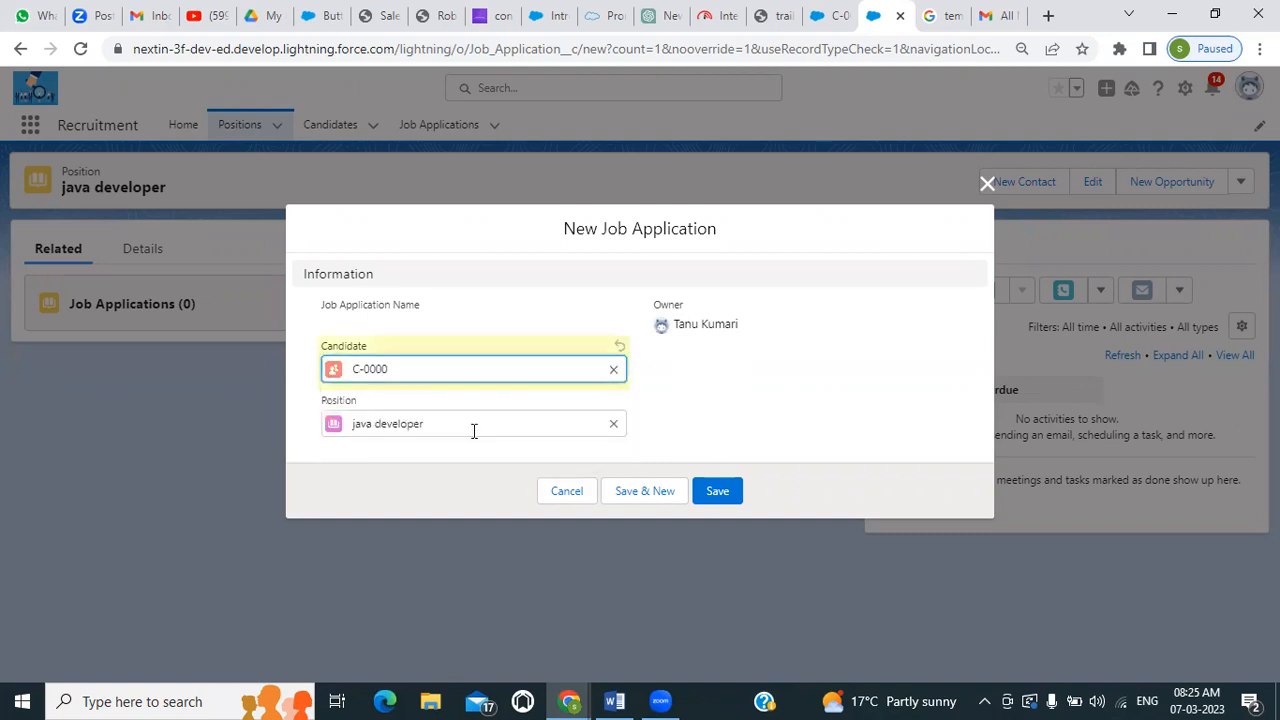
left_click(719, 491)
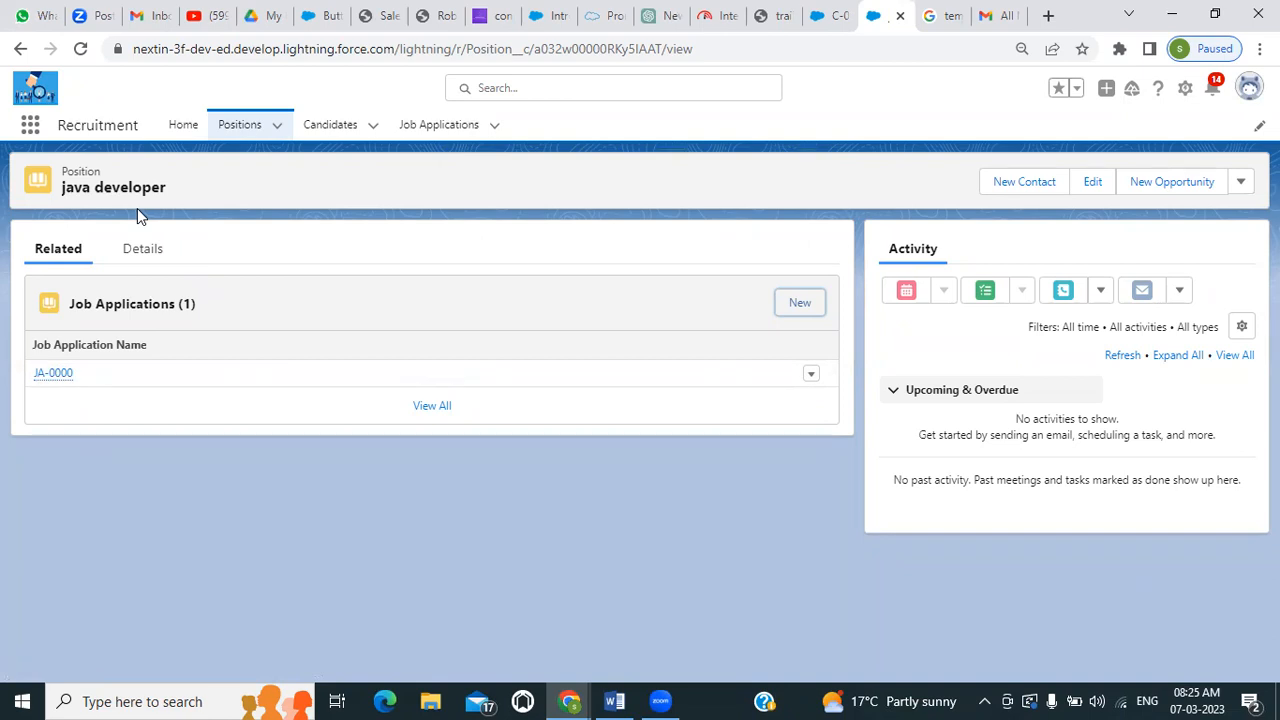
Examine the new job application's details and the record of candidate C-0000
left_click(58, 373)
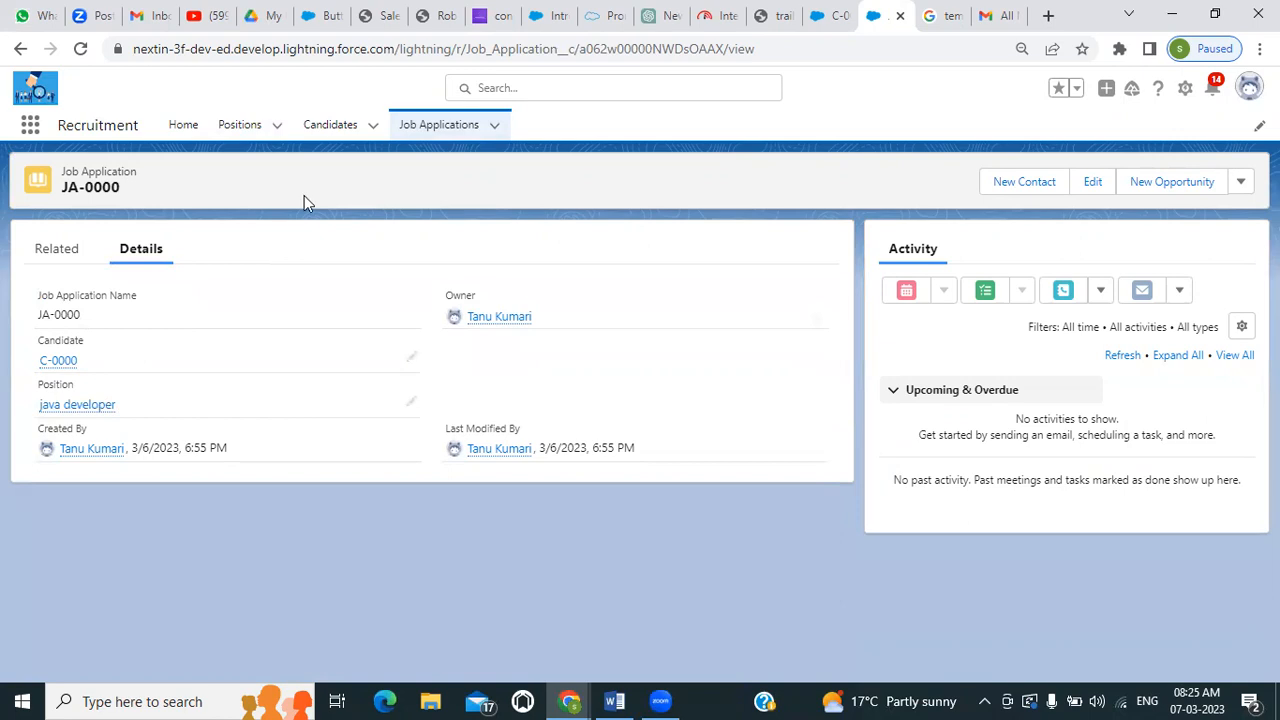
left_click(334, 130)
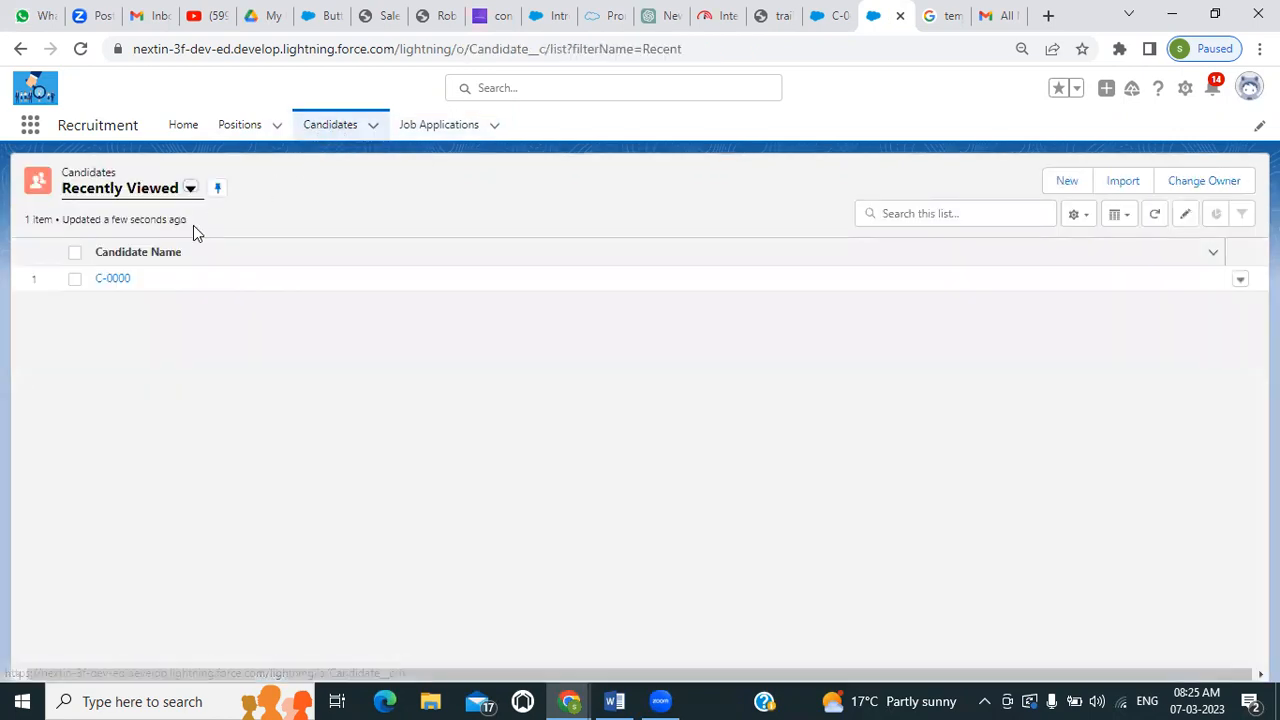
left_click(112, 280)
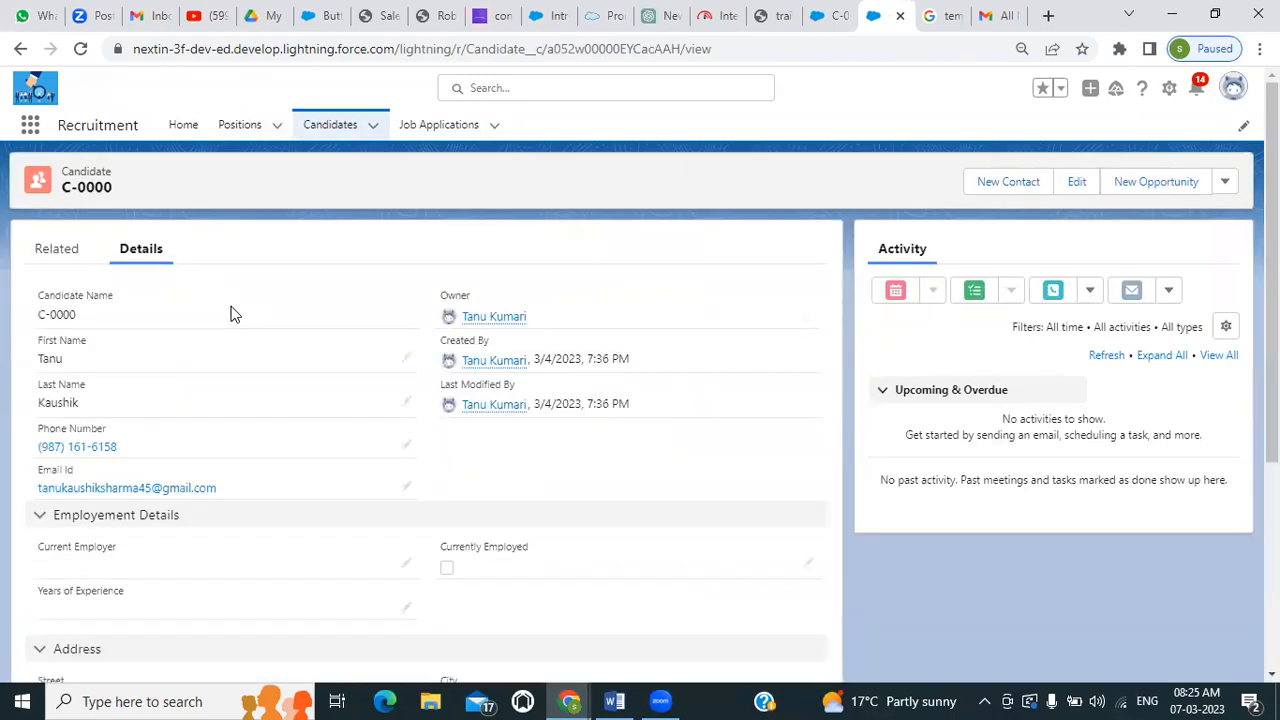
Switch to Excel 2013, dismiss the activation notice and create a blank workbook
scroll(230, 314, "down", 3)
scroll(230, 314, "up", 3)
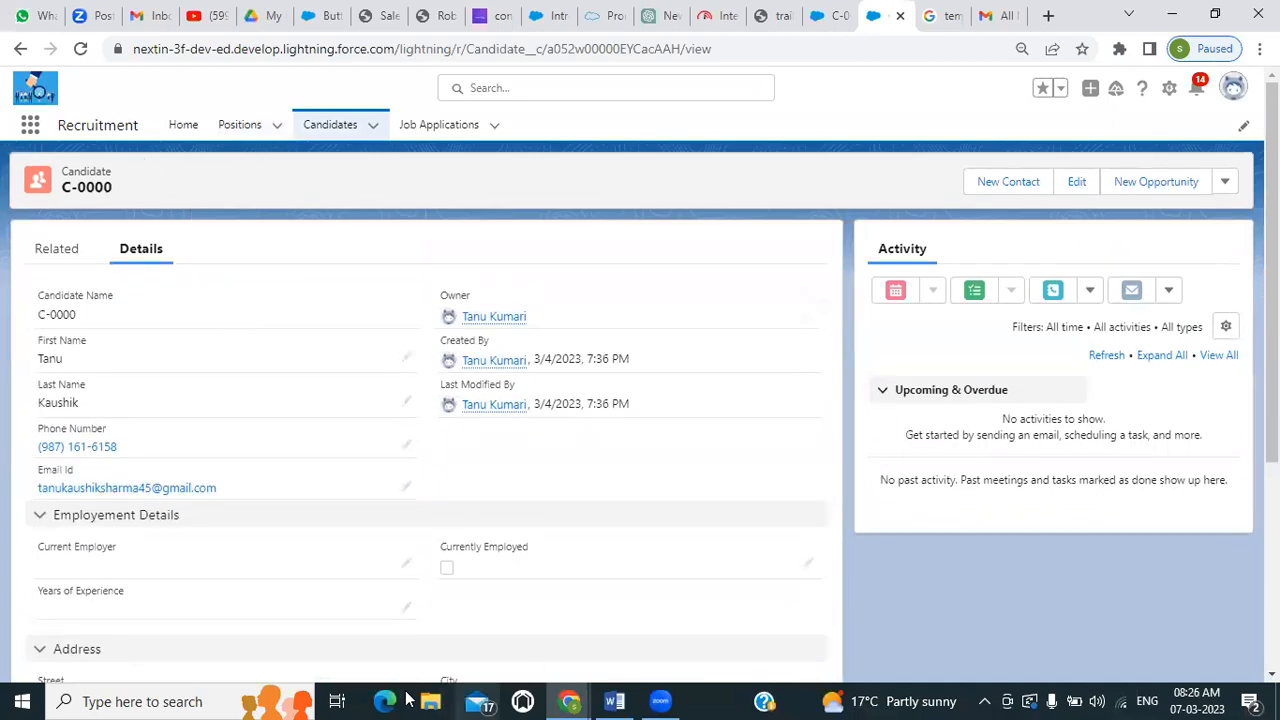
left_click(197, 700)
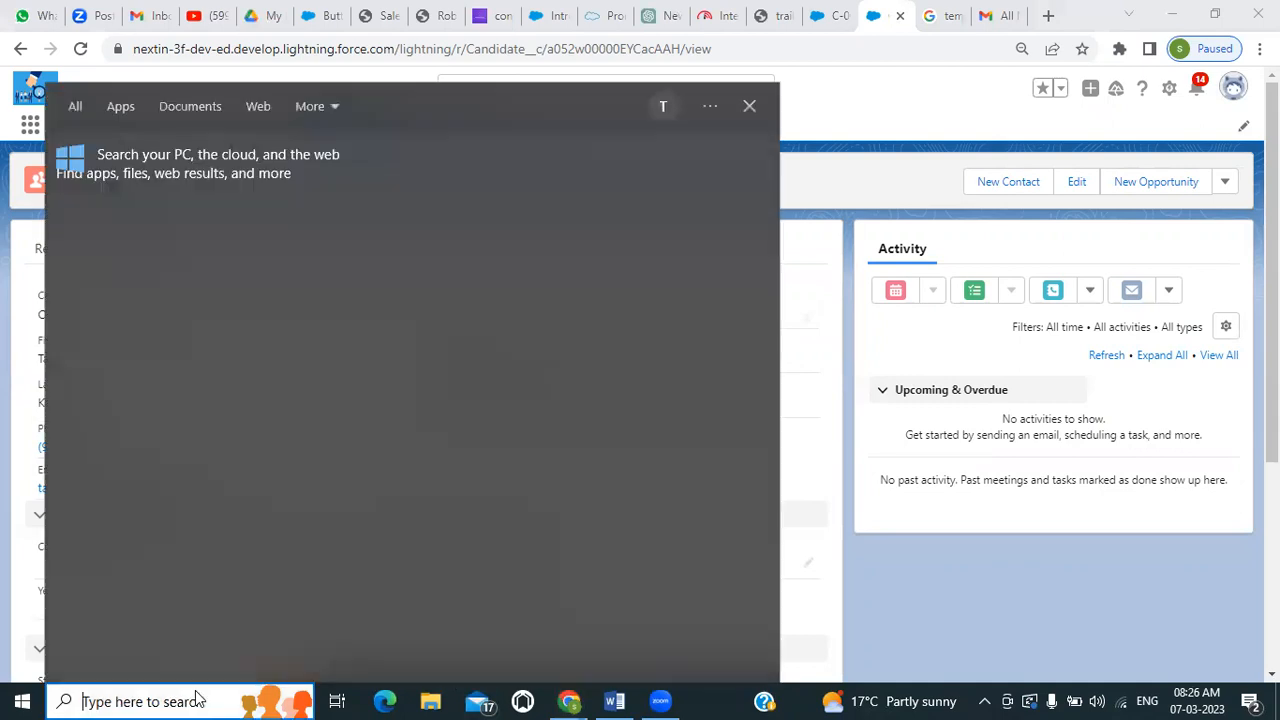
type("ex")
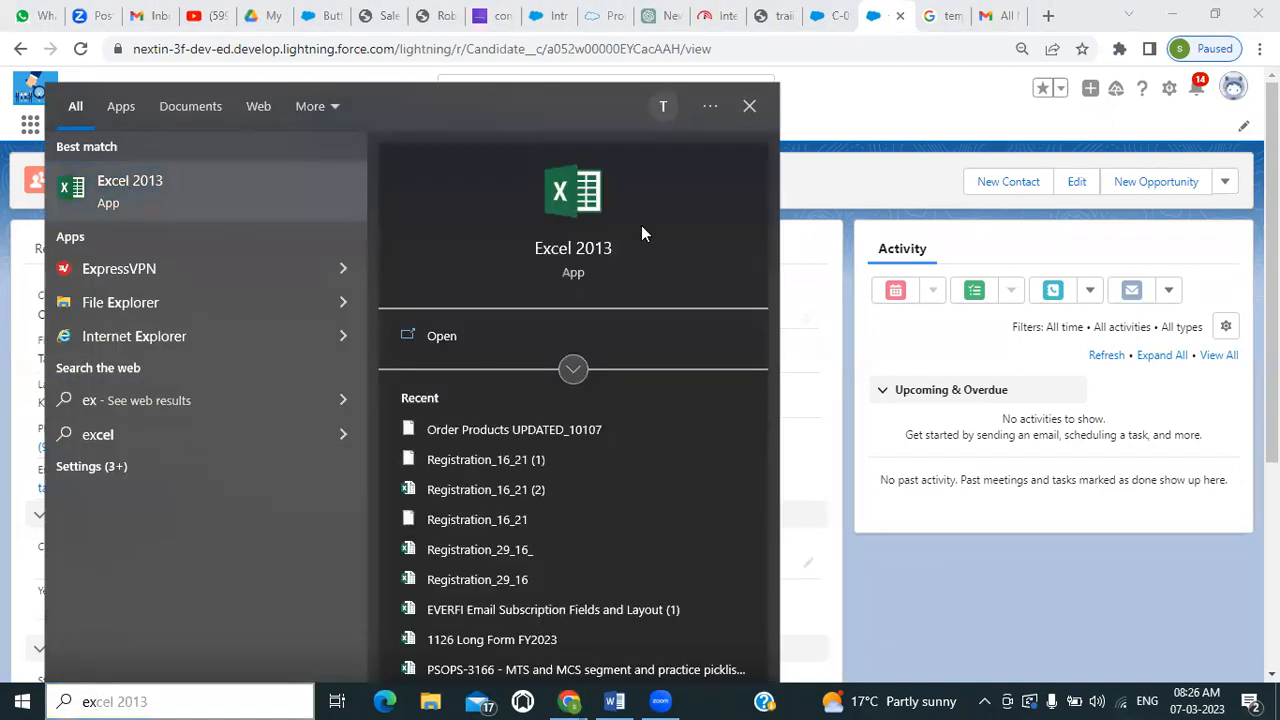
left_click(574, 201)
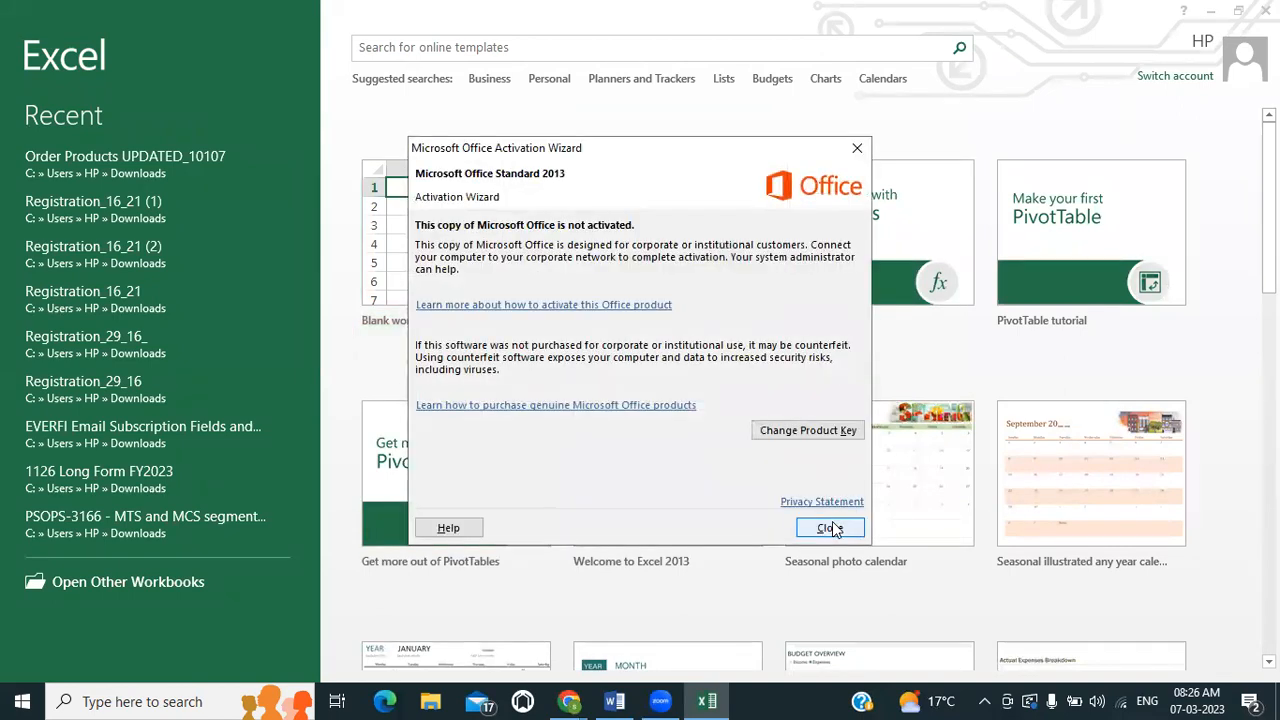
left_click(830, 528)
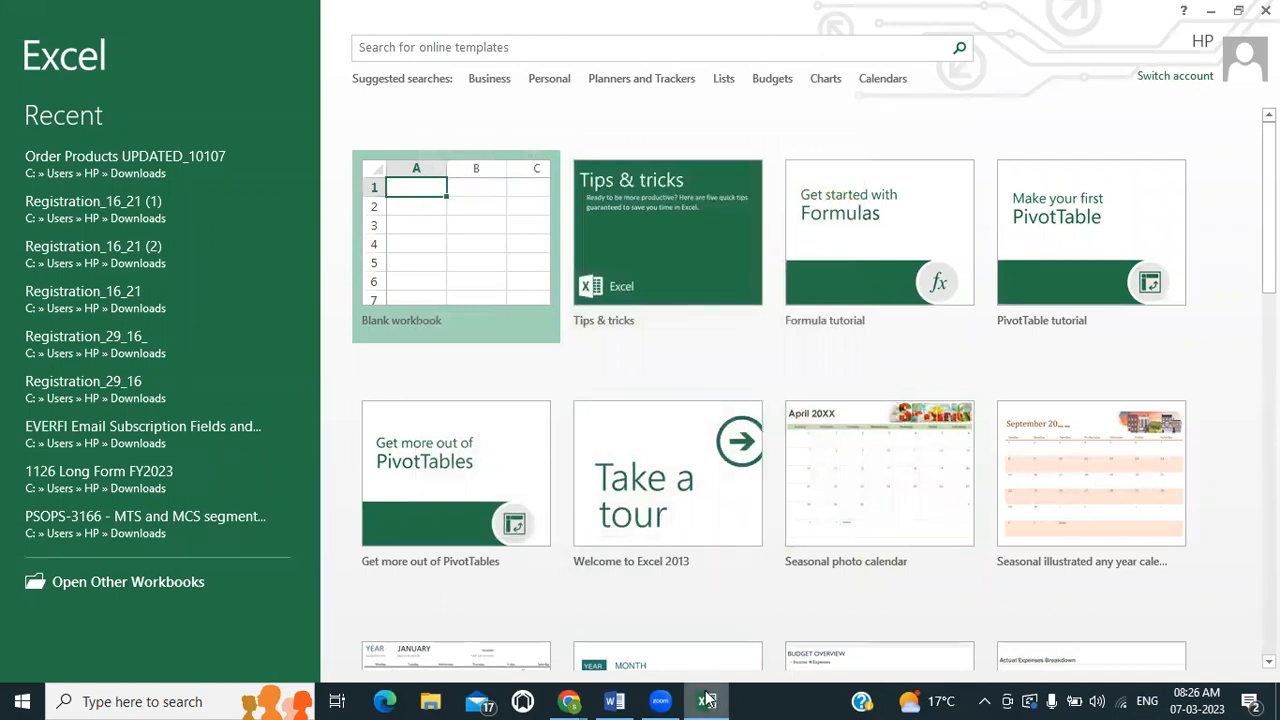
left_click(478, 284)
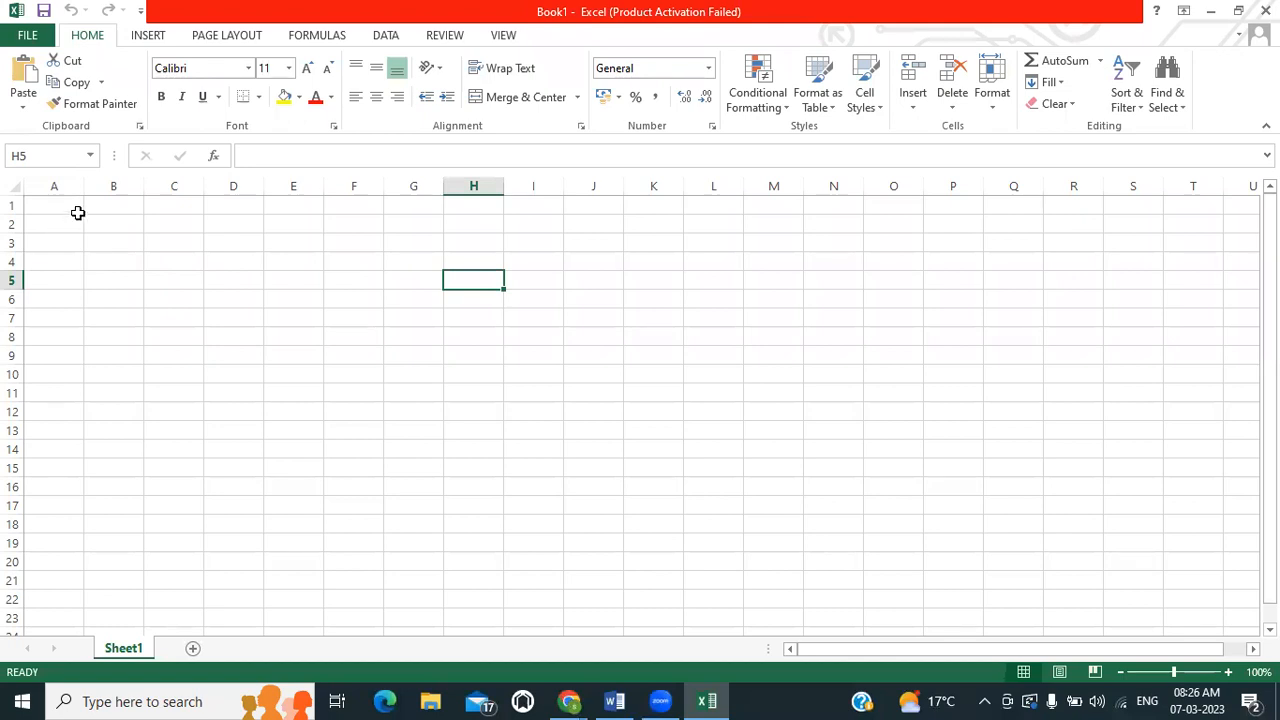
Enter the heading Position Object in cell A4 of the blank sheet
left_click(64, 210)
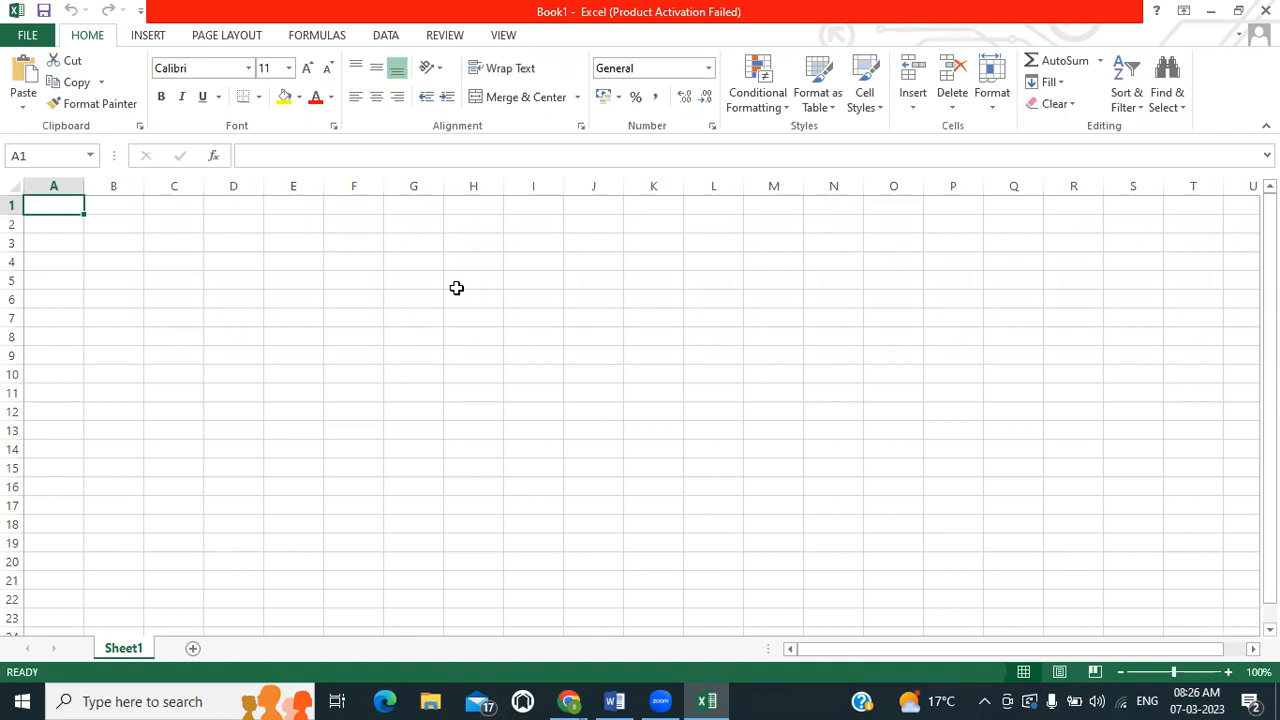
left_click(44, 265)
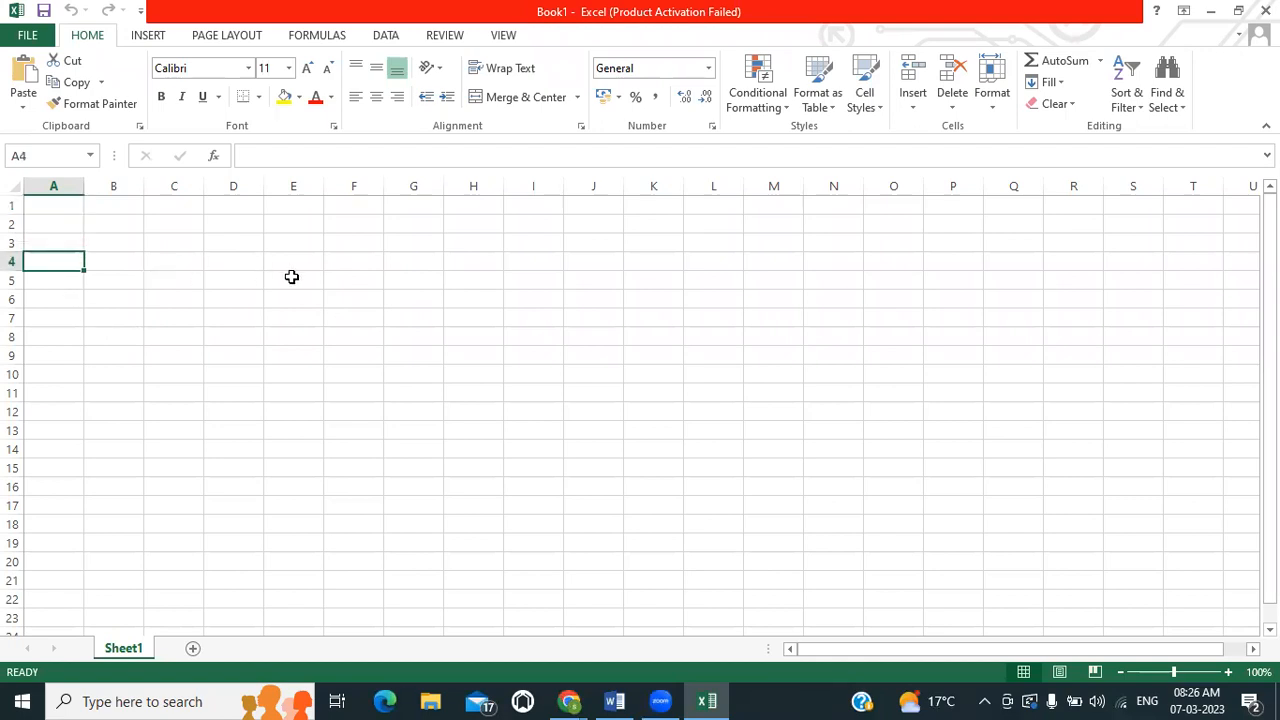
type("Pos")
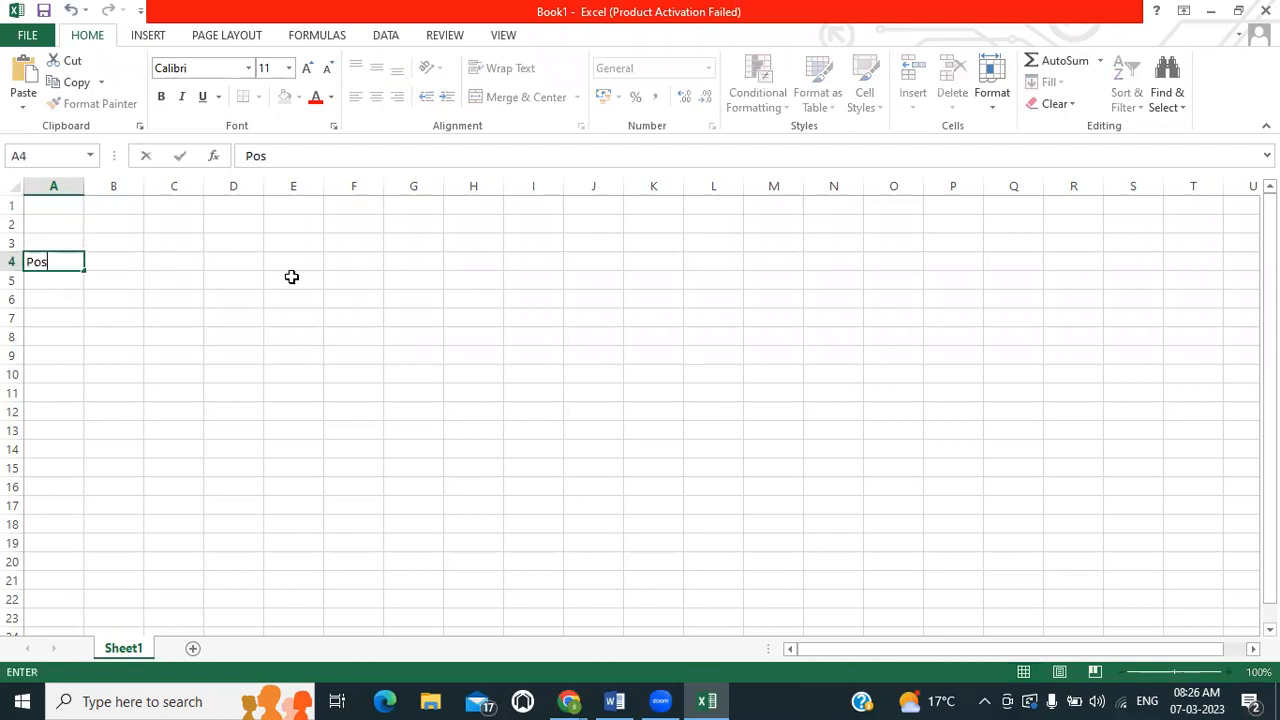
type("ition Object")
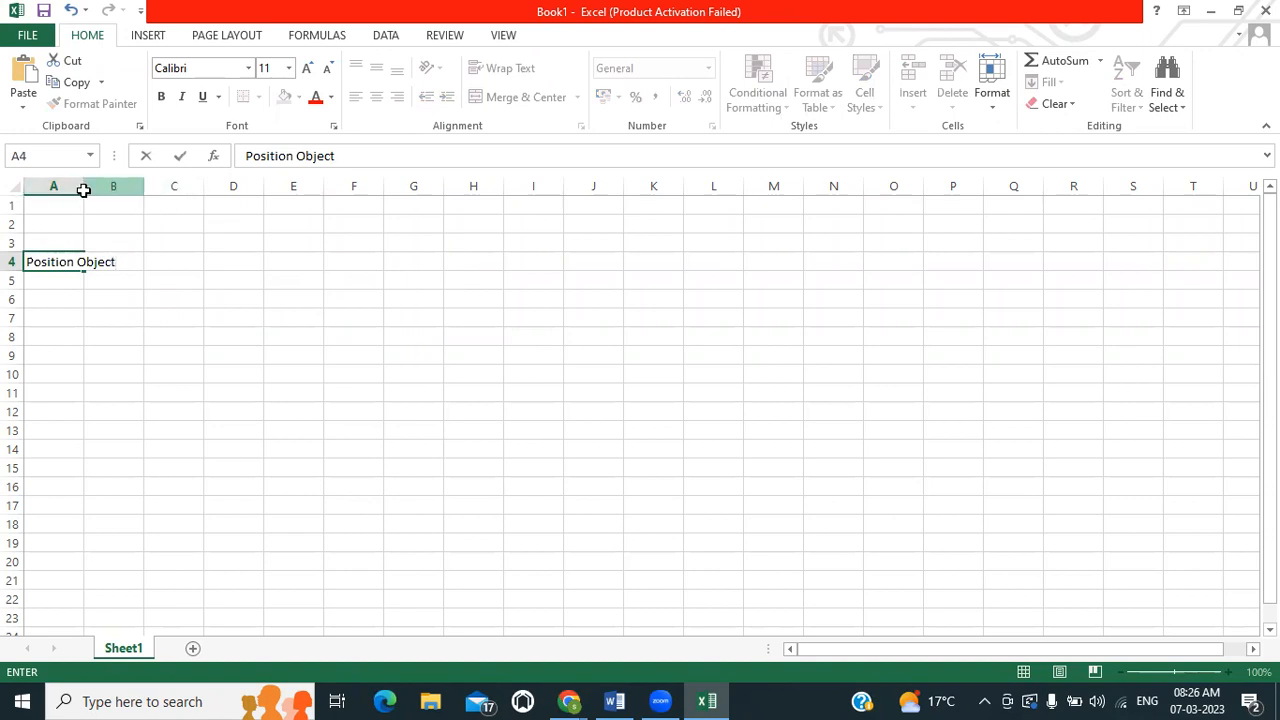
left_click(84, 189)
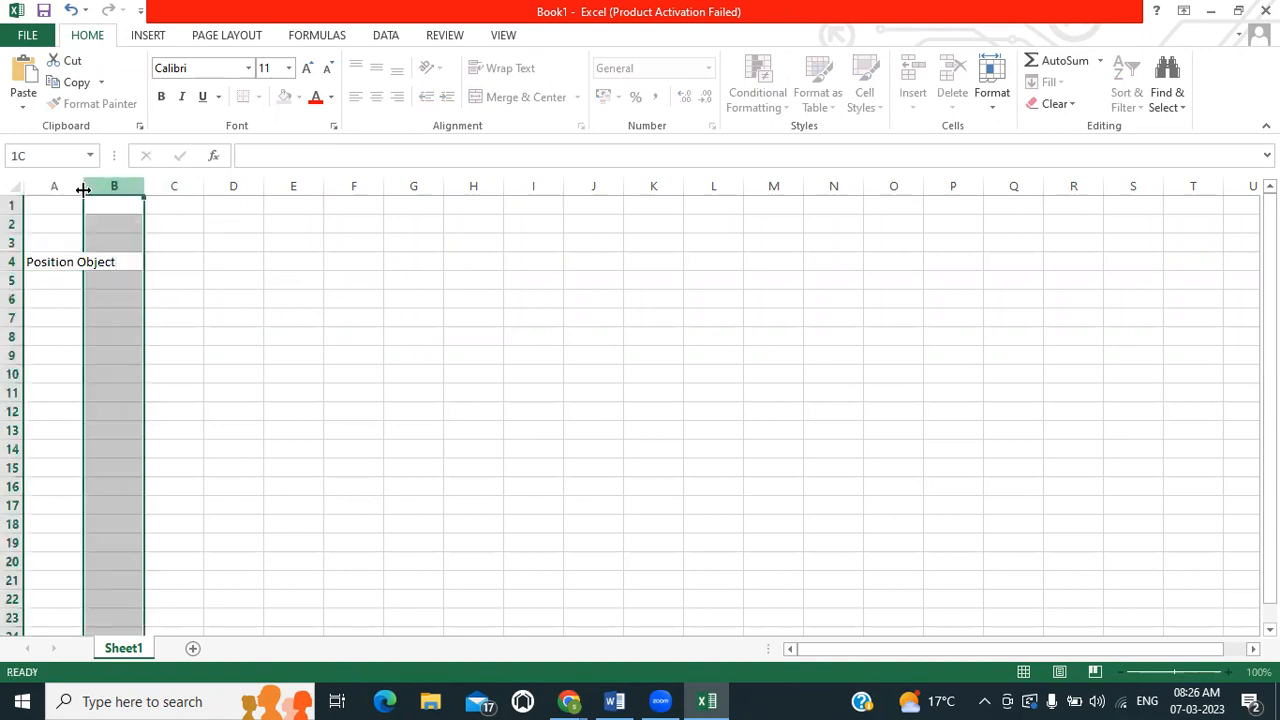
left_click(118, 262)
type("Job A")
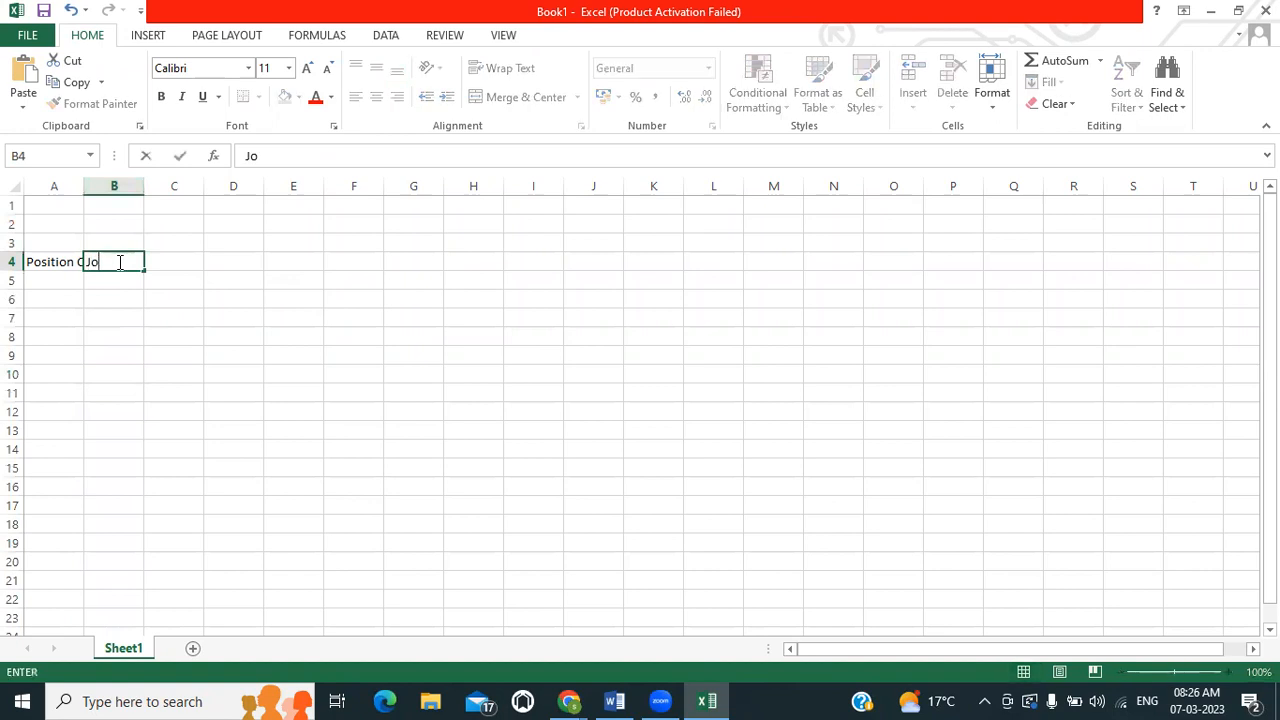
key("BackSpace")
key("BackSpace")
key("BackSpace")
key("BackSpace")
Enter the headings Job Application in cell C4 and Candidate in cell E4
left_click(166, 263)
type("Job")
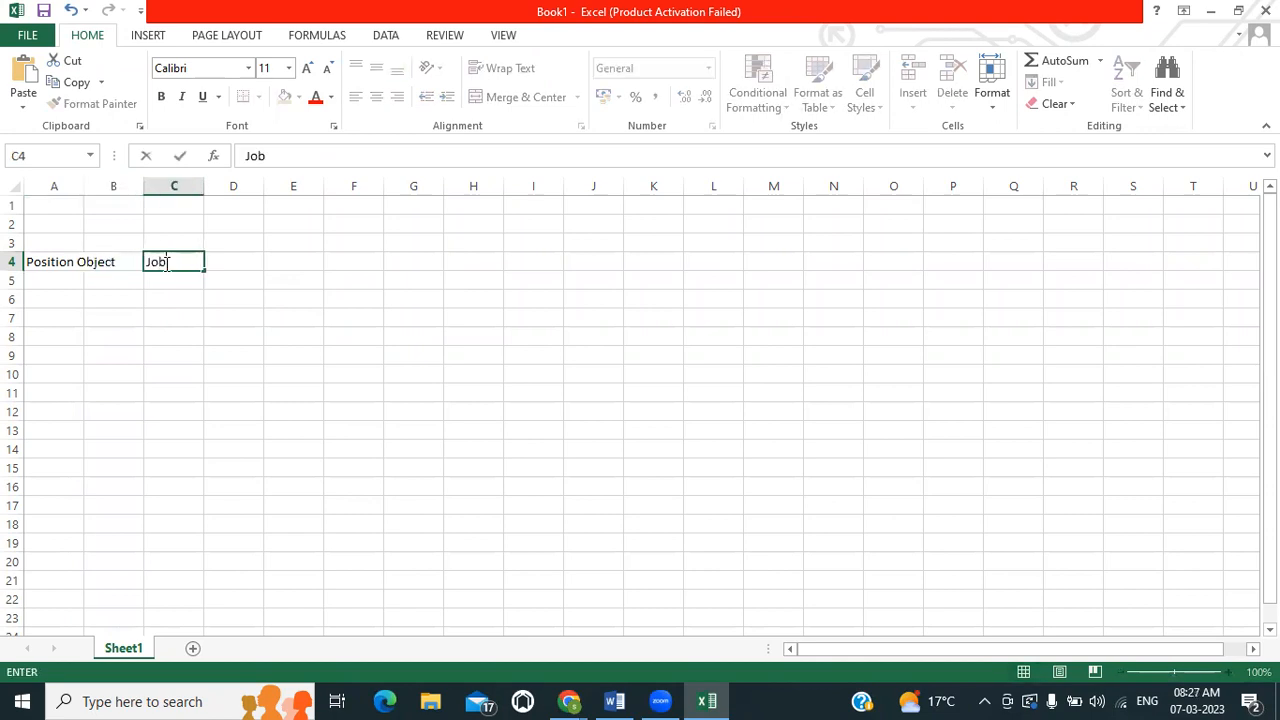
type(" Application")
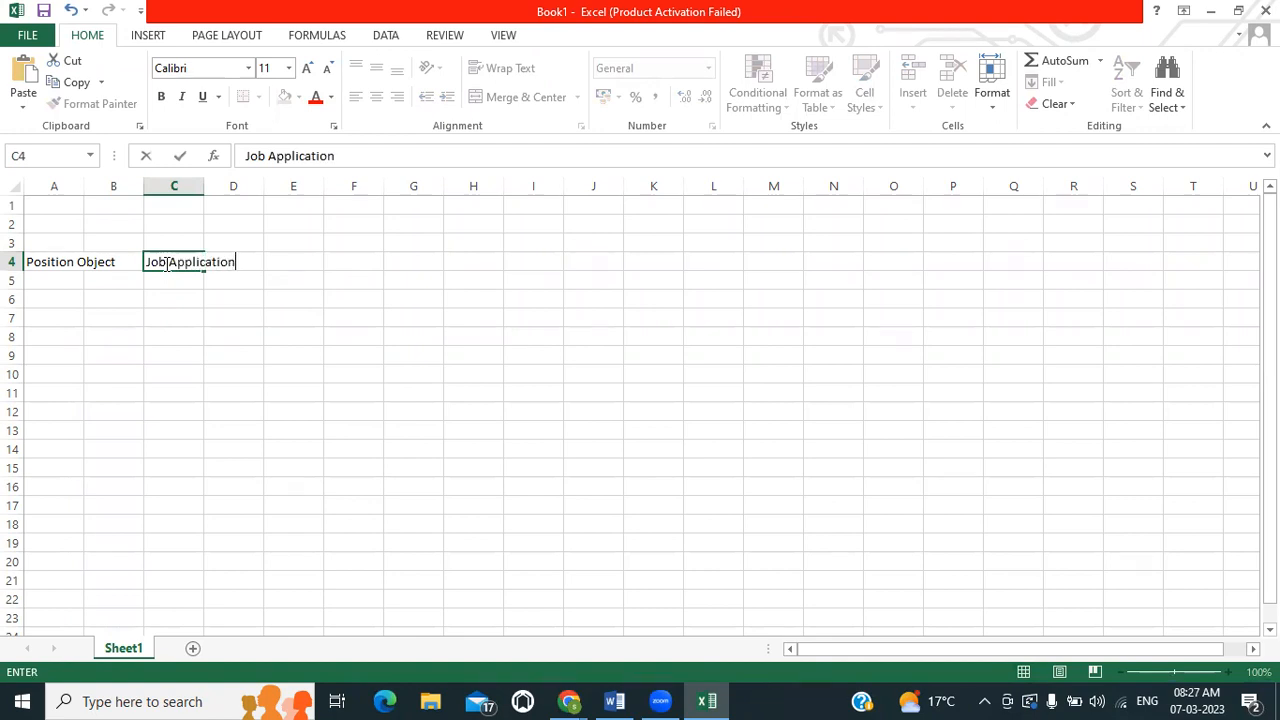
left_click(284, 259)
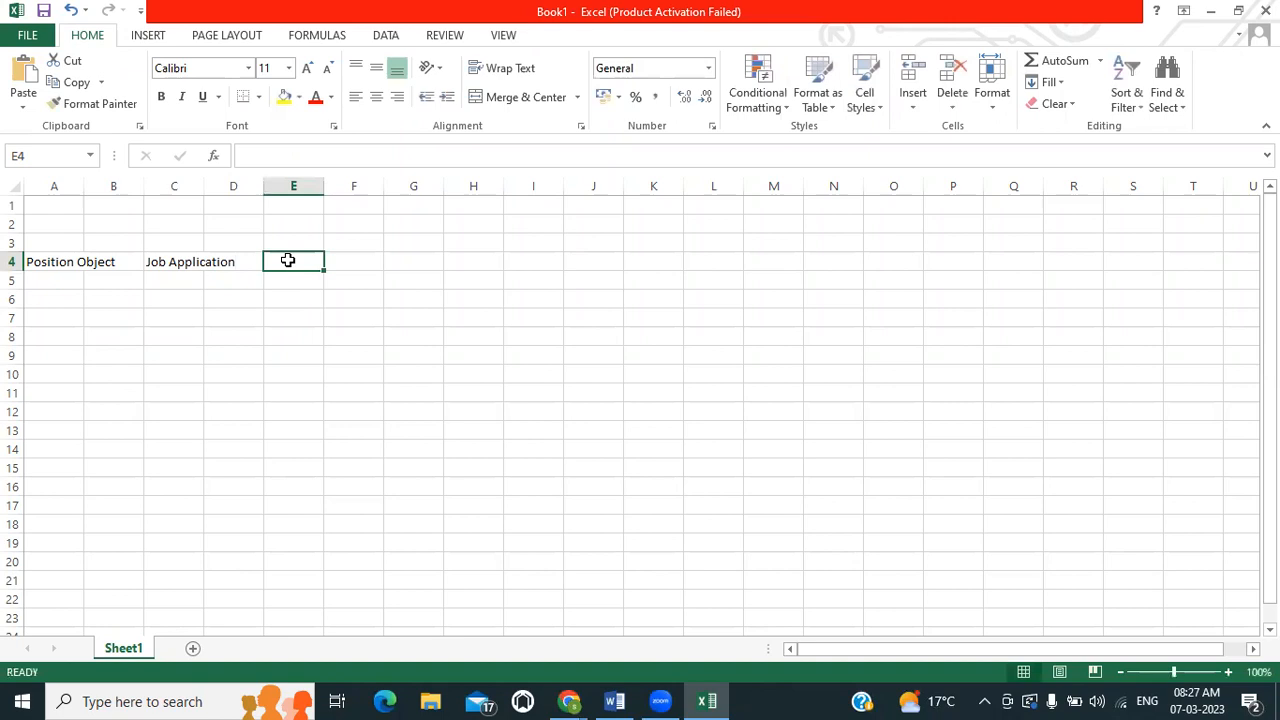
type("Candidate")
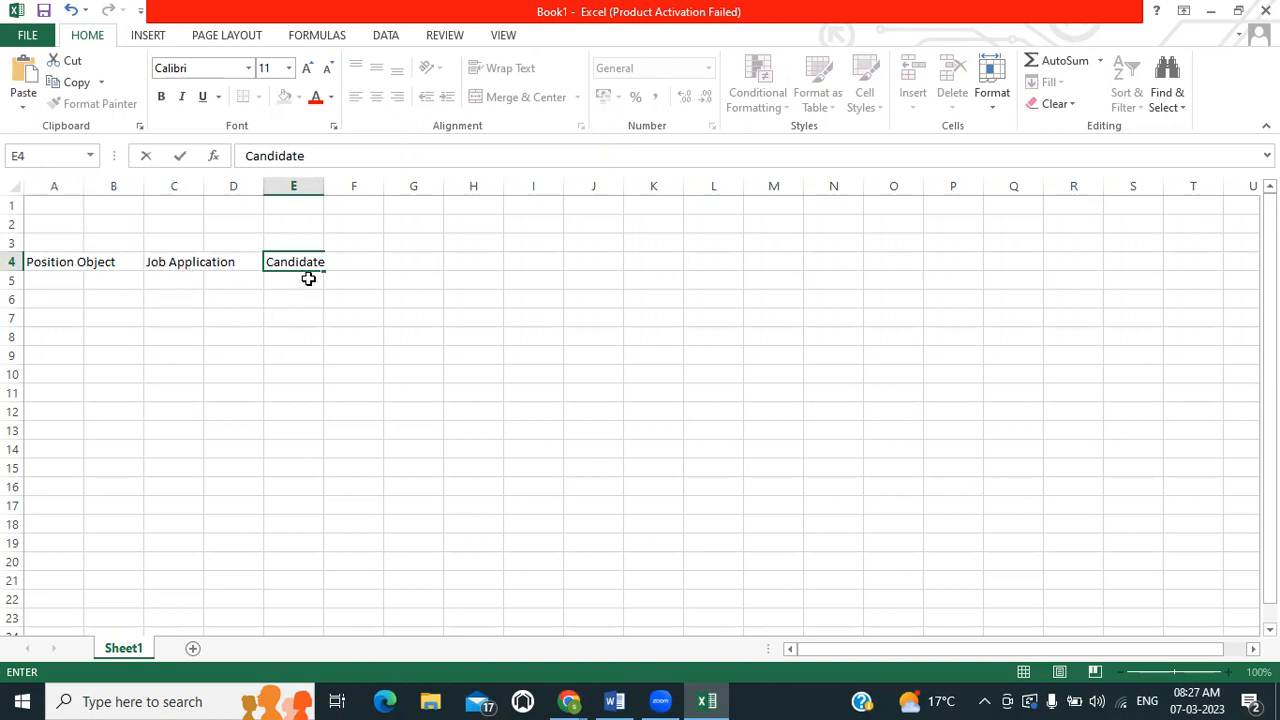
left_click(179, 297)
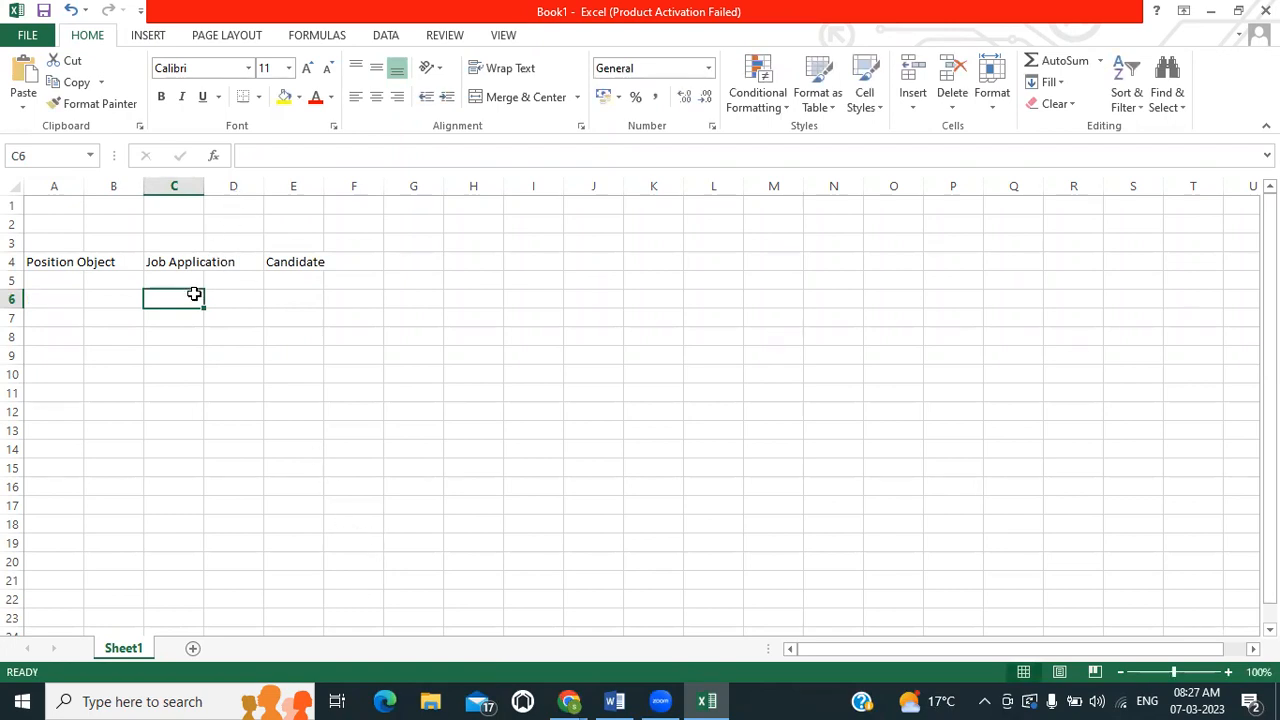
Switch back to Salesforce in Chrome and examine the details of candidate C-0000
left_click(571, 699)
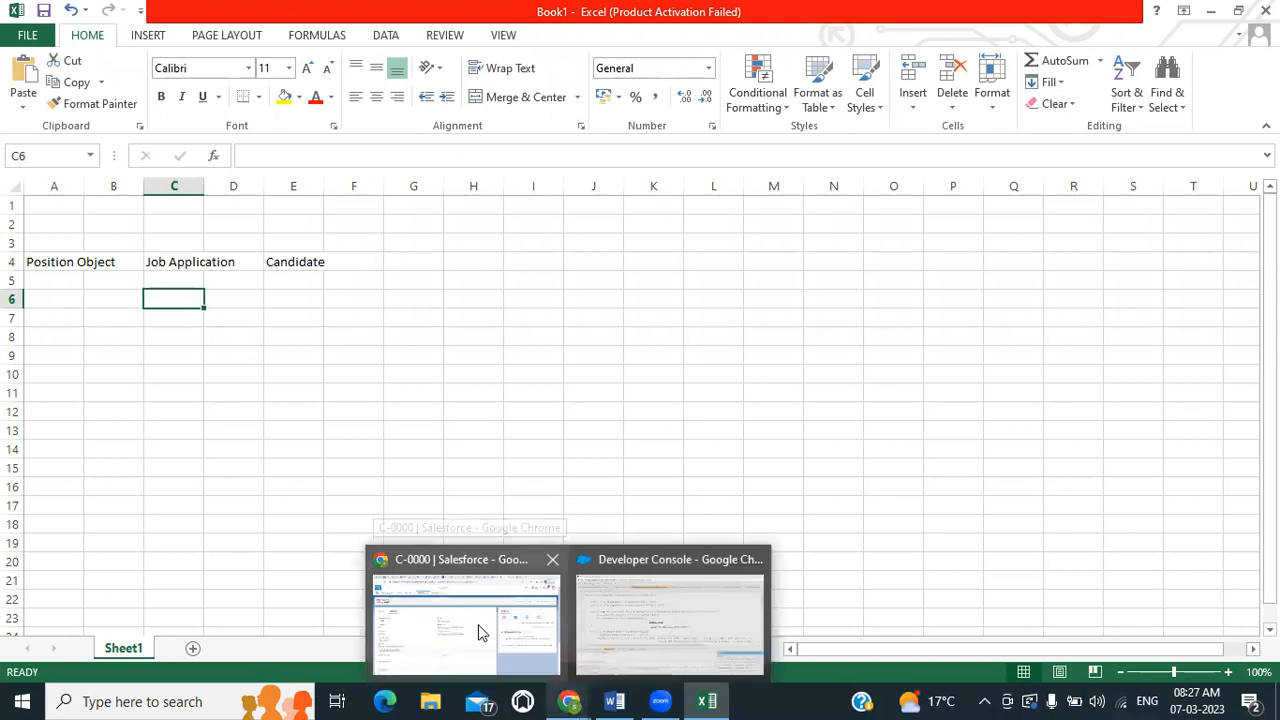
left_click(481, 604)
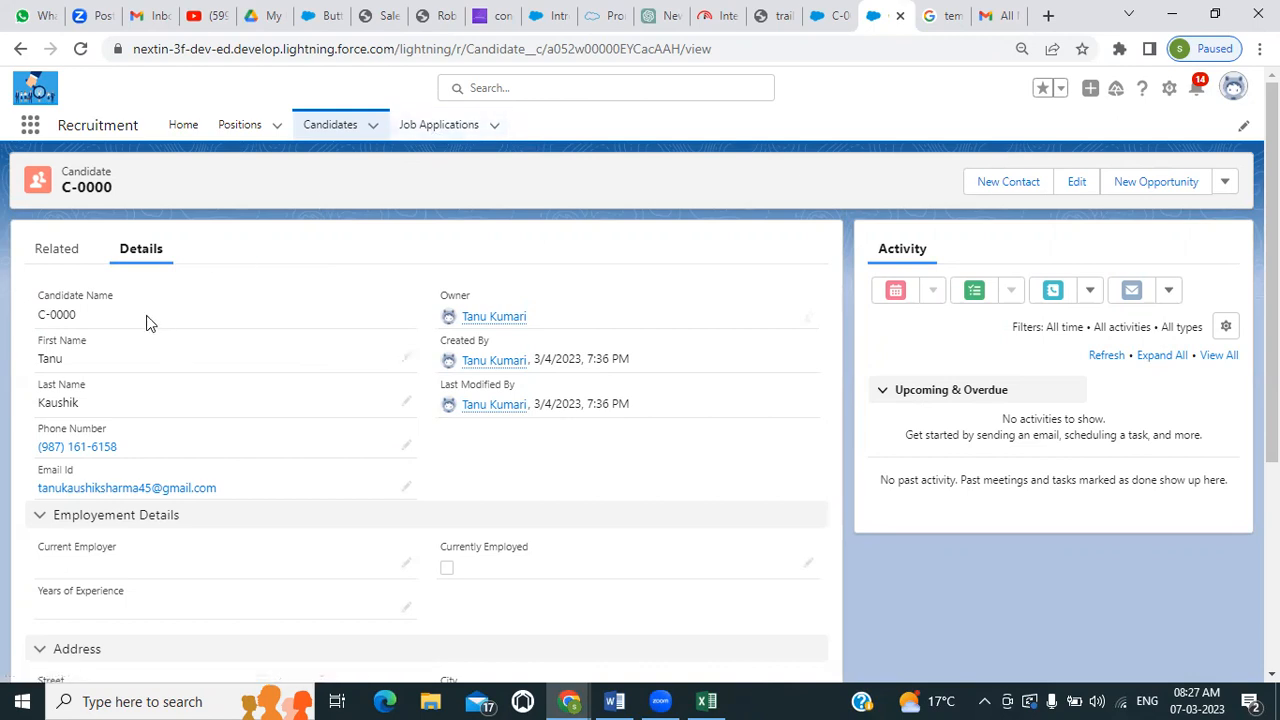
scroll(146, 322, "down", 3)
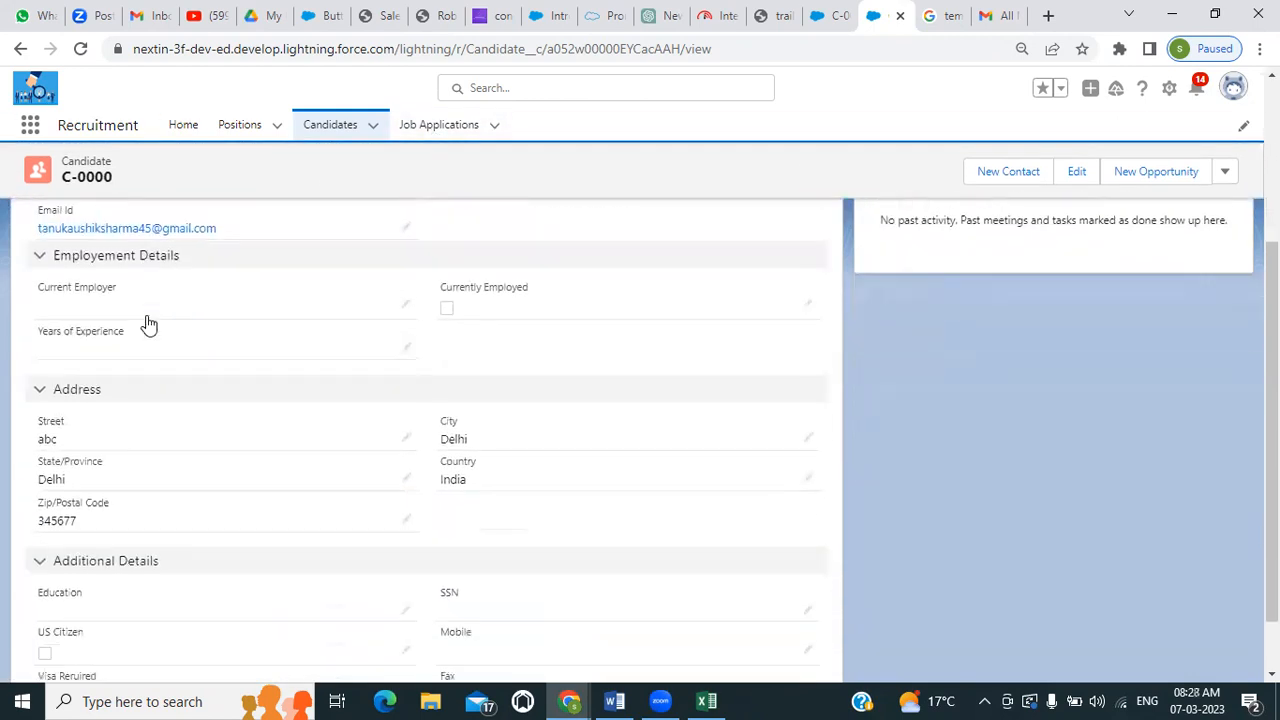
scroll(146, 322, "up", 3)
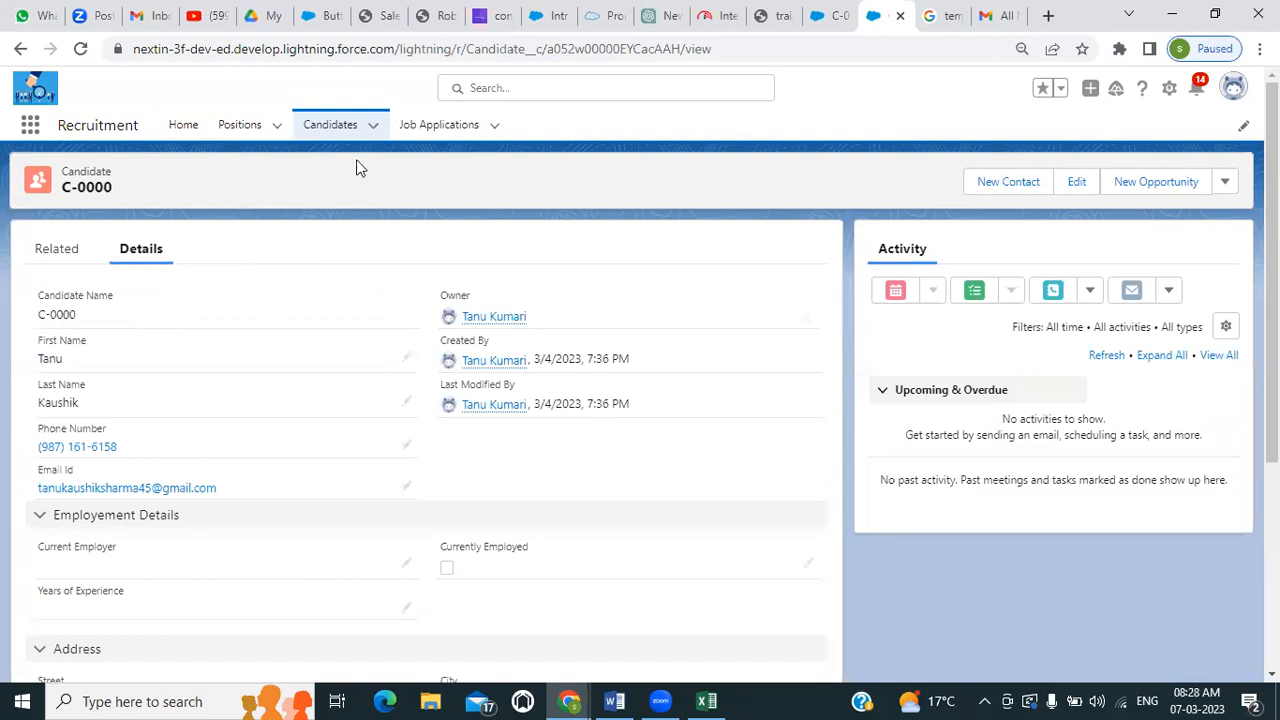
Open job application JA-0000 from the Job Applications list and examine its Candidate and Position lookups
left_click(432, 127)
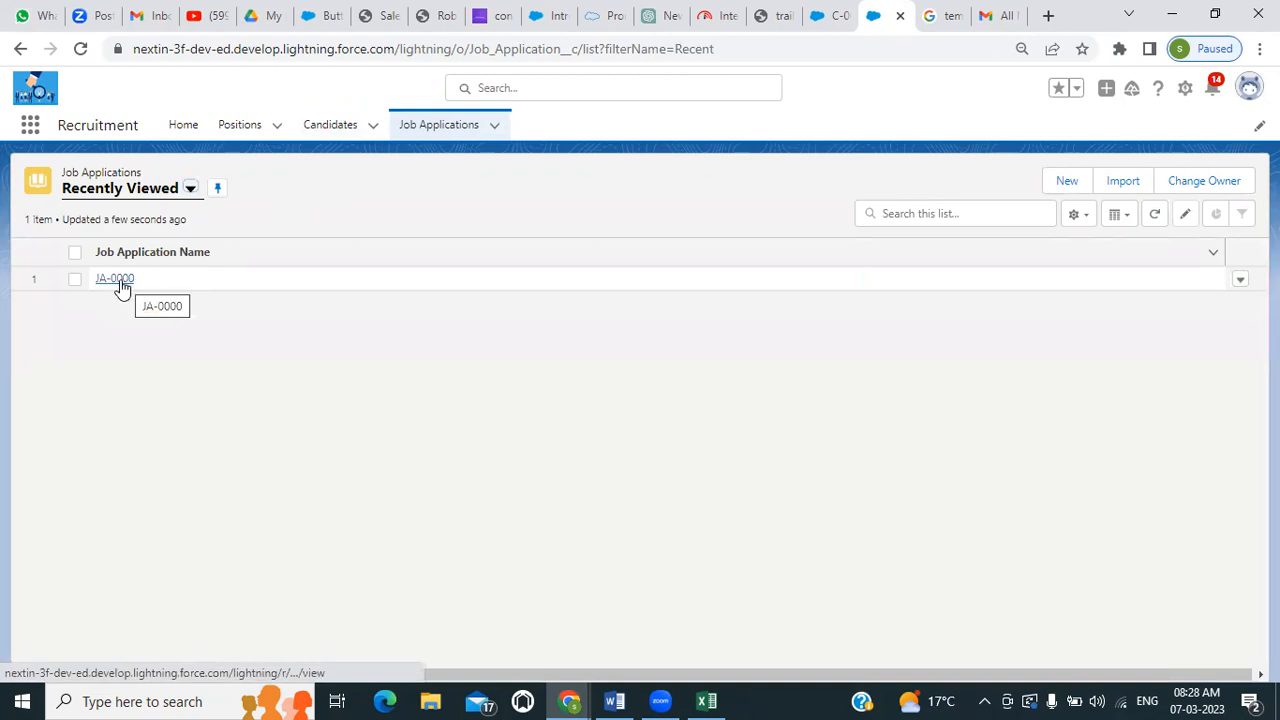
left_click(118, 282)
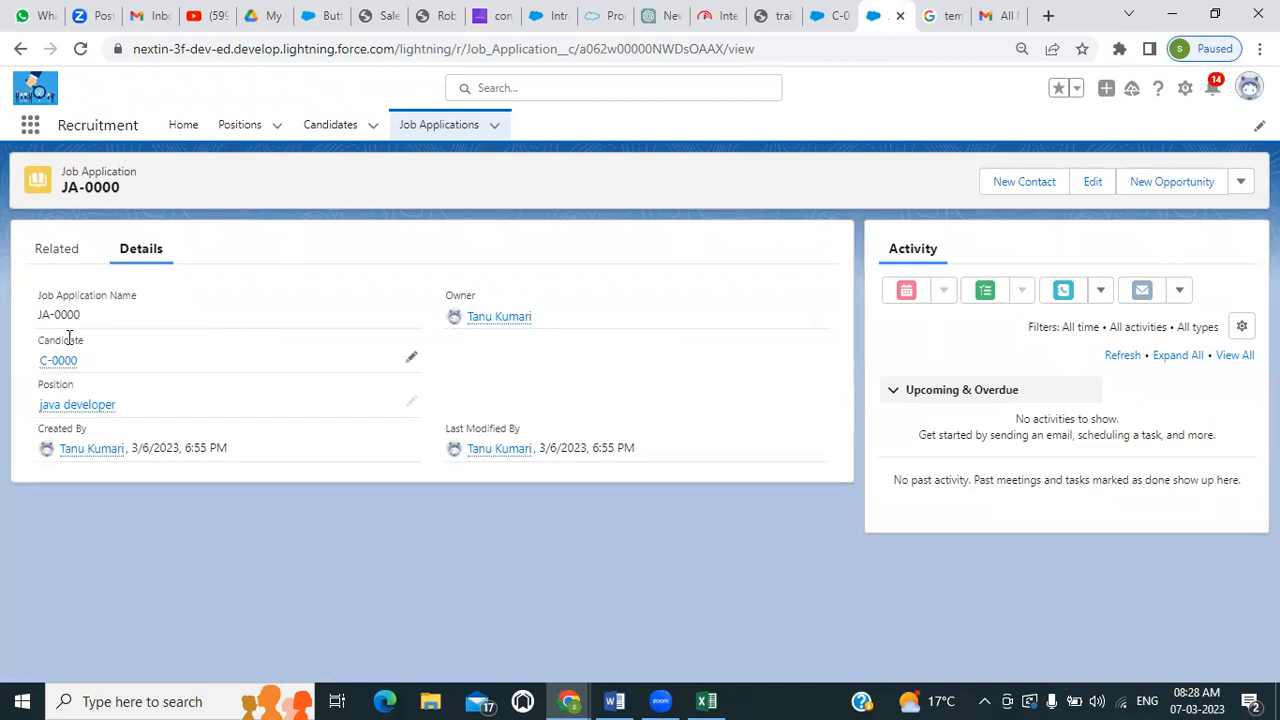
mouse_move(57, 368)
Open the java developer position and examine its details, including the compensation, description and required languages sections
left_click(230, 130)
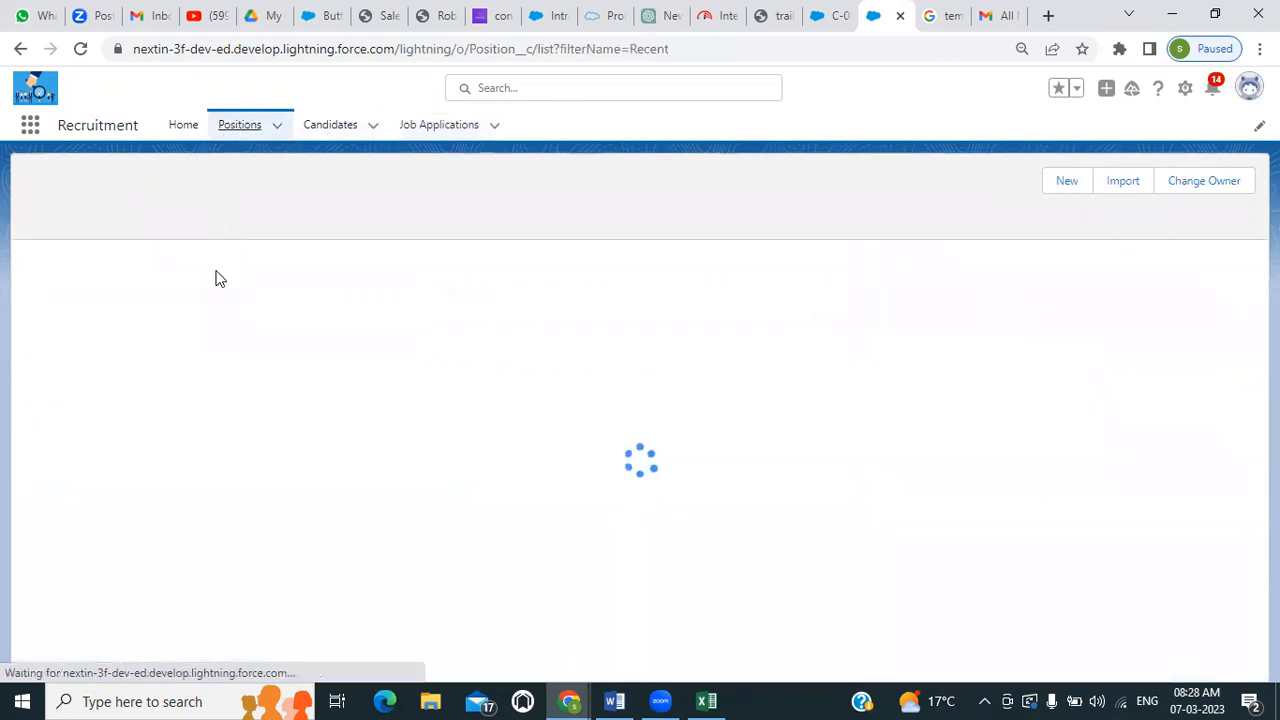
left_click(148, 279)
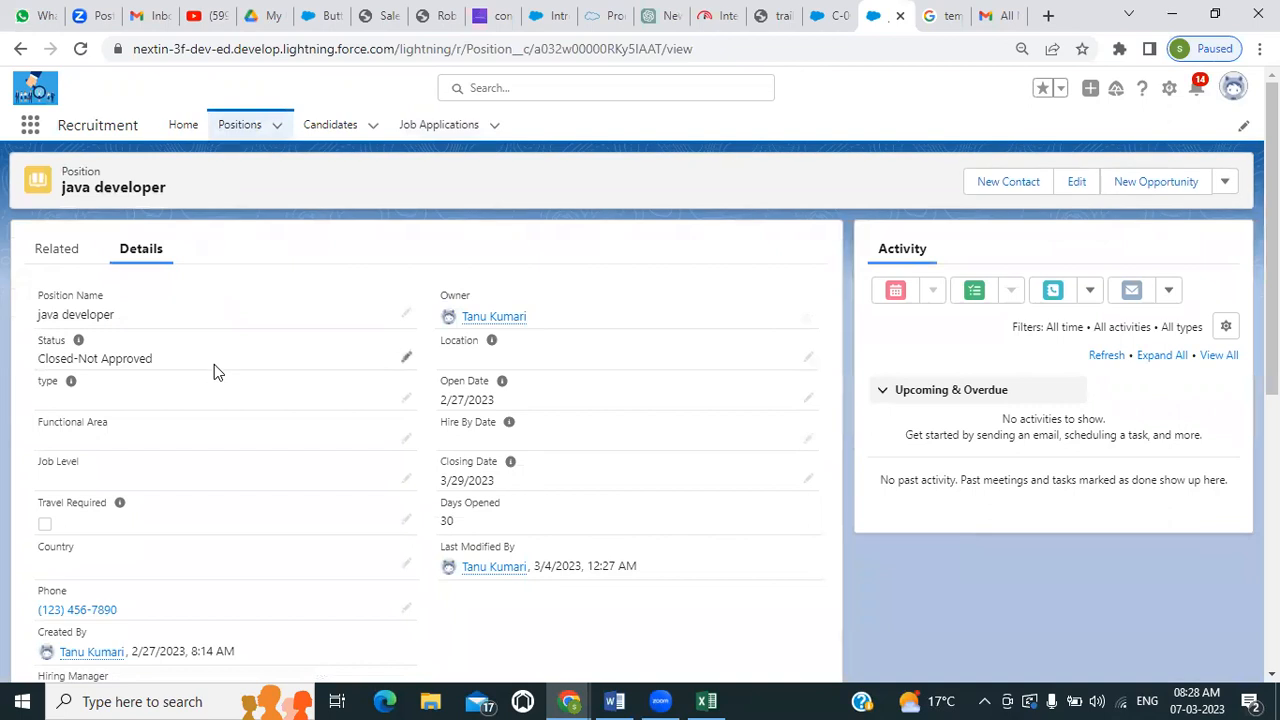
scroll(214, 368, "down", 3)
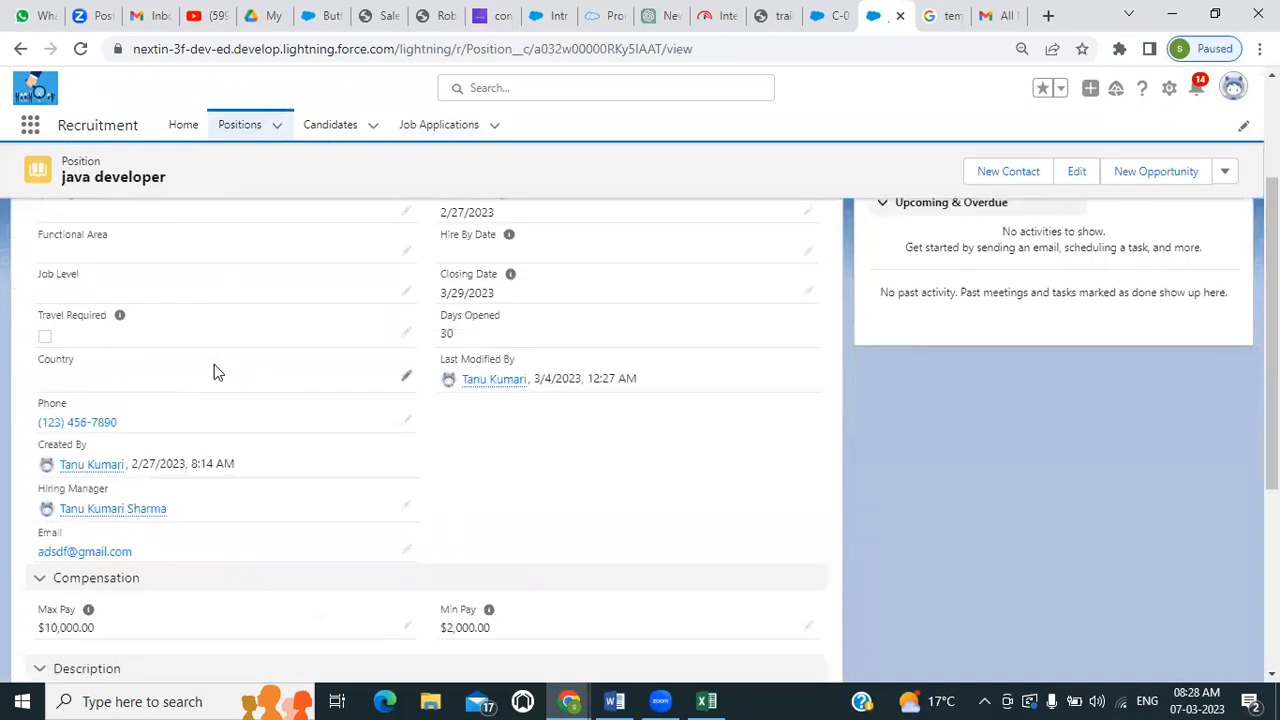
scroll(214, 372, "up", 1)
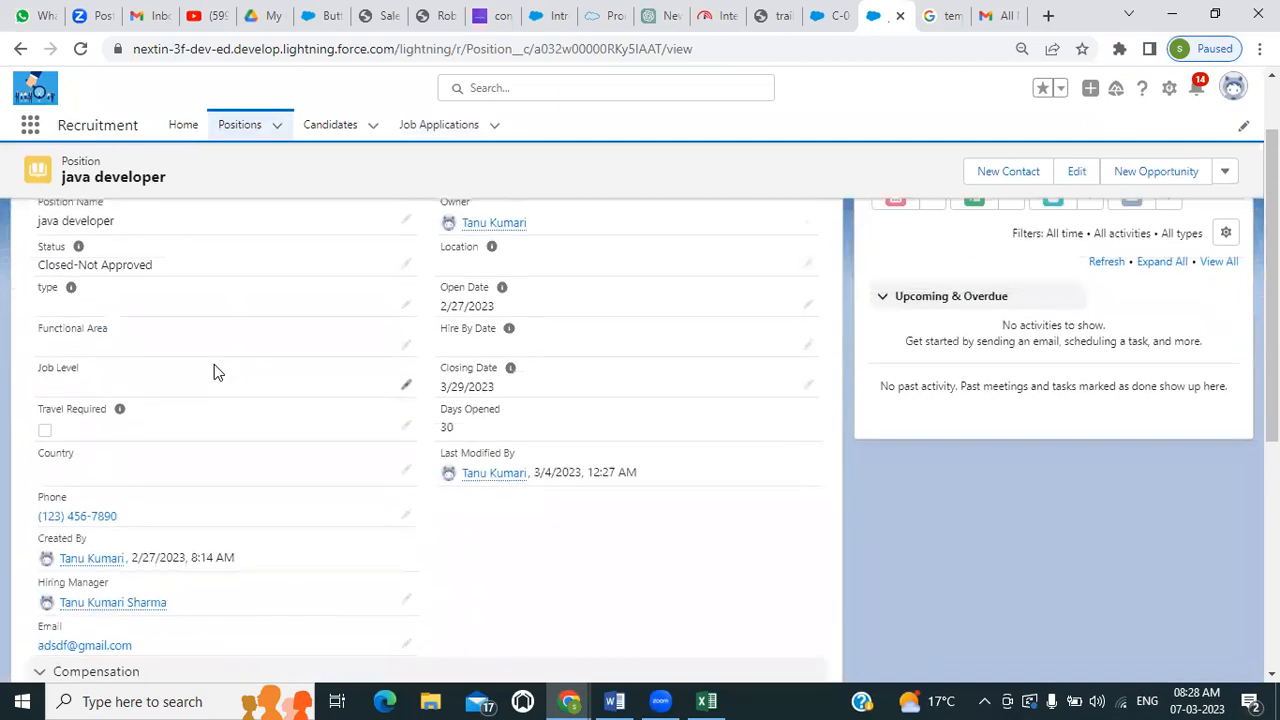
scroll(214, 368, "up", 1)
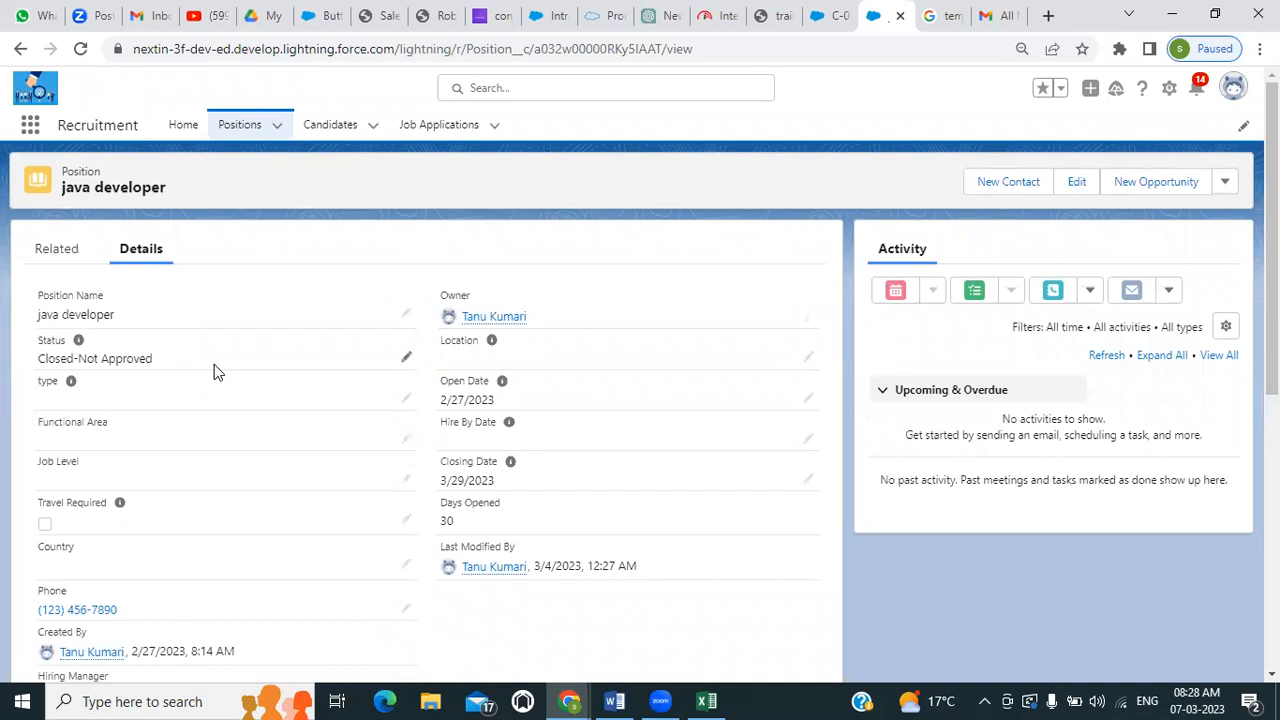
scroll(214, 370, "down", 1)
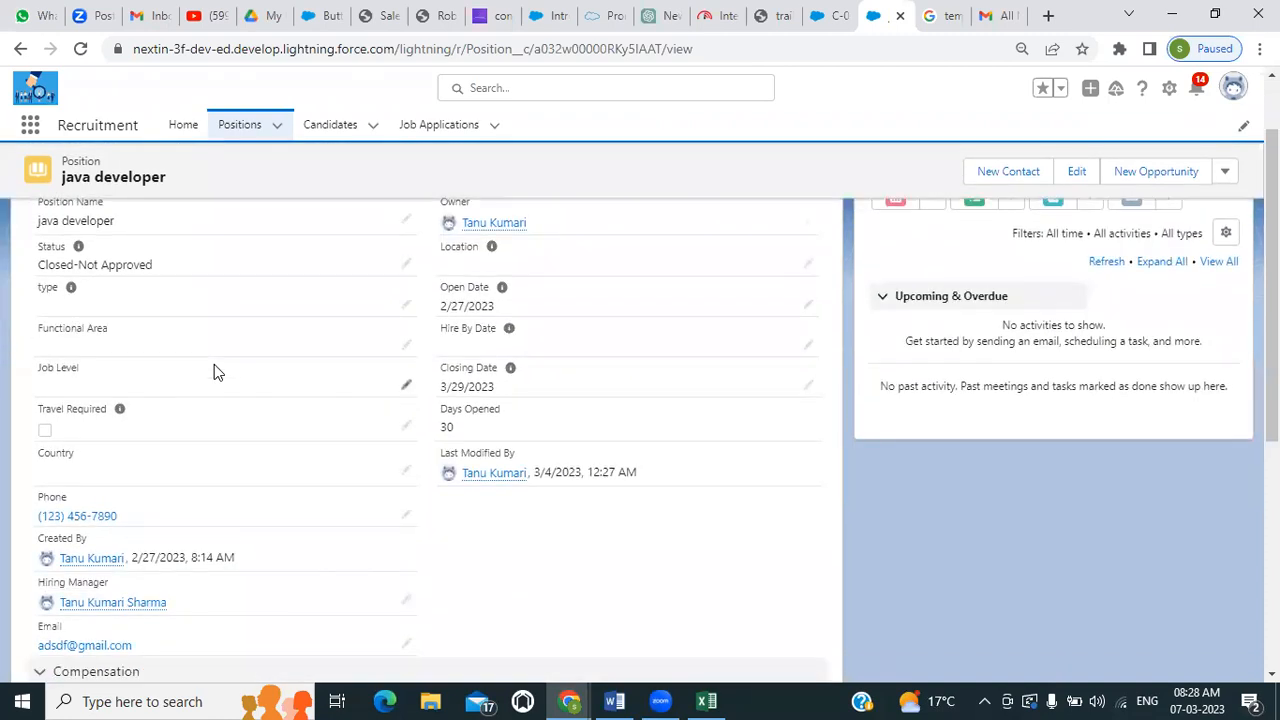
scroll(214, 370, "down", 1)
scroll(214, 372, "down", 4)
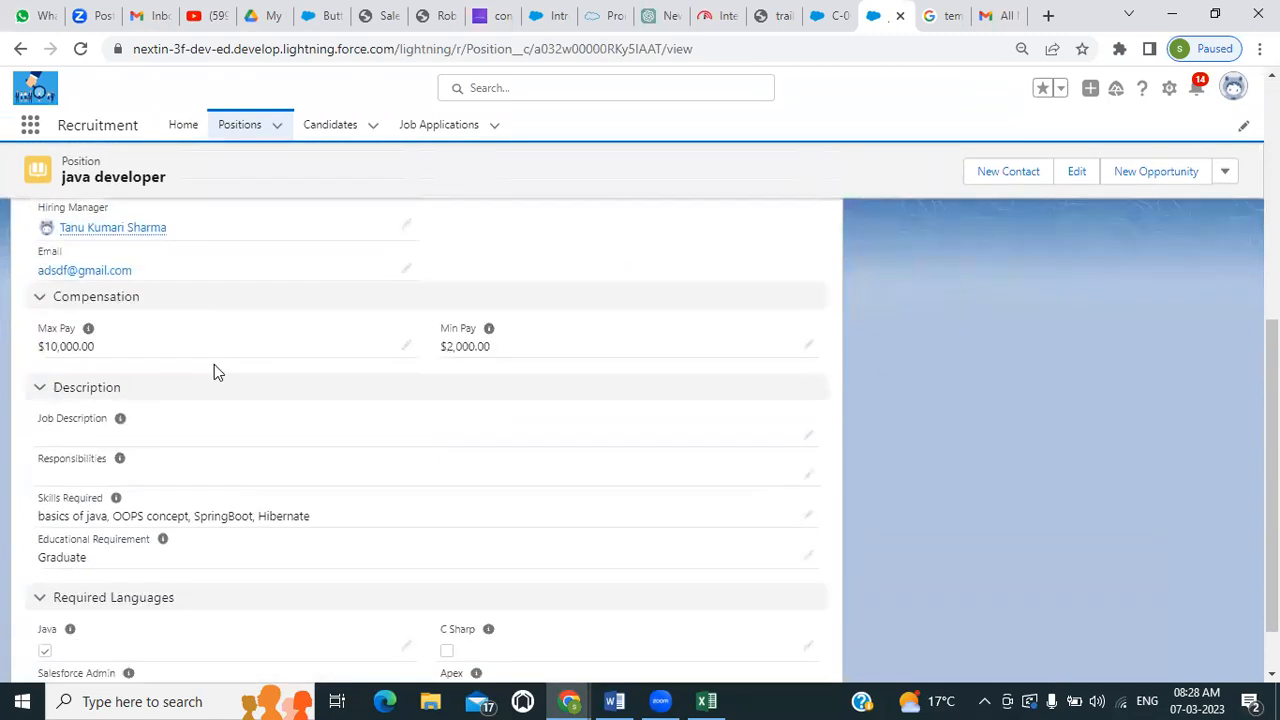
scroll(214, 370, "up", 4)
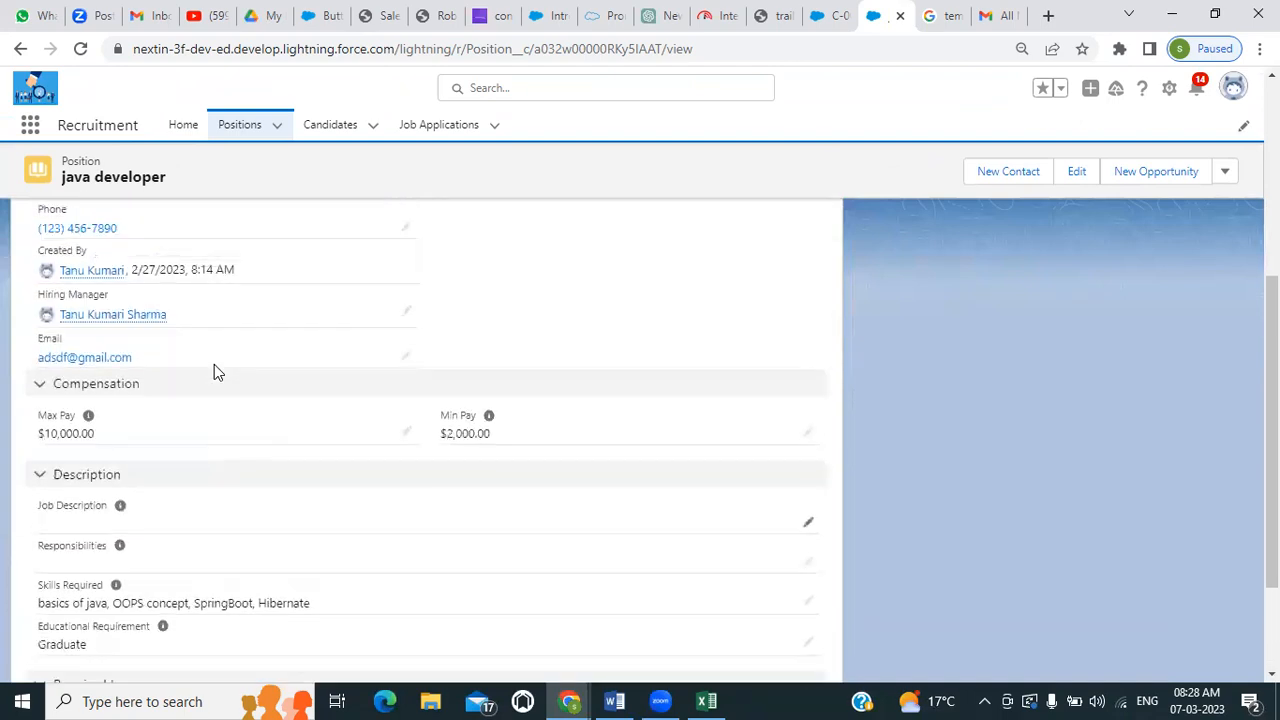
scroll(214, 370, "up", 2)
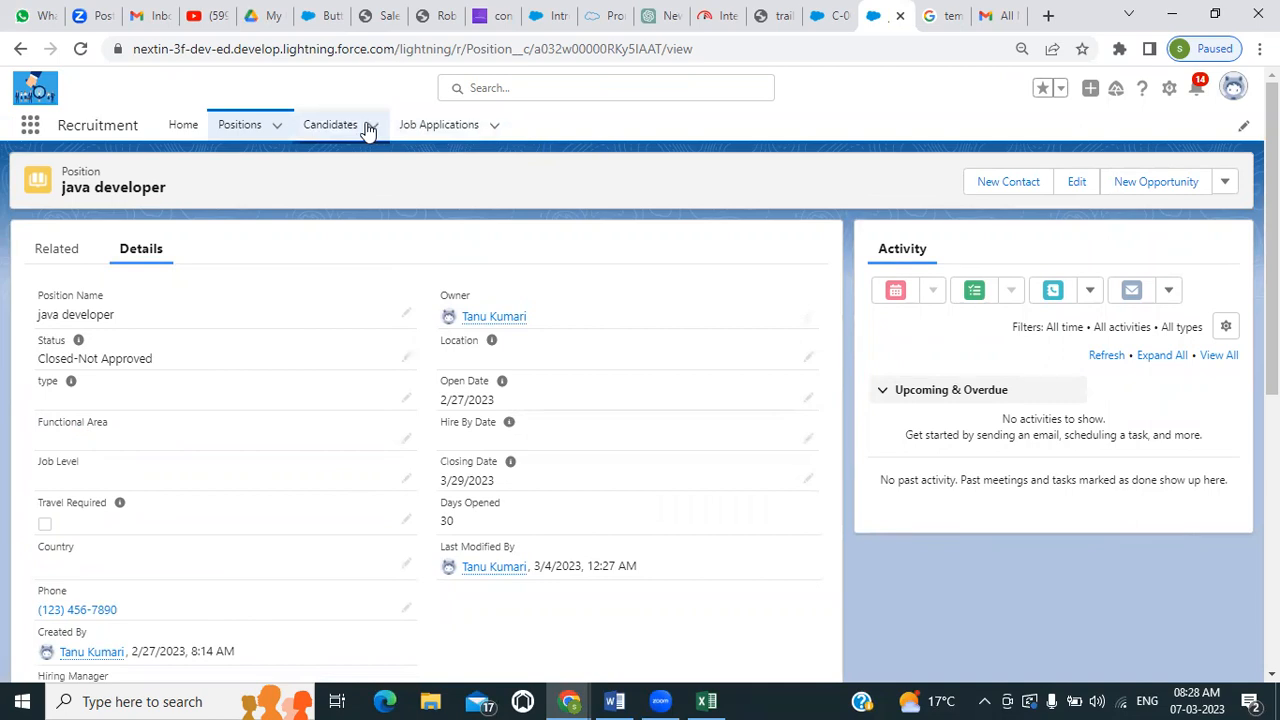
Show the java developer position's related lists and open job application JA-0000 from there
left_click(63, 252)
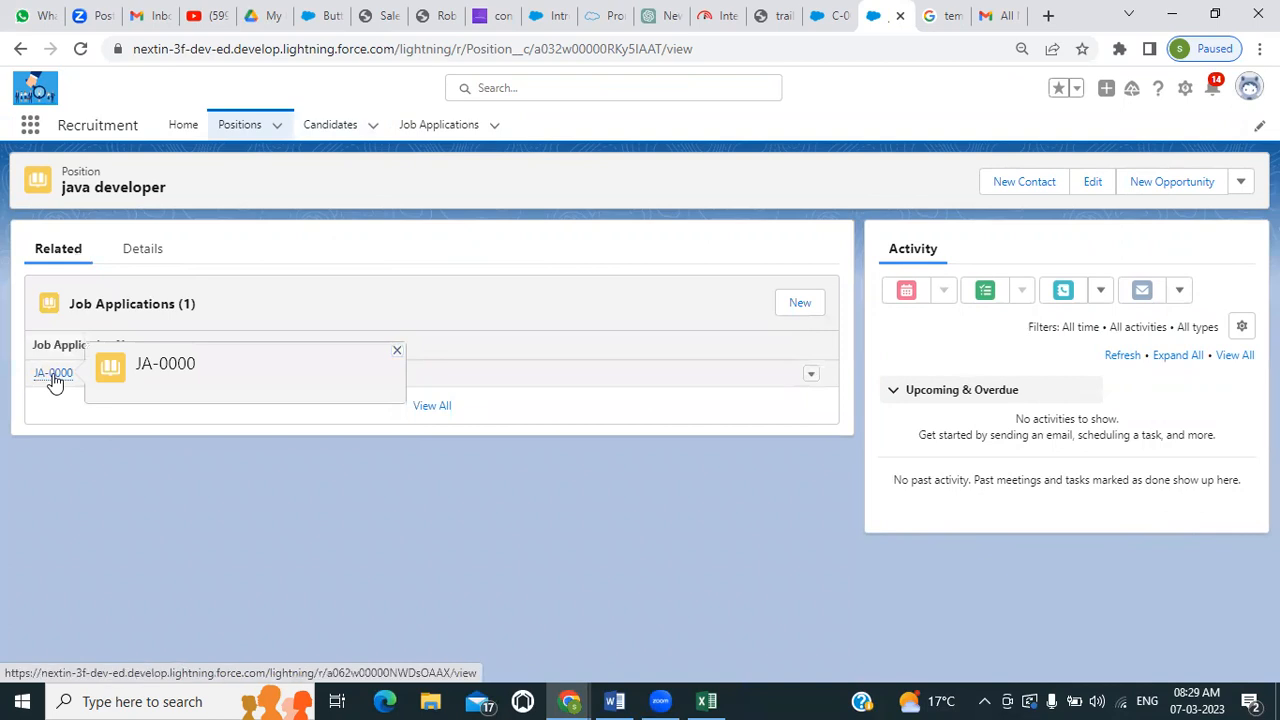
left_click(53, 374)
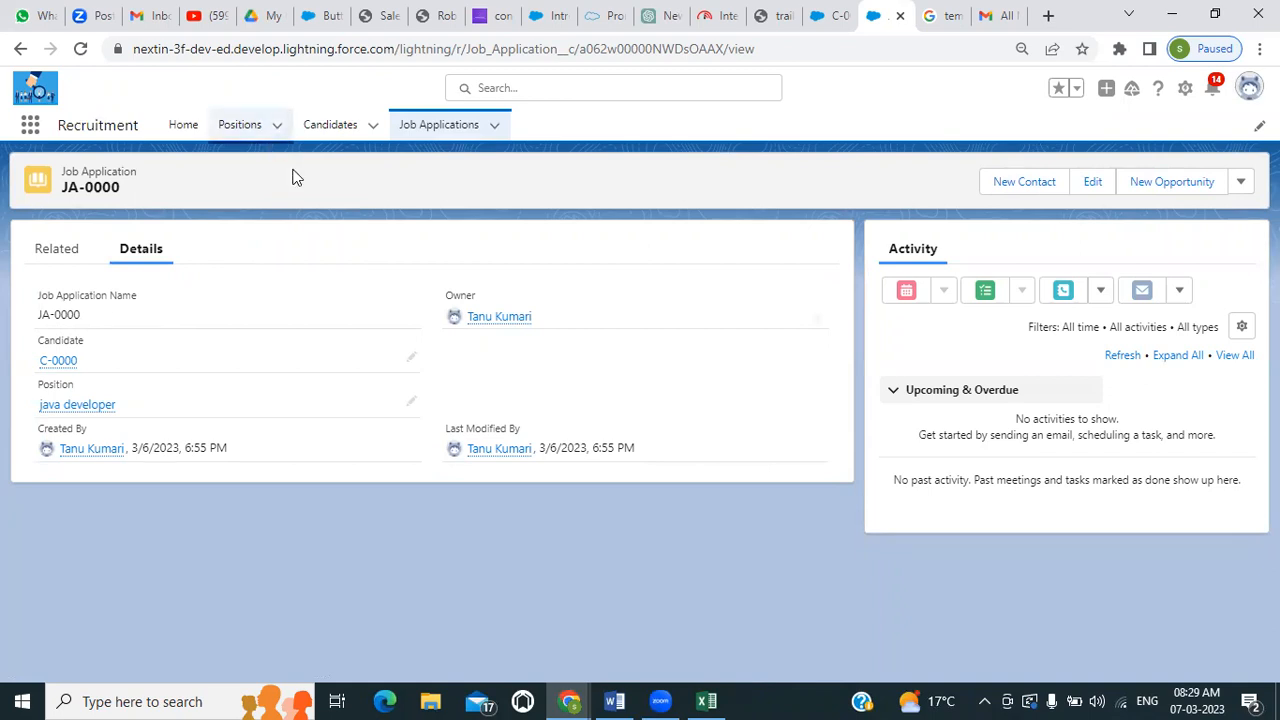
mouse_move(630, 698)
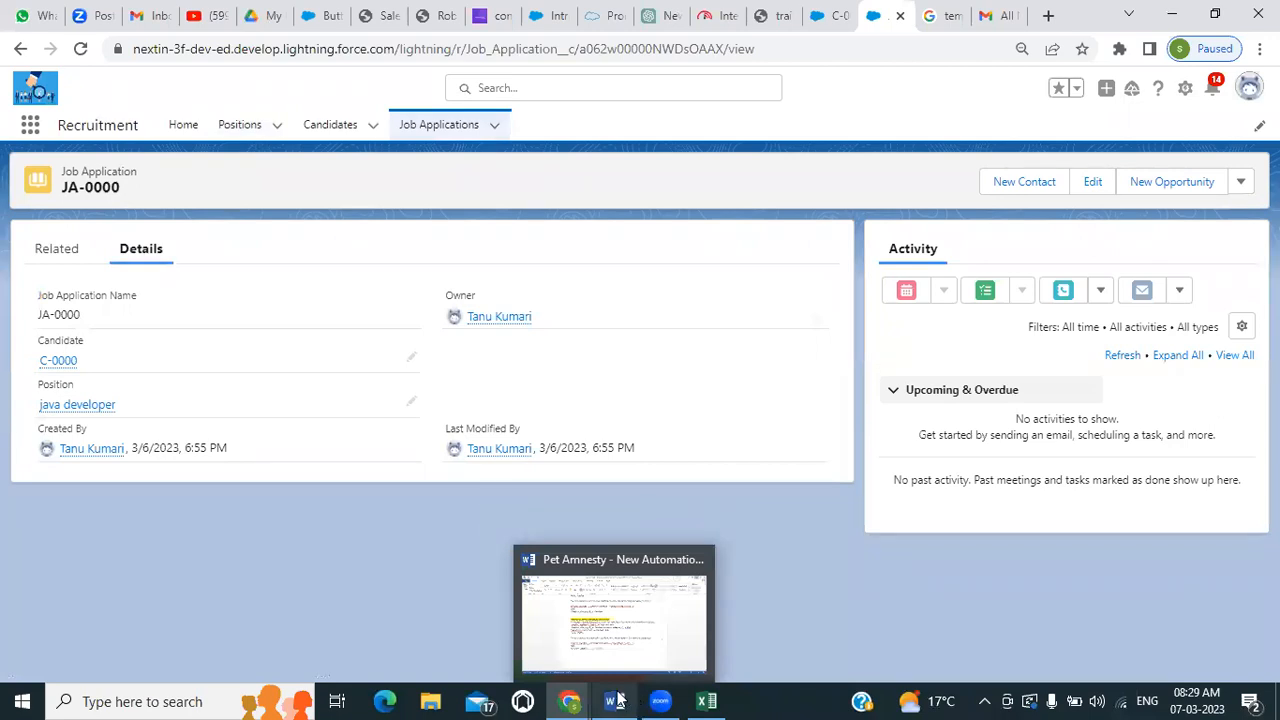
Switch to the Excel workbook and widen the Position Object, Job Application and Candidate columns to roughly double width
left_click(700, 698)
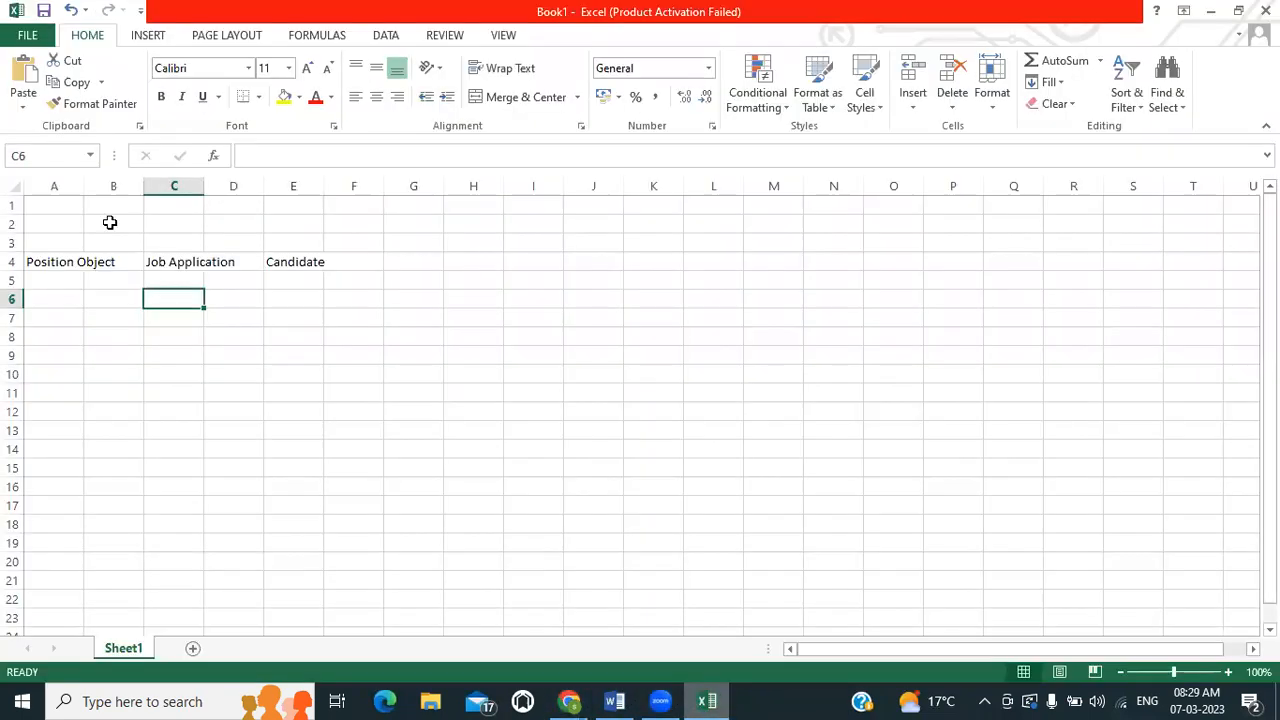
left_click_drag(80, 183, 143, 184)
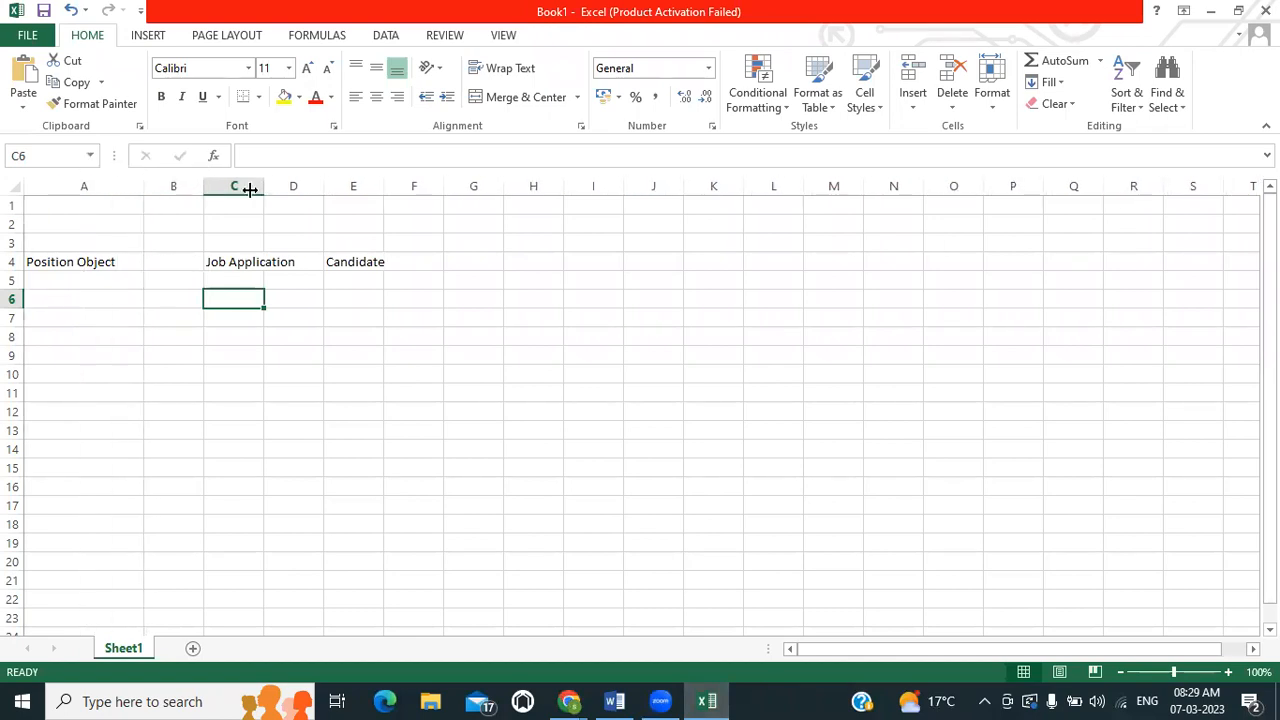
left_click_drag(263, 188, 323, 187)
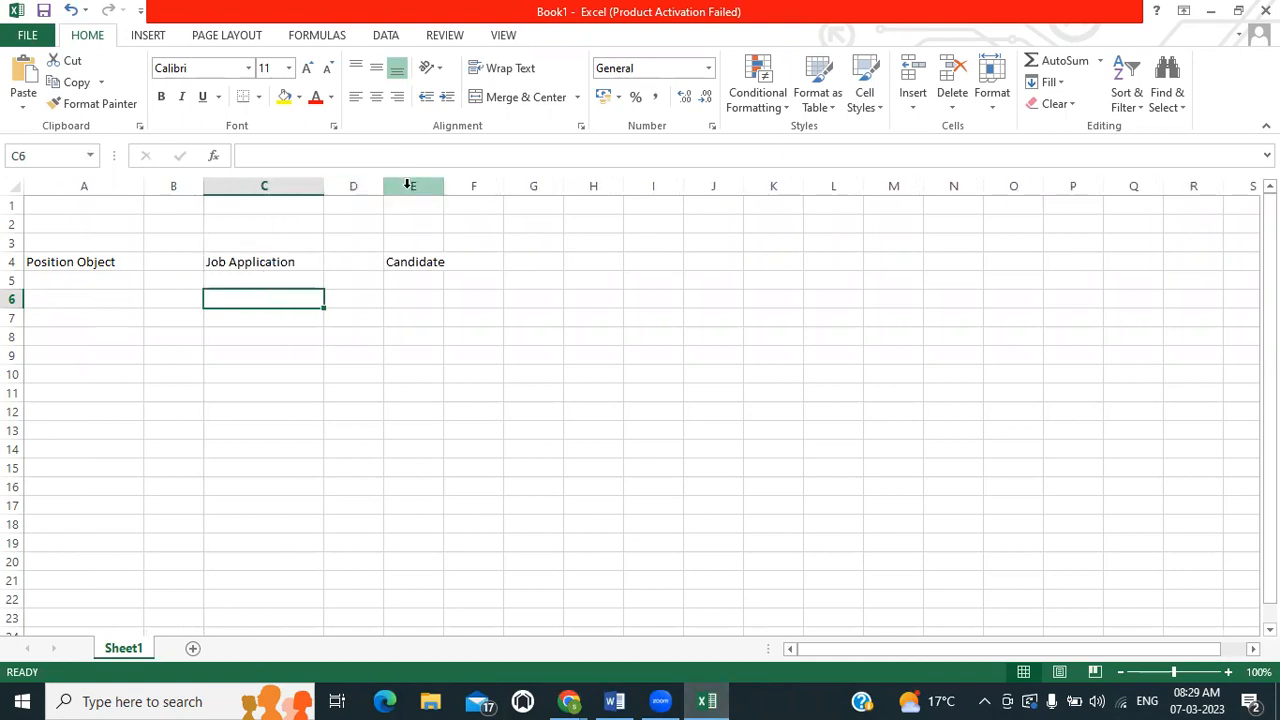
left_click_drag(438, 186, 503, 186)
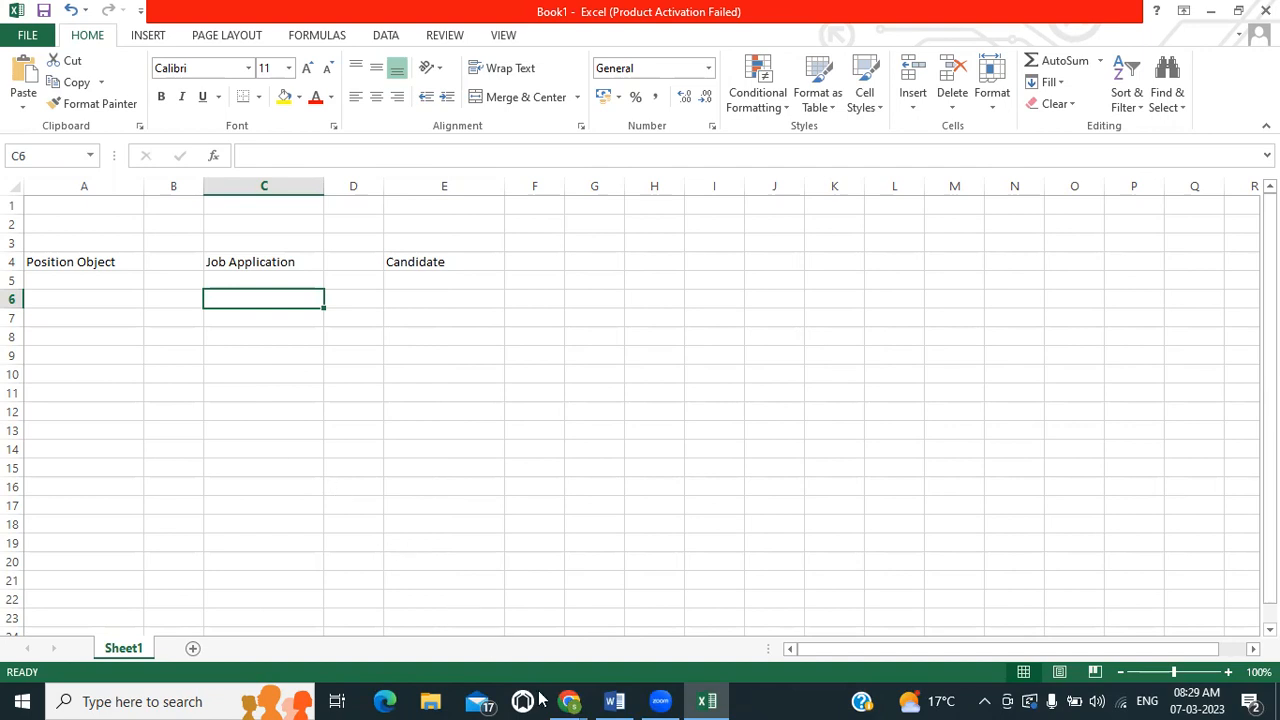
Switch back to Salesforce in Chrome and open the Job Application object's fields and relationships in Object Manager
mouse_move(568, 700)
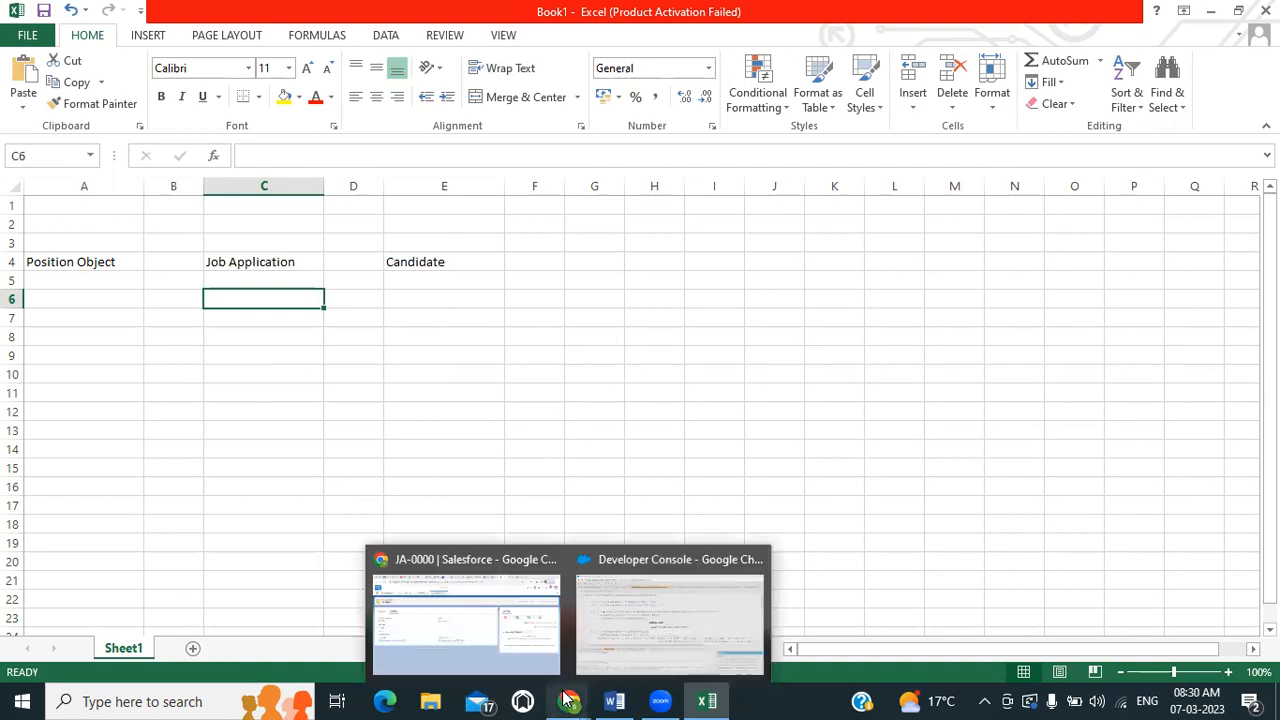
left_click(501, 647)
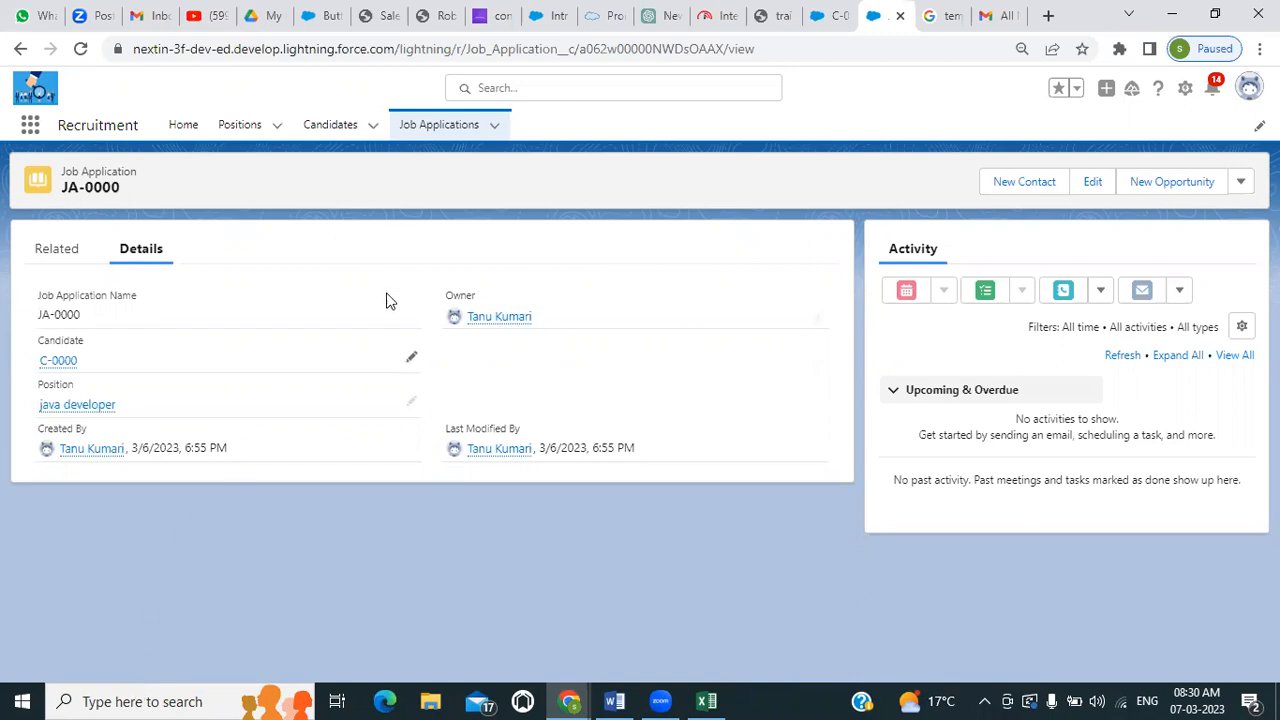
left_click(458, 128)
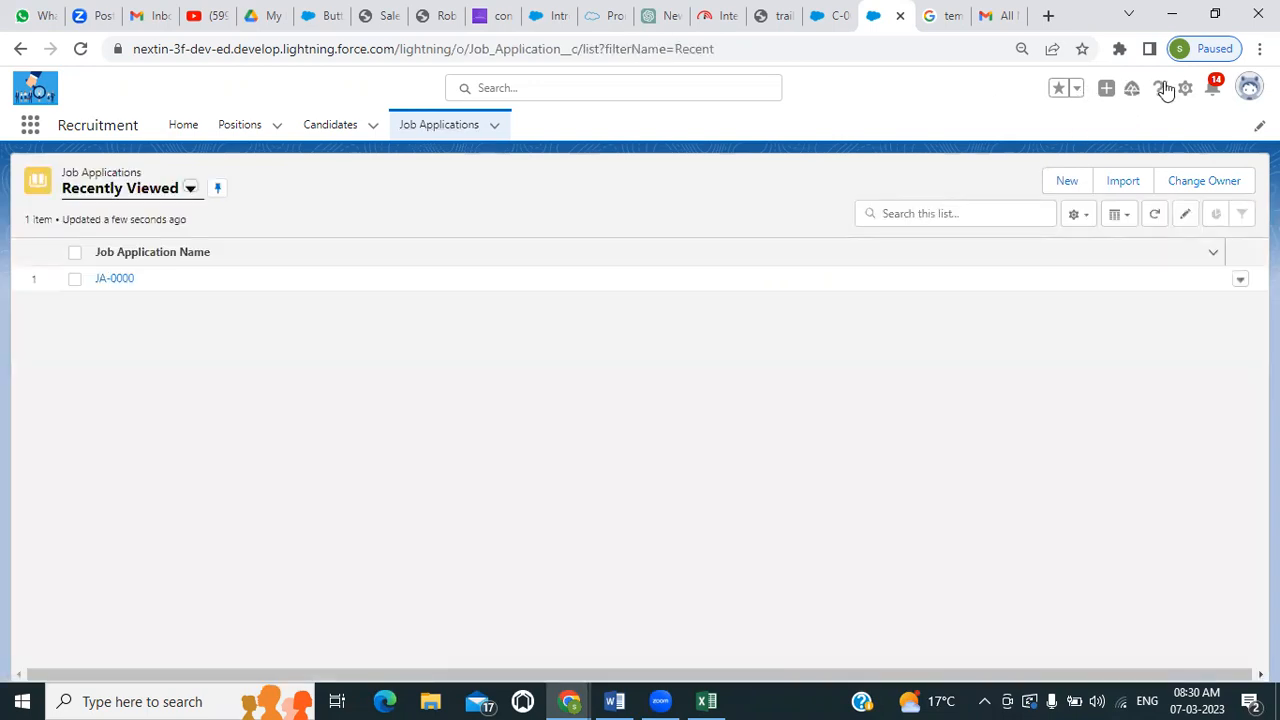
left_click(1182, 90)
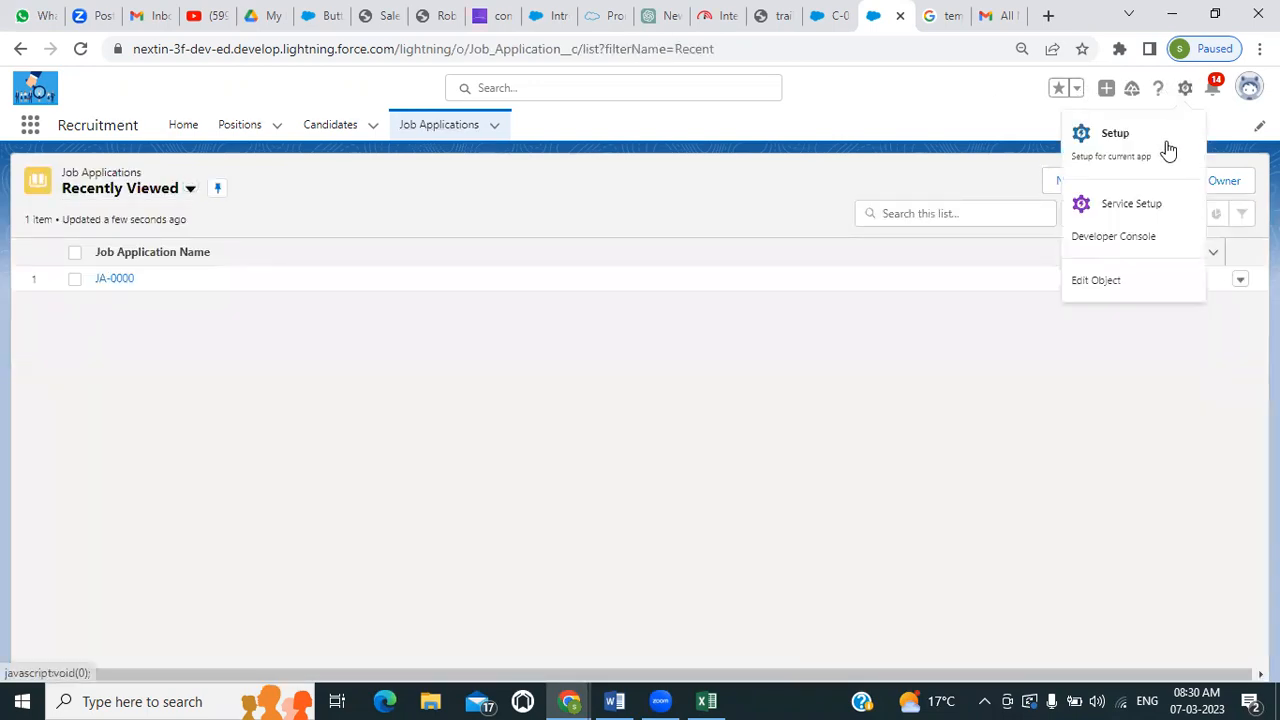
left_click(1093, 283)
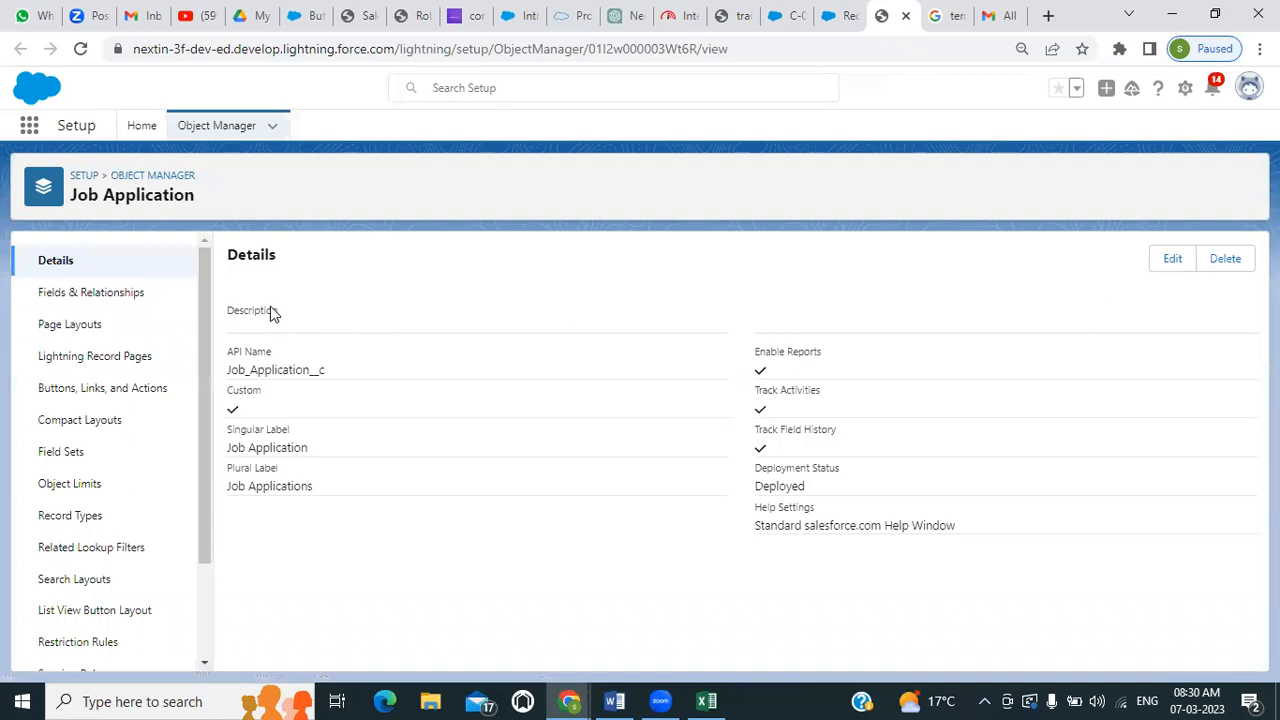
left_click(97, 293)
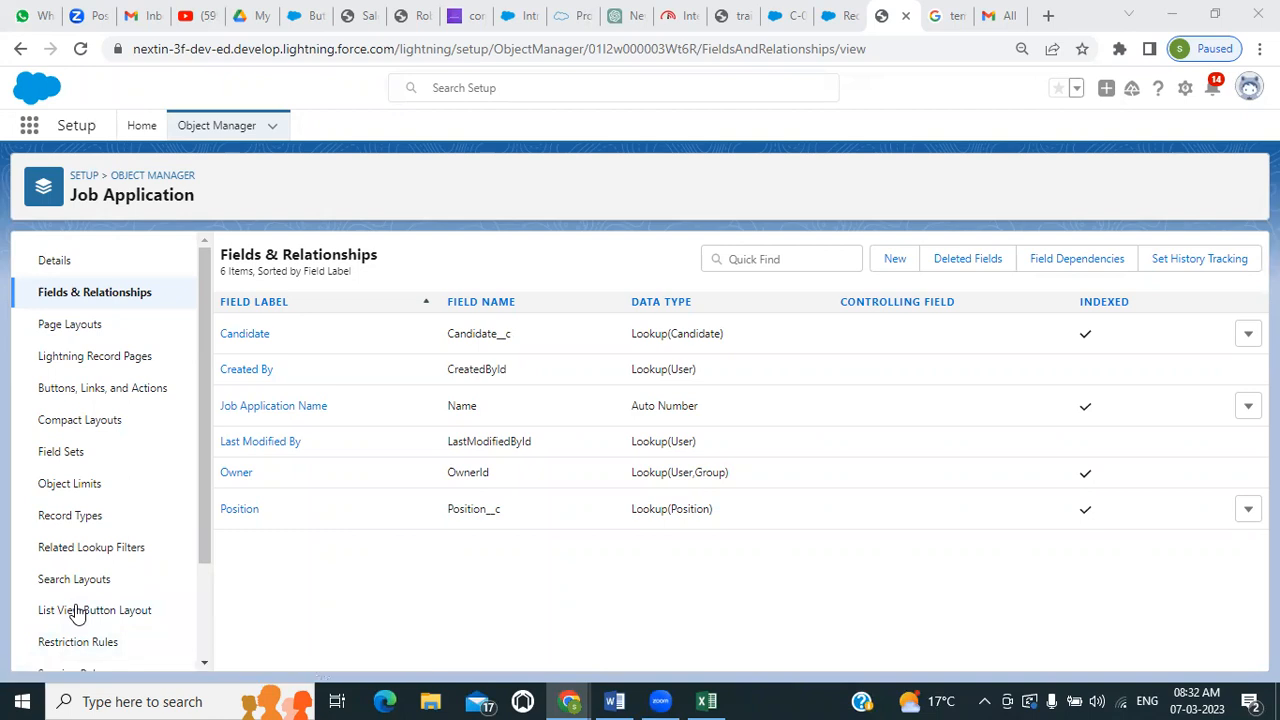
Start a new custom field on Job Application with the Text Area (Long) data type
left_click(902, 258)
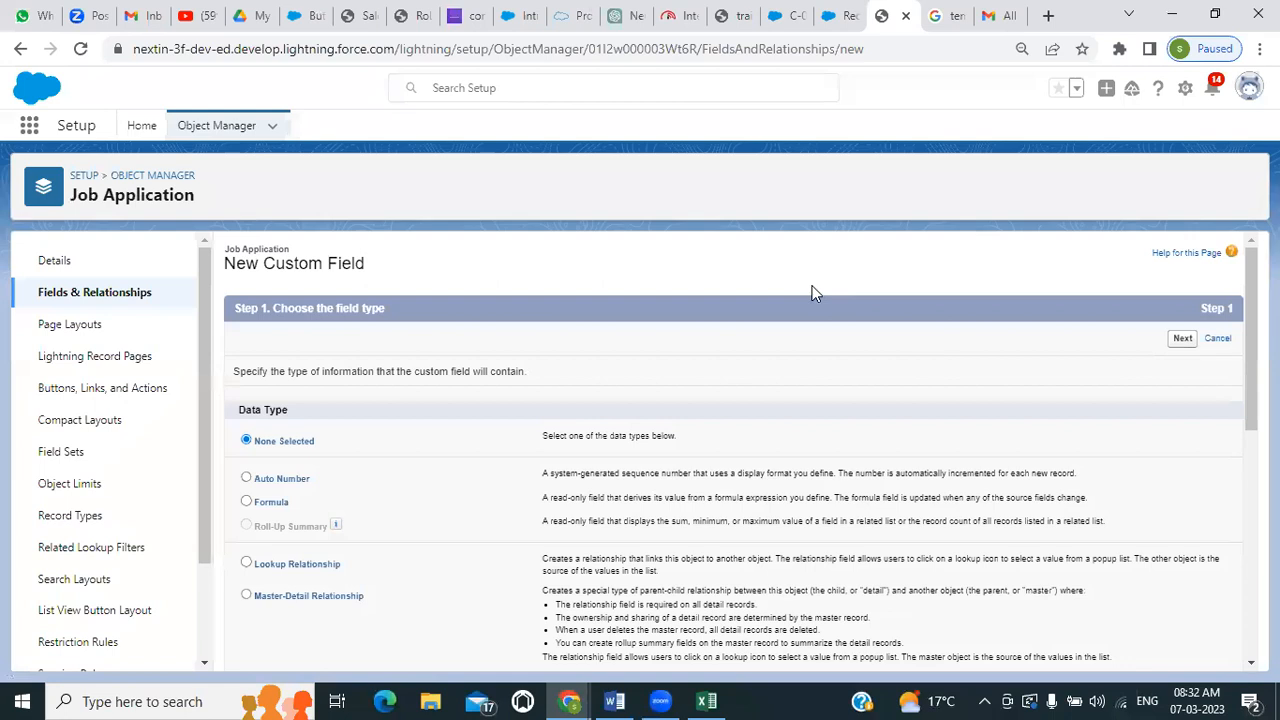
scroll(454, 486, "down", 5)
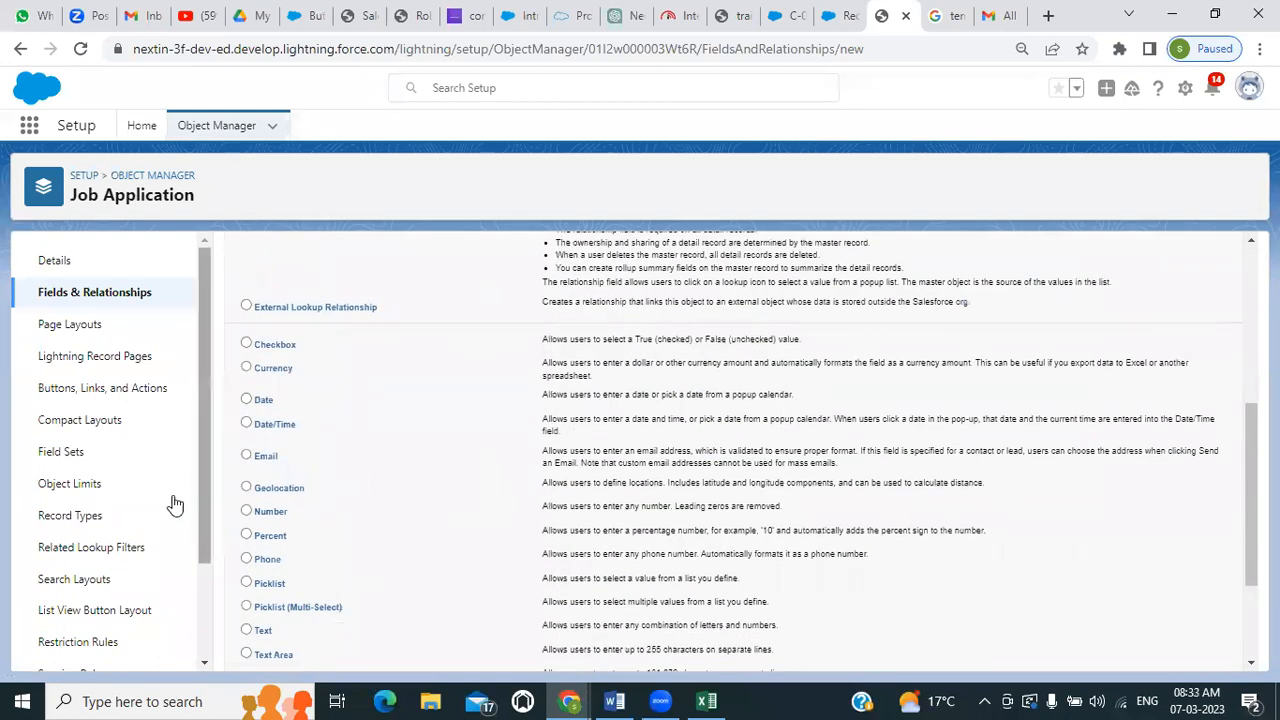
scroll(336, 524, "down", 3)
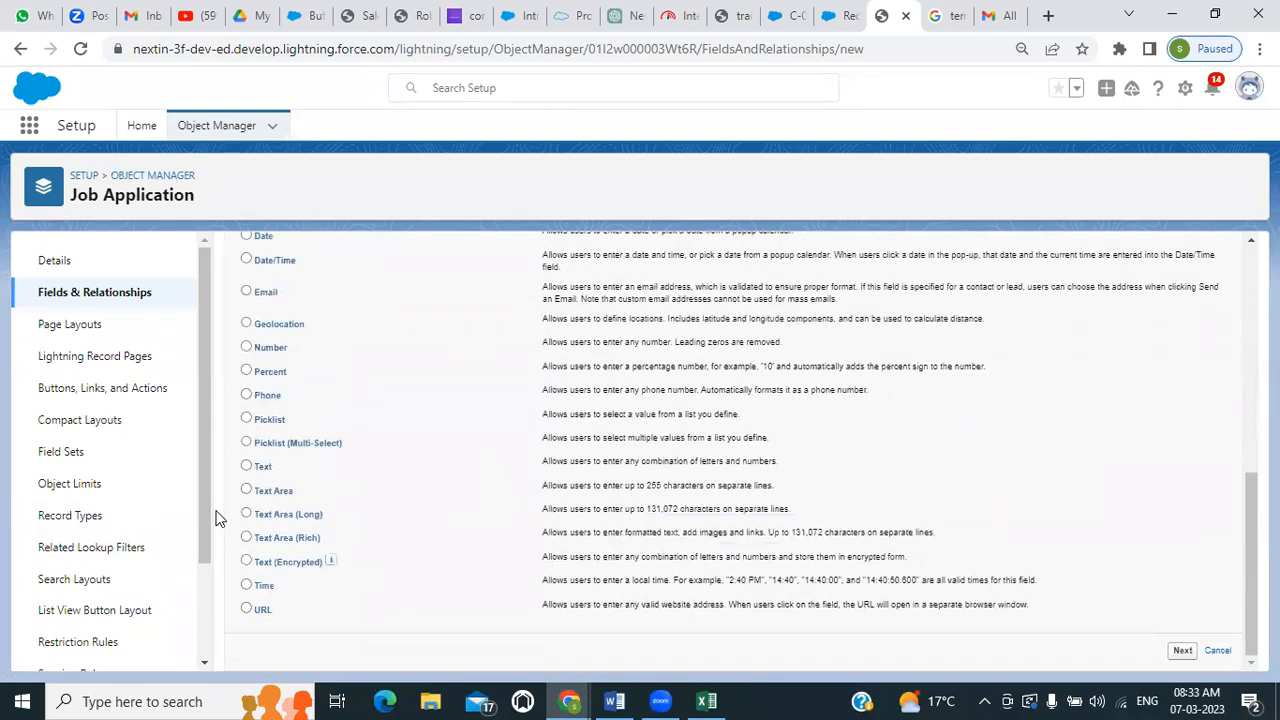
left_click(246, 514)
left_click(1183, 652)
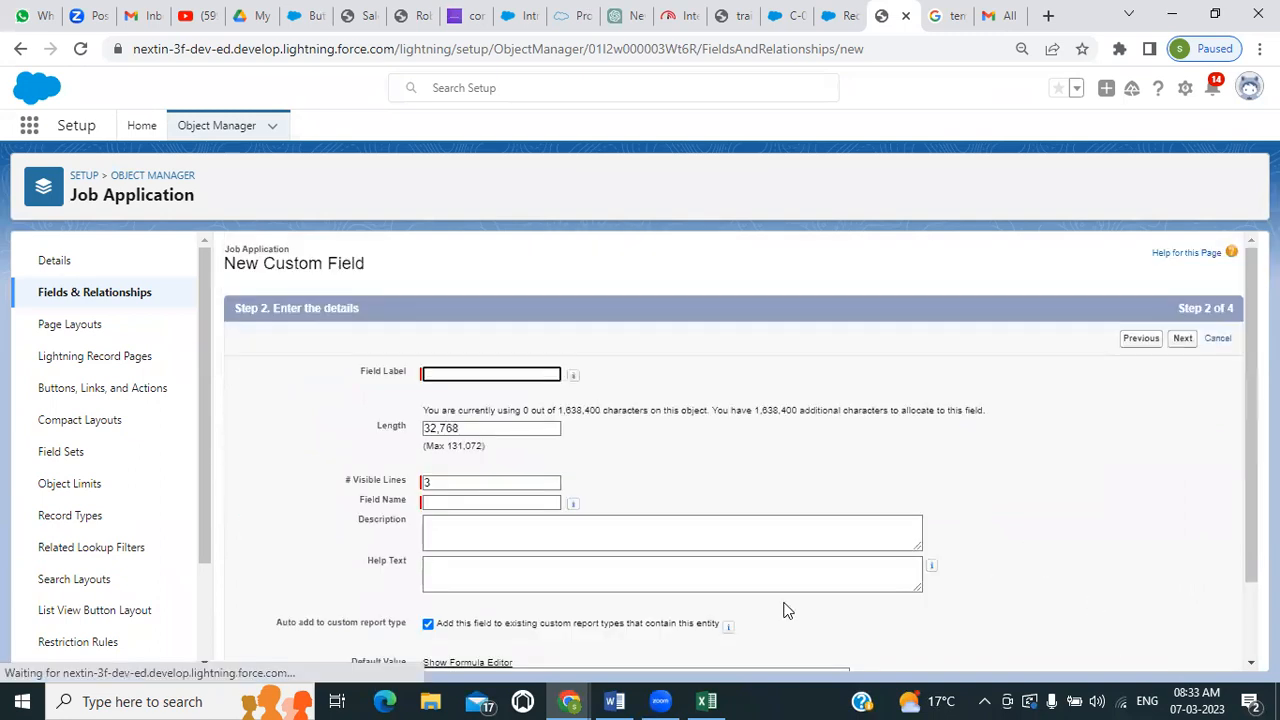
Label the long text field Cover Letter with the field name Cover_Letter, keeping the default length and visible lines
left_click(459, 372)
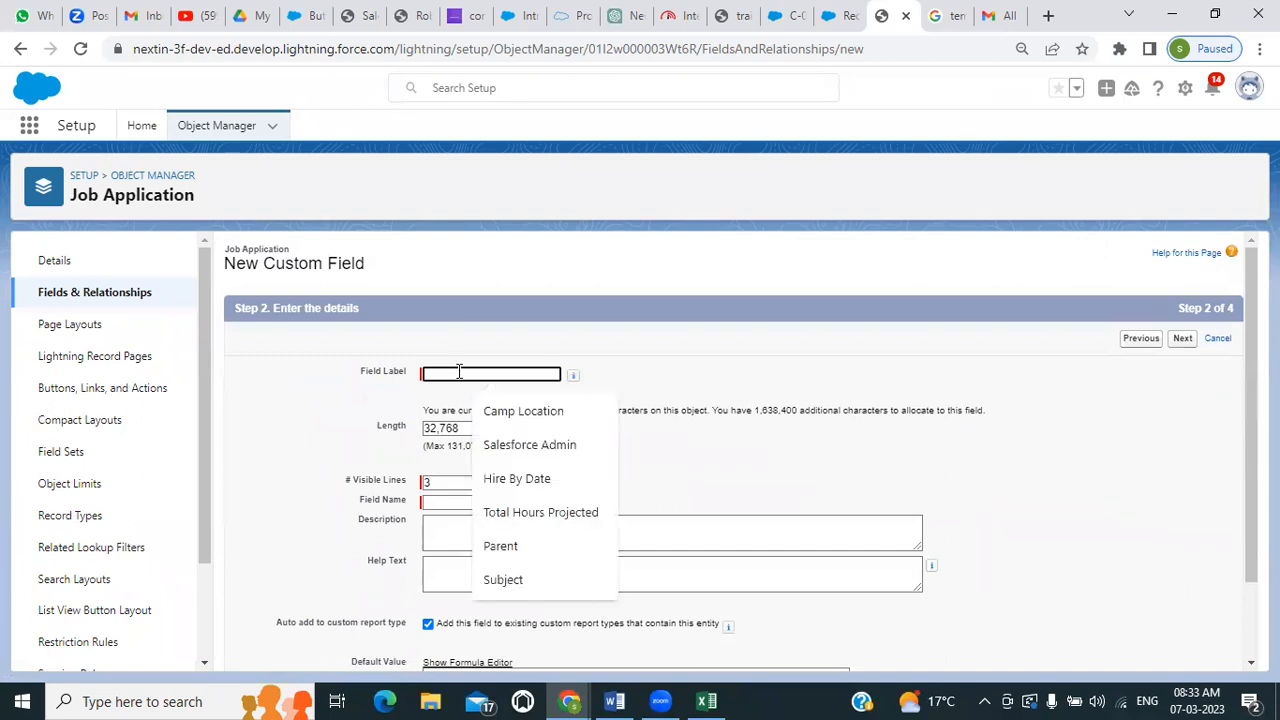
type("Cover")
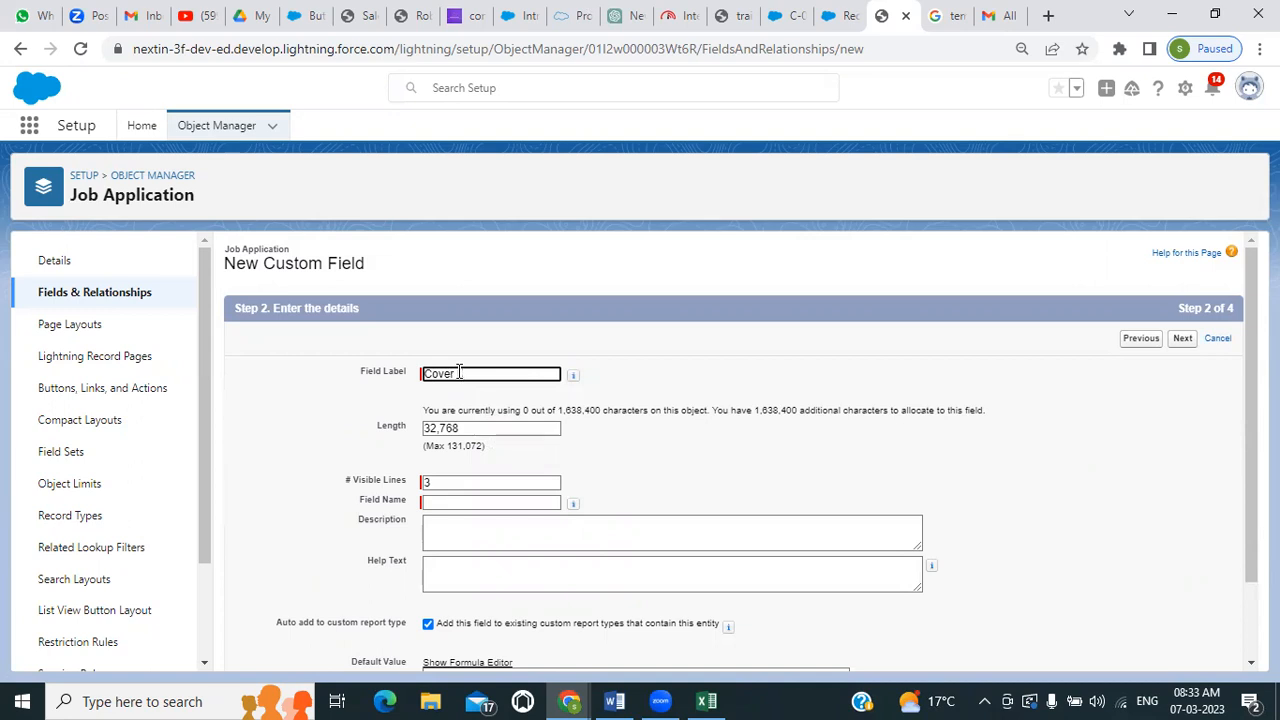
type("etter")
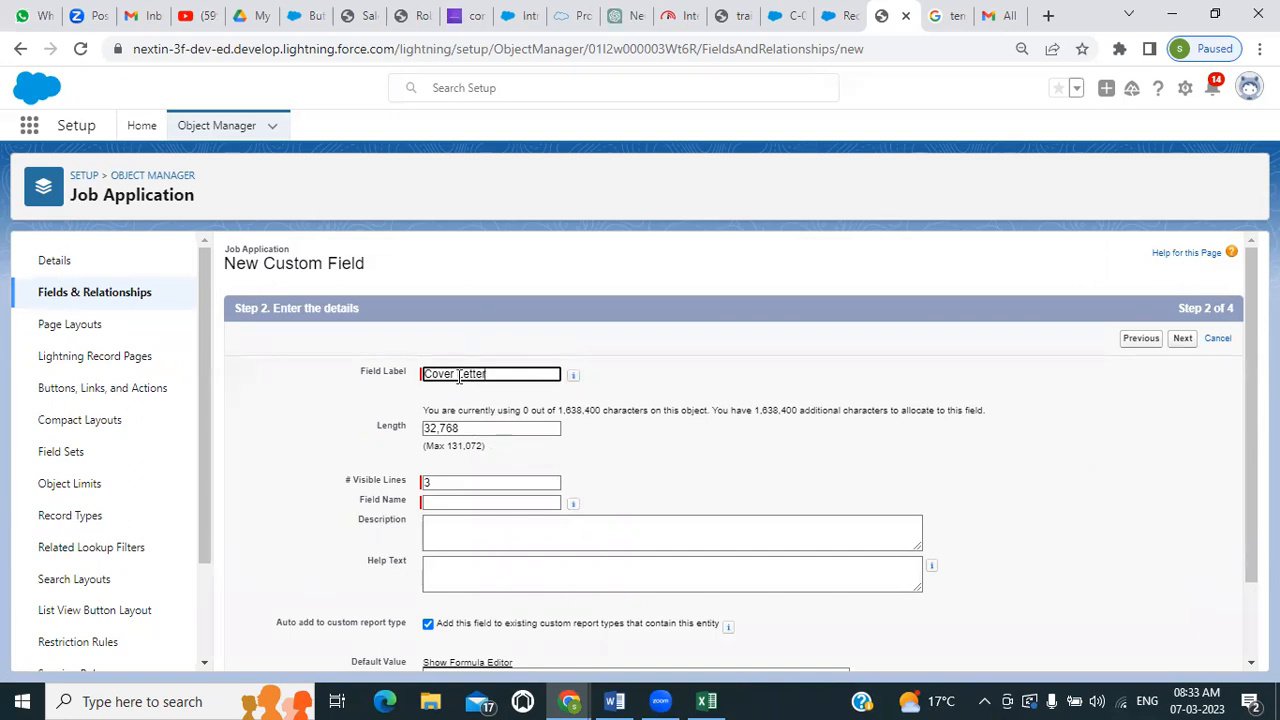
left_click(452, 501)
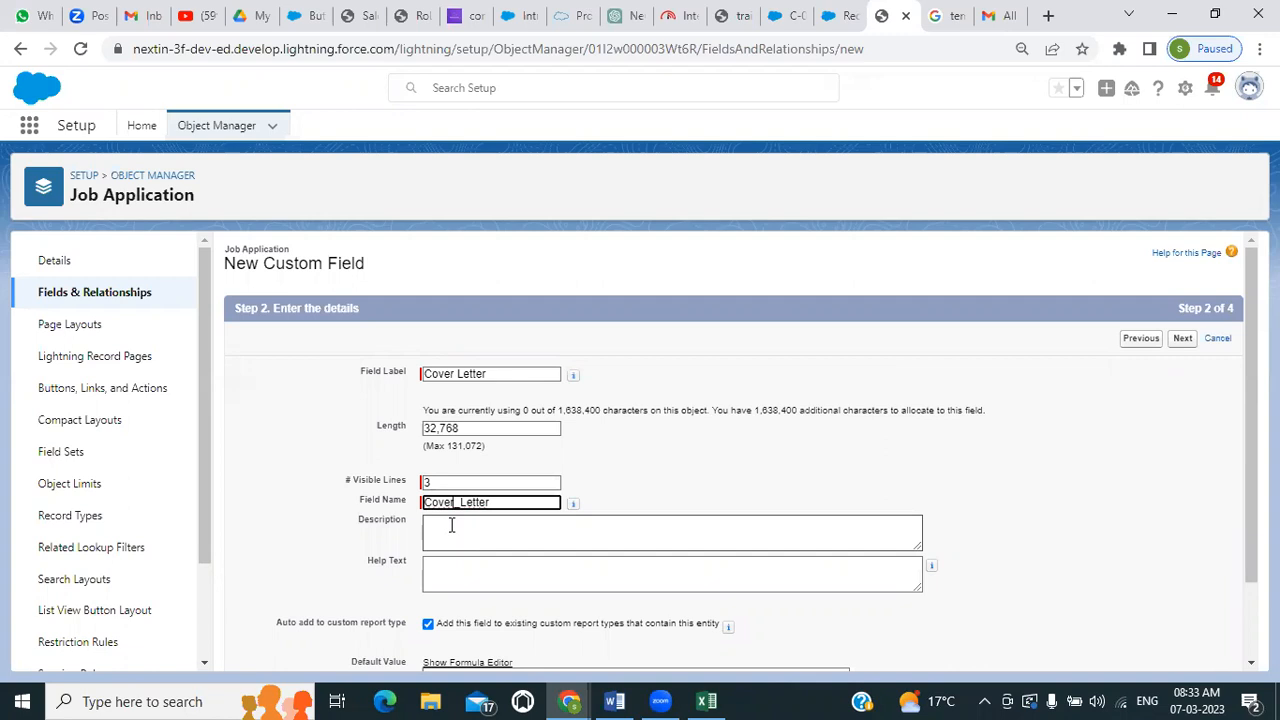
scroll(452, 526, "down", 1)
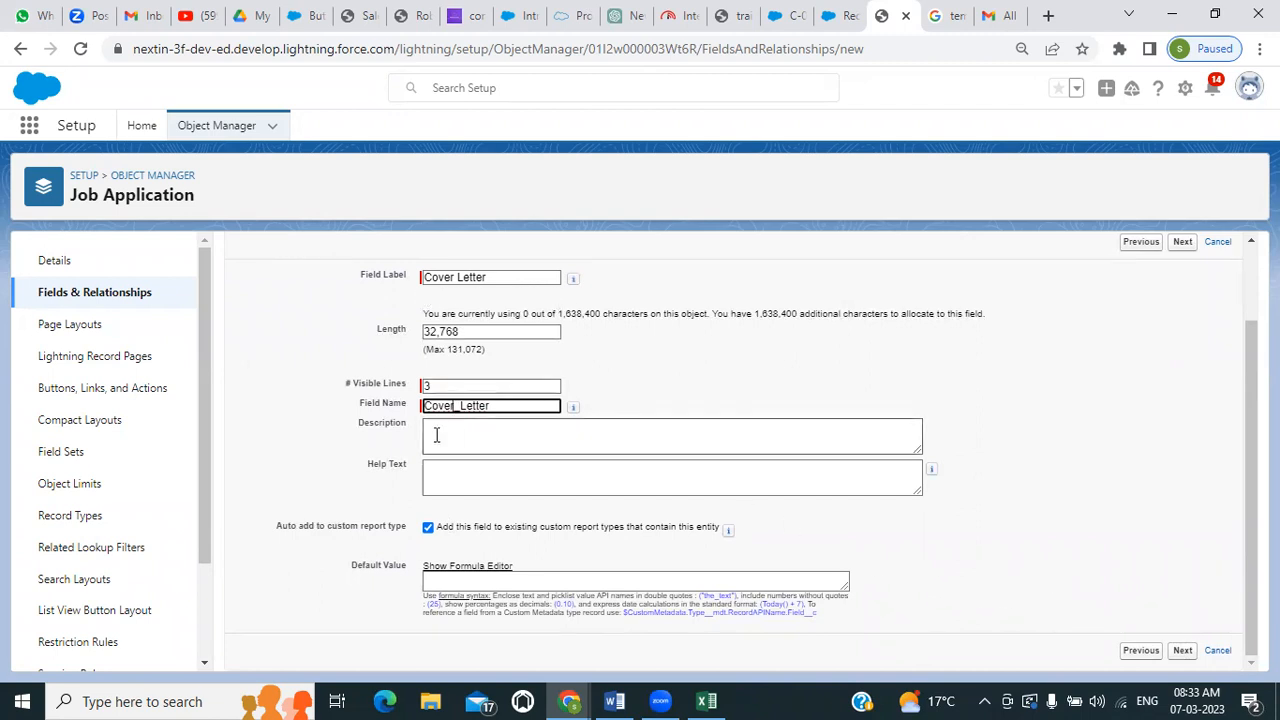
left_click(1182, 652)
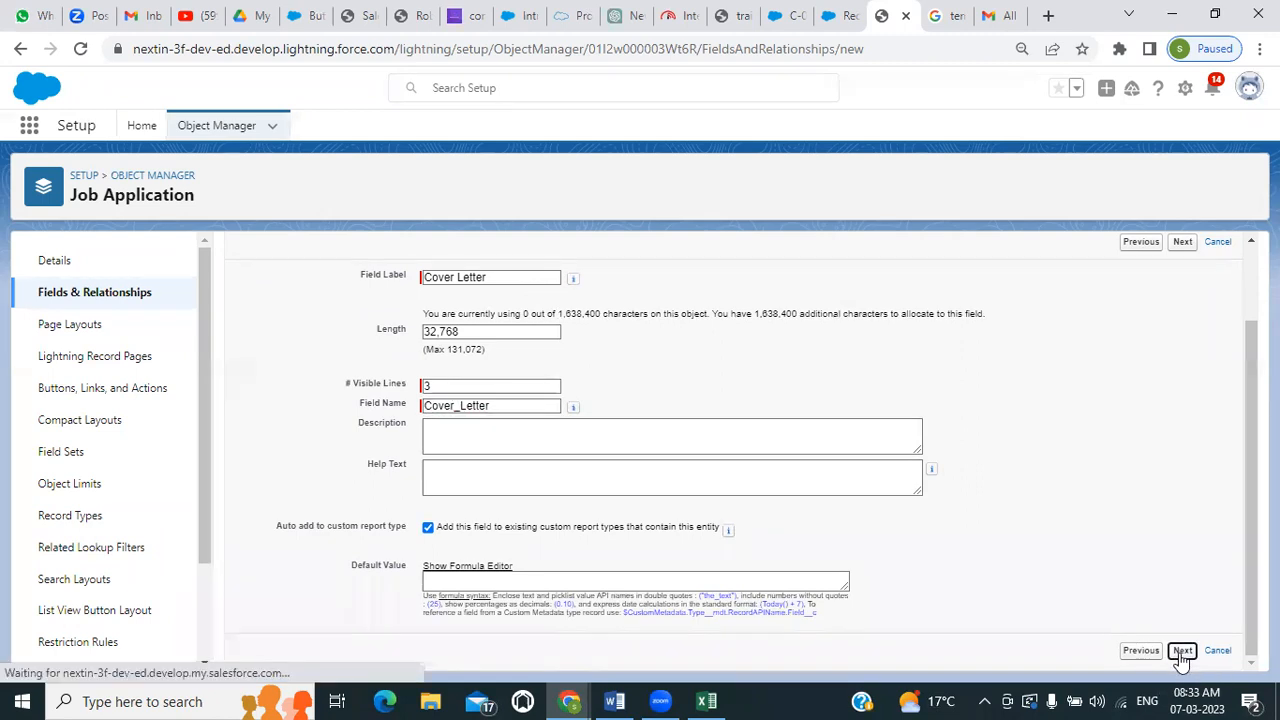
Accept the default field-level security, include Cover Letter on the Job Application Layout, and save the field
left_click(1182, 339)
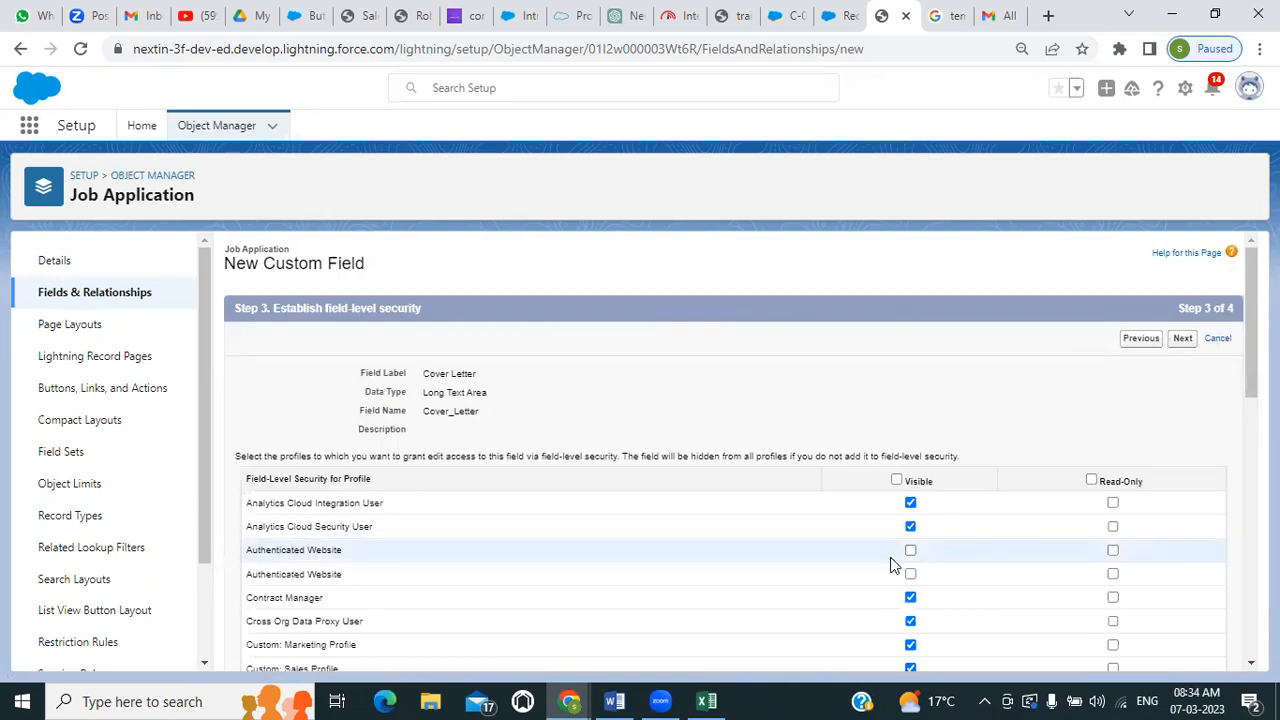
scroll(891, 563, "down", 2)
scroll(891, 563, "up", 2)
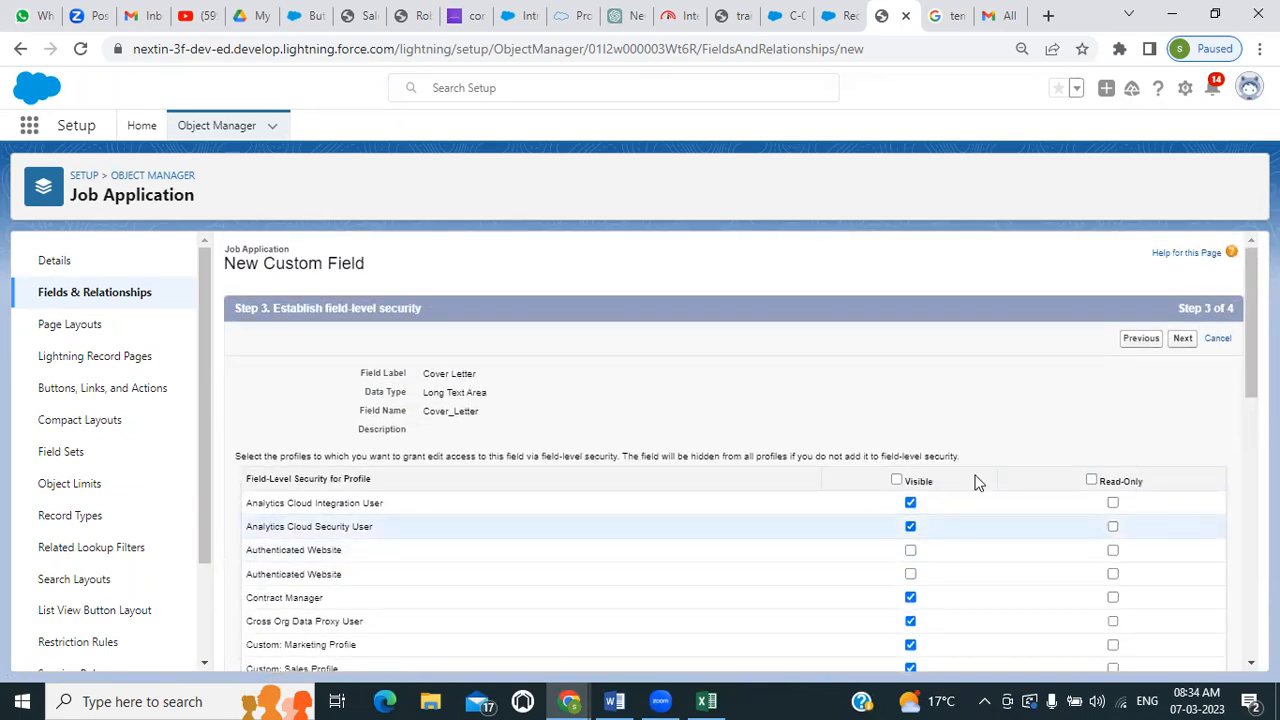
left_click(1183, 340)
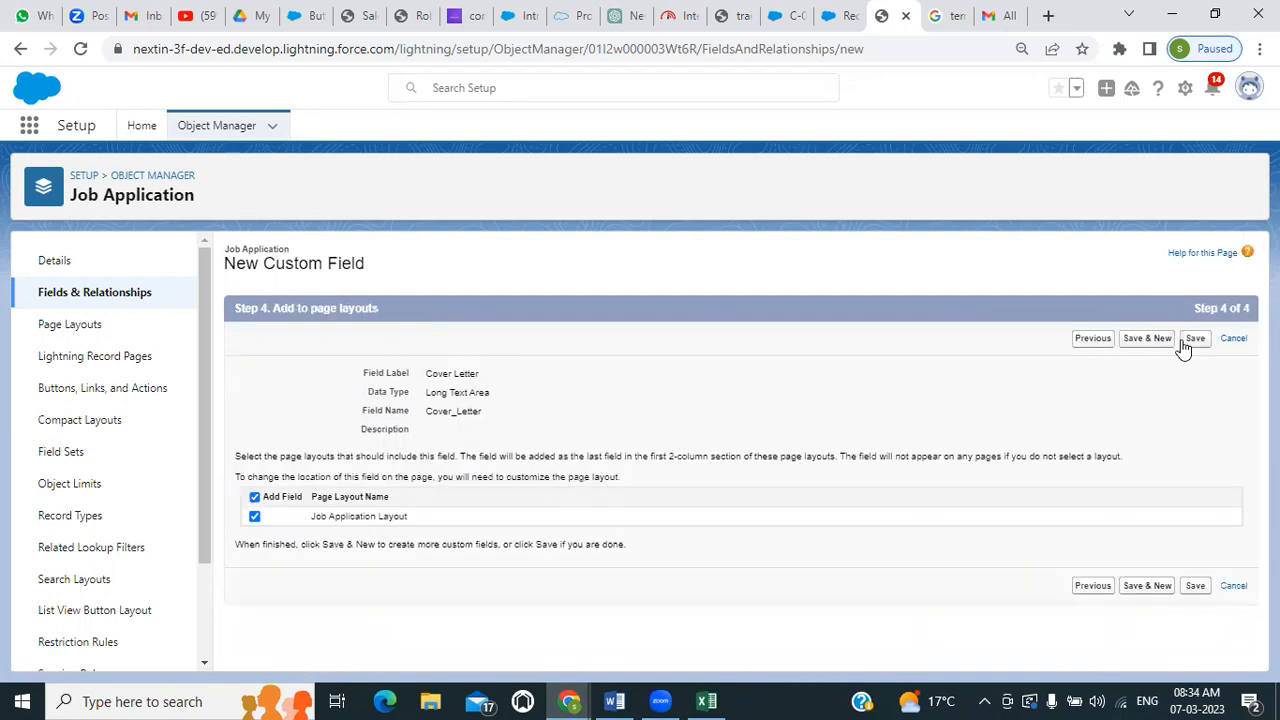
left_click(1187, 340)
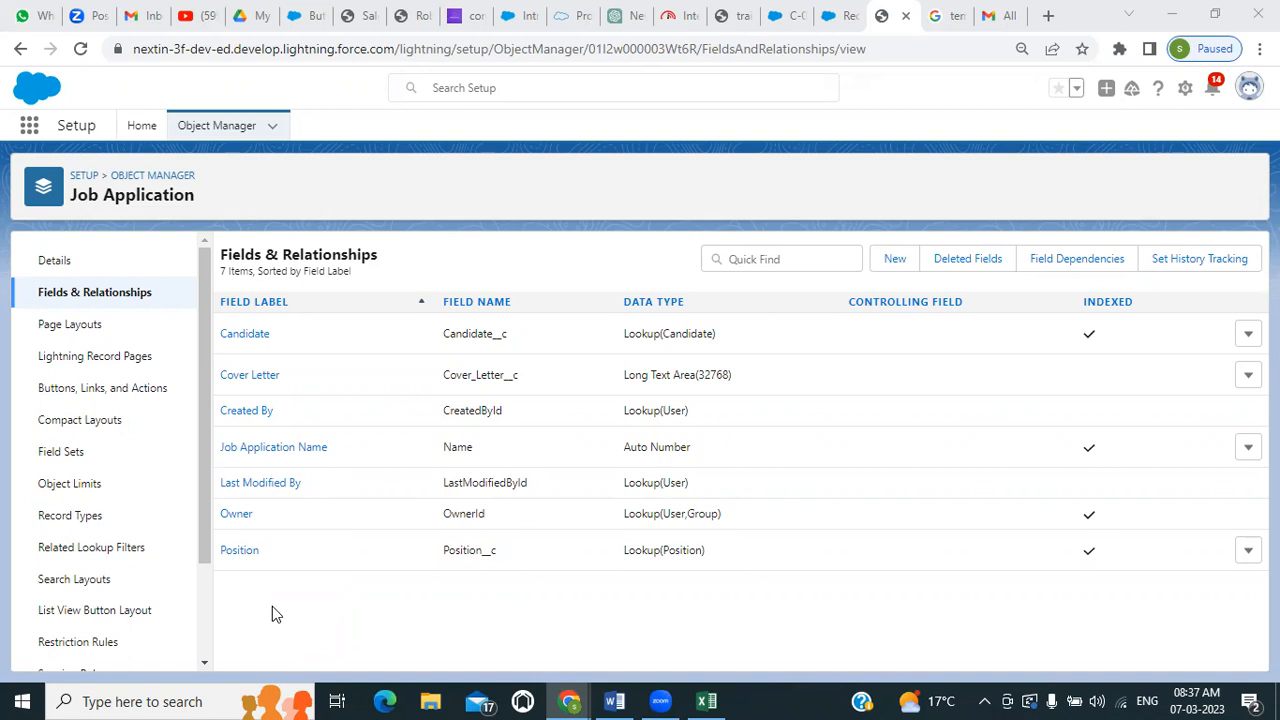
Start another new custom field on Job Application with the Picklist data type
left_click(895, 259)
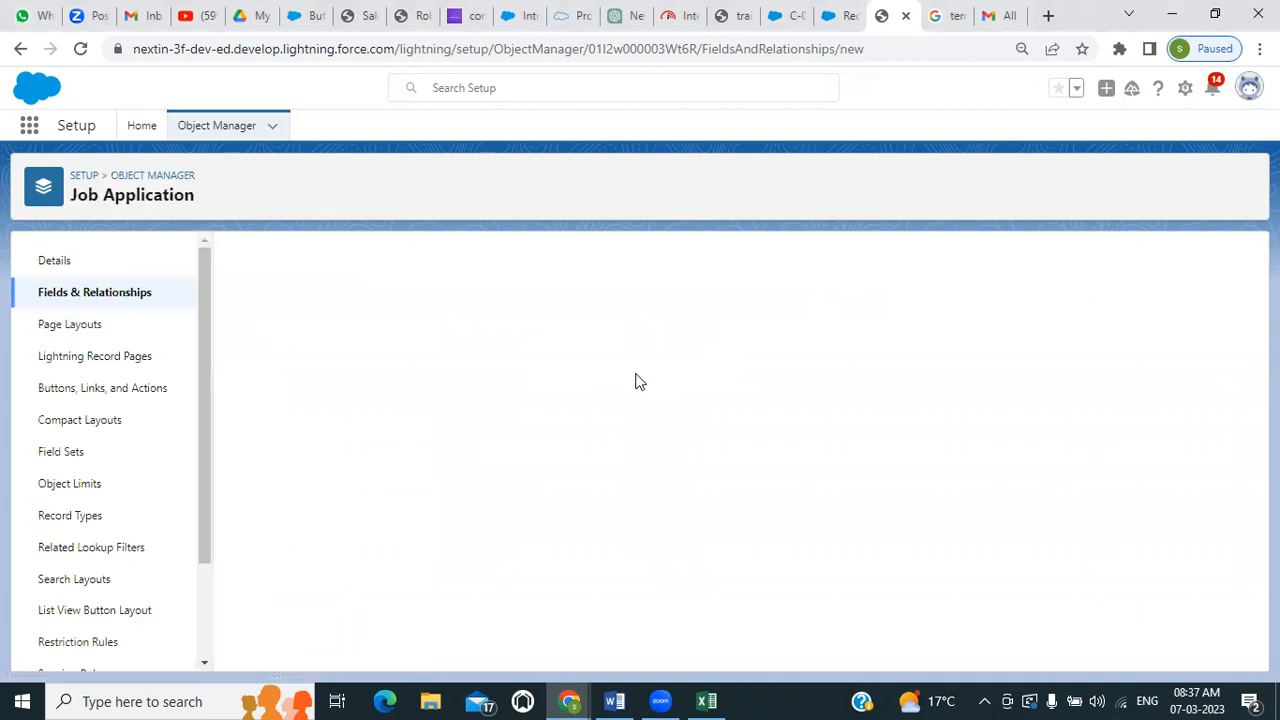
scroll(500, 490, "down", 4)
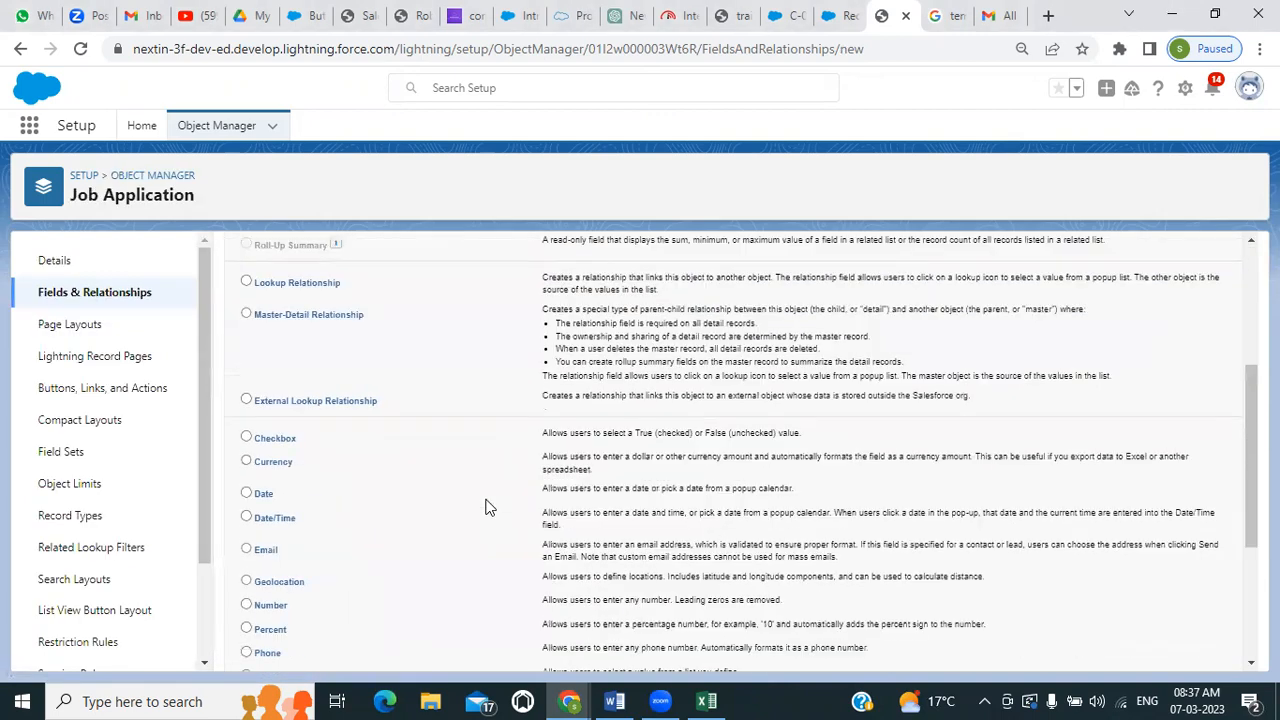
scroll(300, 590, "down", 2)
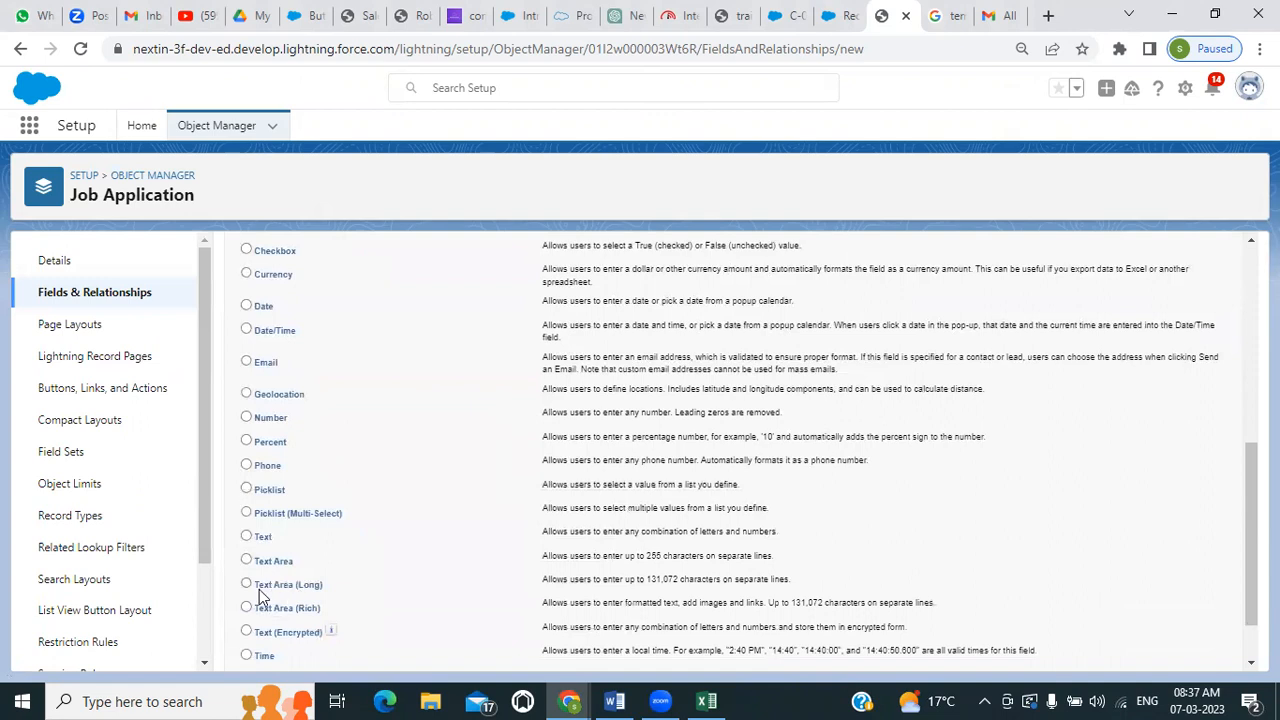
left_click(247, 488)
scroll(697, 495, "up", 4)
scroll(697, 495, "up", 1)
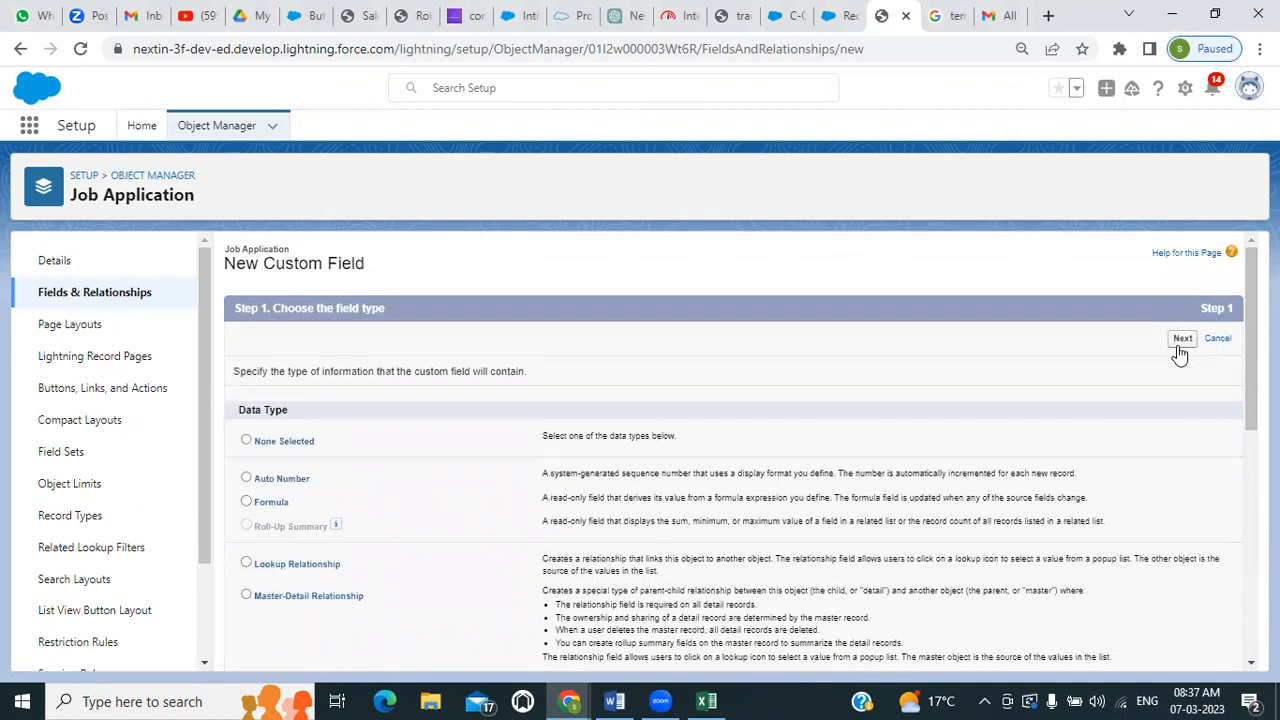
left_click(1181, 340)
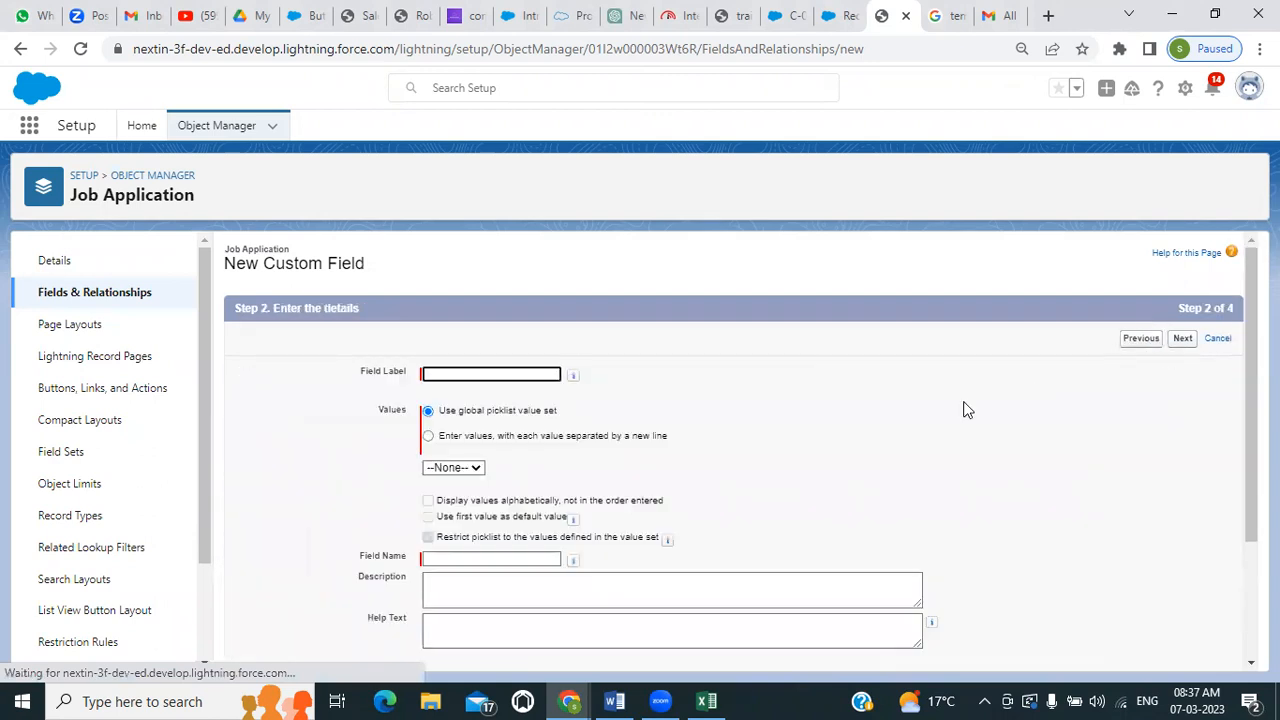
Label the picklist field Status and choose to enter its own values, each on a new line
left_click(451, 374)
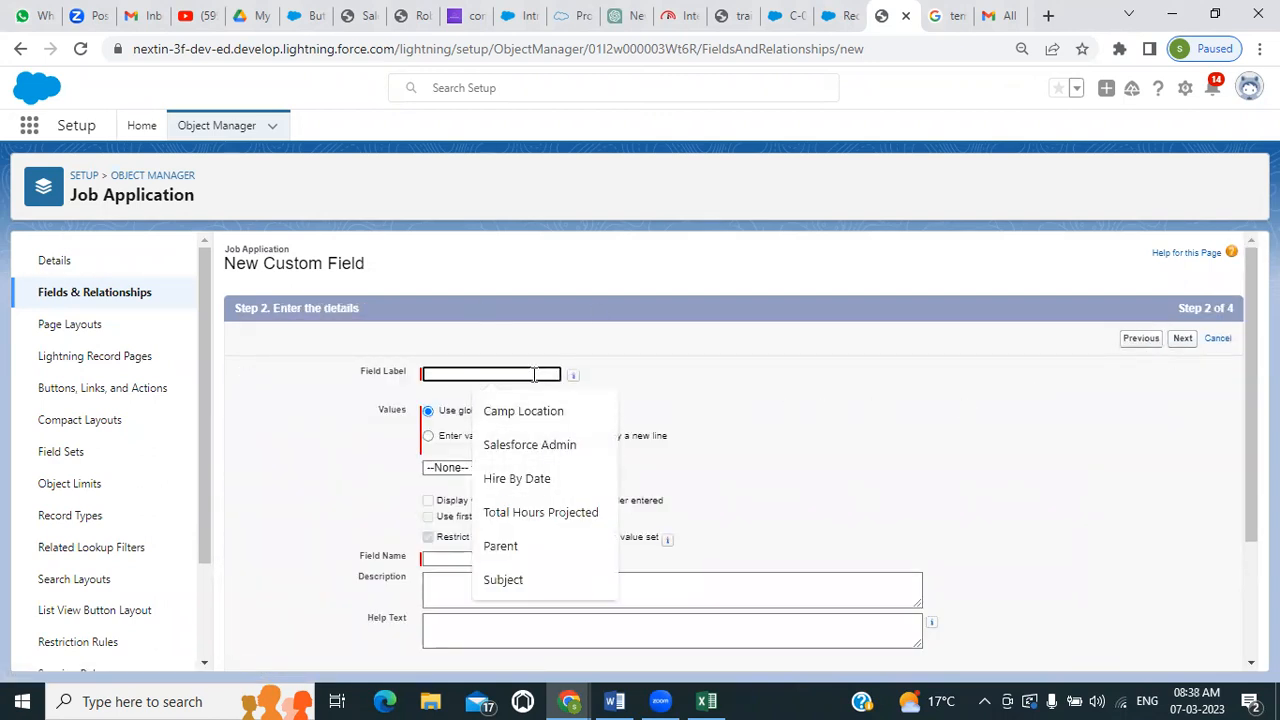
type("Stat")
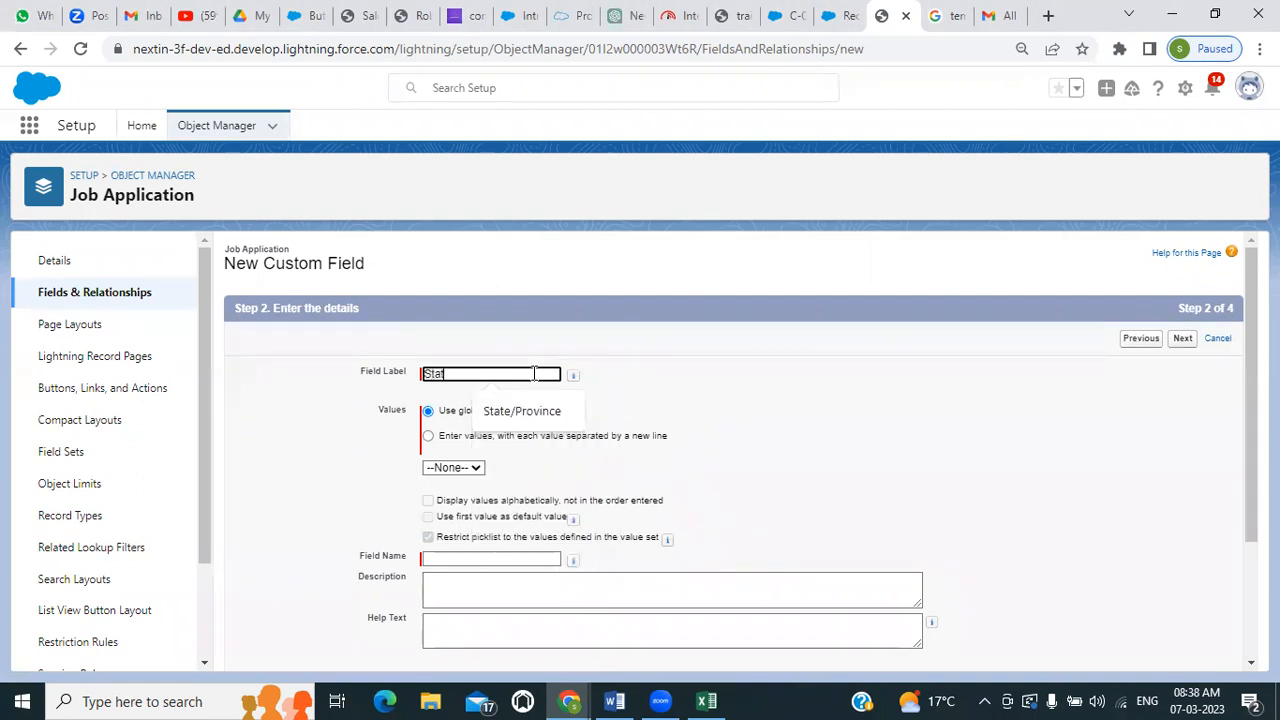
type("us")
left_click(435, 443)
left_click(485, 478)
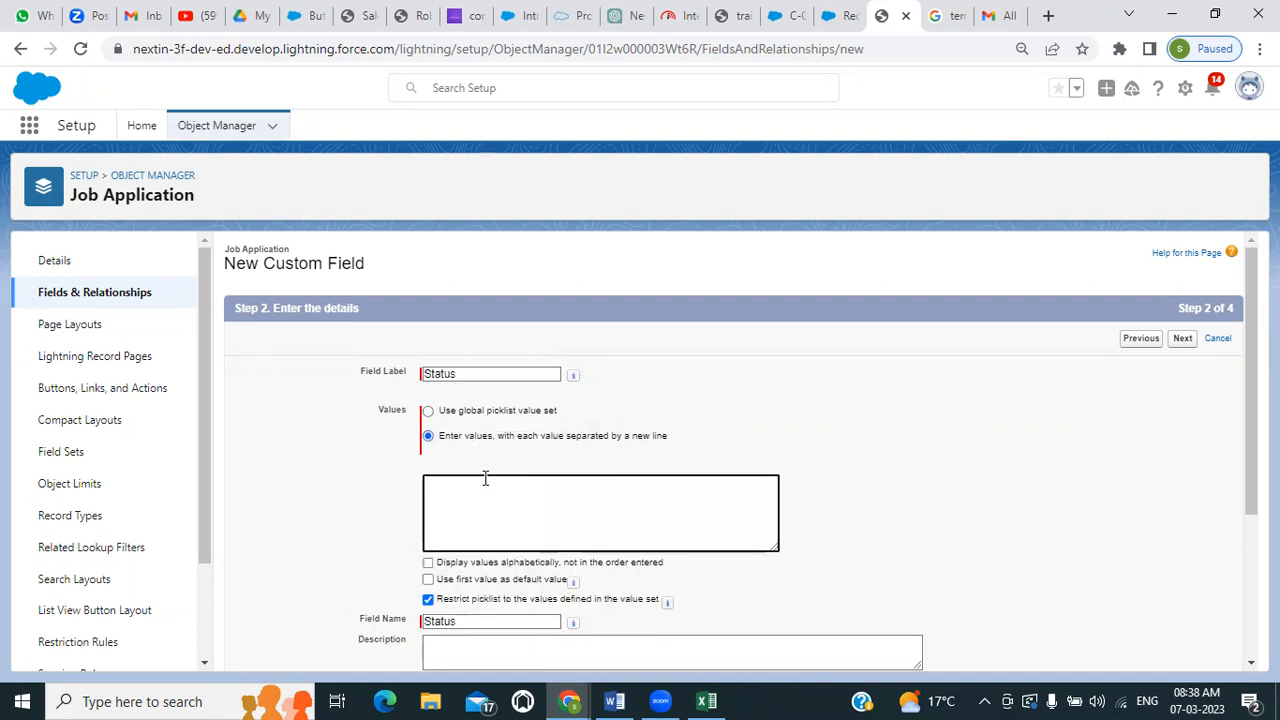
Enter New, Review Resume and Phone Screen as the first Status picklist values, one per line
type("Se")
key("BackSpace")
key("BackSpace")
type("New")
type("Re")
type("view ")
type("Resu")
type("me ")
type("Phone")
type("Scree")
type("n")
key("Return")
Add Schedule Interviews, Extend an offer, Hired and Rejected to the Status values, and use the first value as the default
type("Sched")
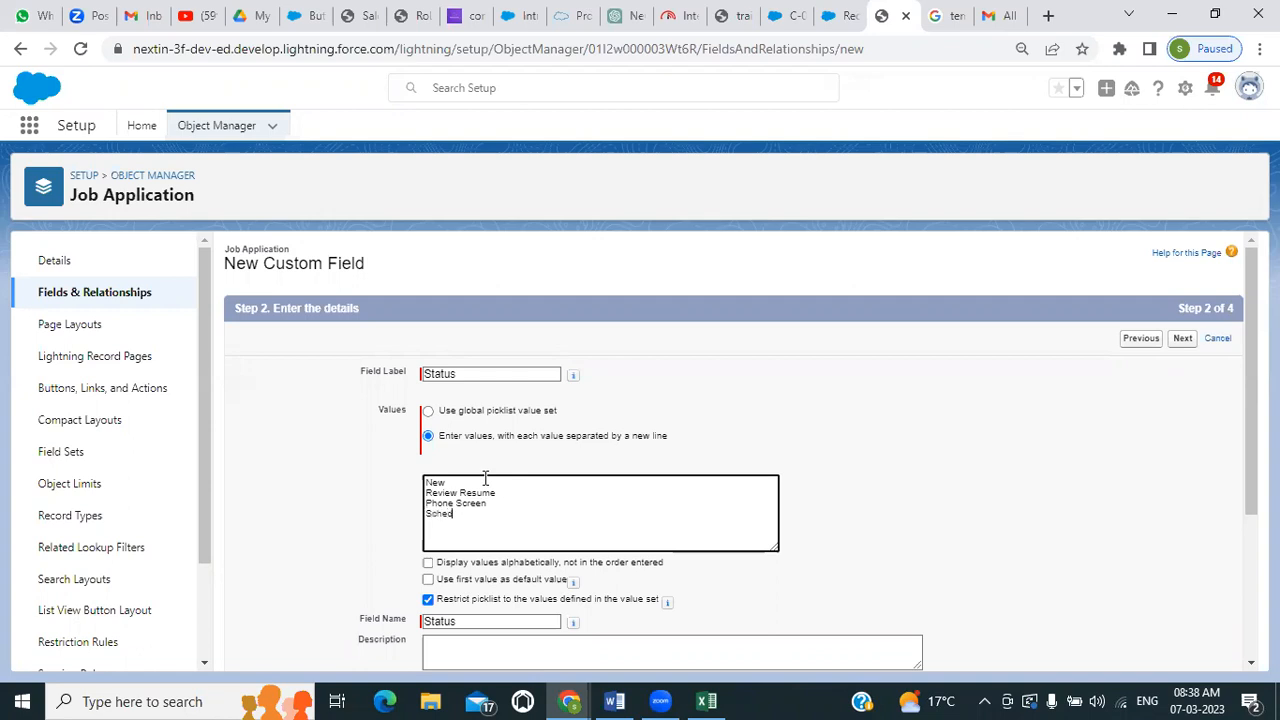
type("ule Interv")
type("iews ")
type("Ex")
type("tend")
type(" an offer")
type("Hire")
type("d ")
type("Re")
type("ject")
type("ed")
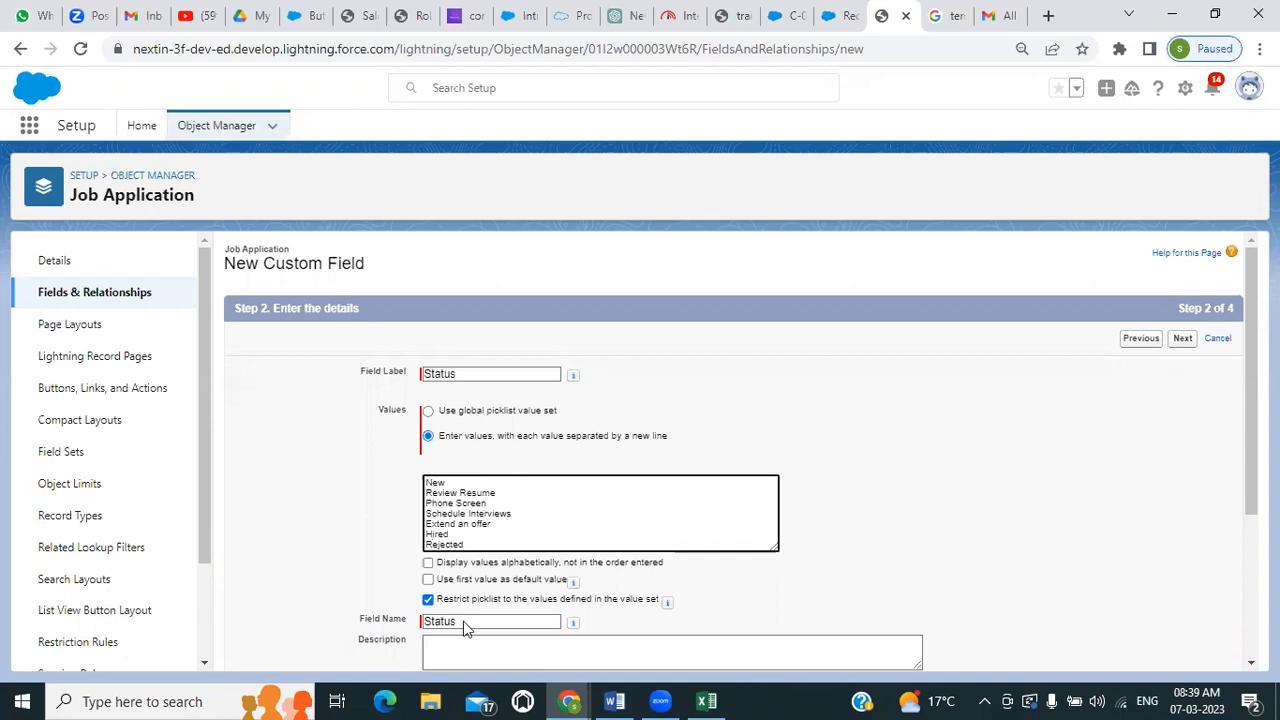
left_click(428, 580)
scroll(502, 502, "down", 2)
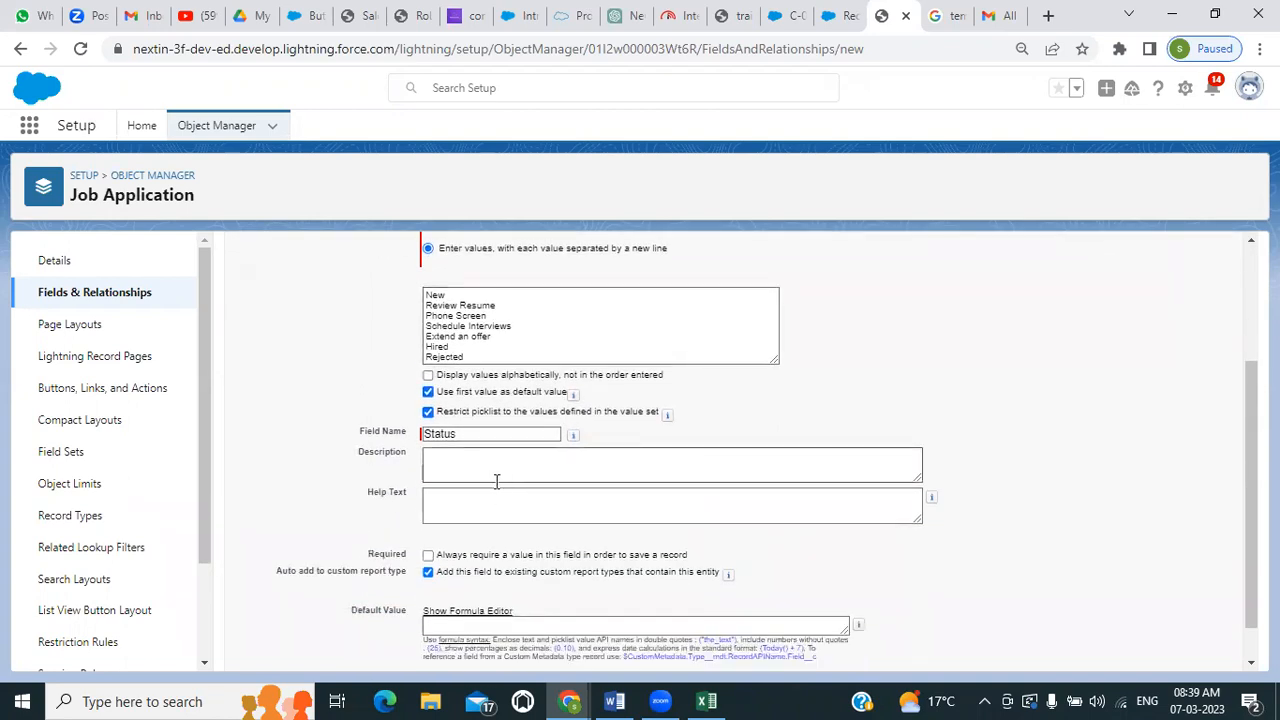
Accept the default field-level security and page layout for the Status field and save it
scroll(453, 507, "down", 1)
scroll(453, 507, "down", 1)
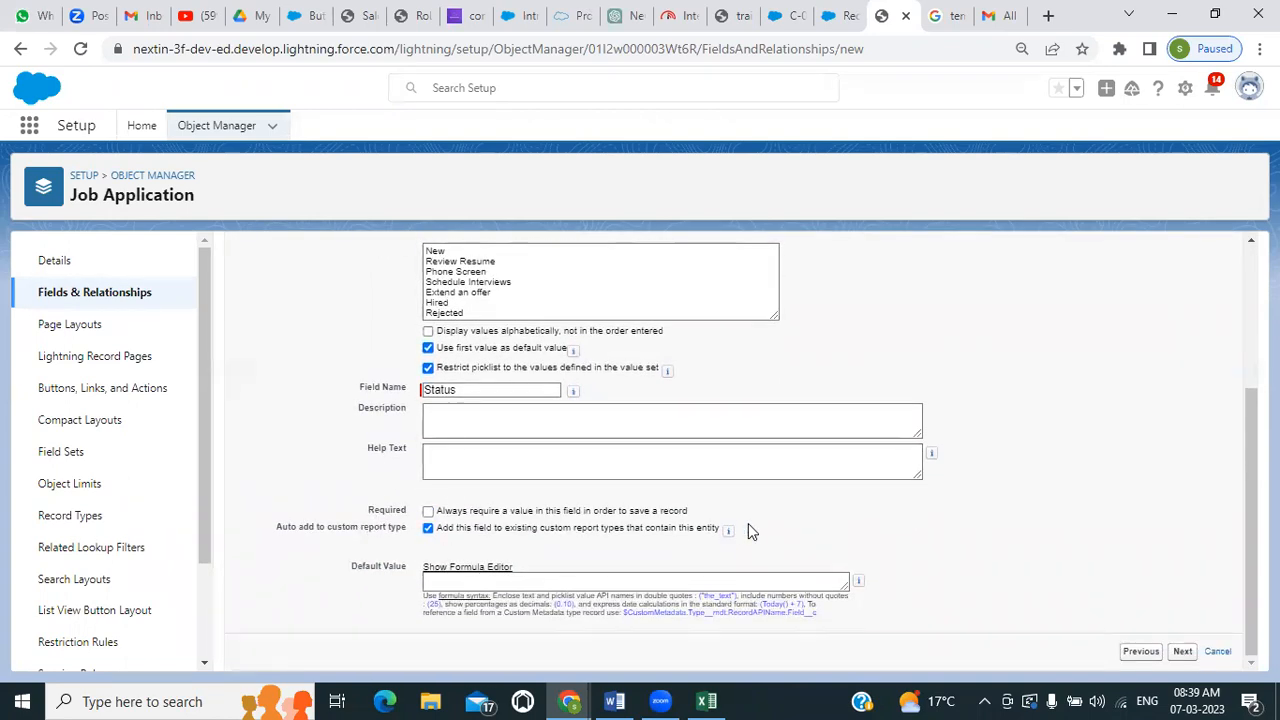
left_click(1184, 651)
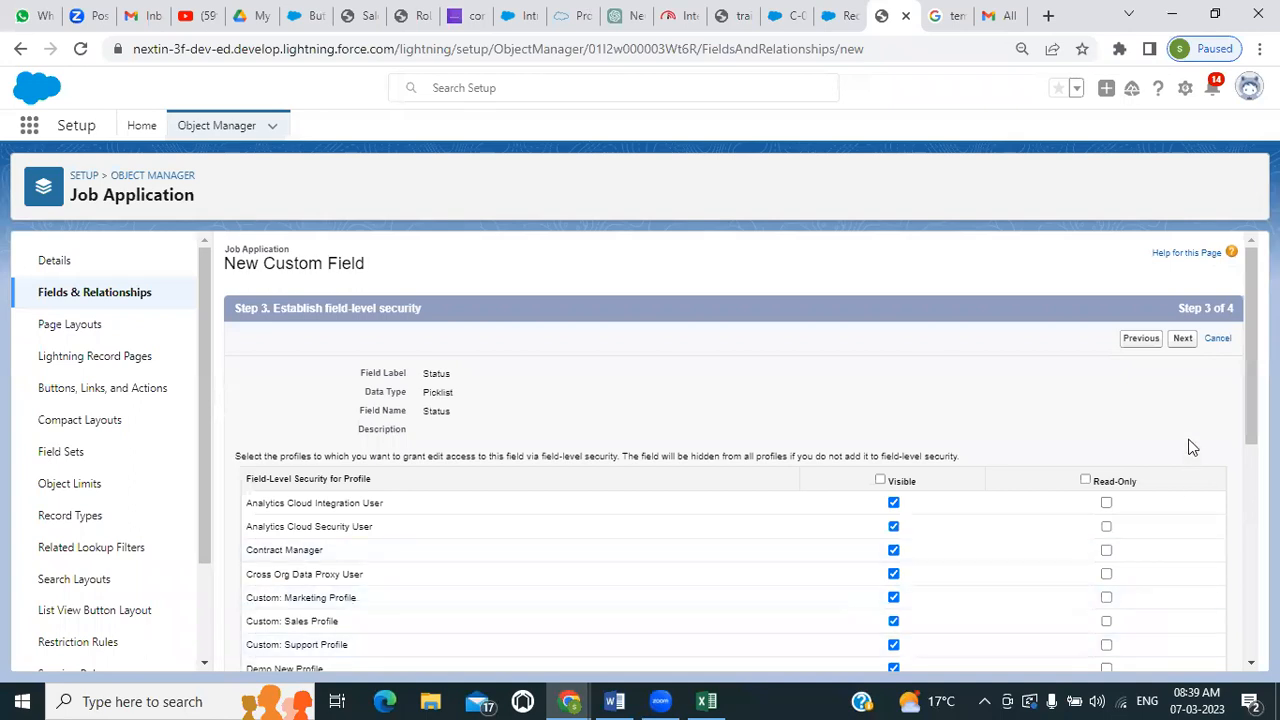
left_click(1177, 341)
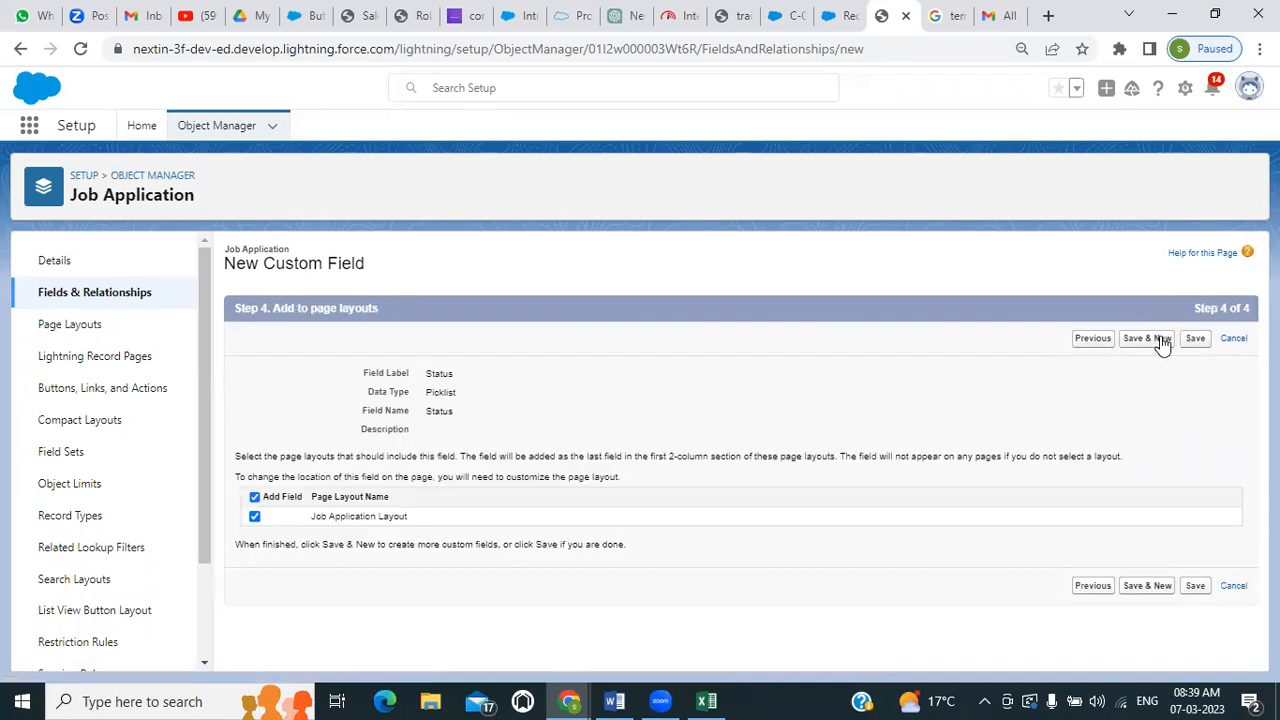
left_click(1195, 340)
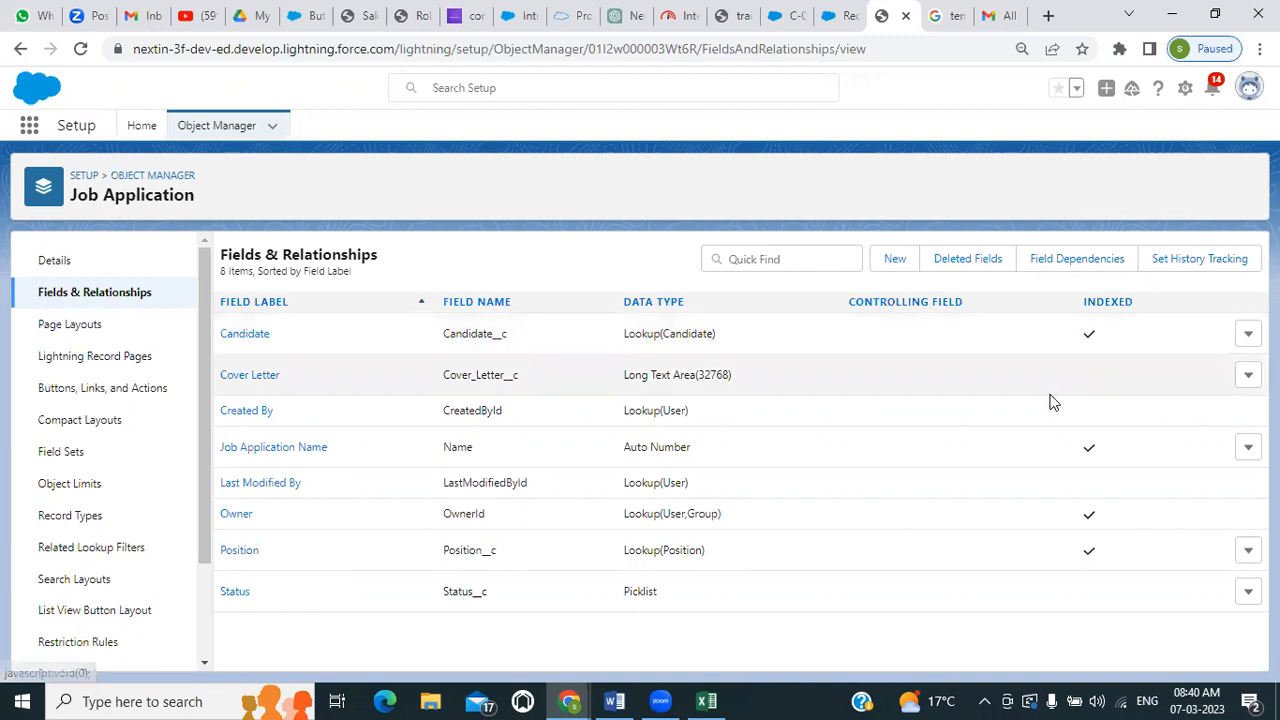
Review Job Application's System Default compact layout and its assignment, and start a clone of that layout
left_click(80, 421)
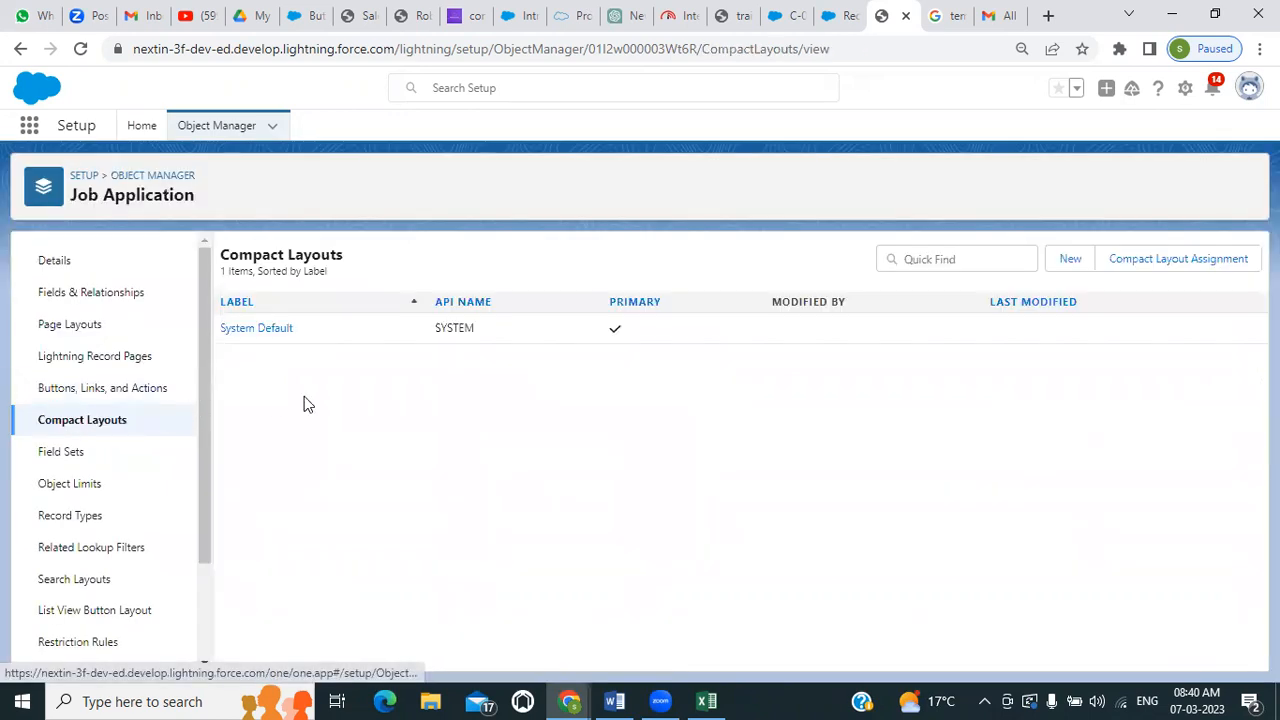
left_click(253, 330)
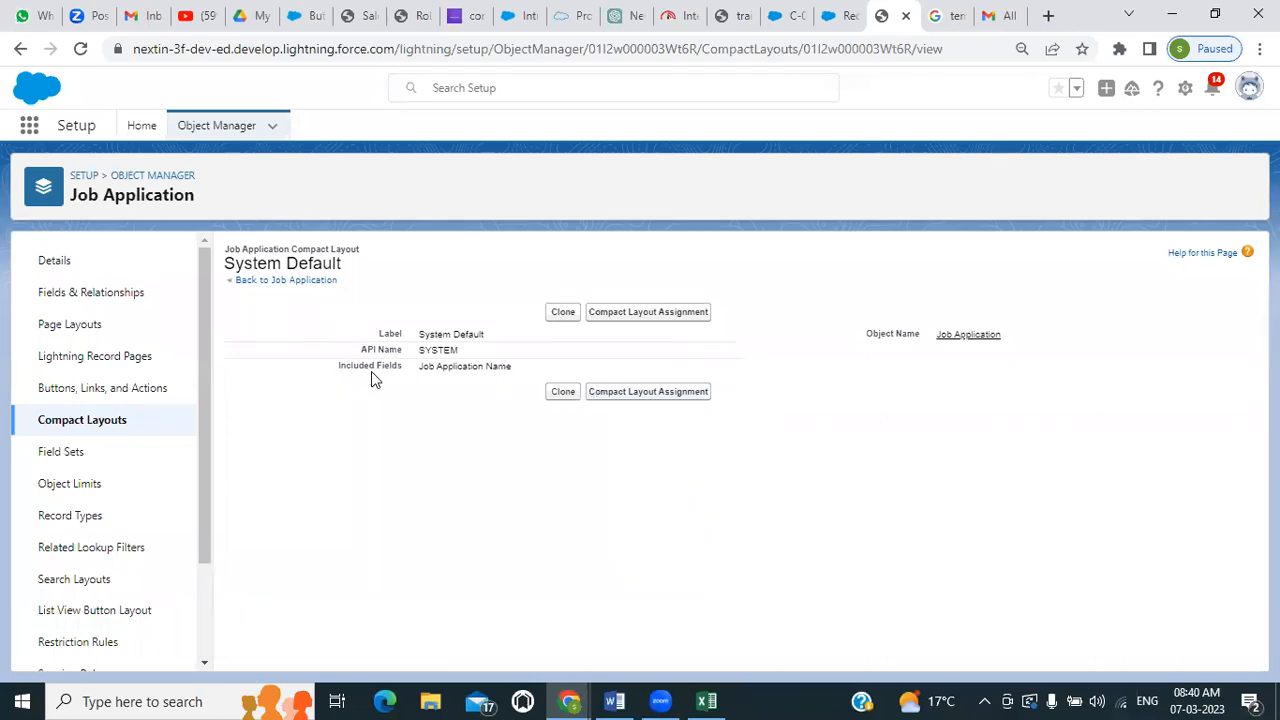
left_click(673, 318)
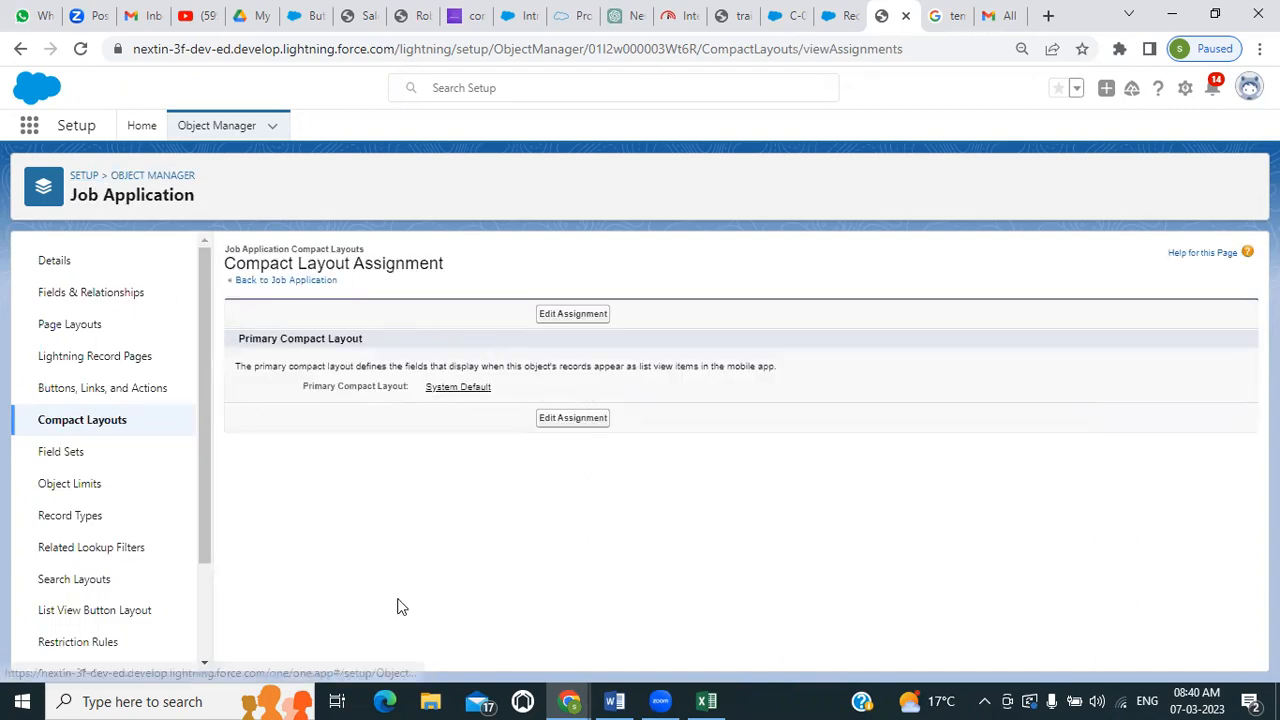
left_click(20, 48)
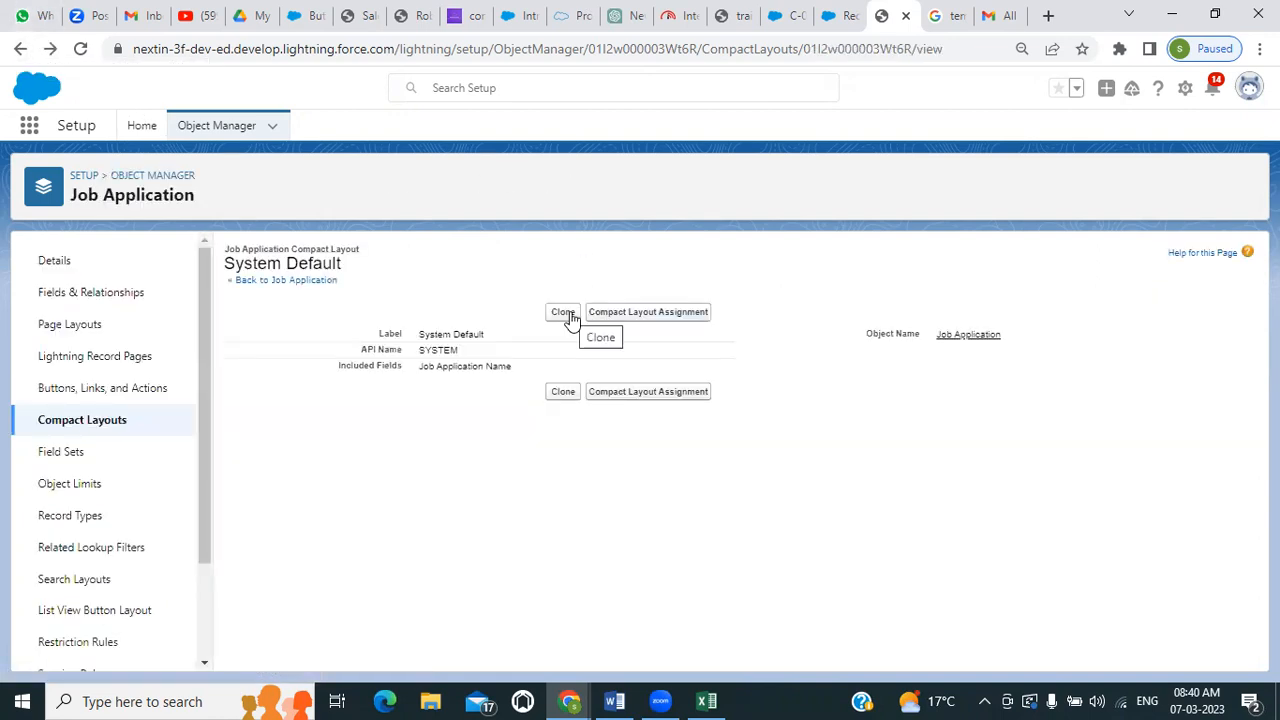
left_click(565, 313)
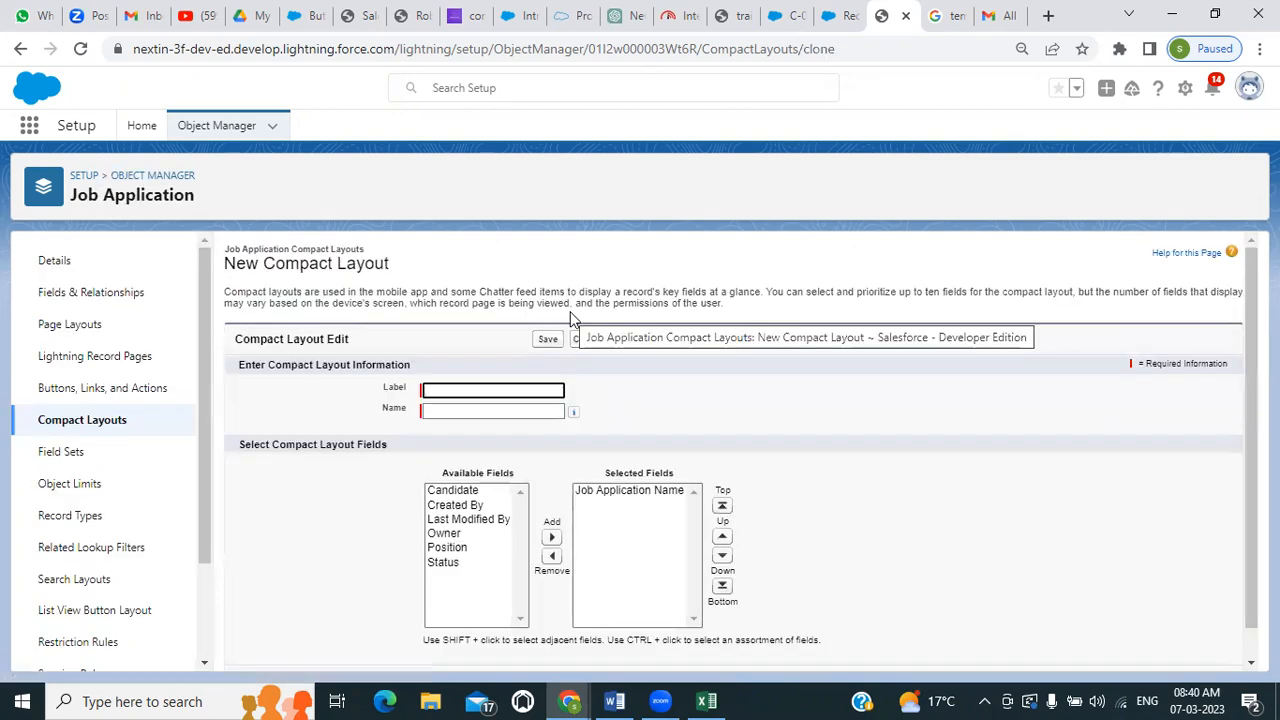
Label the cloned compact layout Job Application Compact Layout and let its name fill in from the label
left_click(517, 389)
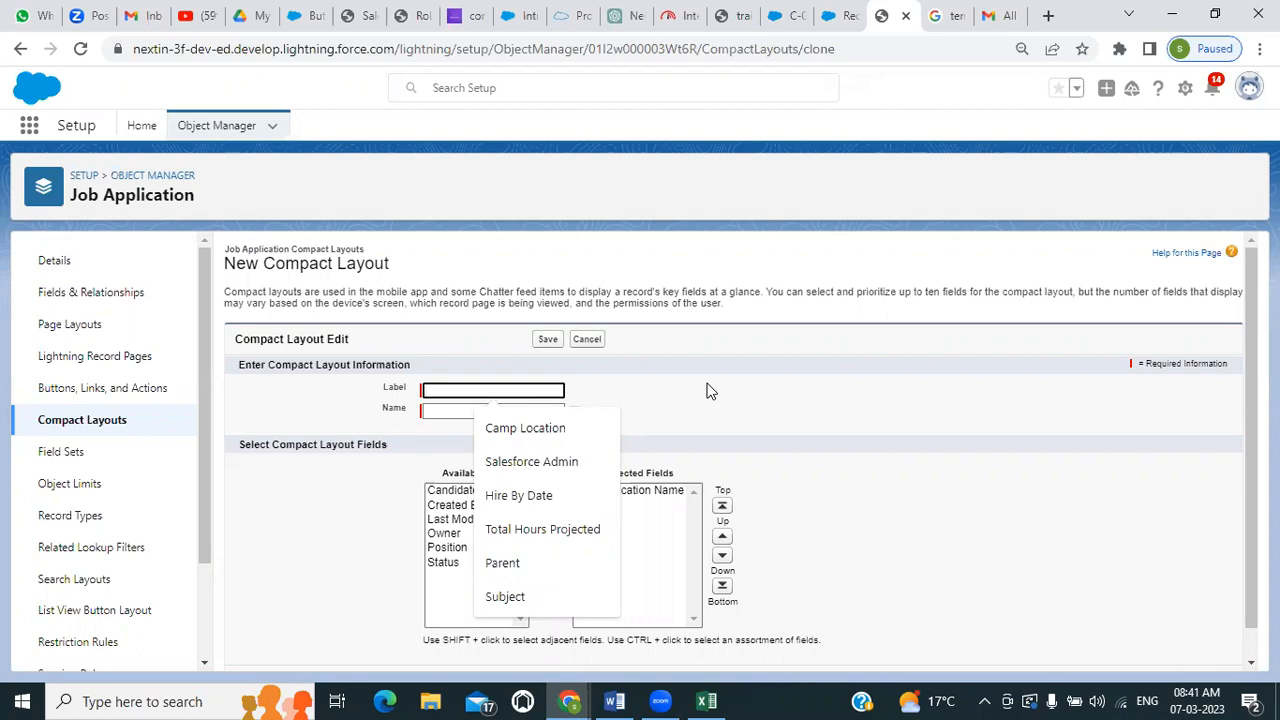
type("J")
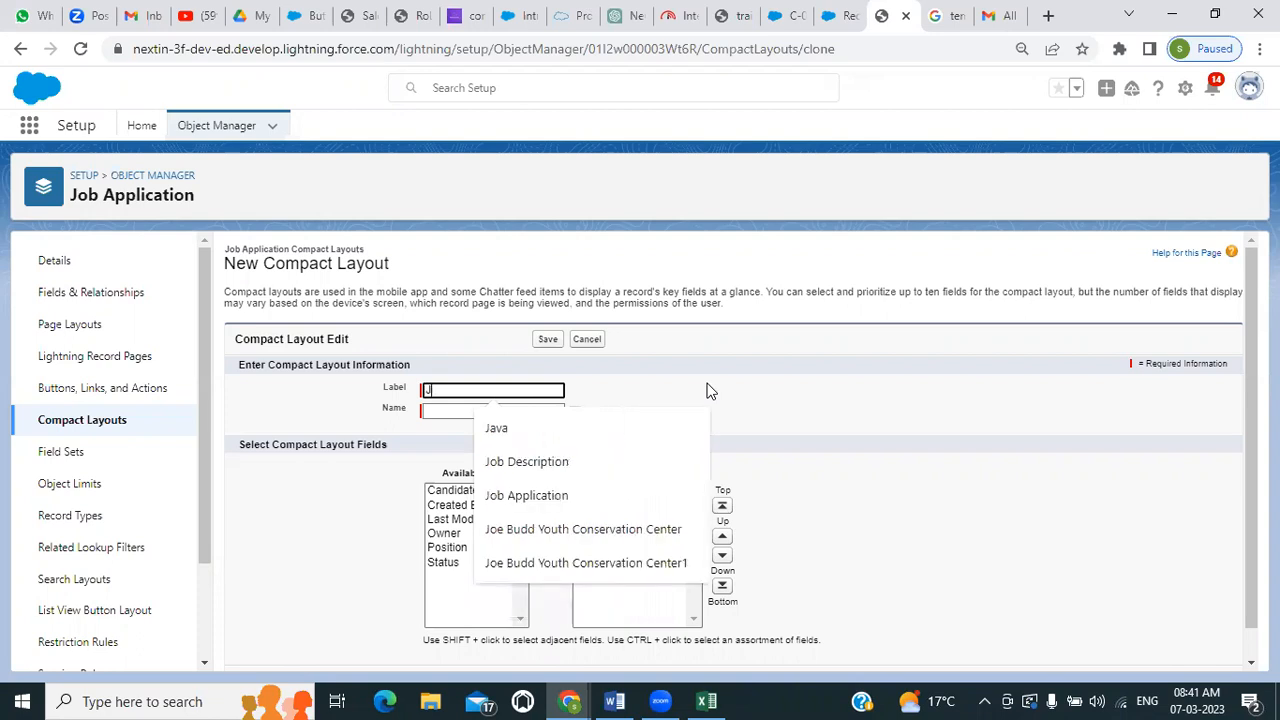
type("ob")
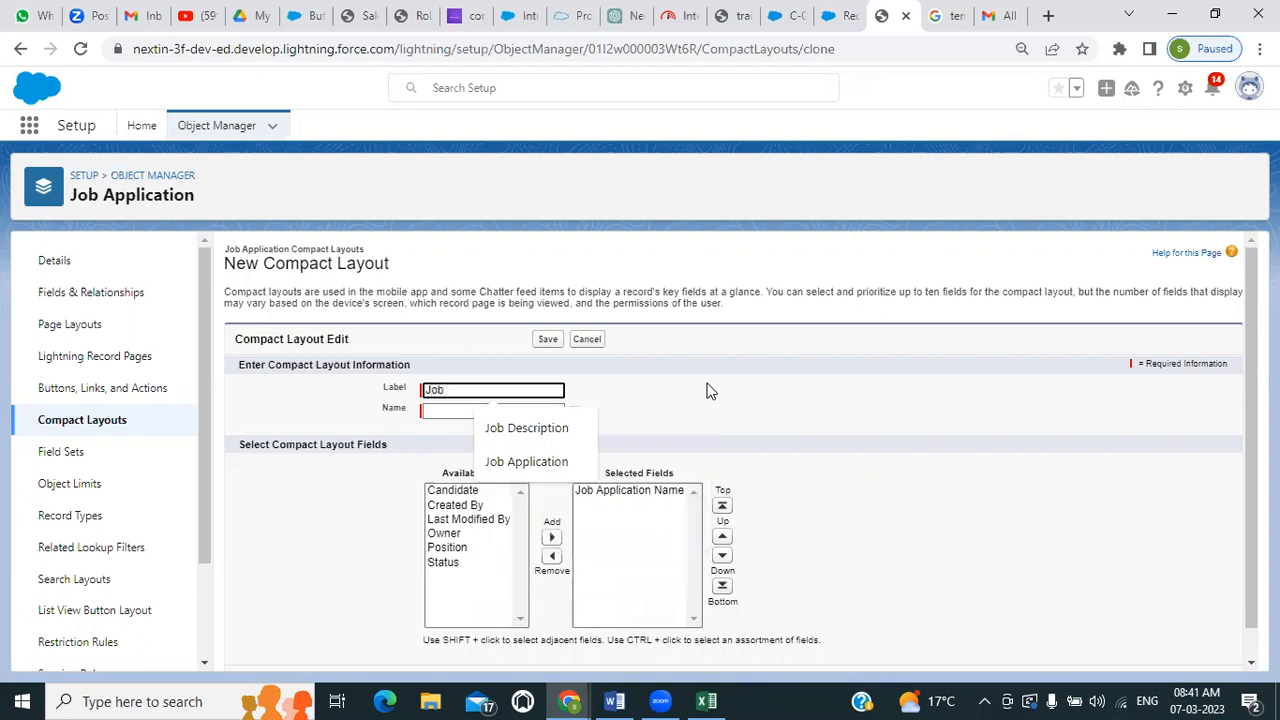
type(" Appl")
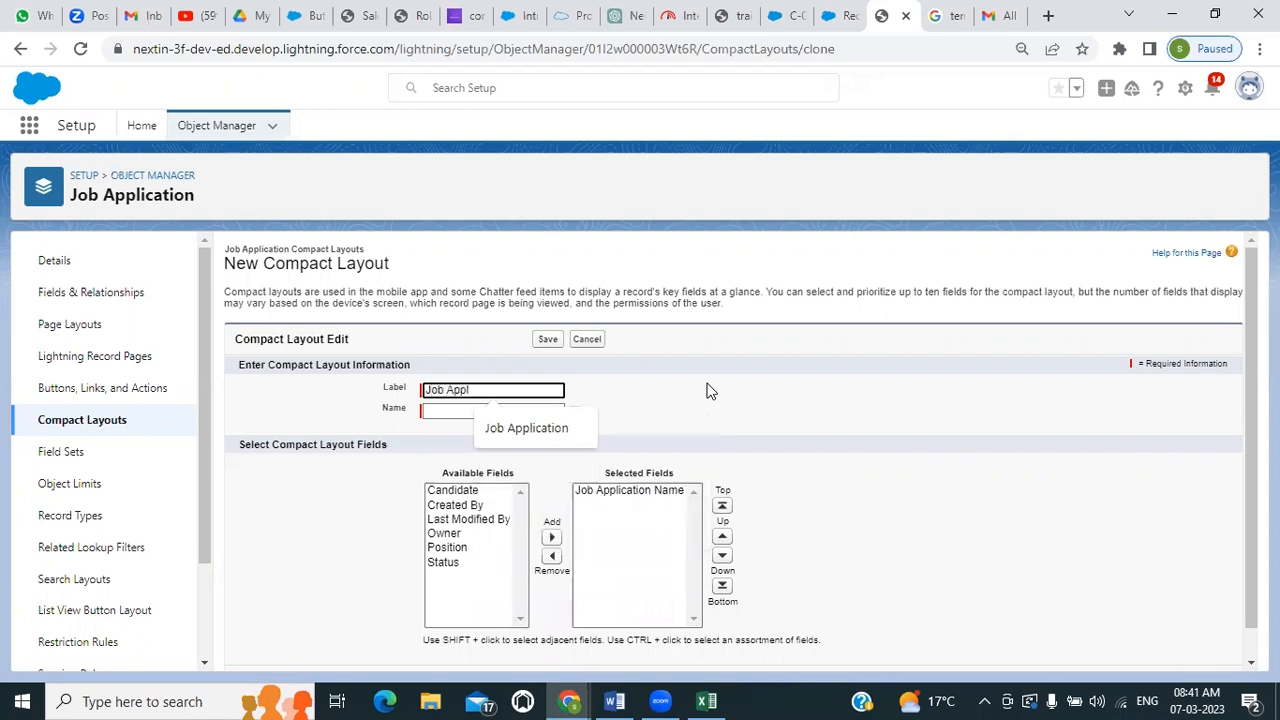
type("ication")
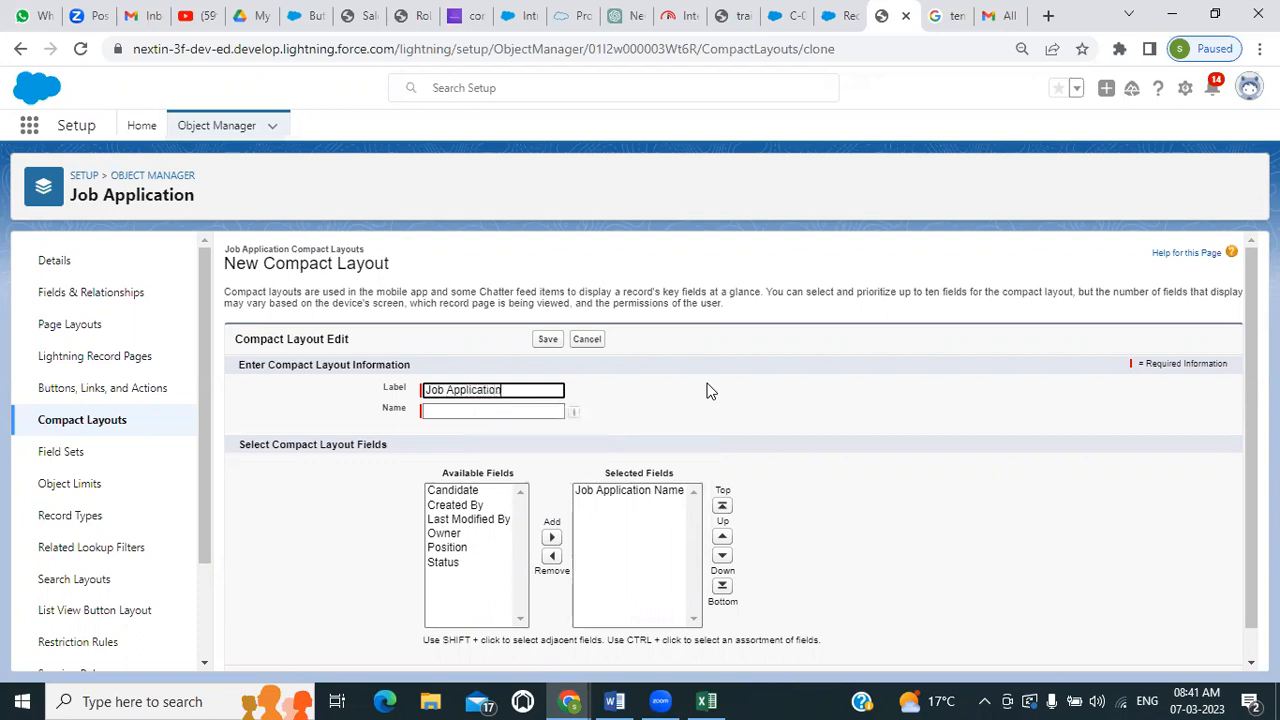
type(" Compact Layout")
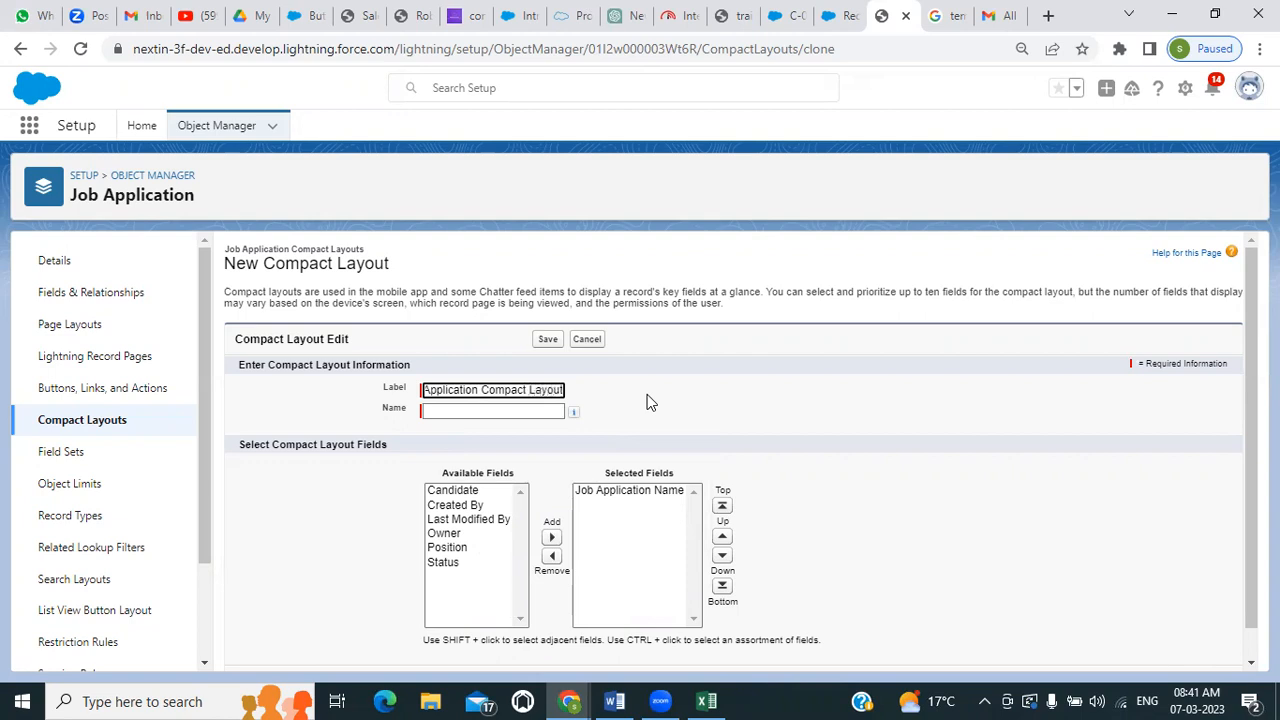
left_click(537, 410)
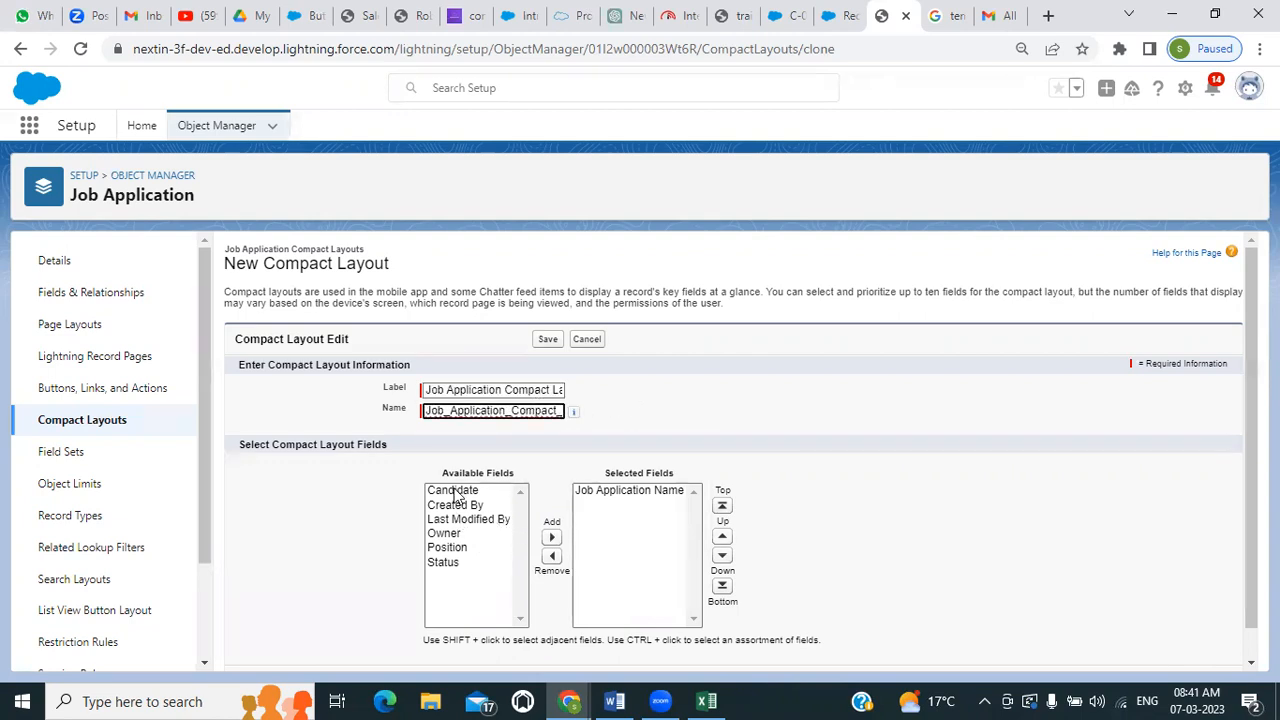
Add Status, Position and Candidate to the compact layout's selected fields, save it, and return to the compact layouts list
left_click(443, 562)
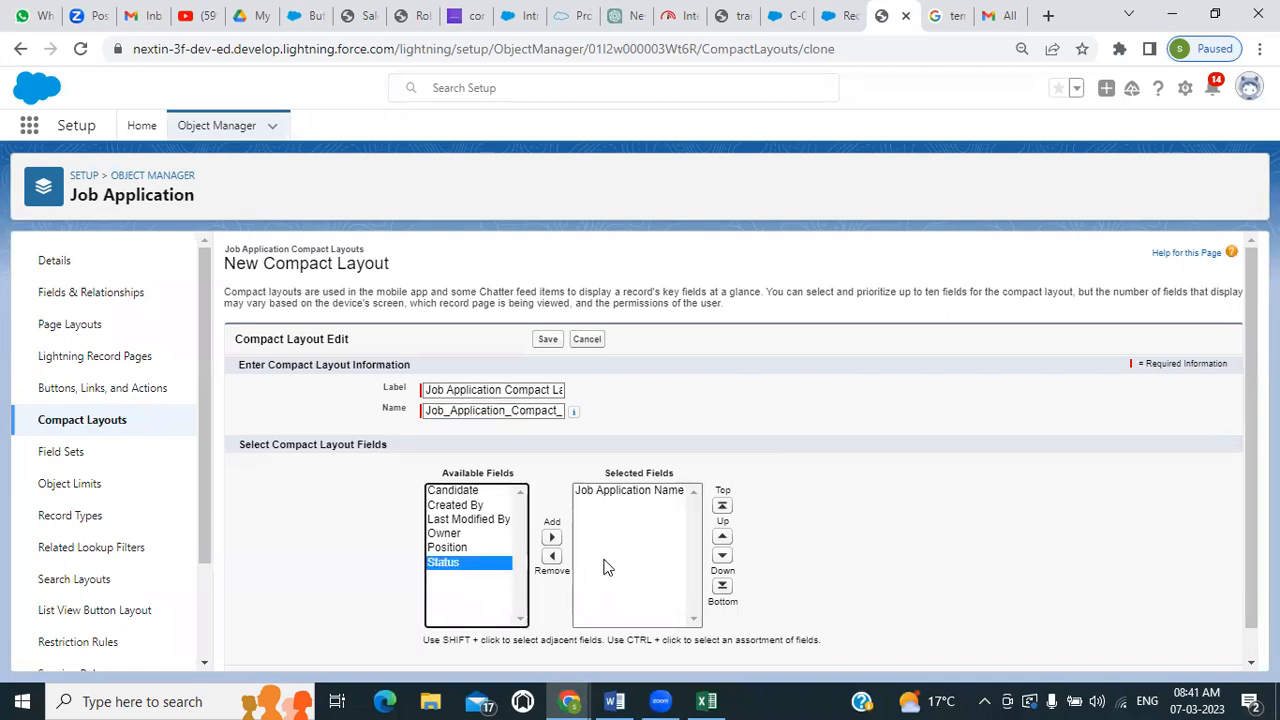
left_click(555, 540)
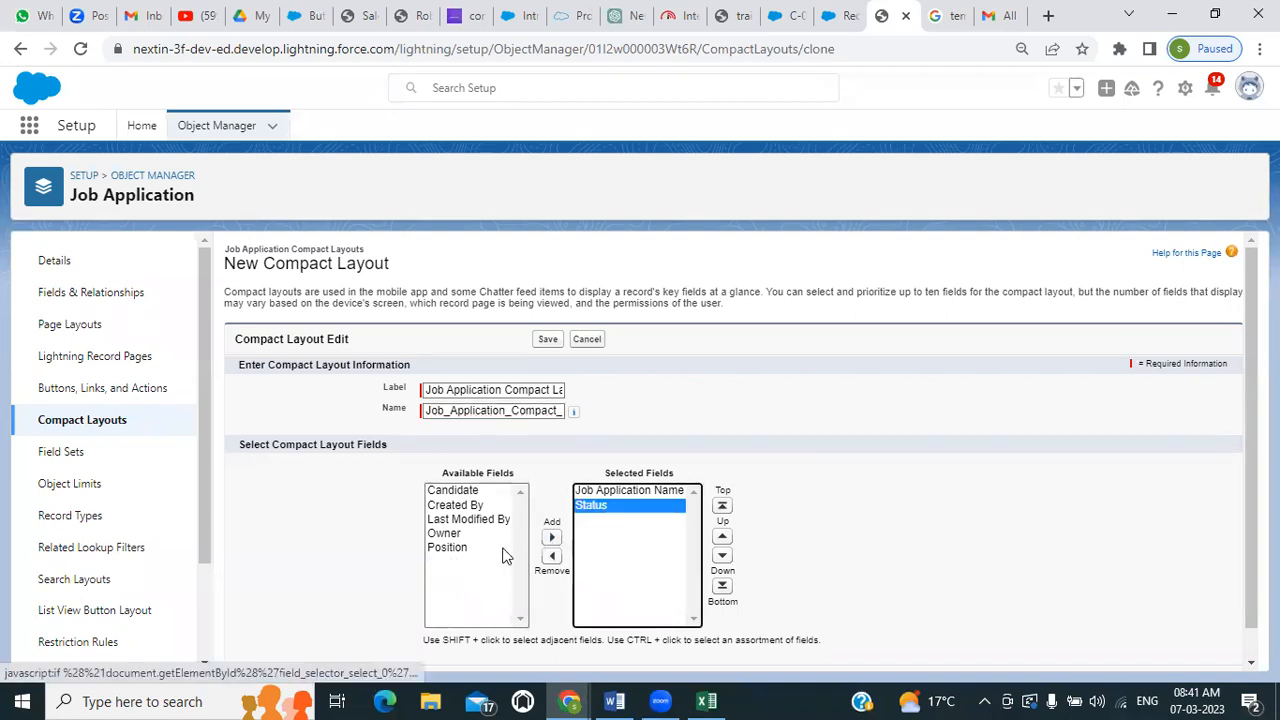
left_click(458, 550)
left_click(551, 537)
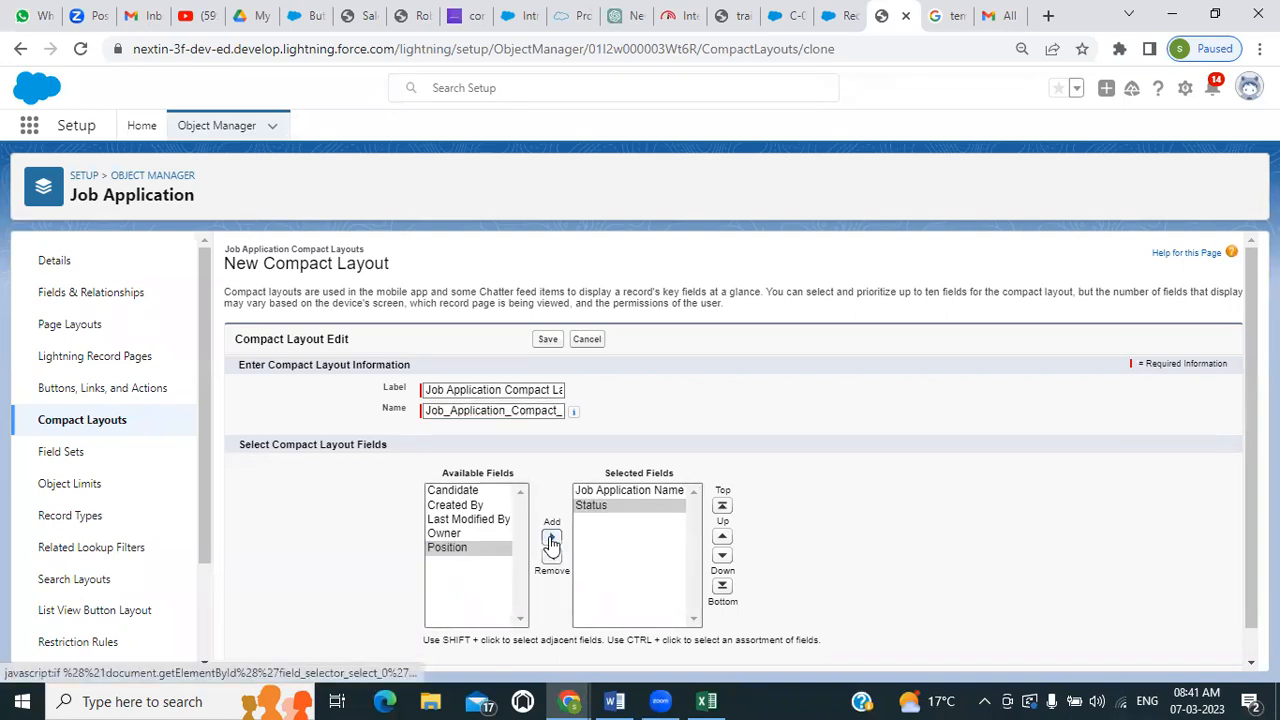
left_click(456, 492)
left_click(551, 537)
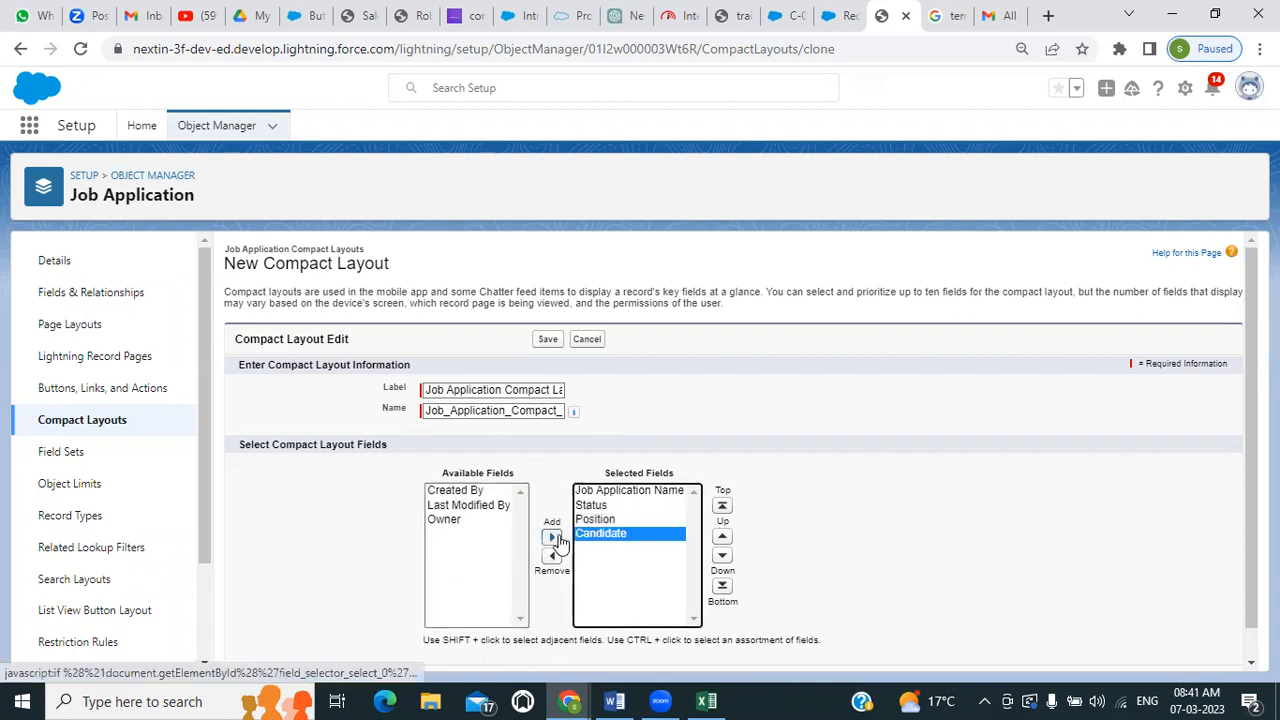
scroll(652, 634, "down", 1)
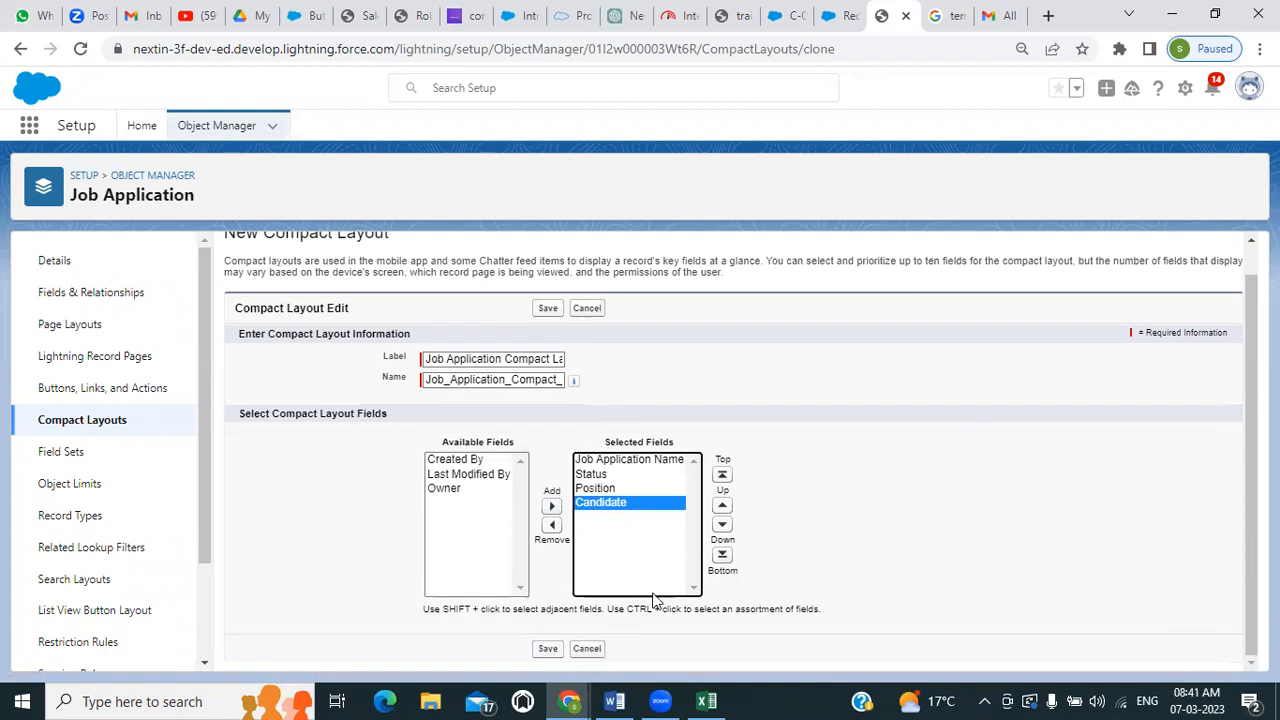
left_click(548, 651)
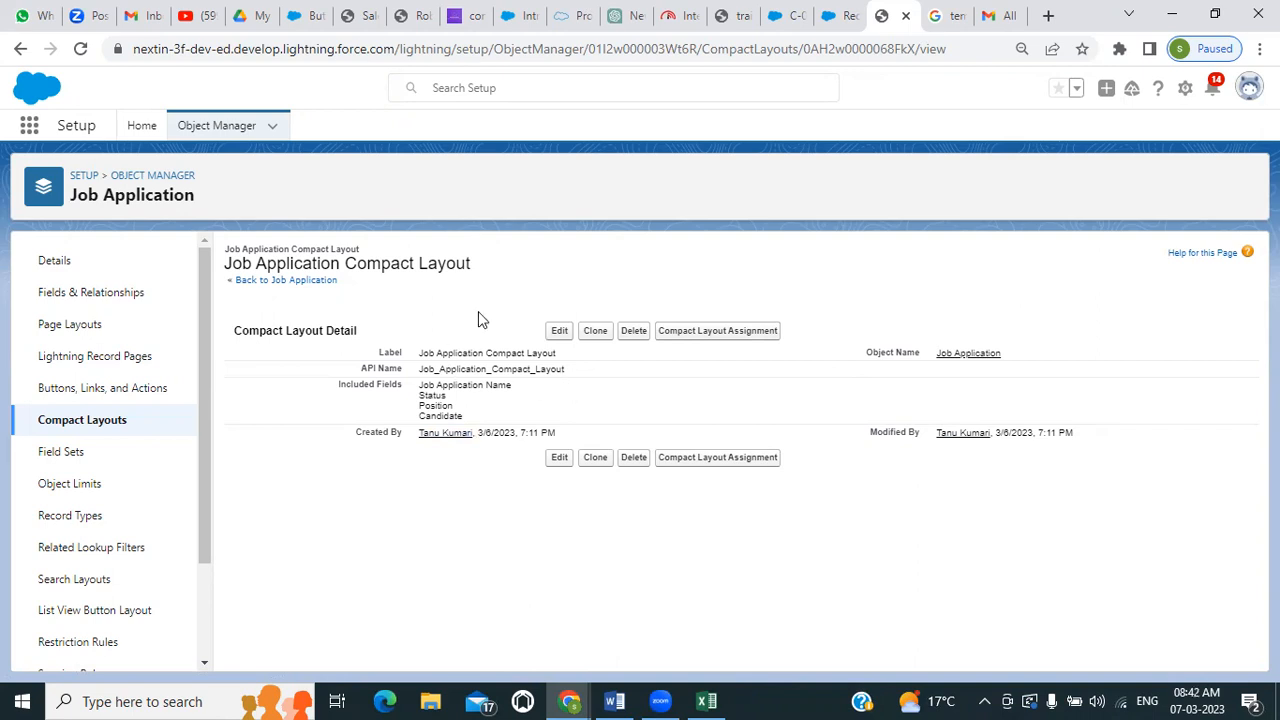
left_click(55, 421)
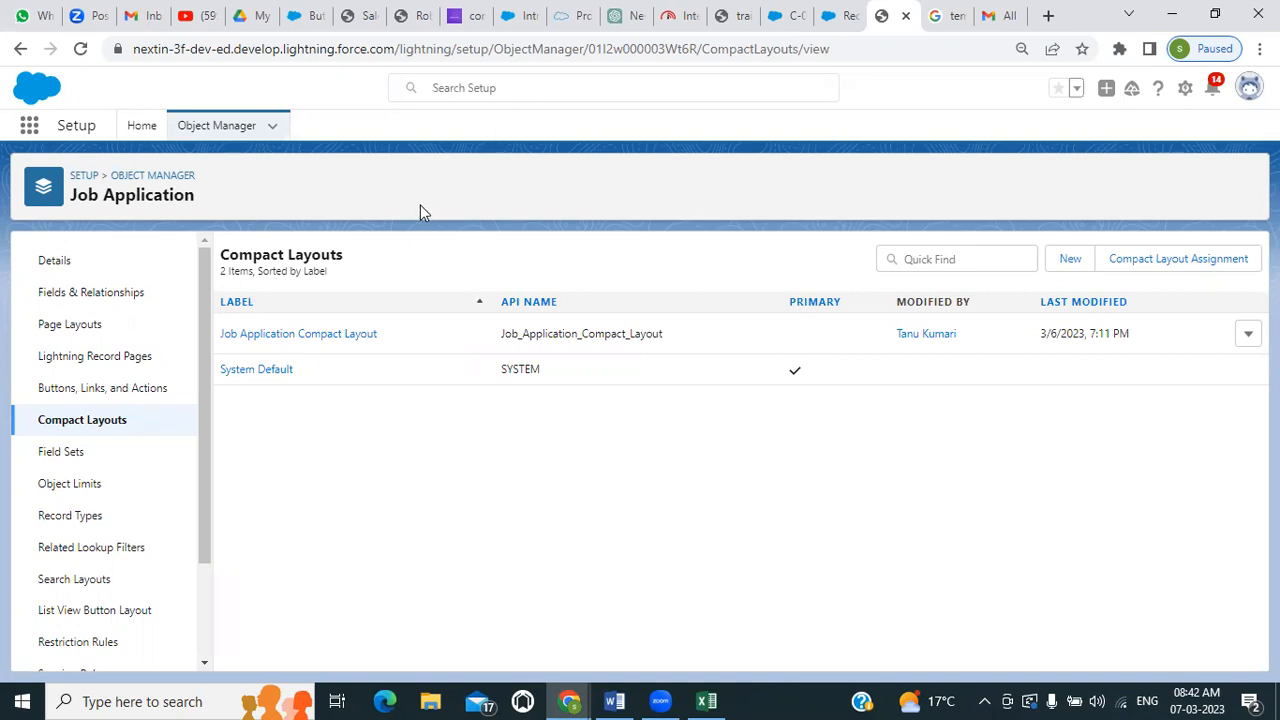
In the Job Application Layout page layout, move Created By and Last Modified By into the Information section below Owner
left_click(80, 322)
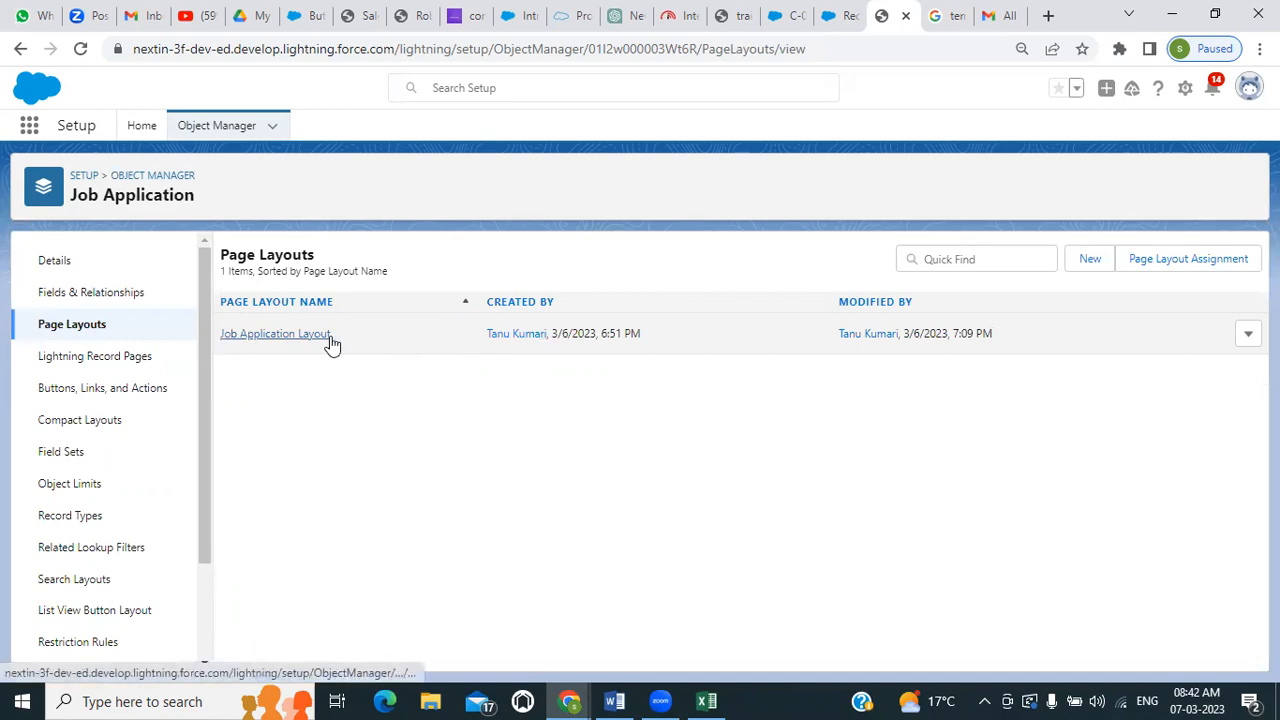
left_click(300, 334)
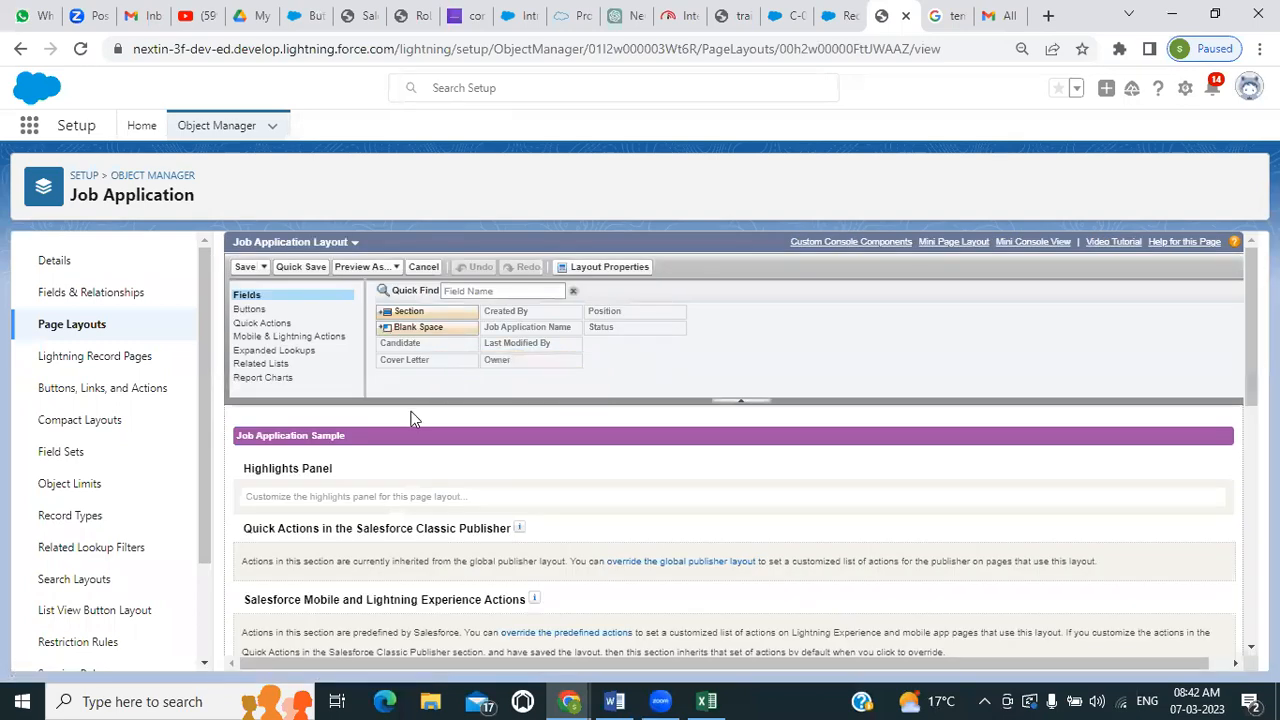
scroll(410, 418, "down", 5)
scroll(410, 418, "up", 1)
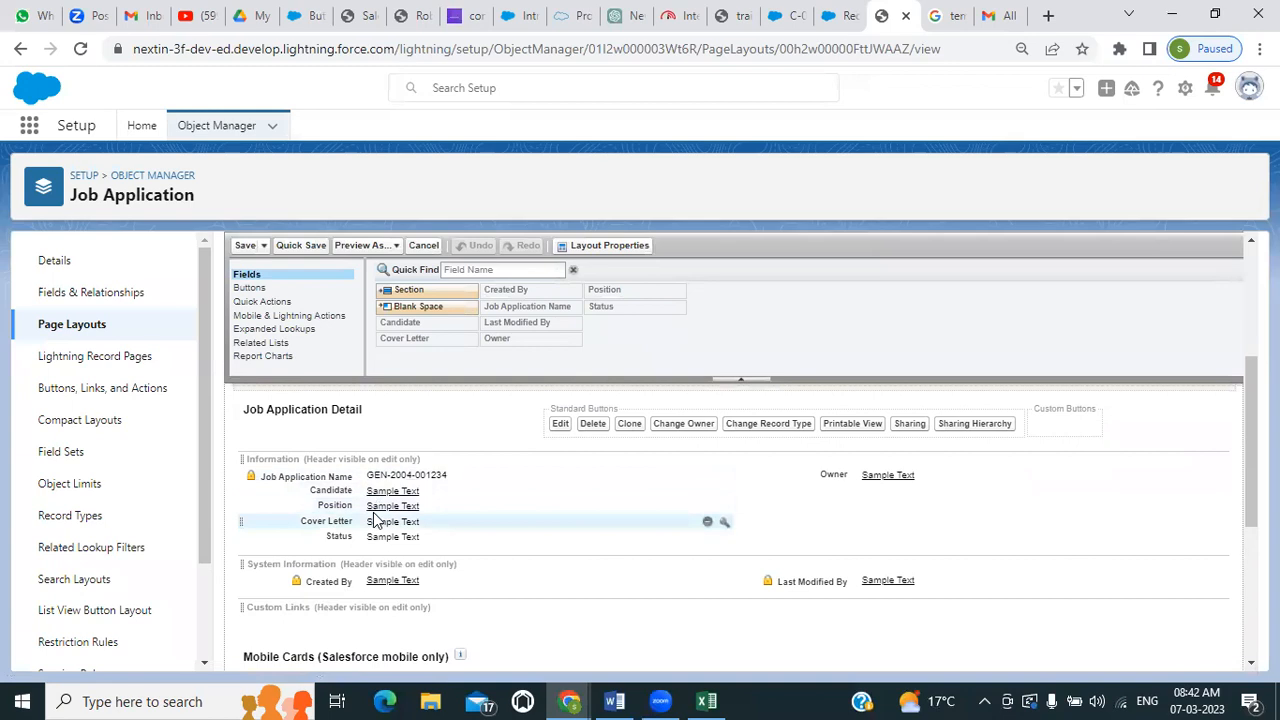
scroll(375, 515, "down", 3)
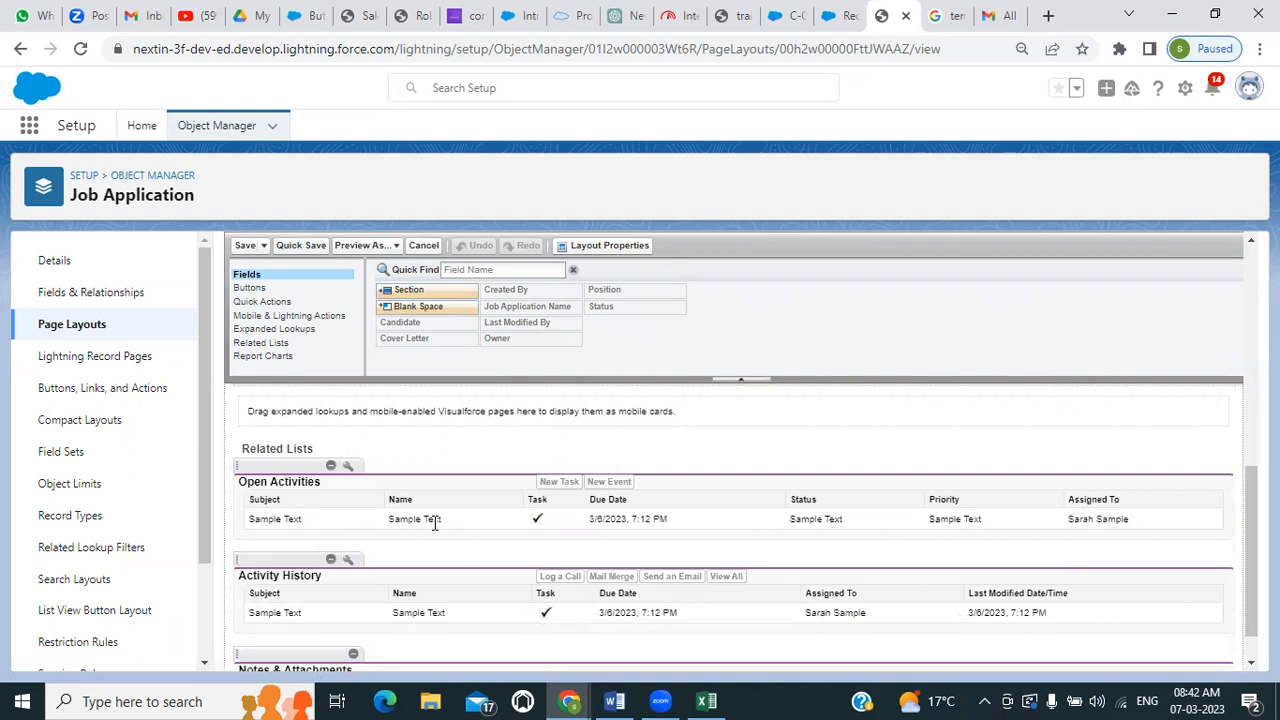
scroll(435, 522, "down", 1)
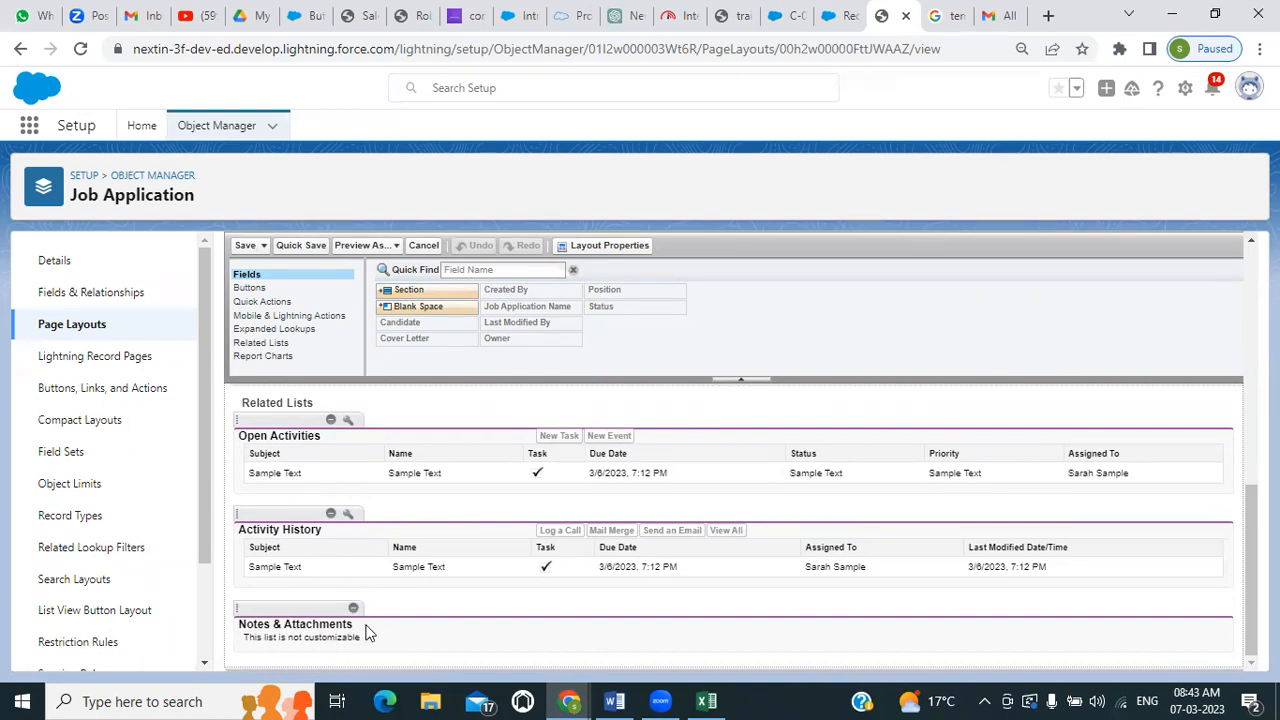
scroll(367, 632, "up", 5)
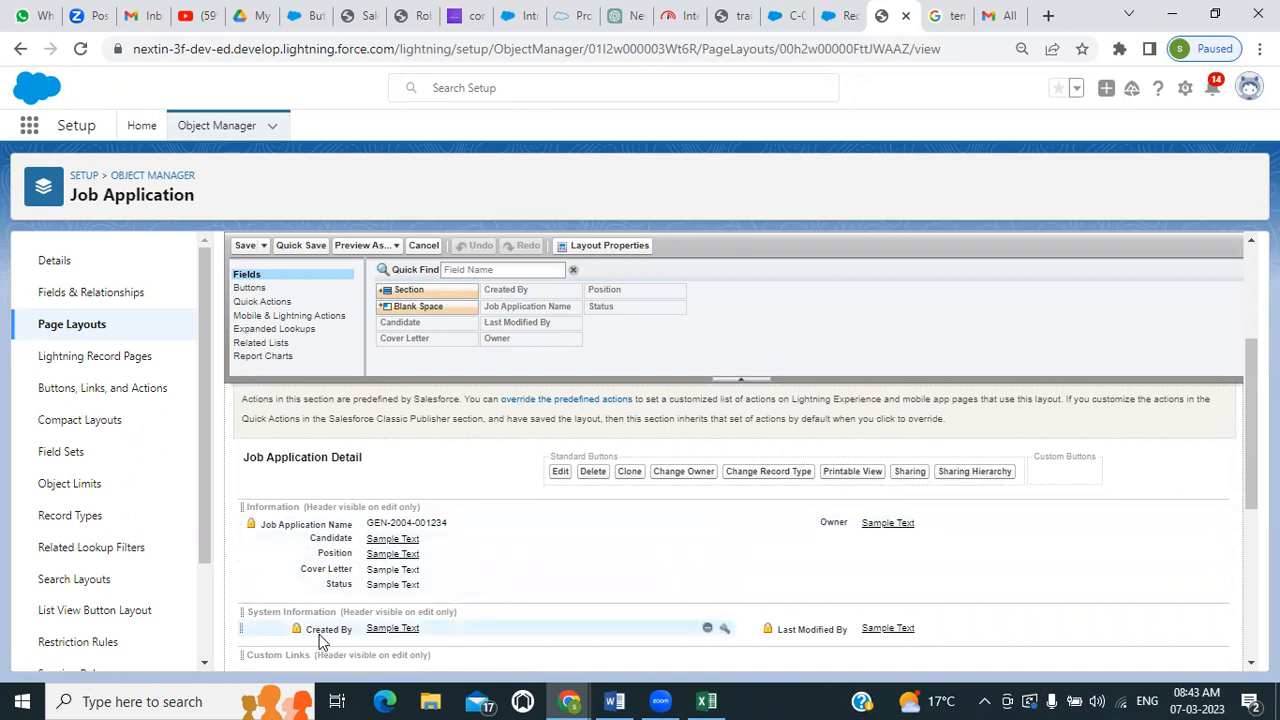
mouse_move(320, 627)
left_mouse_down()
mouse_move(914, 543)
mouse_move(820, 541)
left_mouse_up()
left_click_drag(806, 628, 838, 563)
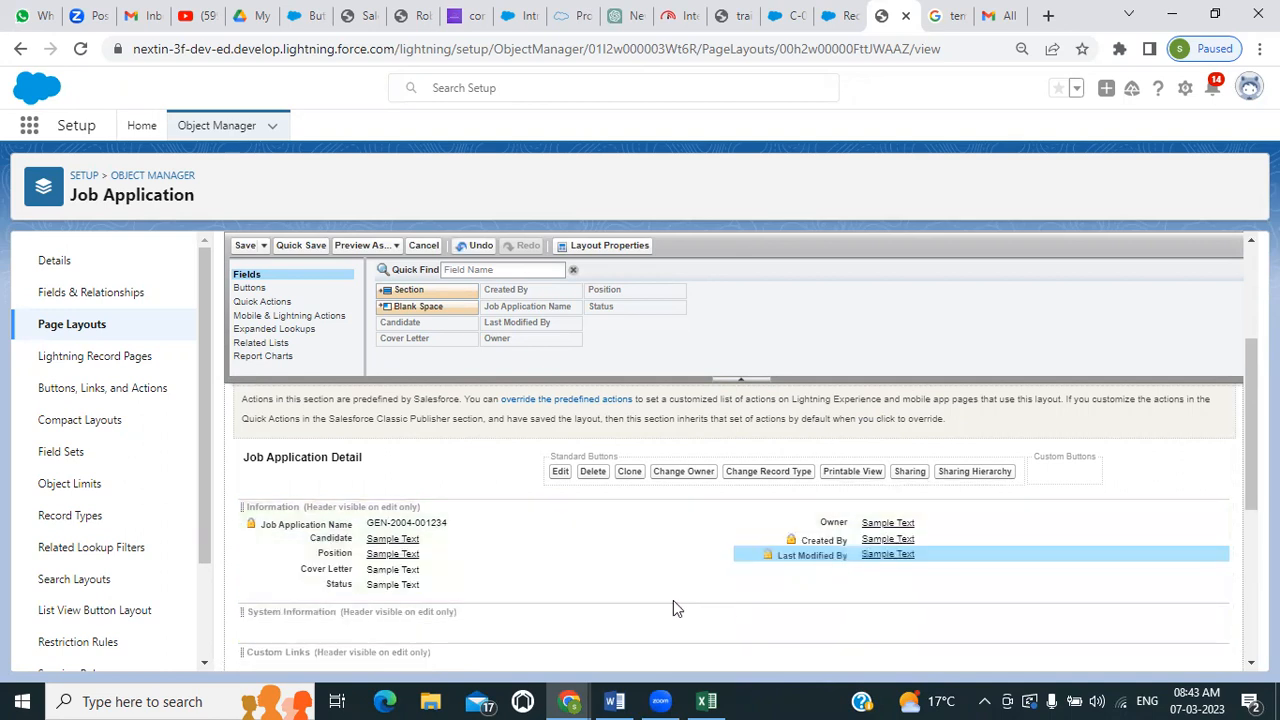
Look over the rest of the Job Application page layout, including its related lists, and save it
scroll(669, 598, "down", 2)
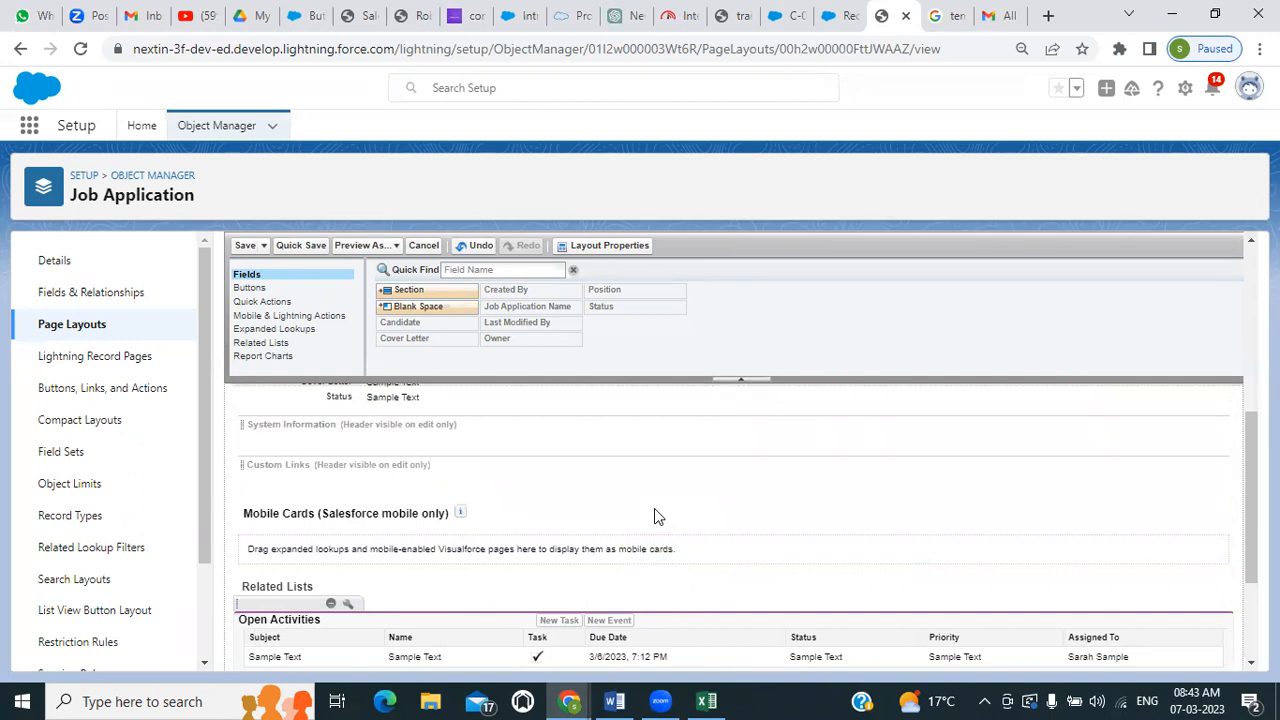
scroll(655, 512, "down", 1)
scroll(655, 512, "up", 3)
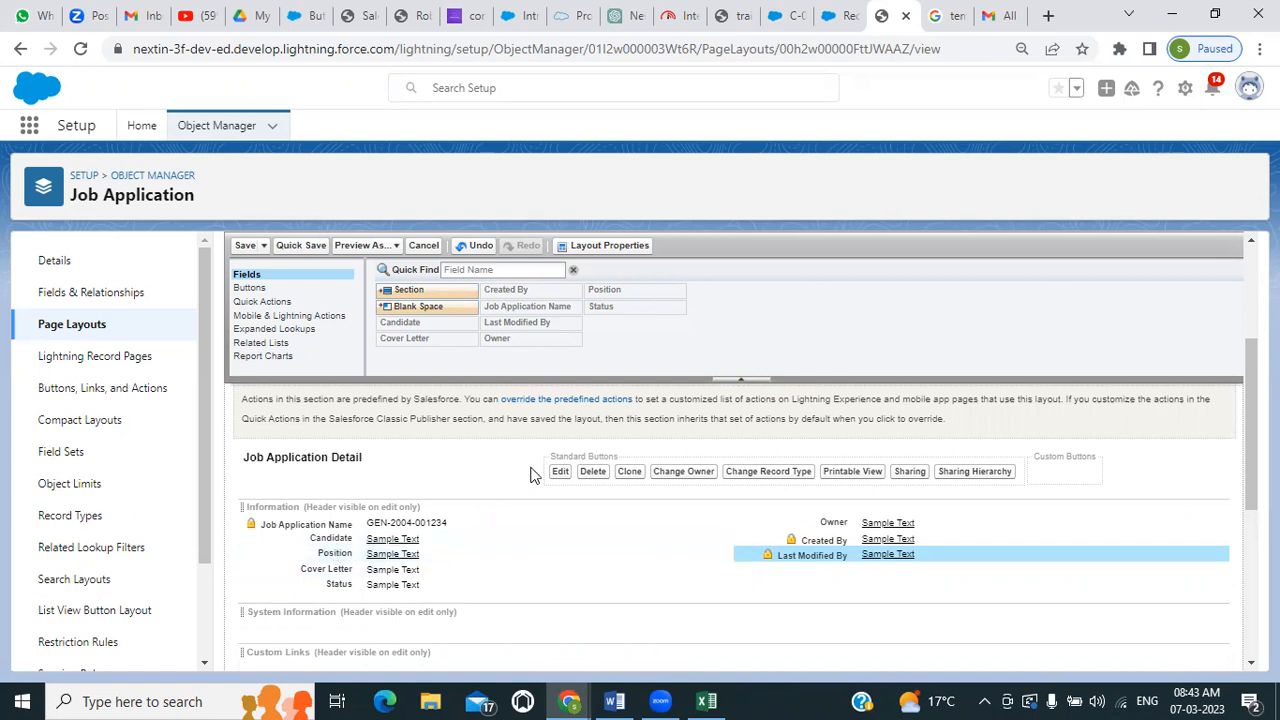
left_click(245, 246)
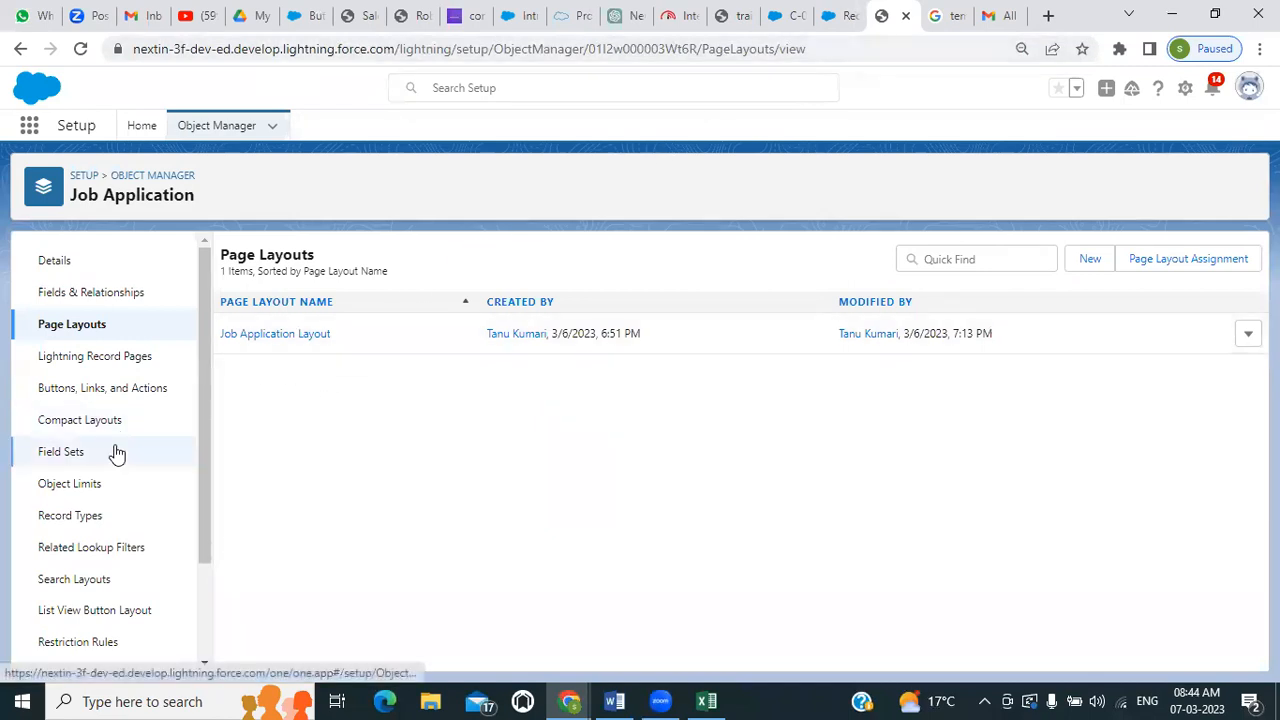
Add Candidate, Cover Letter, Position and Status to the Job Application object's default search layout and save it
left_click(57, 581)
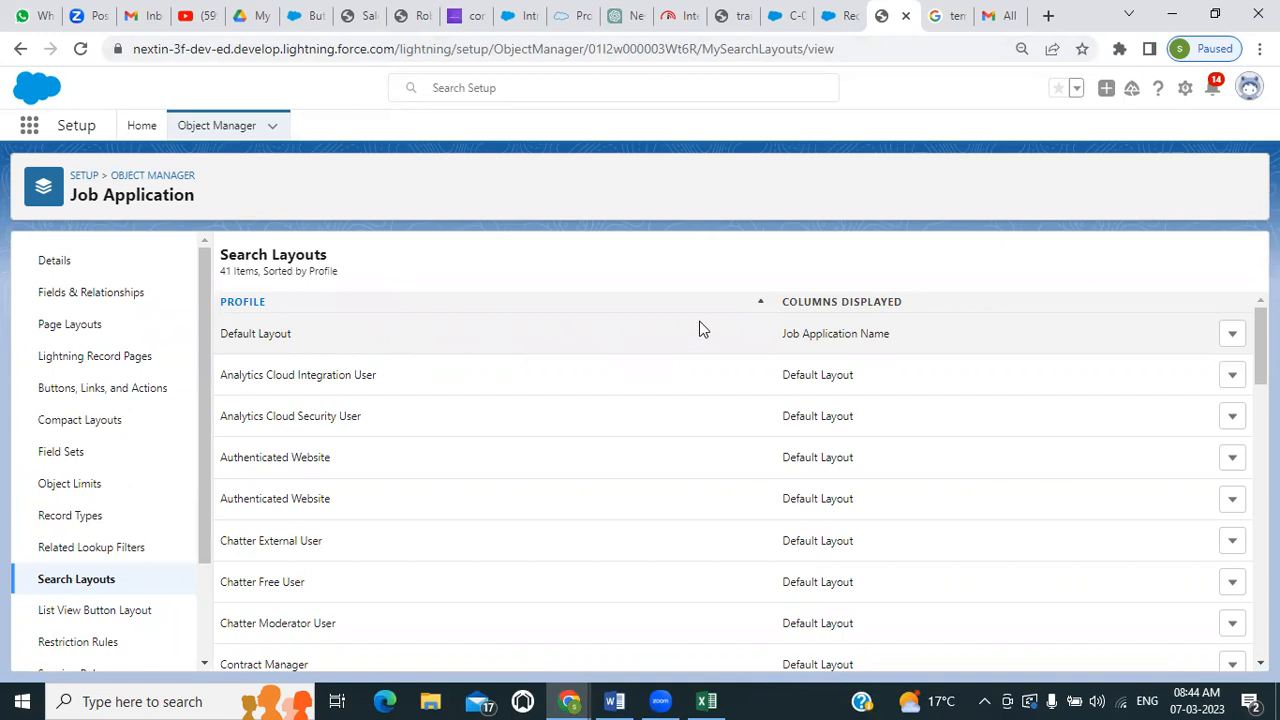
left_click(1234, 336)
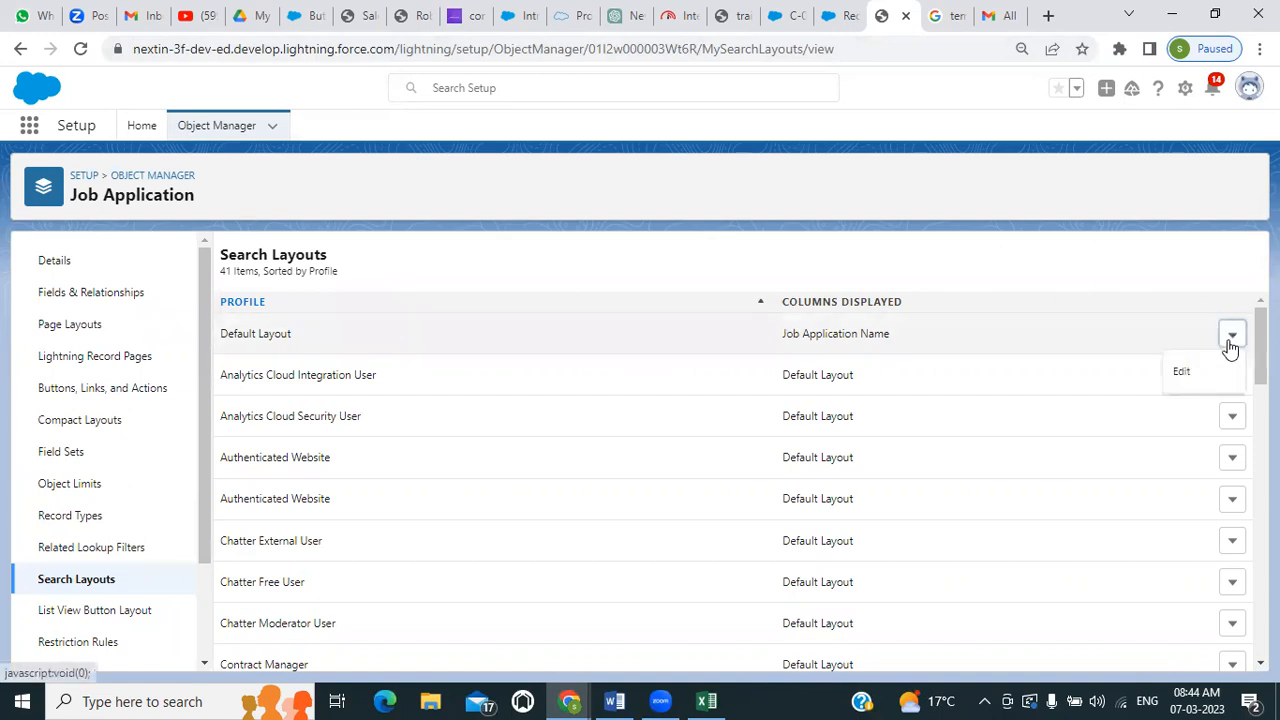
left_click(1185, 376)
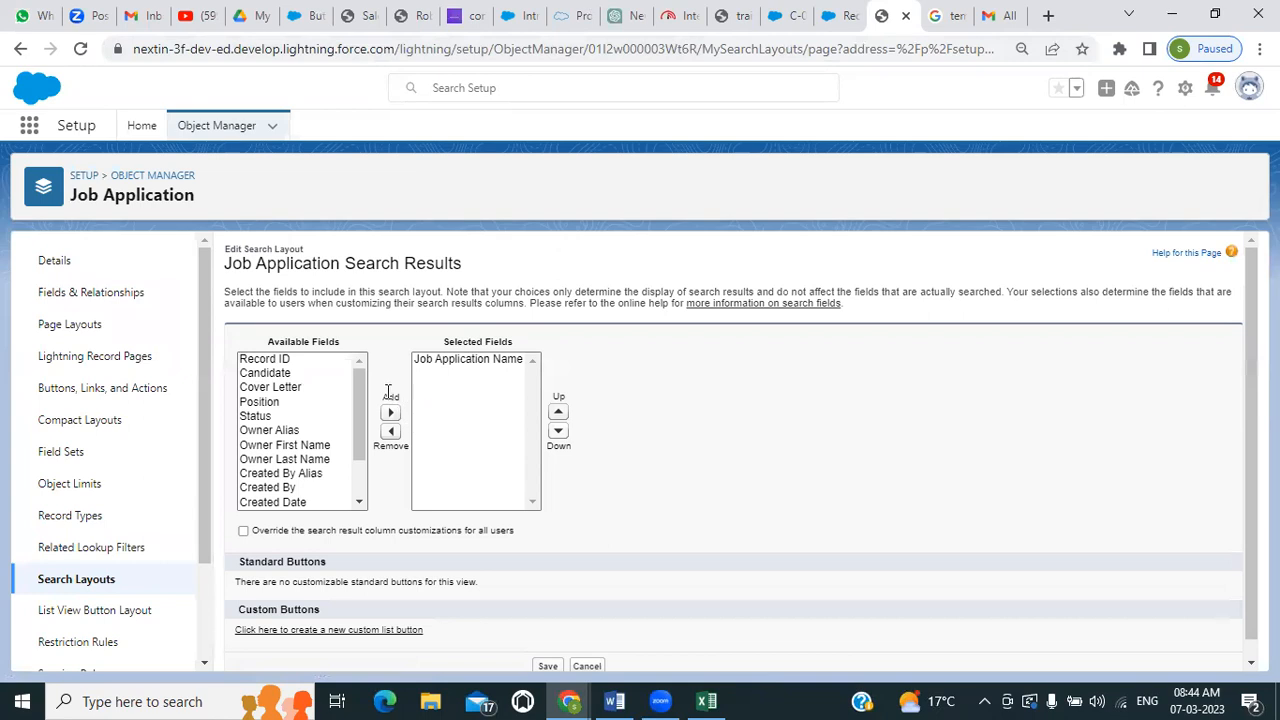
left_click(275, 375)
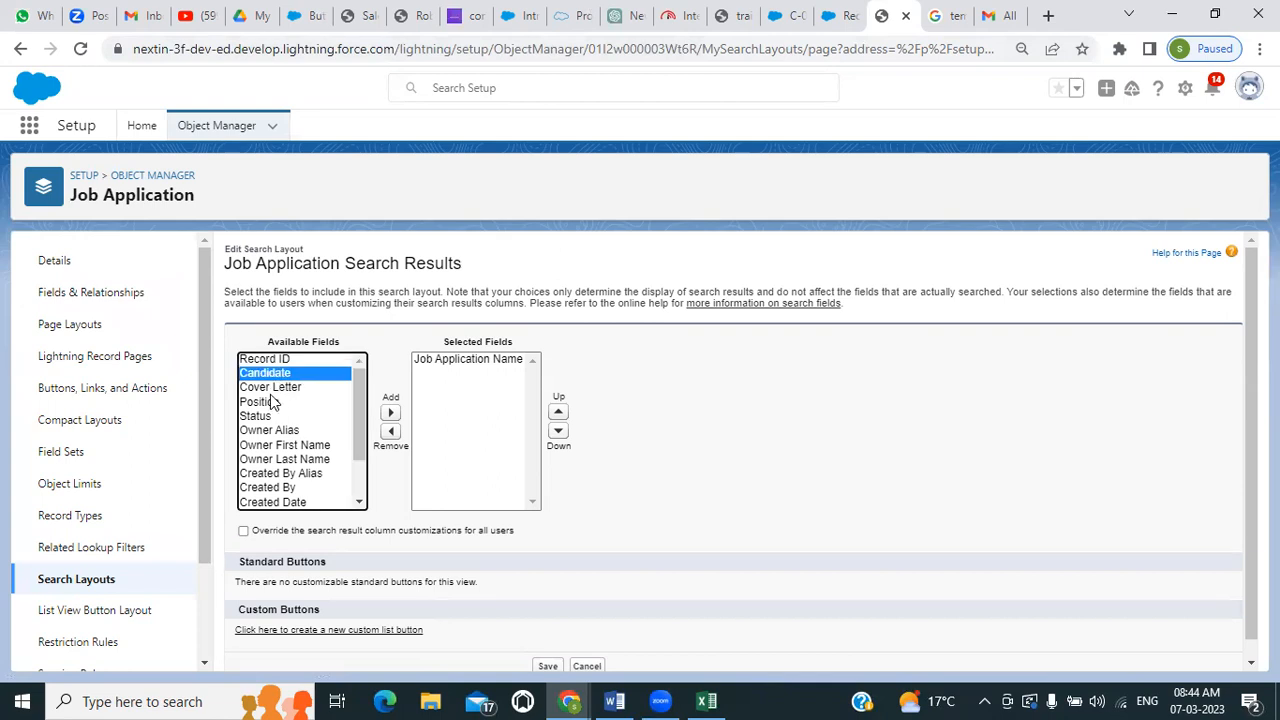
left_click(276, 388, "ctrl")
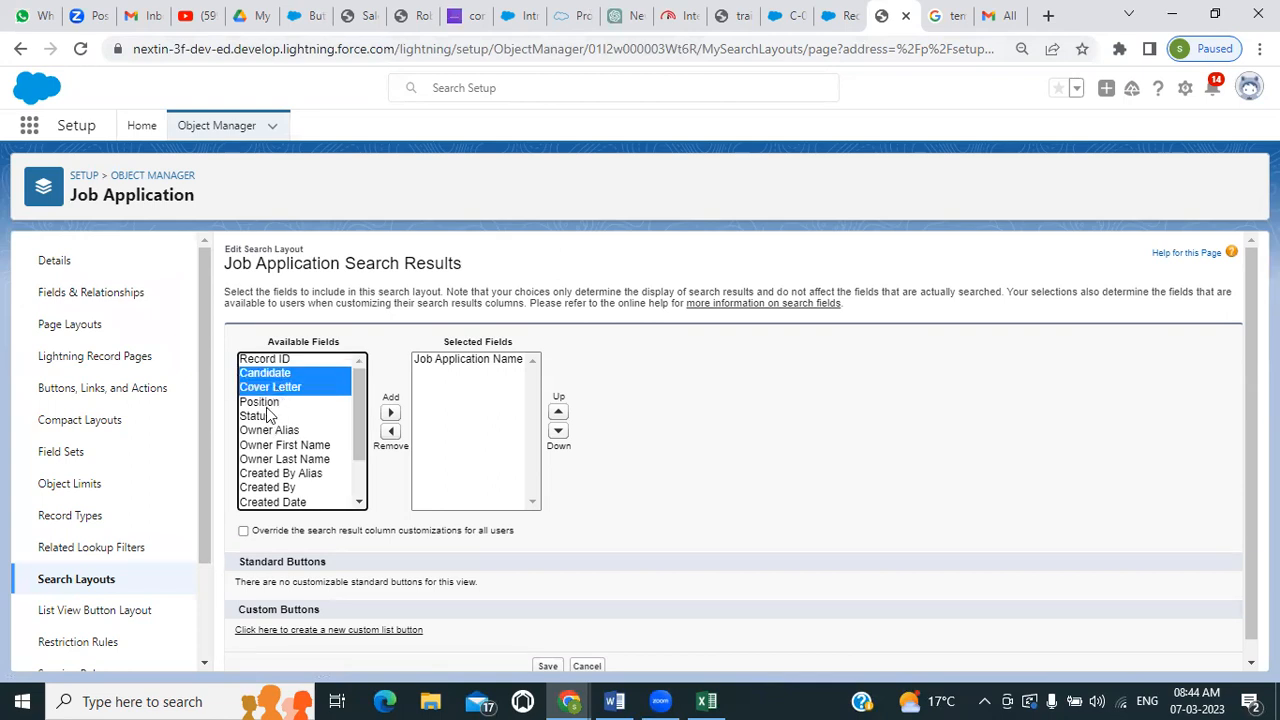
left_click(265, 403, "ctrl")
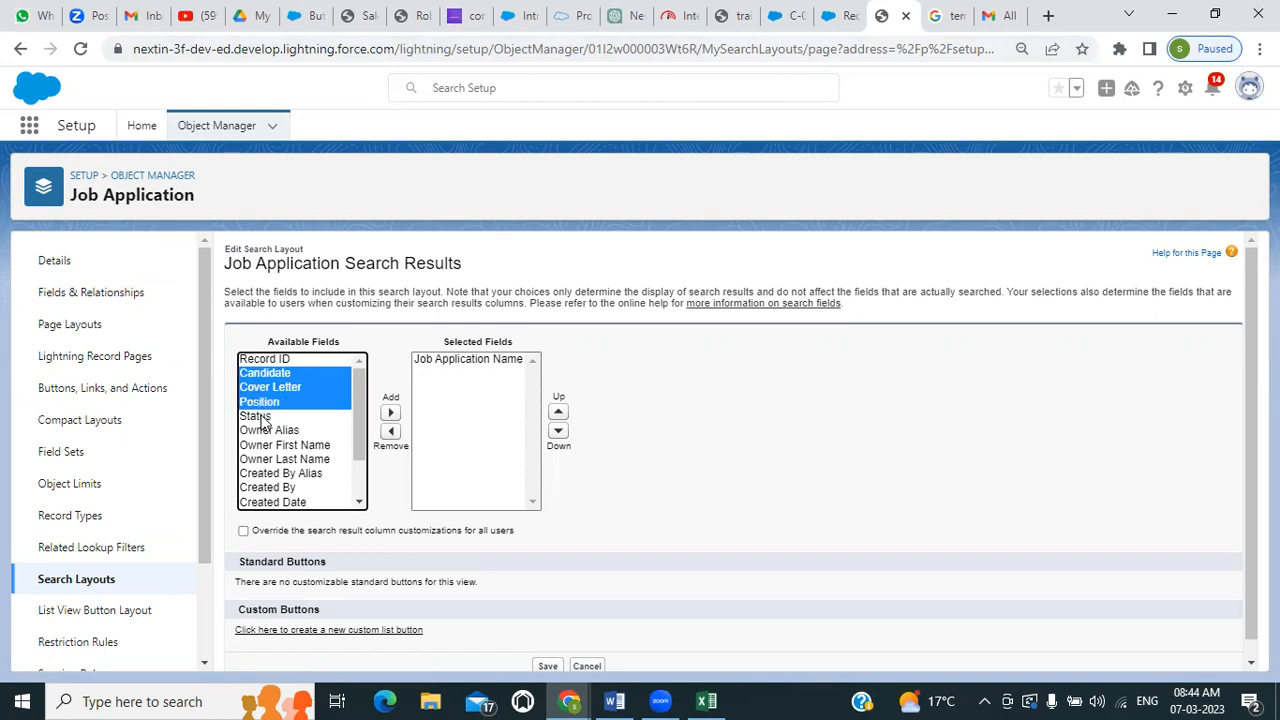
left_click(262, 417, "ctrl")
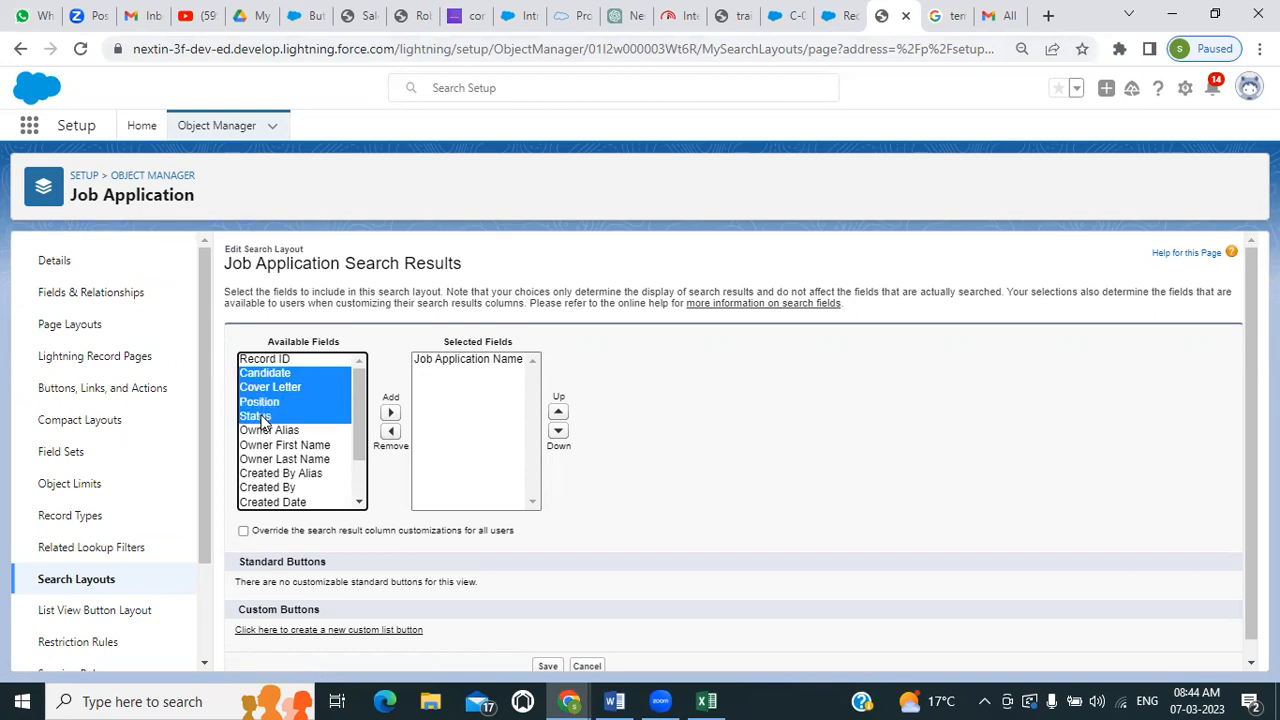
left_click(390, 413)
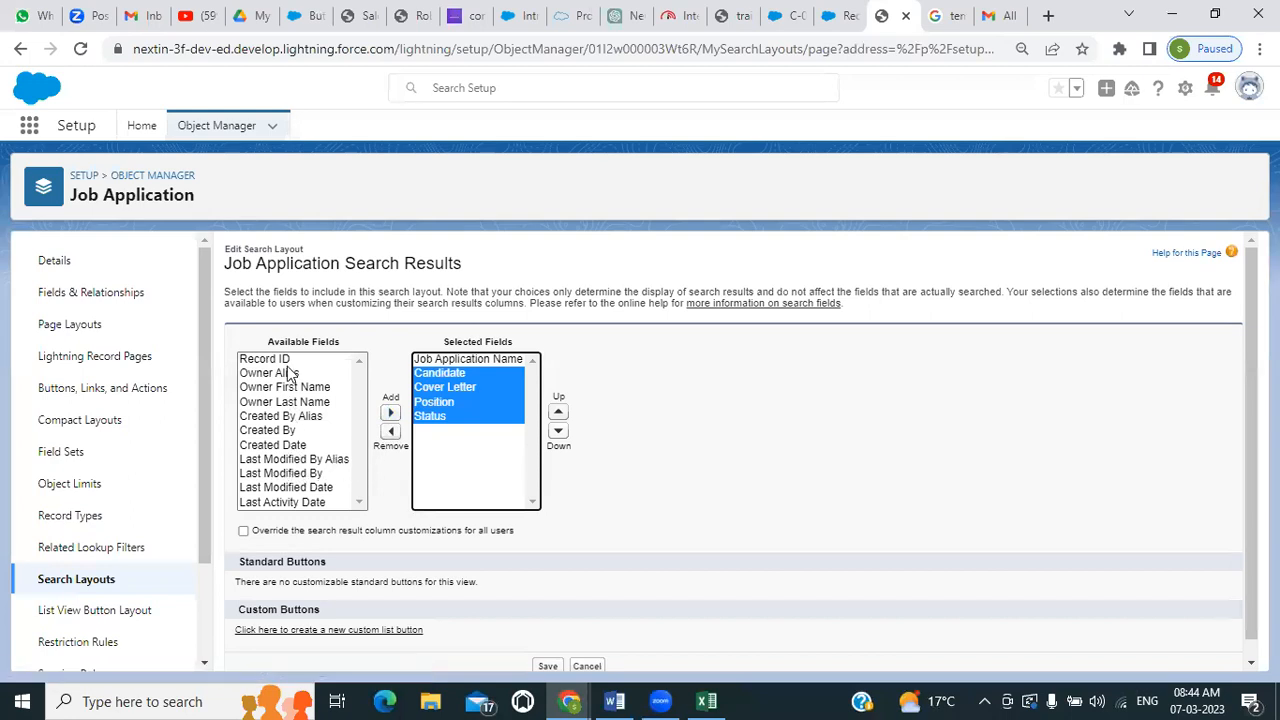
left_click(705, 458)
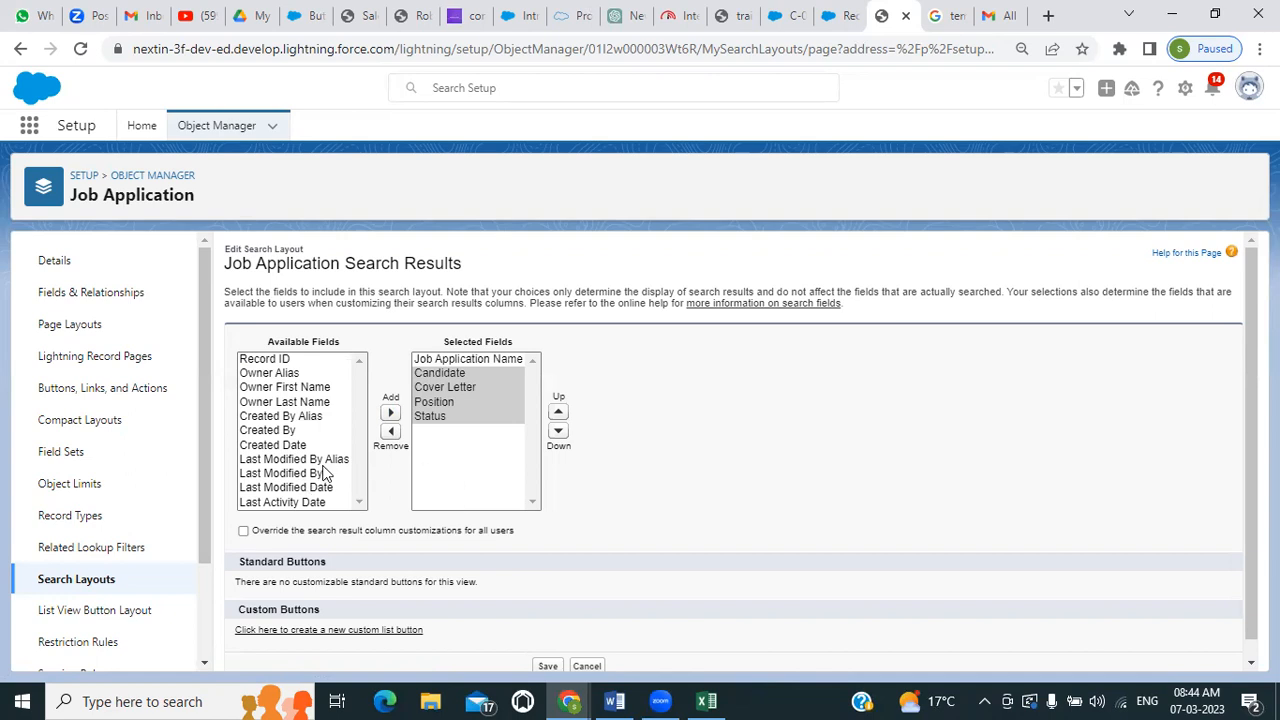
scroll(323, 474, "down", 1)
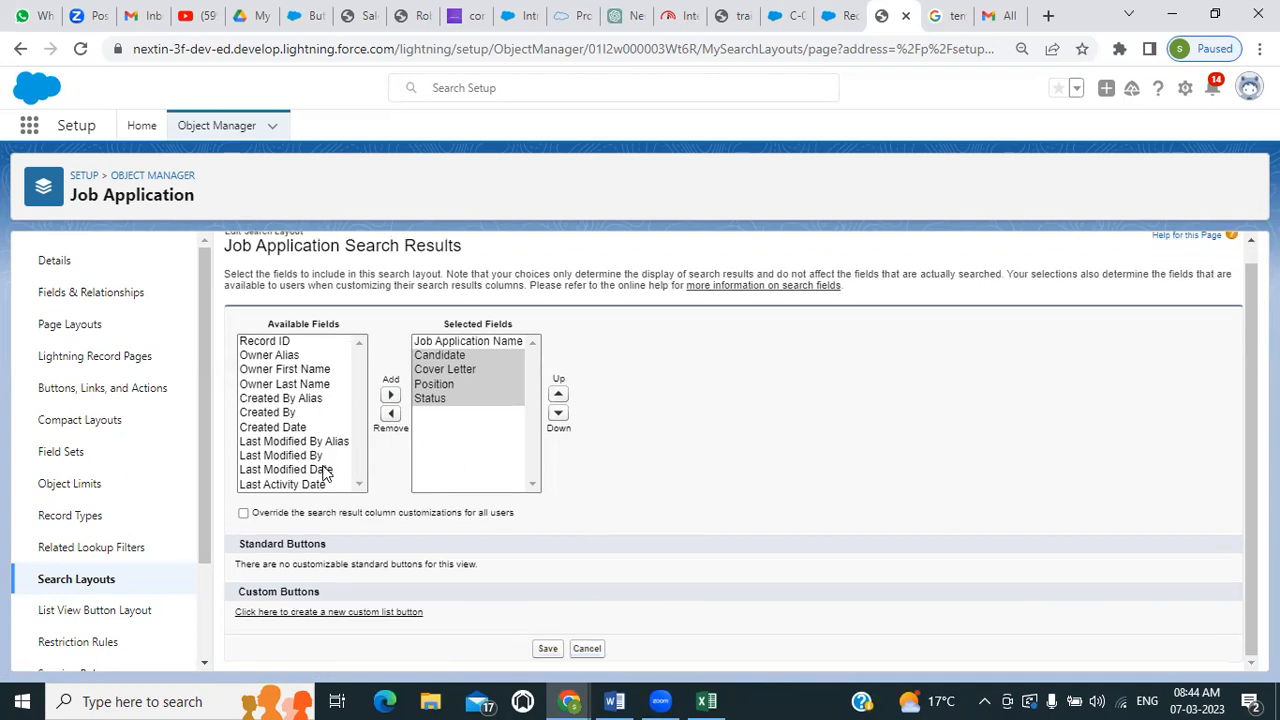
left_click(549, 649)
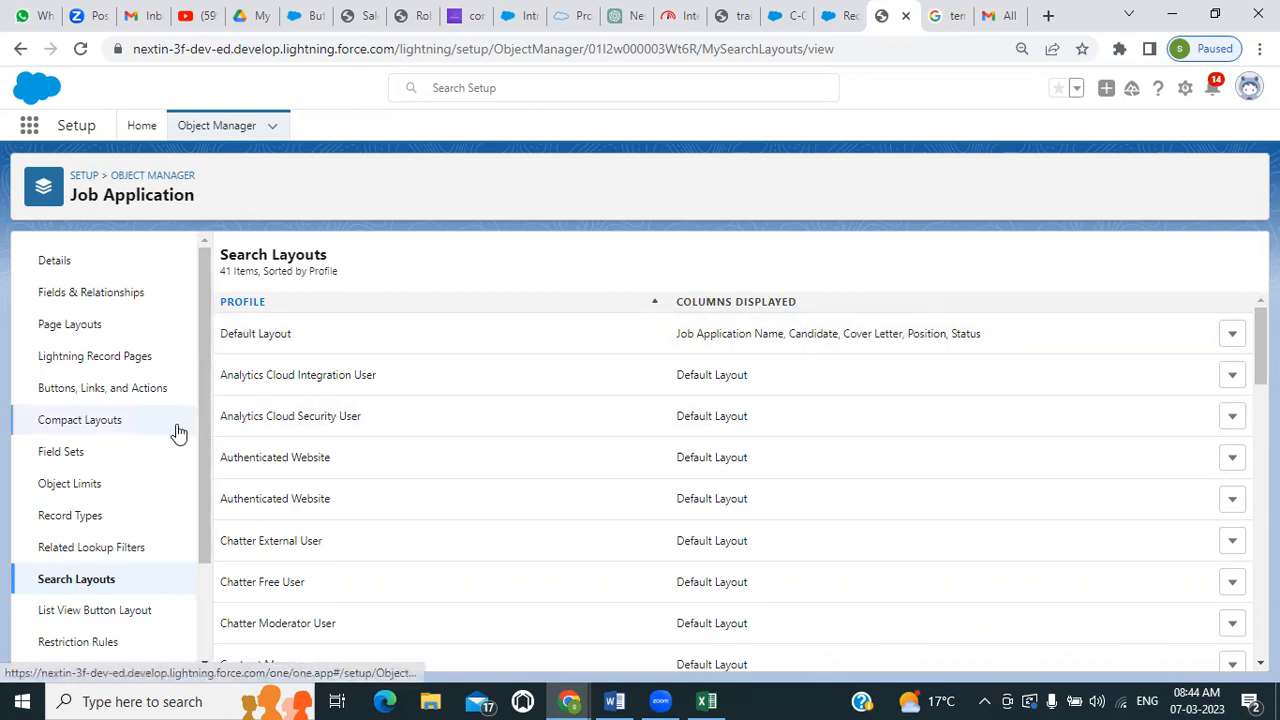
Search the Object Manager for "pos", open the Position object, and open its default search layout for editing
scroll(170, 434, "down", 1)
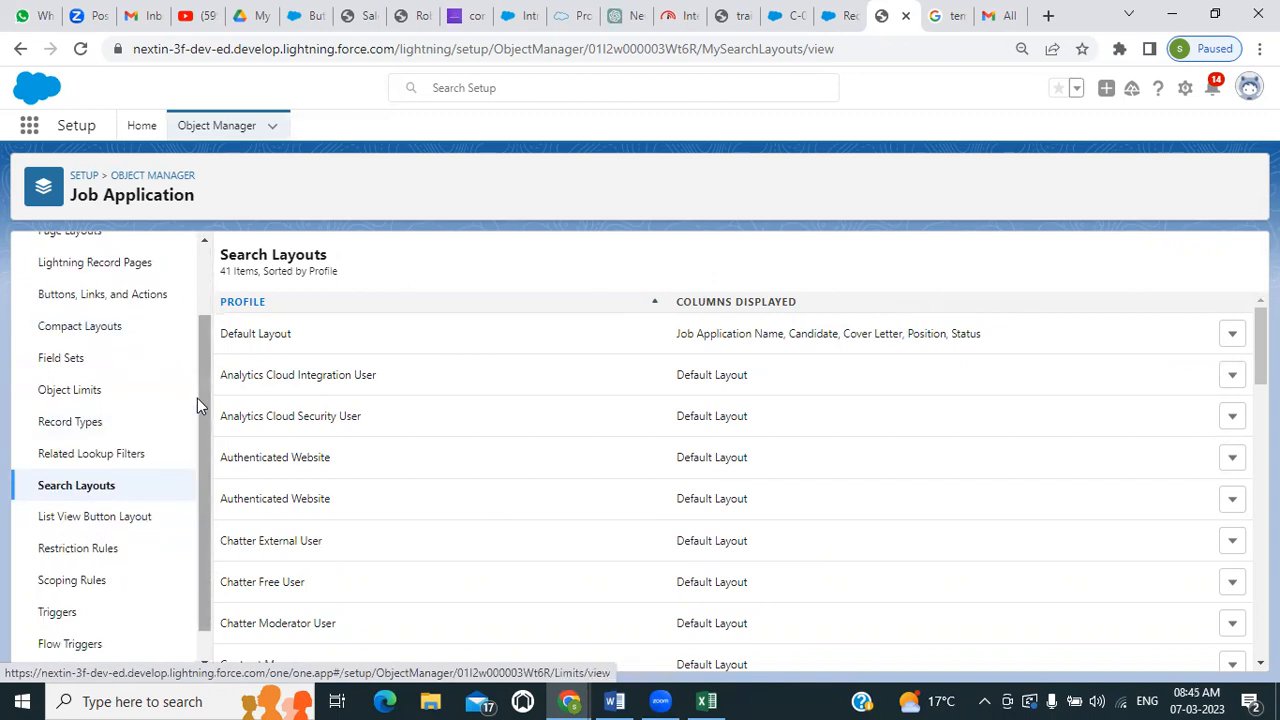
scroll(168, 470, "up", 1)
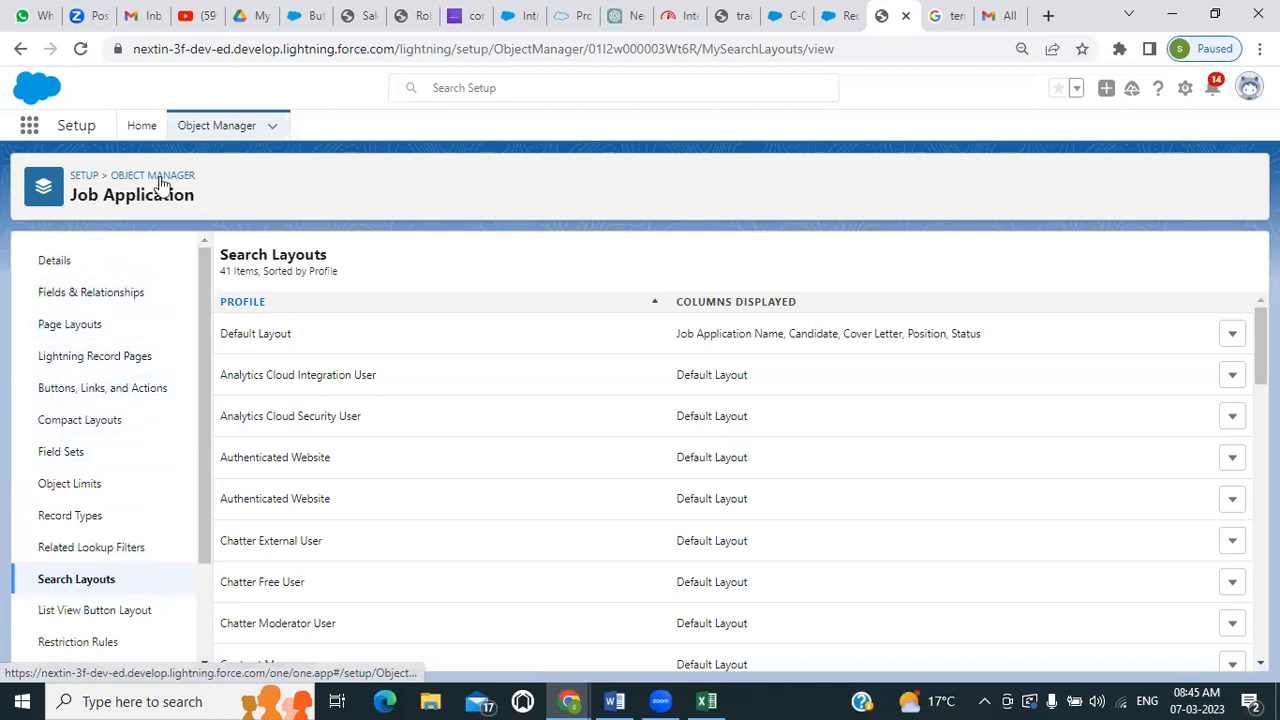
left_click(231, 135)
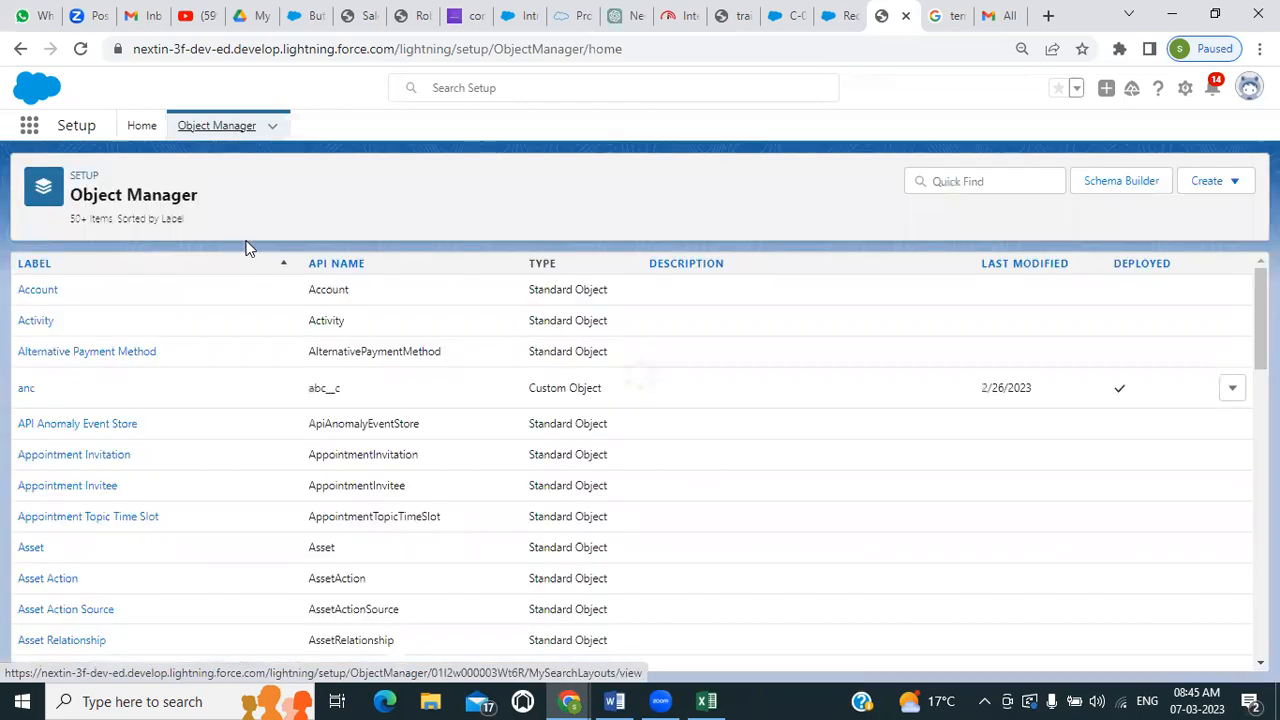
left_click(981, 180)
type("con")
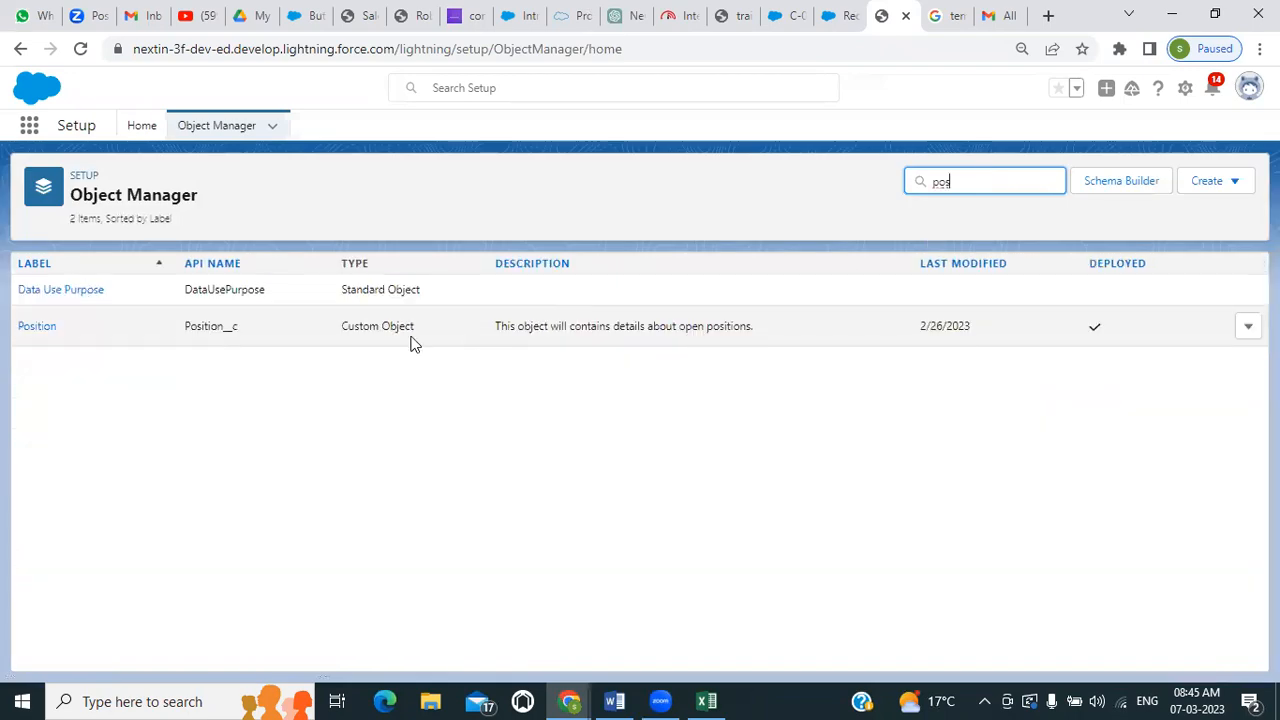
left_click(30, 332)
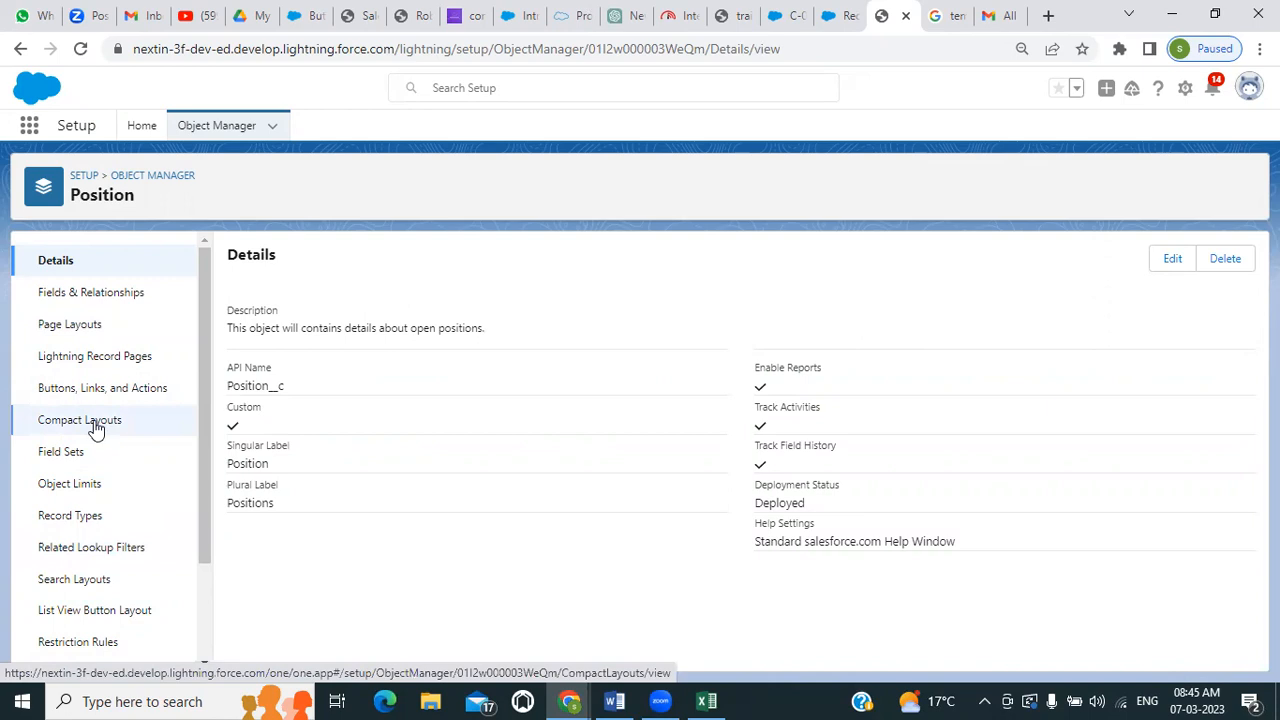
left_click(69, 581)
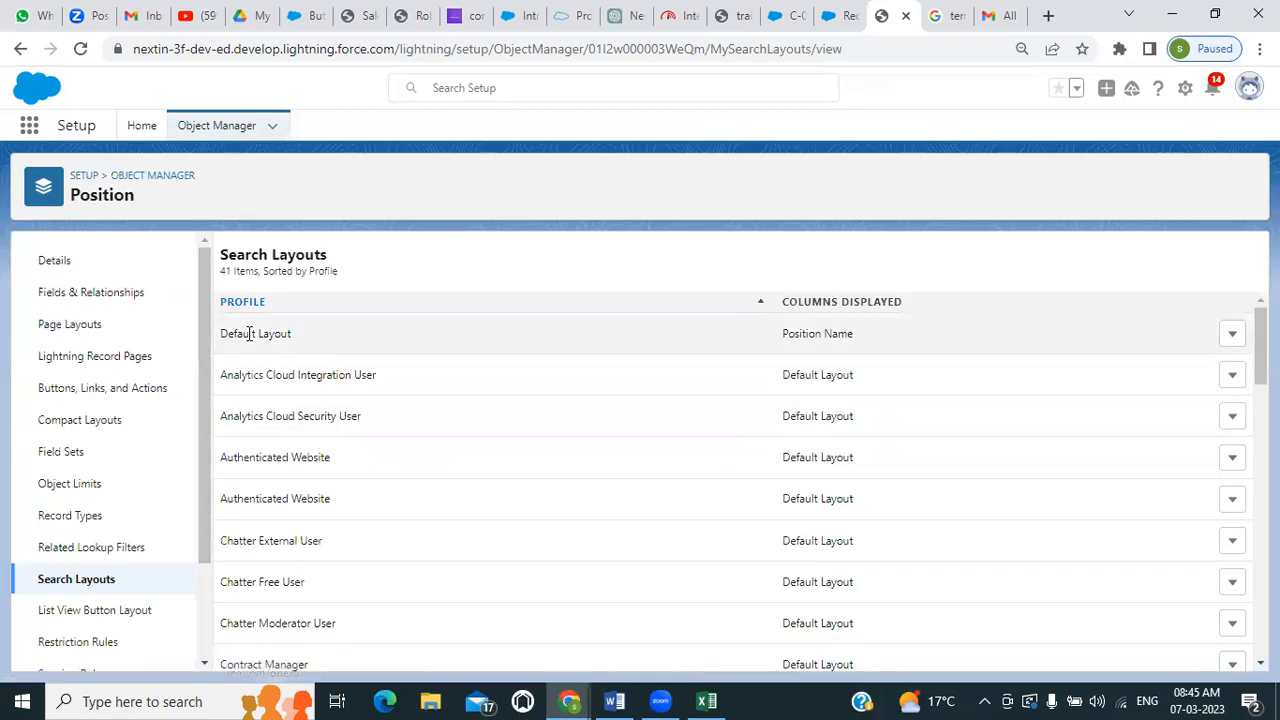
left_click(1232, 335)
left_click(1180, 375)
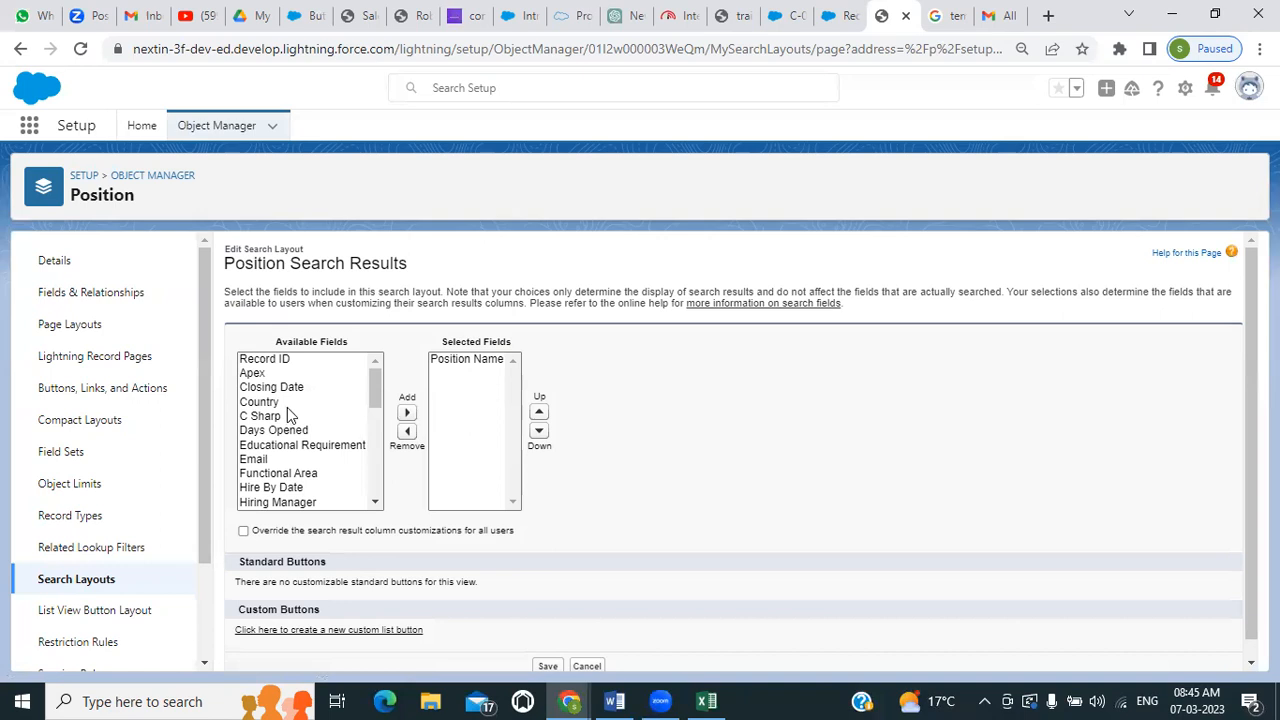
Add Closing Date, Open Date and Status to the selected fields of the Position search layout
scroll(308, 407, "down", 3)
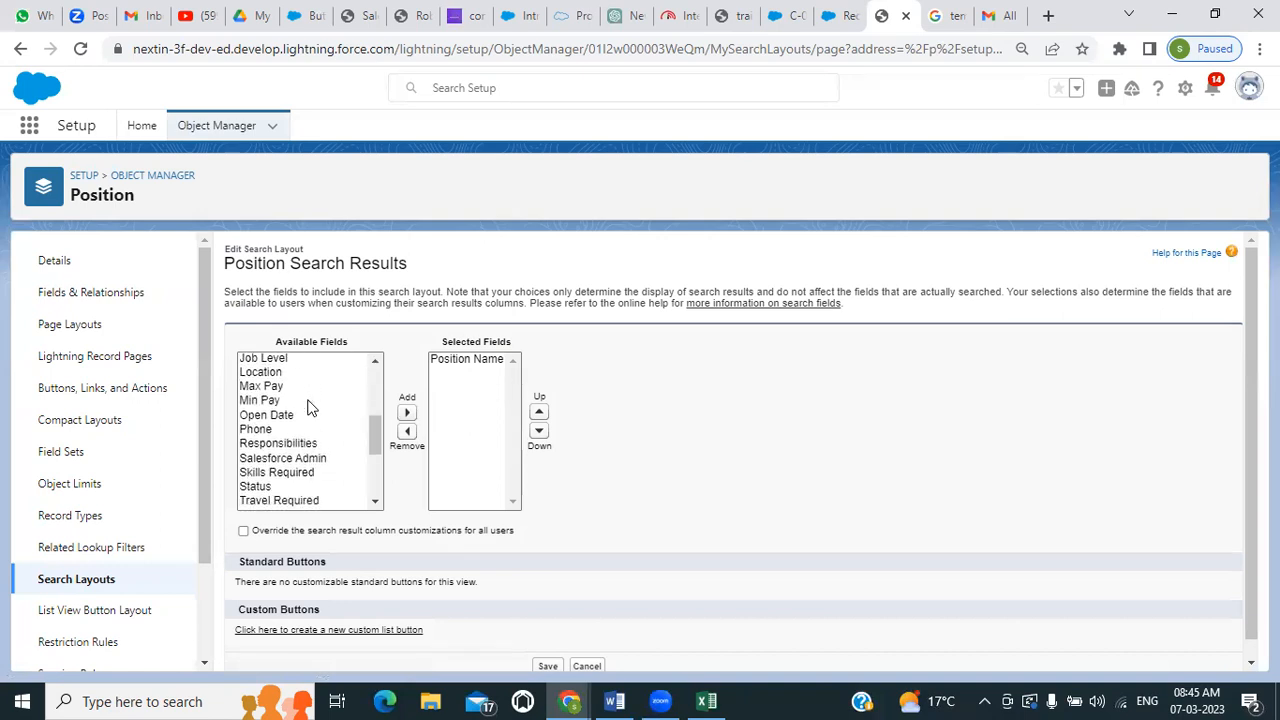
scroll(308, 407, "down", 5)
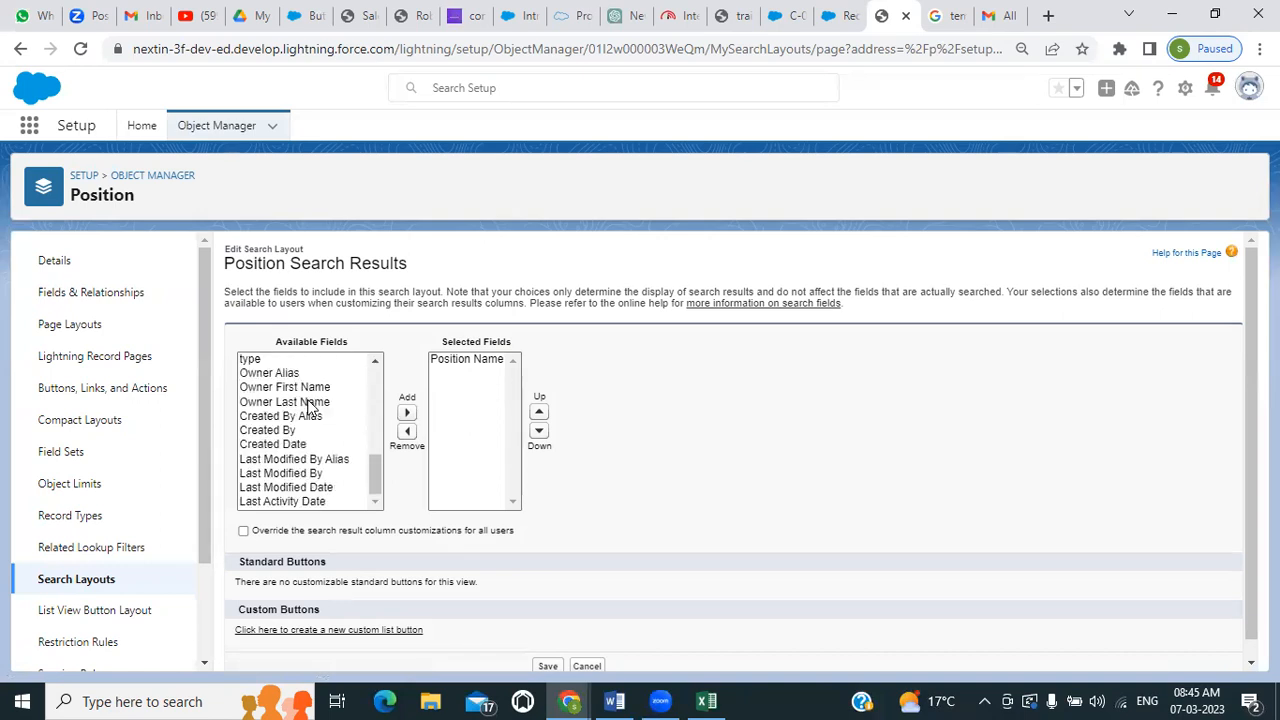
scroll(310, 405, "down", 1)
scroll(308, 407, "up", 9)
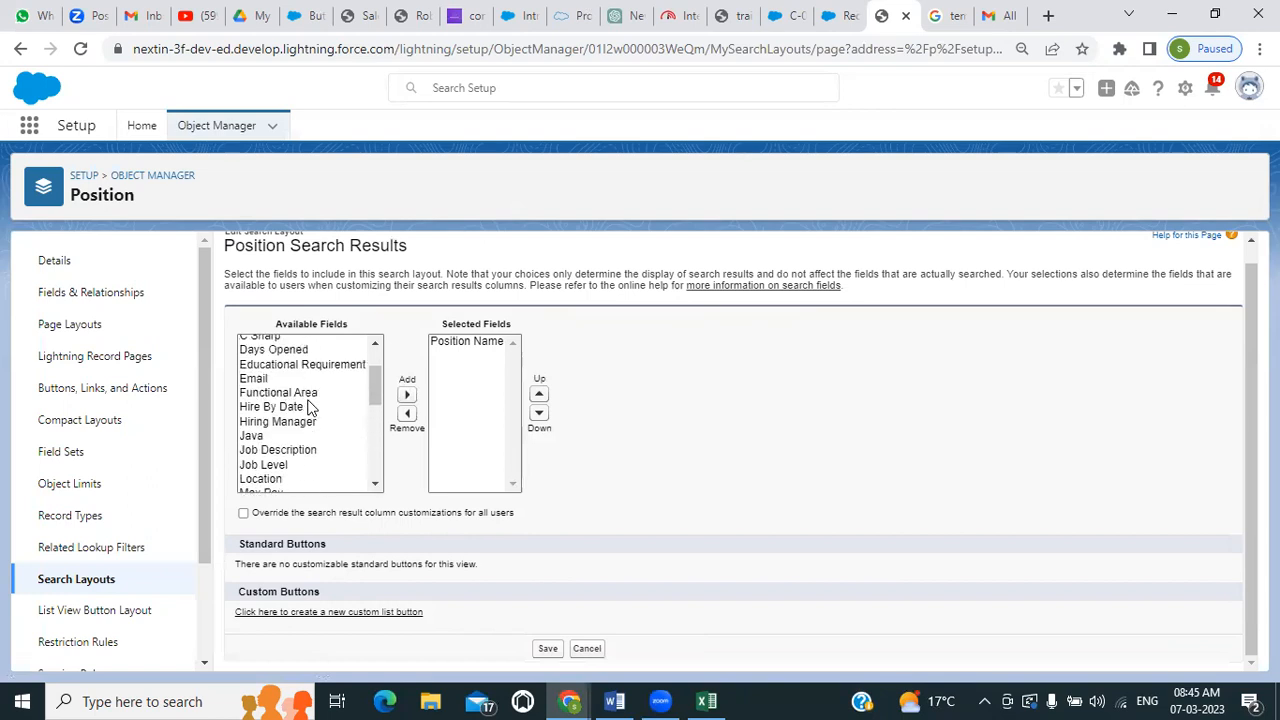
scroll(308, 407, "up", 1)
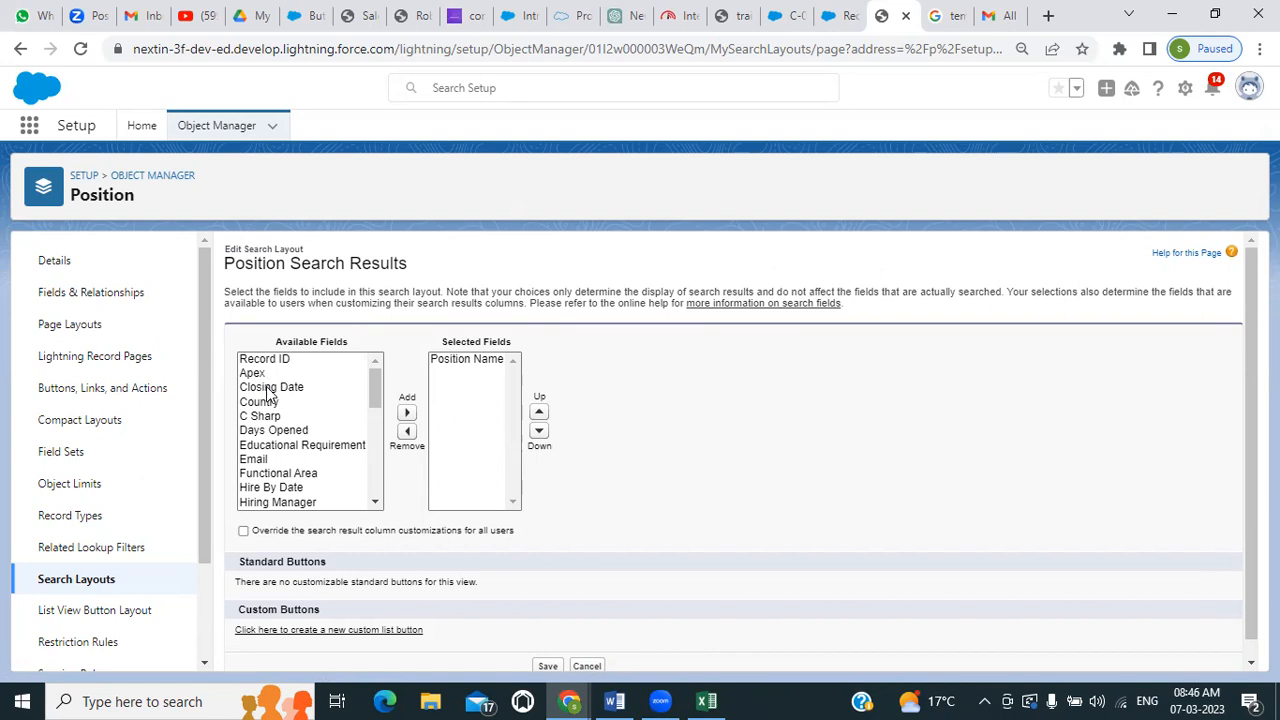
scroll(268, 394, "down", 2)
scroll(268, 394, "down", 2)
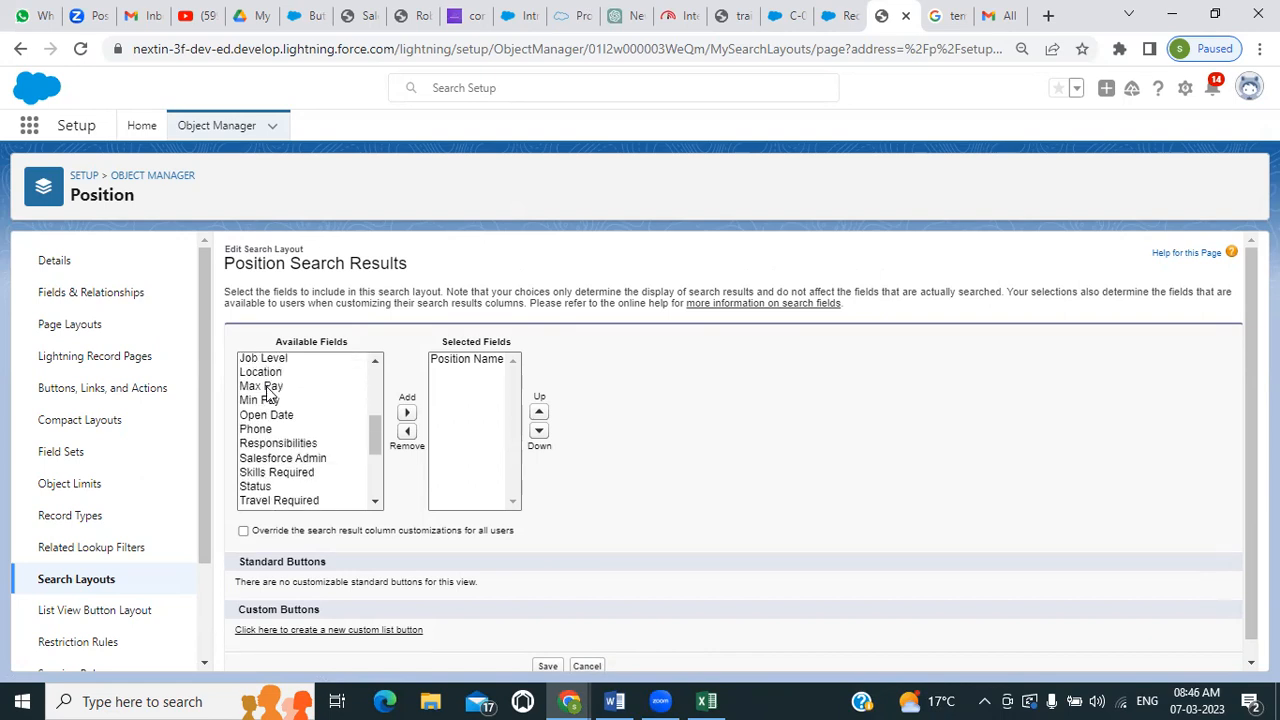
left_click(268, 415)
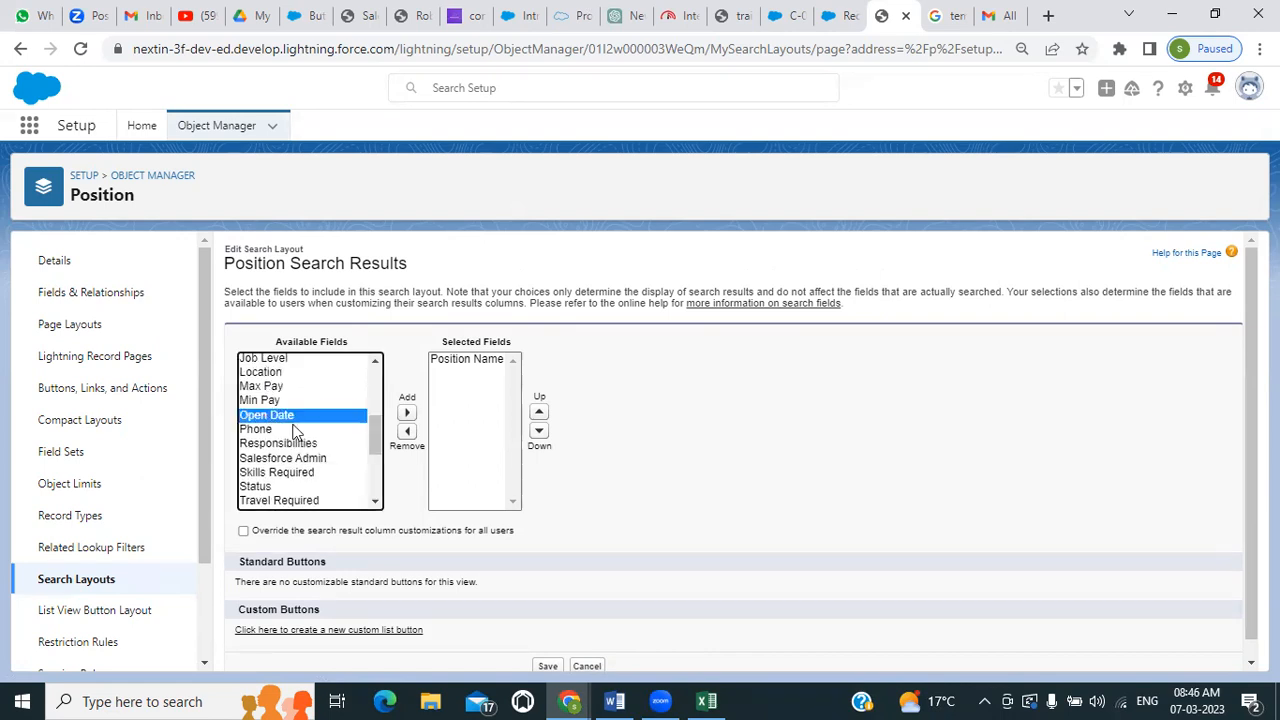
left_click(257, 487, "ctrl")
scroll(313, 437, "up", 3, "ctrl")
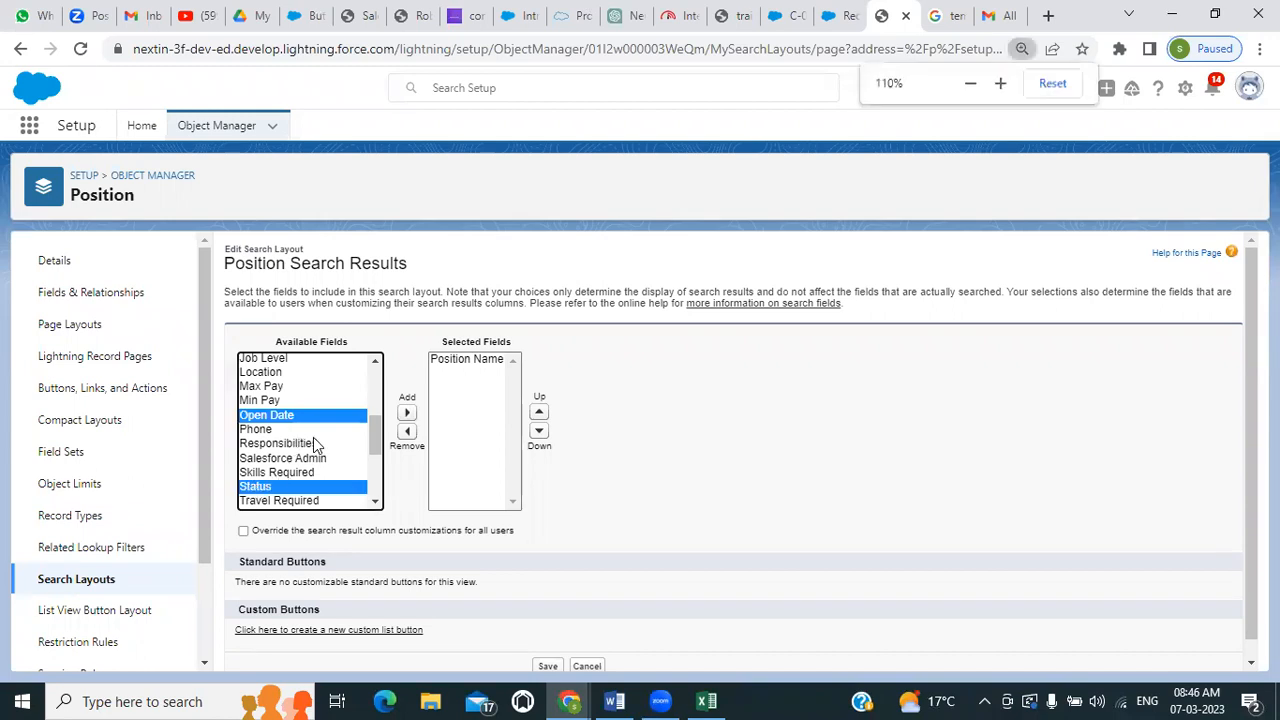
scroll(313, 437, "down", 1, "ctrl")
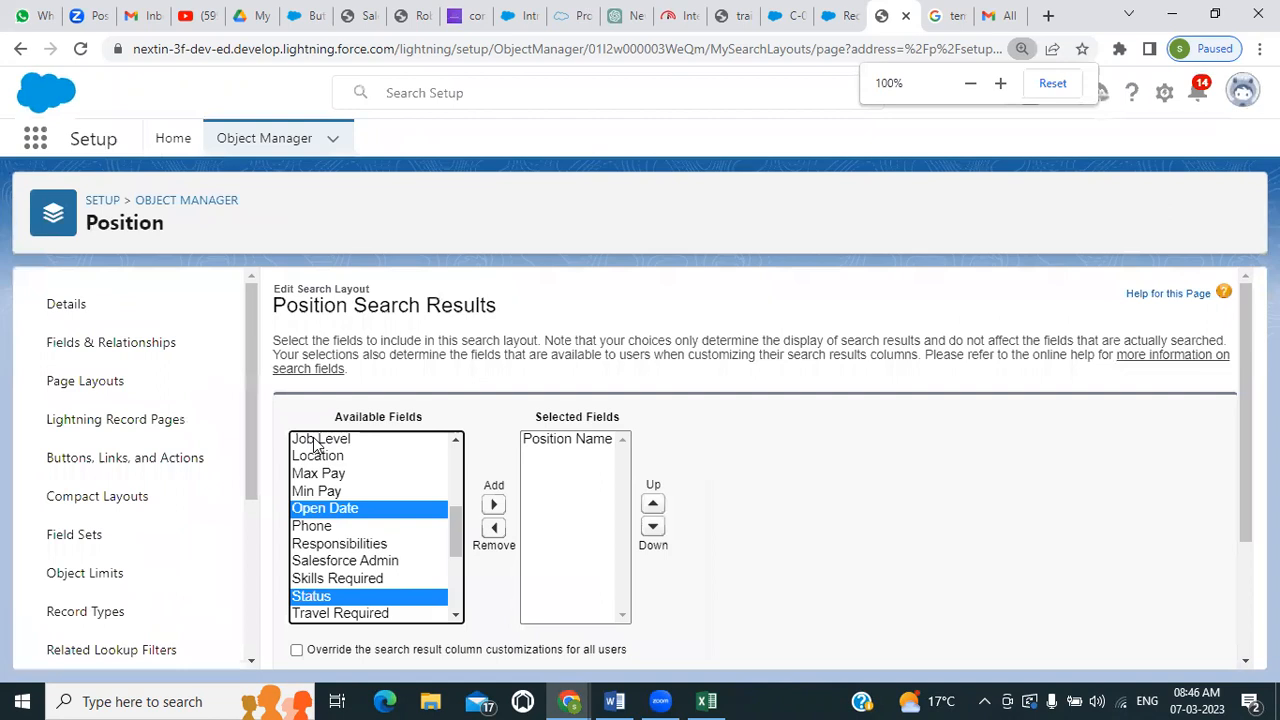
left_click_drag(411, 467, 411, 413)
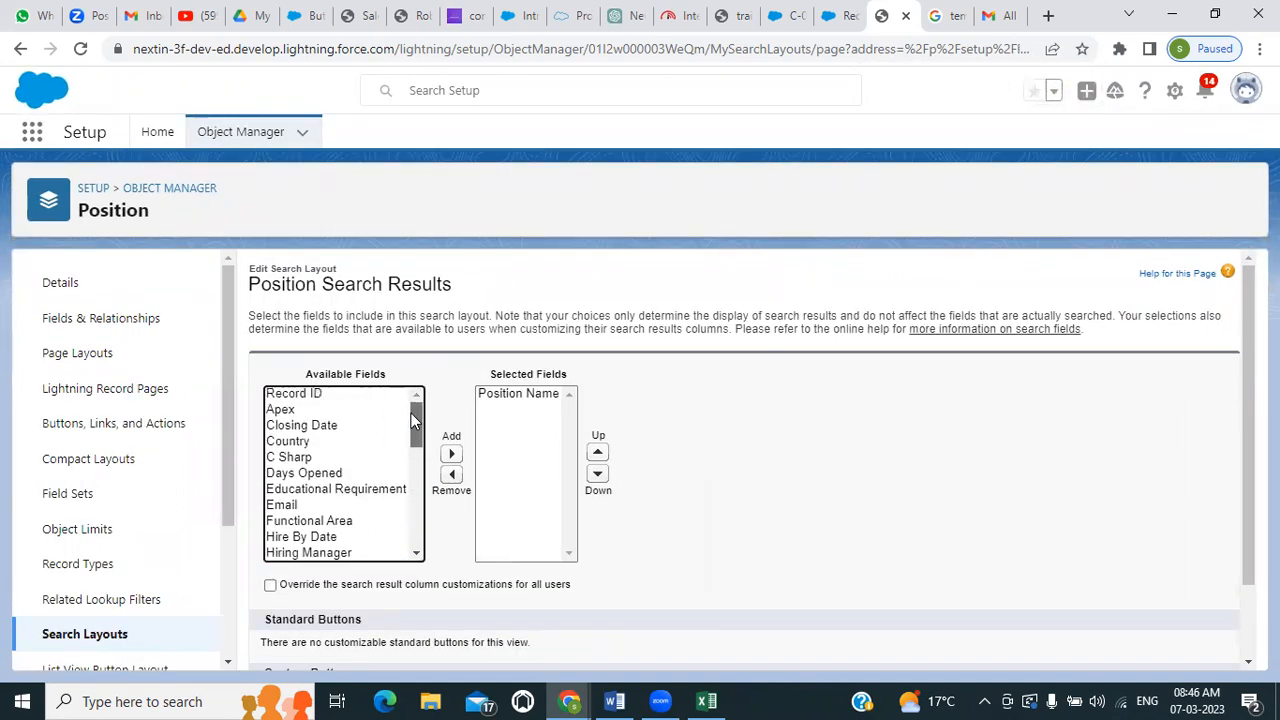
left_click(297, 427)
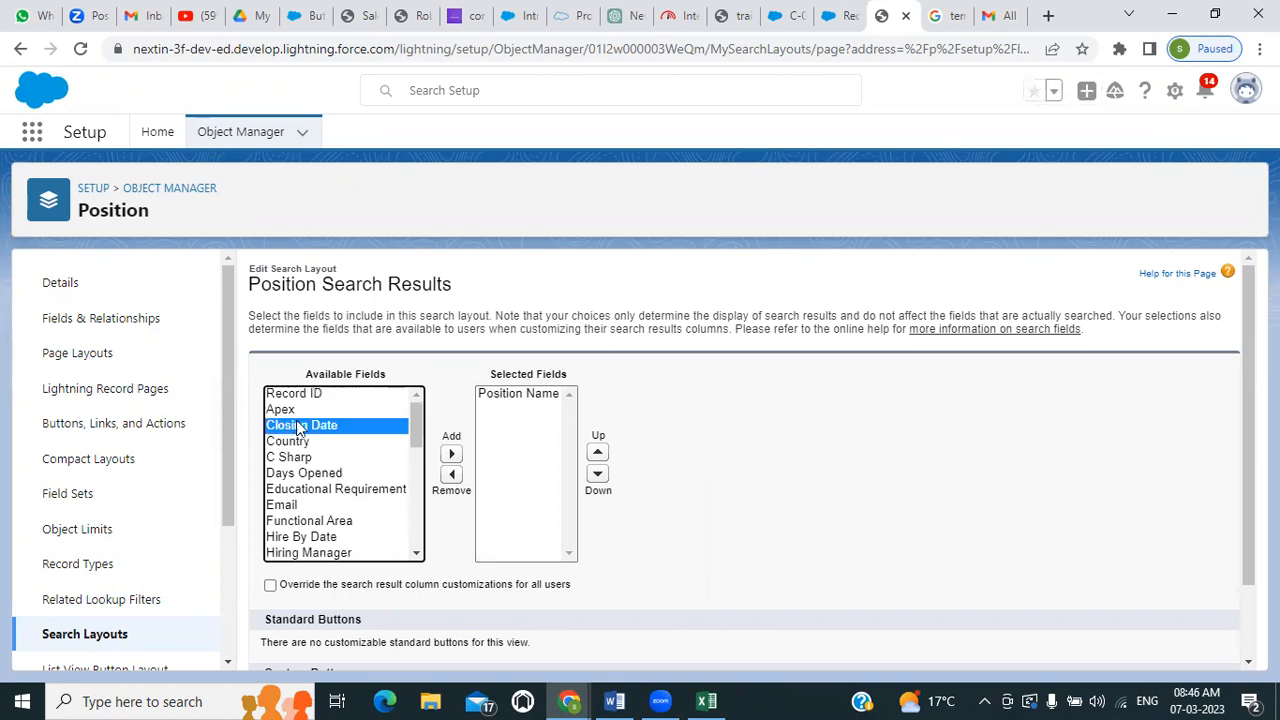
left_click(451, 455)
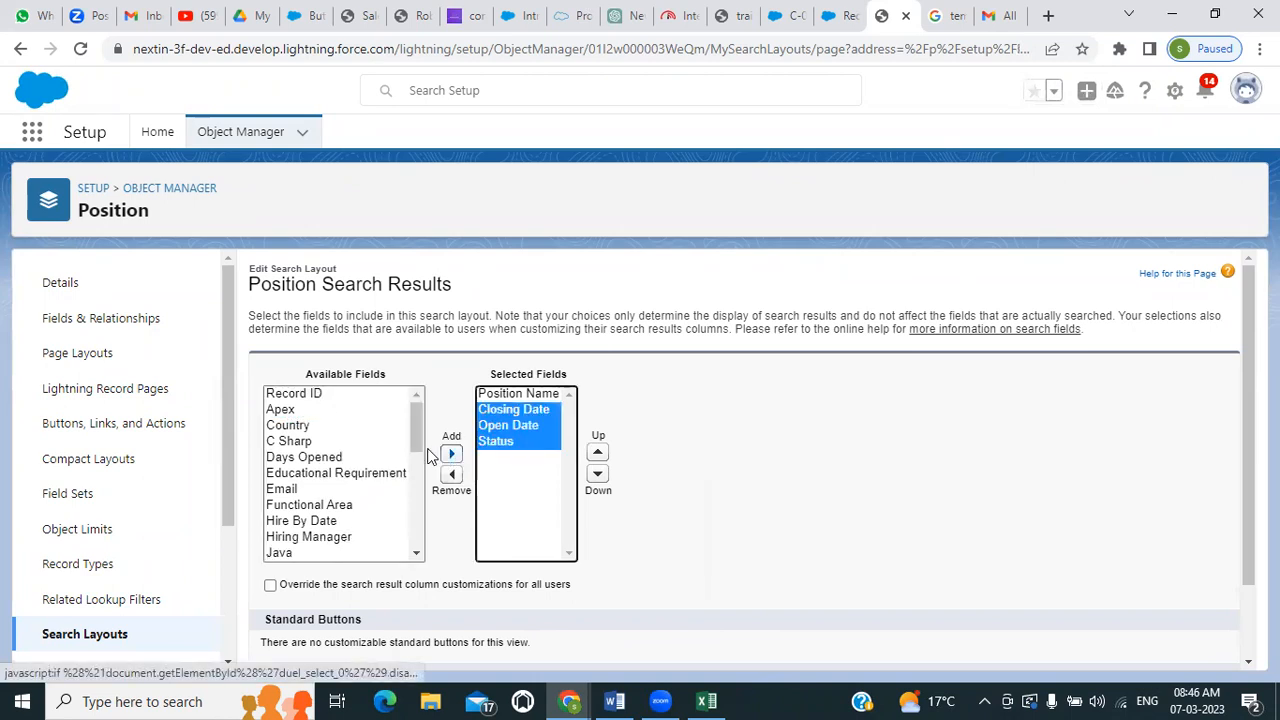
Add Functional Area to the Position search layout's selected fields and save the layout
left_click(304, 507)
left_click(450, 454)
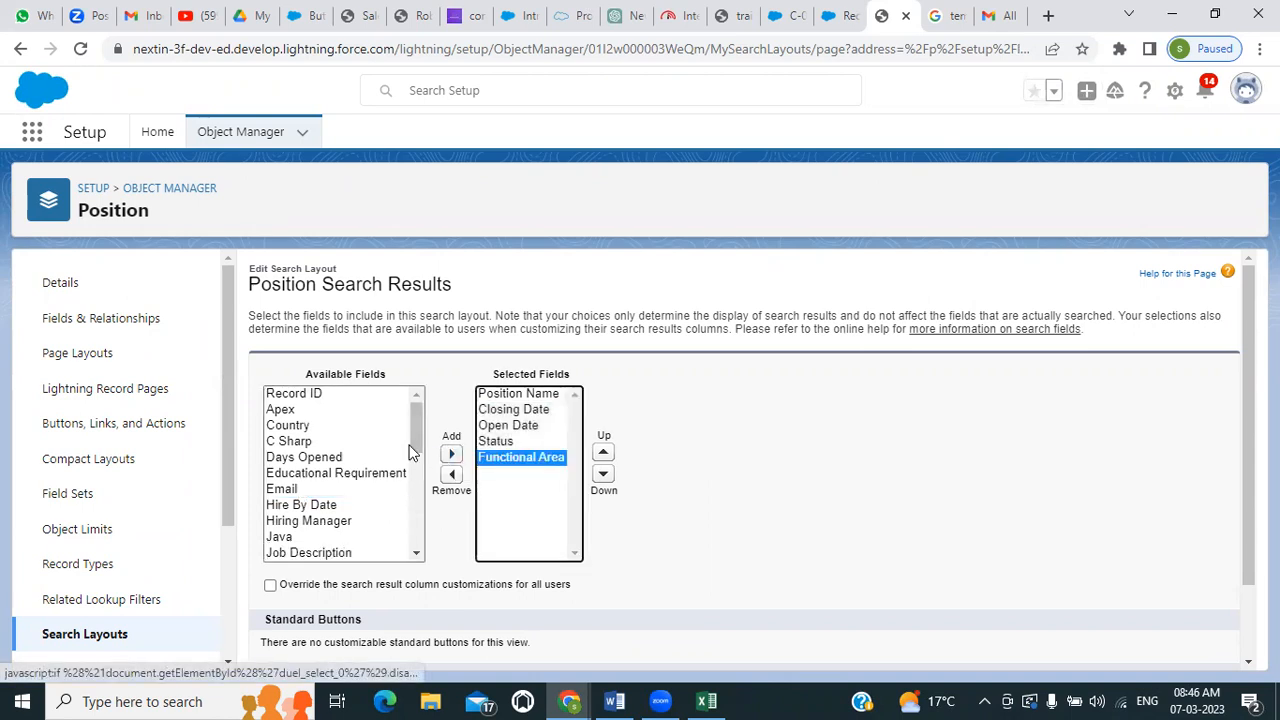
key("ctrl+minus")
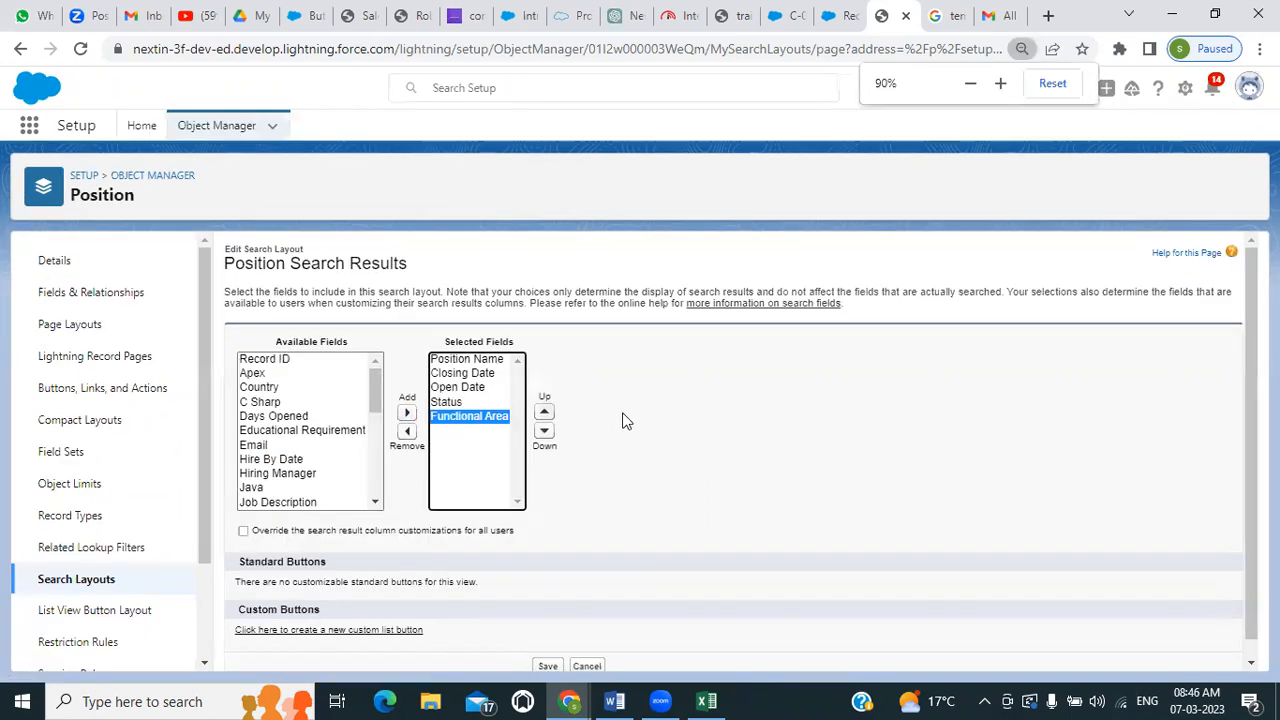
key("ctrl+minus")
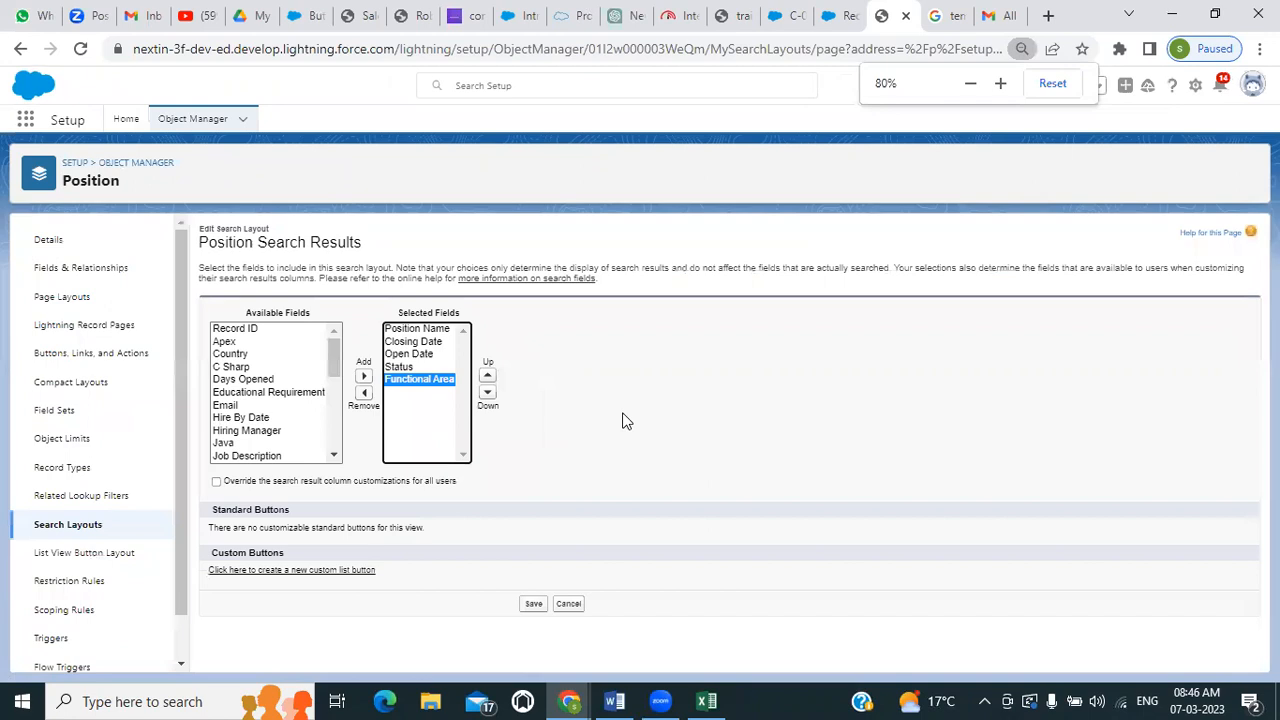
left_click(533, 603)
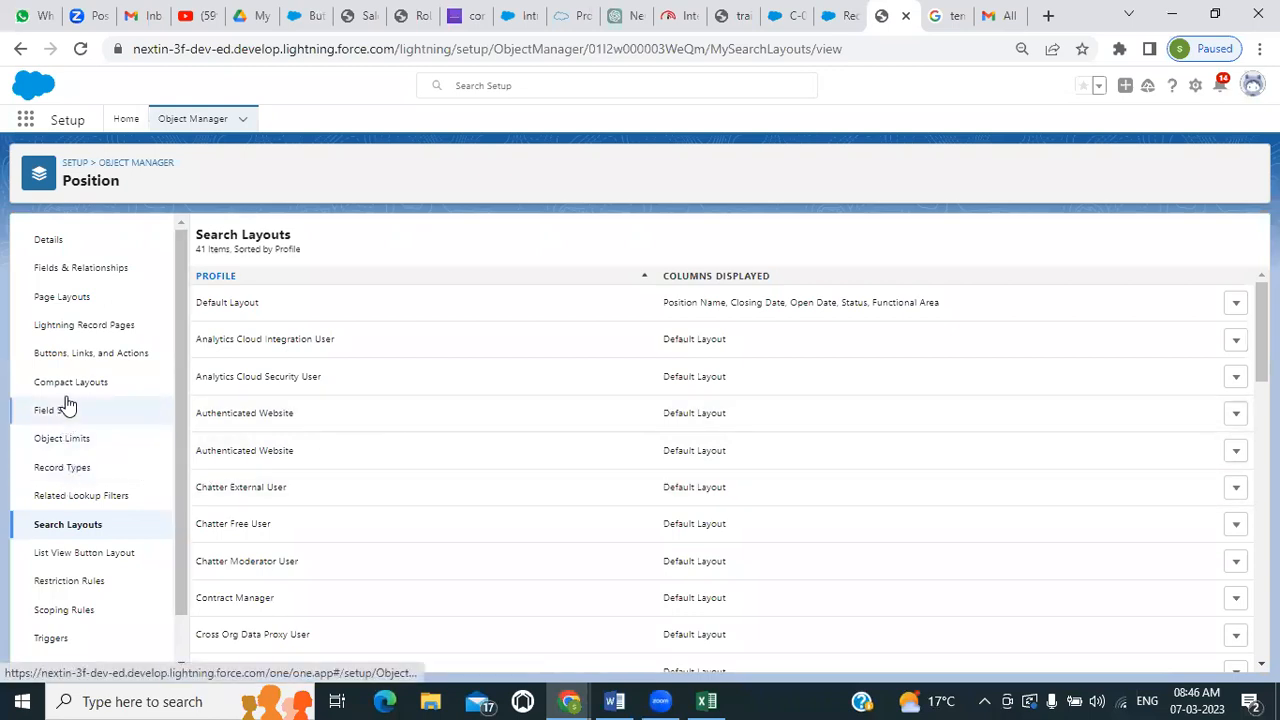
scroll(78, 532, "down", 1)
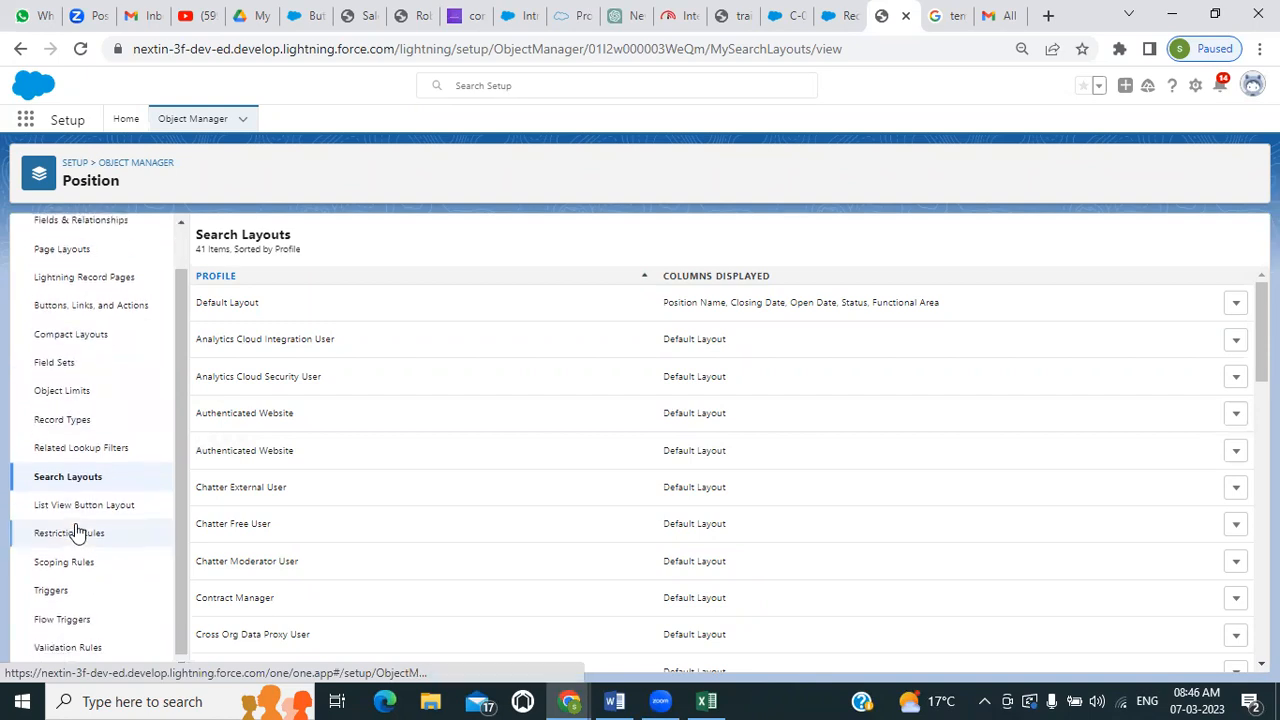
scroll(80, 531, "up", 1)
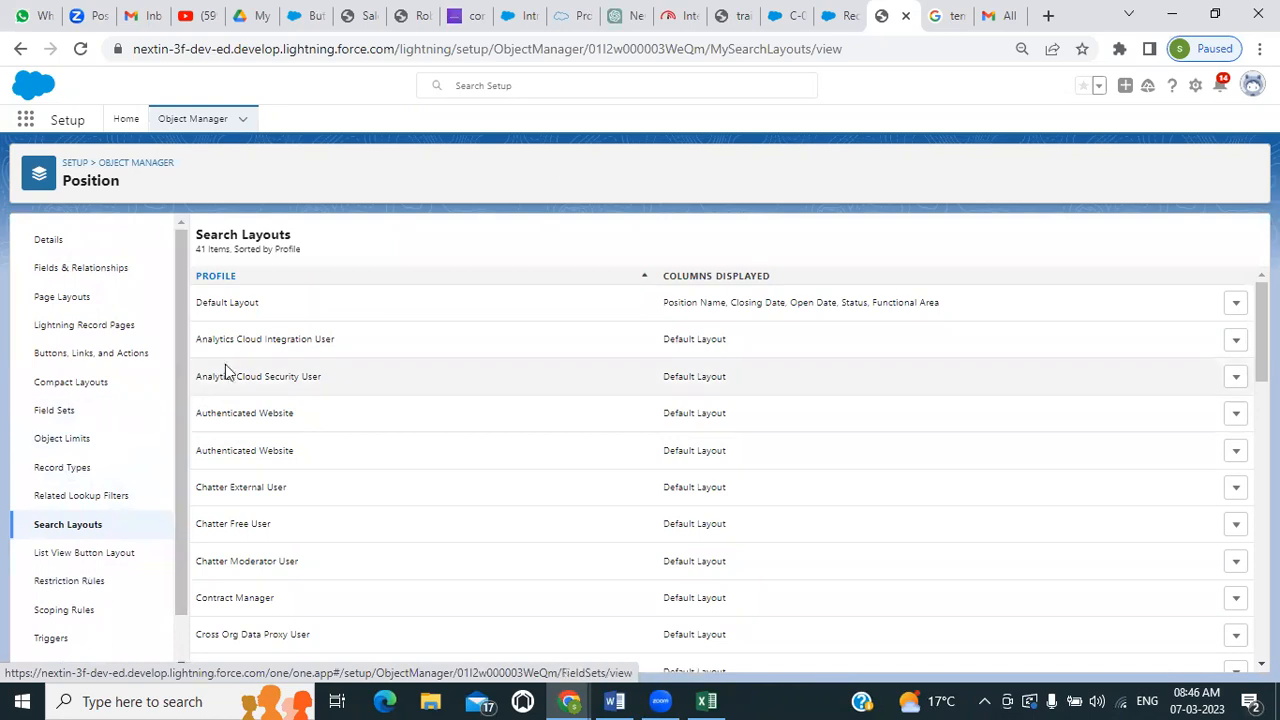
Search the Object Manager for "can", open the Candidate object, and open its default search layout for editing
left_click(193, 117)
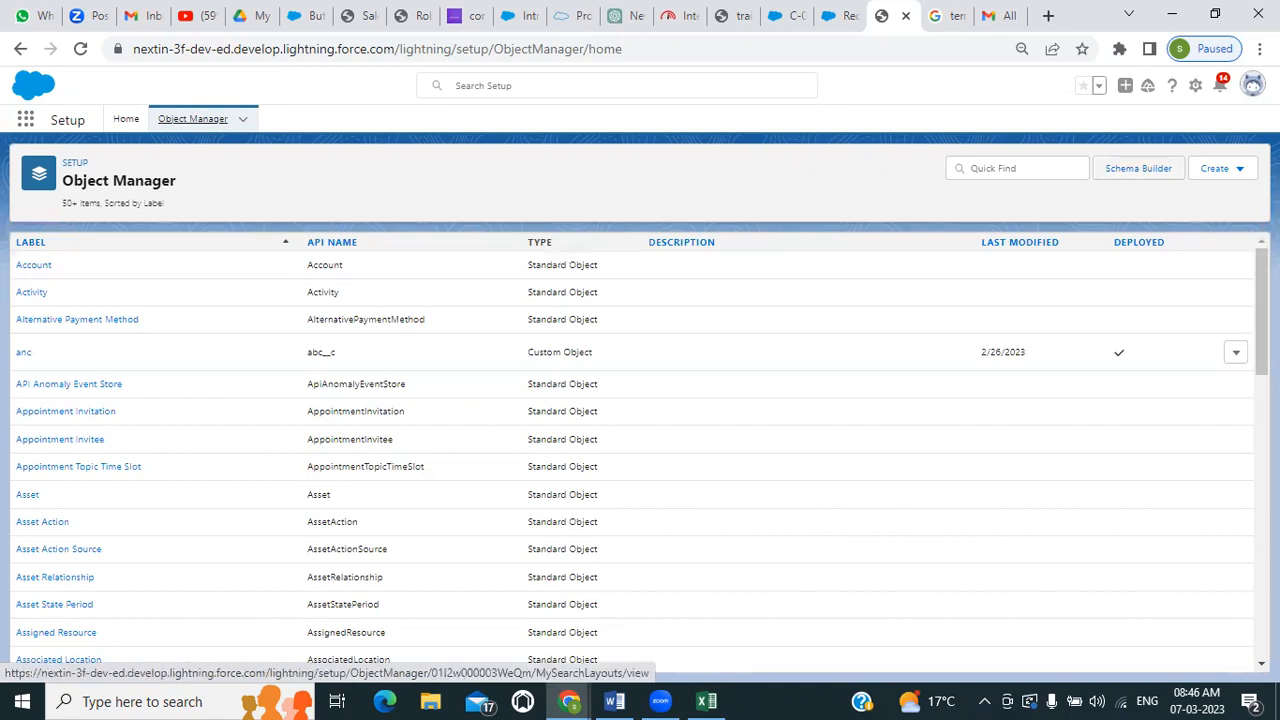
left_click(1024, 167)
type("can")
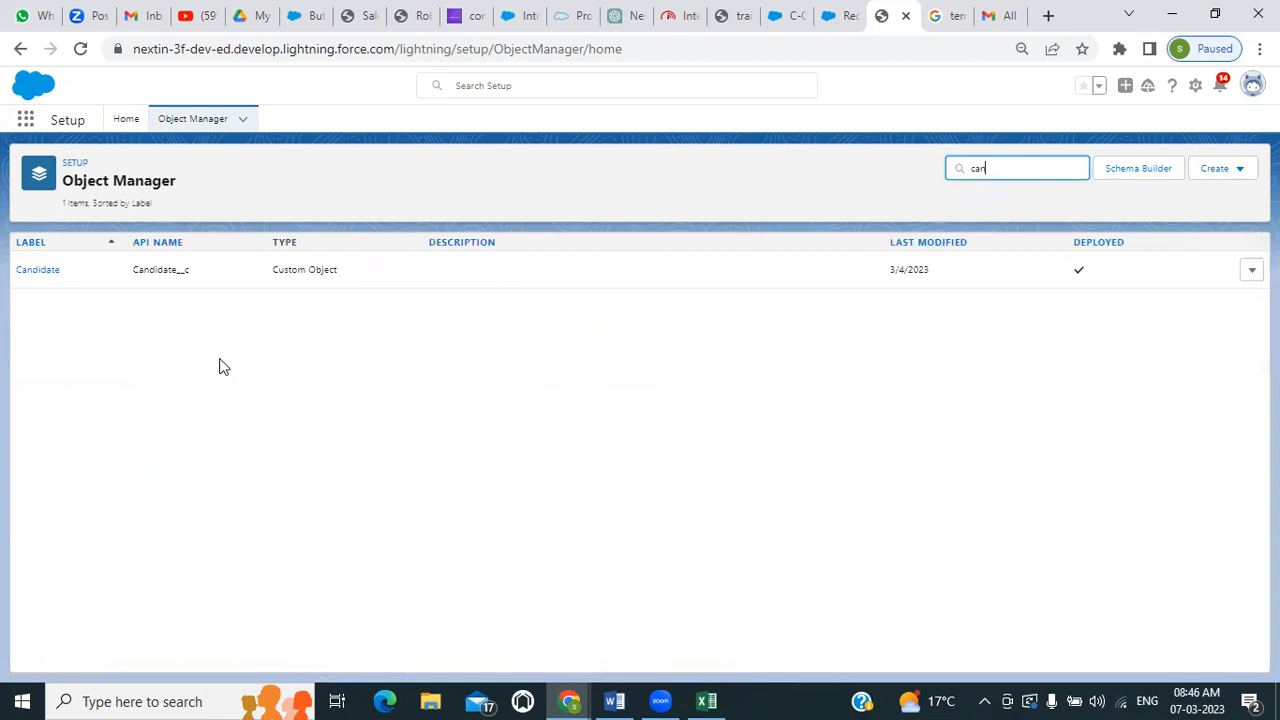
left_click(33, 275)
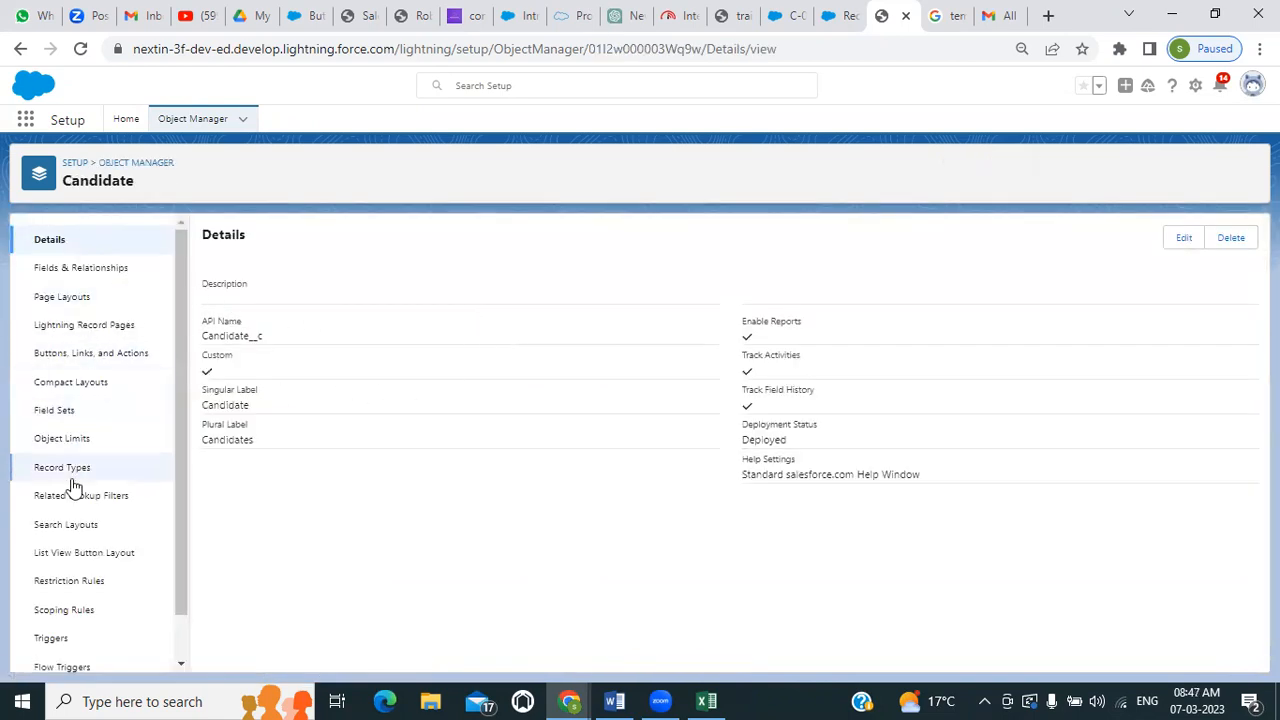
left_click(123, 526)
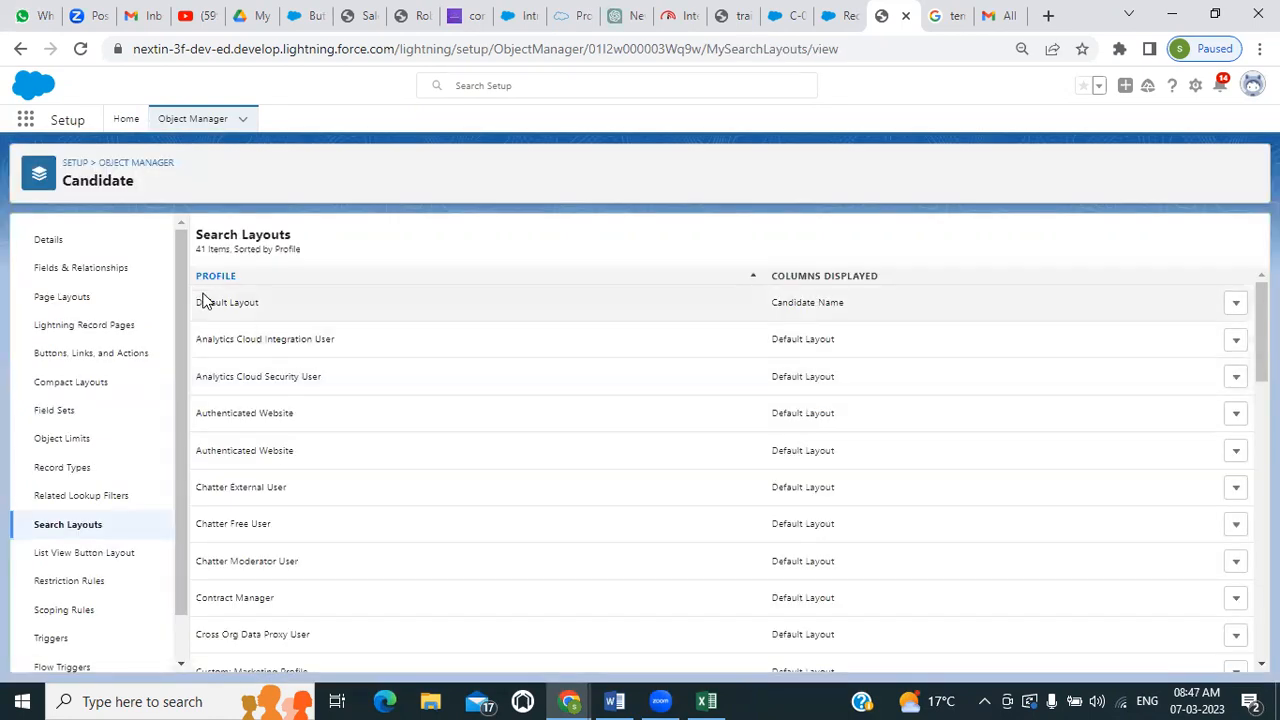
left_click(1237, 302)
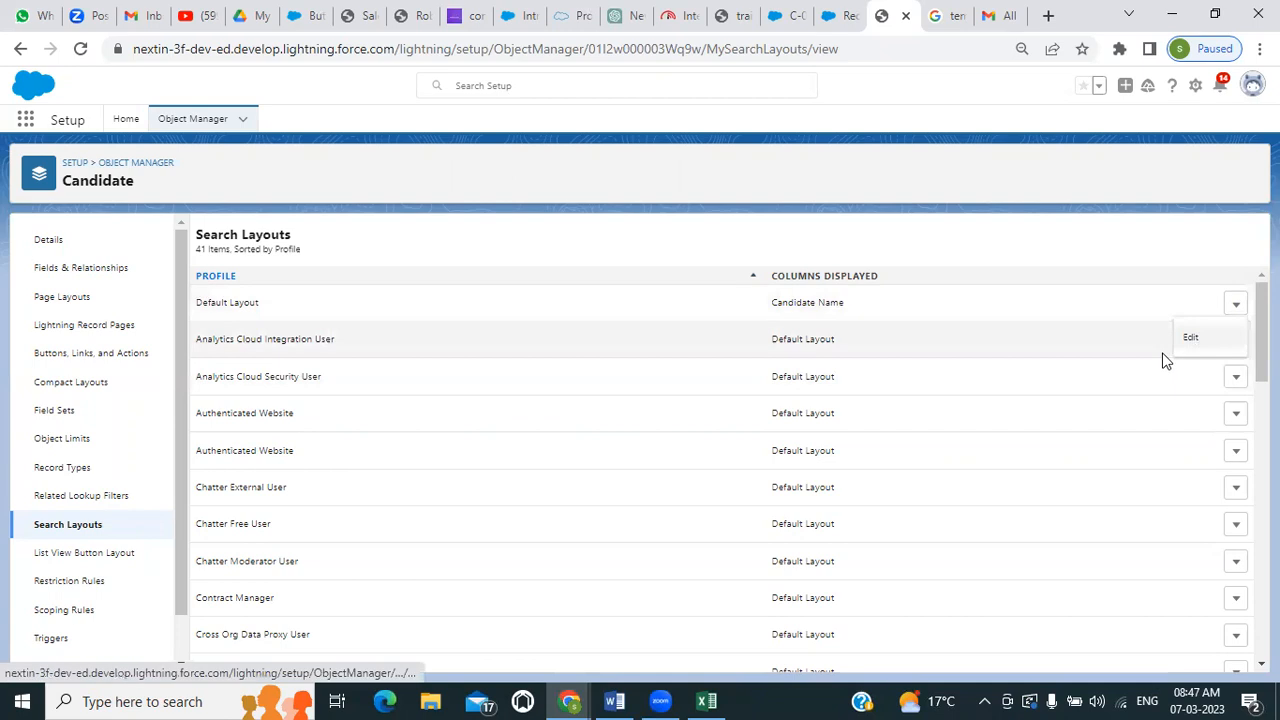
left_click(1190, 342)
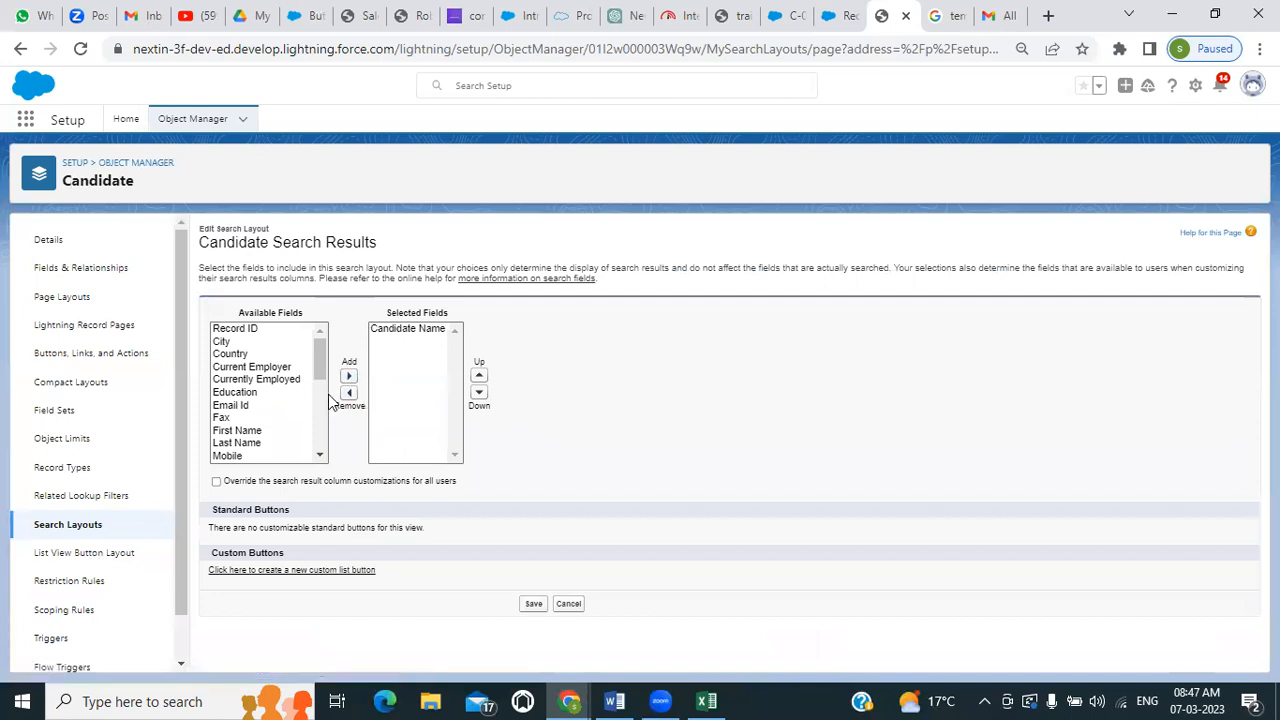
Add First Name and Last Name to the selected fields of the Candidate search layout
key("ctrl+plus")
key("ctrl+plus")
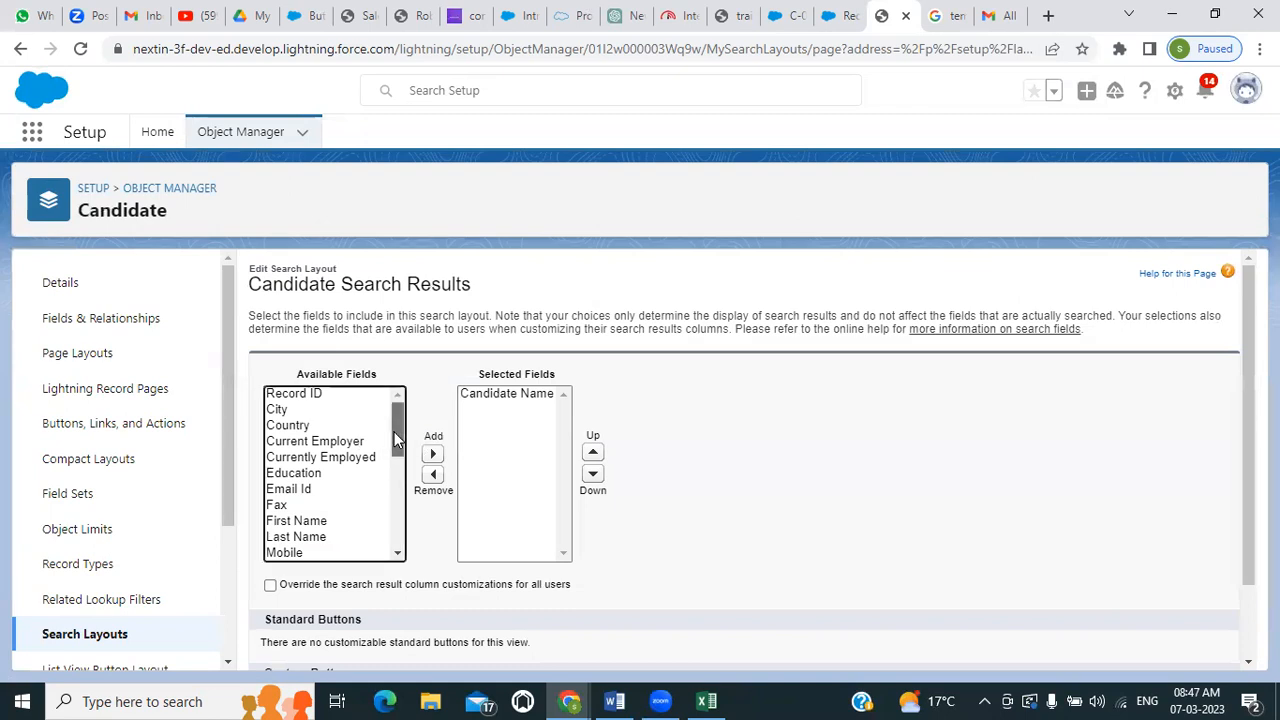
mouse_move(394, 435)
left_mouse_down()
mouse_move(392, 480)
mouse_move(397, 420)
left_mouse_up()
left_click(290, 521)
left_click(287, 538, "shift")
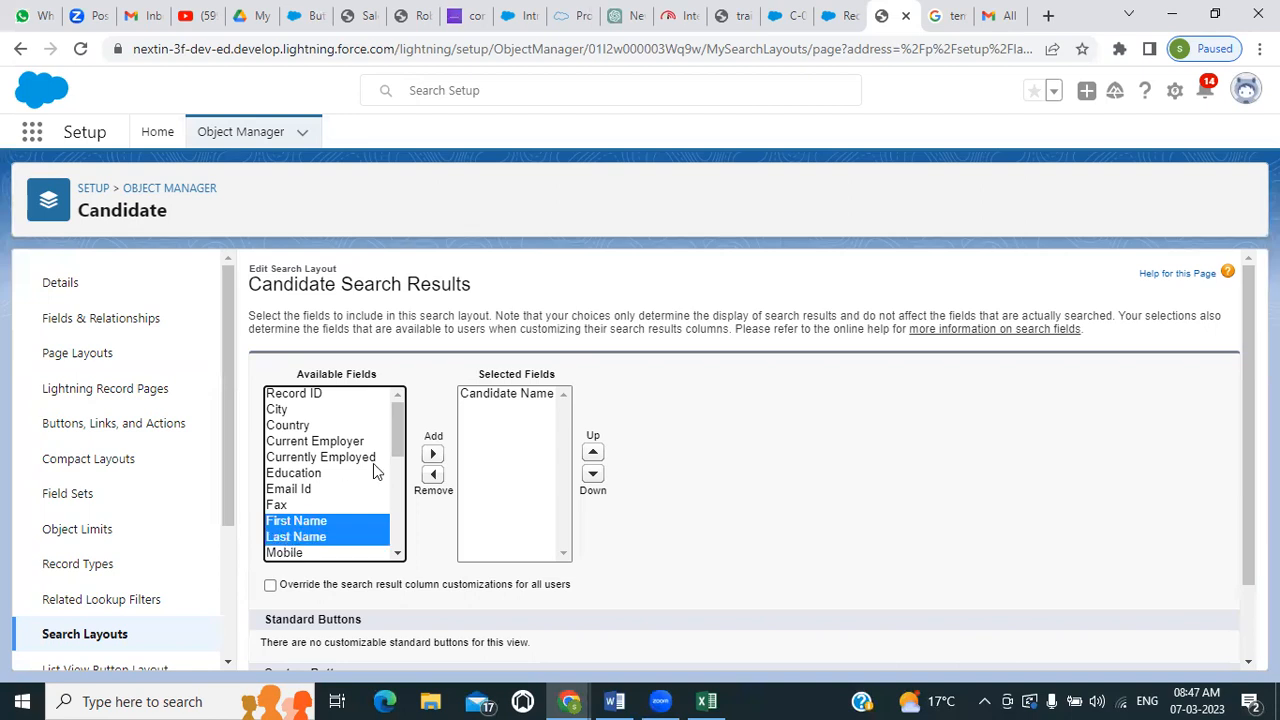
left_click(432, 454)
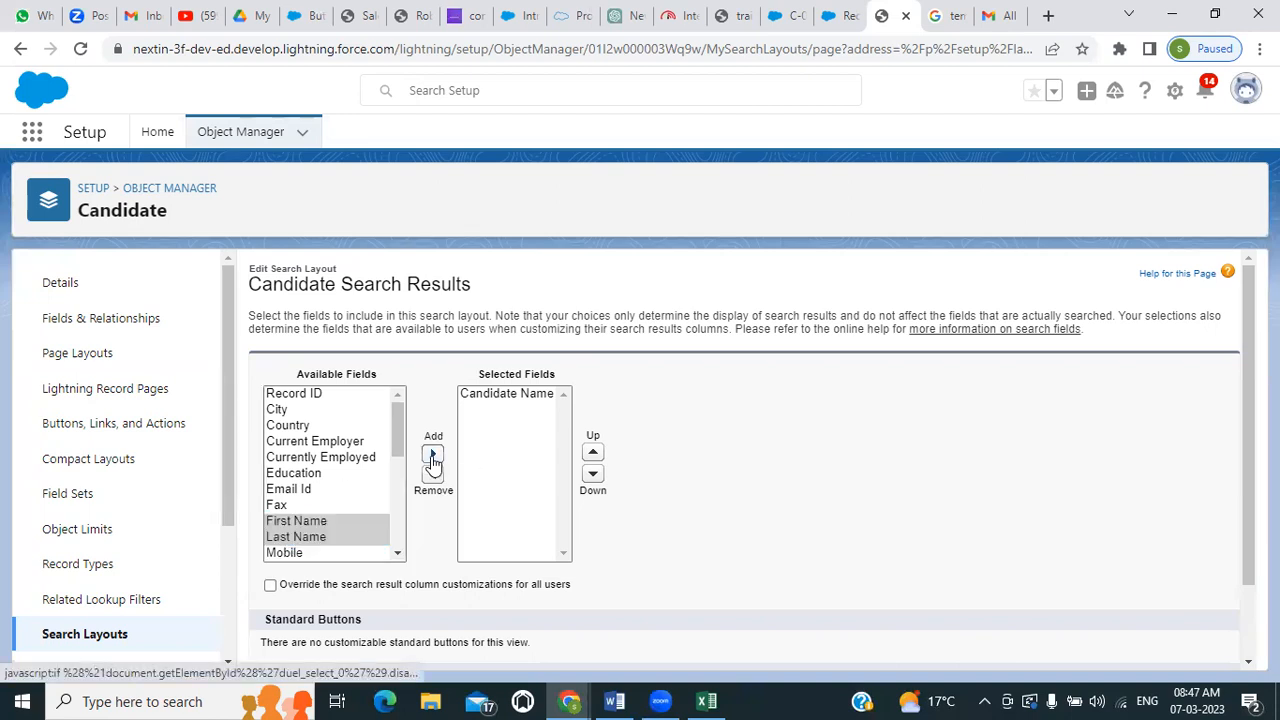
Add Email Id and Mobile to the Candidate search layout's selected fields and save the layout
left_click(301, 492)
left_click(298, 537, "ctrl")
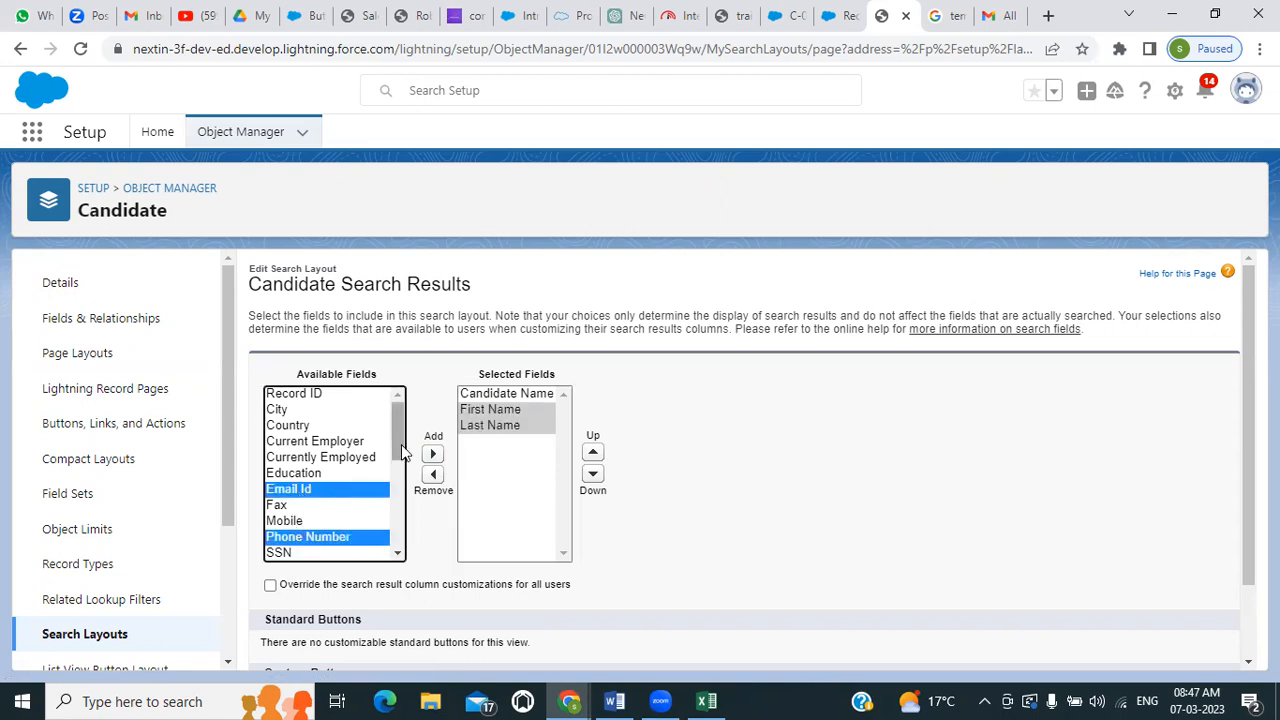
left_click(298, 522)
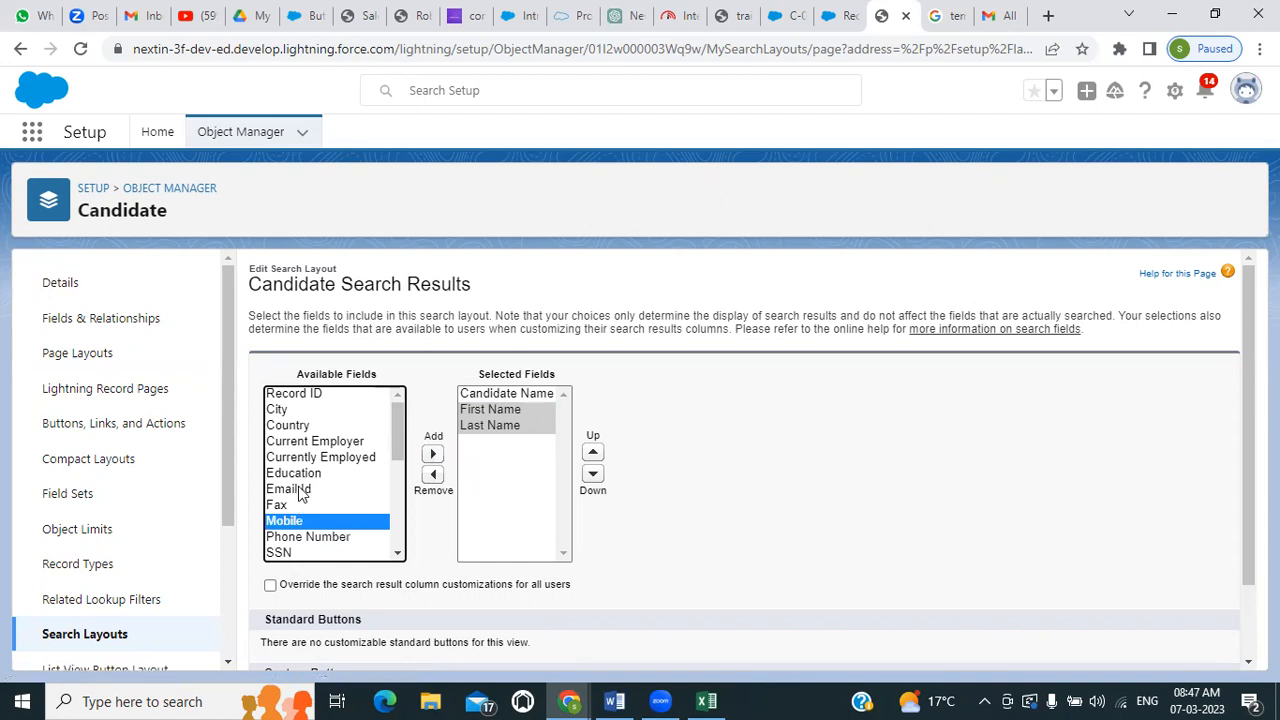
left_click(300, 489)
left_click(290, 522, "ctrl")
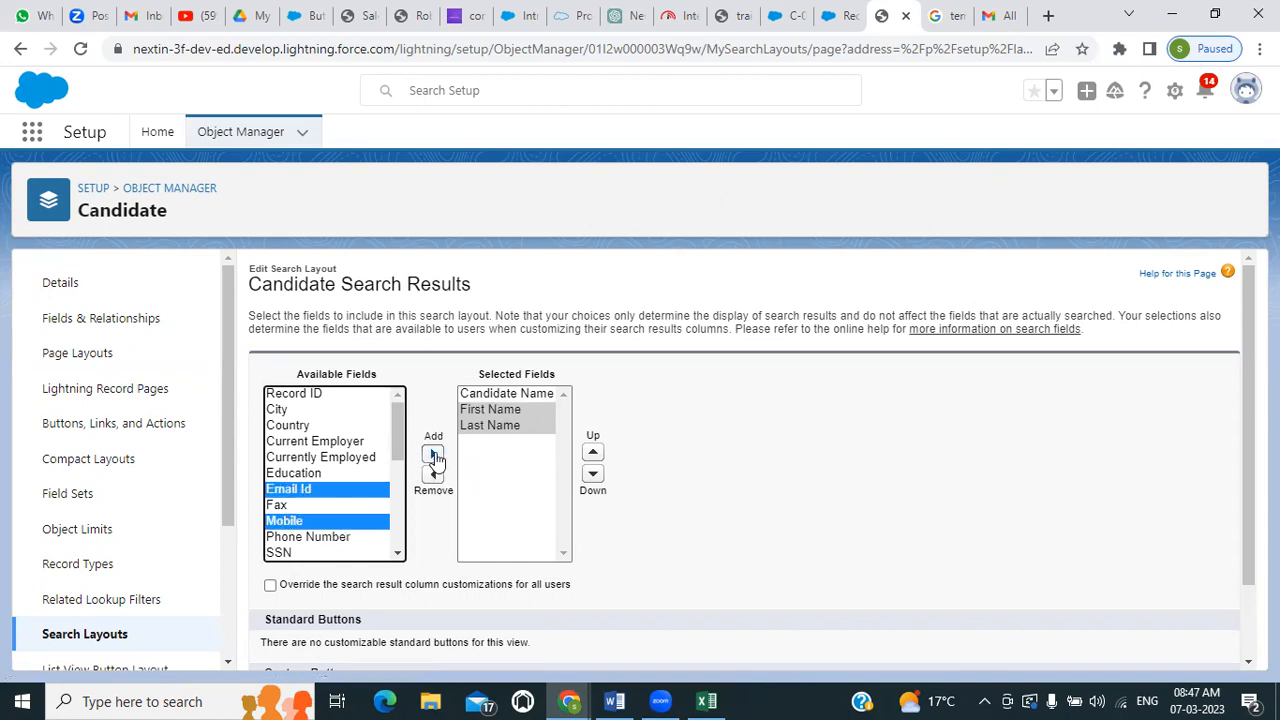
left_click(433, 455)
scroll(349, 488, "down", 2)
scroll(349, 486, "down", 3)
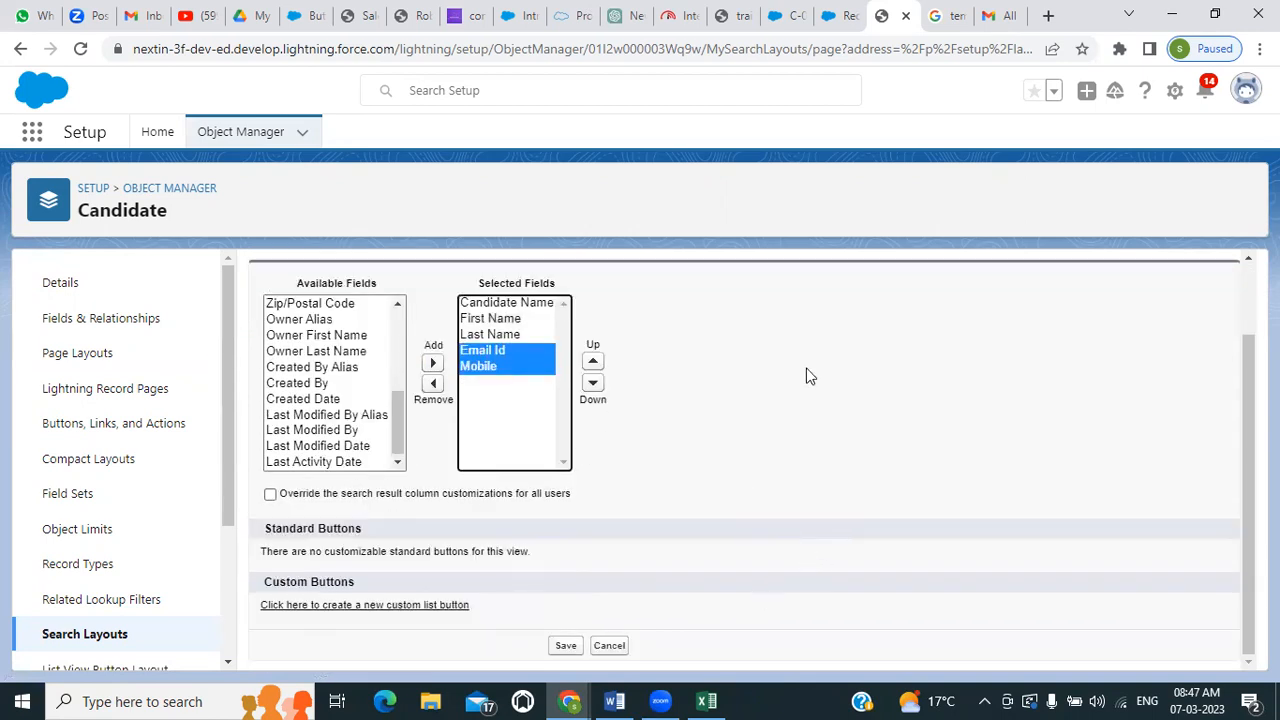
scroll(920, 345, "up", 1)
scroll(926, 347, "down", 1)
left_click(568, 645)
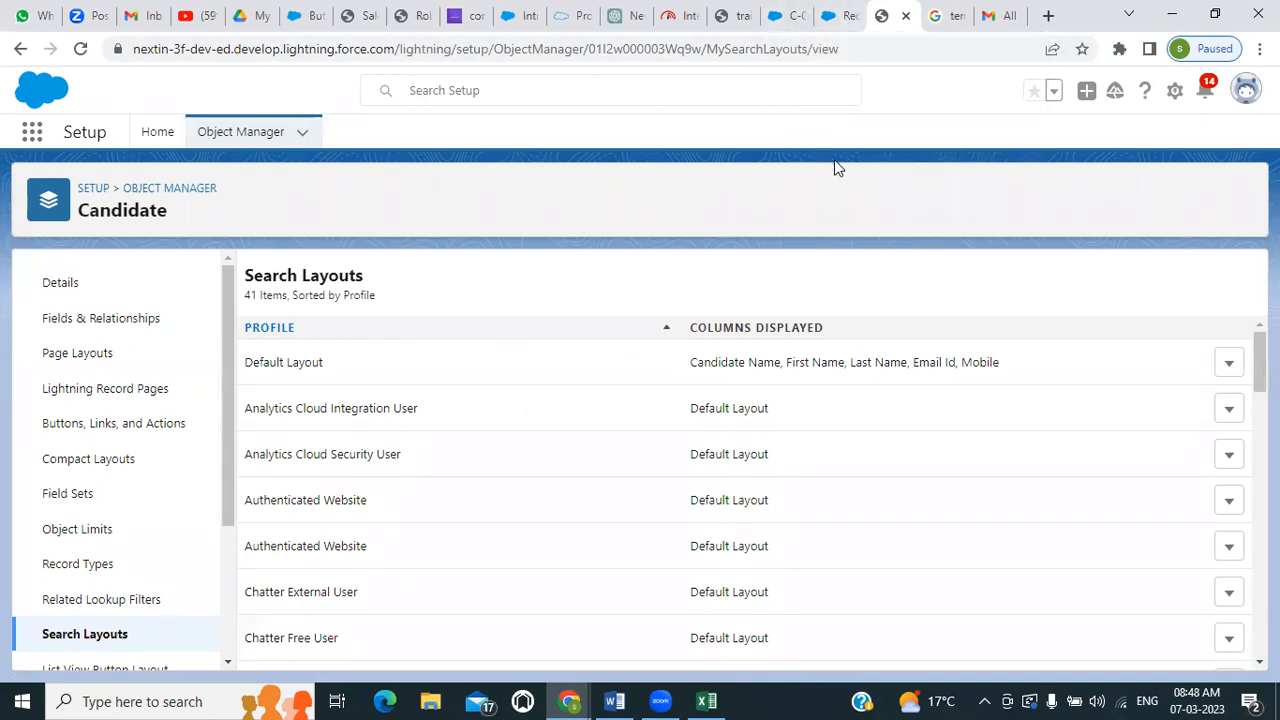
Switch to the Recruitment app's Job Applications list and start a new job application record
left_click(833, 17)
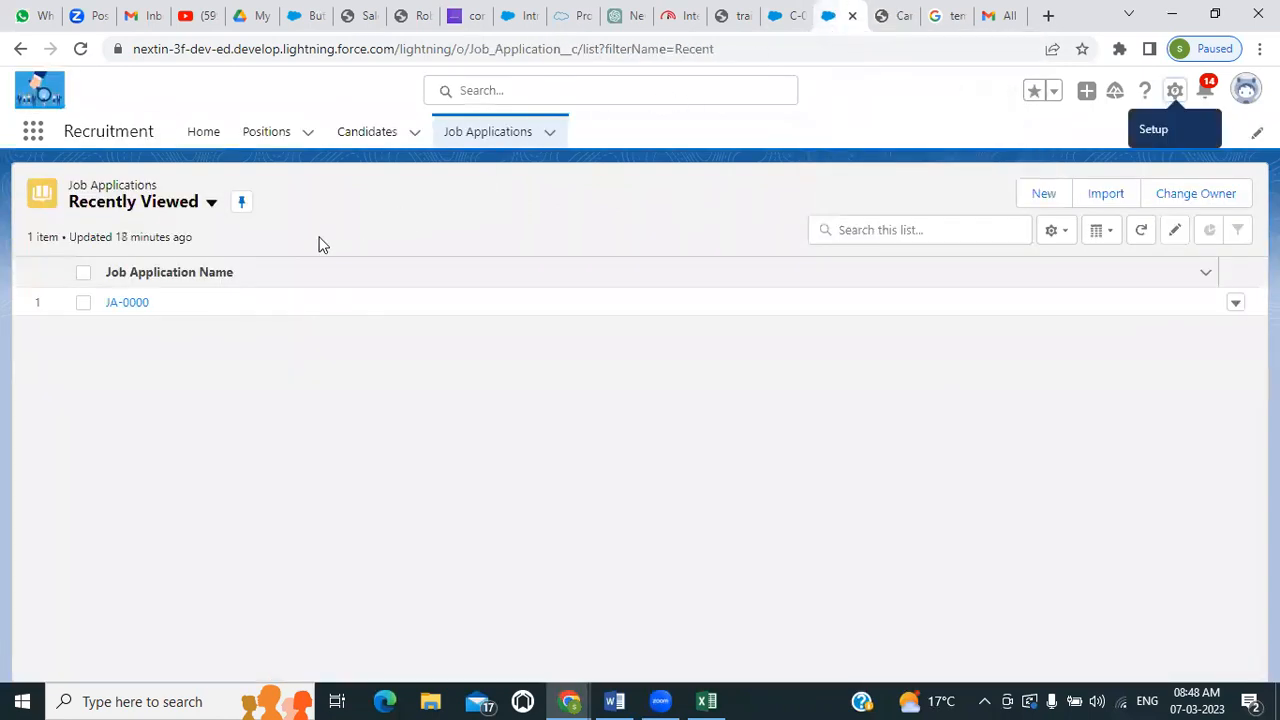
left_click(1040, 197)
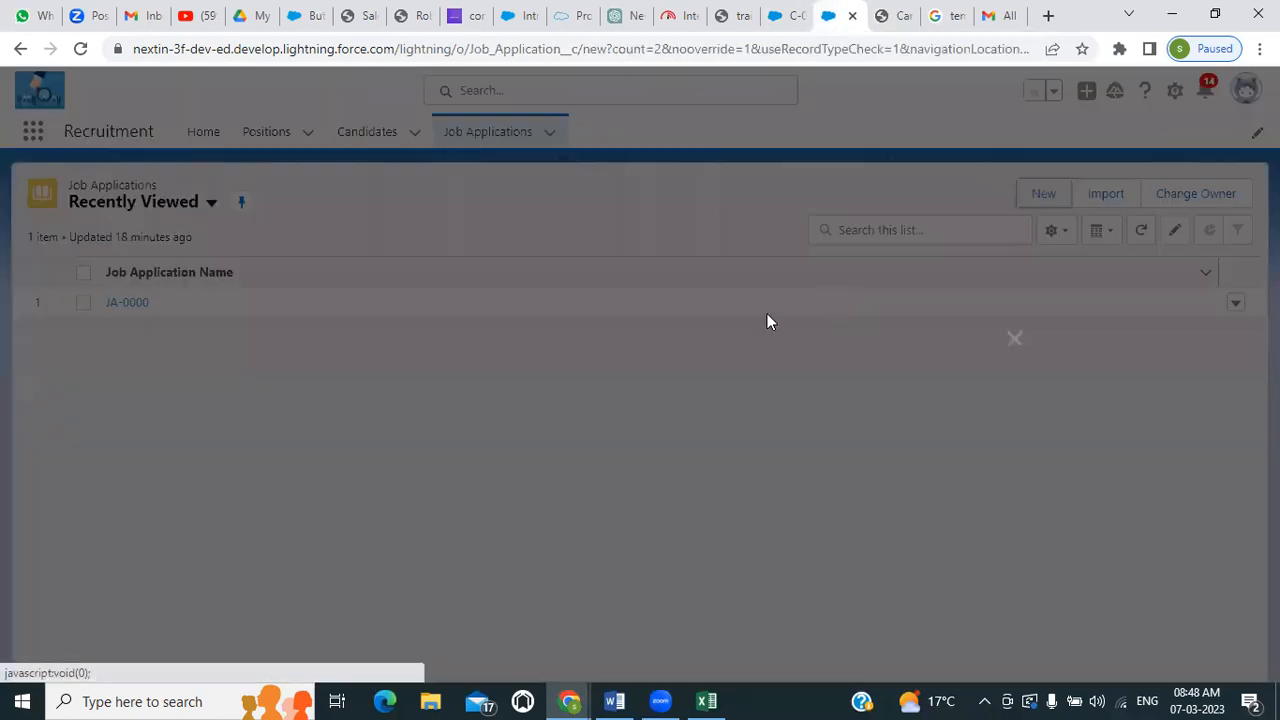
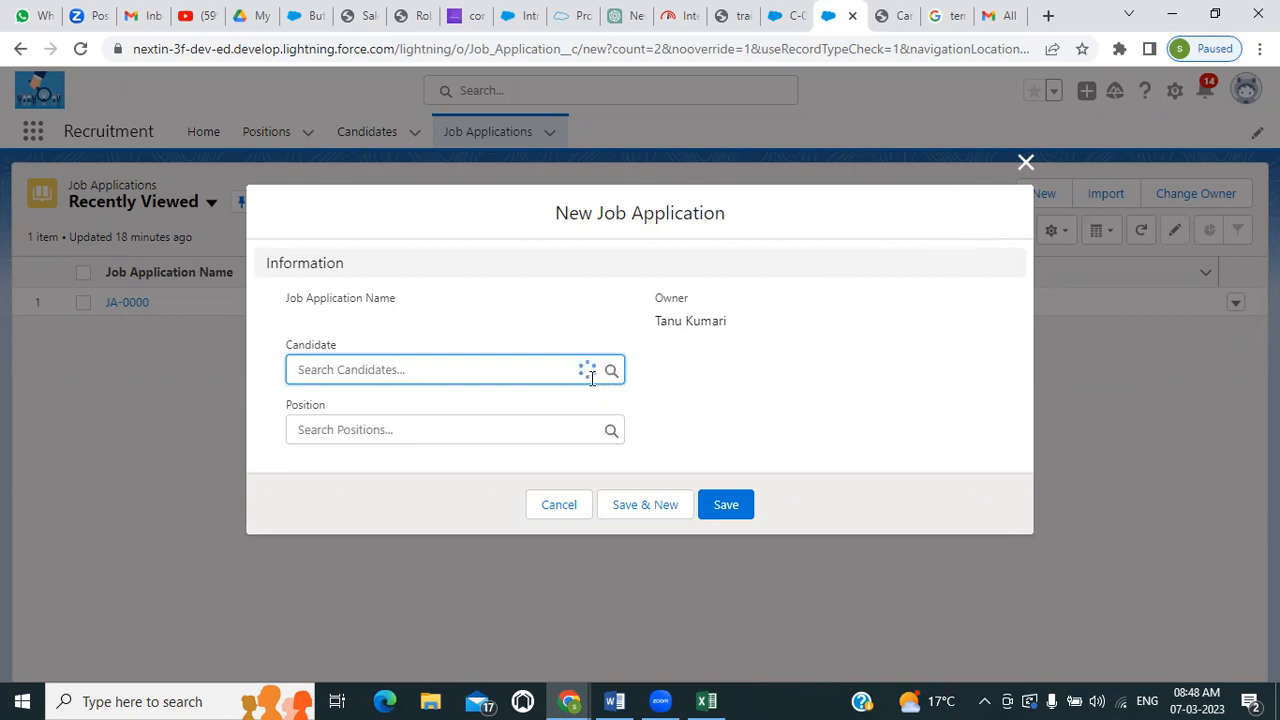
Examine the Candidate lookup with its New Candidate form and the Position lookup, and close the new job application without saving
left_click(586, 375)
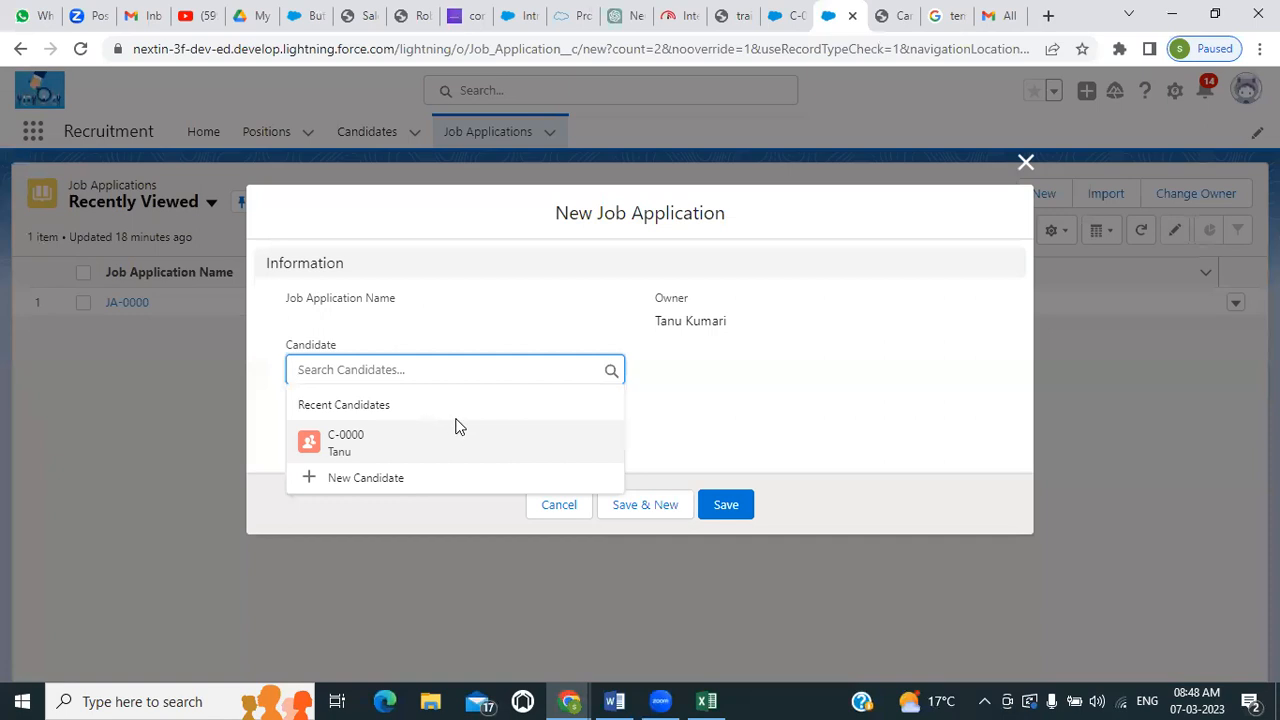
left_click(362, 480)
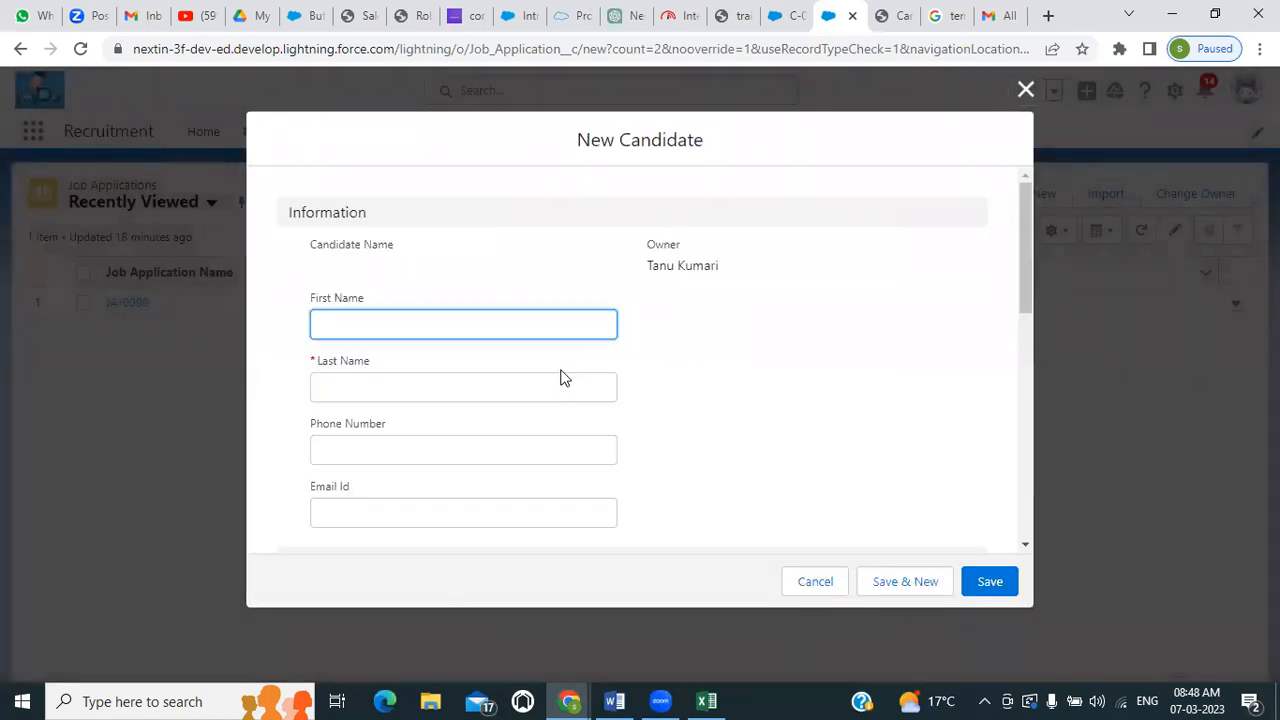
scroll(545, 376, "down", 4)
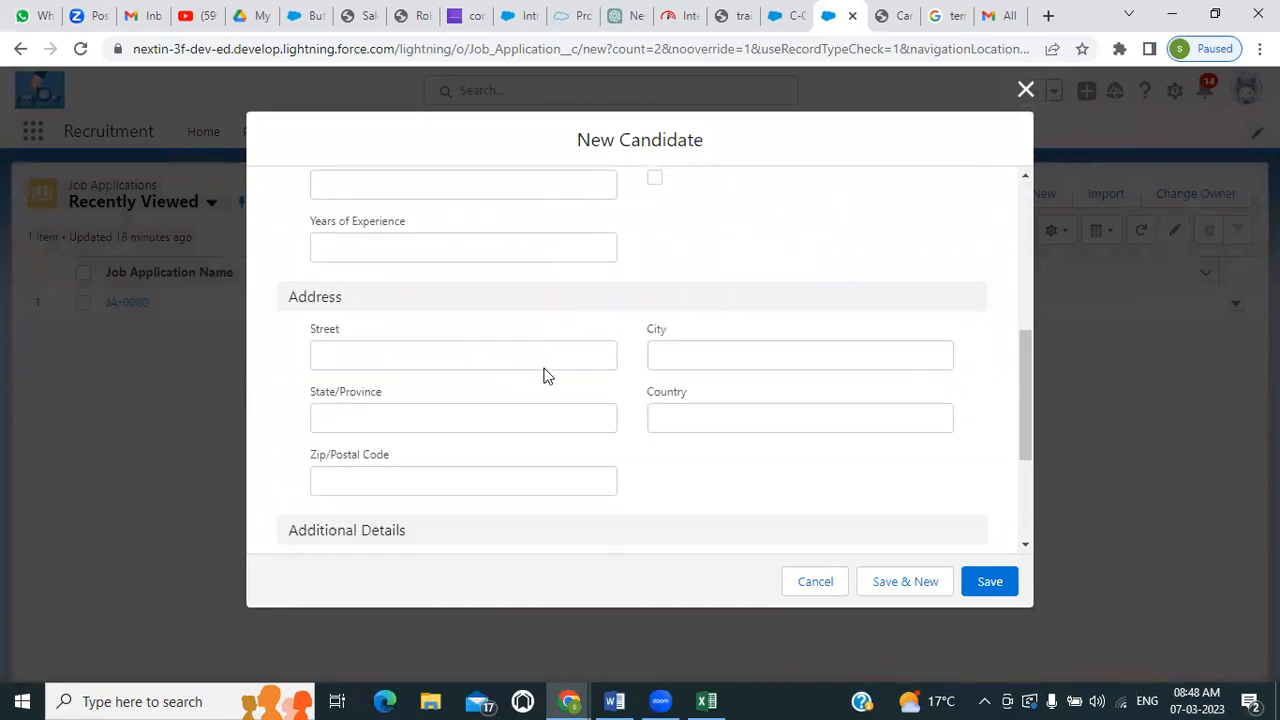
scroll(545, 376, "down", 2)
scroll(545, 376, "up", 6)
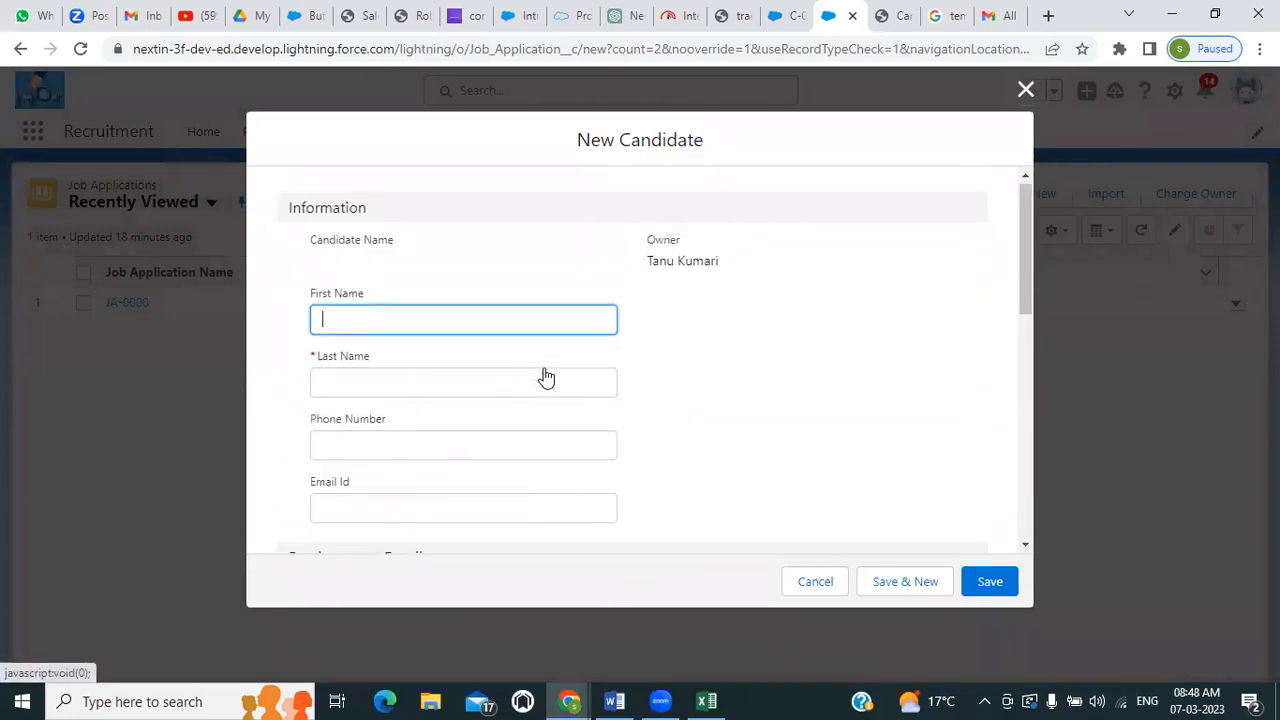
left_click(1025, 92)
left_click(343, 428)
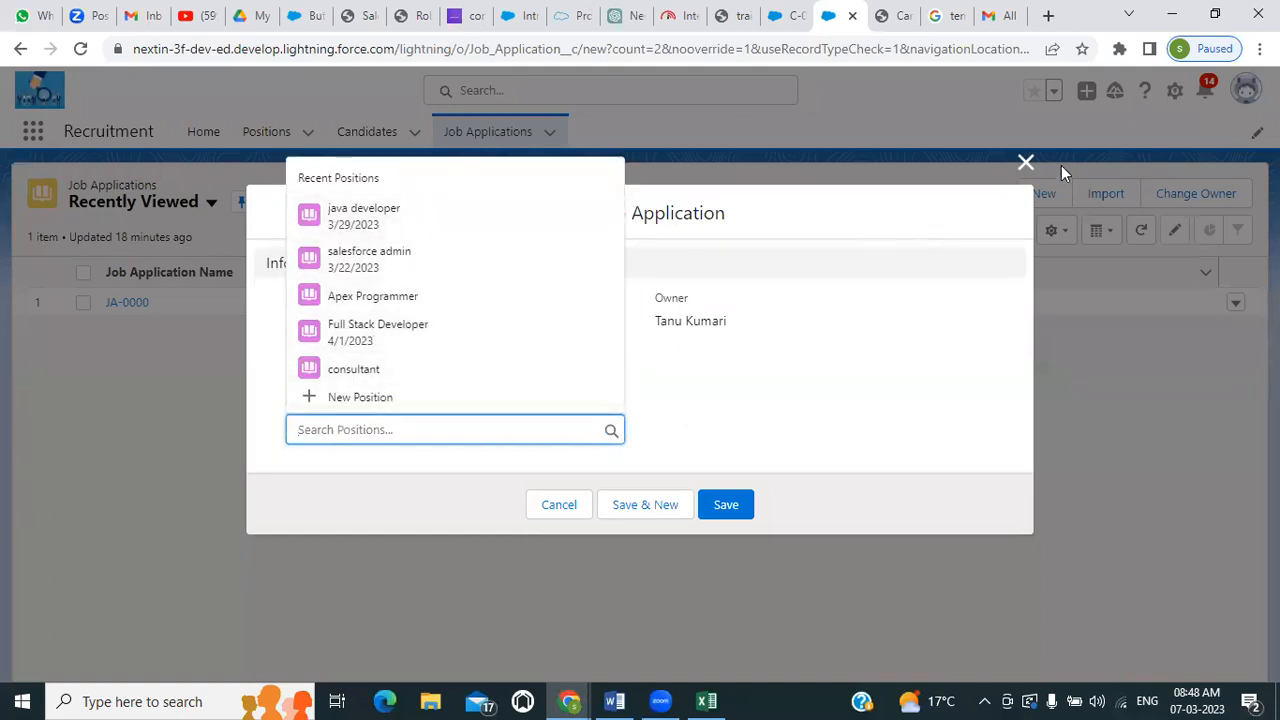
left_click(1024, 166)
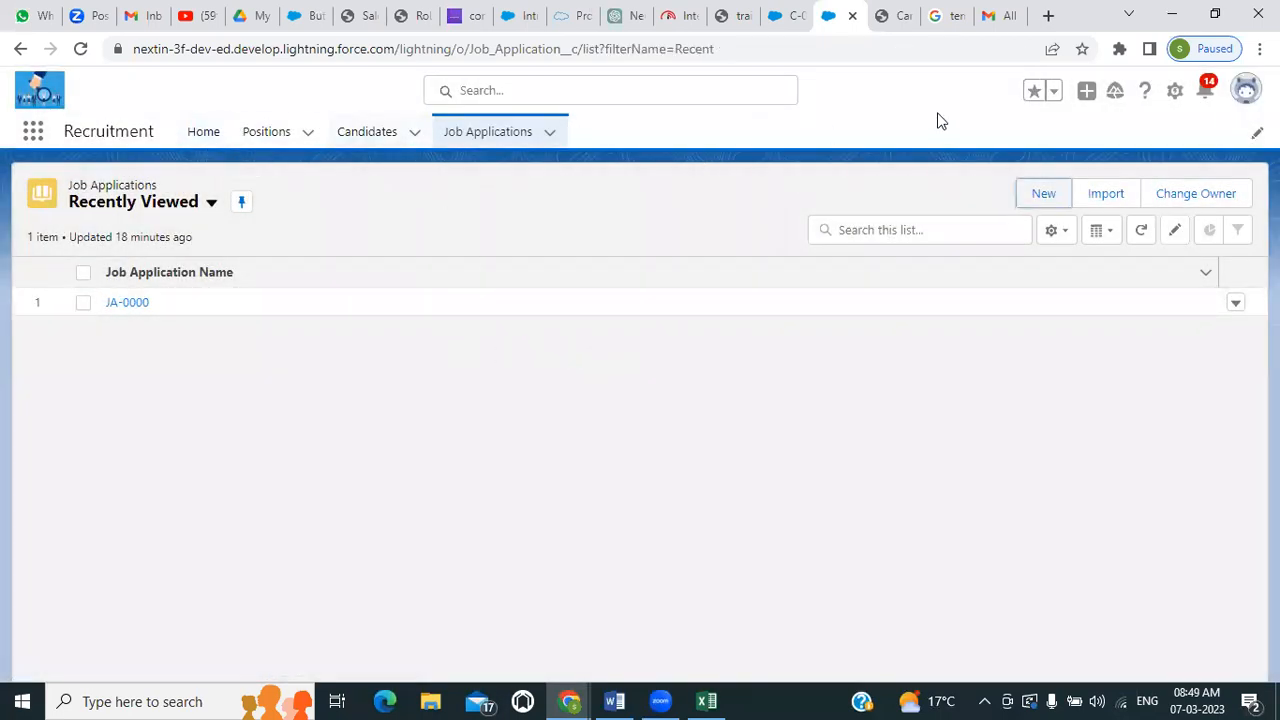
Return to the Setup page's Object Manager and start creating a new custom object
left_click(786, 15)
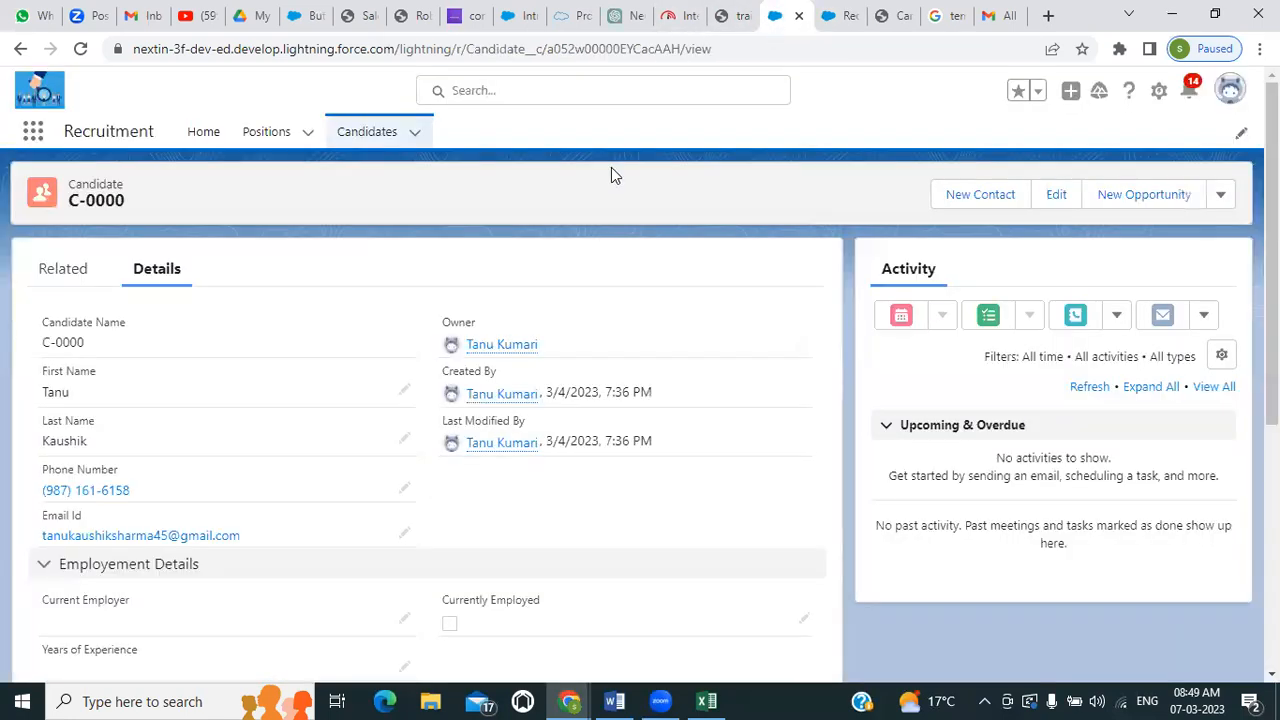
left_click(893, 15)
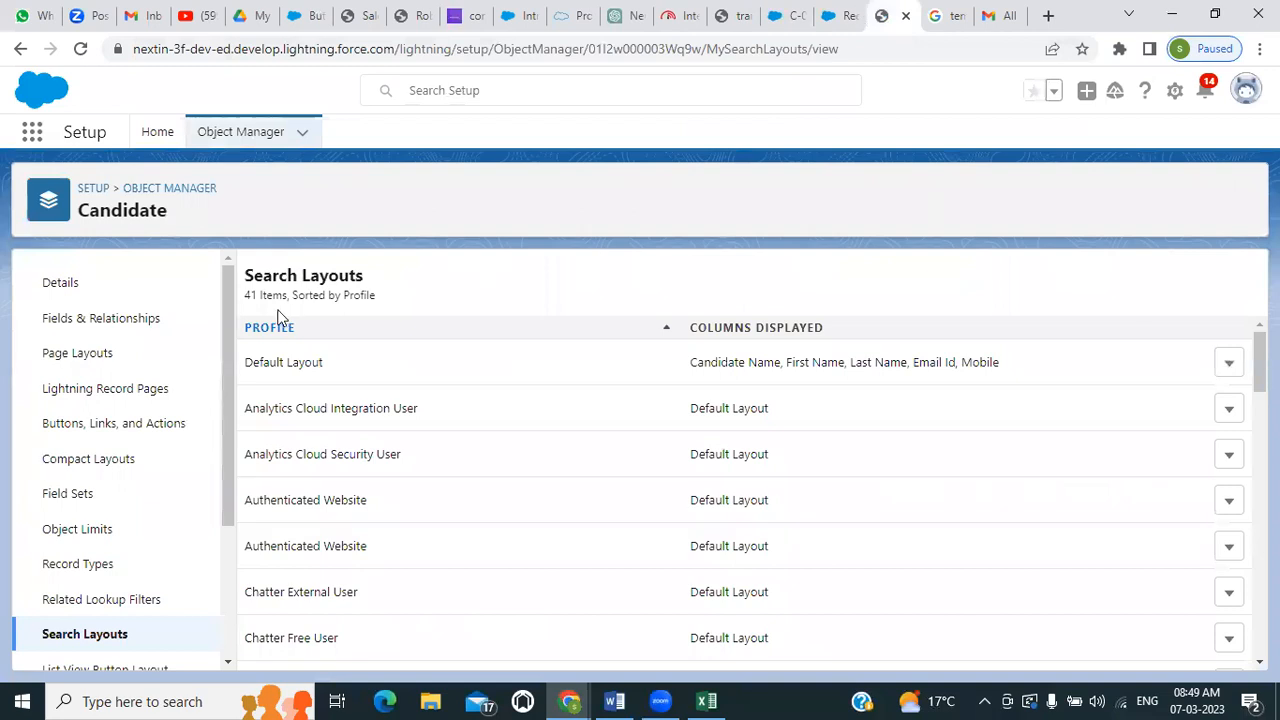
left_click(262, 143)
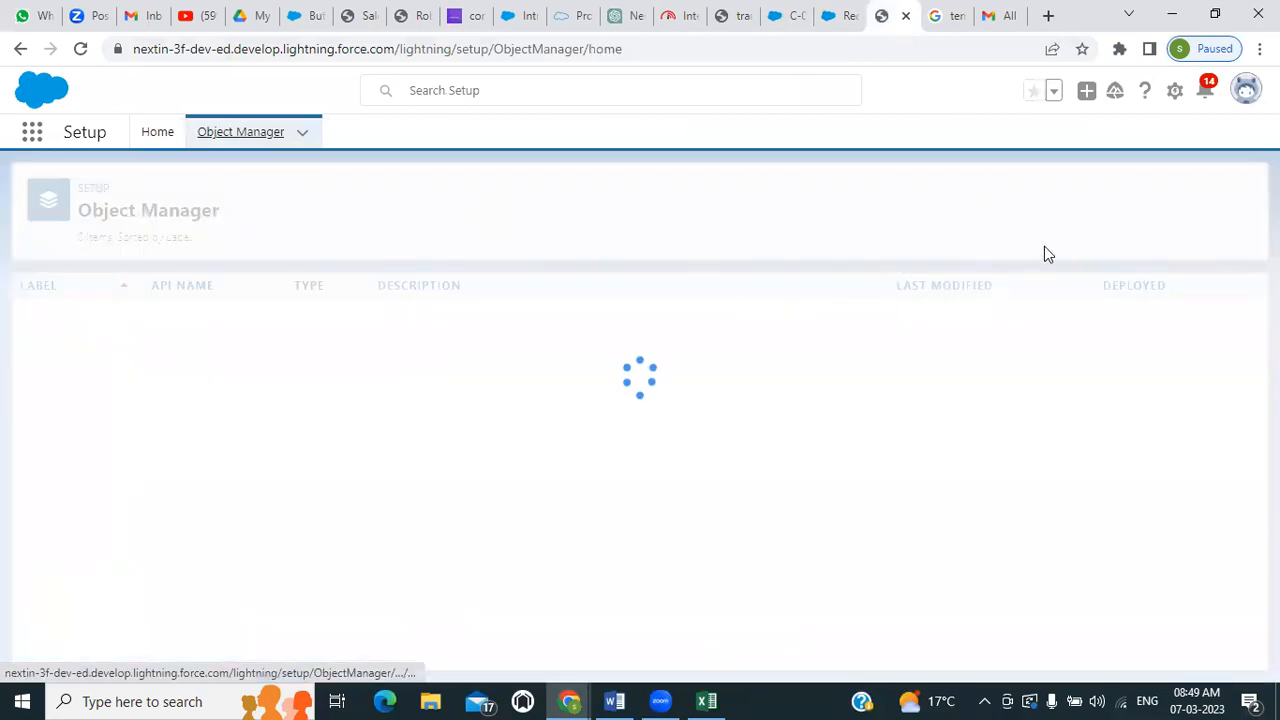
left_click(1200, 194)
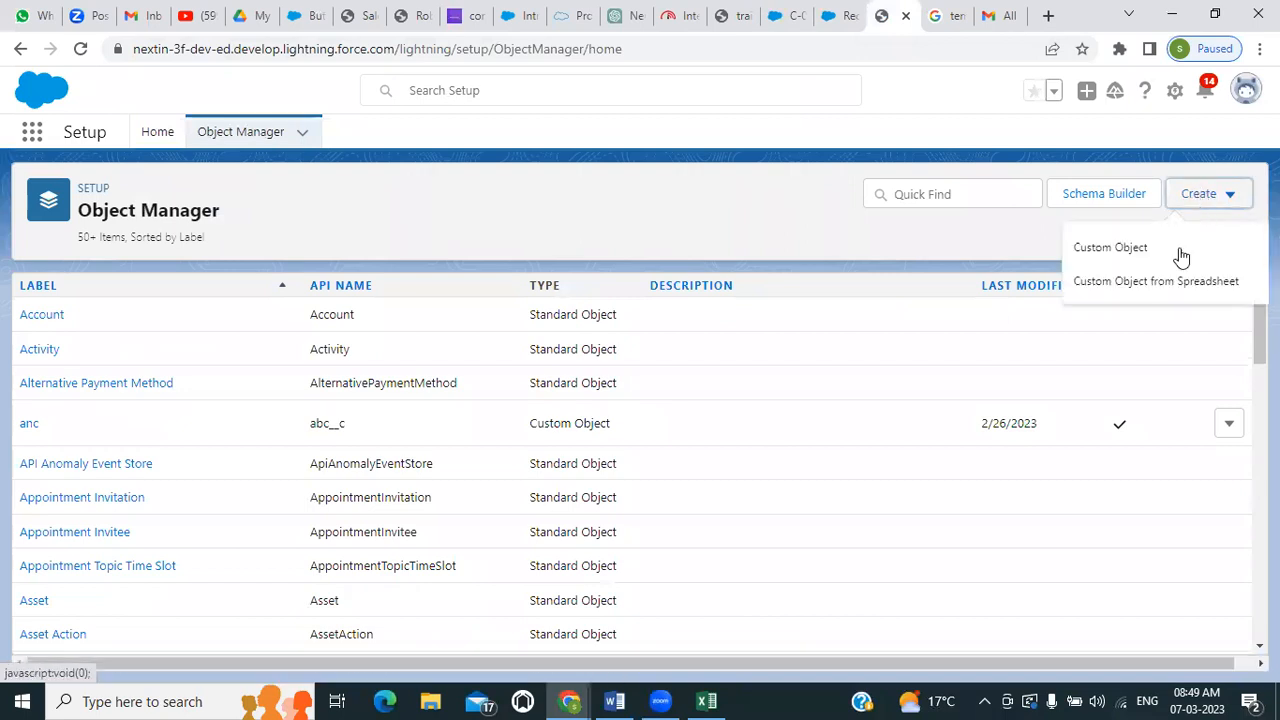
left_click(1128, 258)
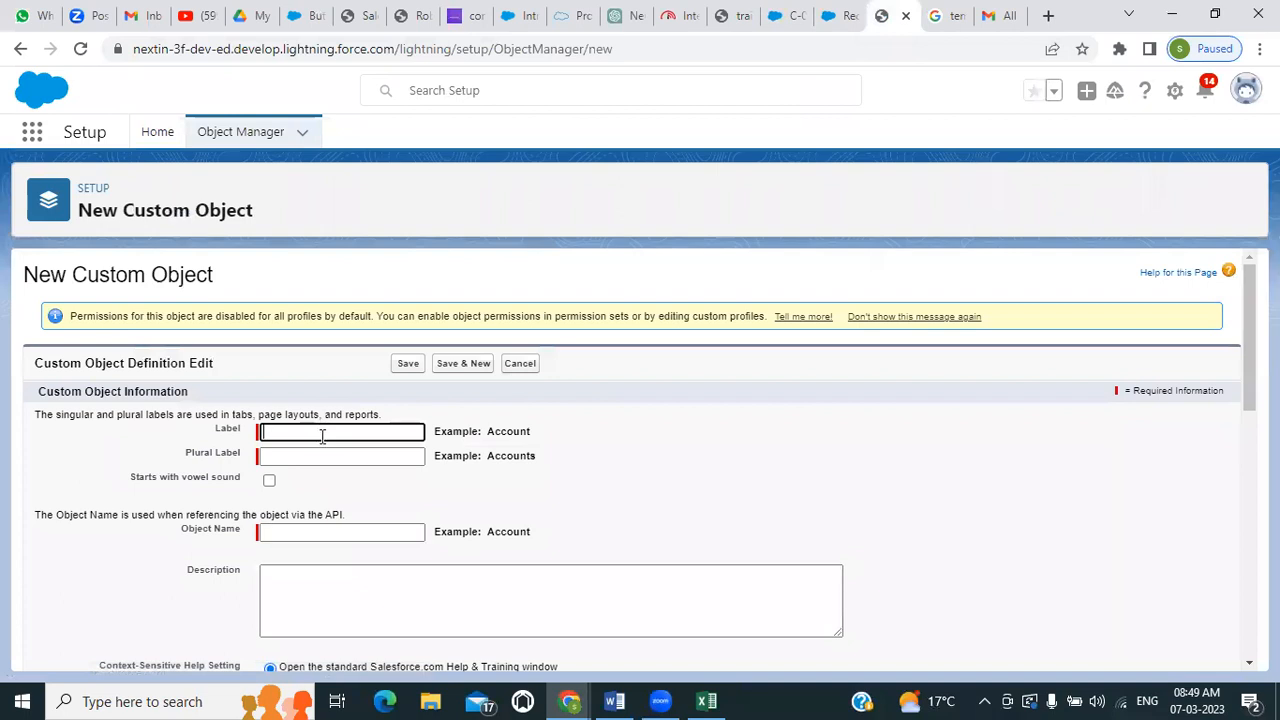
Set the custom object's label to Review and its plural label to Reviews
left_click(328, 430)
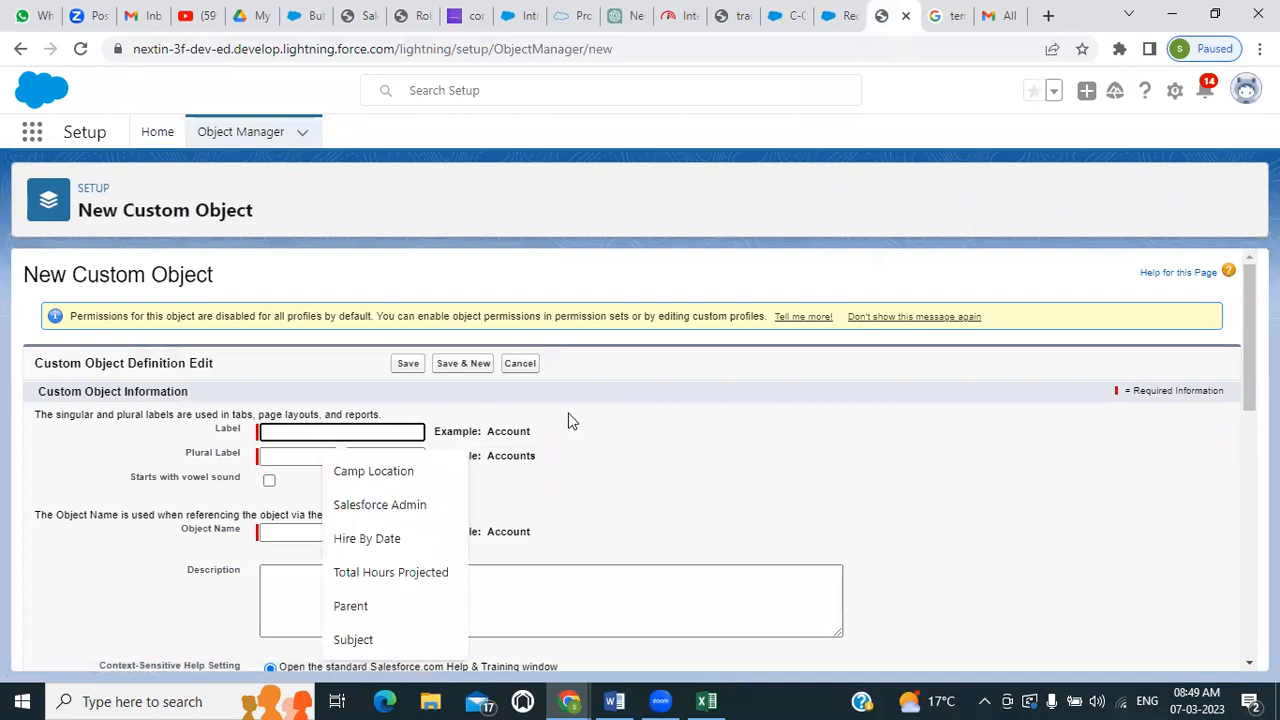
type("REview")
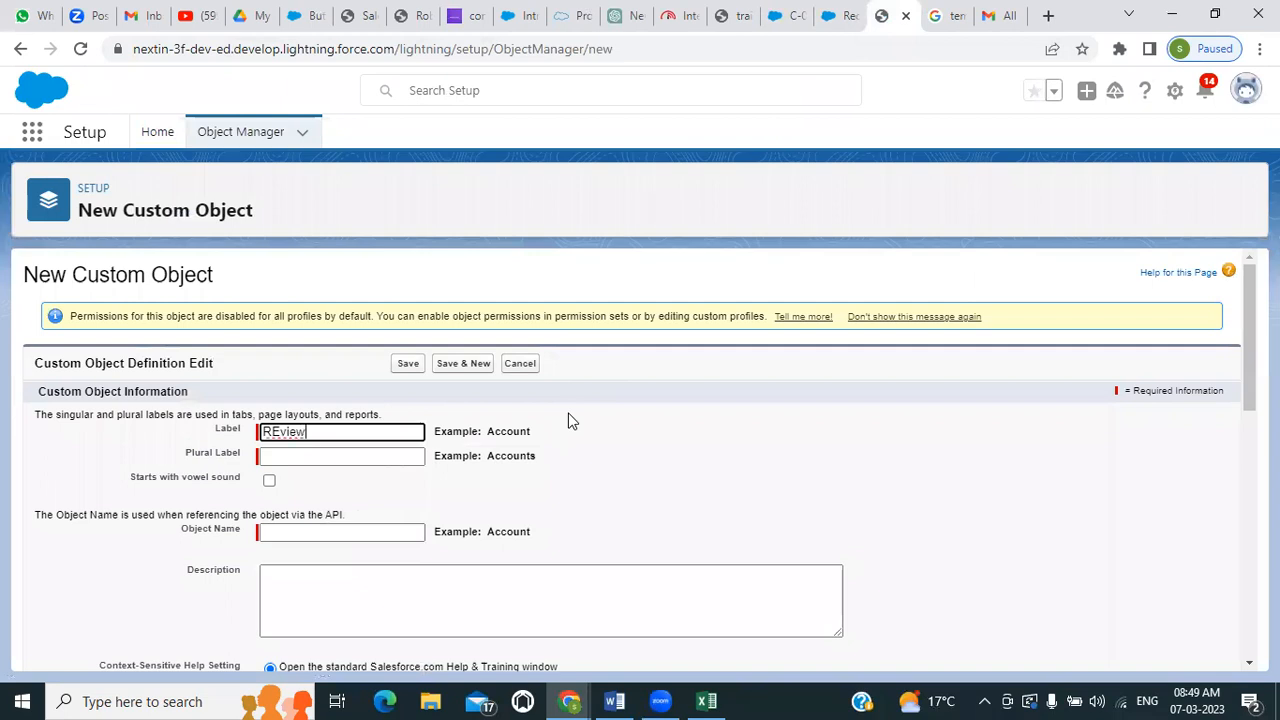
key("BackSpace")
key("BackSpace")
key("BackSpace")
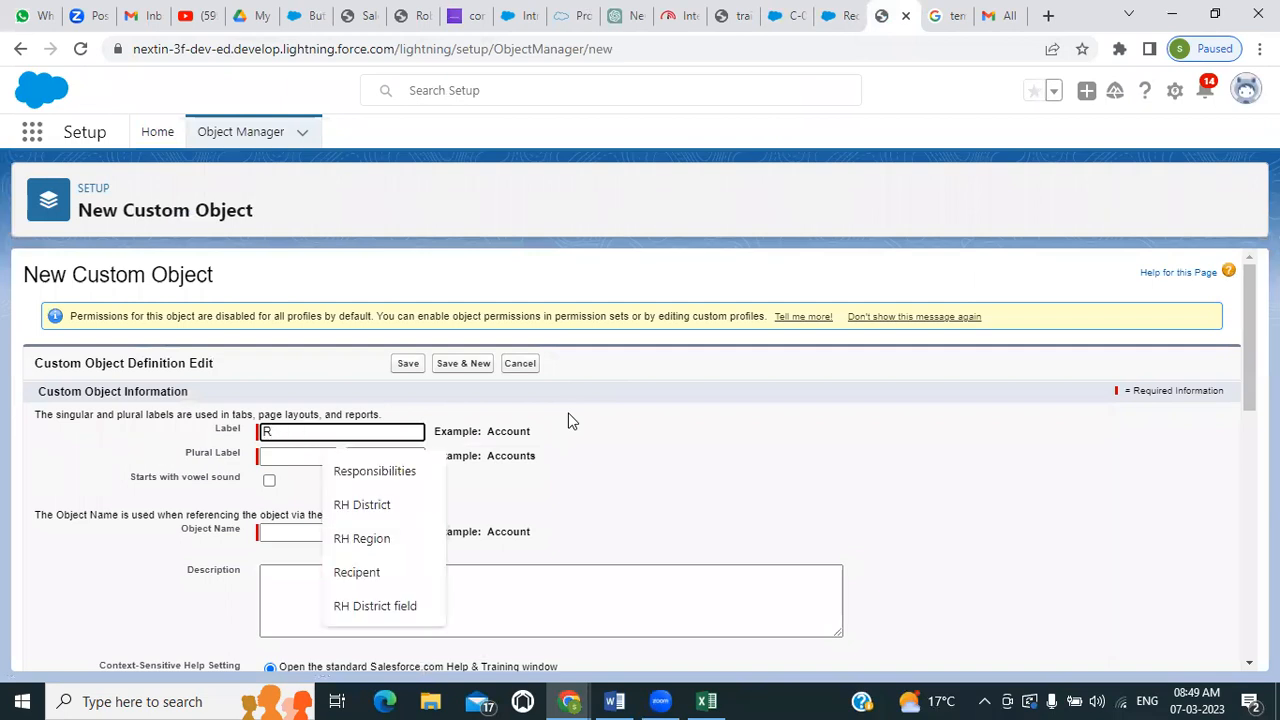
type("eview")
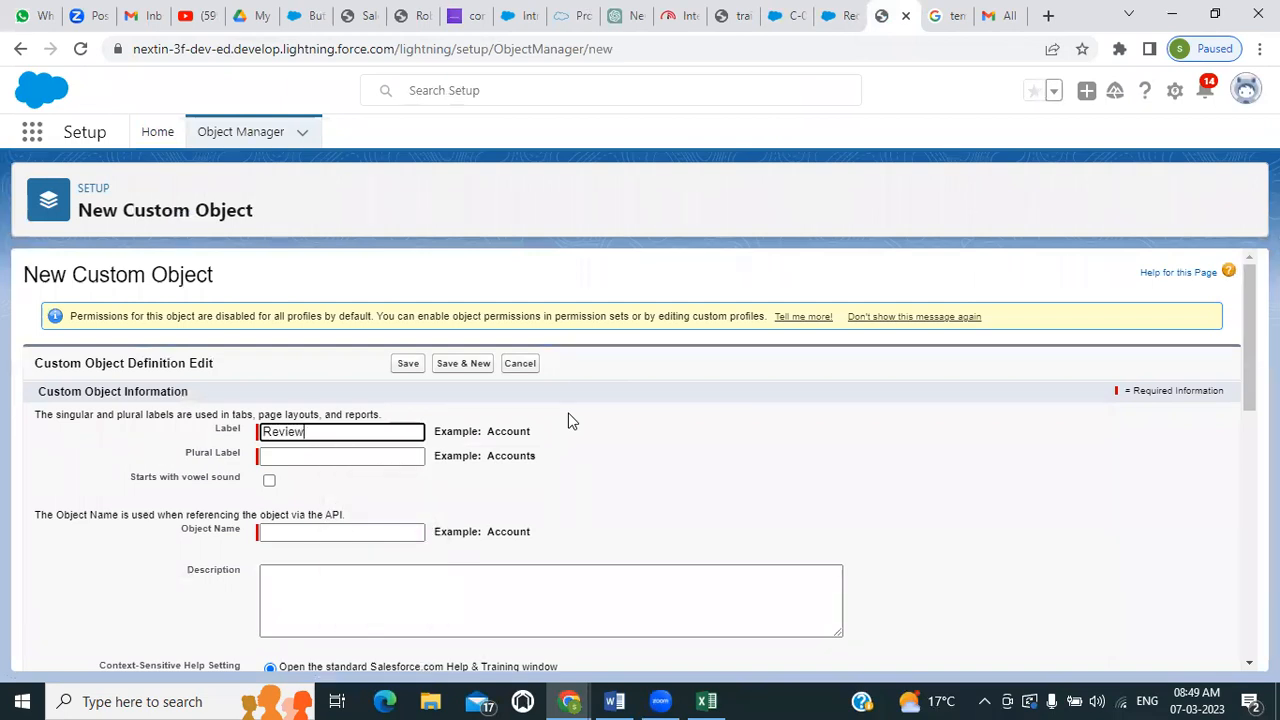
left_click(373, 452)
type("Reviews")
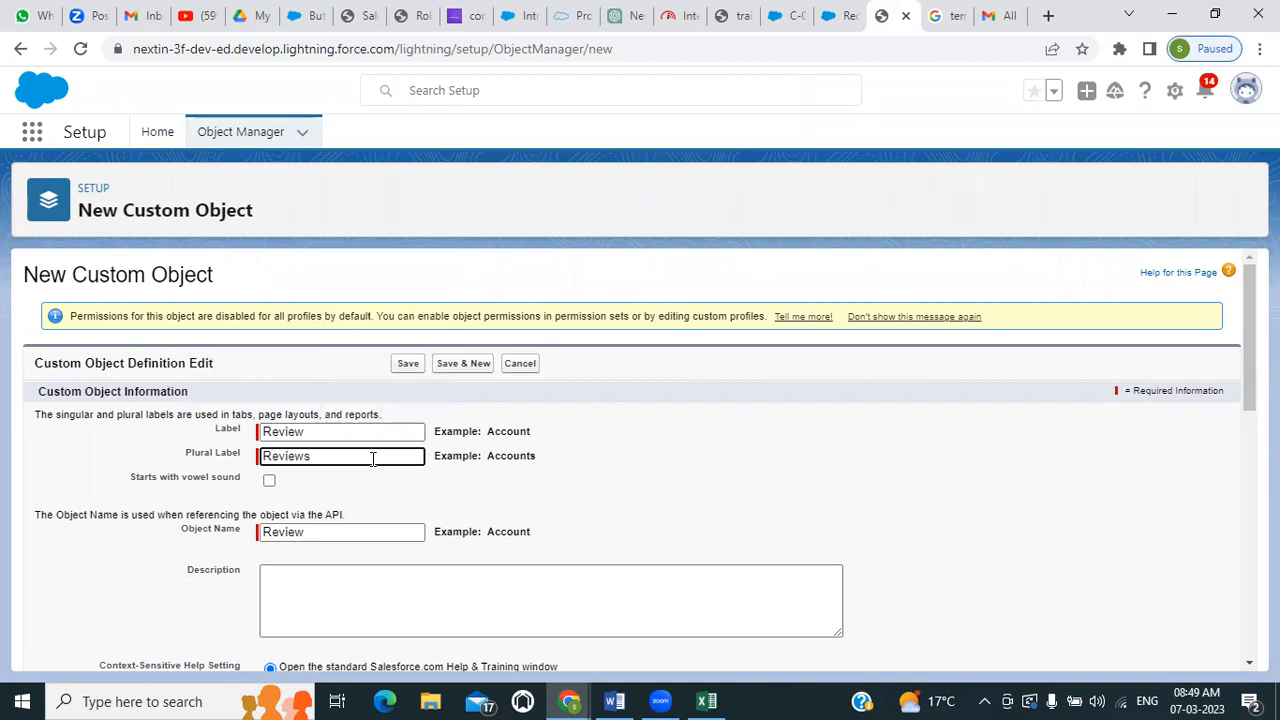
Make the Review Name record field an Auto Number with display format R-{0000} and starting number 1
scroll(300, 545, "down", 3)
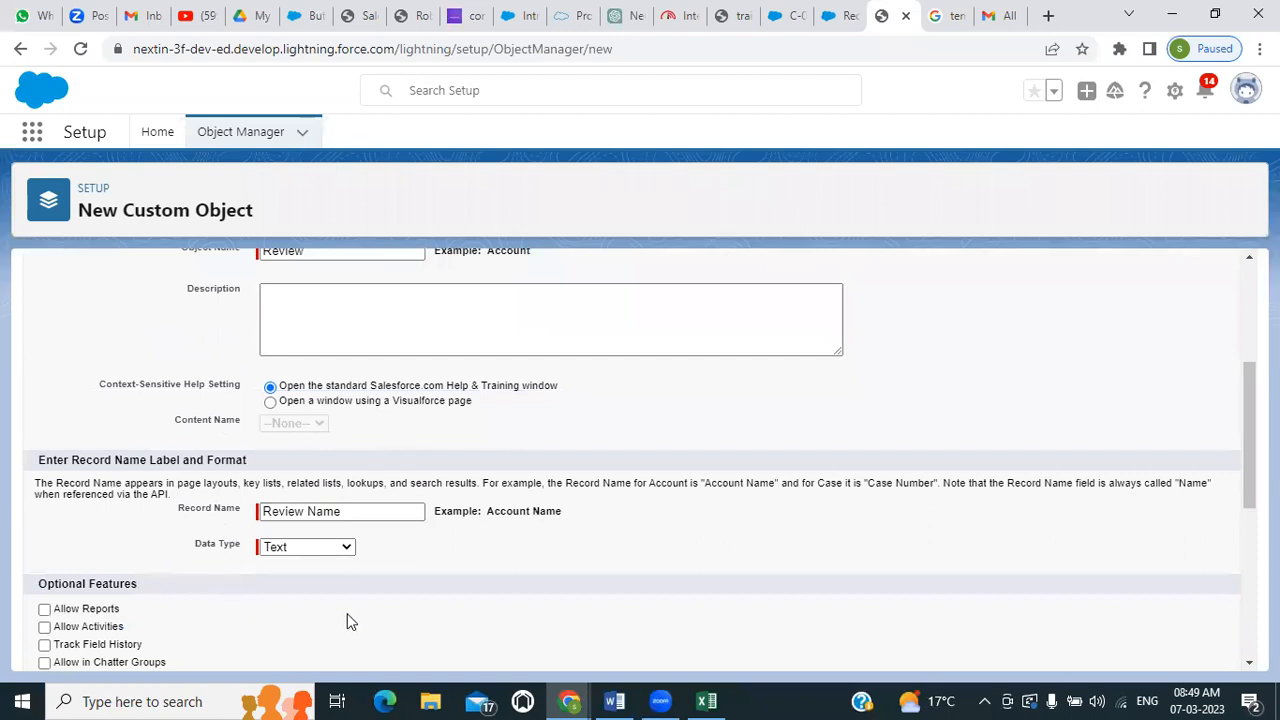
scroll(347, 590, "down", 1)
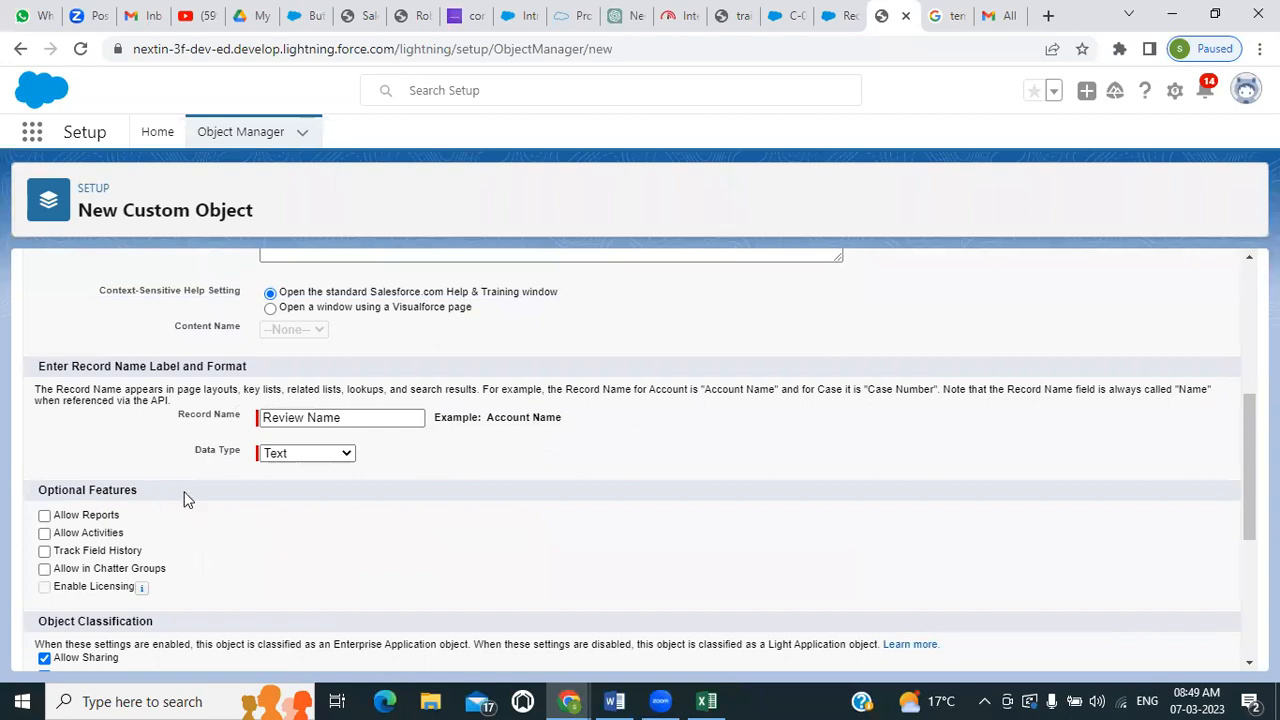
left_click(345, 454)
left_click(297, 487)
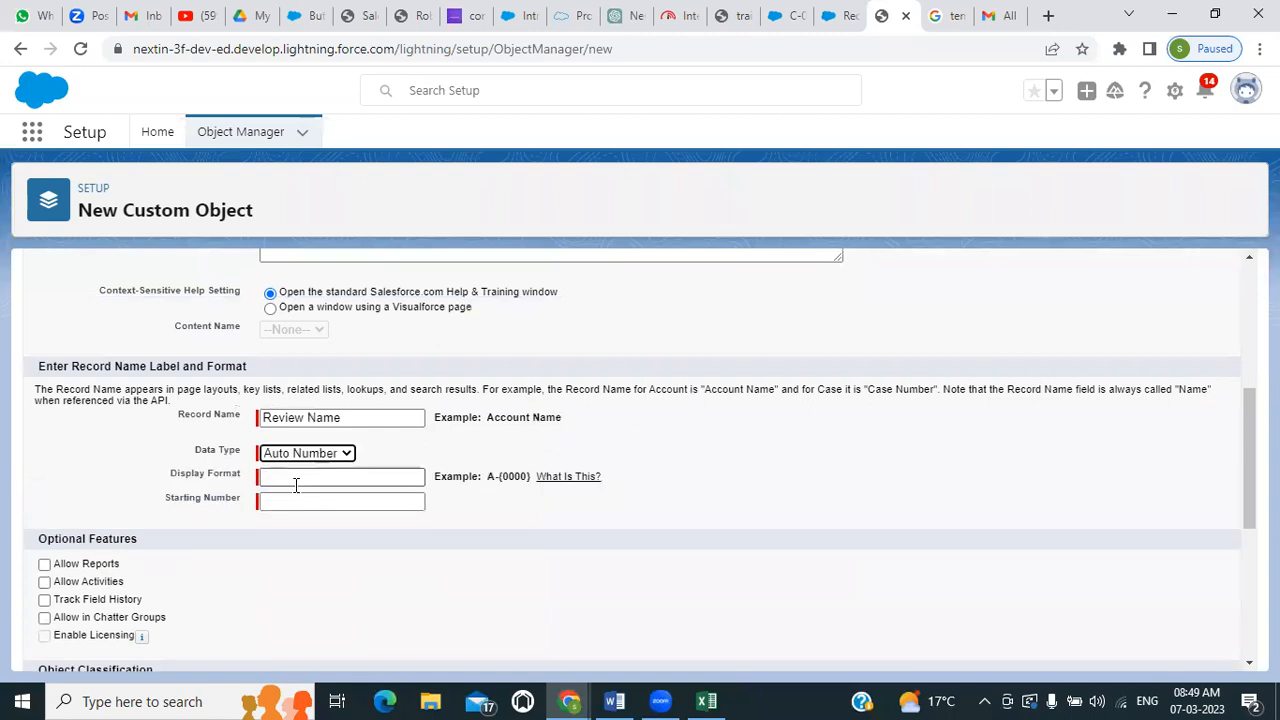
left_click(287, 474)
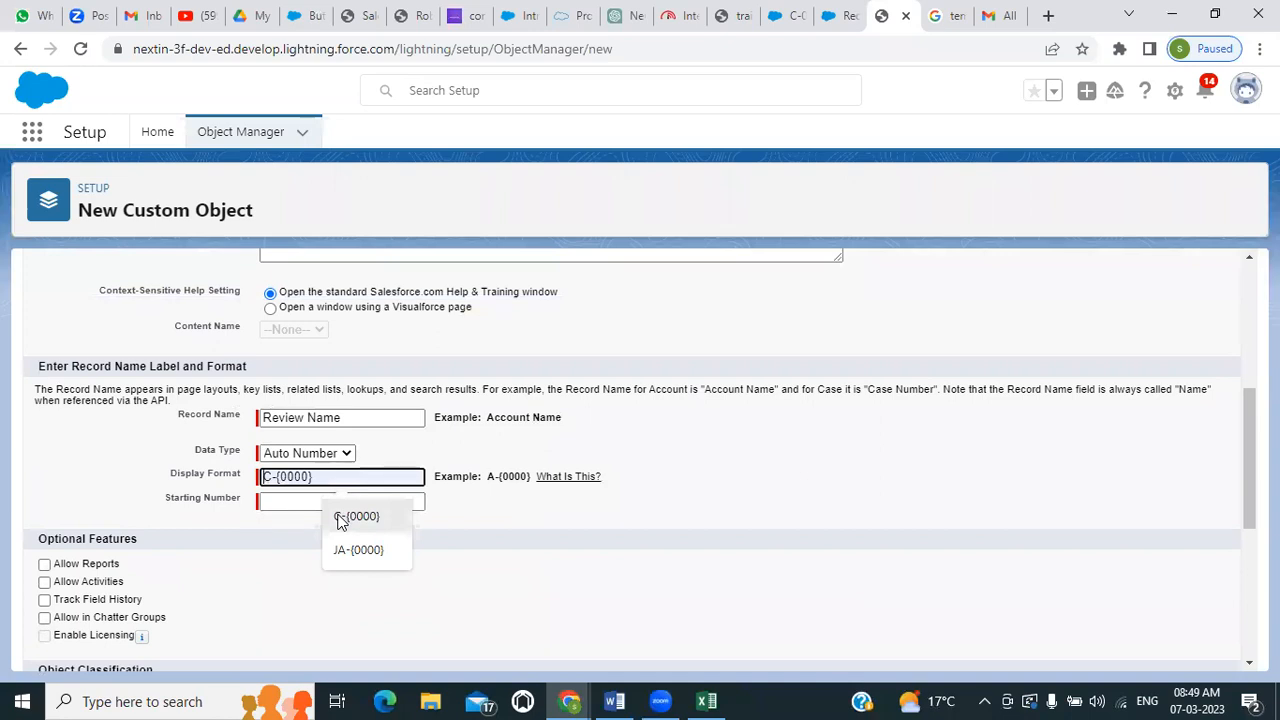
left_click(340, 517)
double_click(265, 477)
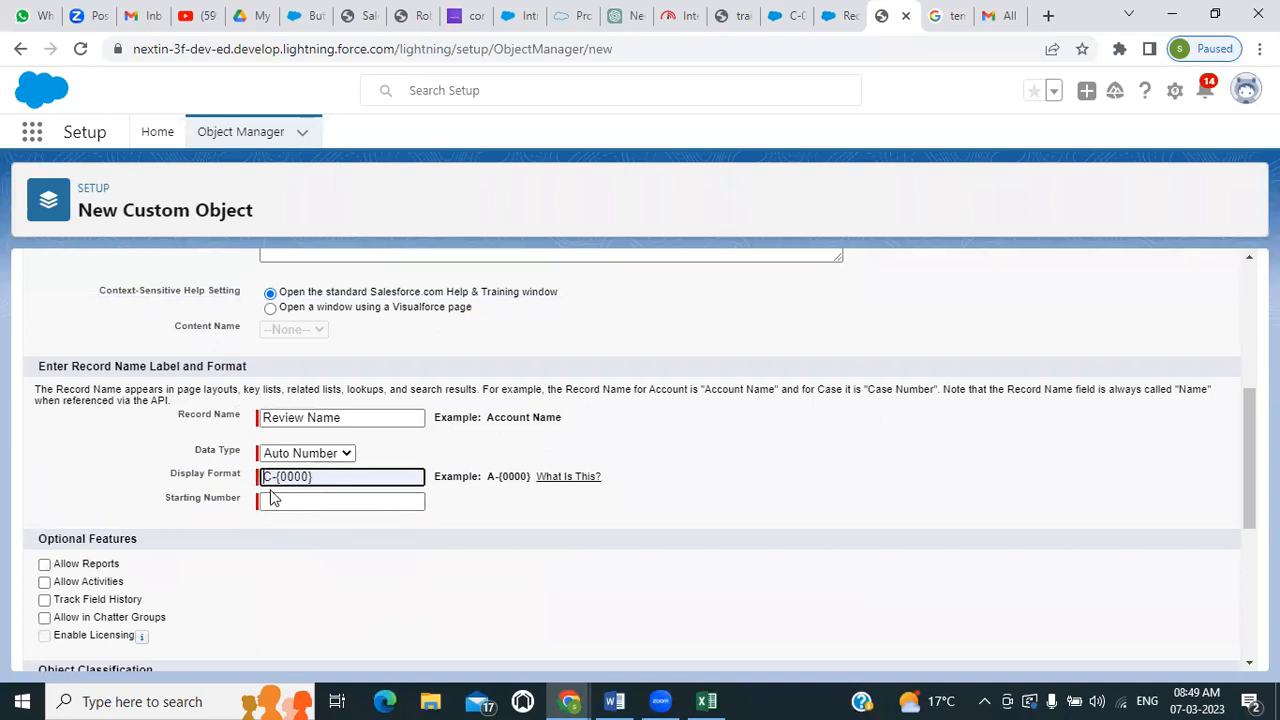
key("BackSpace")
type("R")
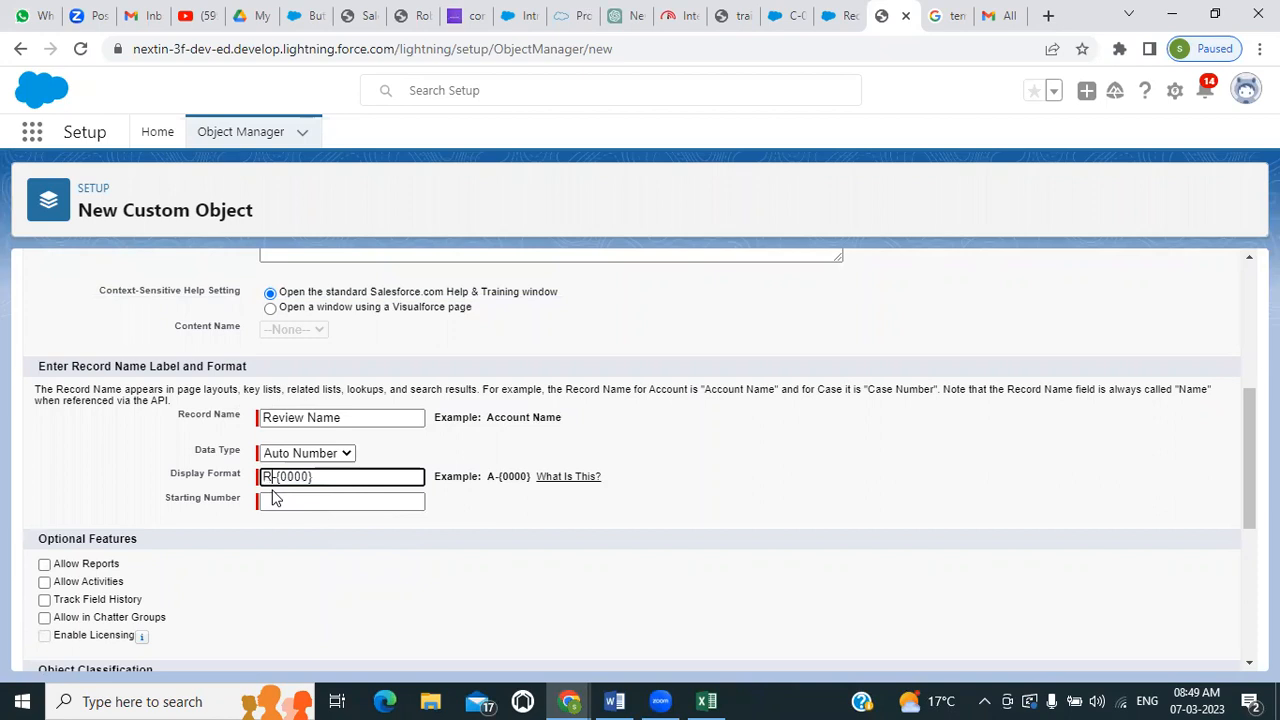
left_click(296, 507)
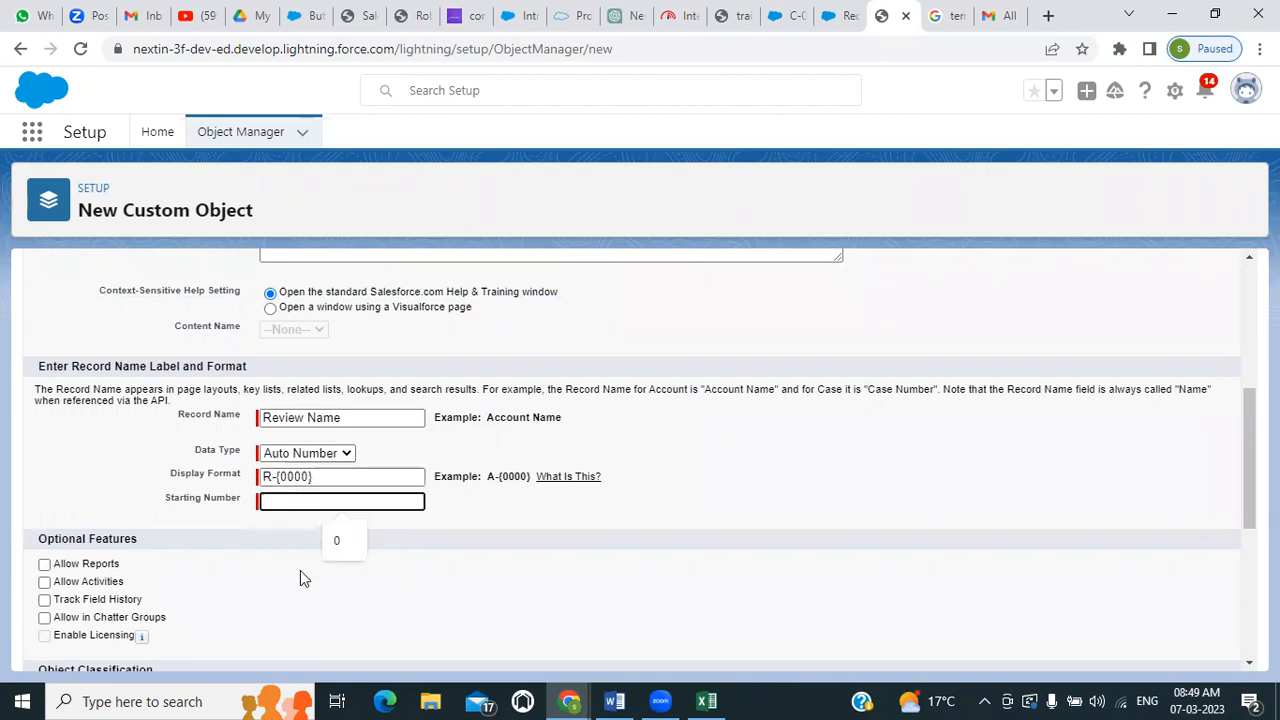
type("1")
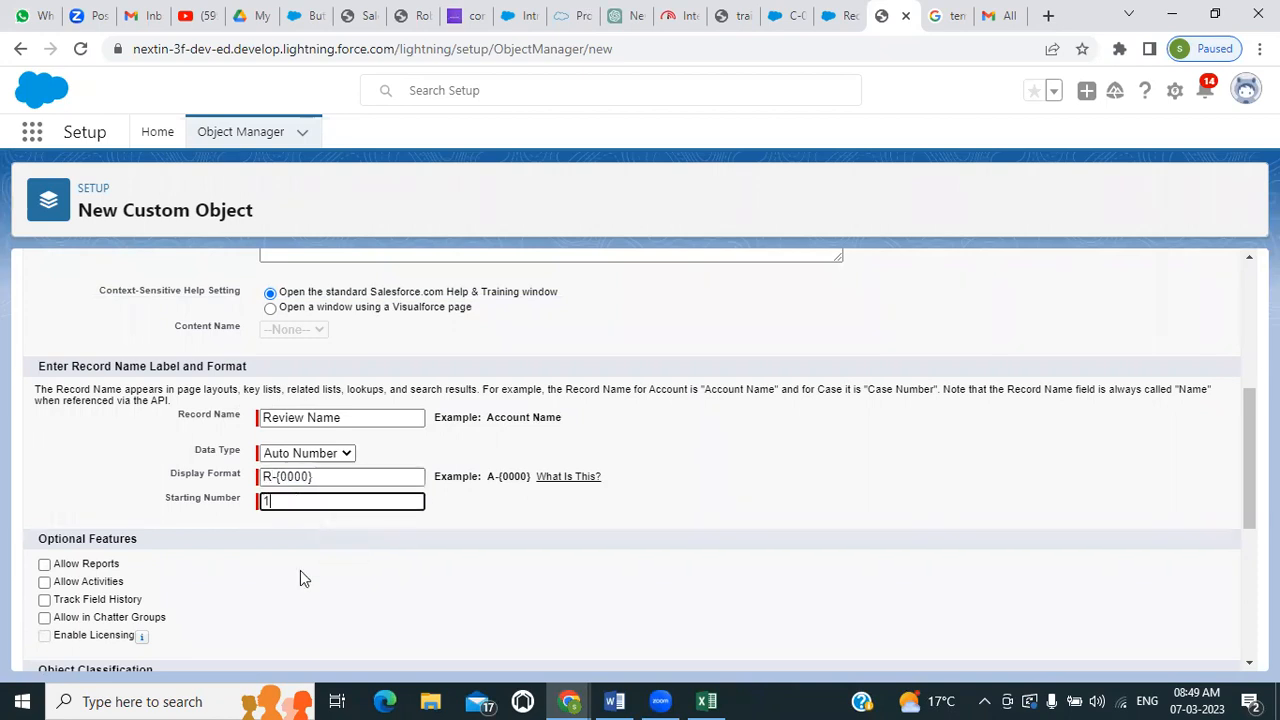
Enable Allow Reports, Allow Activities, Track Field History and Allow in Chatter Groups for the Review object
left_click(44, 564)
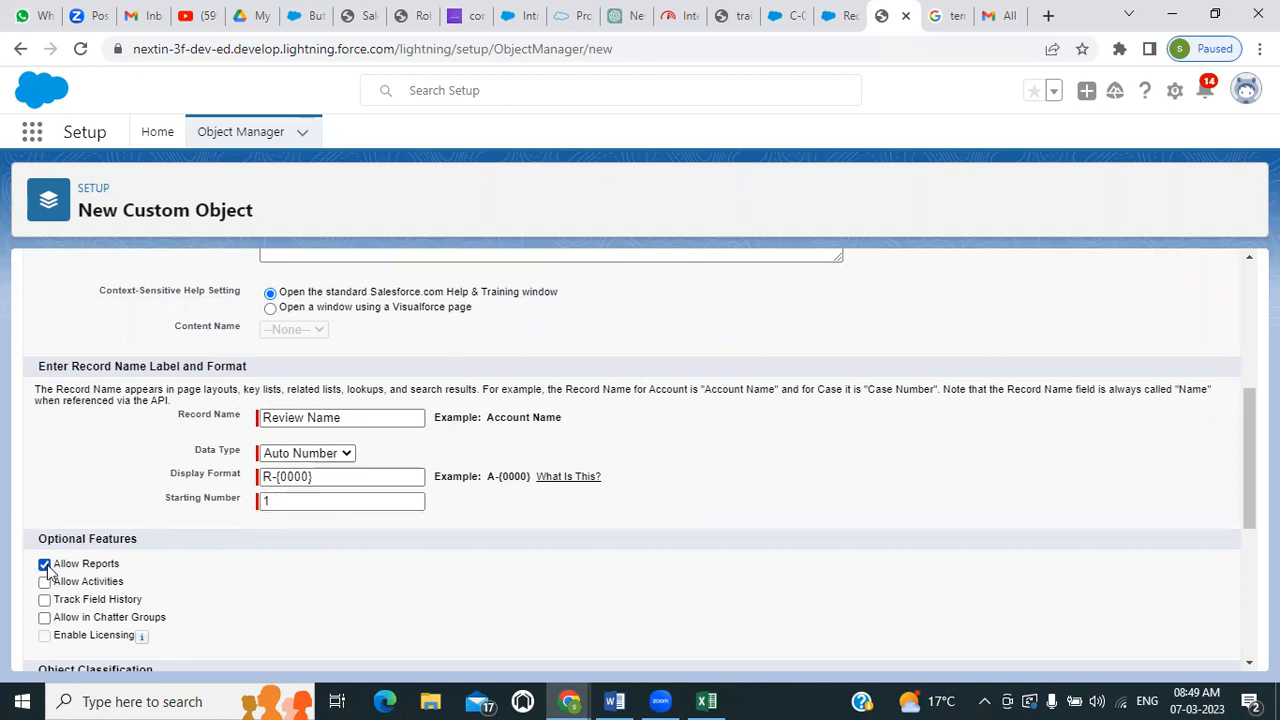
left_click(44, 581)
left_click(44, 600)
left_click(44, 617)
Enable the Notes and Attachments related list, the New Custom Tab Wizard launch and Allow Search, and save the Review object
scroll(85, 613, "down", 2)
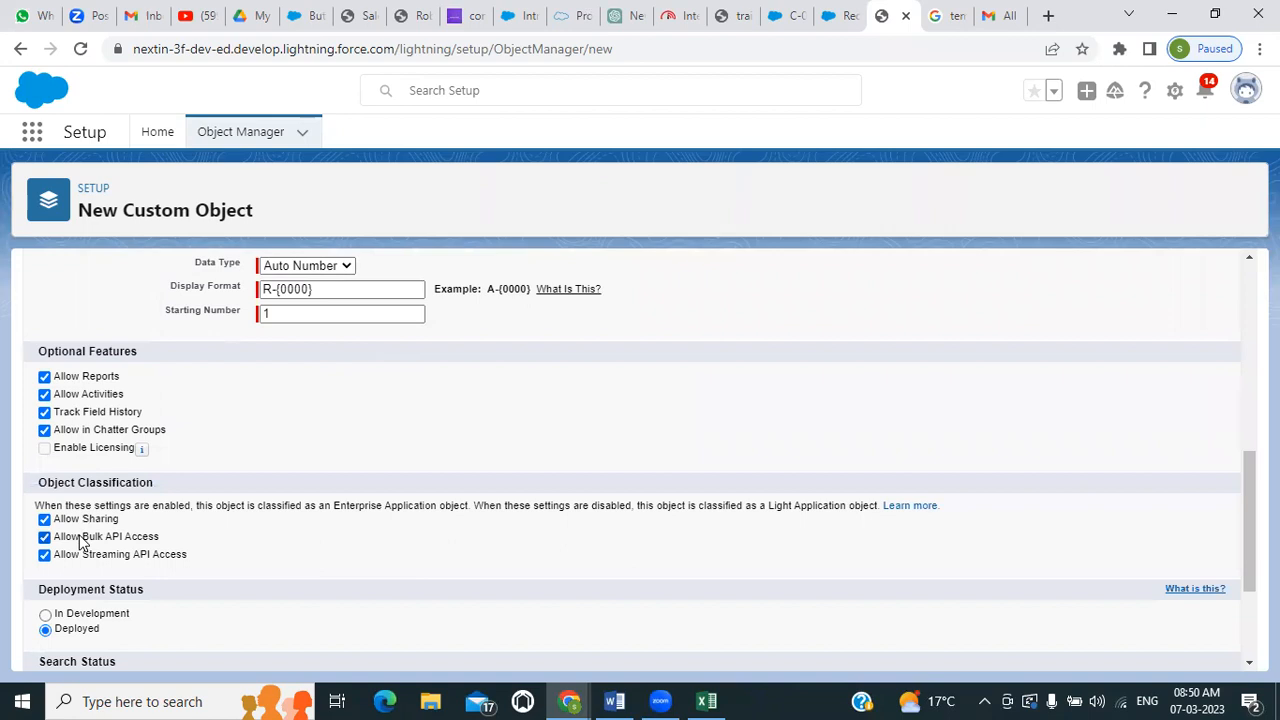
scroll(70, 535, "down", 2)
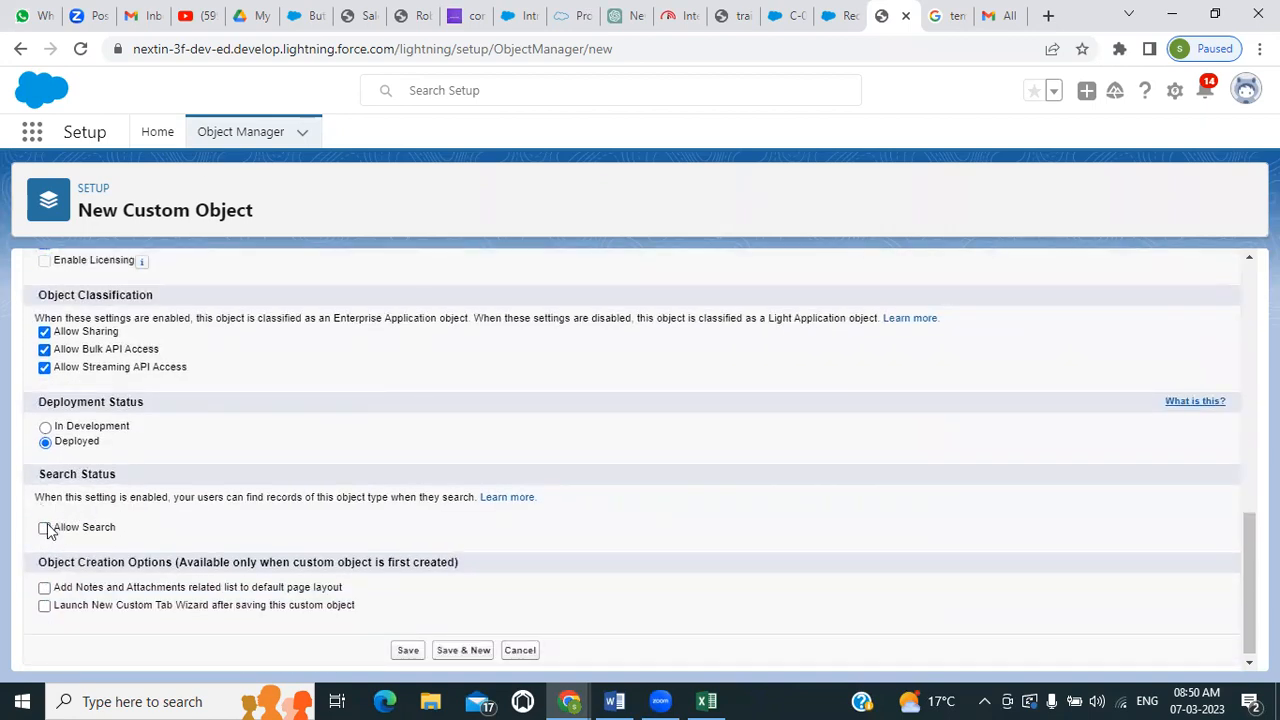
scroll(50, 565, "down", 1)
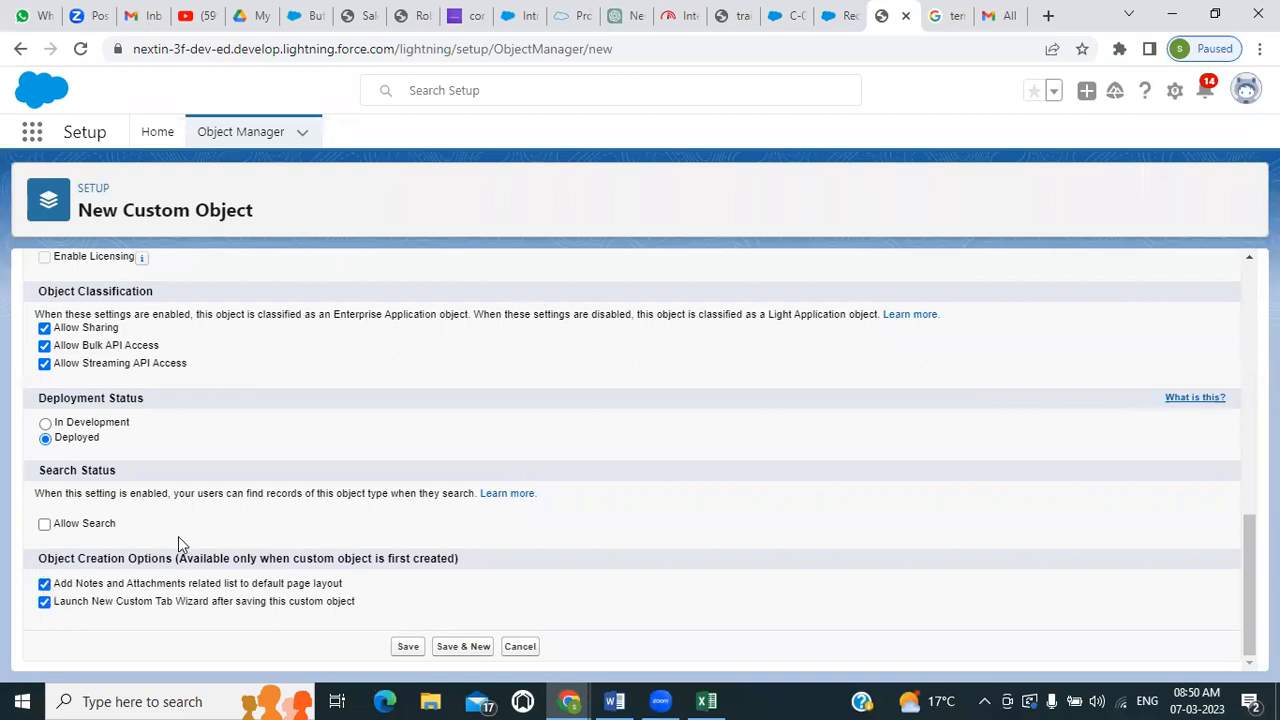
left_click(44, 524)
left_click(406, 646)
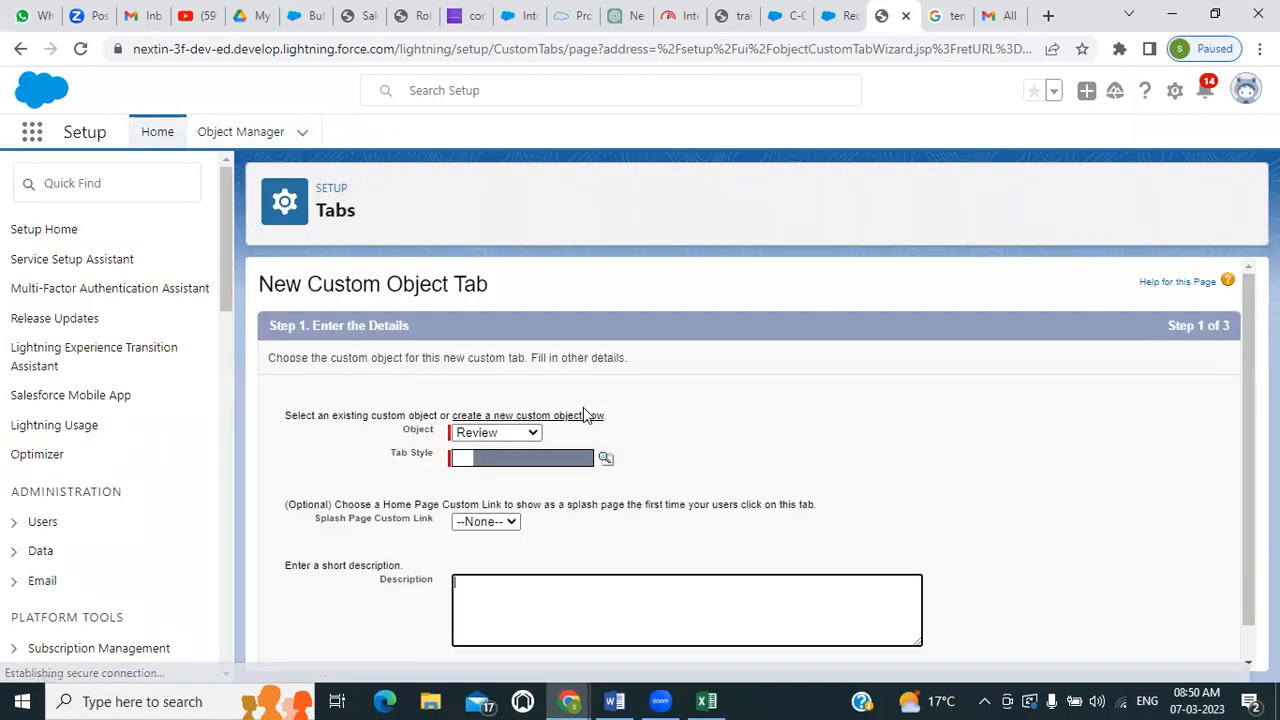
Create the Review object's tab with the Books style, keeping the default profile visibility and app assignments, and save it
left_click(606, 458)
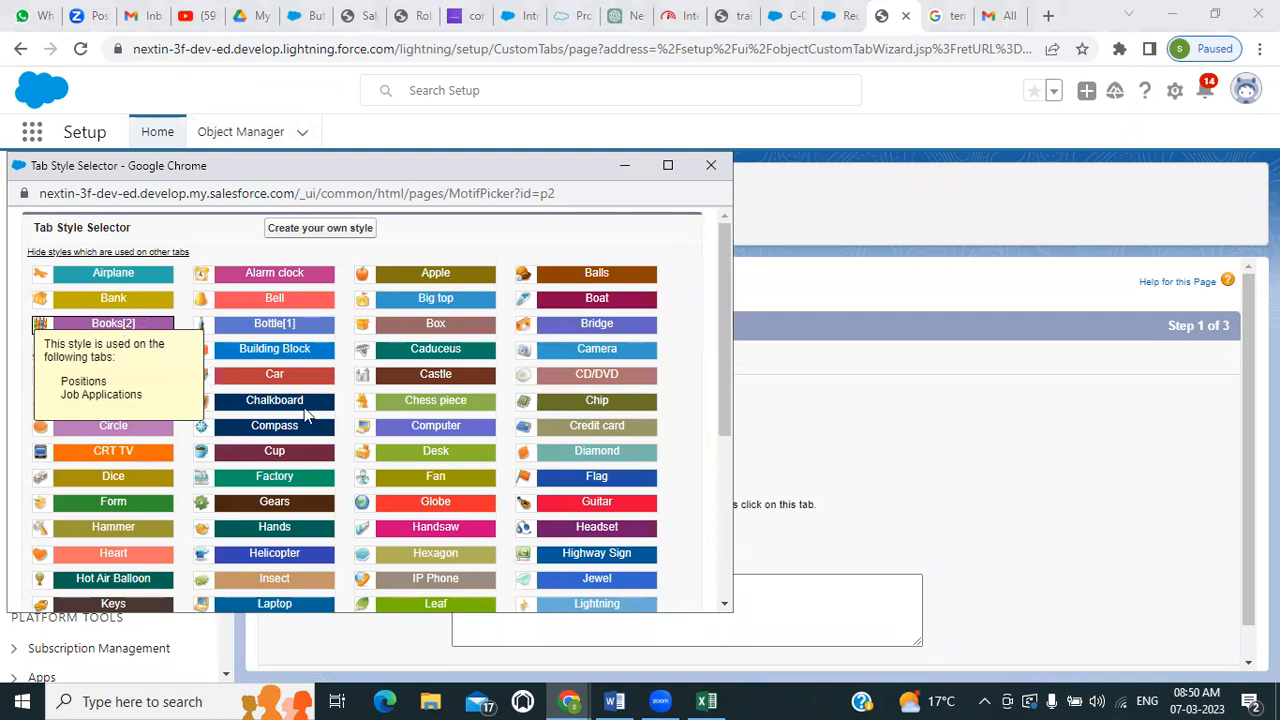
left_click(128, 326)
scroll(540, 563, "down", 1)
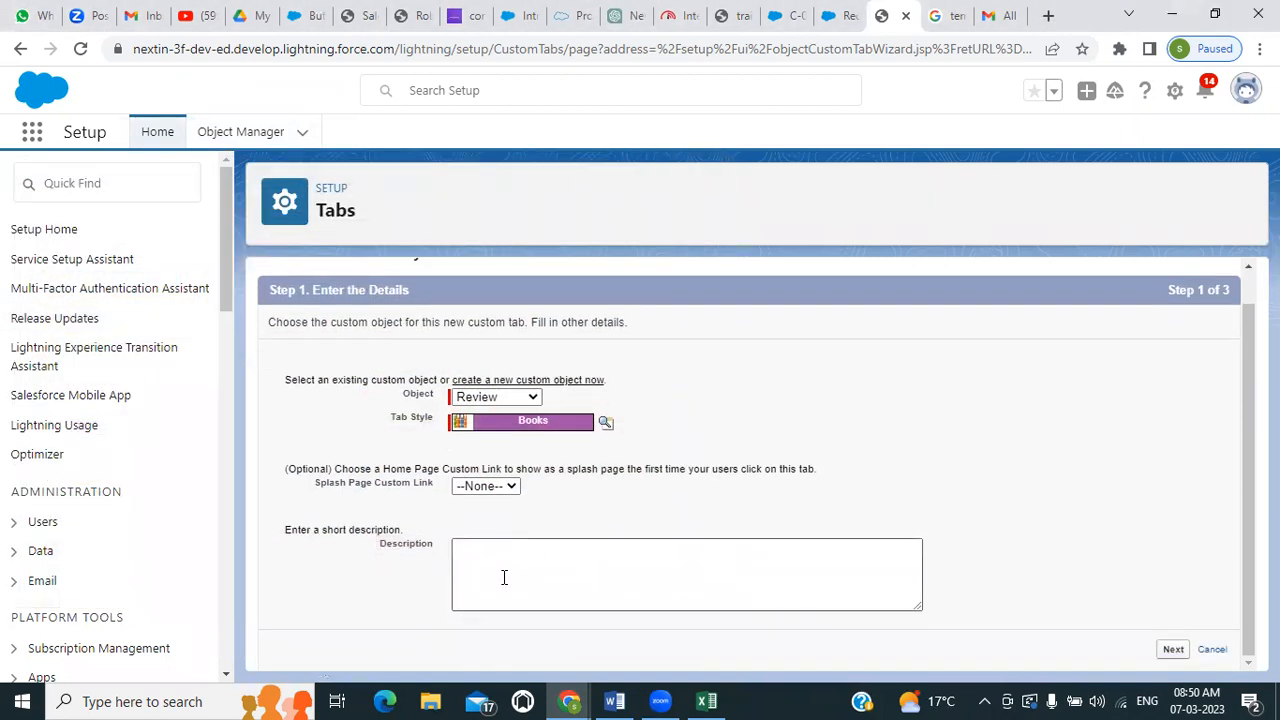
left_click(1174, 649)
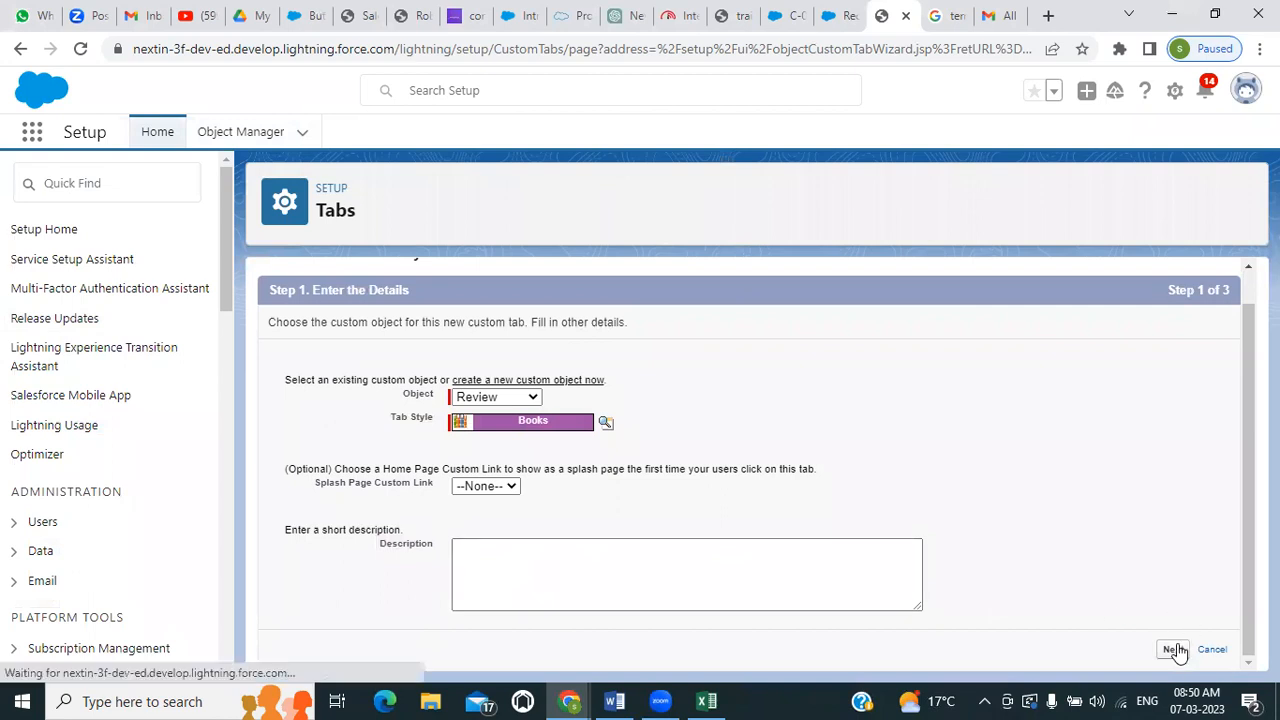
scroll(1140, 391, "down", 7)
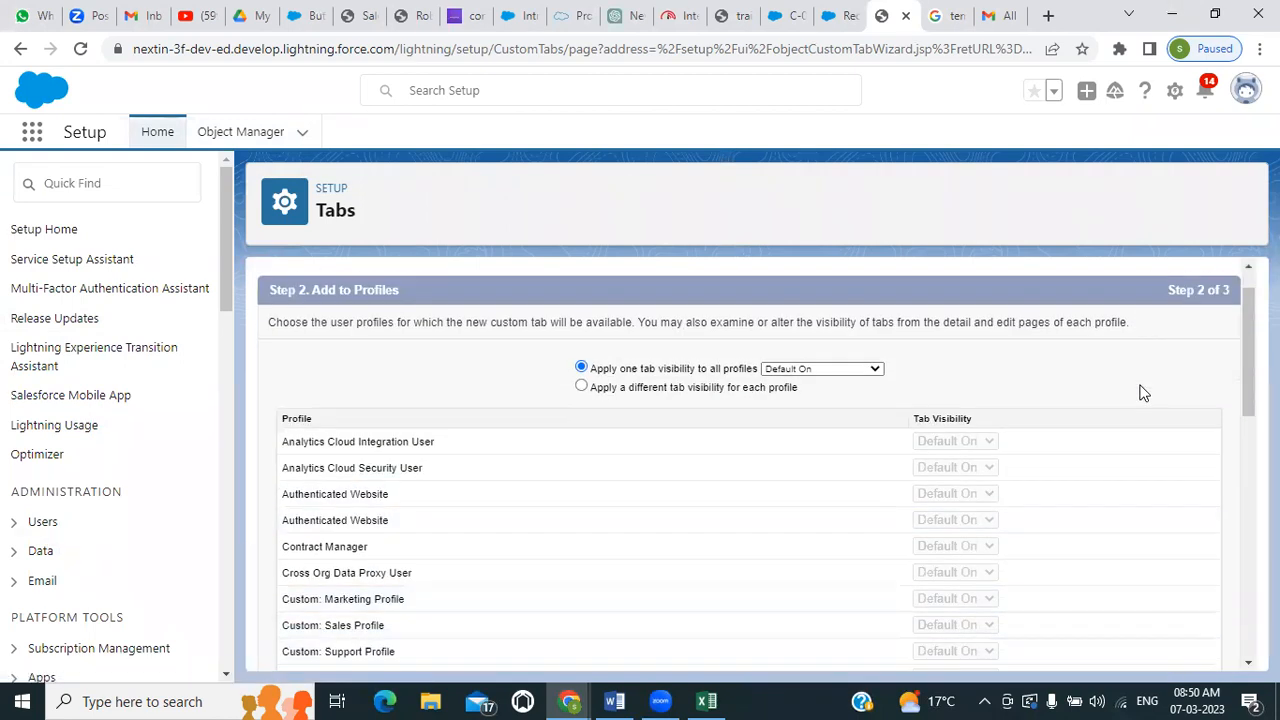
left_click(1172, 650)
scroll(1162, 621, "down", 10)
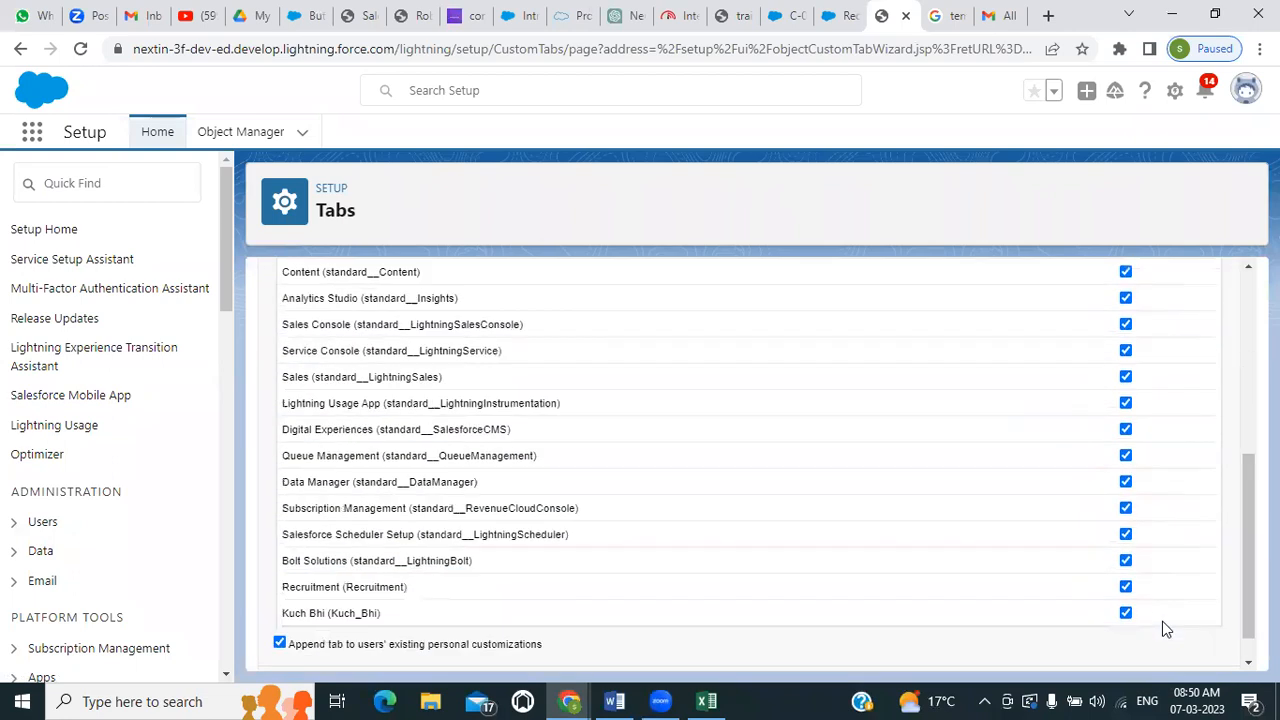
left_click(1172, 653)
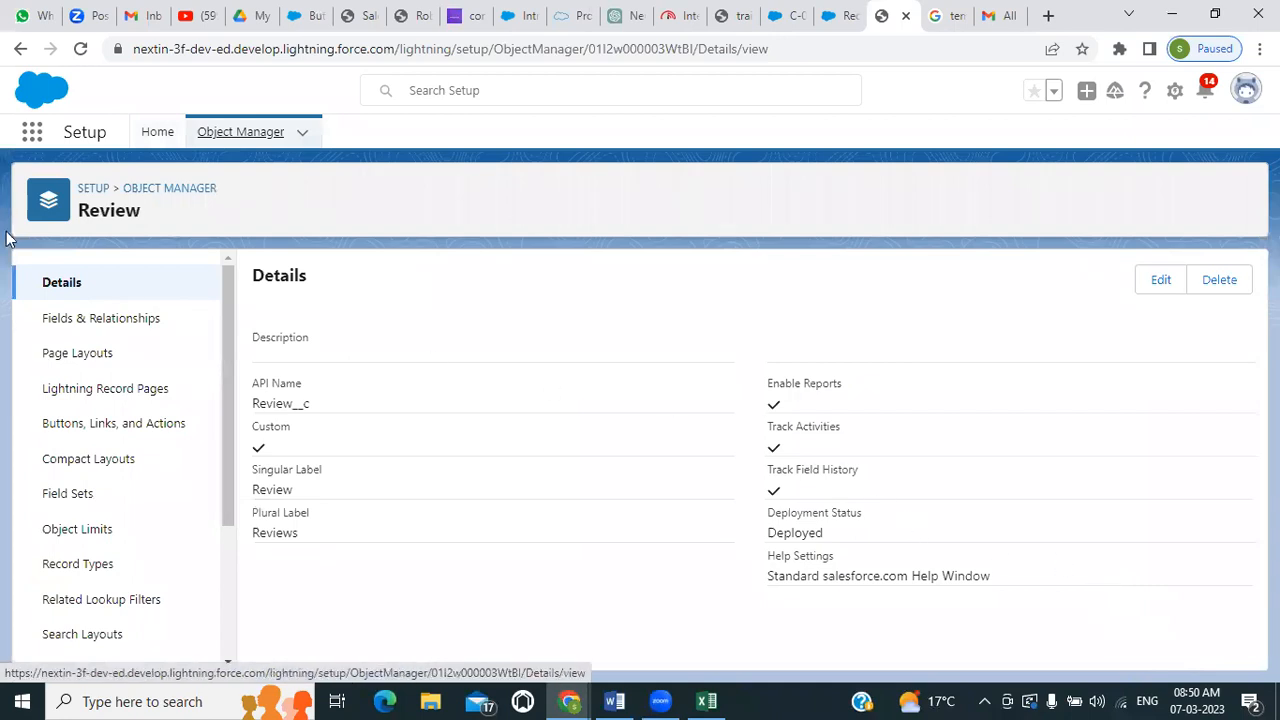
Start a new custom field on the Review object with the Master-Detail Relationship data type
left_click(50, 321)
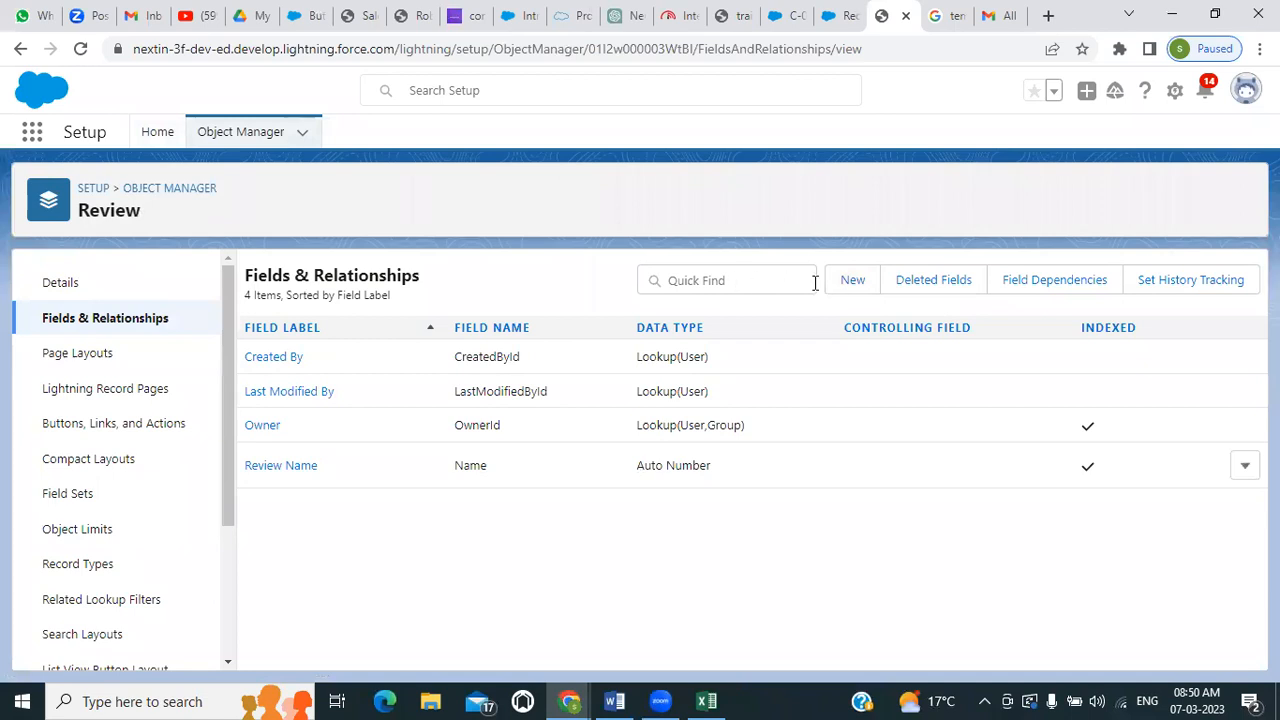
left_click(847, 282)
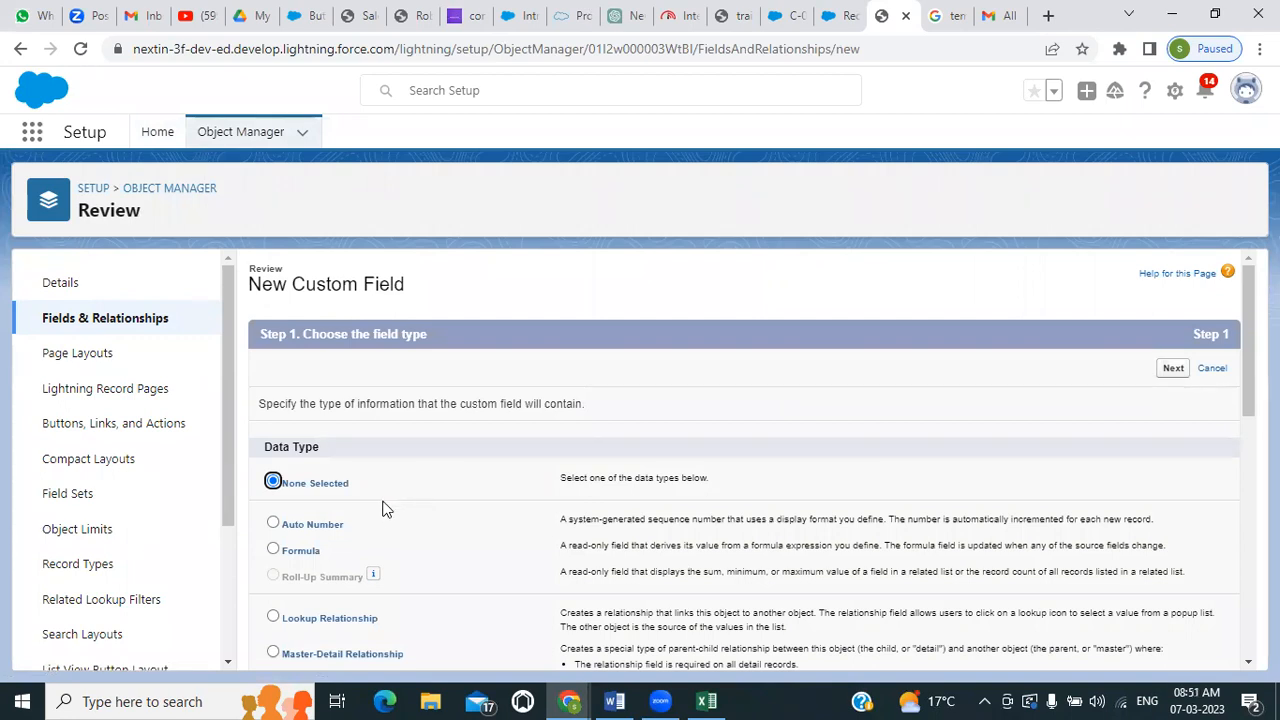
scroll(350, 555, "down", 1)
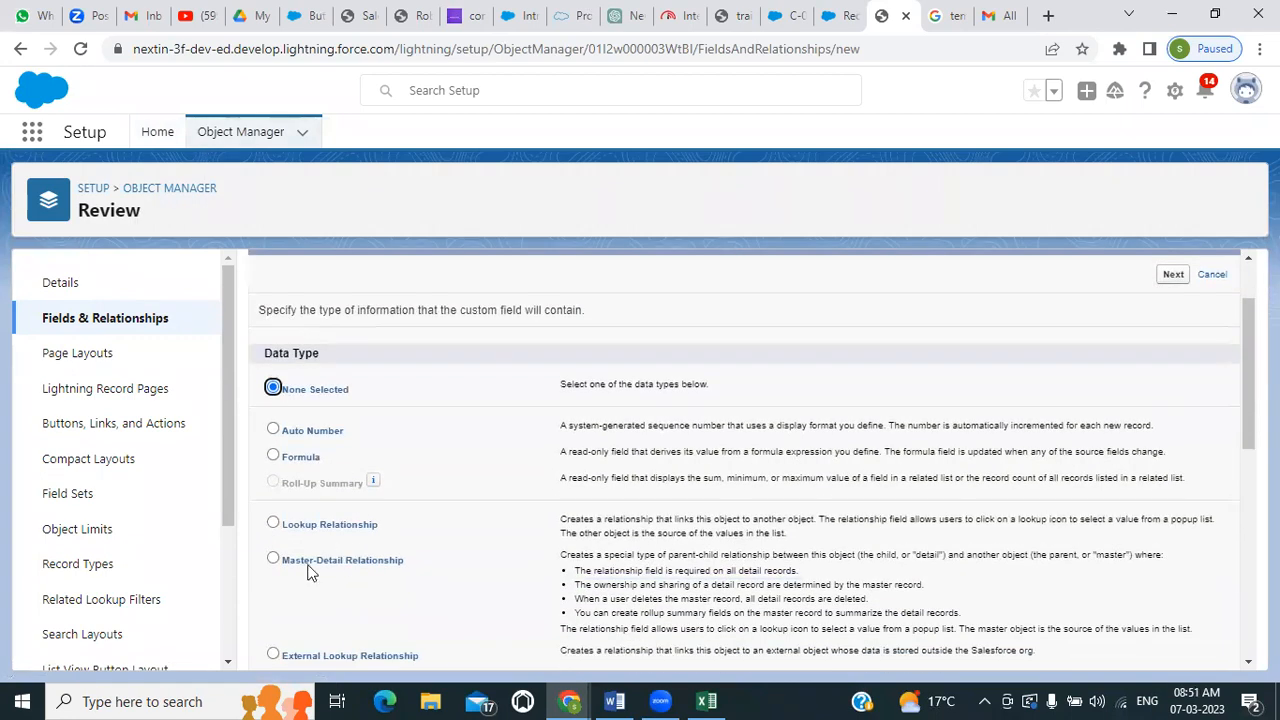
left_click(277, 561)
scroll(370, 540, "down", 2)
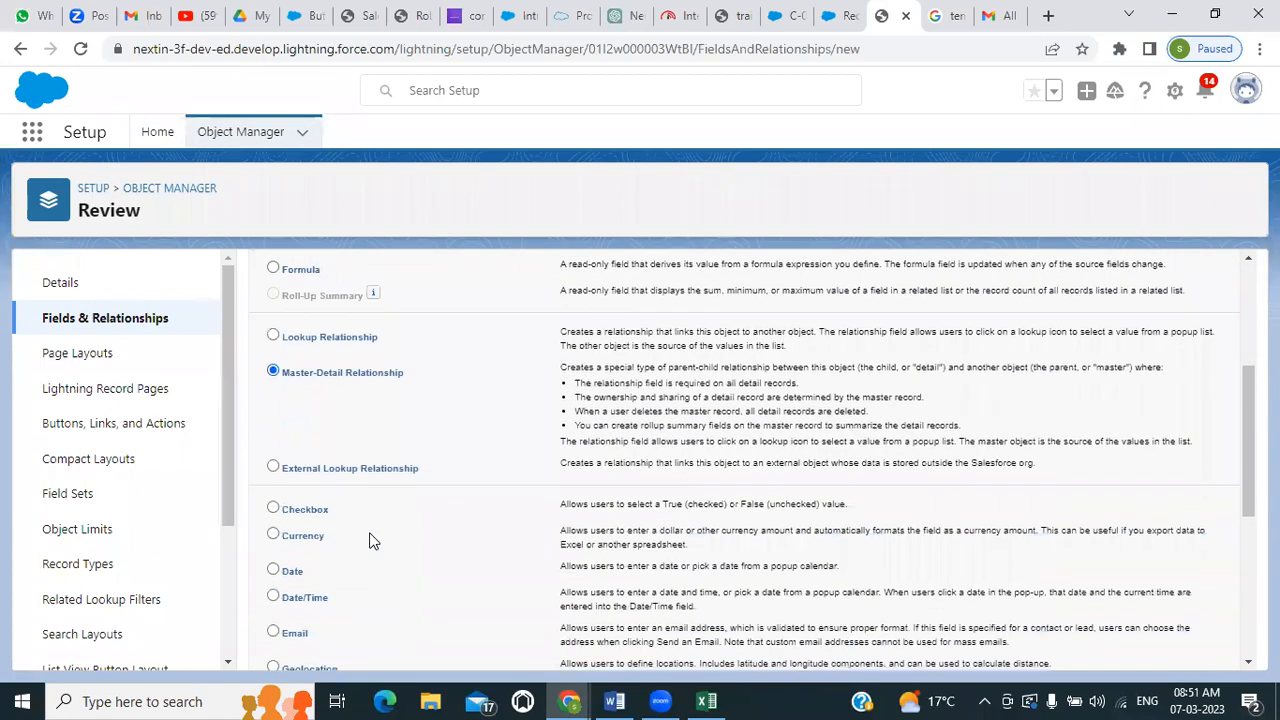
scroll(369, 540, "up", 3)
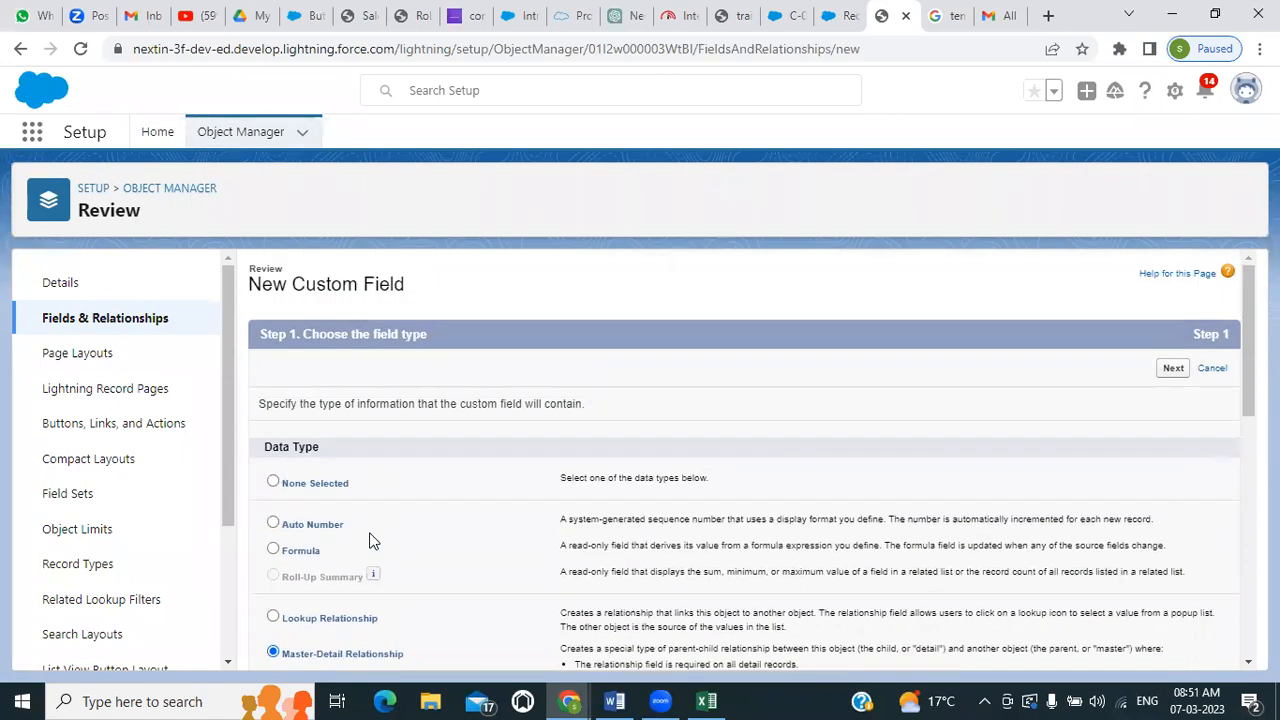
left_click(1172, 369)
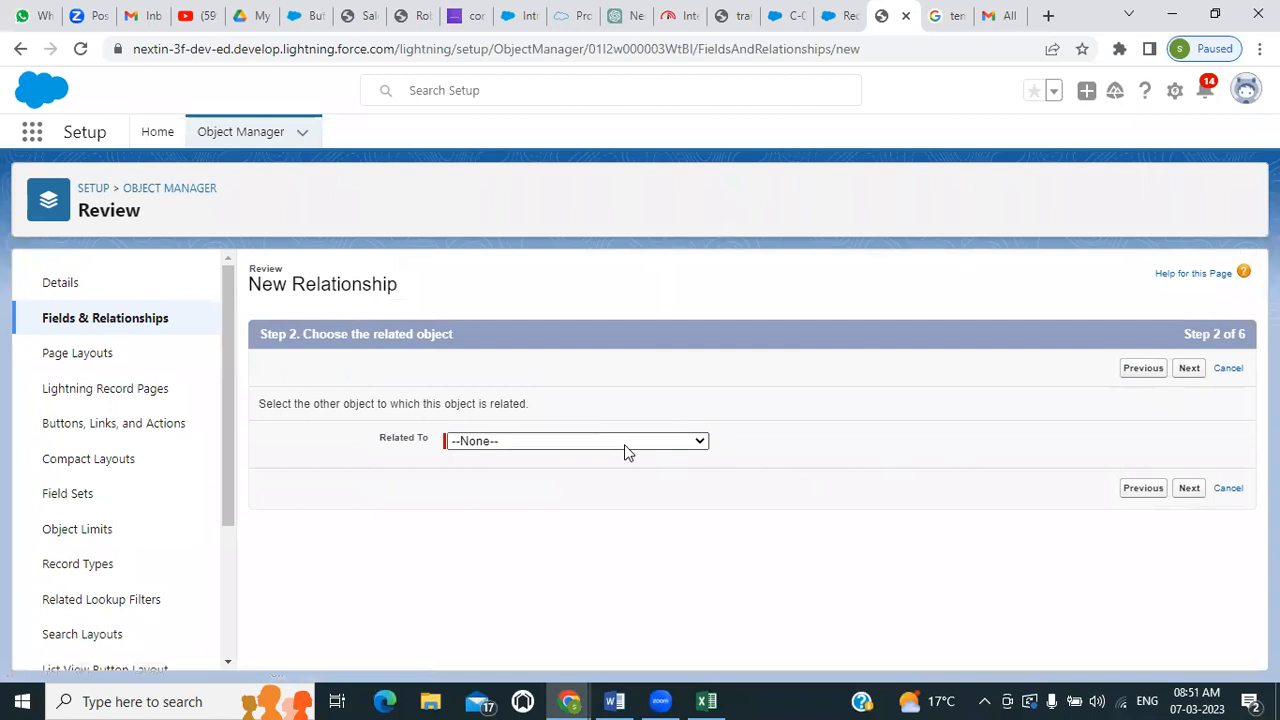
Relate the Review object's master-detail field to the Job Application object
left_click(624, 444)
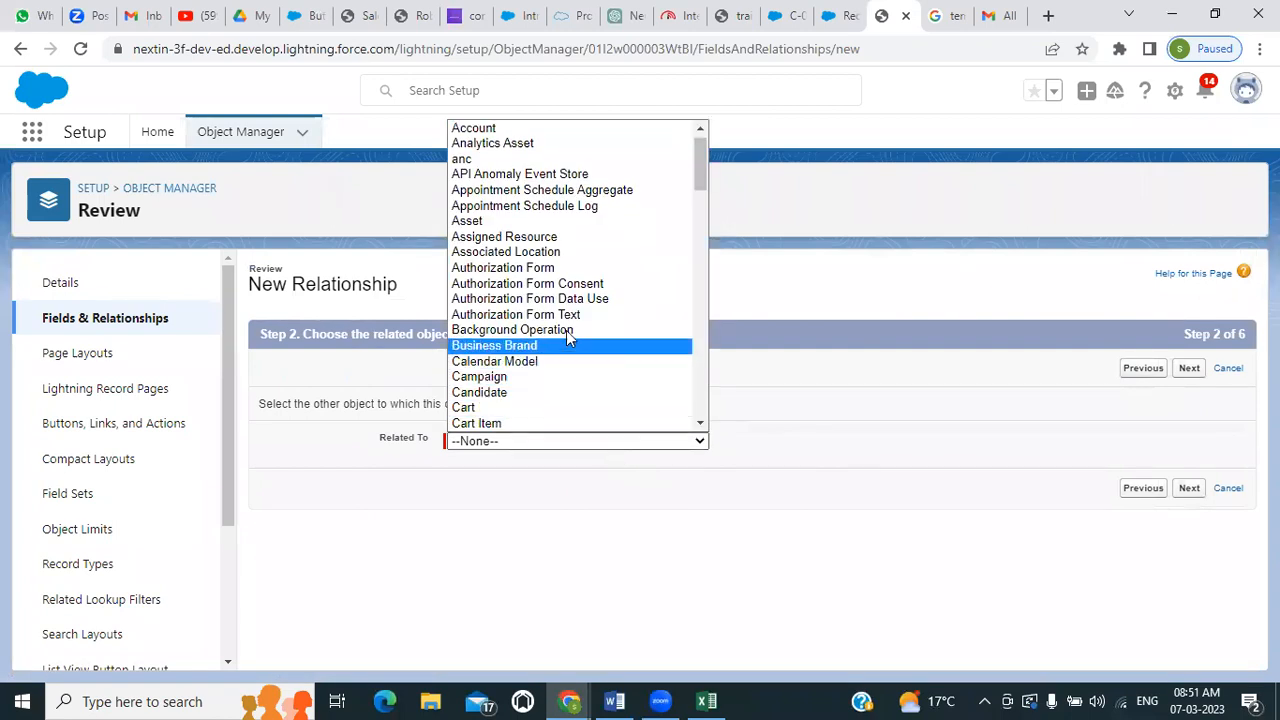
scroll(575, 296, "down", 6)
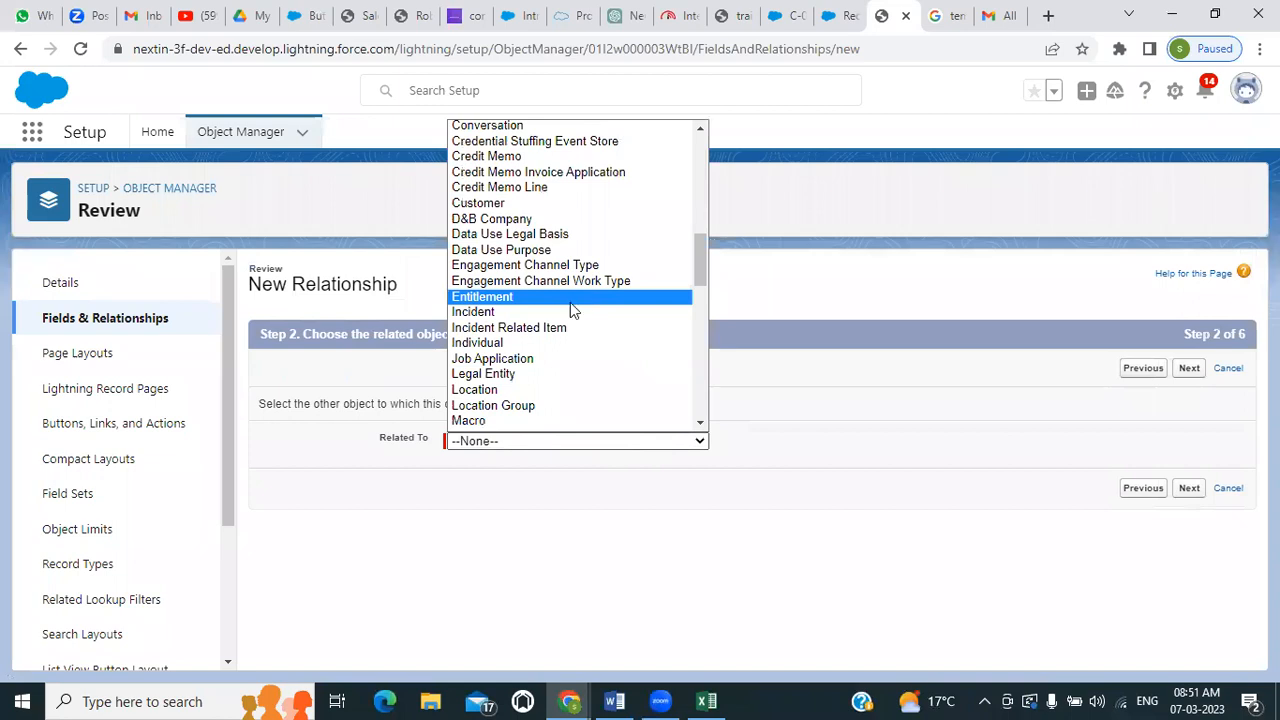
left_click(540, 362)
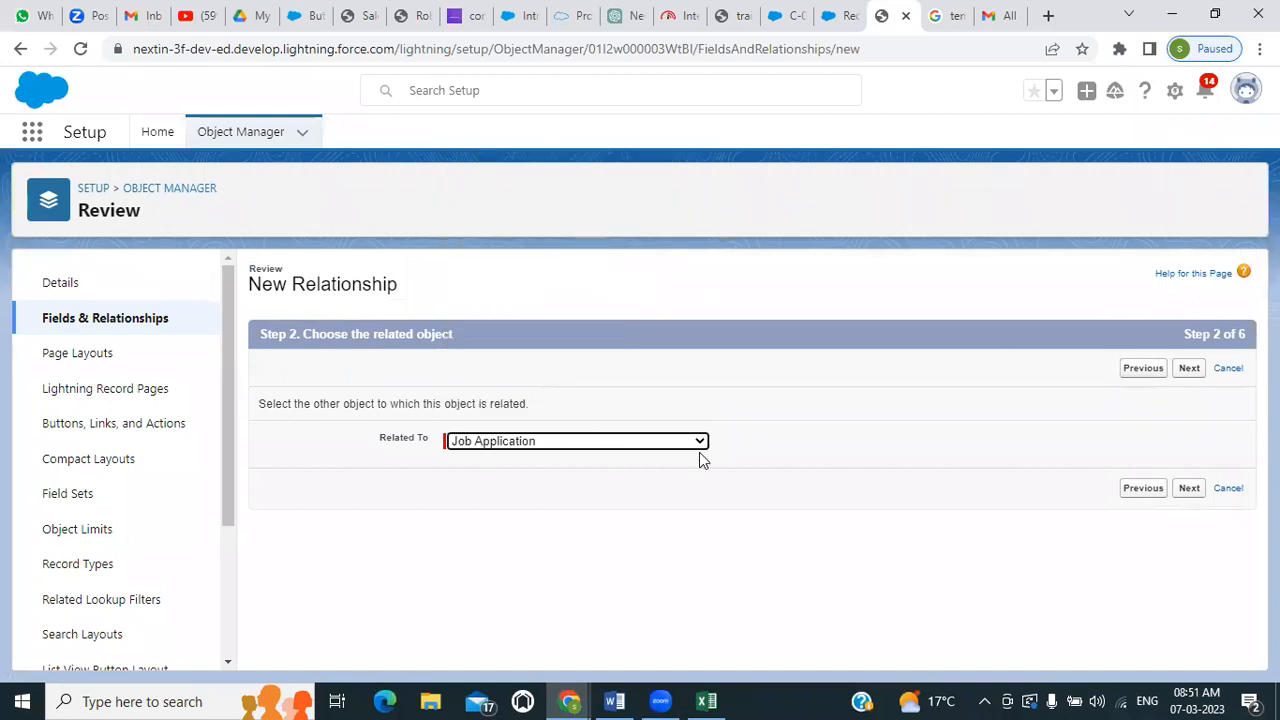
left_click(1187, 490)
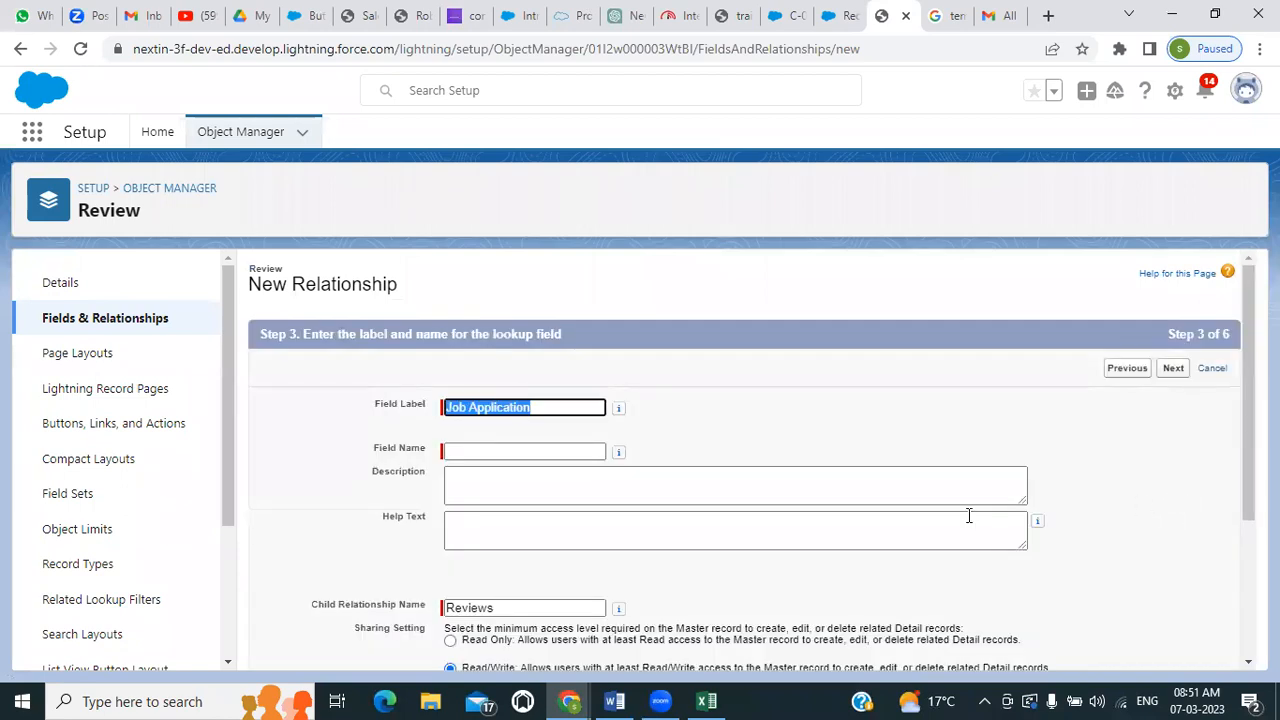
Set the relationship's field name to Job_Application, keeping the Job Application label, Reviews child relationship name and Read/Write sharing setting
left_click(472, 451)
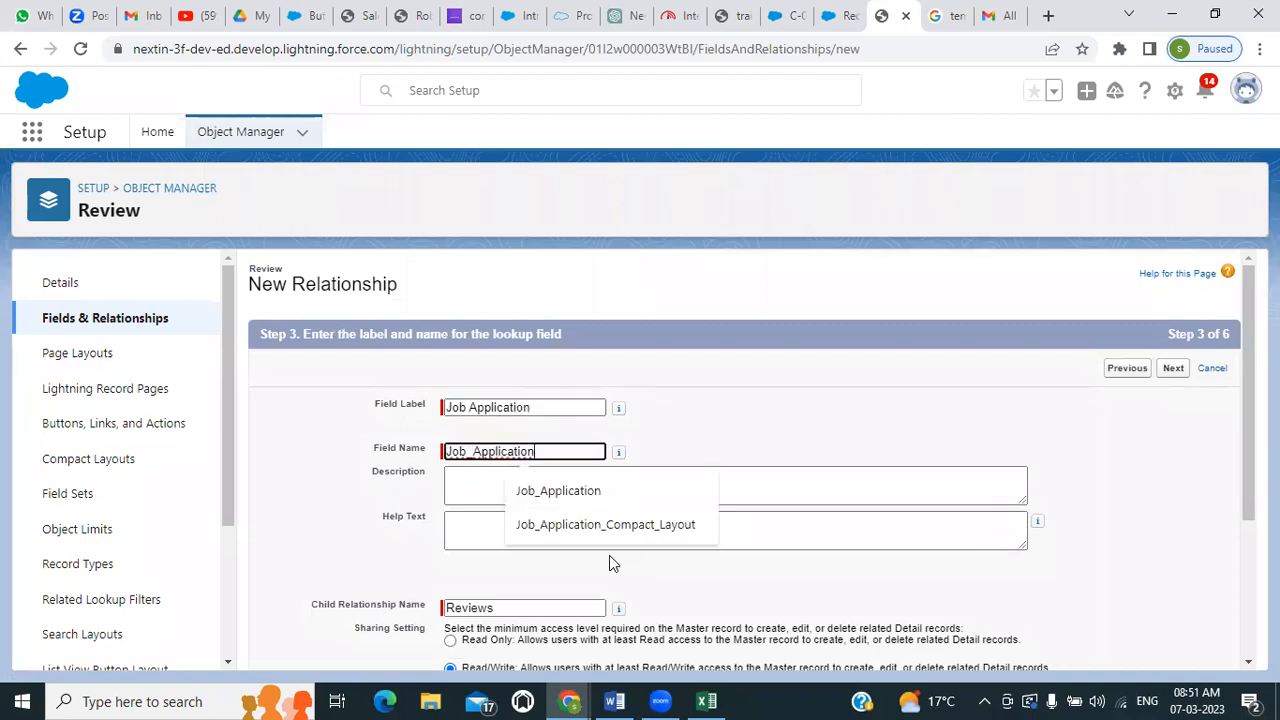
left_click(557, 493)
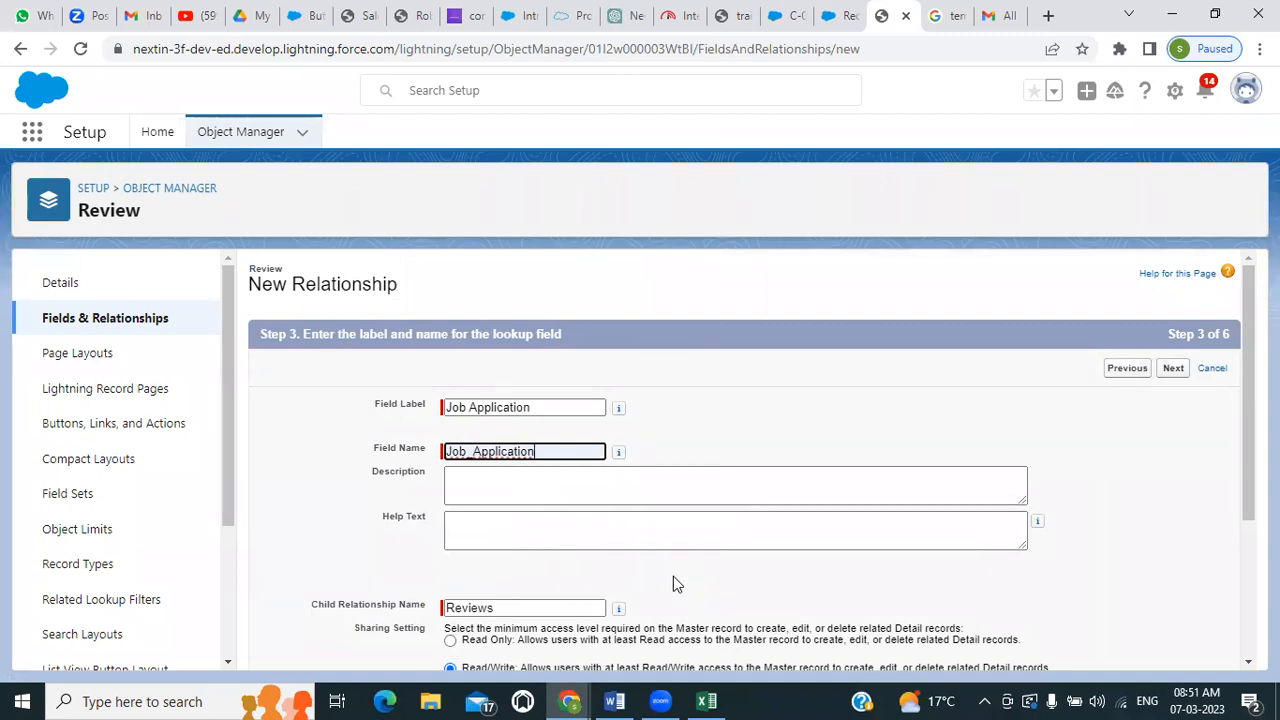
scroll(673, 584, "down", 2)
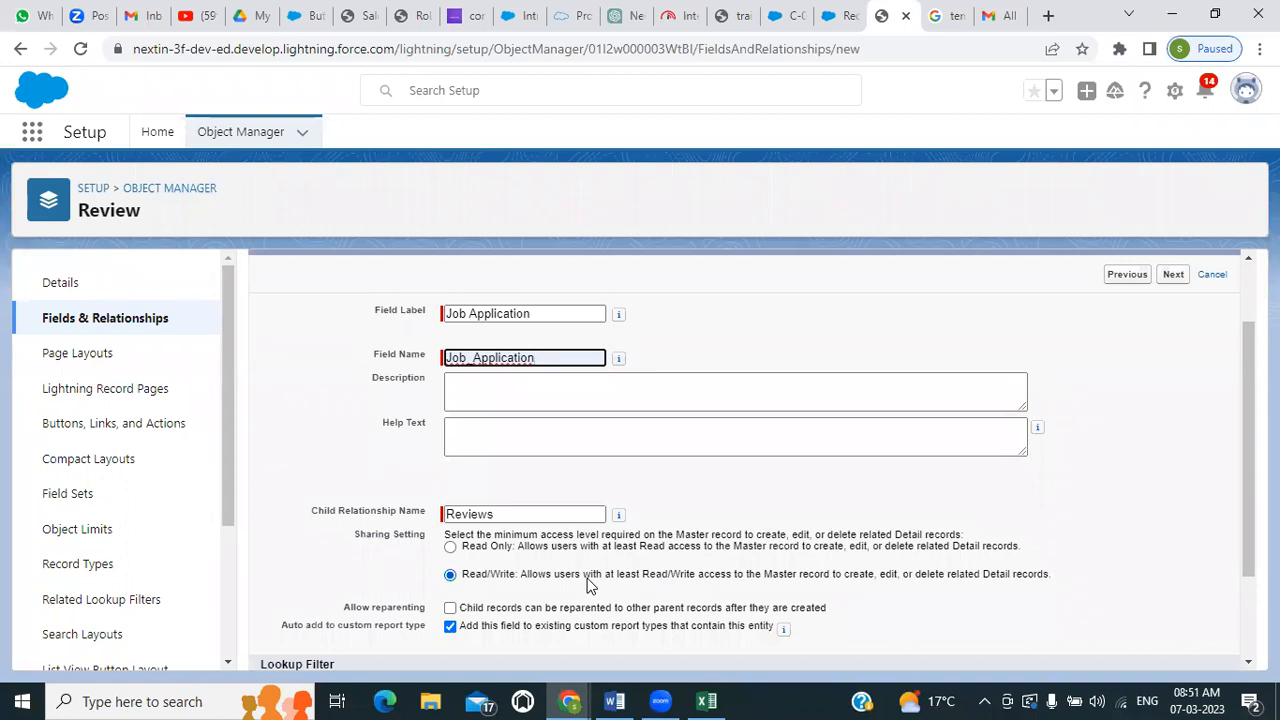
scroll(589, 585, "down", 2)
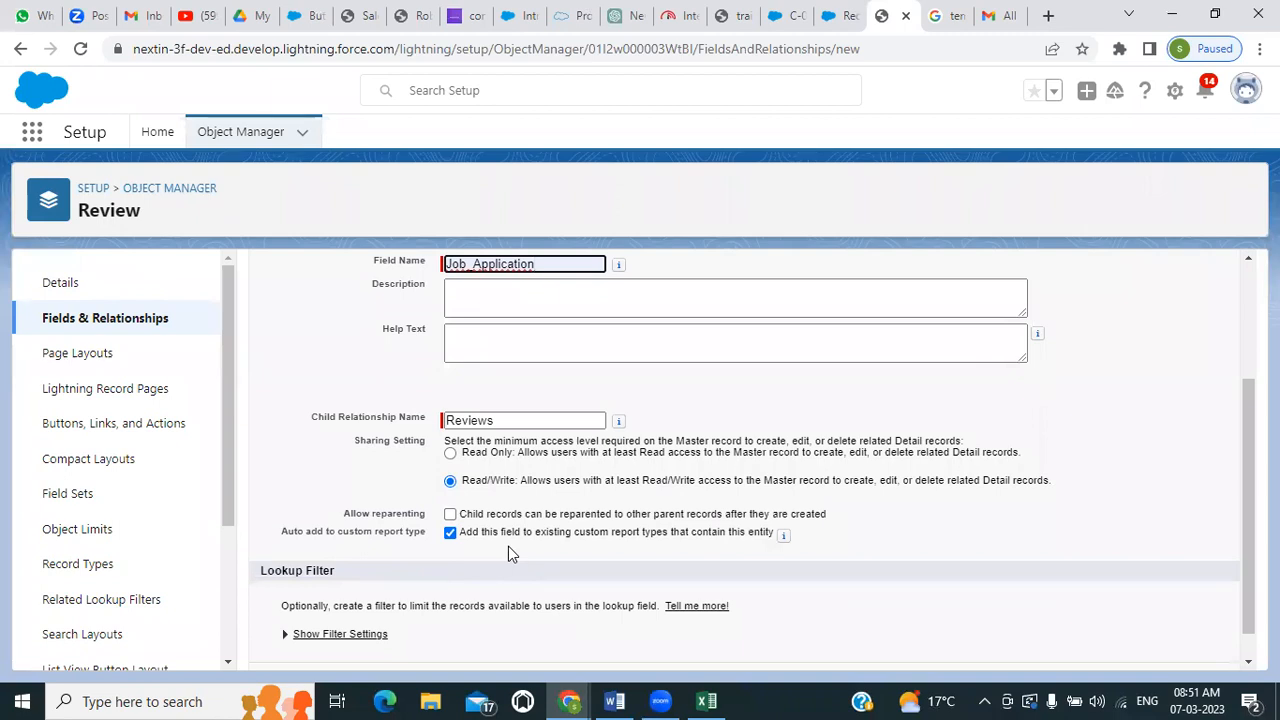
scroll(508, 546, "down", 1)
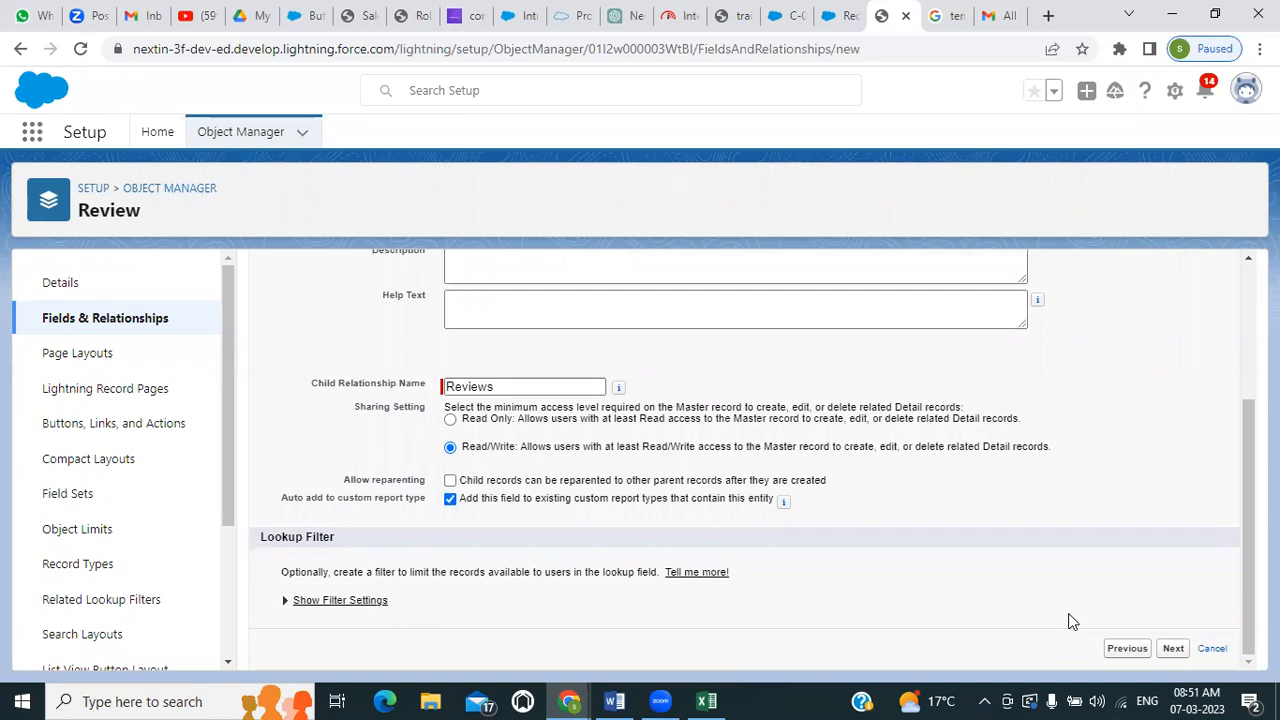
scroll(1072, 600, "up", 2)
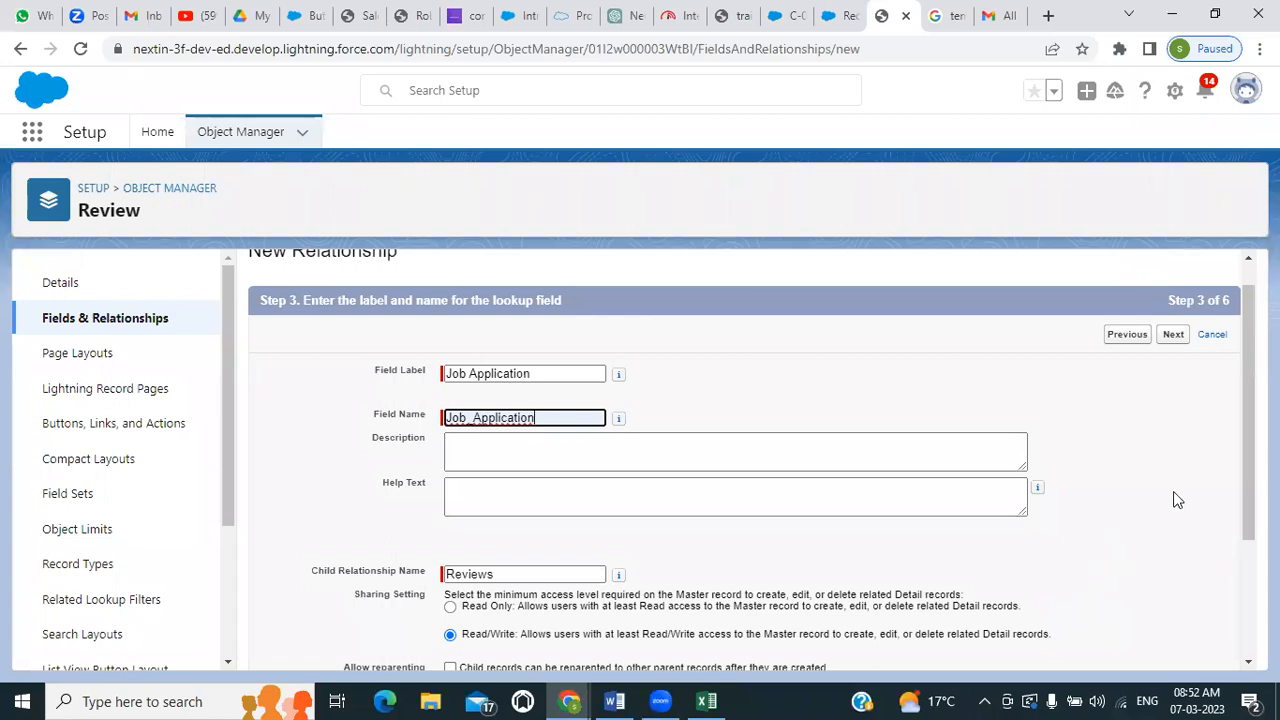
left_click(1173, 335)
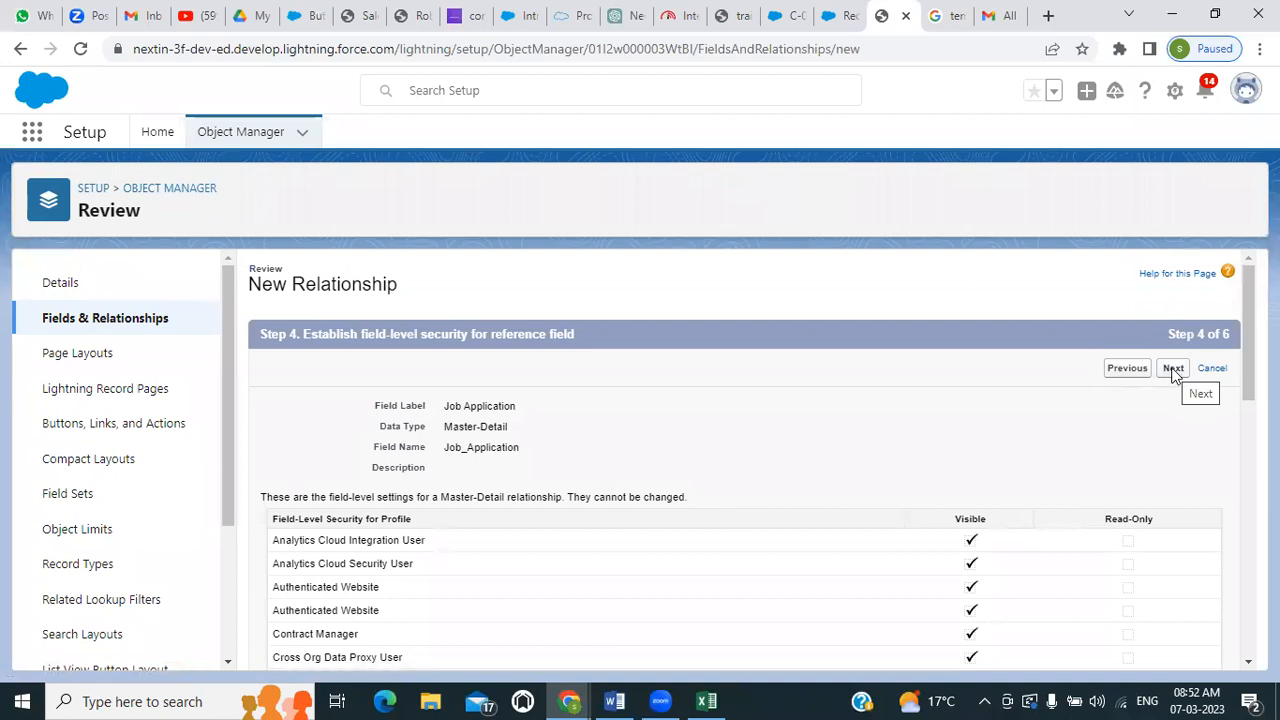
Accept the default field-level security, Review Layout placement and Reviews related list on the Job Application Layout, and save the relationship
left_click(1172, 369)
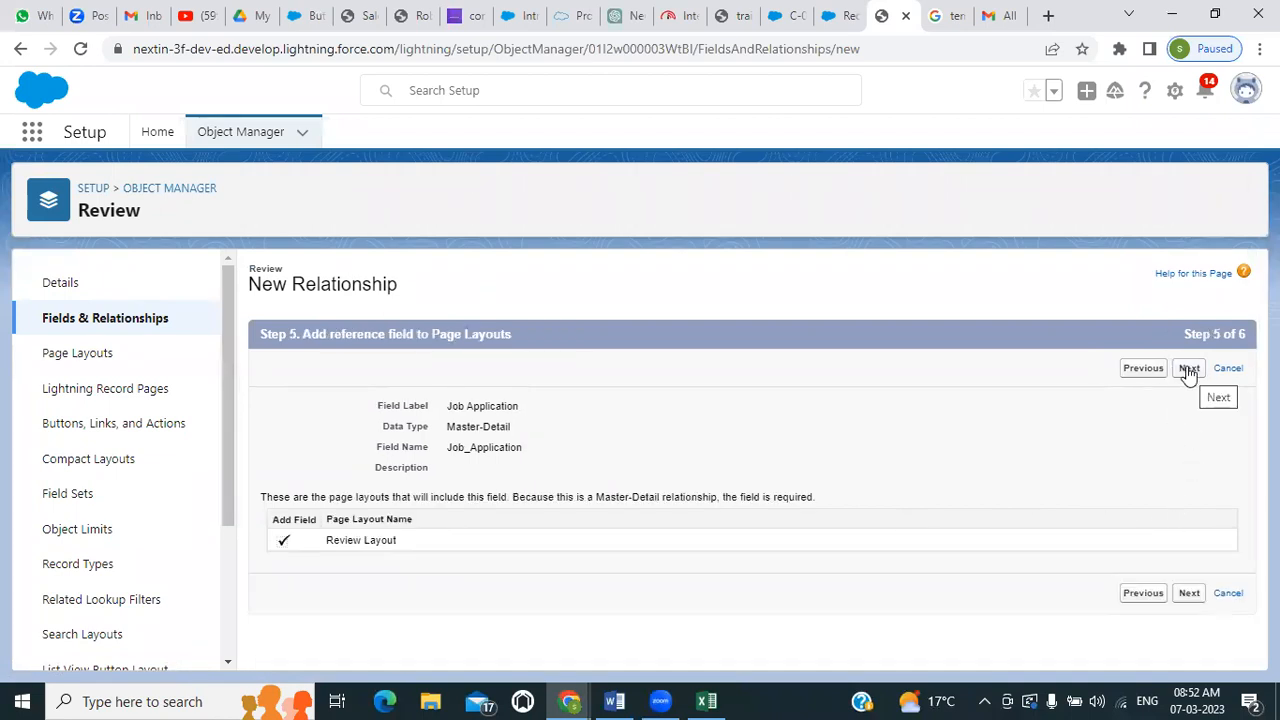
left_click(1188, 369)
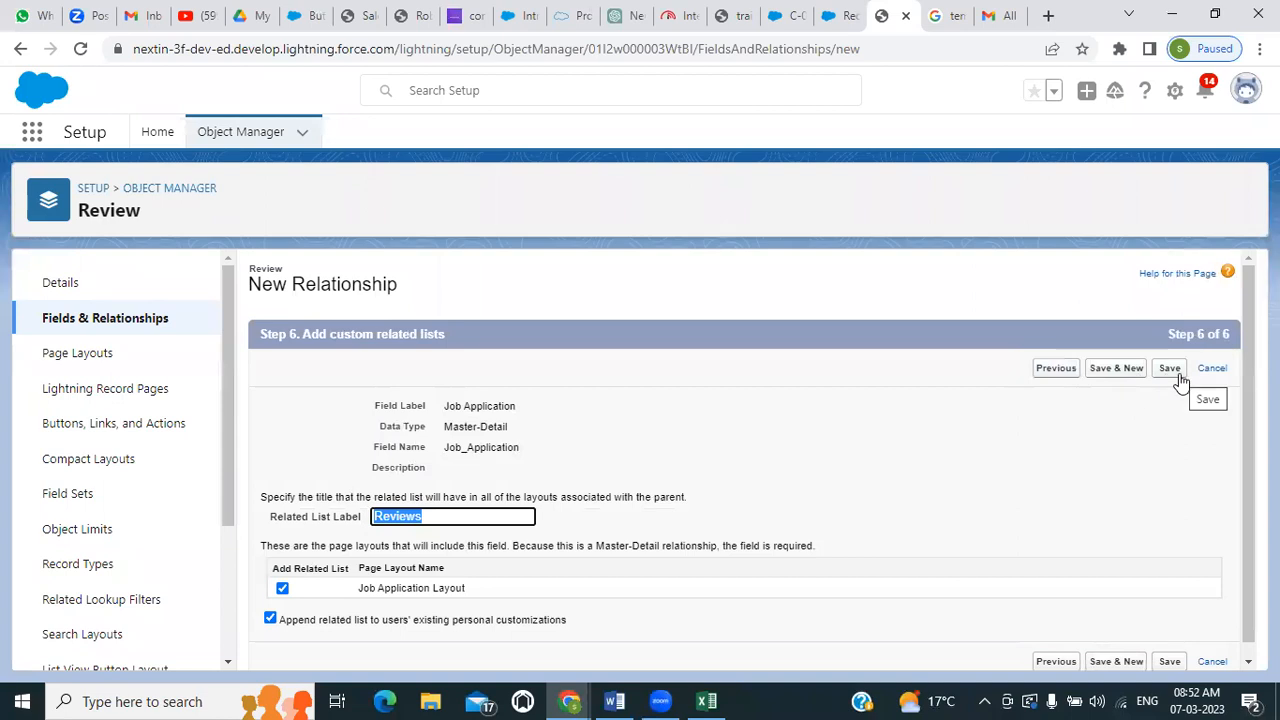
left_click(1180, 376)
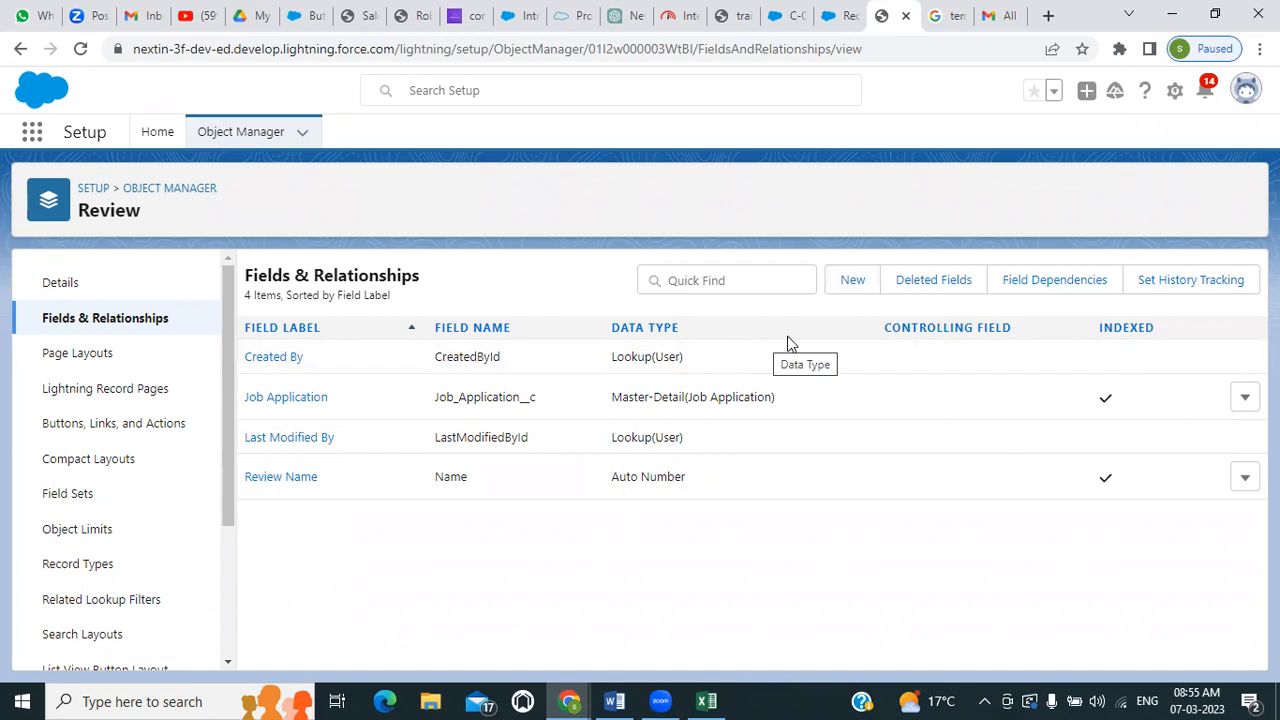
Start another custom field on the Review object with the Text data type and proceed to its field details
left_click(851, 283)
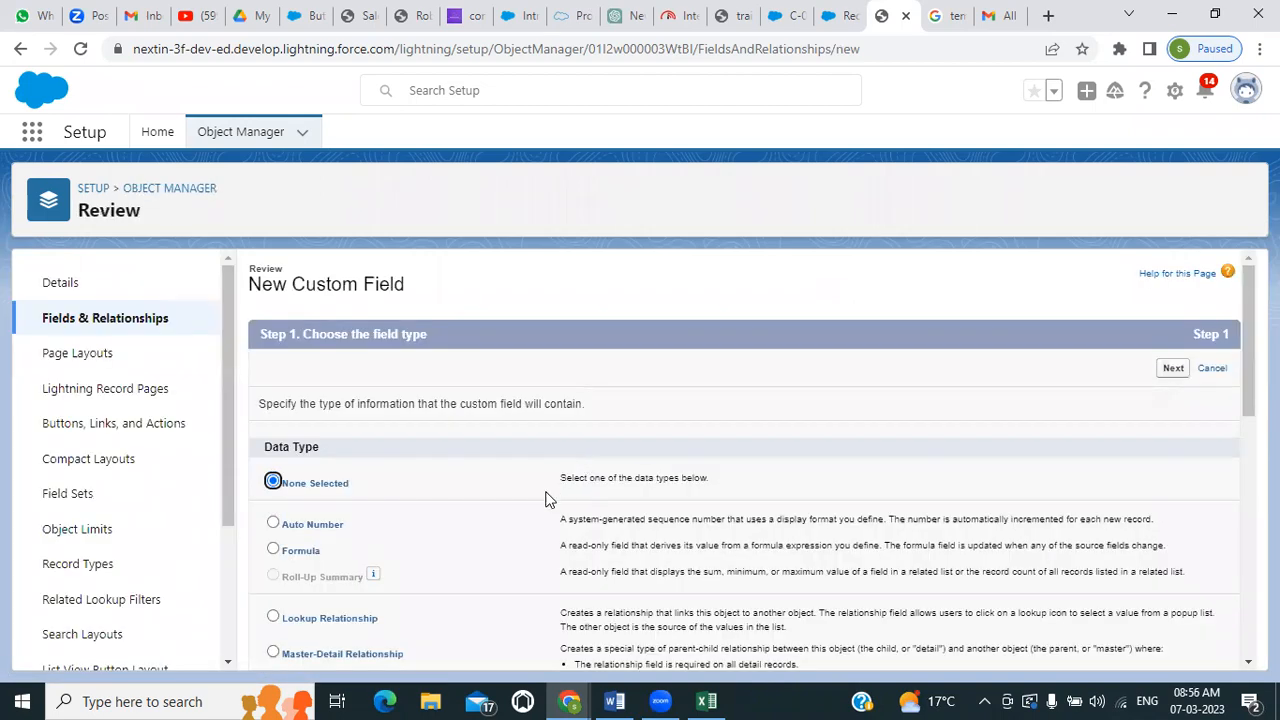
scroll(546, 498, "down", 1)
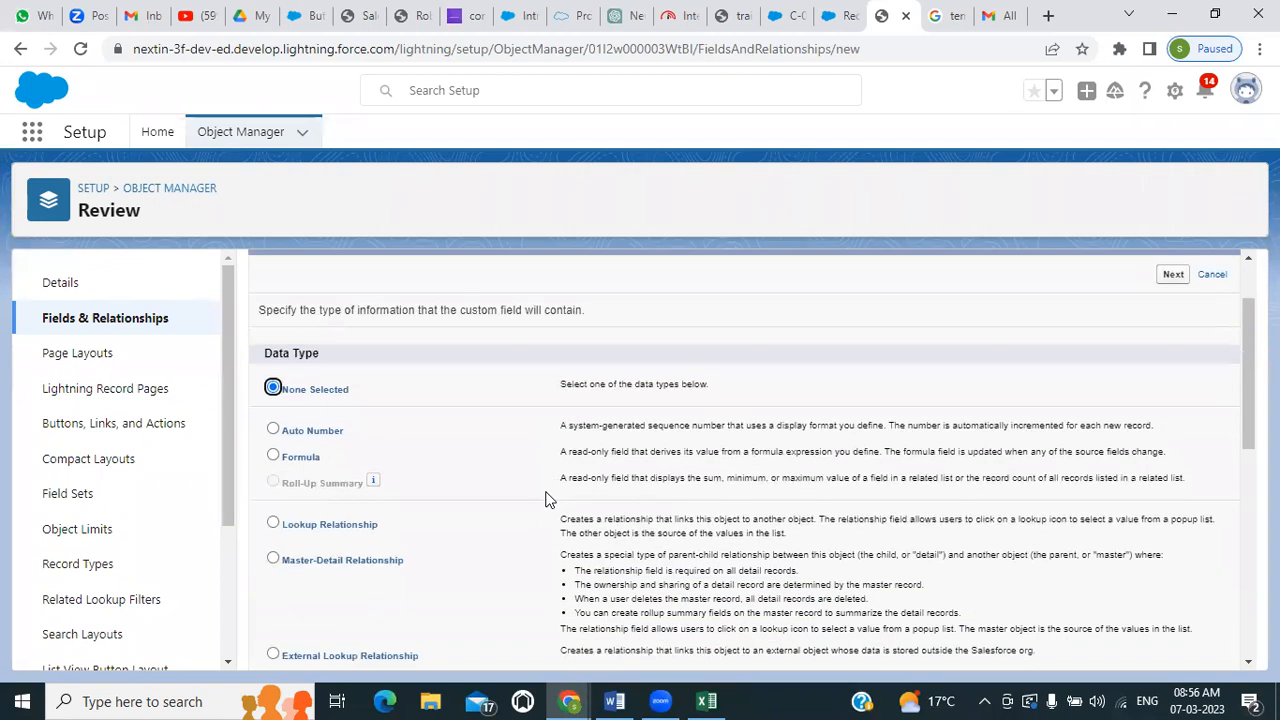
scroll(546, 498, "down", 1)
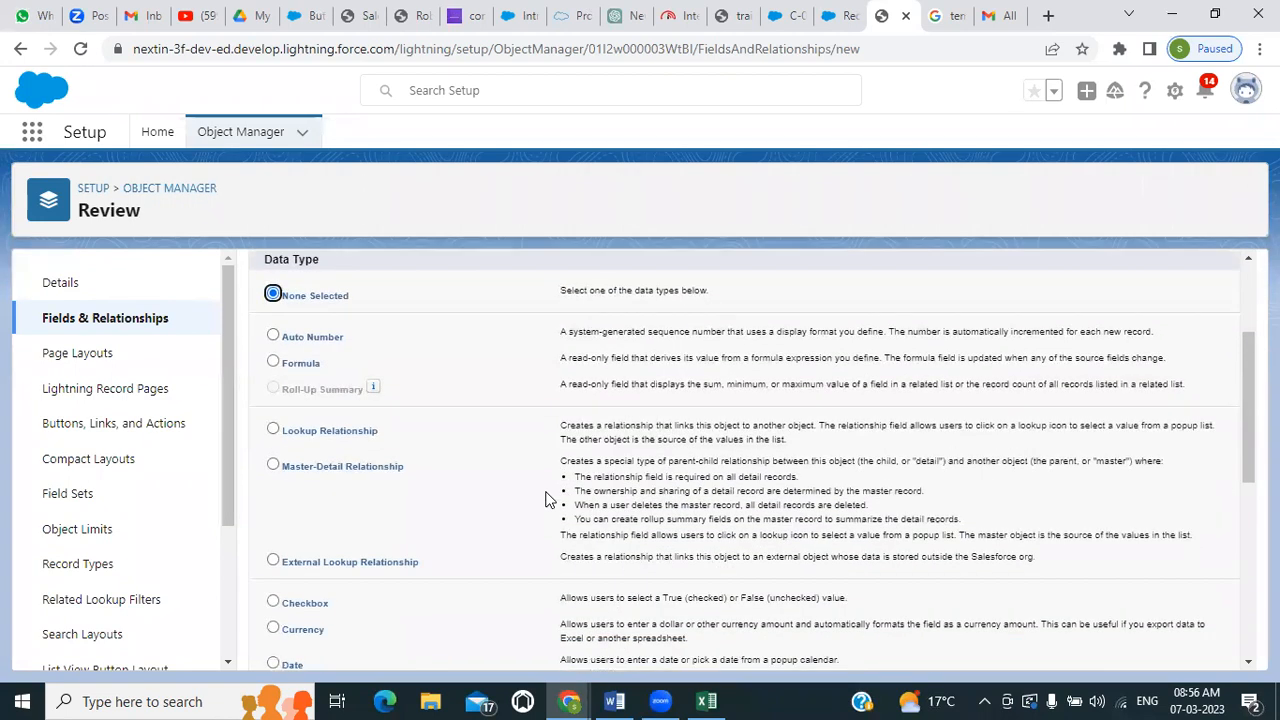
scroll(546, 498, "down", 5)
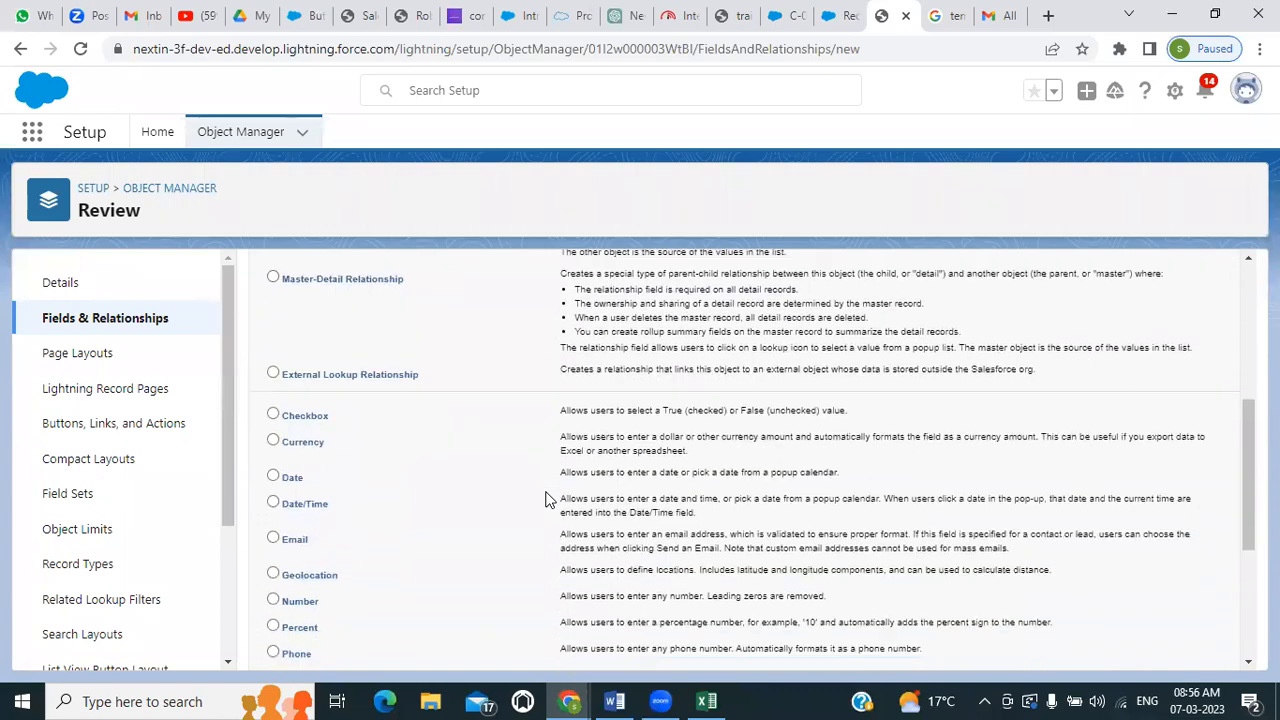
scroll(546, 498, "up", 2)
scroll(546, 498, "up", 5)
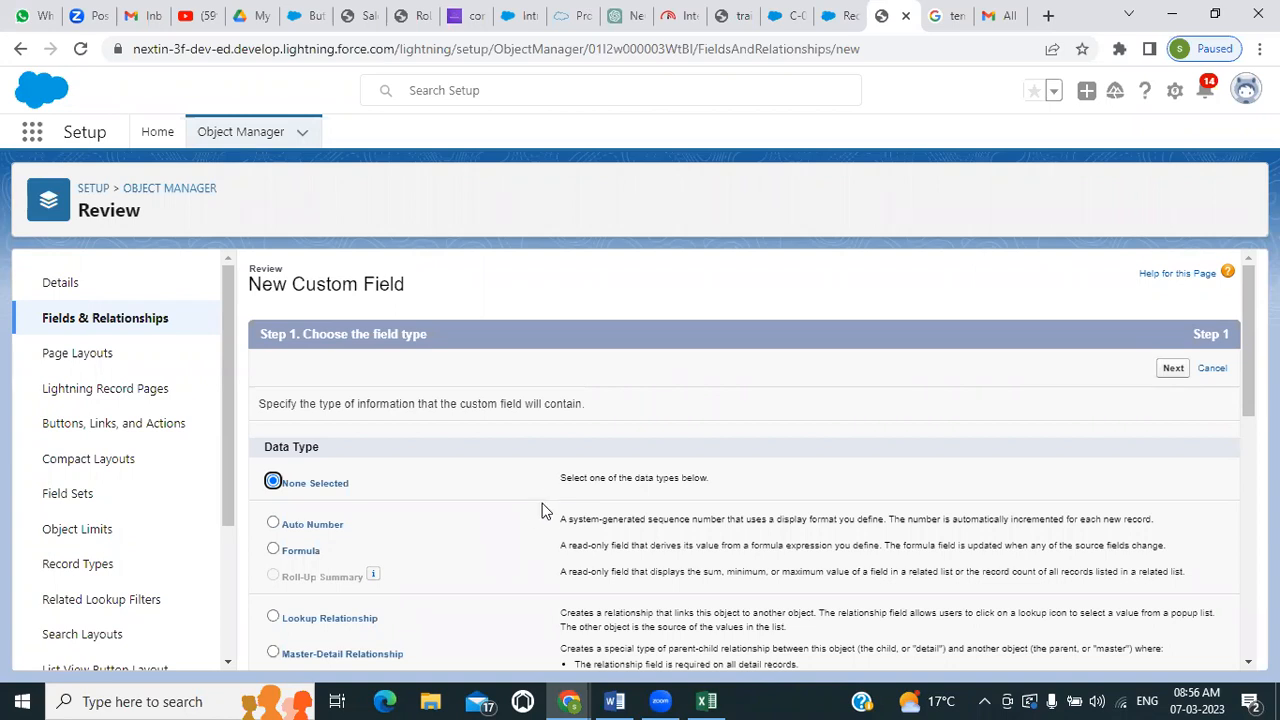
scroll(416, 540, "down", 3)
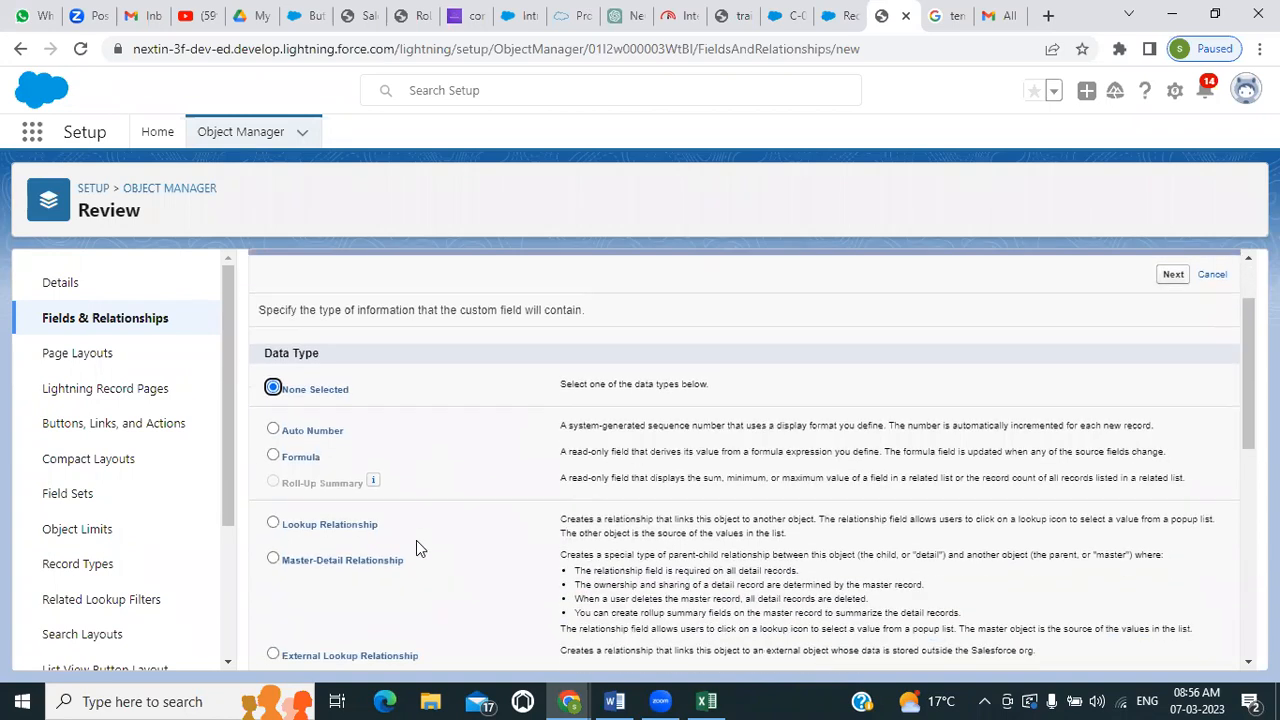
scroll(416, 540, "down", 2)
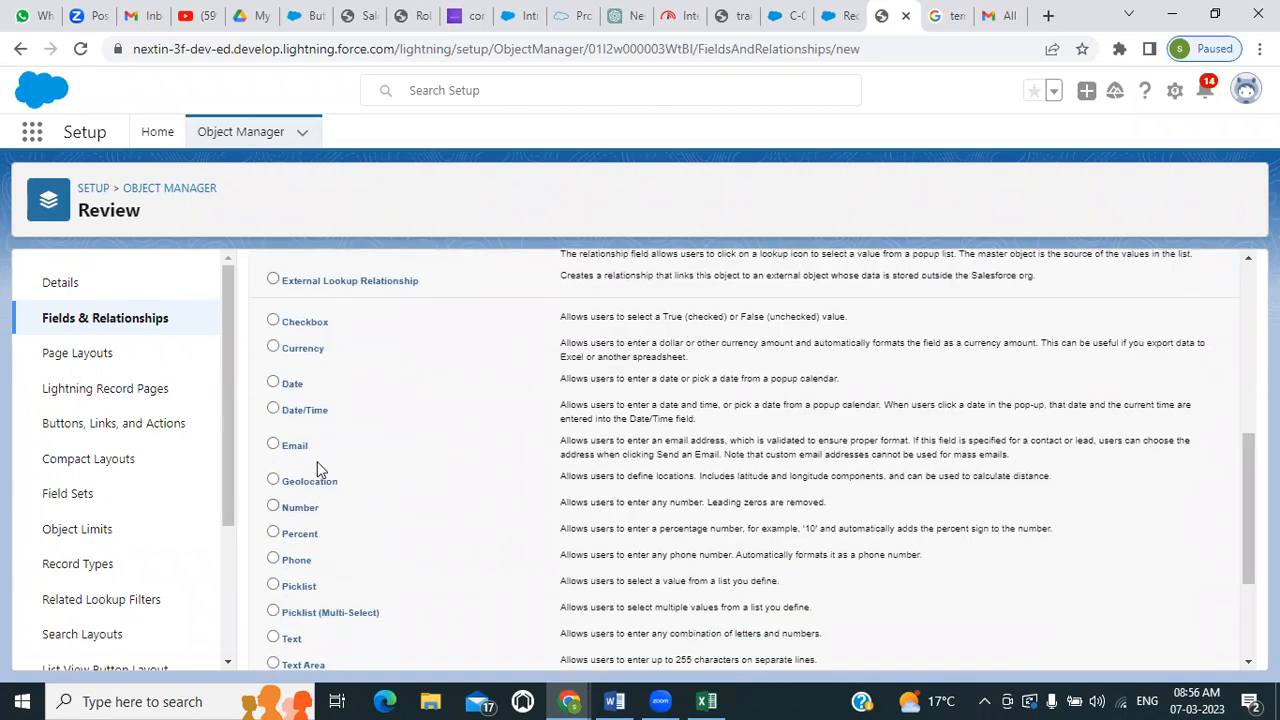
scroll(311, 491, "down", 2)
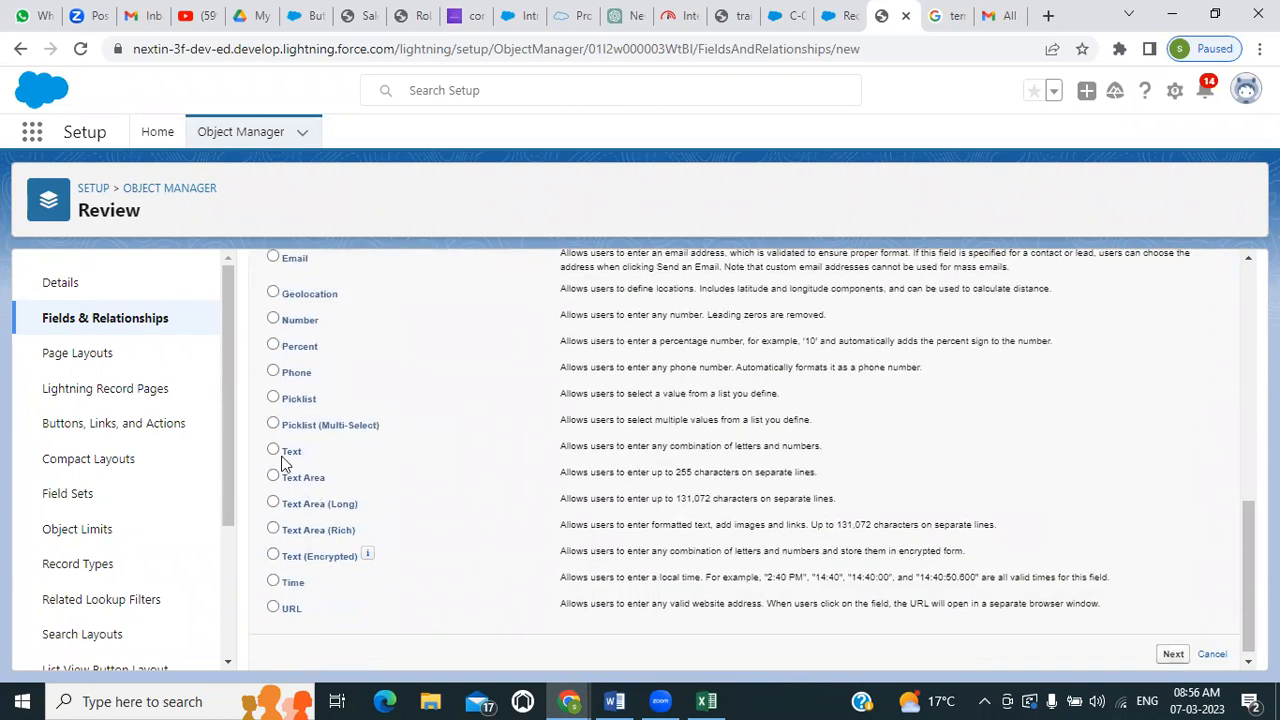
left_click(274, 451)
scroll(440, 486, "up", 7)
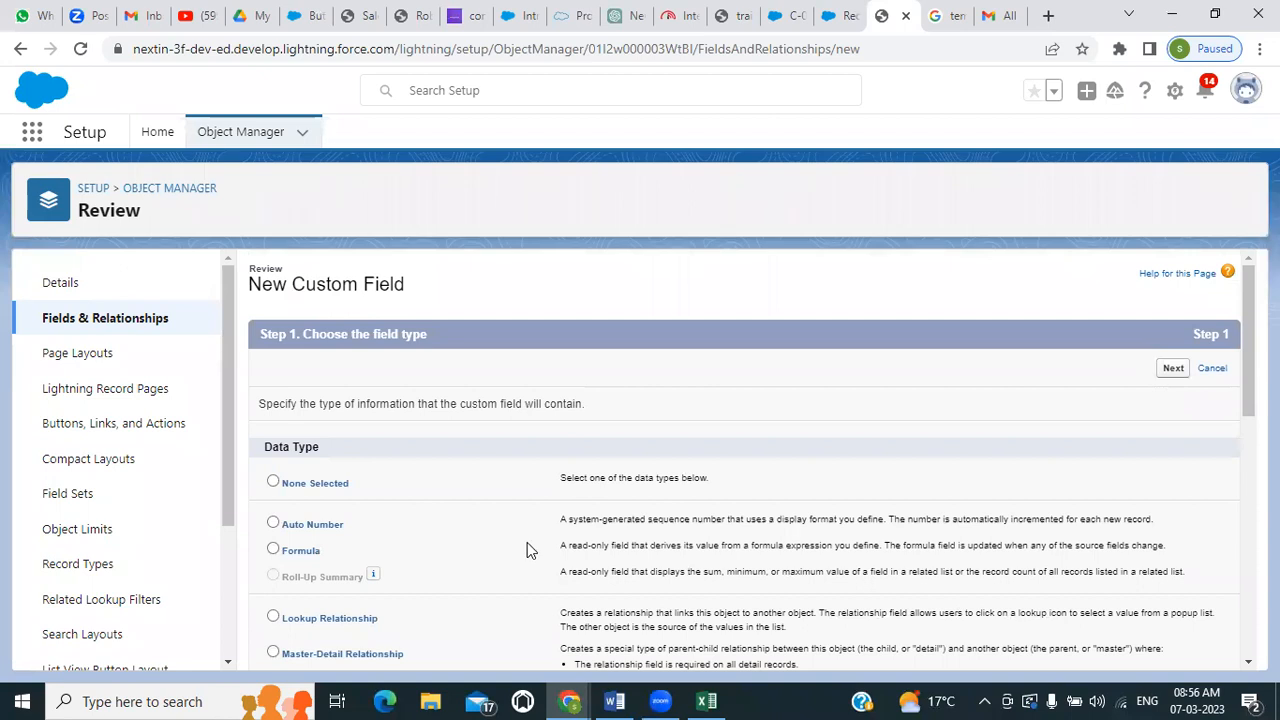
scroll(527, 542, "down", 3)
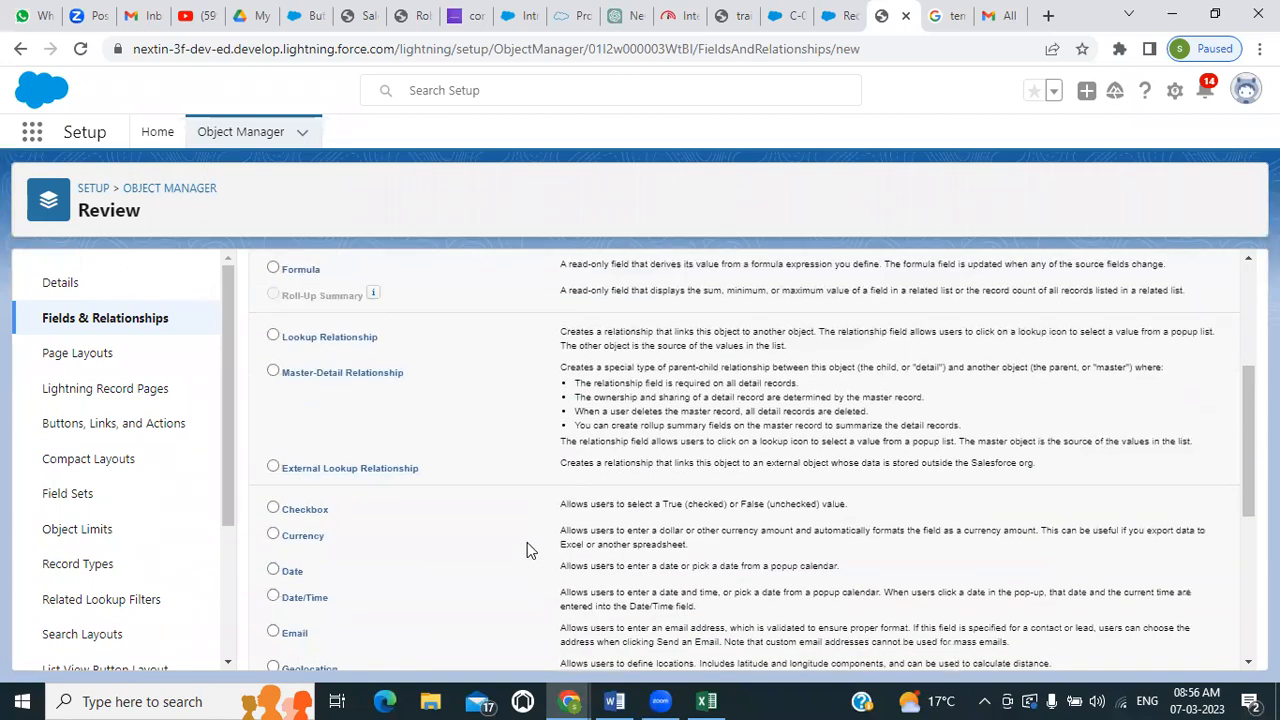
scroll(527, 542, "down", 1)
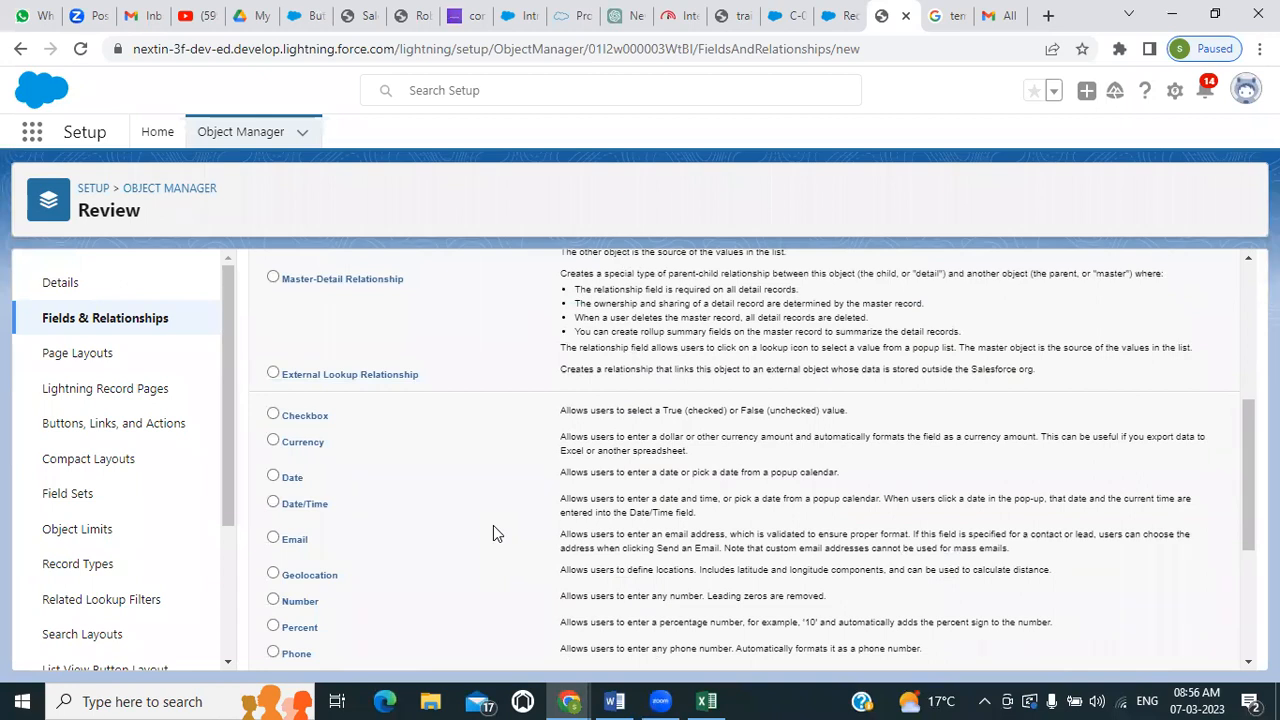
scroll(493, 530, "down", 1)
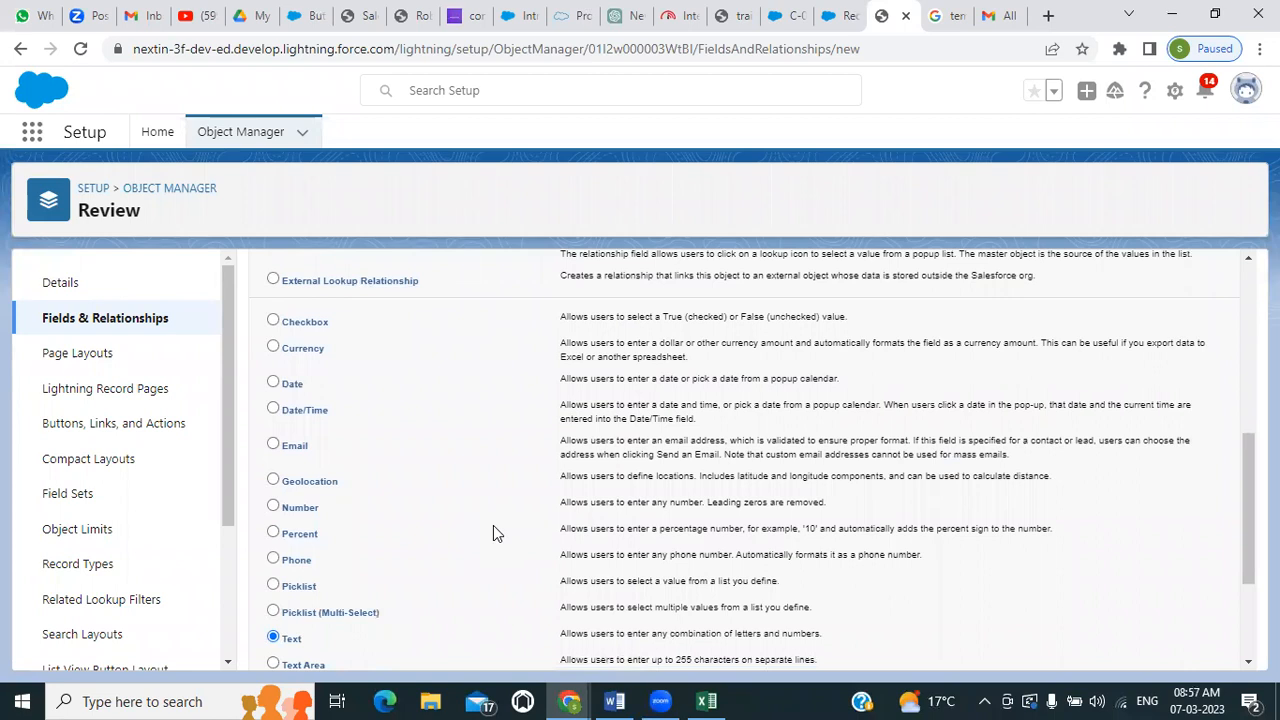
scroll(493, 528, "up", 5)
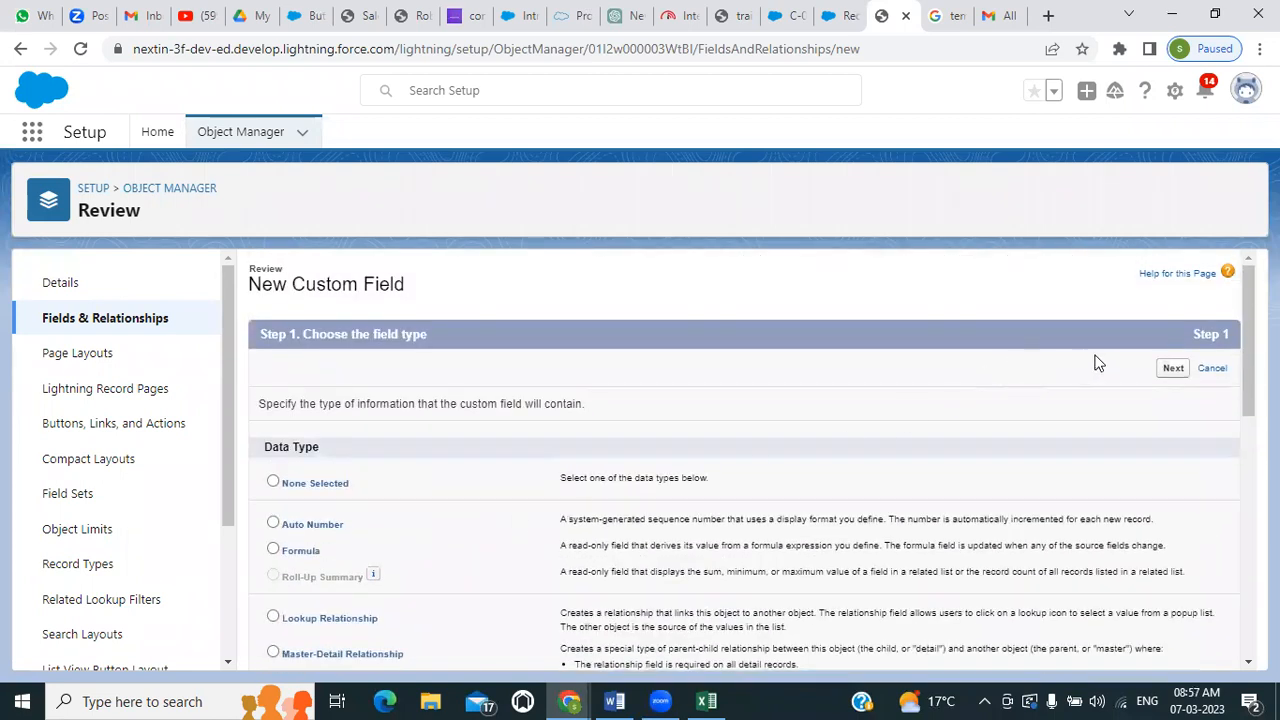
left_click(1172, 369)
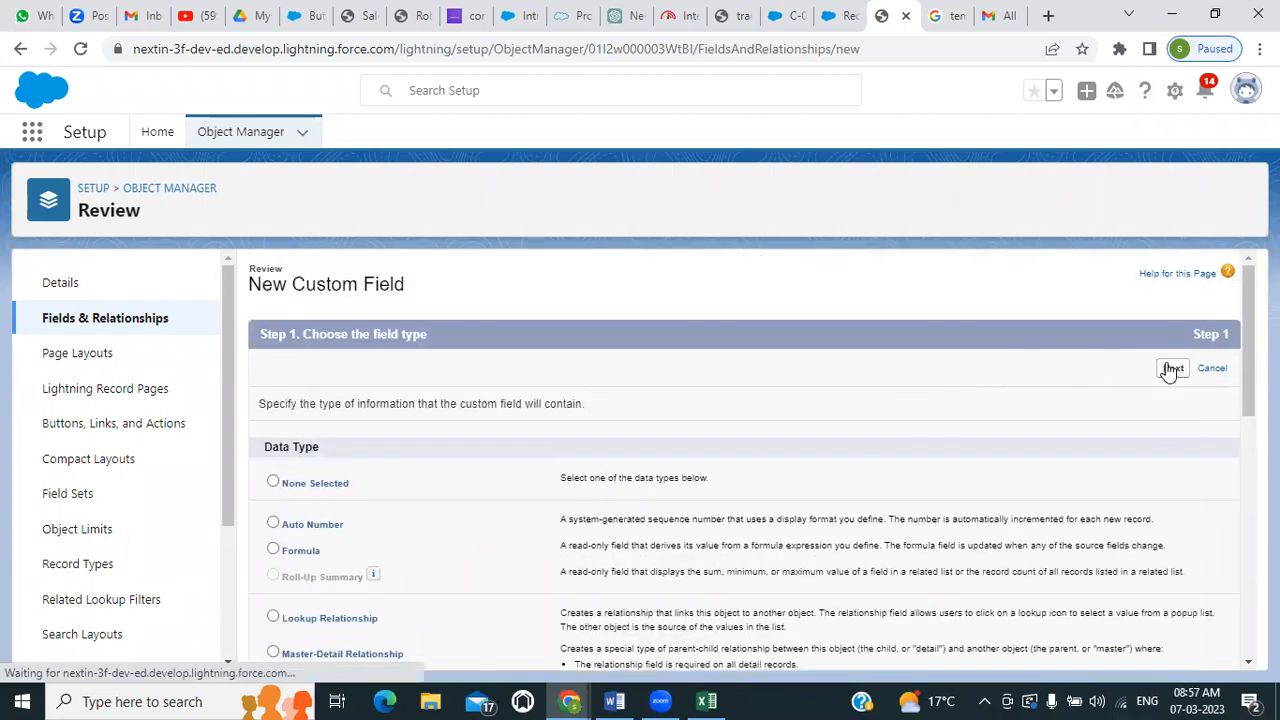
scroll(862, 407, "down", 3)
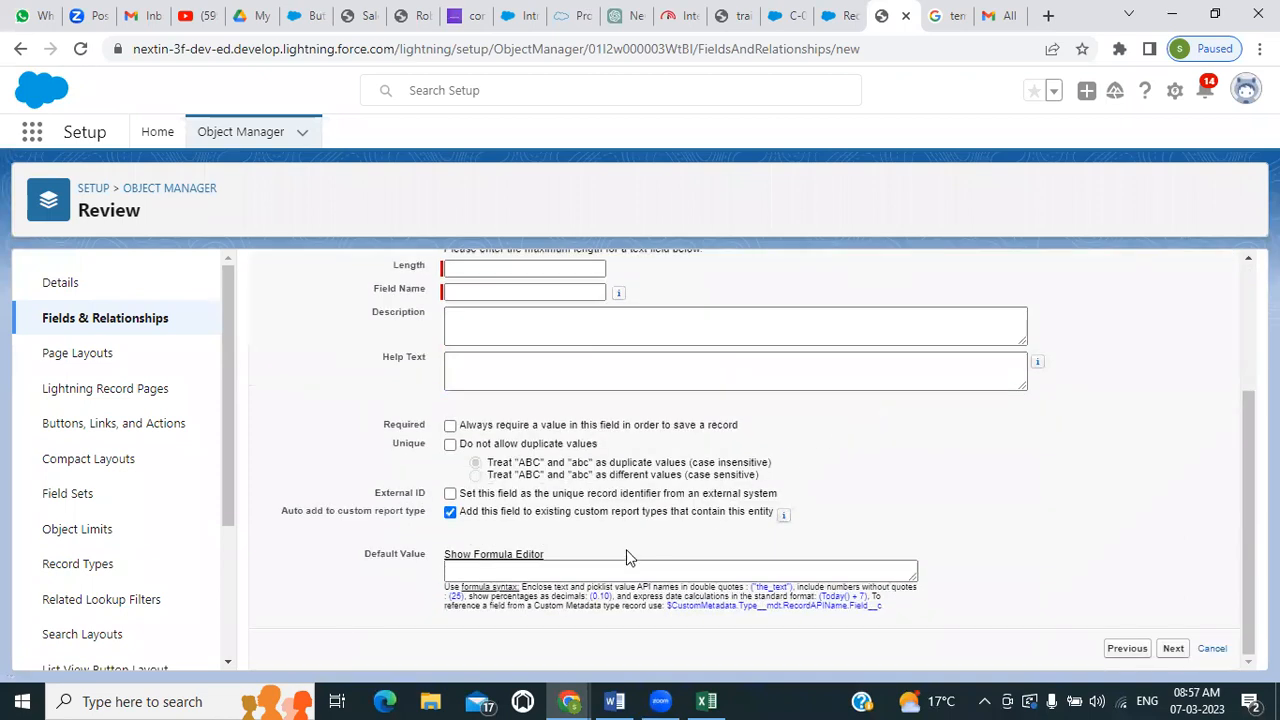
Return to the data type choice for the new Review field, select Formula and proceed to the output type settings
left_click(468, 570)
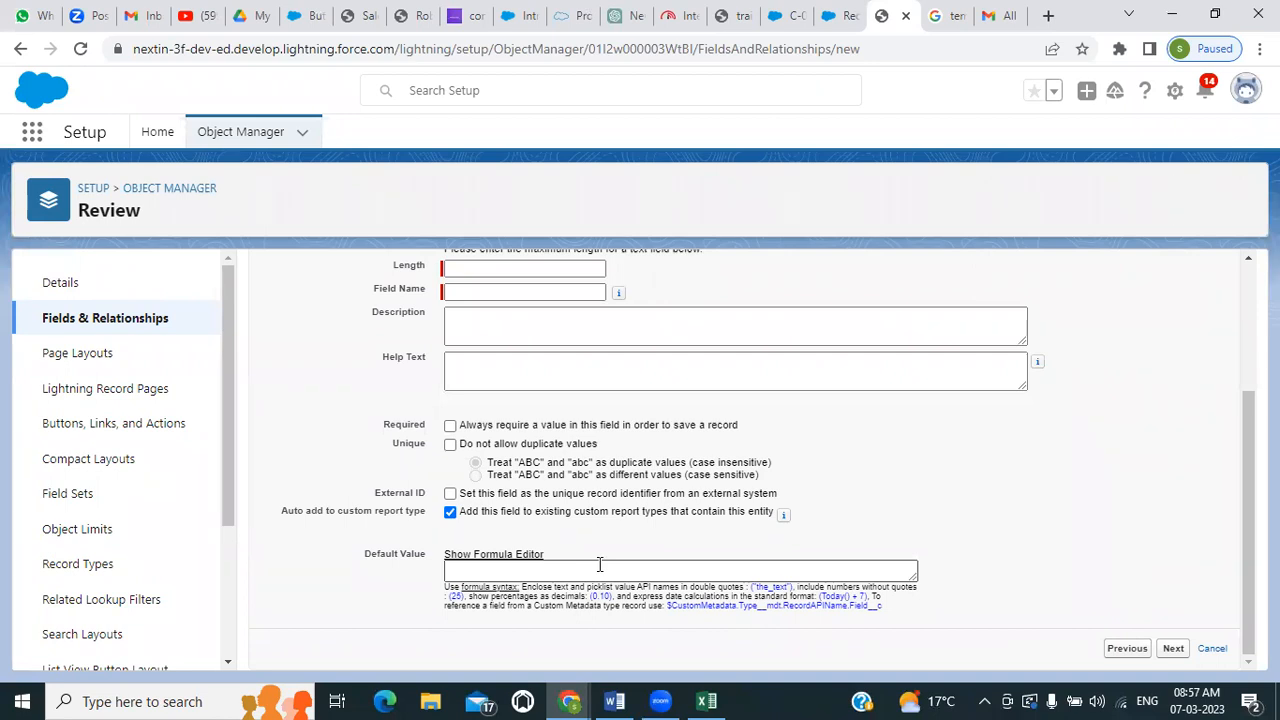
scroll(600, 565, "up", 3)
left_click(1110, 369)
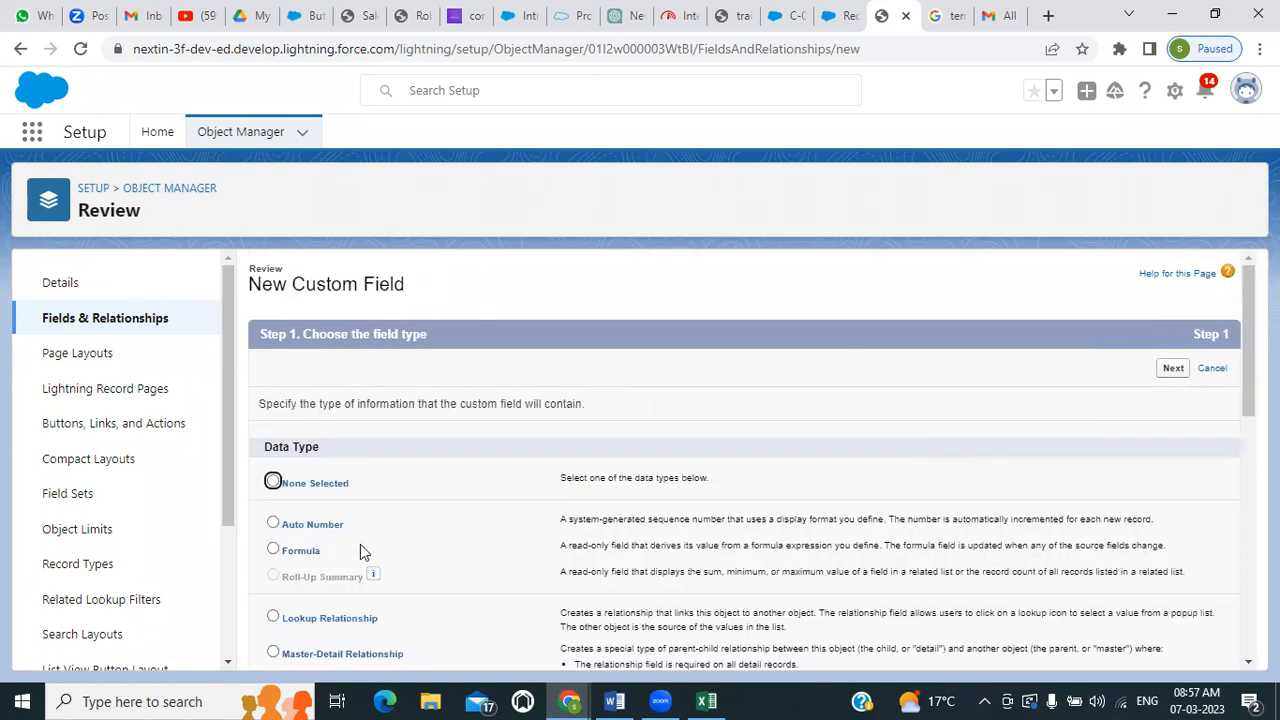
left_click(279, 550)
left_click(1173, 370)
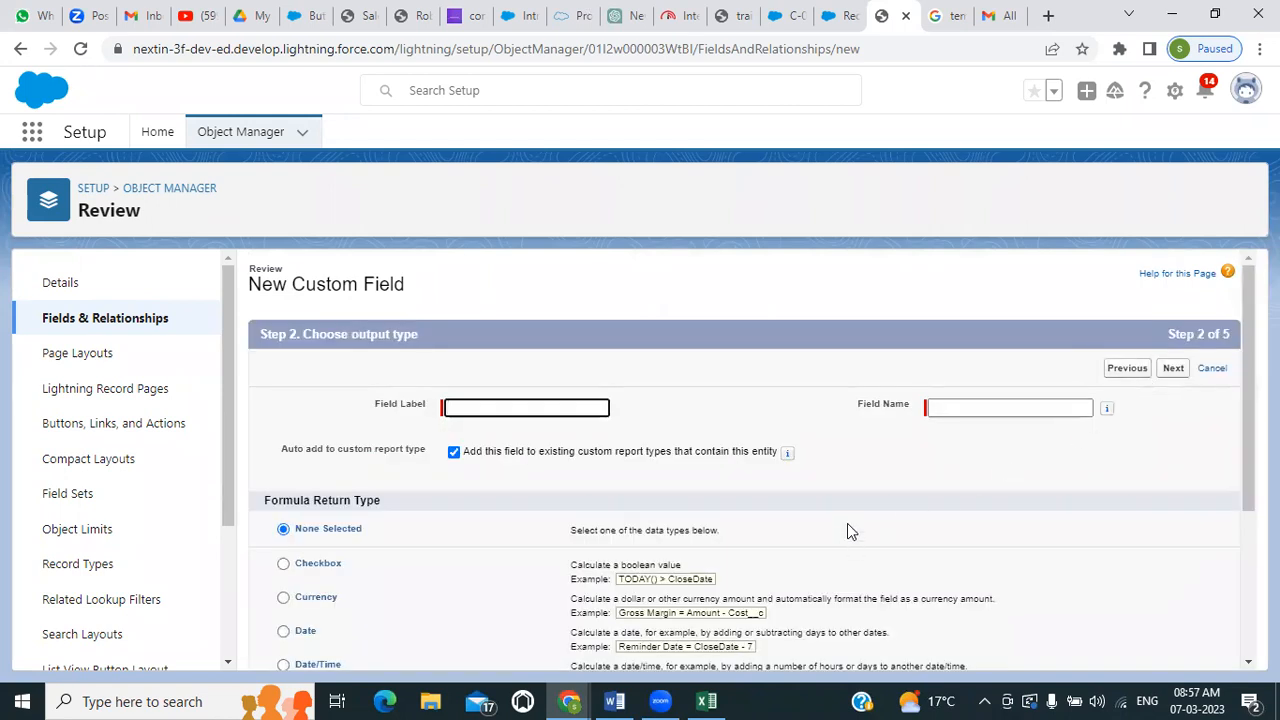
Label the formula field Candidate Name and give it the field name Candidate_Name
scroll(669, 452, "down", 2)
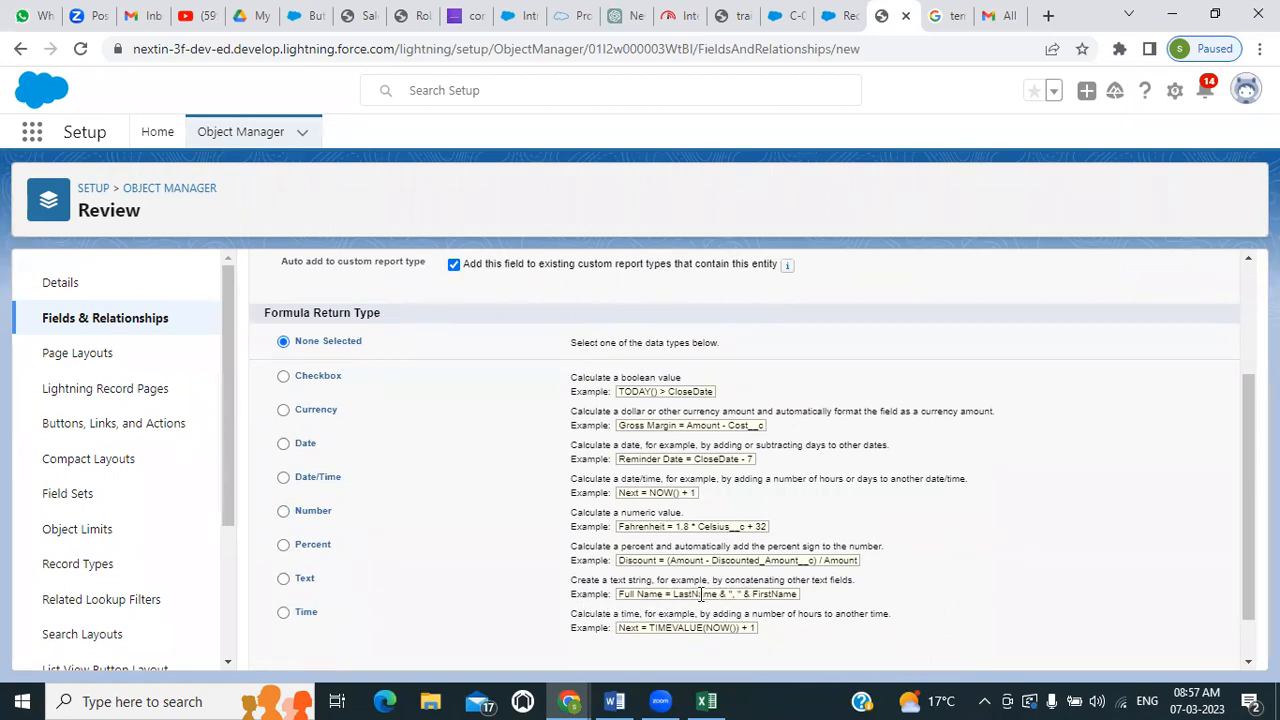
scroll(700, 594, "up", 2)
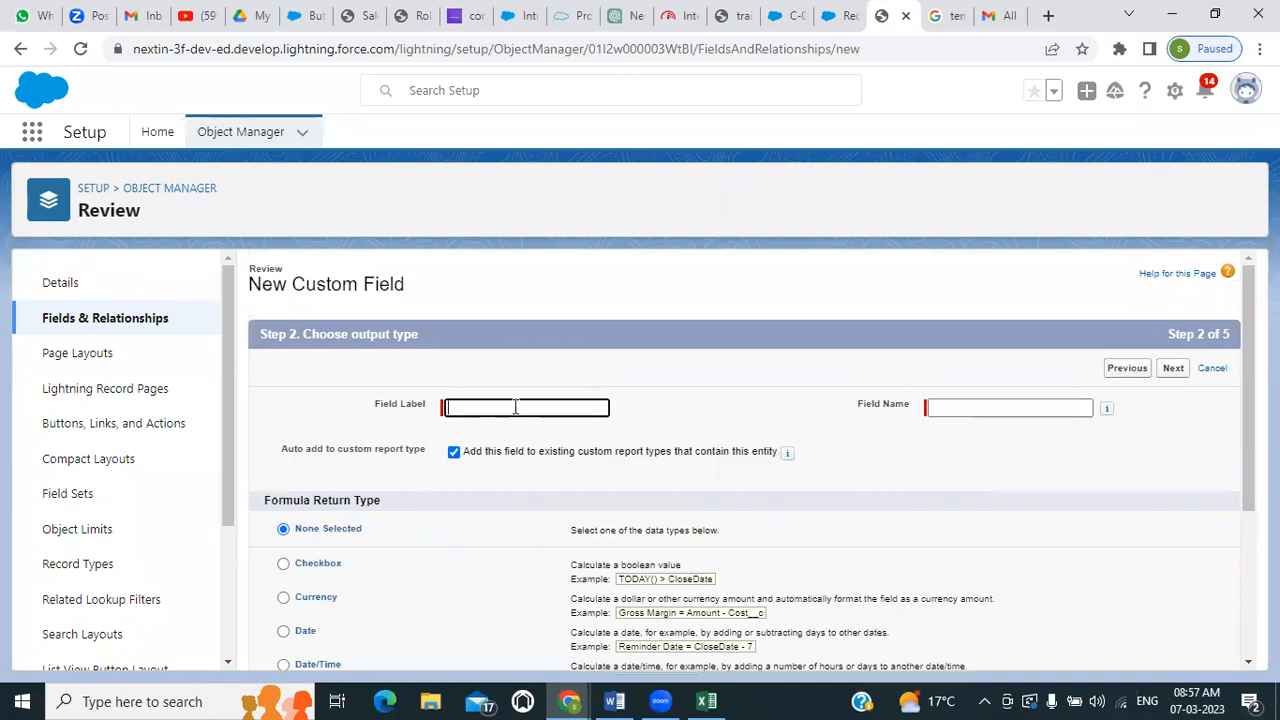
left_click(515, 406)
type("C")
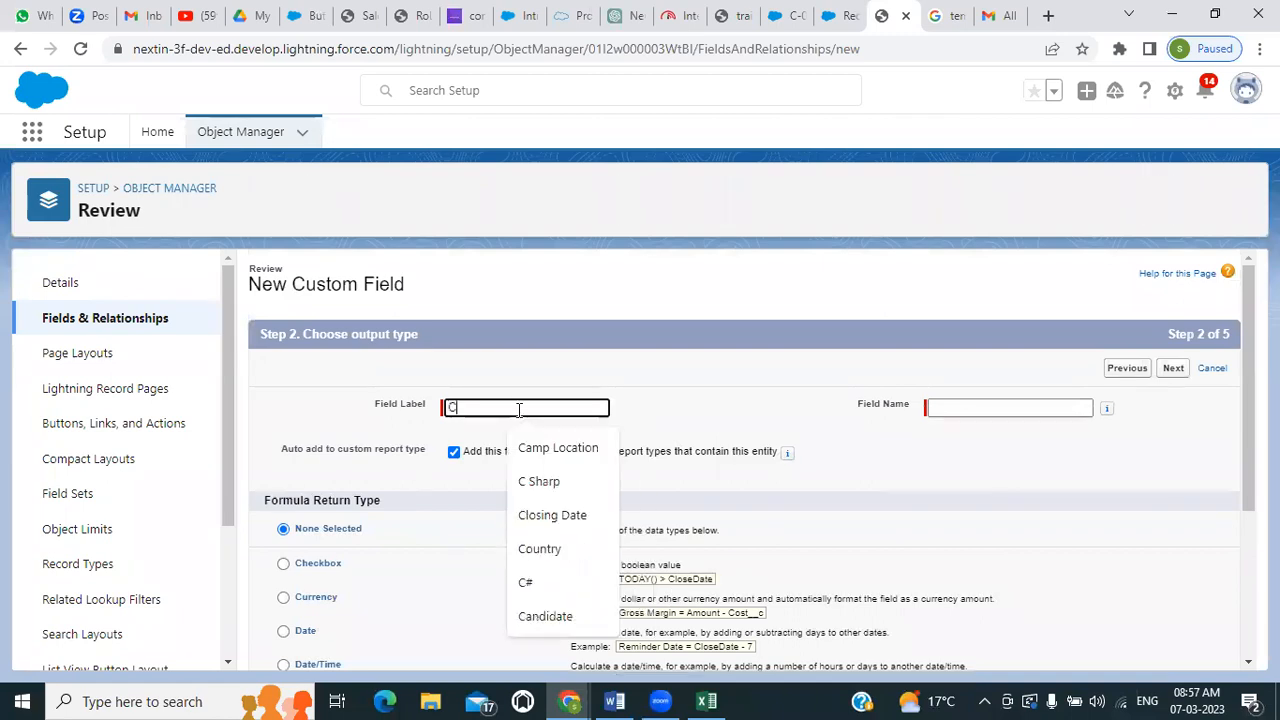
type("andidate ")
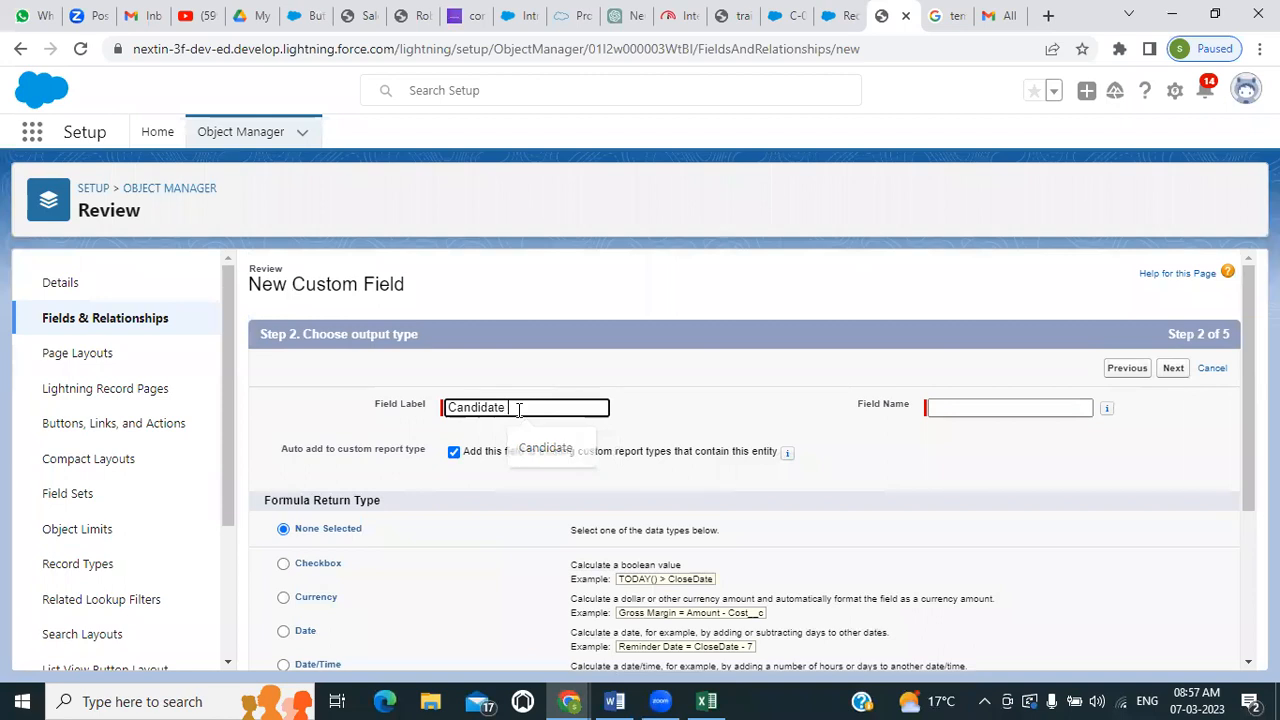
type("Name")
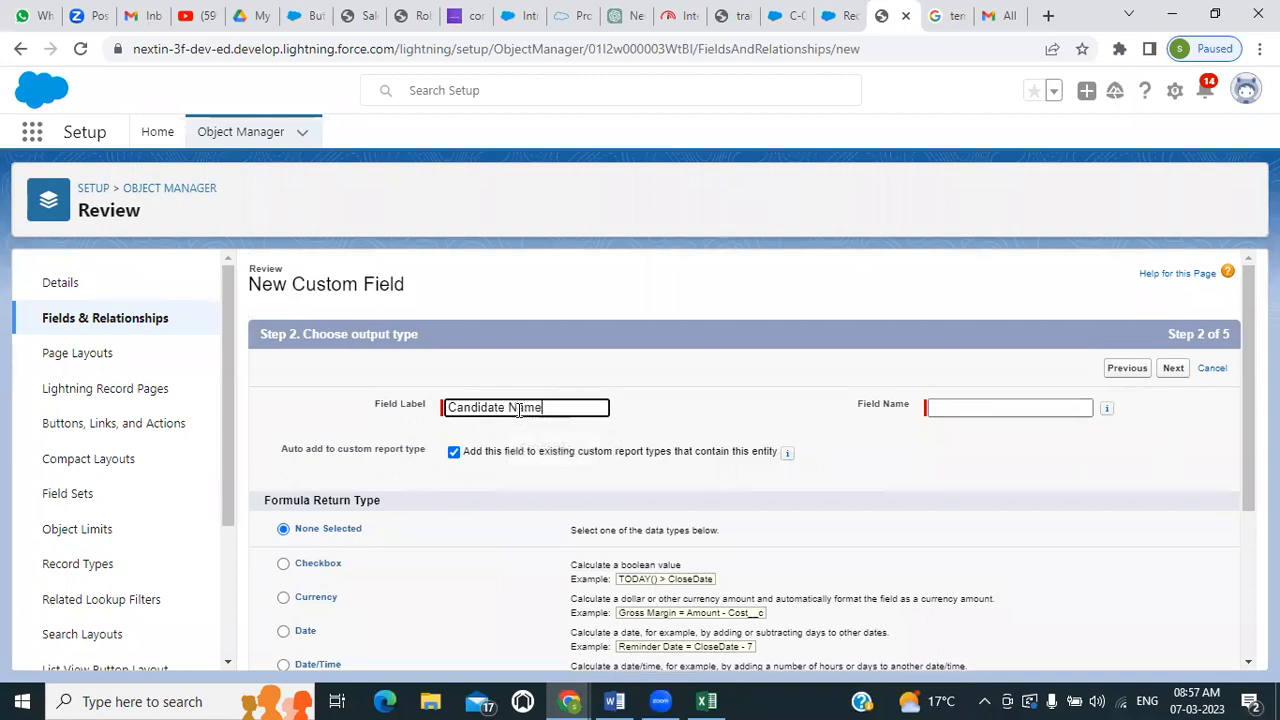
left_click(960, 407)
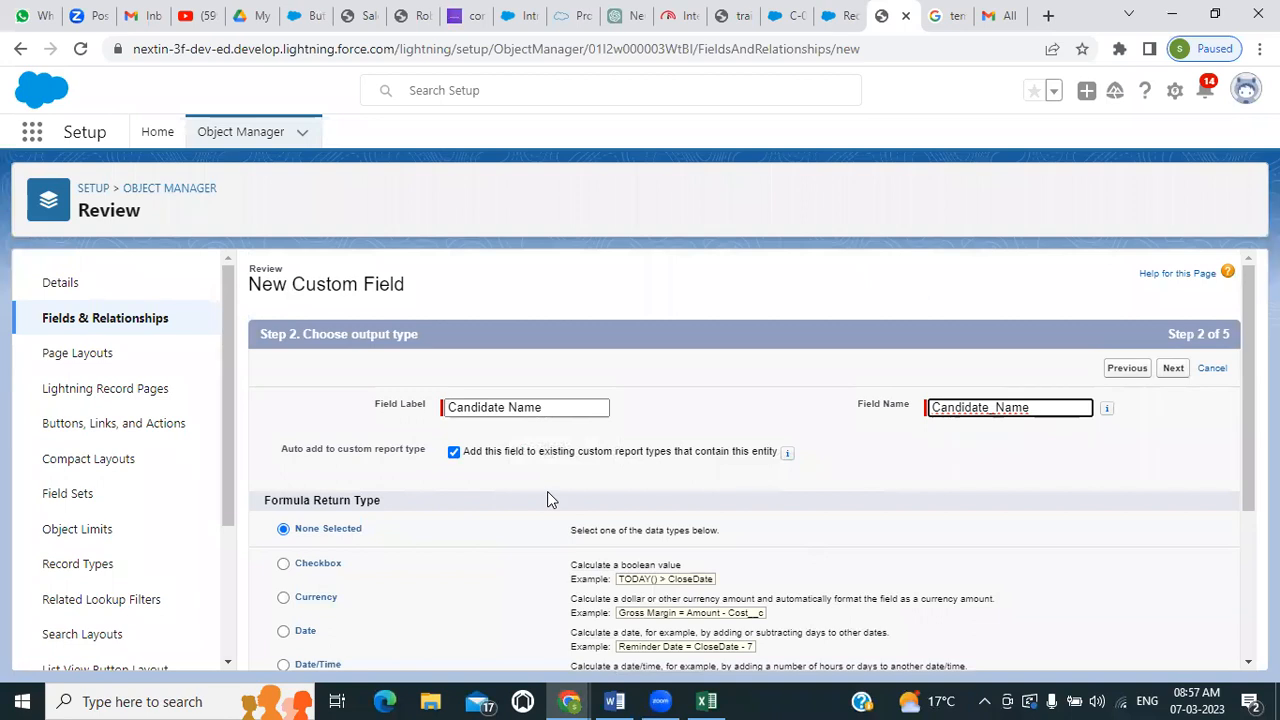
Set the formula return type to Text and proceed to entering the formula
scroll(547, 491, "down", 1)
scroll(547, 497, "down", 1)
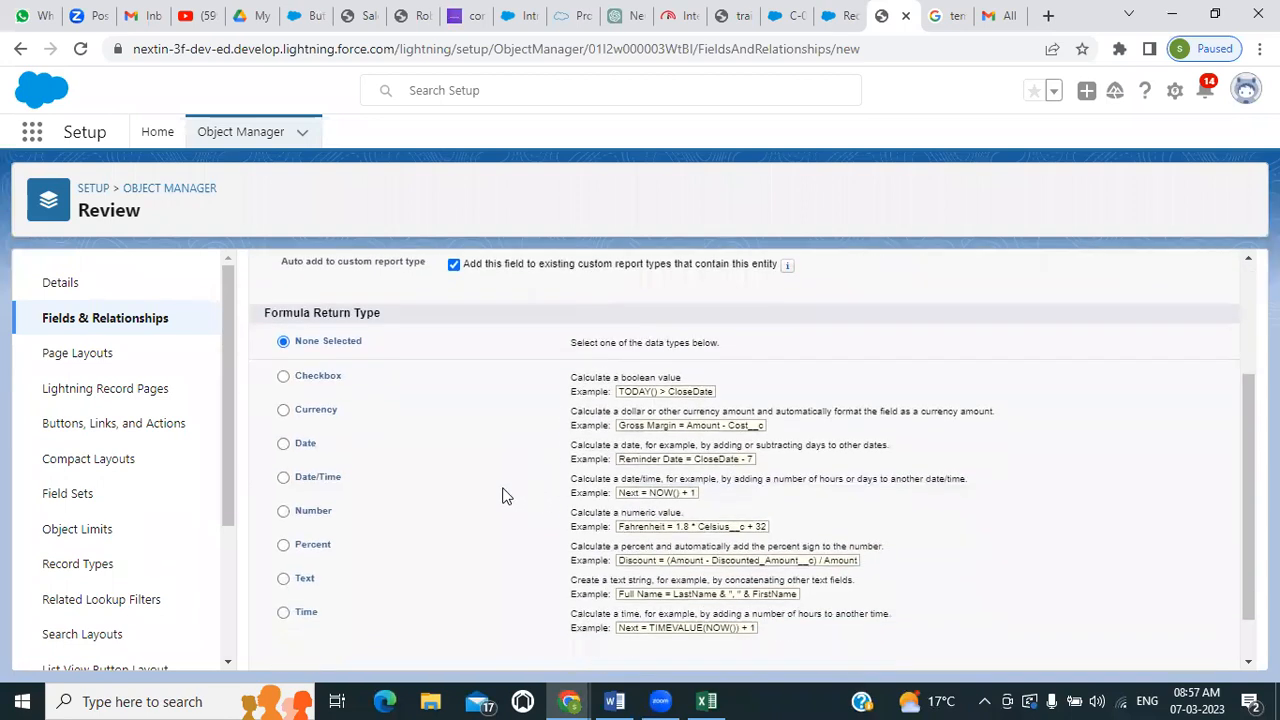
left_click(284, 578)
scroll(577, 578, "down", 1)
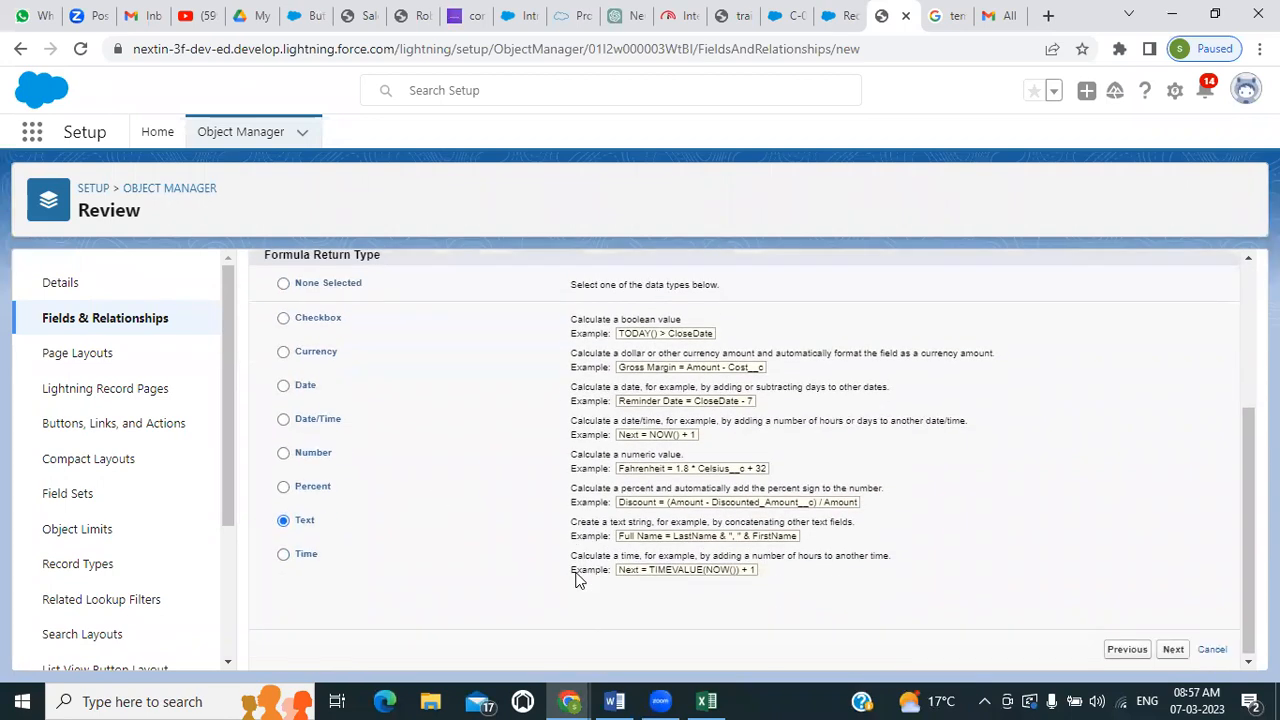
left_click(1172, 650)
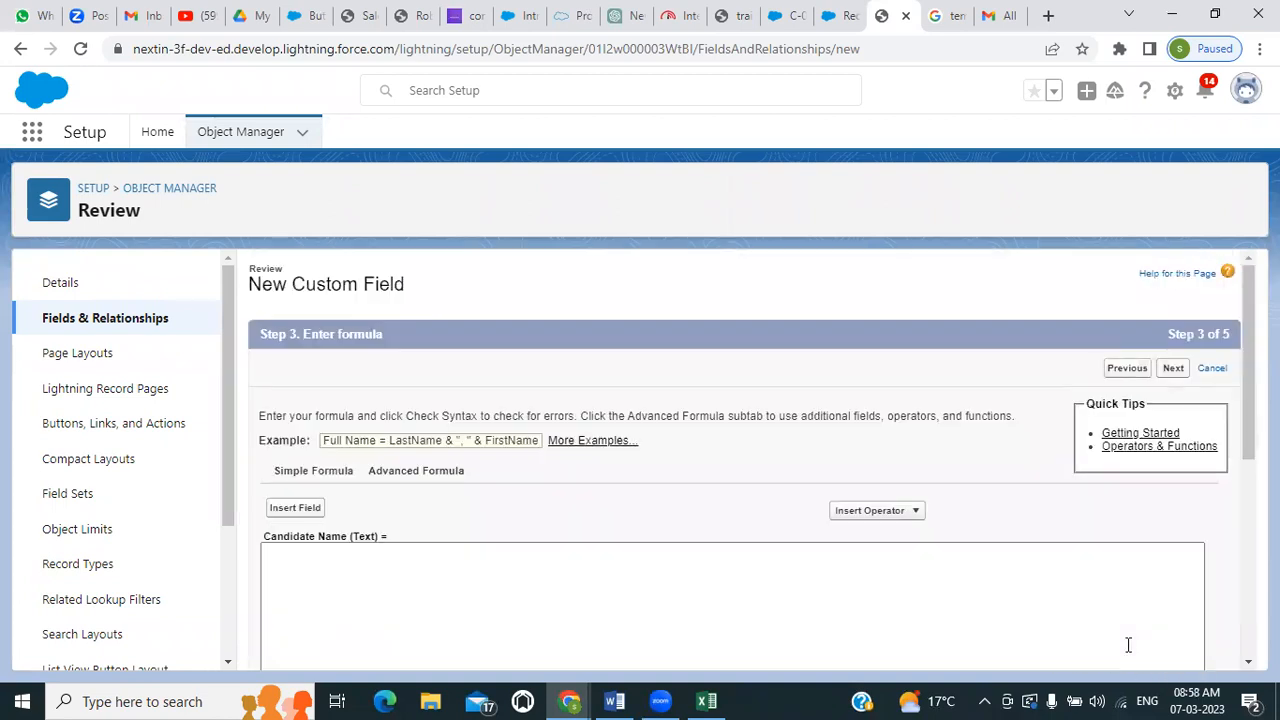
Examine the advanced formula editor and its blank field handling options, open the additional formula examples, and return to the empty formula
scroll(875, 605, "down", 2)
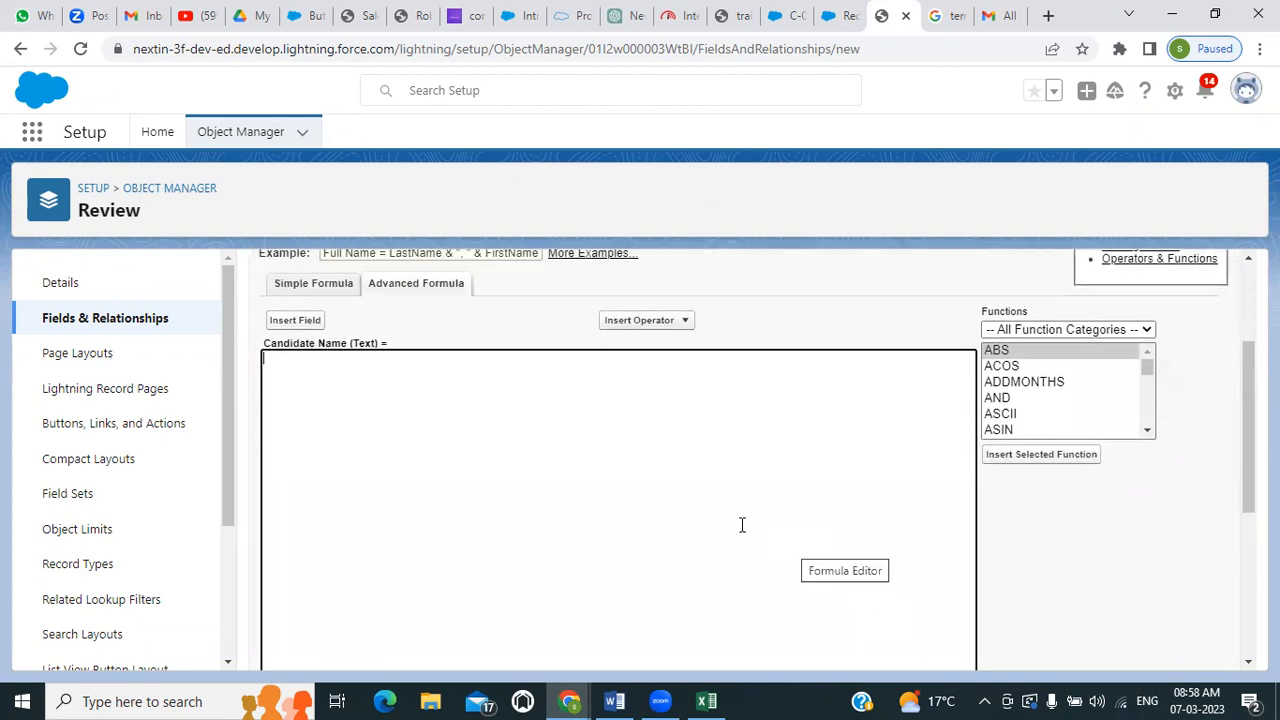
scroll(742, 525, "down", 5)
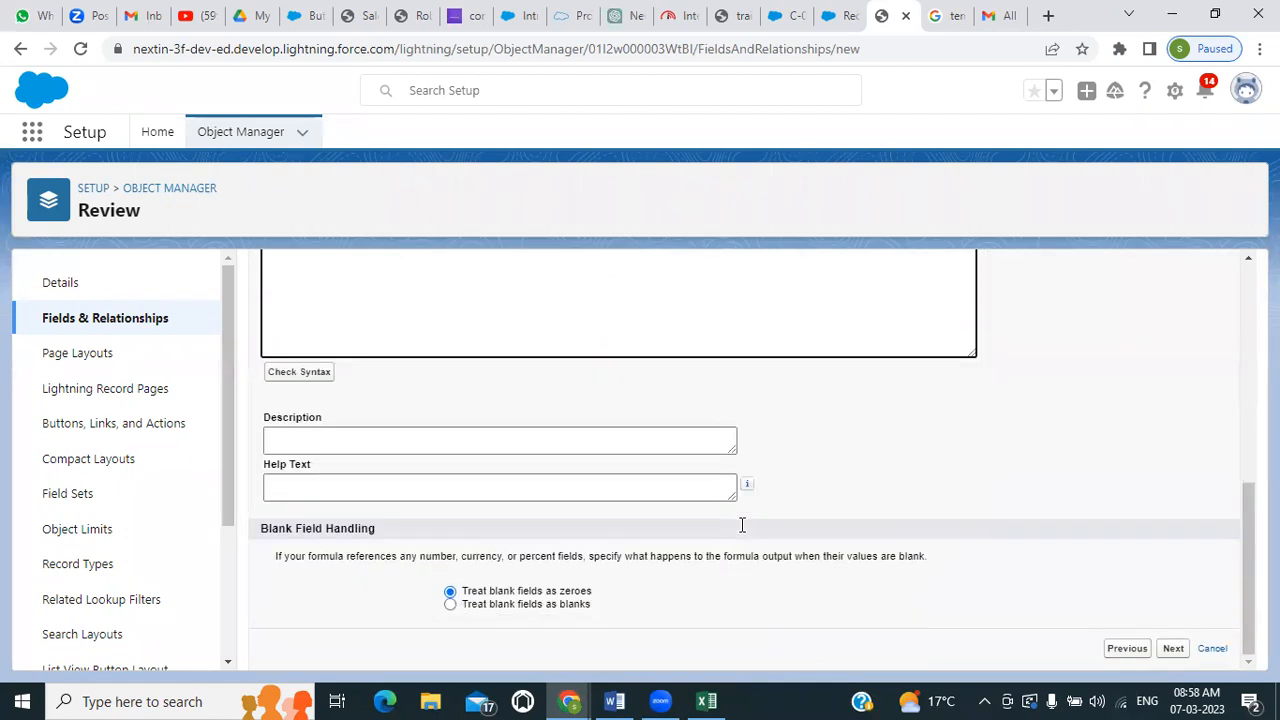
scroll(742, 525, "up", 5)
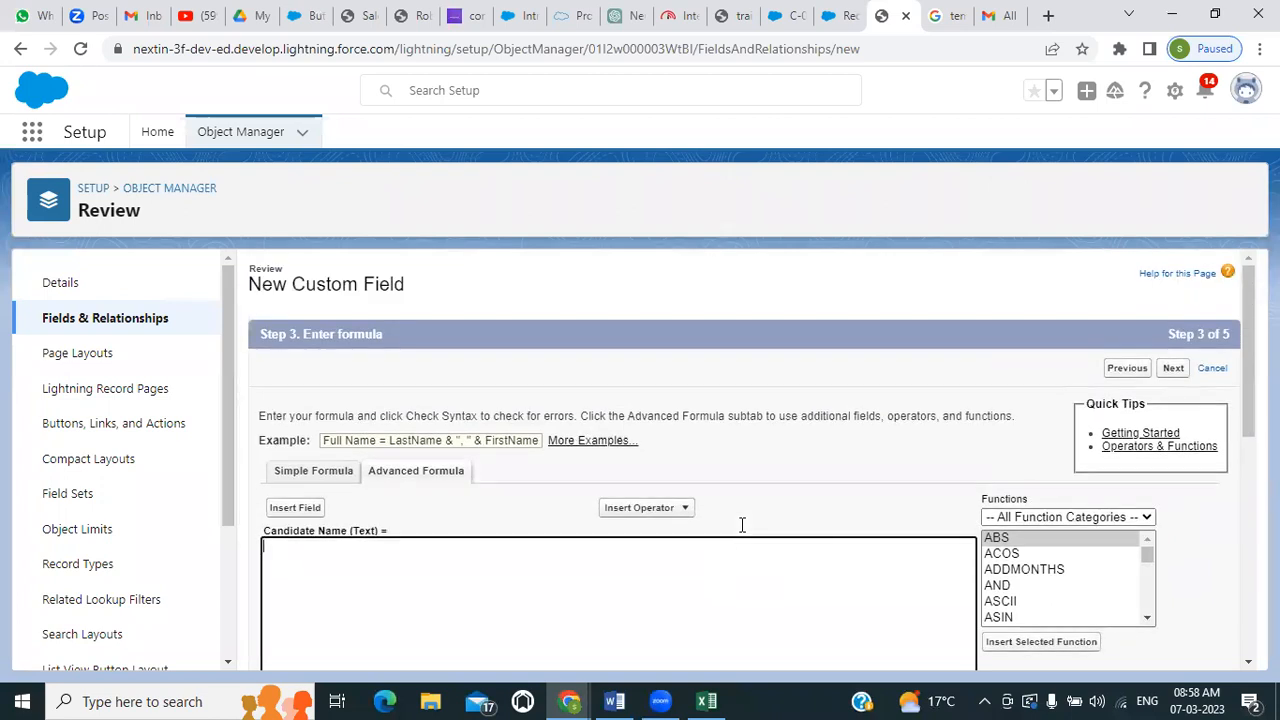
scroll(742, 525, "down", 1)
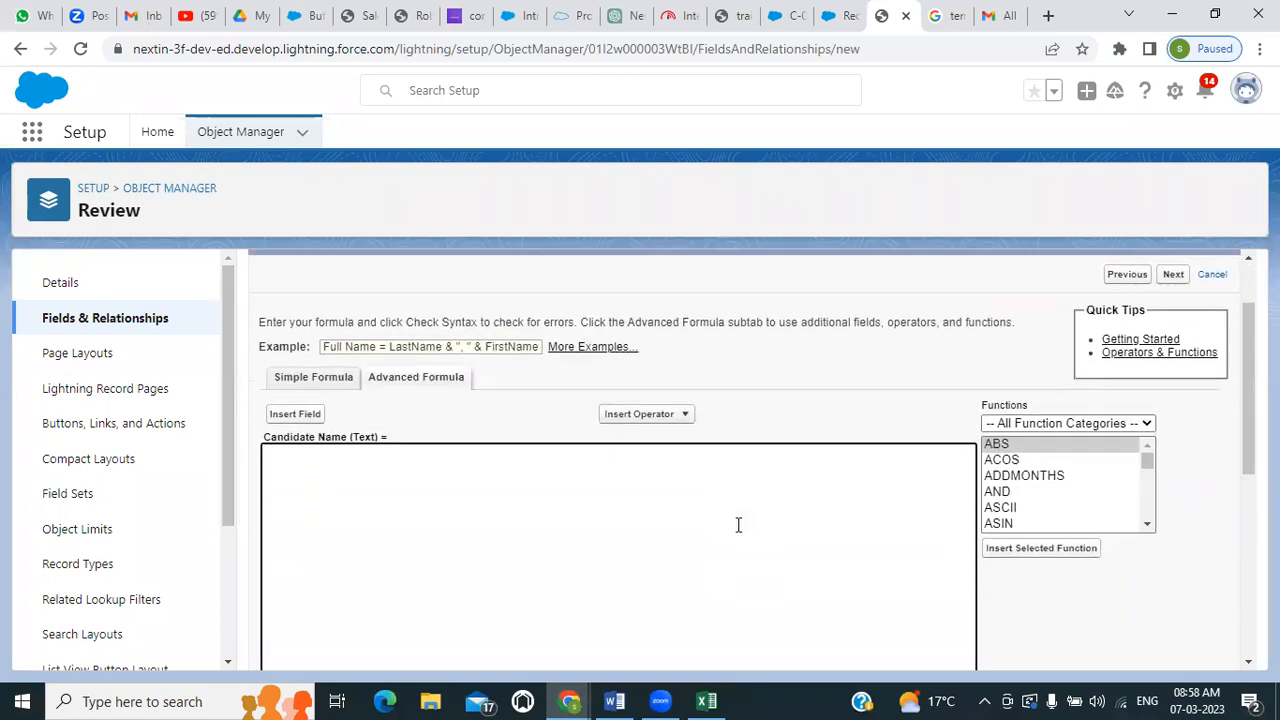
left_click(370, 387)
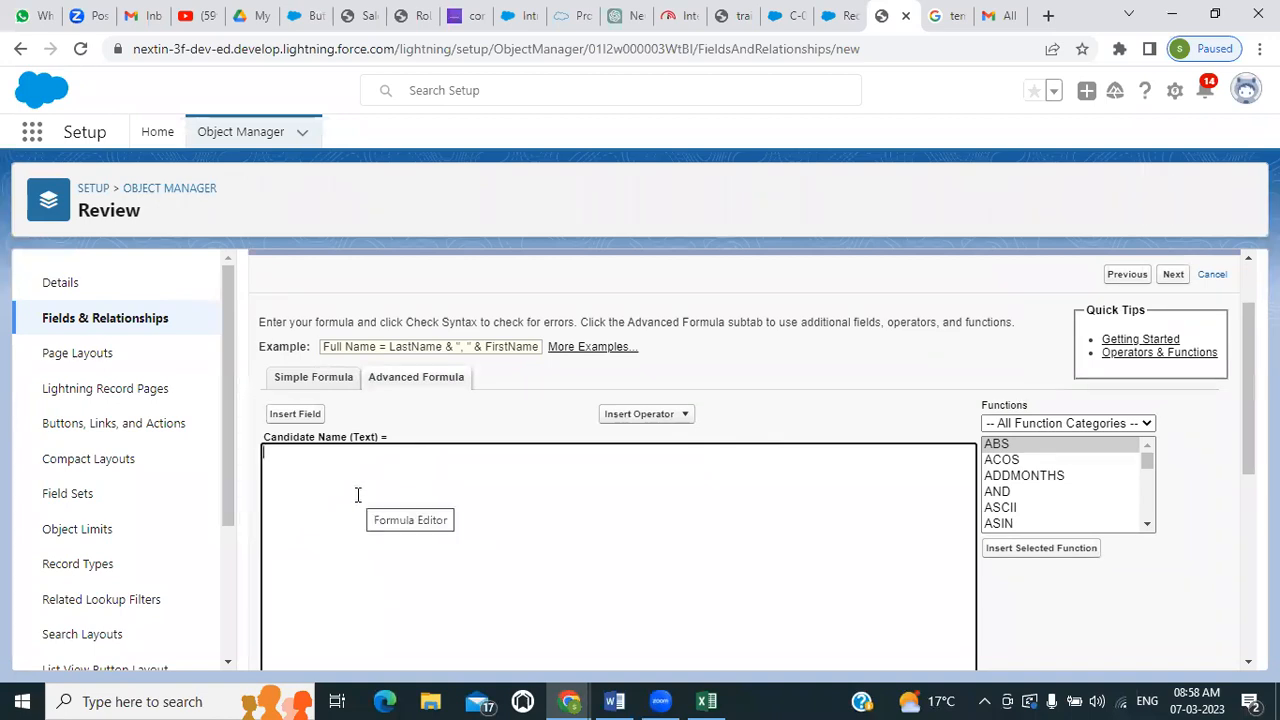
left_click(605, 348)
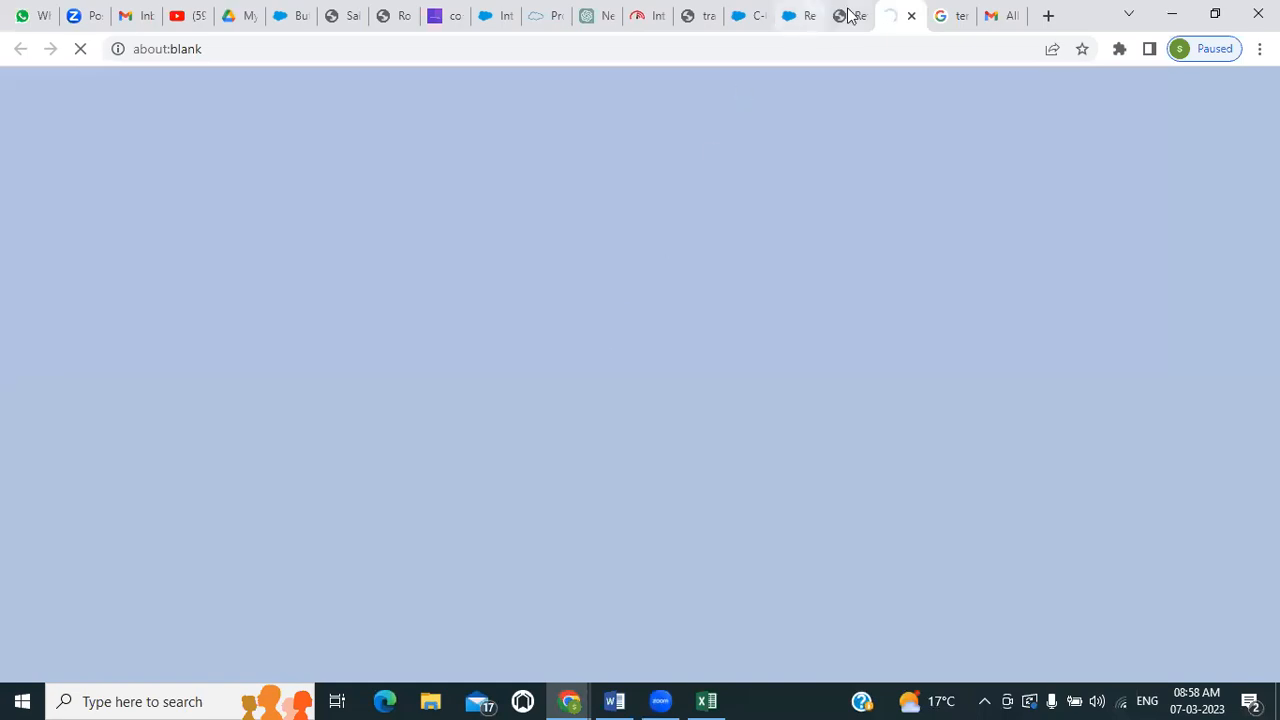
left_click(846, 15)
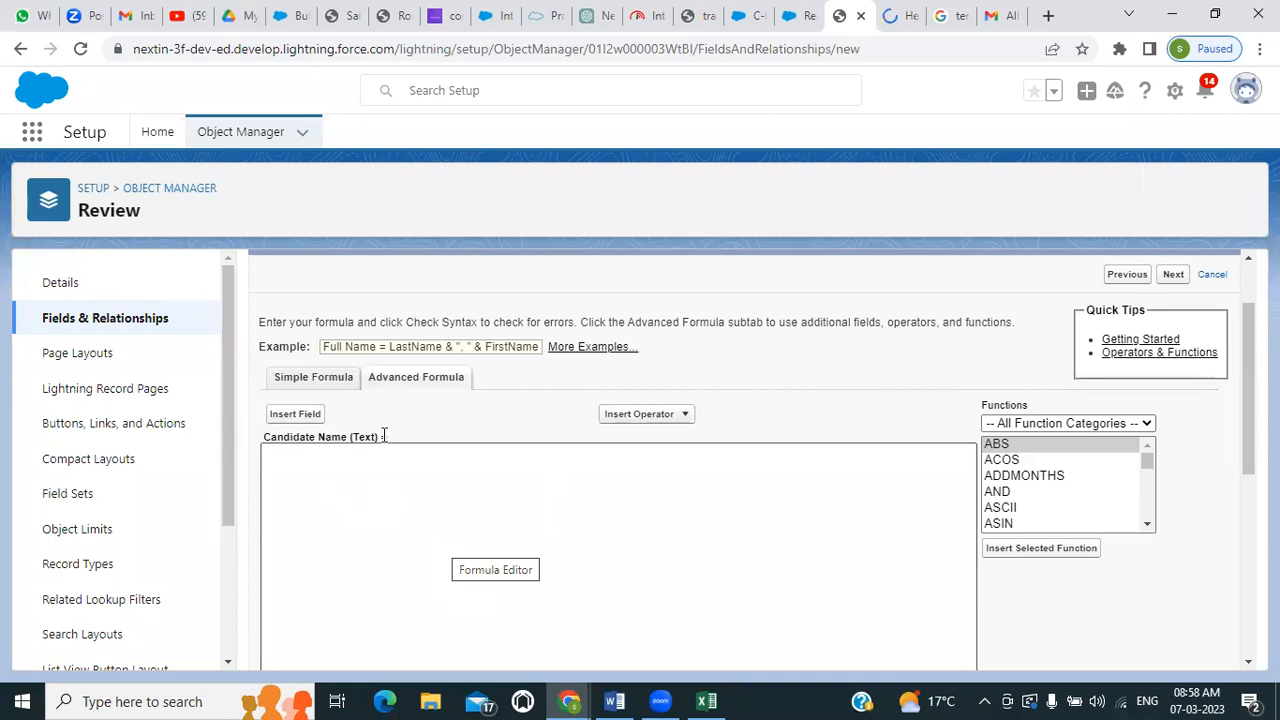
left_click(348, 468)
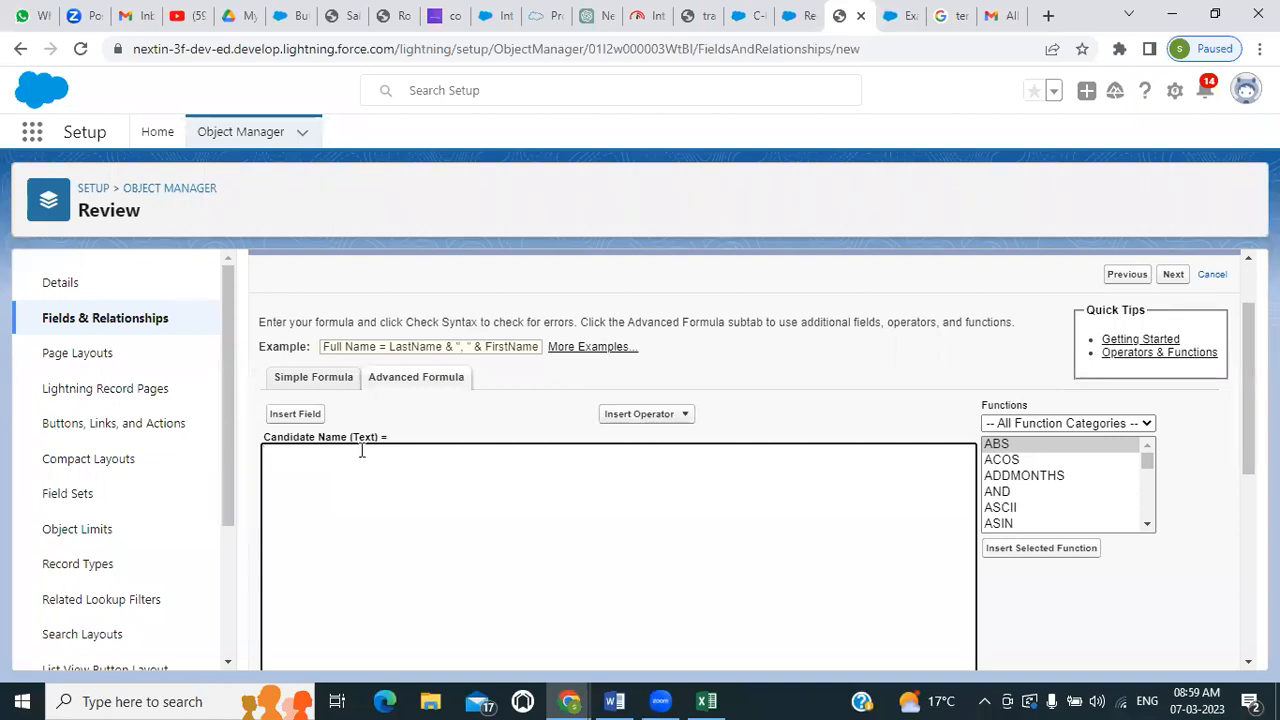
Duplicate the Review setup tab and open the Candidate object in the copy by searching Object Manager for "can"
right_click(838, 22)
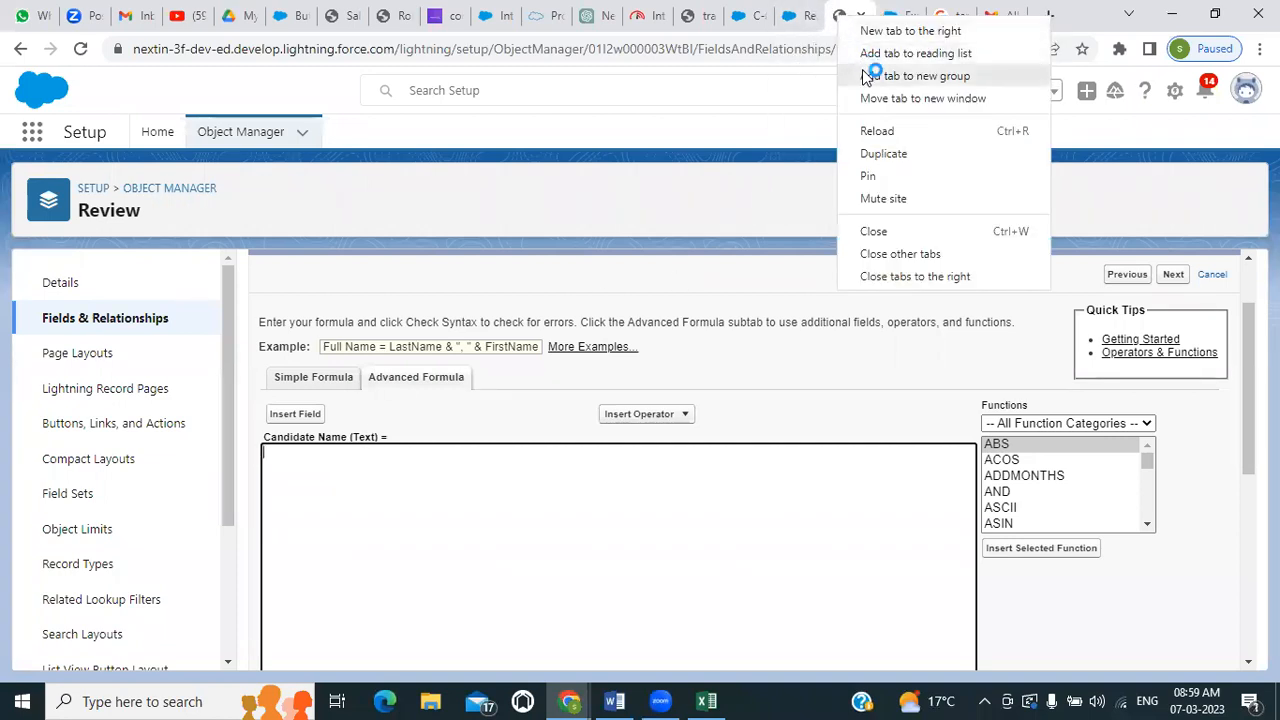
left_click(878, 155)
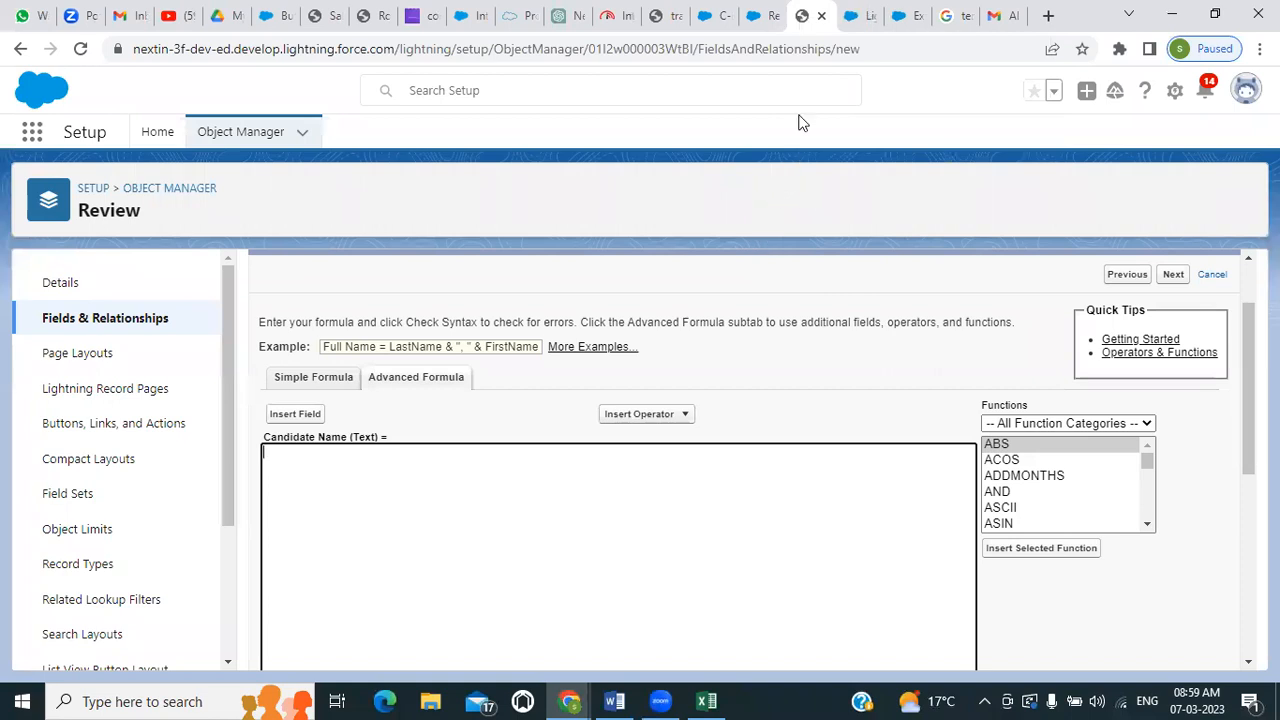
left_click(848, 15)
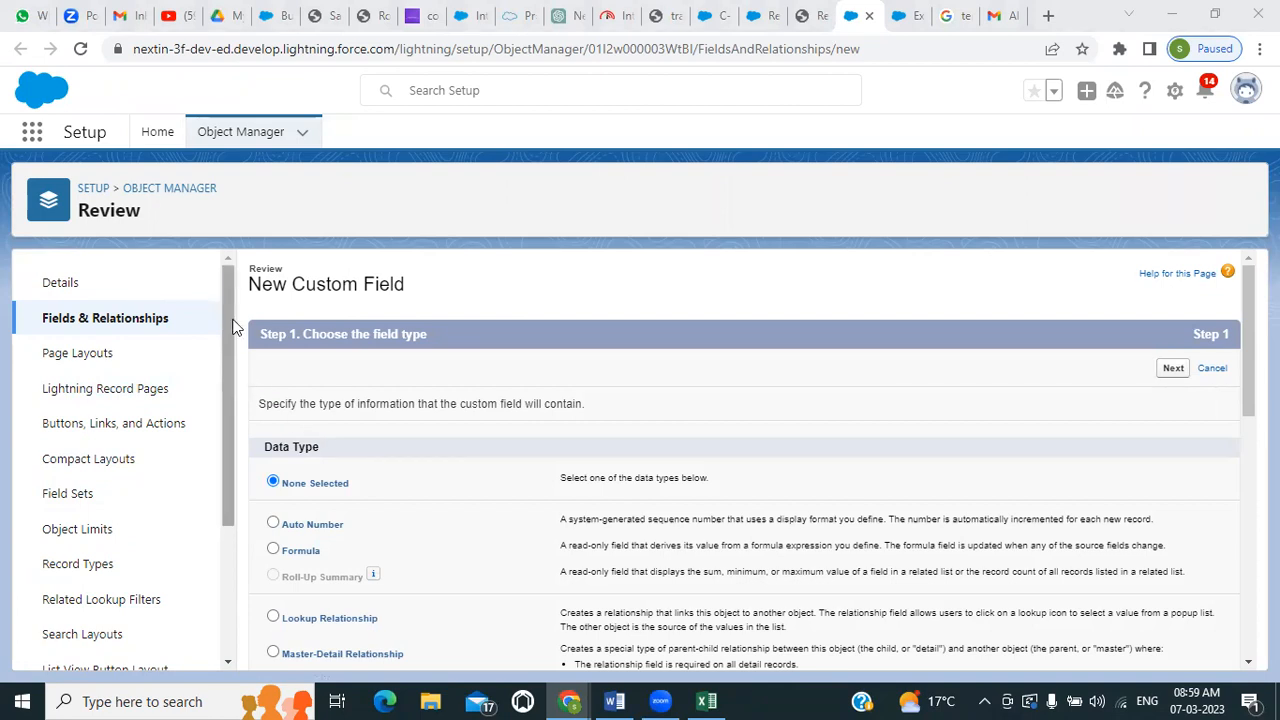
left_click(244, 135)
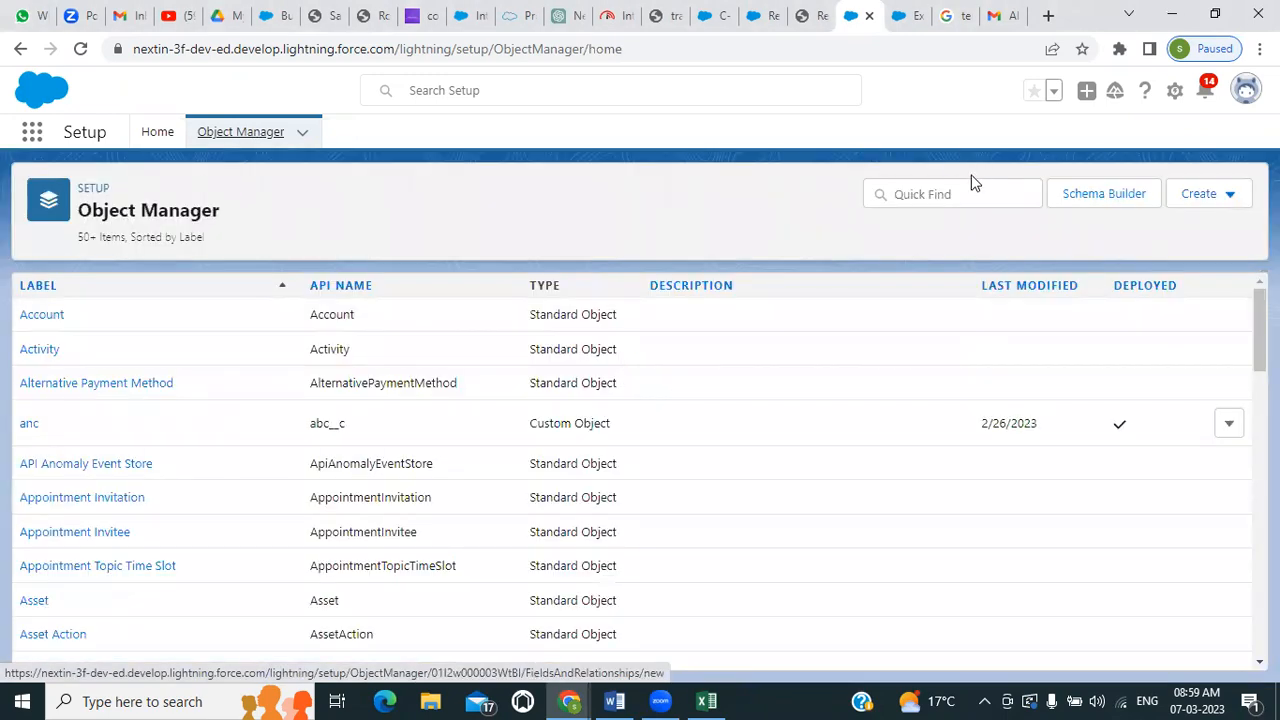
left_click(968, 184)
type("car")
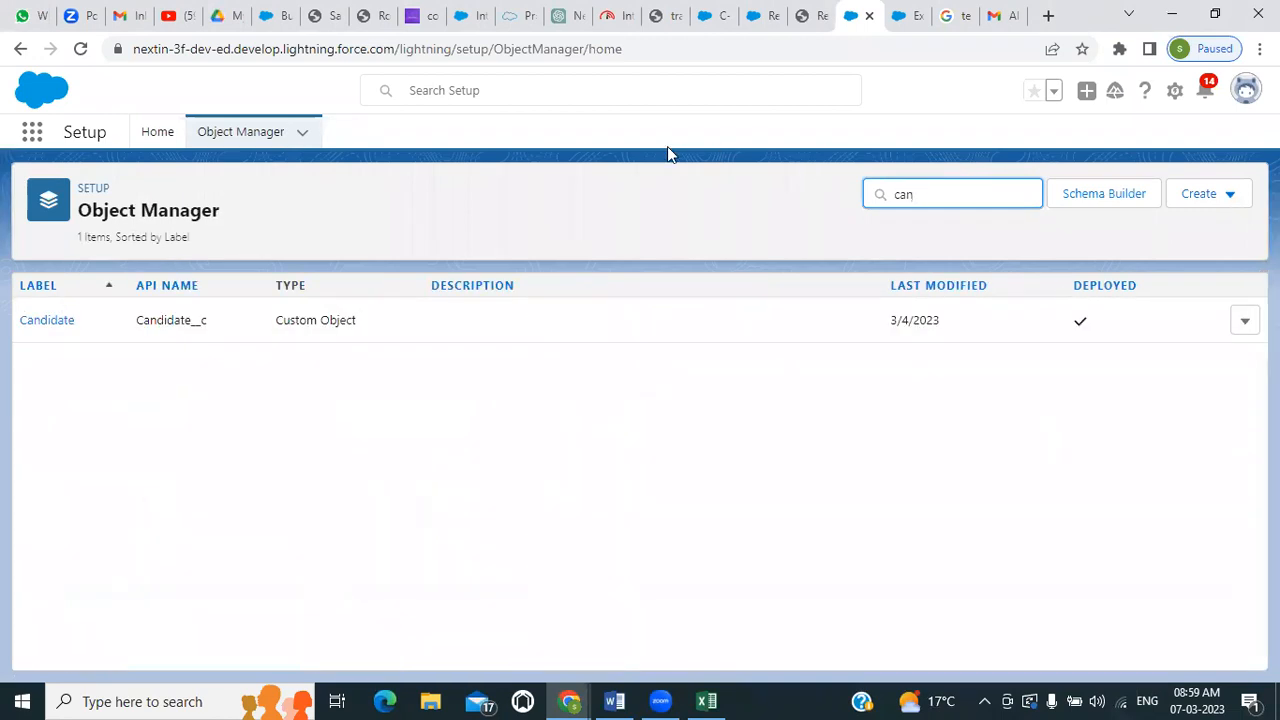
left_click(53, 324)
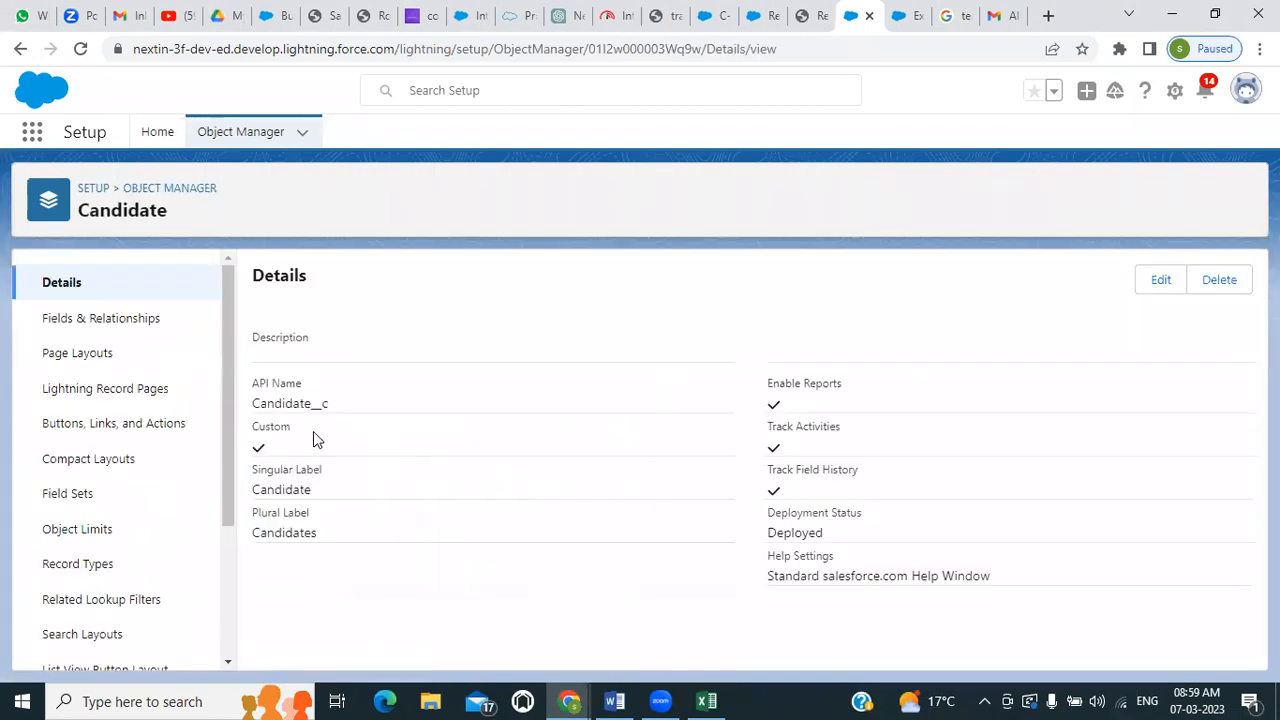
Examine the Candidate object's fields and relationships for the fields that hold the candidate's name
left_click(92, 318)
scroll(477, 420, "down", 1)
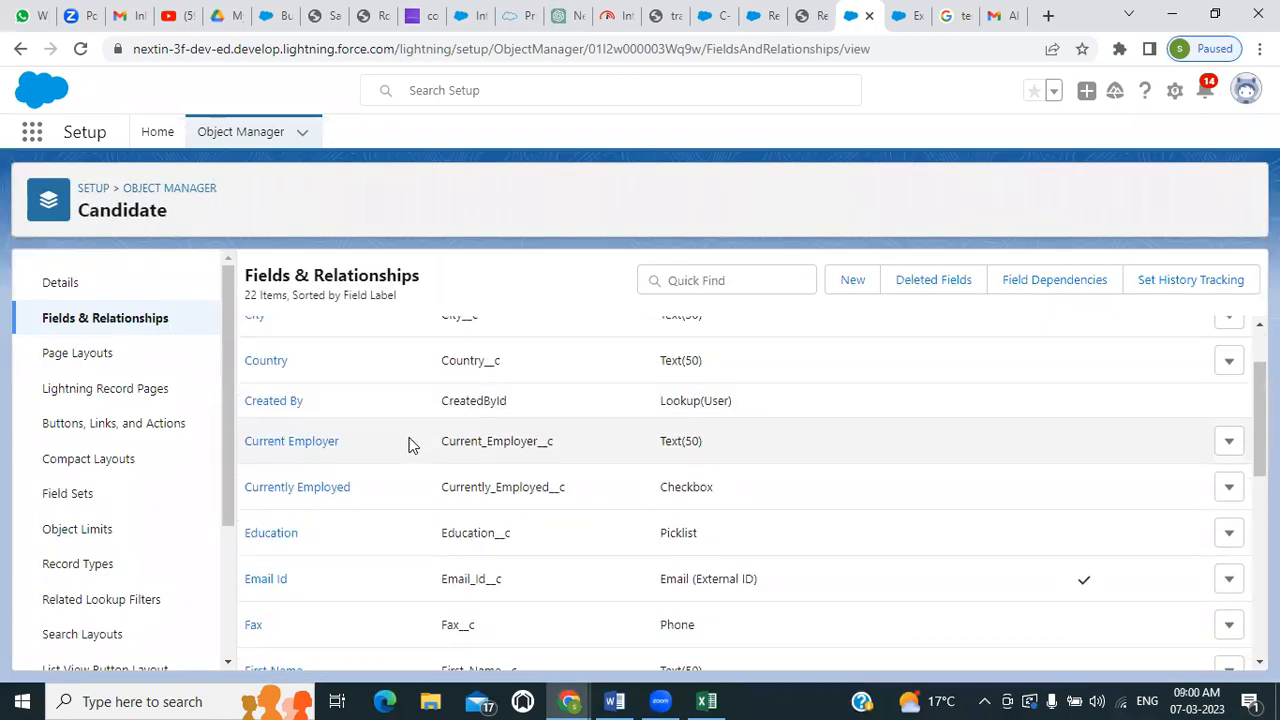
scroll(408, 445, "up", 1)
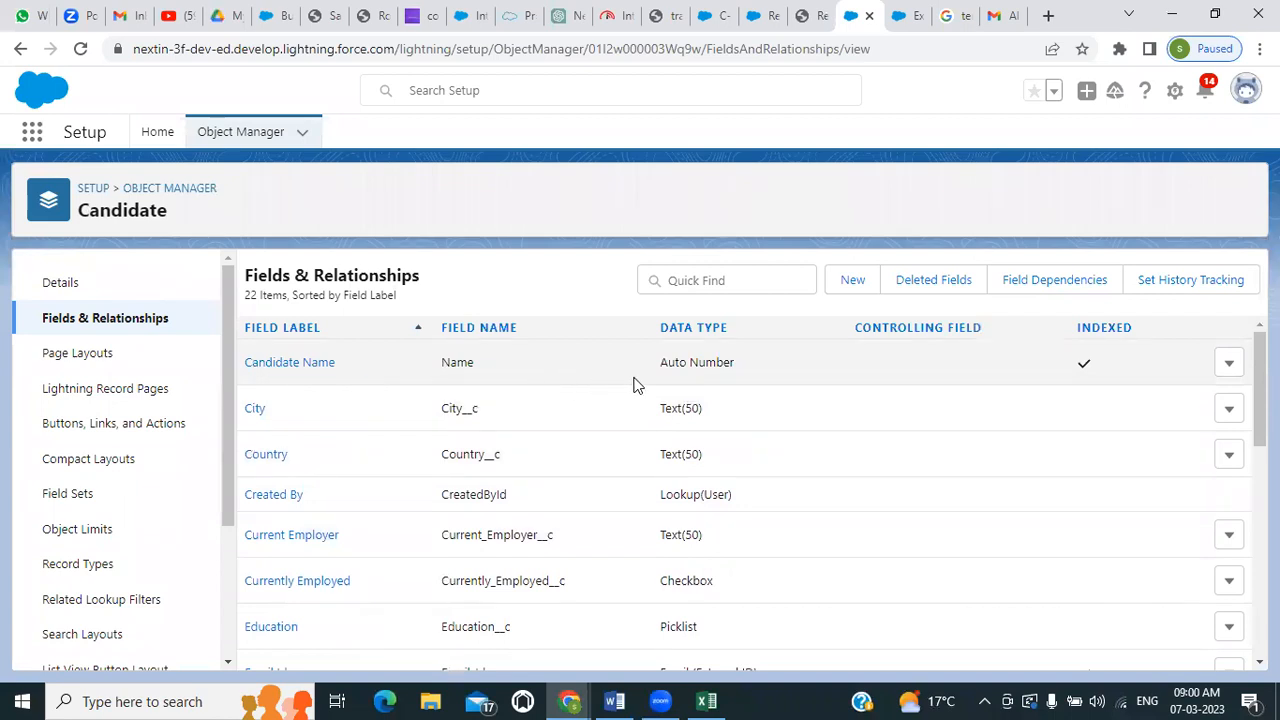
scroll(381, 455, "down", 1)
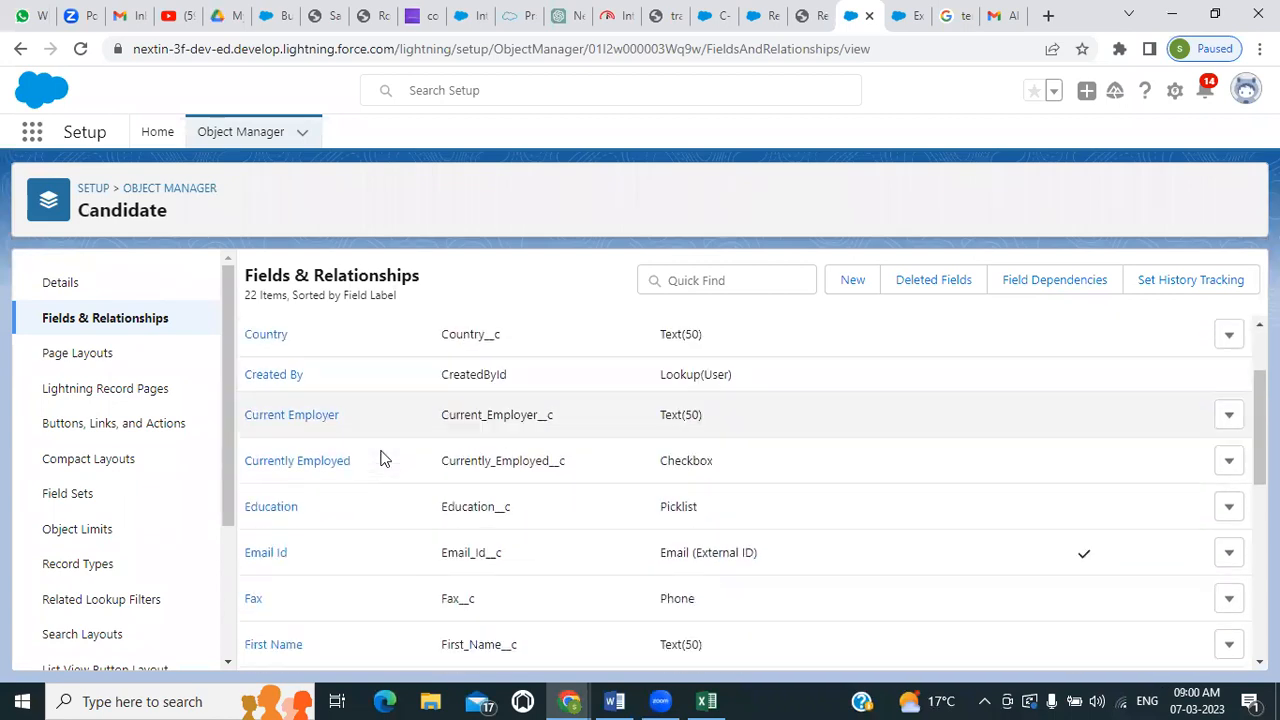
scroll(380, 458, "down", 1)
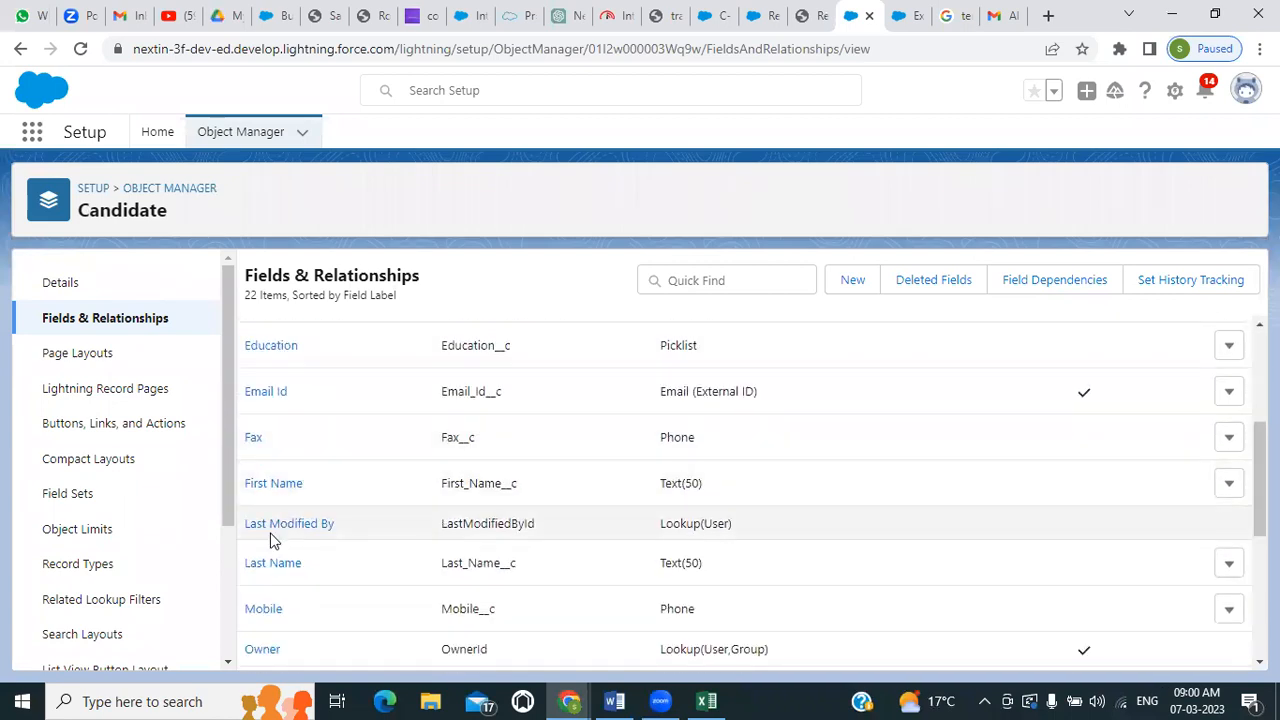
scroll(270, 540, "down", 1)
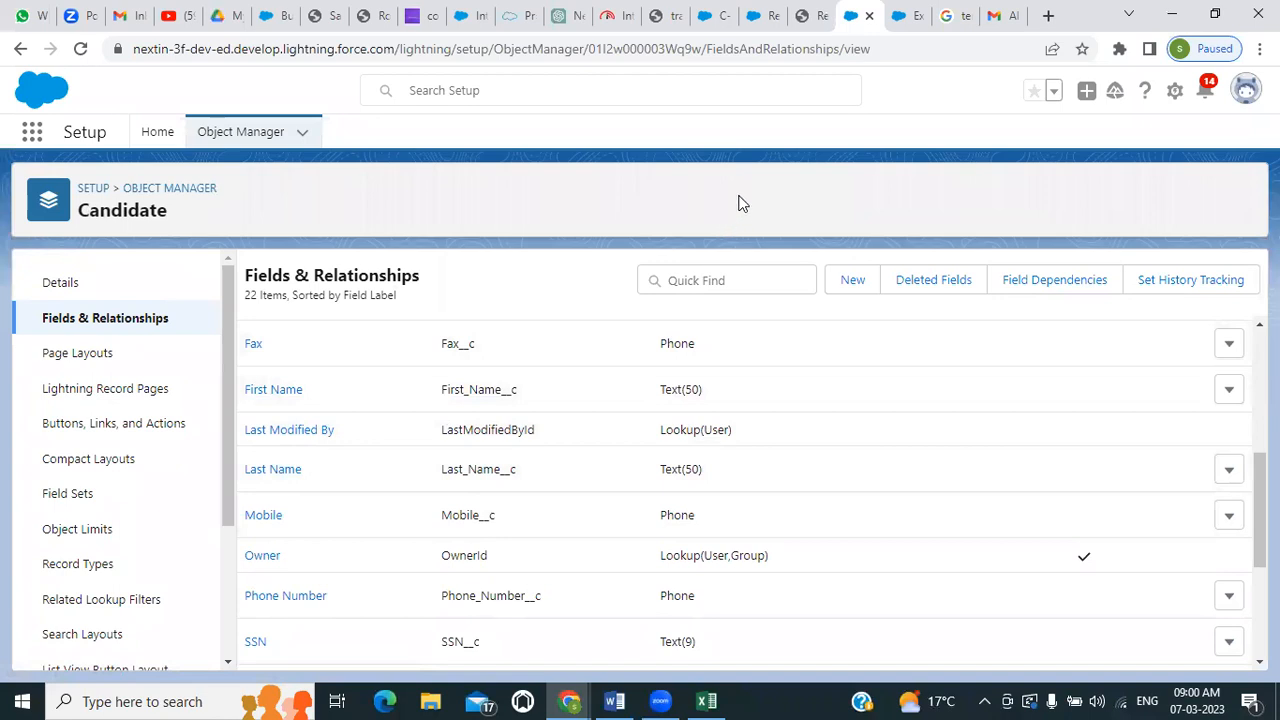
Check the advanced formula examples page and return to the Candidate Name formula editor of the Review object
left_click(894, 18)
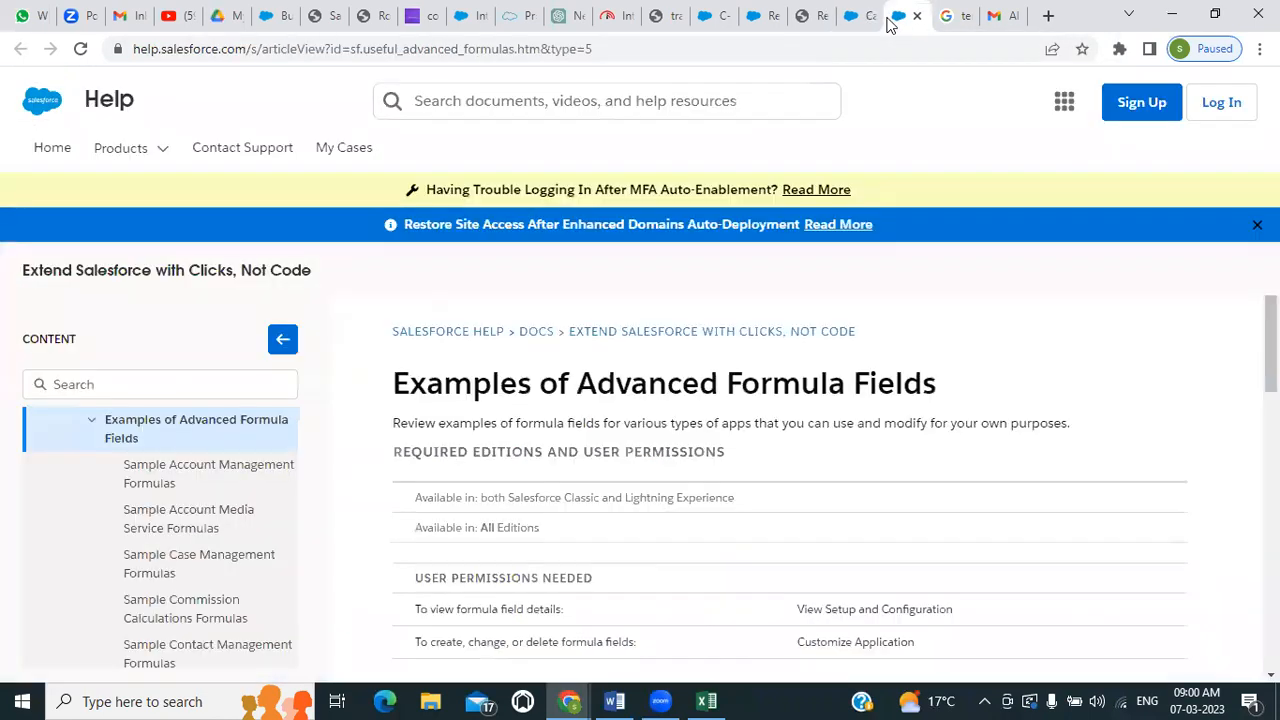
left_click(803, 15)
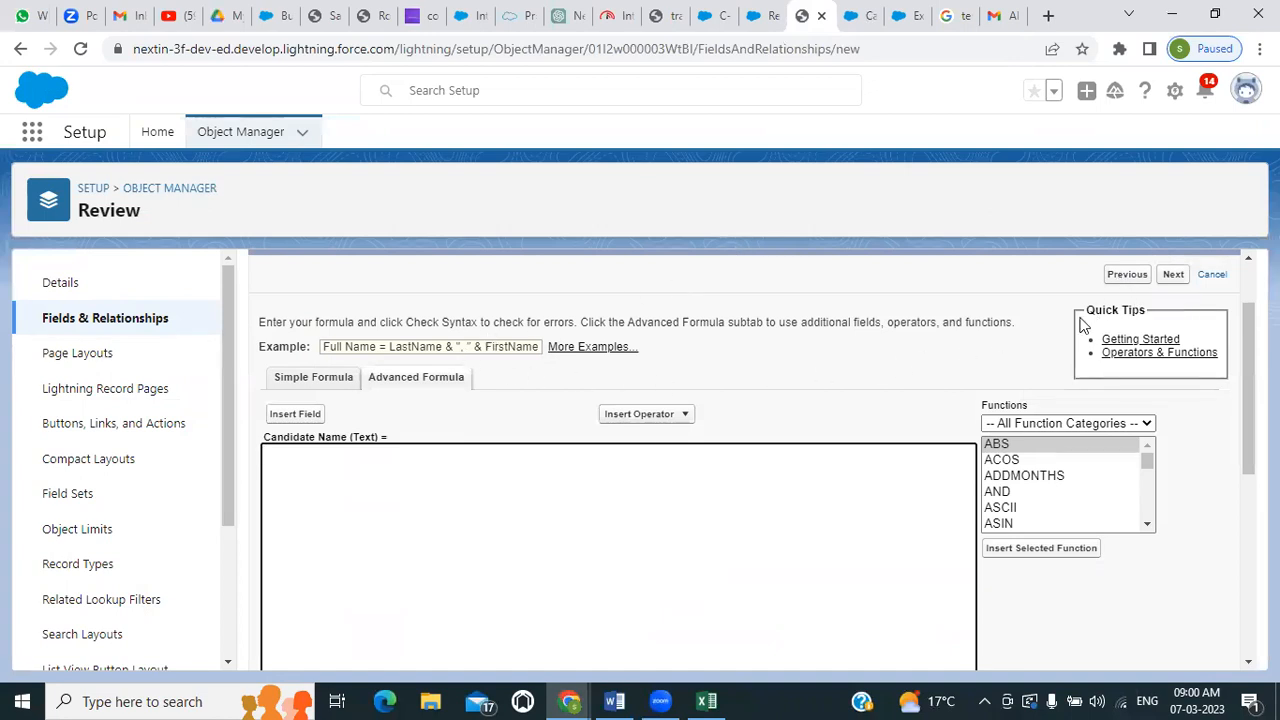
scroll(1066, 337, "up", 2)
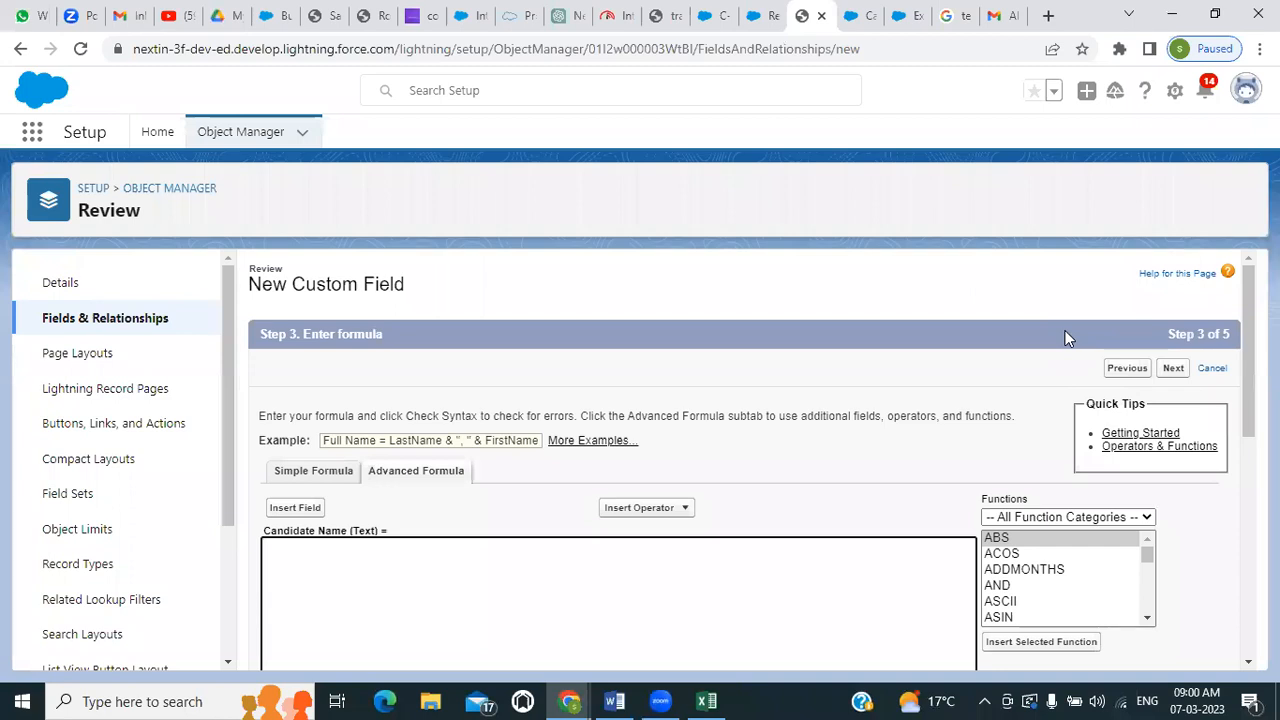
scroll(1066, 337, "down", 2)
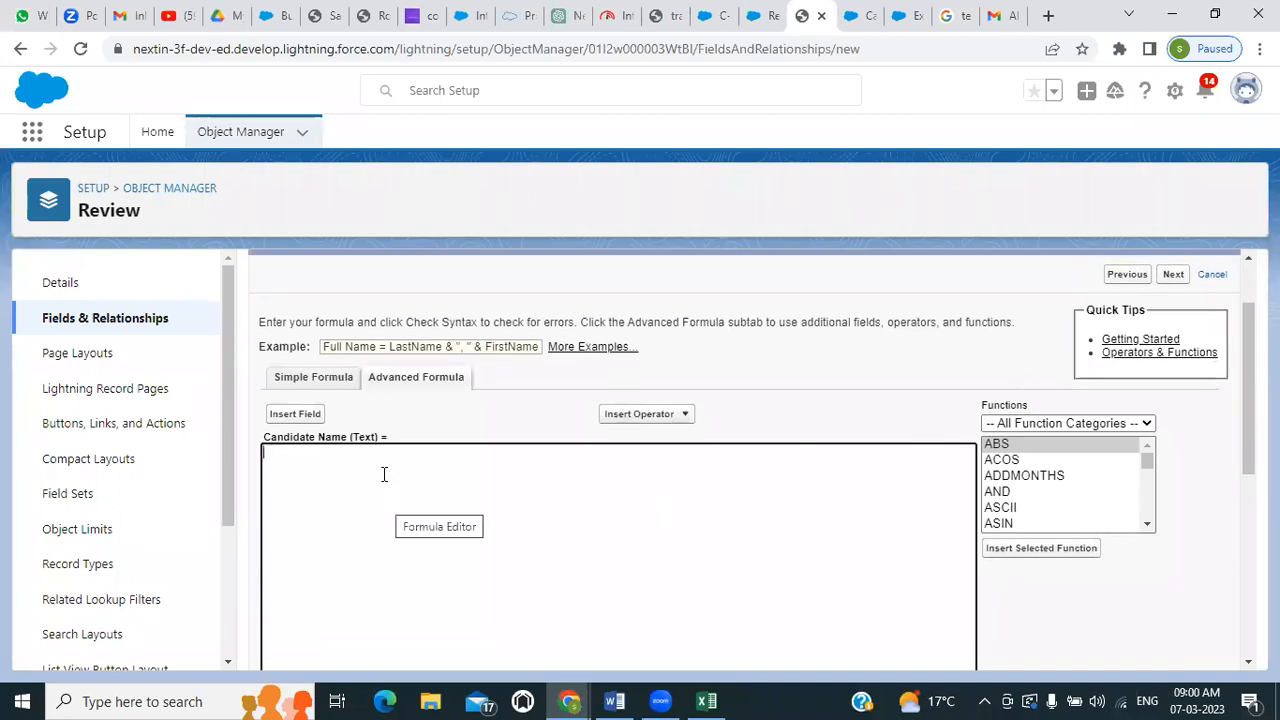
Examine which Review fields can be inserted into the Candidate Name formula, and review the remaining formula editor options
left_click(295, 414)
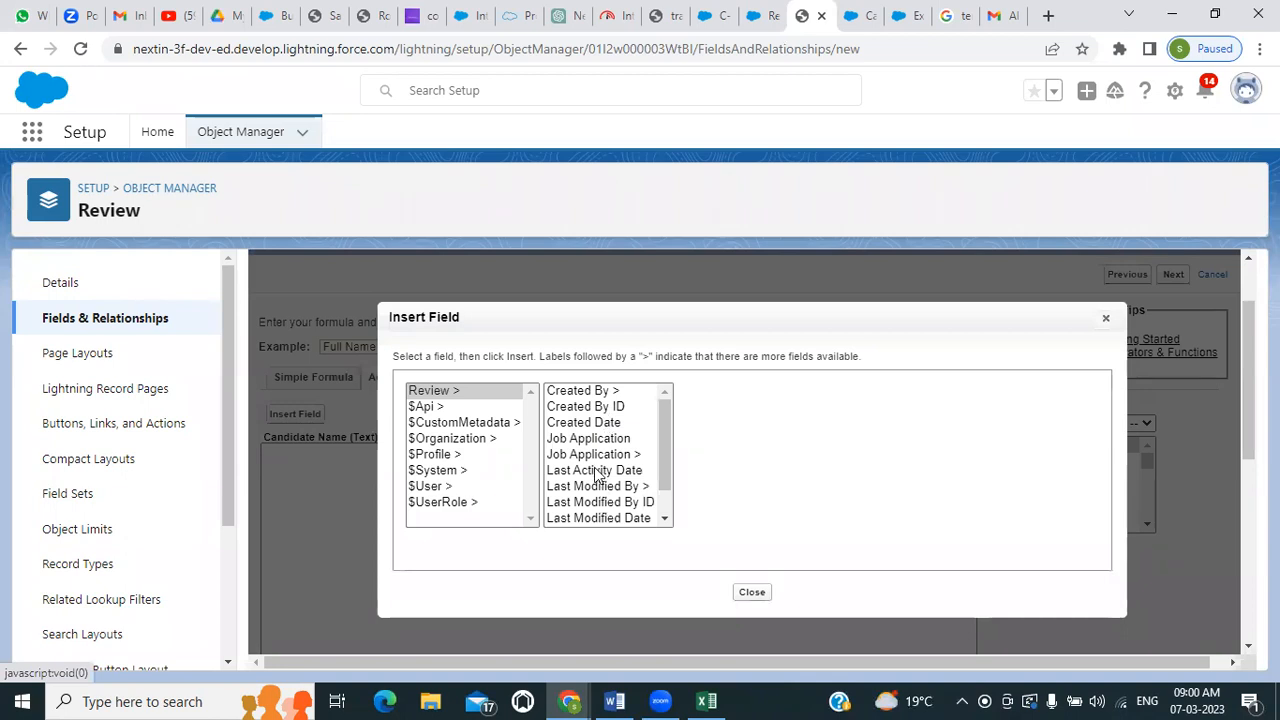
scroll(597, 476, "down", 5)
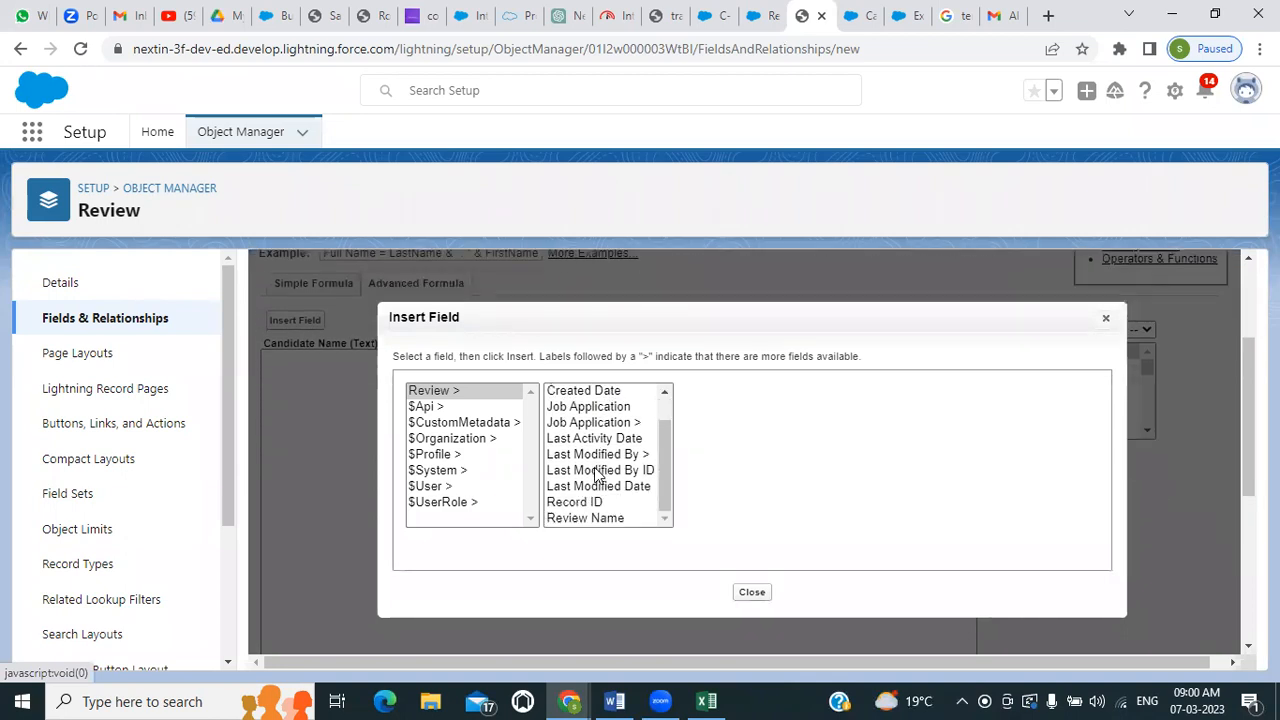
scroll(597, 476, "up", 2)
scroll(597, 476, "up", 1)
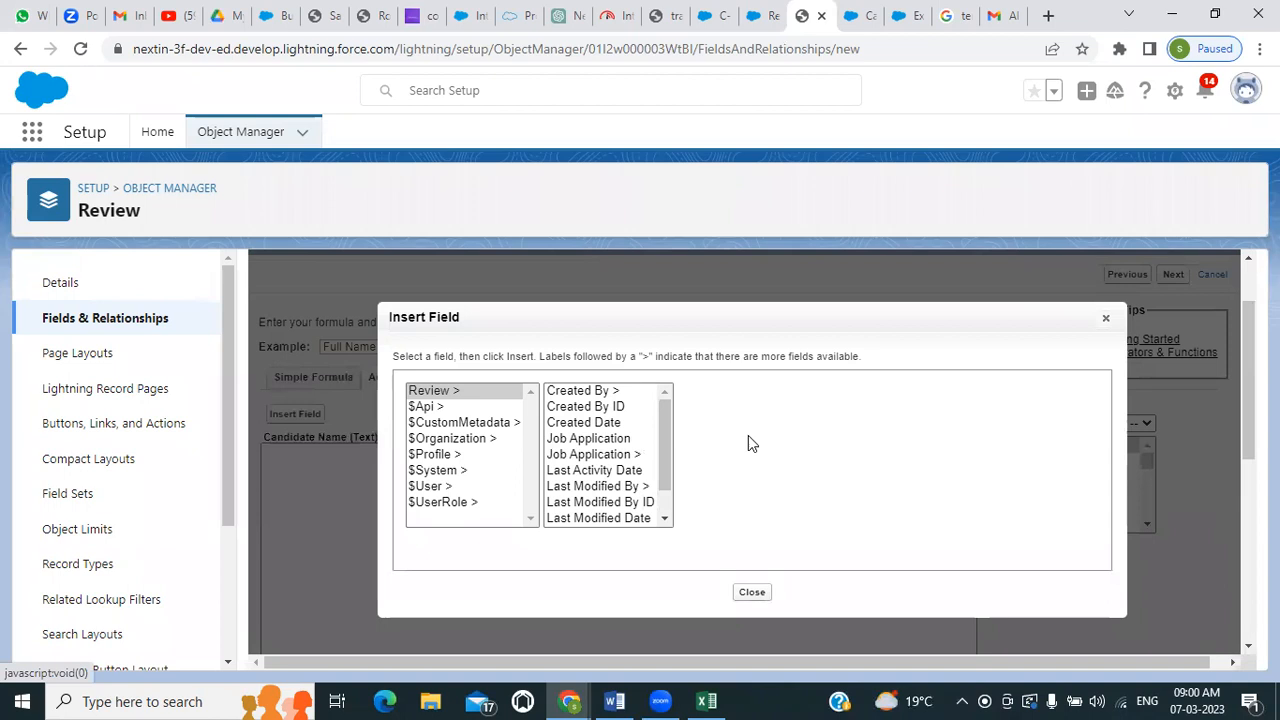
left_click(1106, 322)
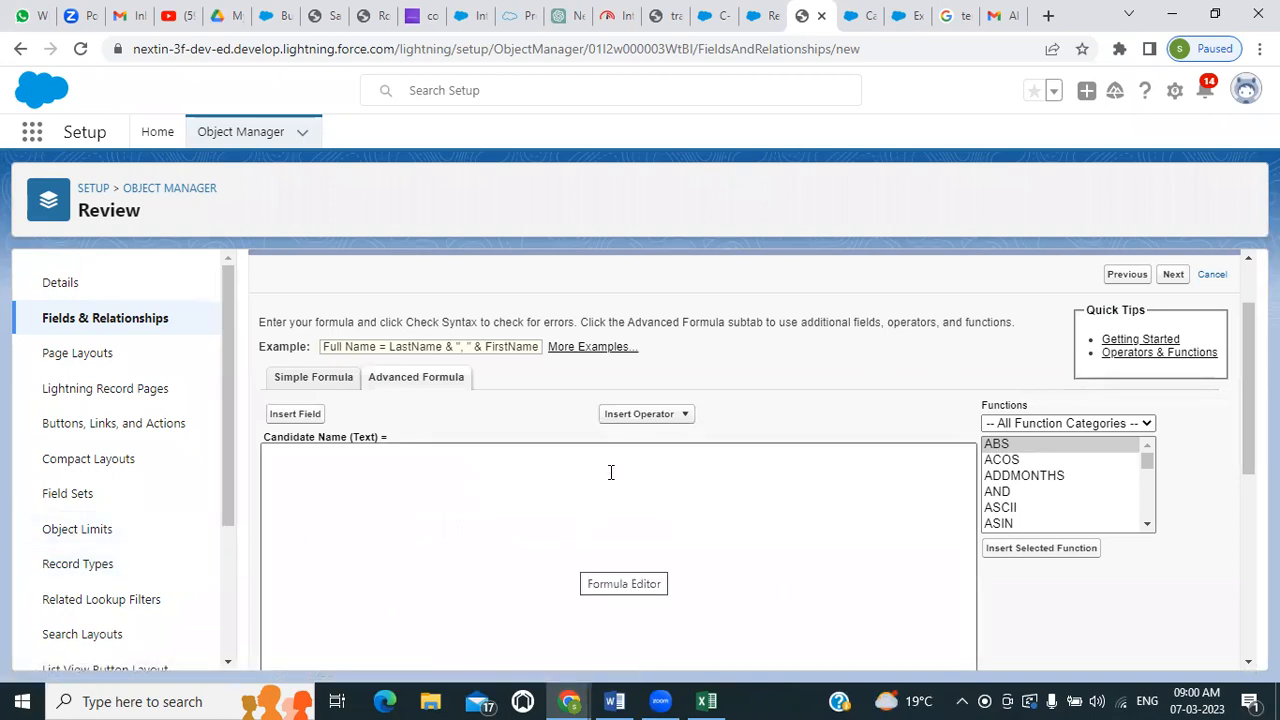
scroll(613, 472, "down", 5)
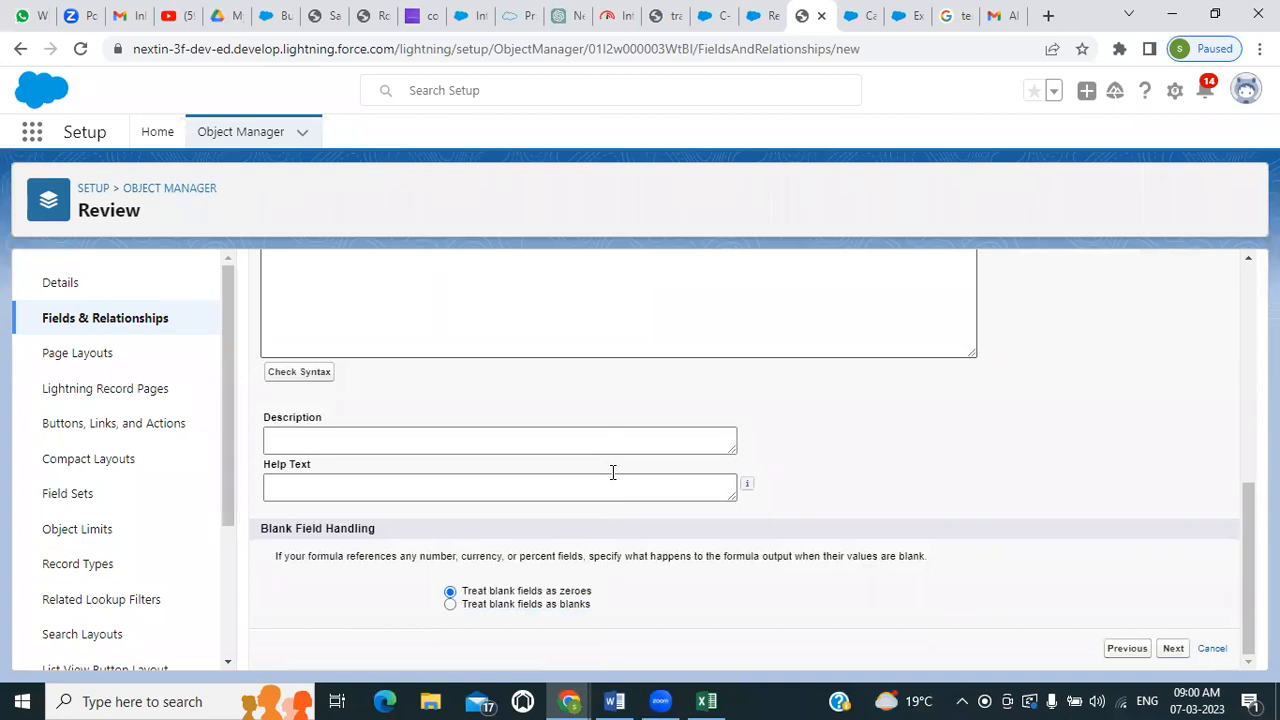
scroll(613, 472, "up", 5)
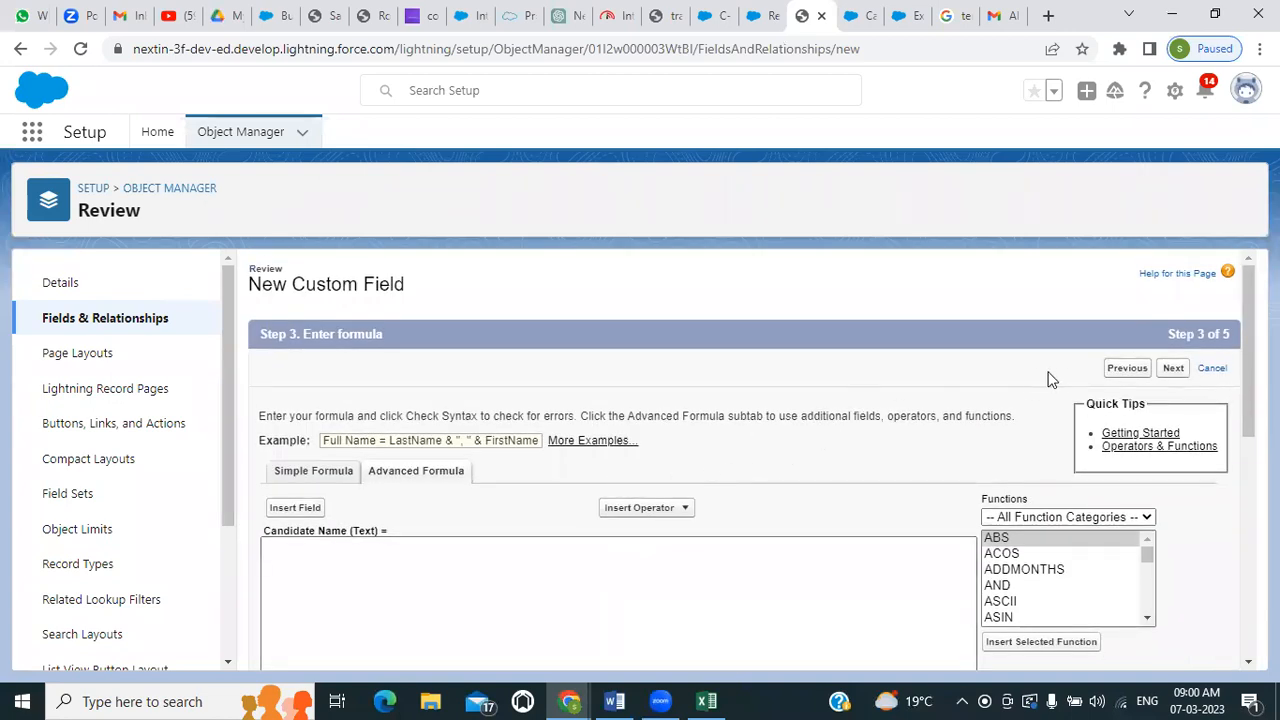
Go back to the field type choice, select the Text data type for Candidate Name, and continue to the field details
left_click(1128, 380)
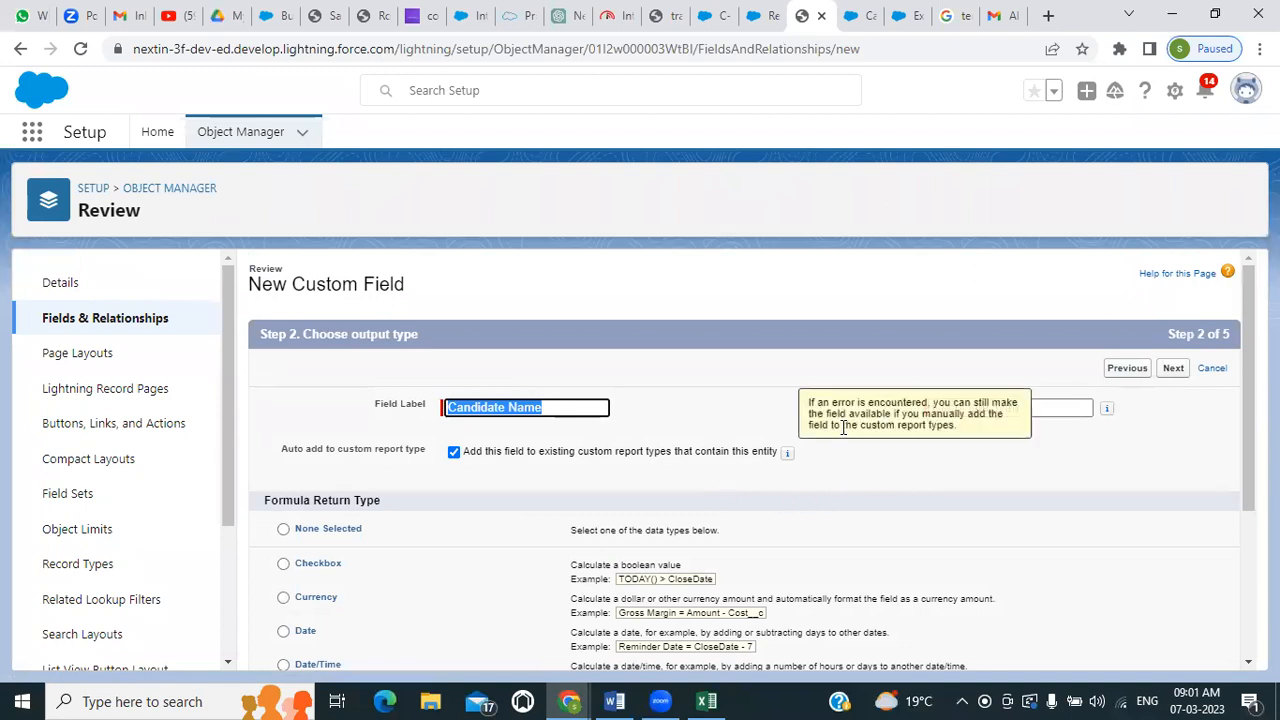
left_click(1116, 373)
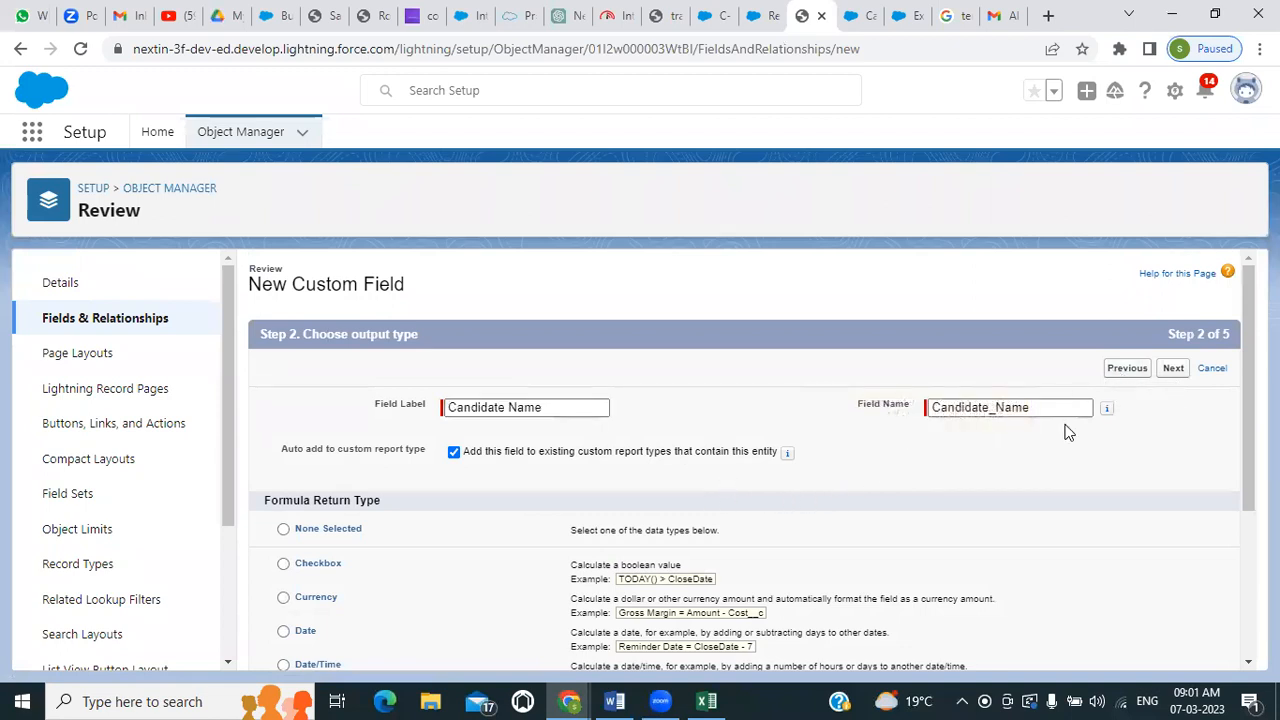
scroll(750, 520, "down", 5)
scroll(369, 568, "down", 3)
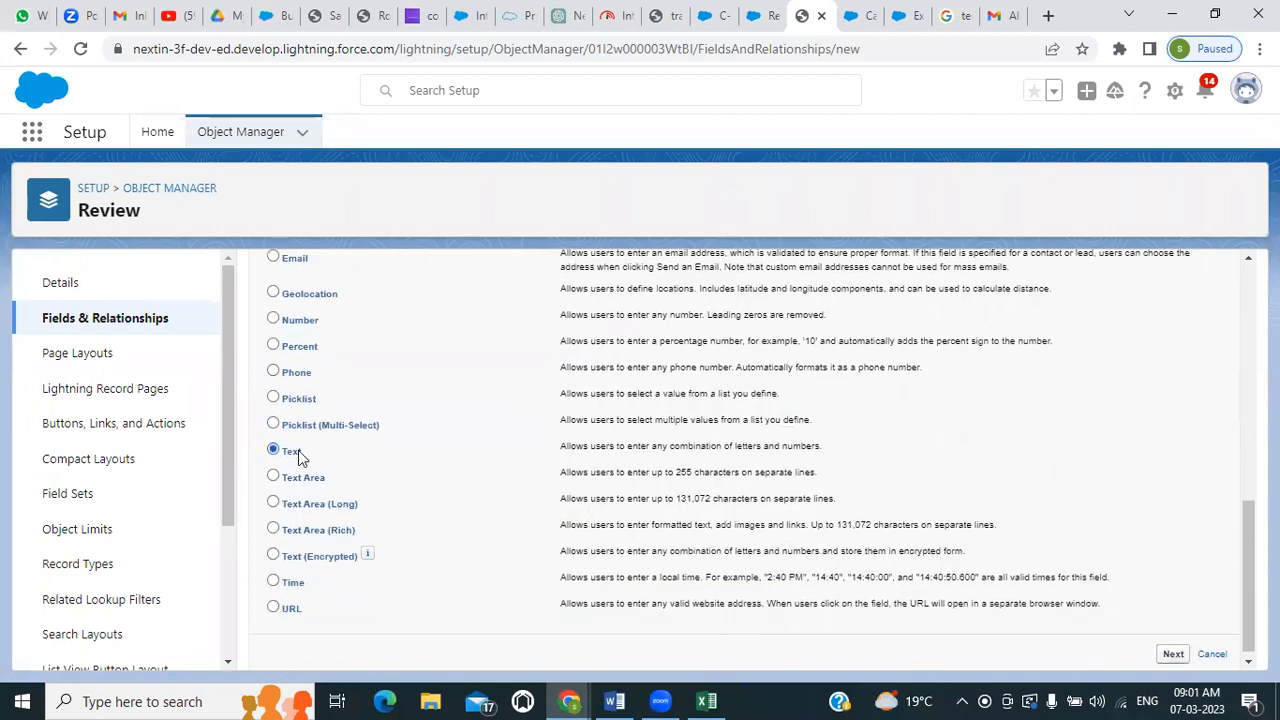
left_click(1172, 655)
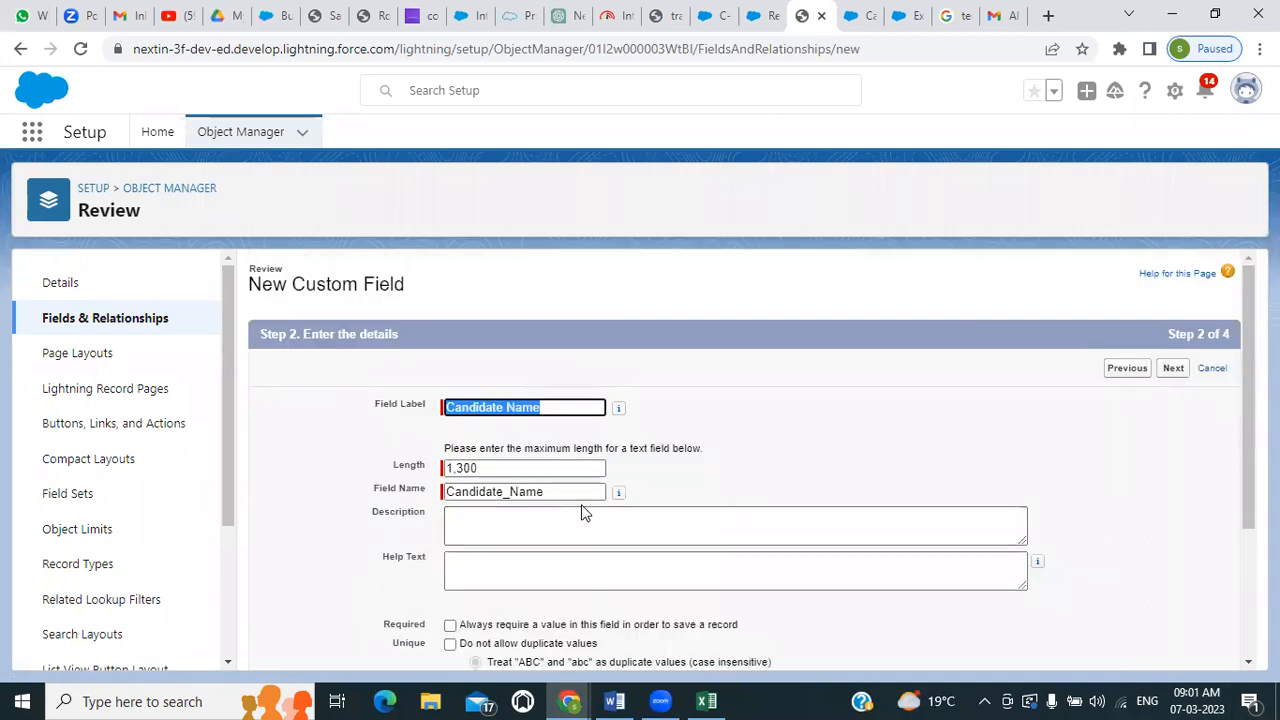
Set the text field's default value to Candidate__c.First_Name__c, consulting the Candidate object's field list for the API name
scroll(585, 512, "down", 3)
left_click(500, 584)
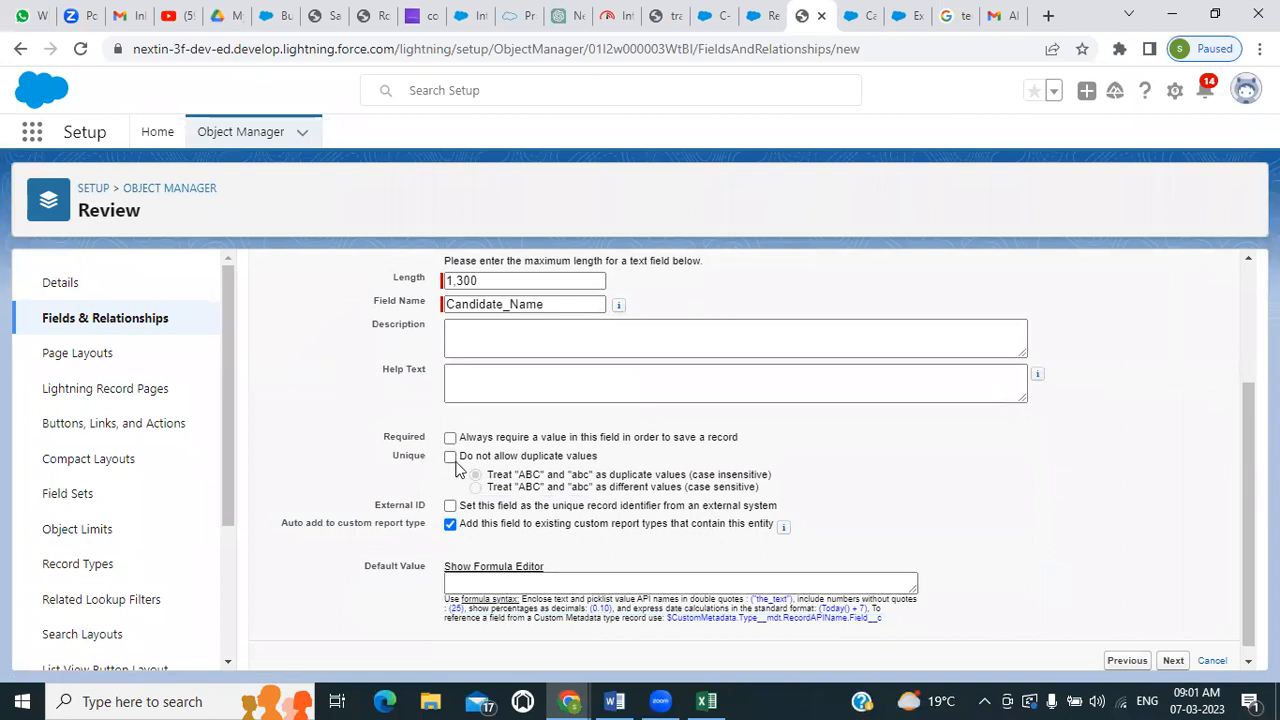
left_click(483, 585)
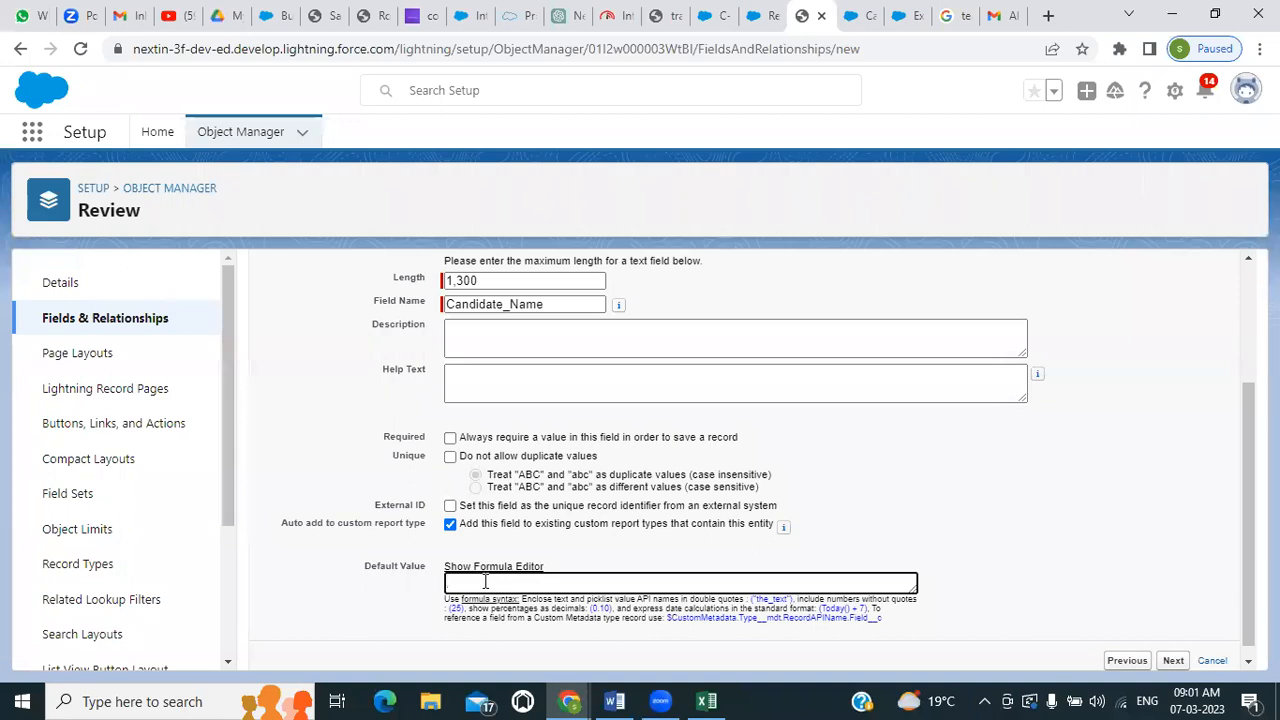
left_click(850, 14)
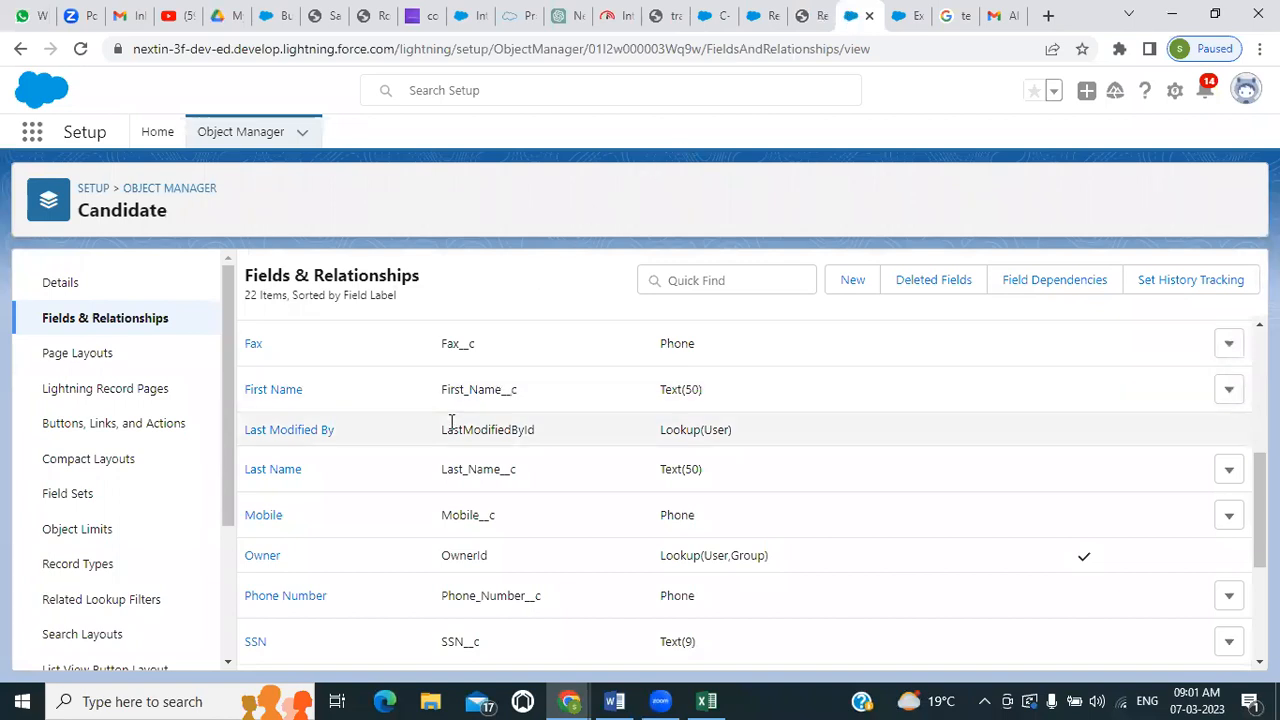
scroll(451, 422, "up", 4)
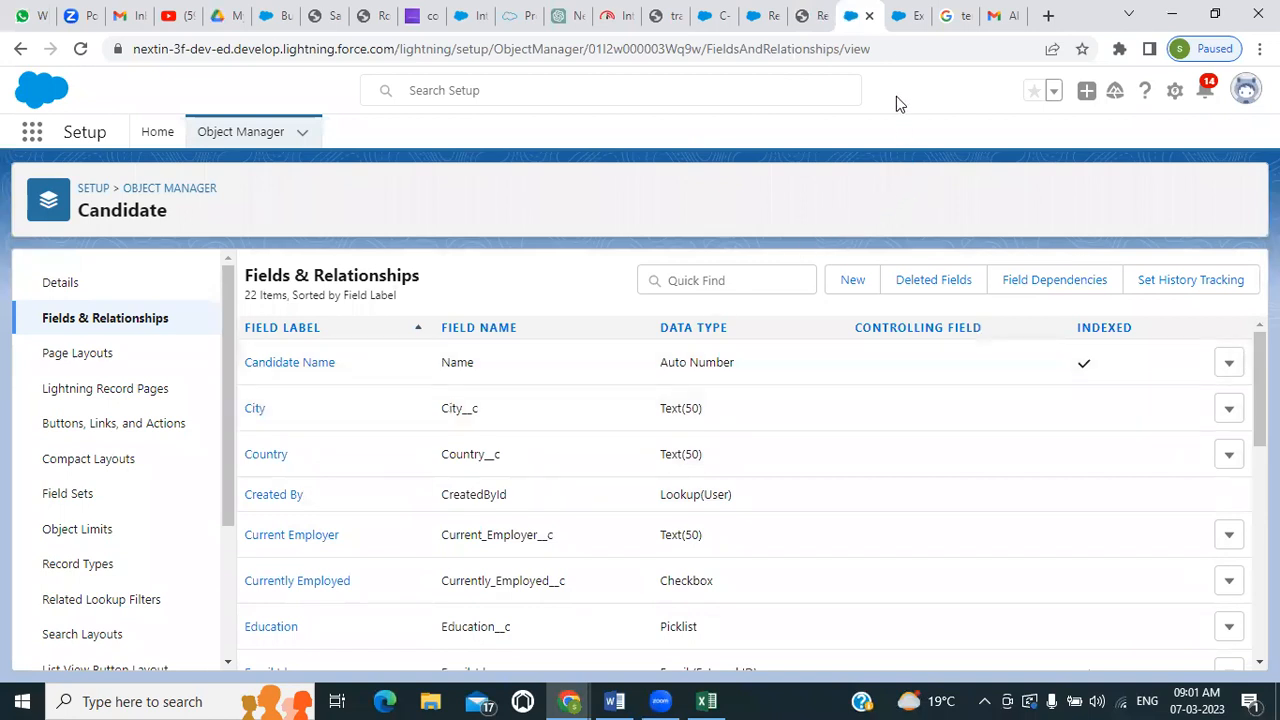
left_click(812, 15)
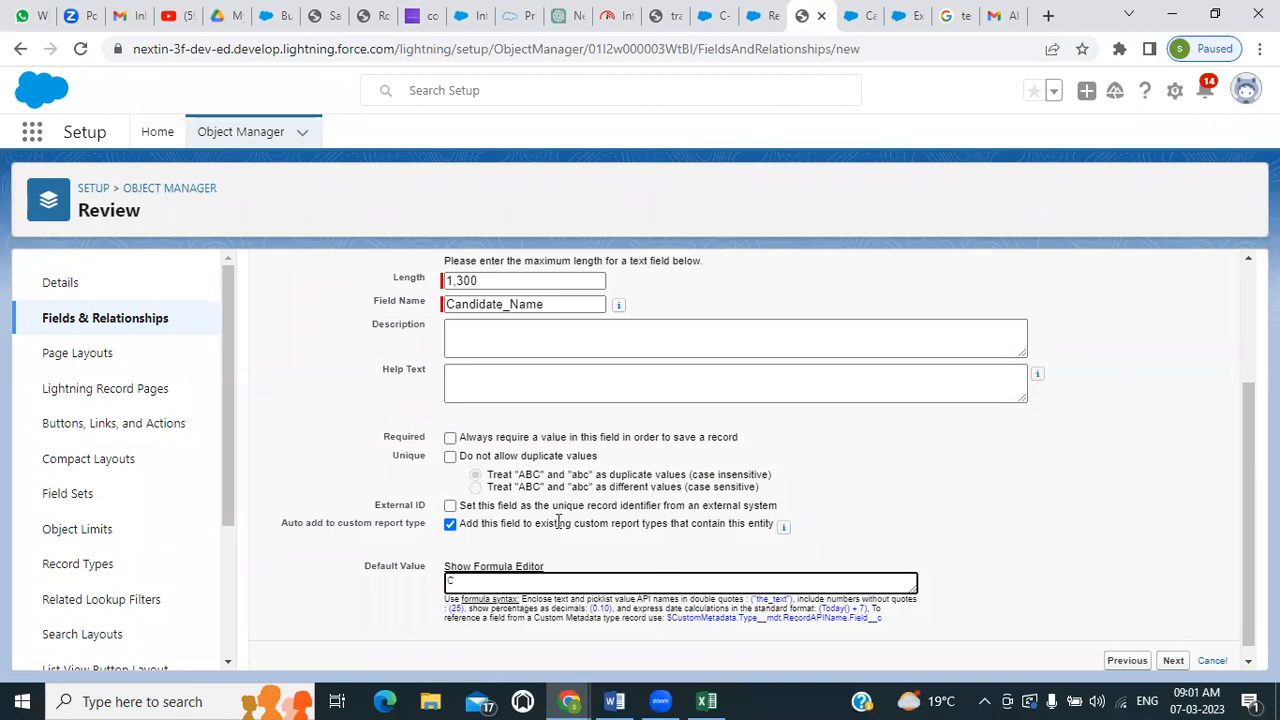
type("Candidate__c.")
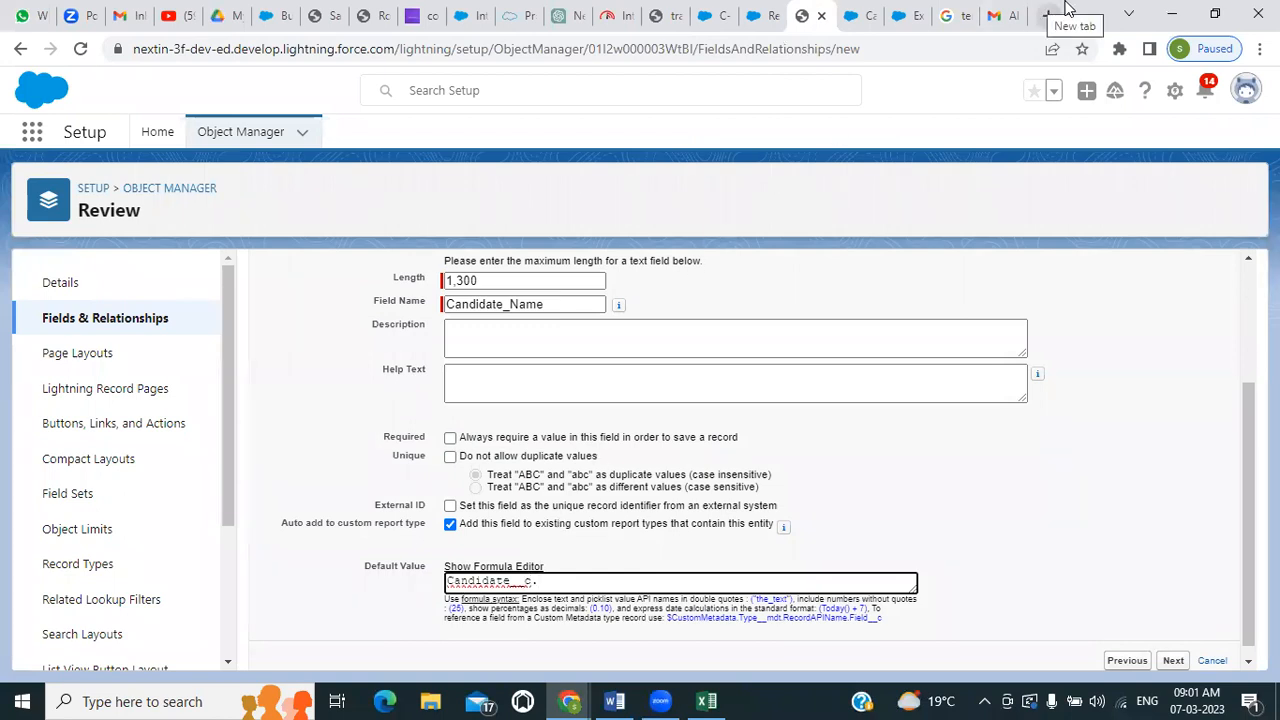
left_click(852, 17)
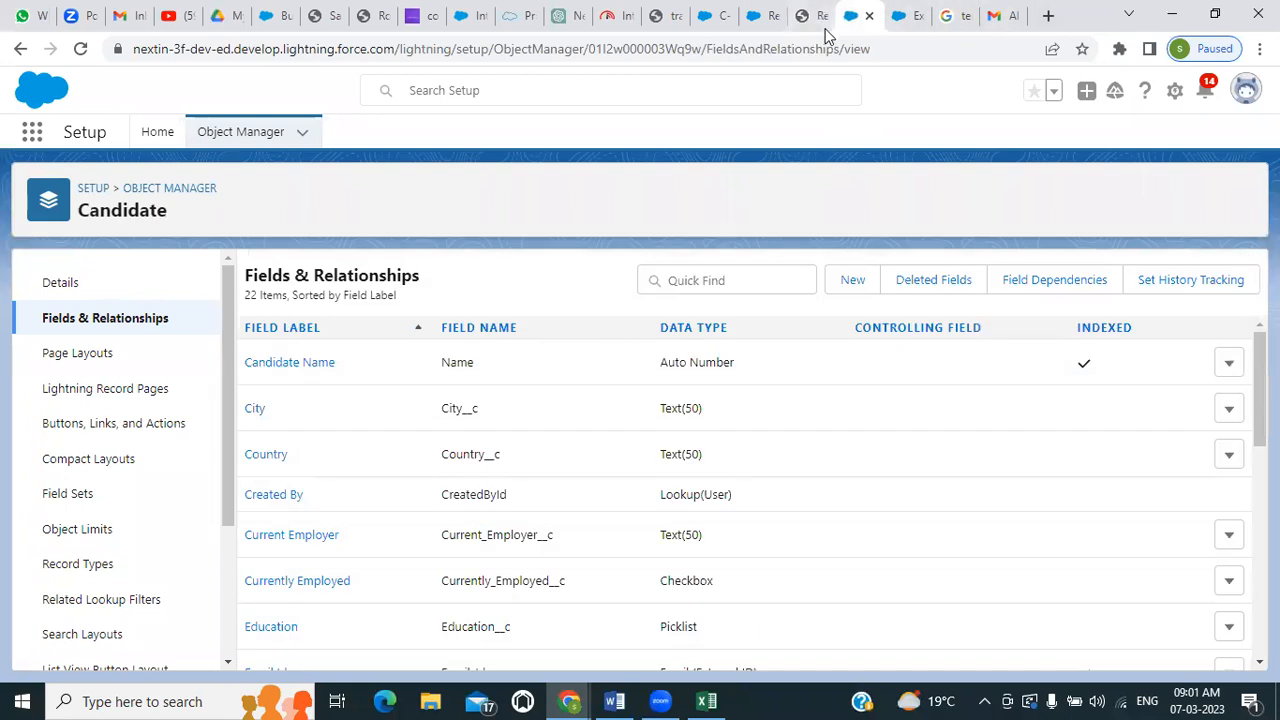
scroll(349, 526, "down", 3)
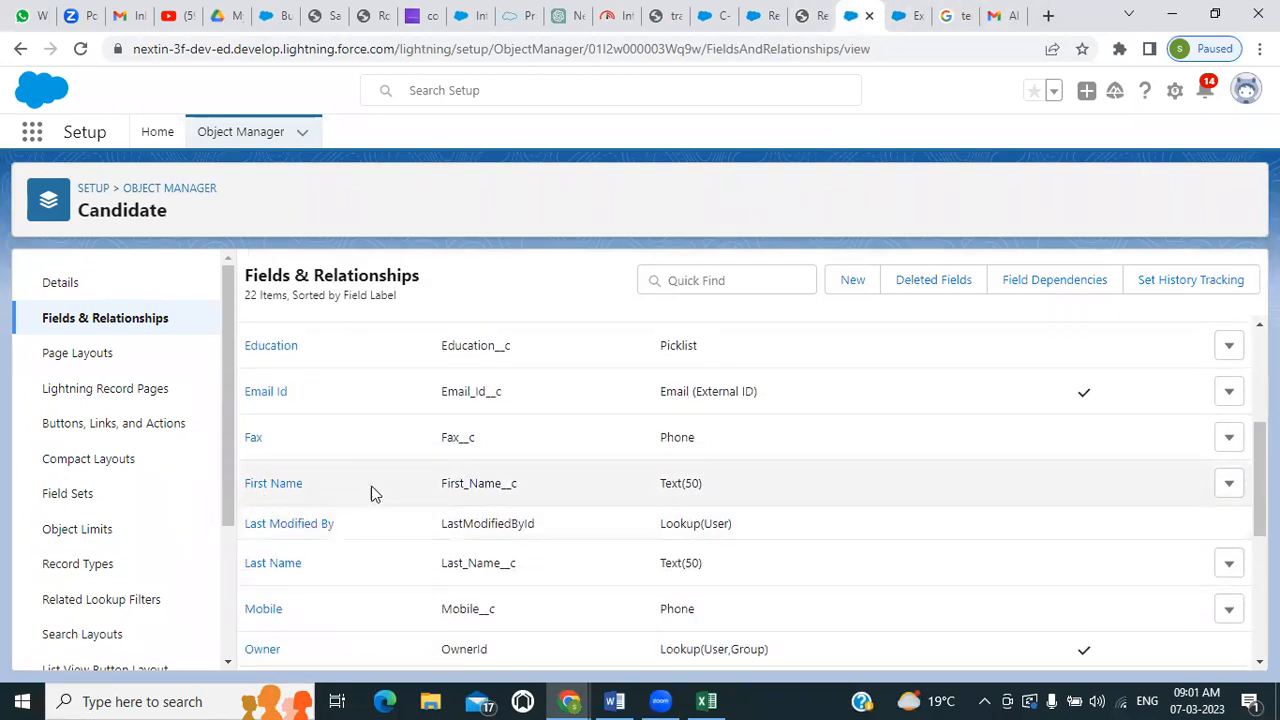
left_click(810, 17)
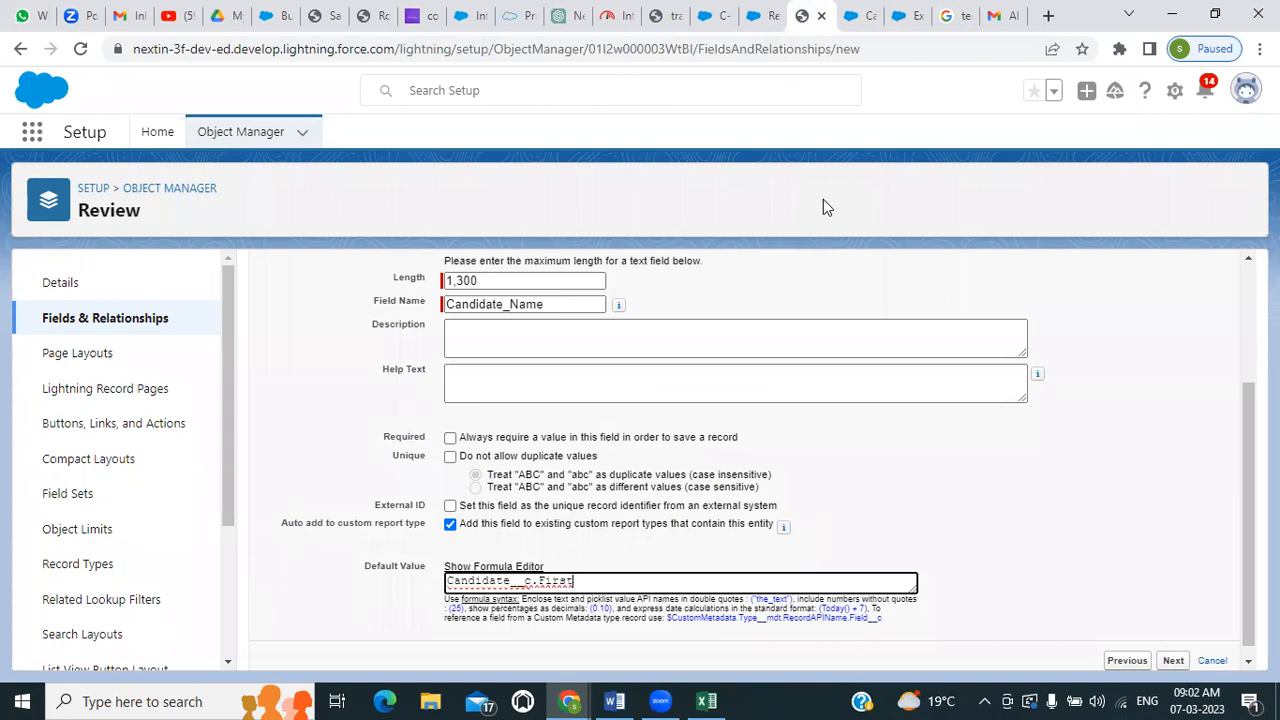
type("_")
type("_Name__c")
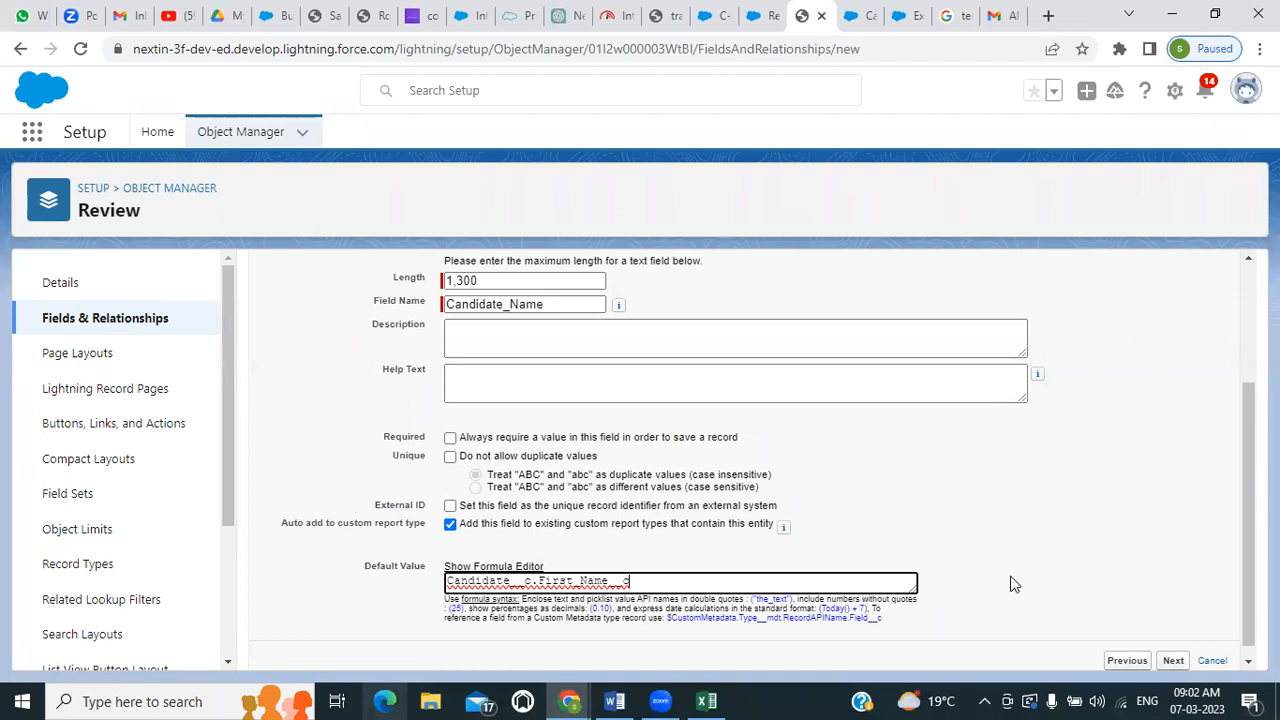
Show the formula editor for the default value and check the syntax of the Candidate__c.First_Name__c expression
left_click(998, 620)
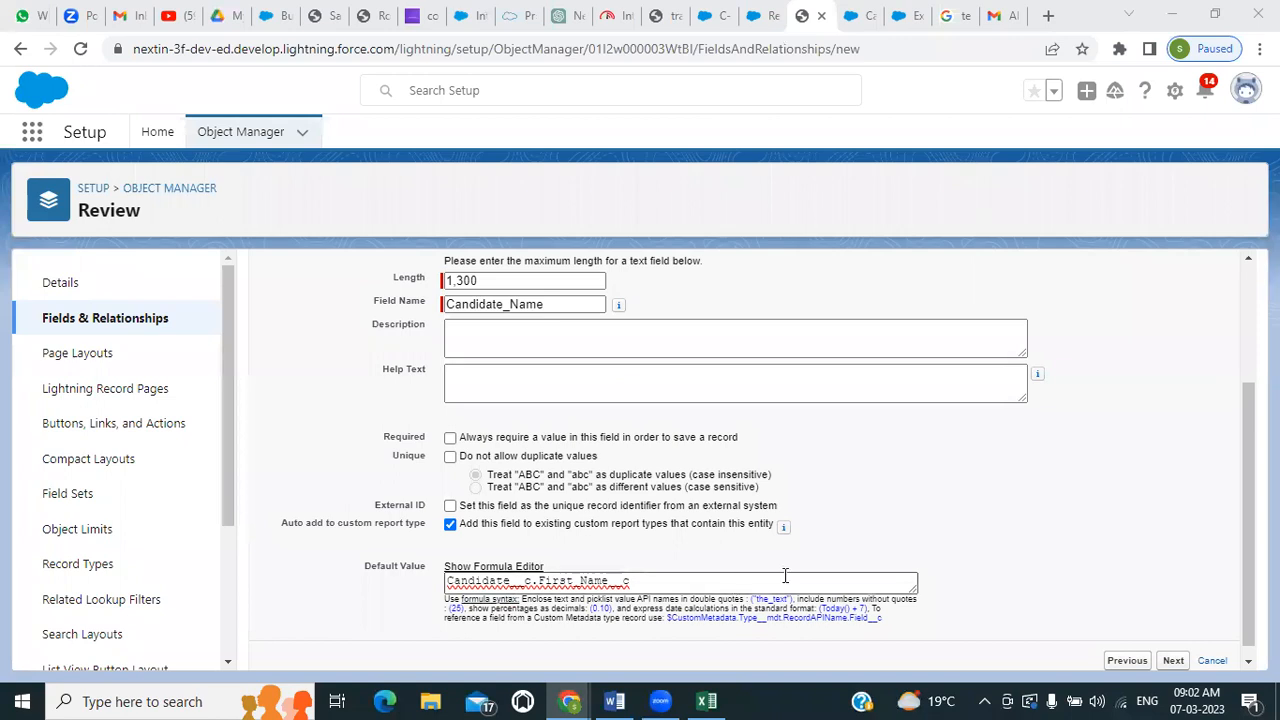
scroll(975, 560, "up", 2)
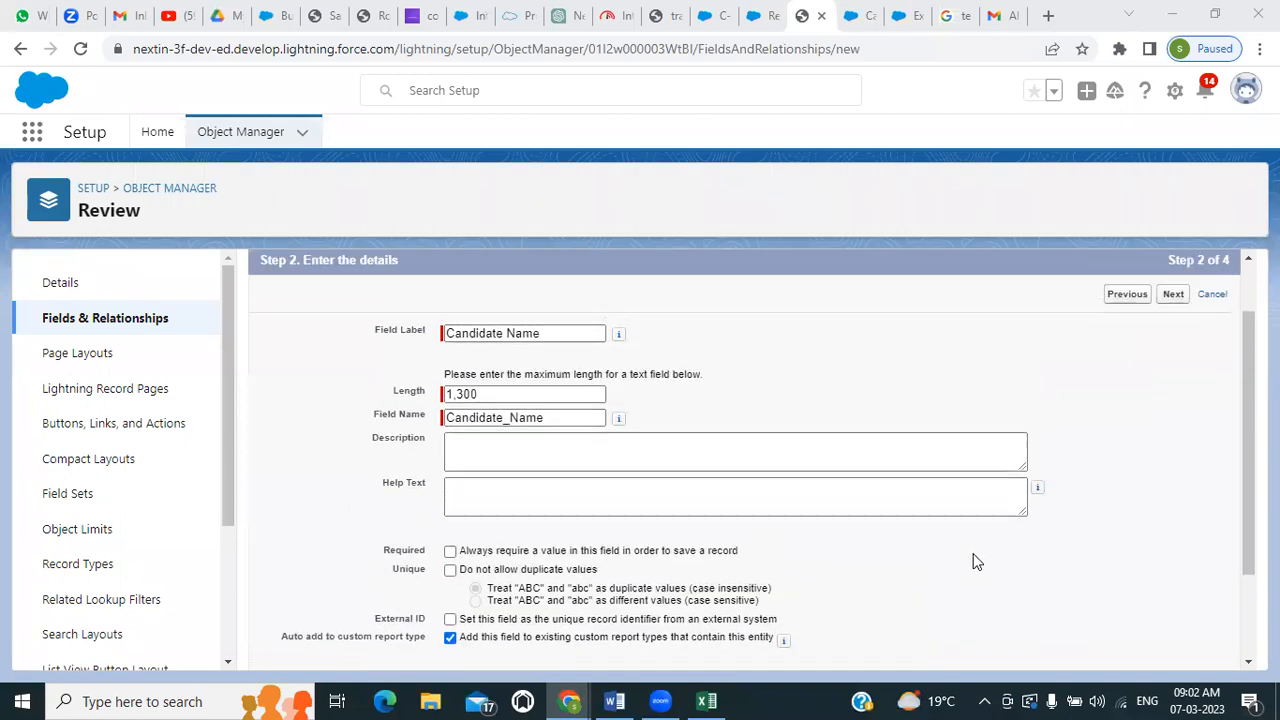
scroll(975, 562, "down", 2)
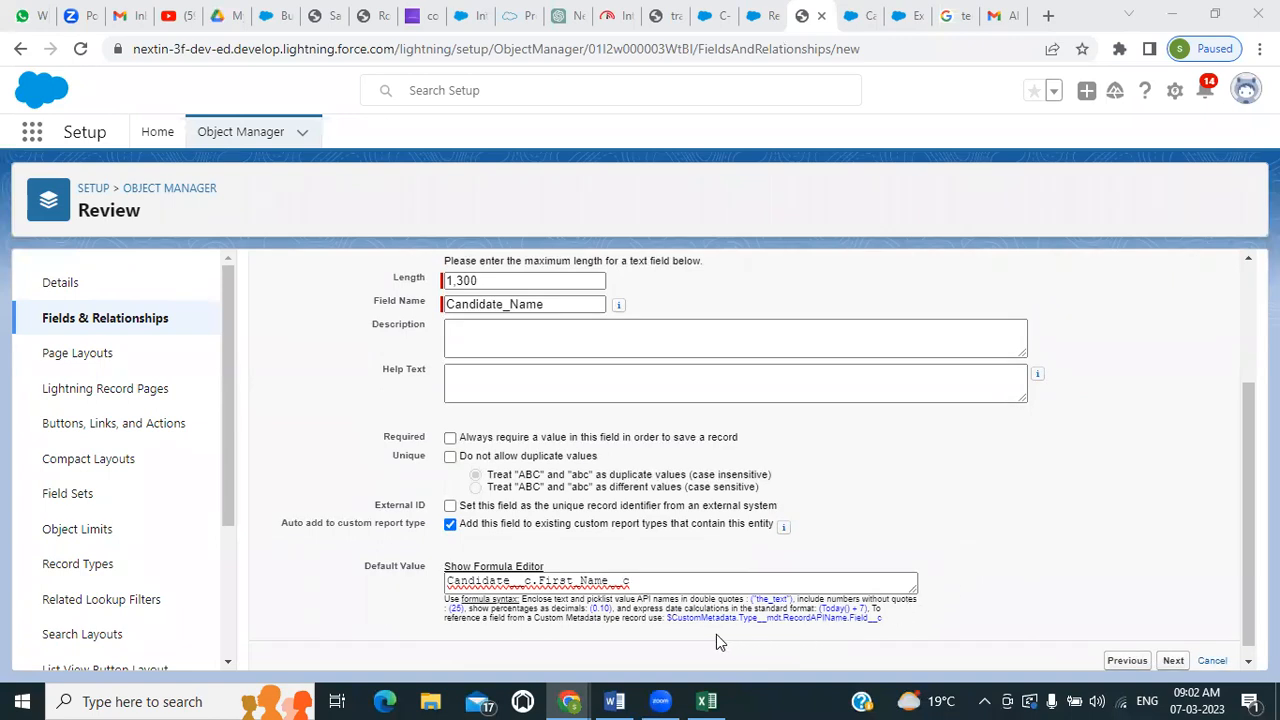
left_click(488, 567)
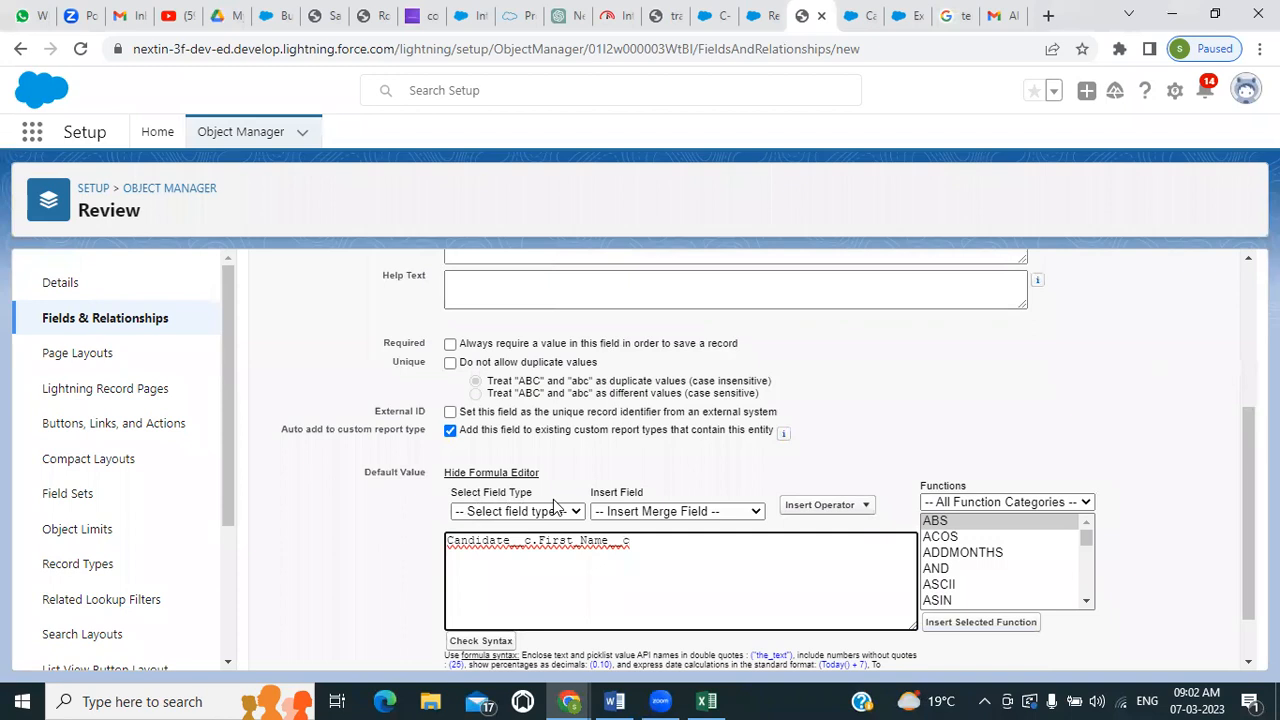
scroll(540, 550, "down", 1)
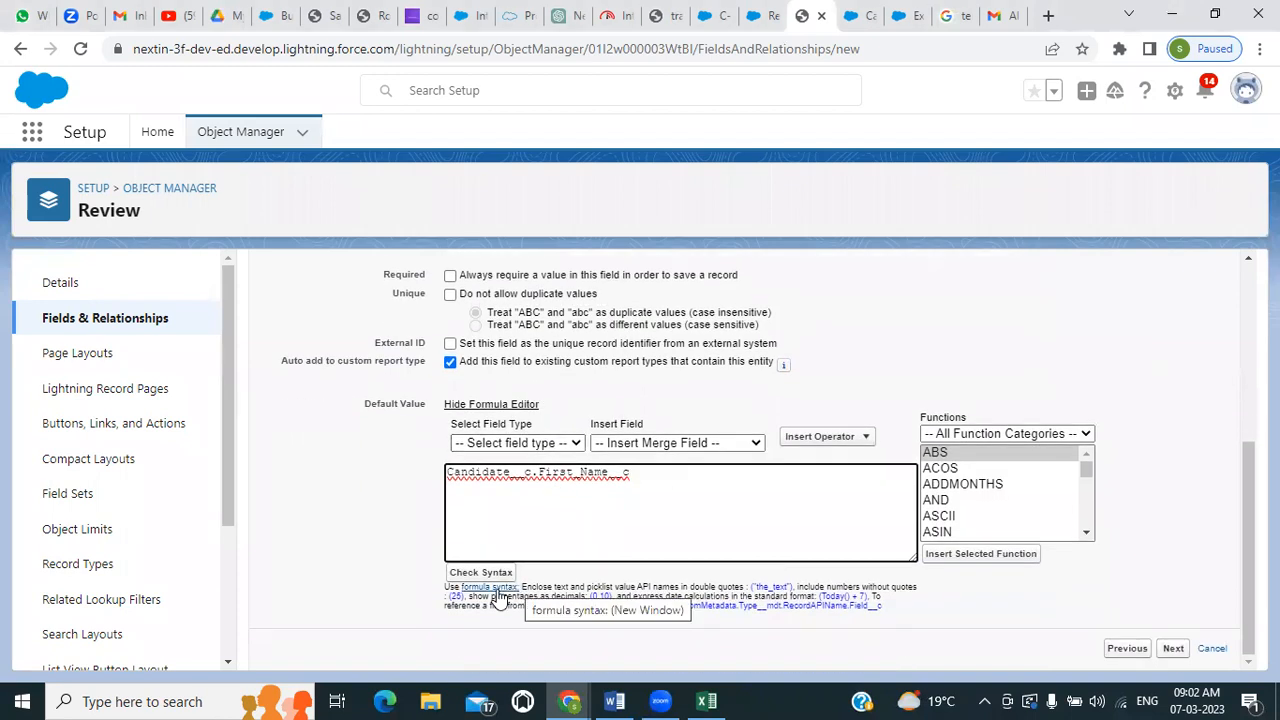
left_click(490, 576)
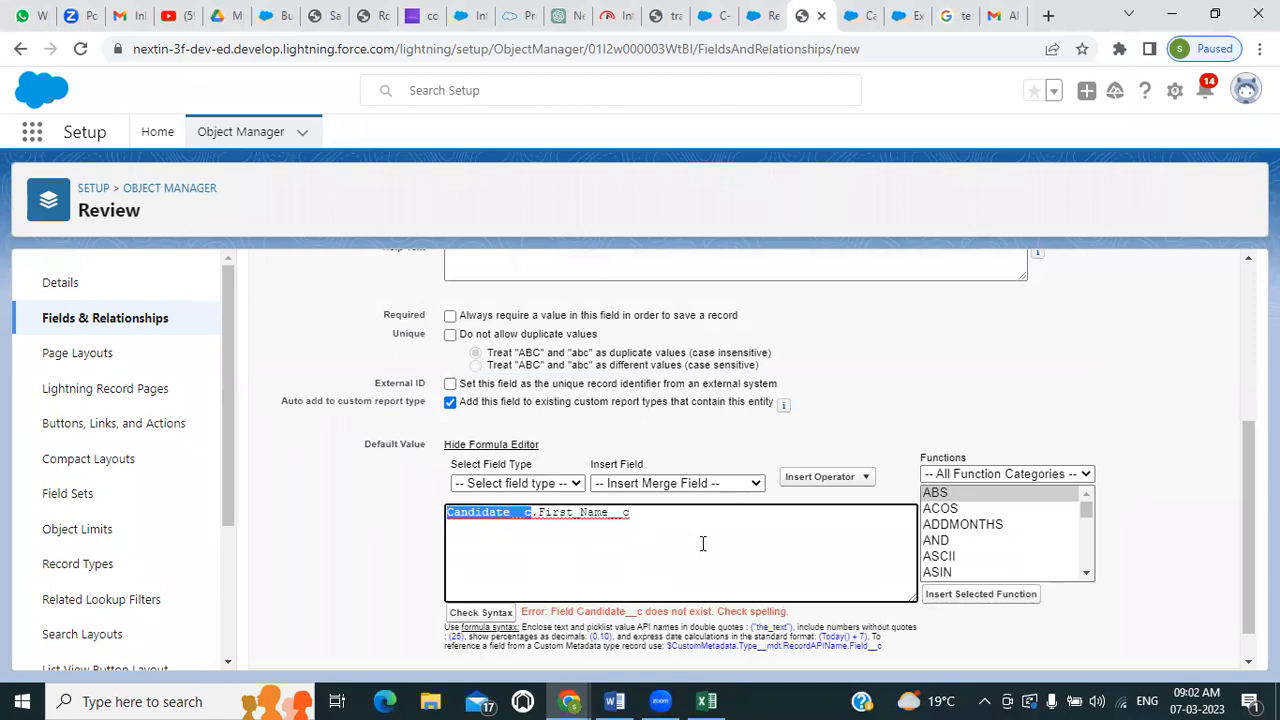
Check which field types and merge fields are available for the default value formula
left_click(567, 484)
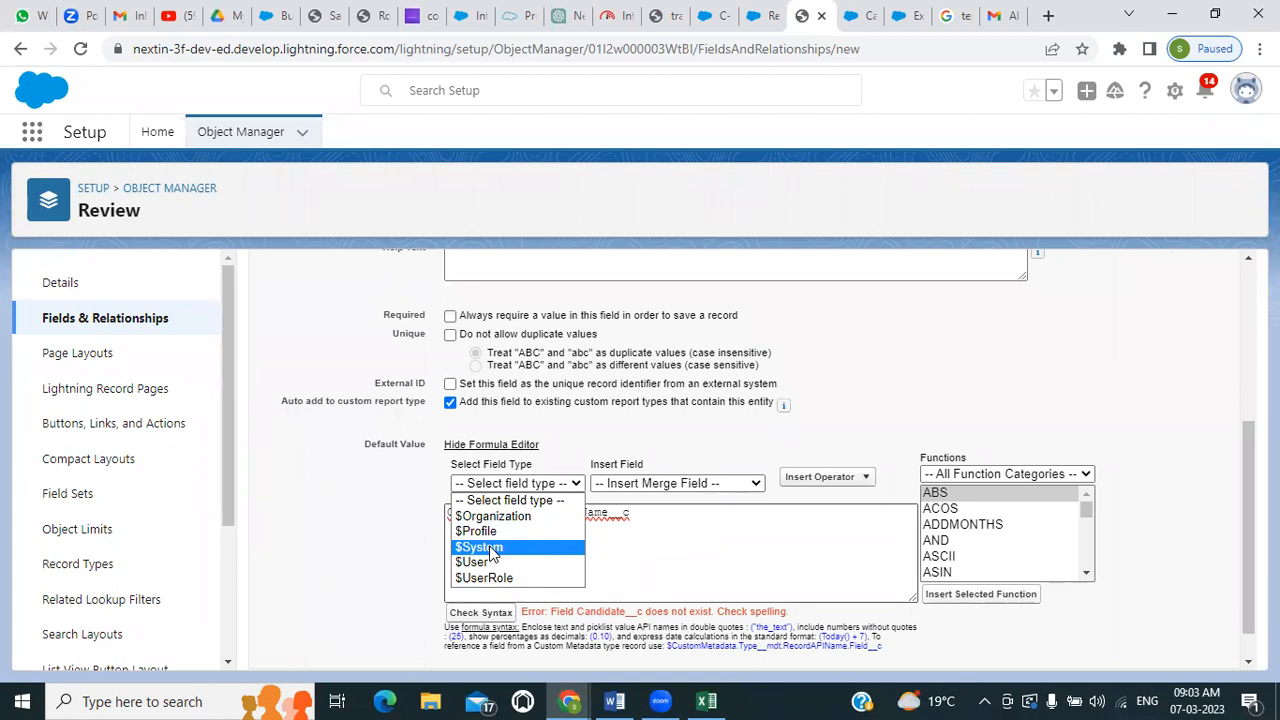
left_click(720, 540)
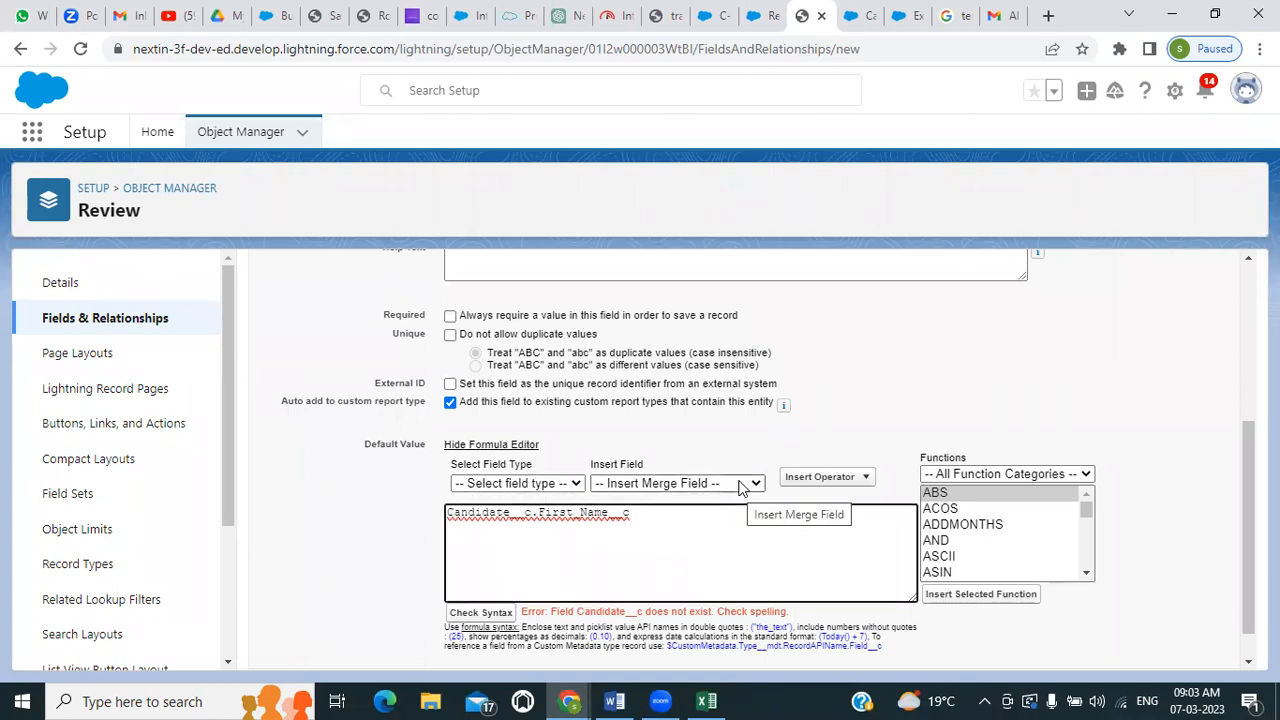
left_click(740, 484)
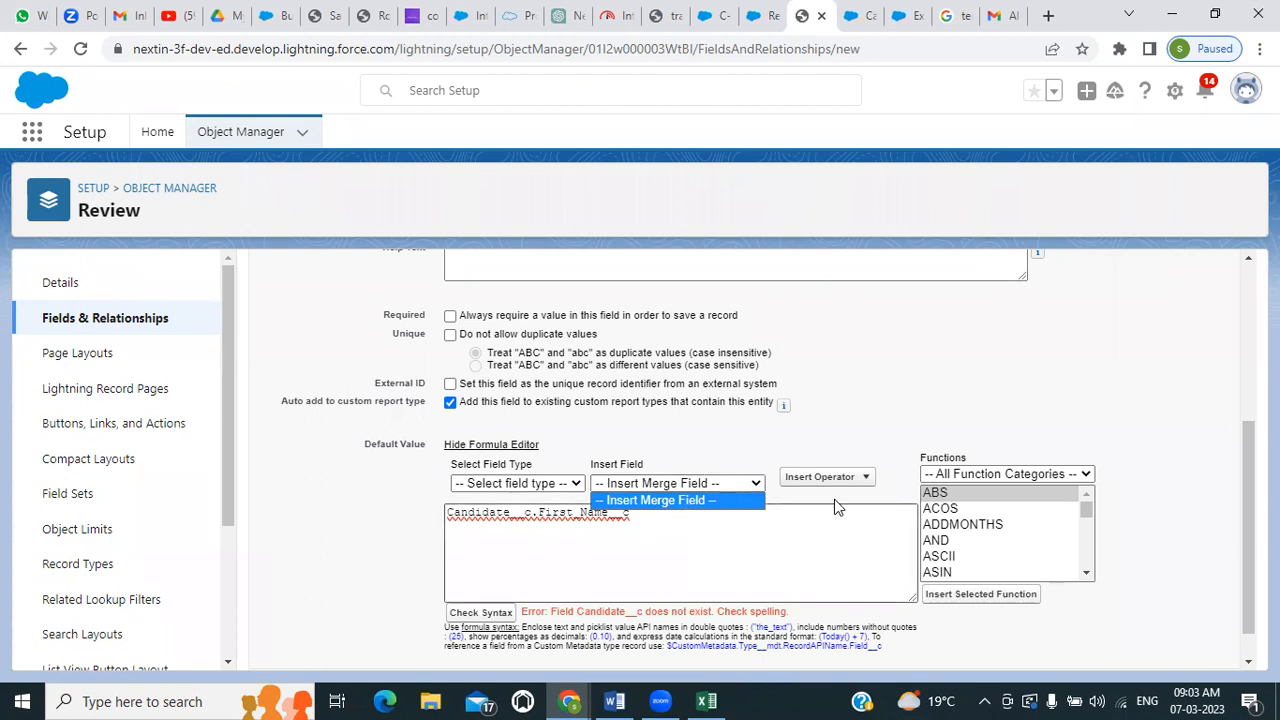
Clear the Candidate__c.First_Name__c expression from the default value
scroll(502, 558, "up", 2)
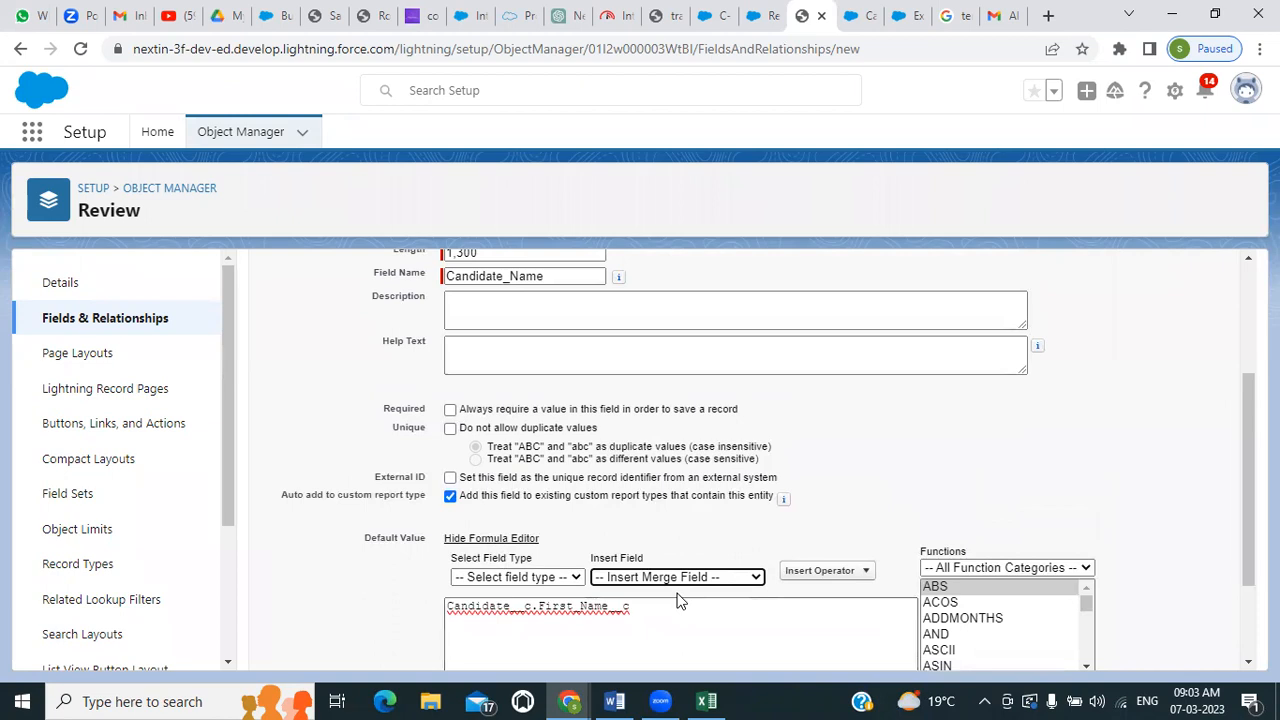
left_click_drag(650, 600, 313, 610)
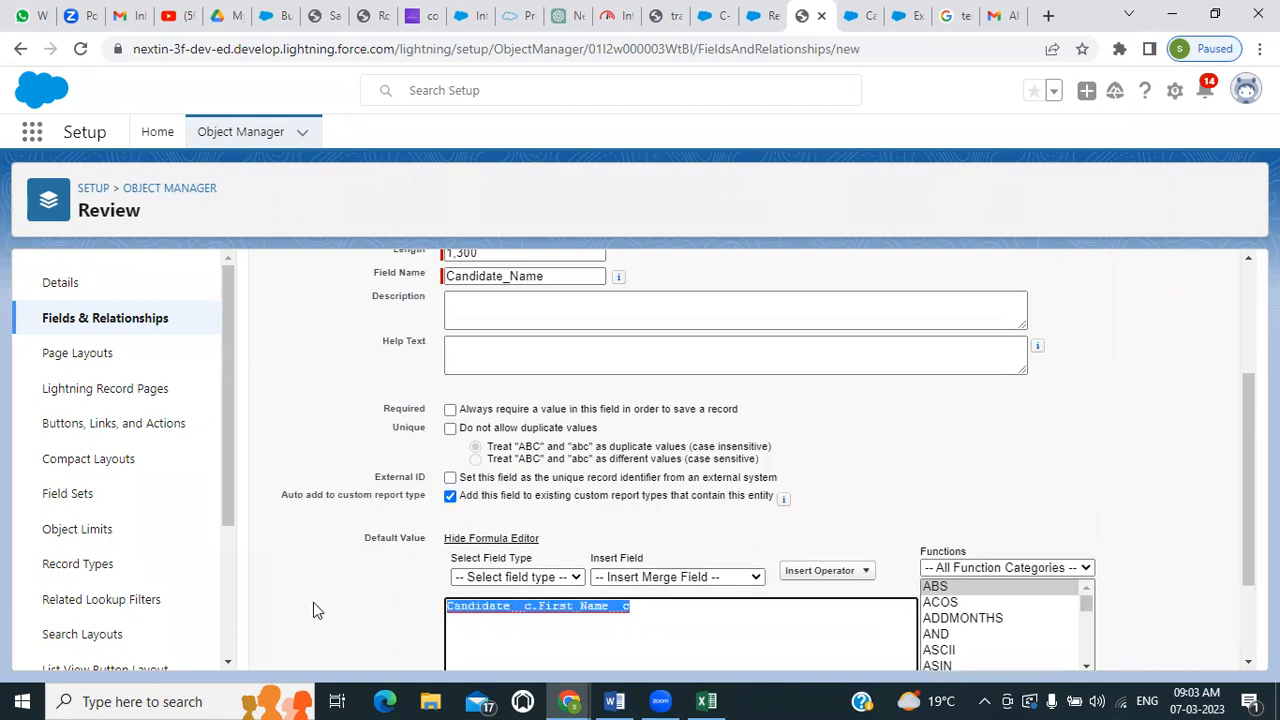
key("BackSpace")
scroll(570, 535, "up", 4)
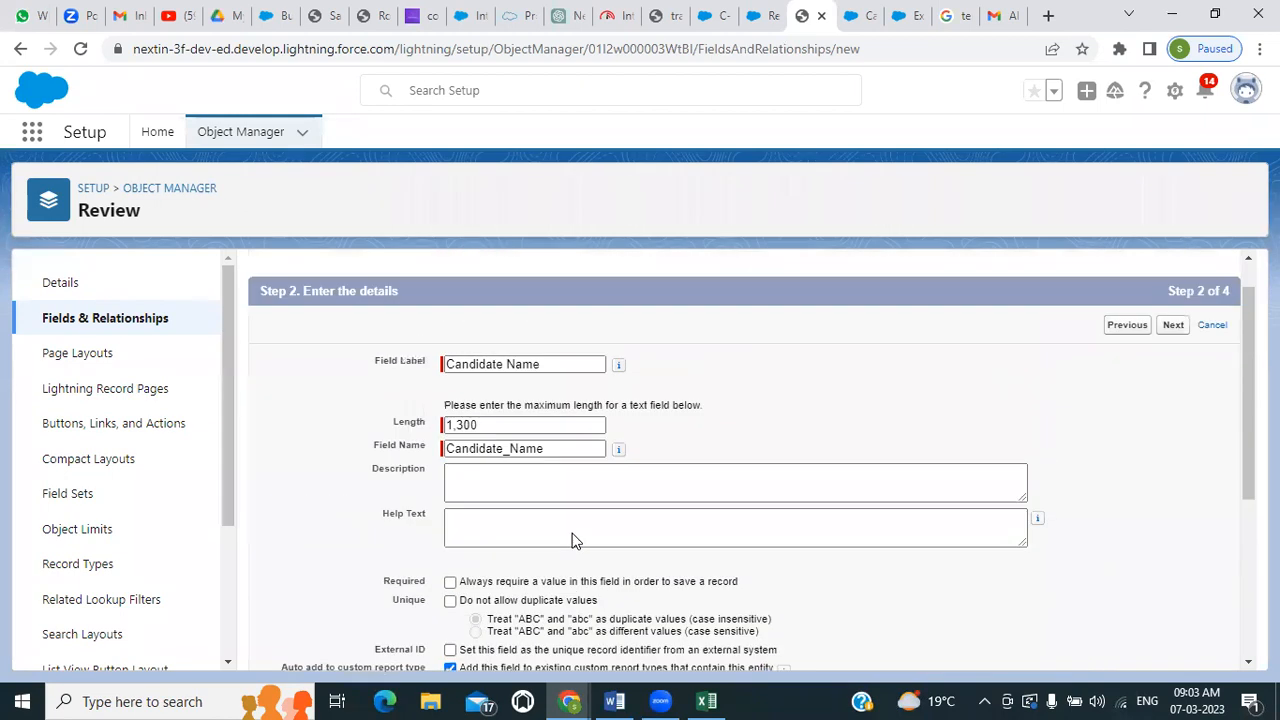
Return to the data type choice for the new Review field and make it a Formula field after reviewing the available types
left_click(1120, 370)
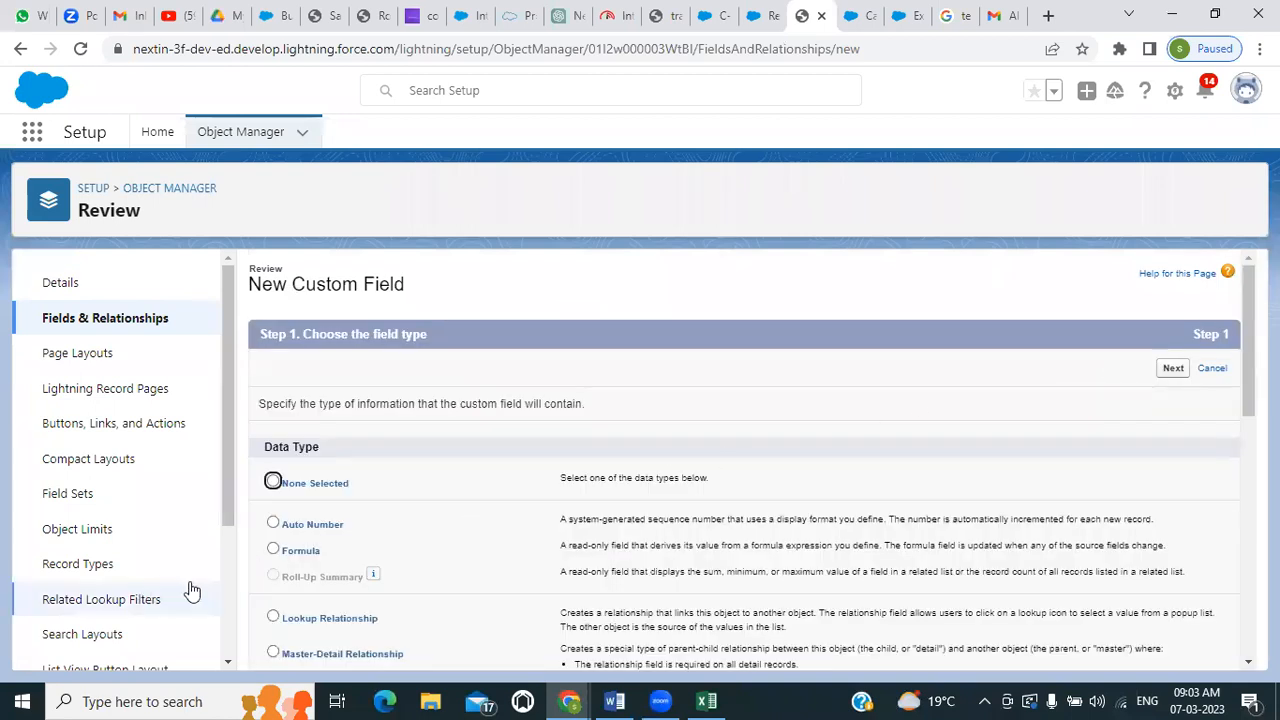
left_click(273, 550)
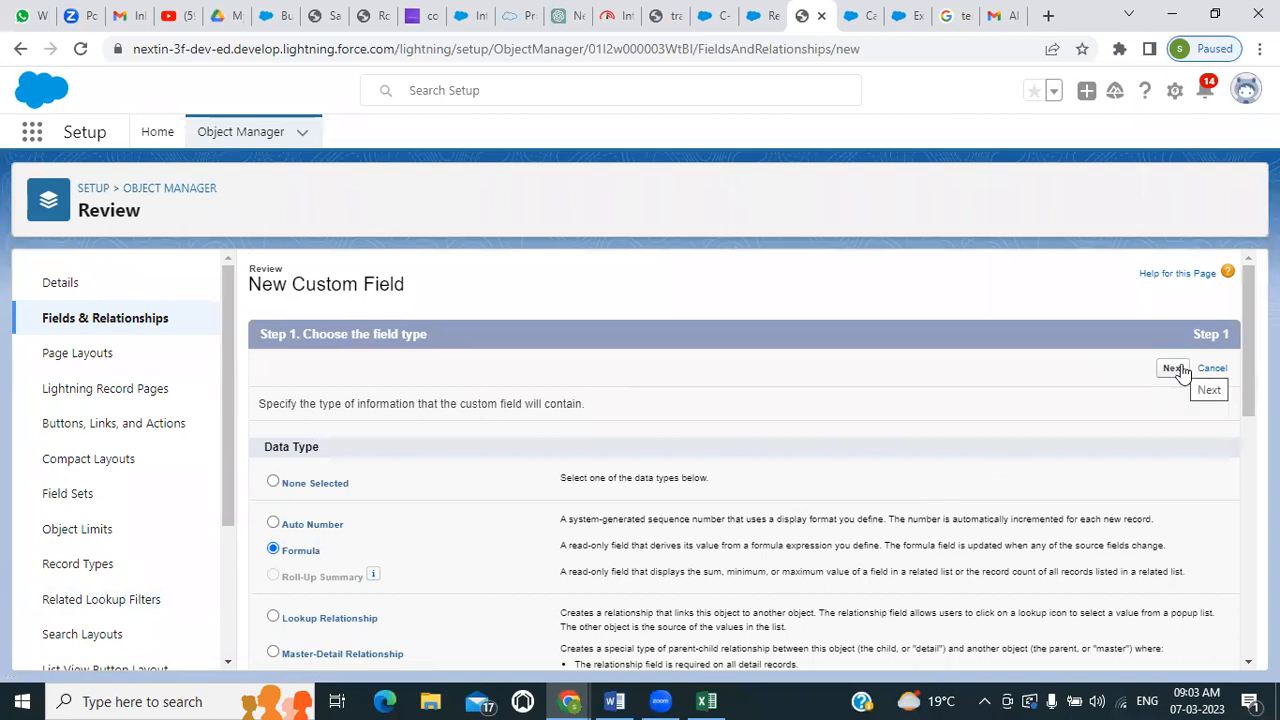
scroll(740, 530, "down", 2)
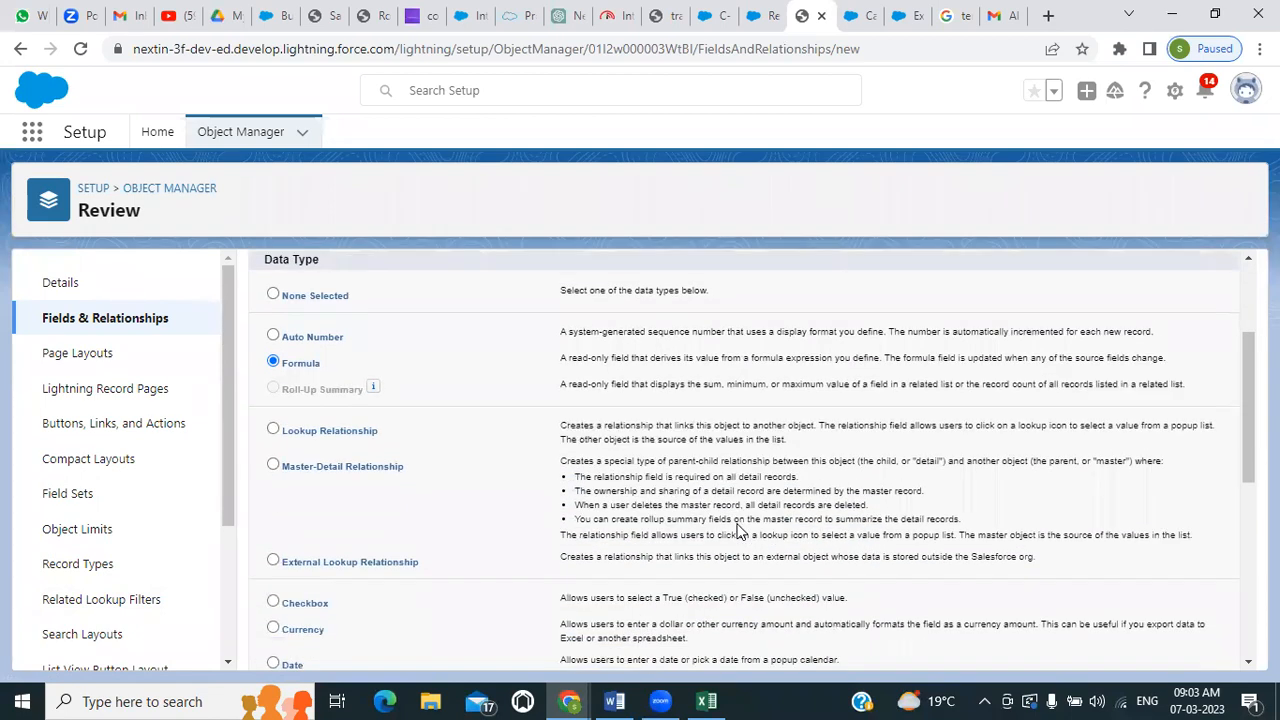
scroll(740, 530, "down", 1)
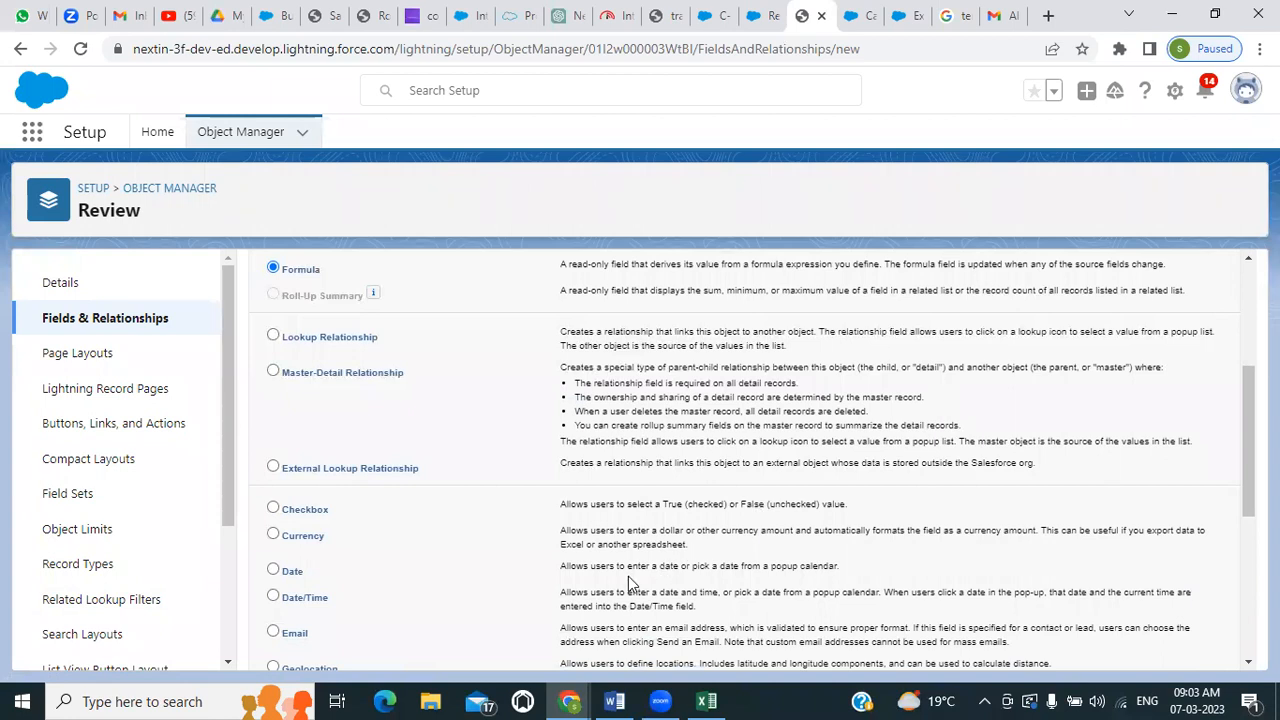
scroll(628, 578, "down", 2)
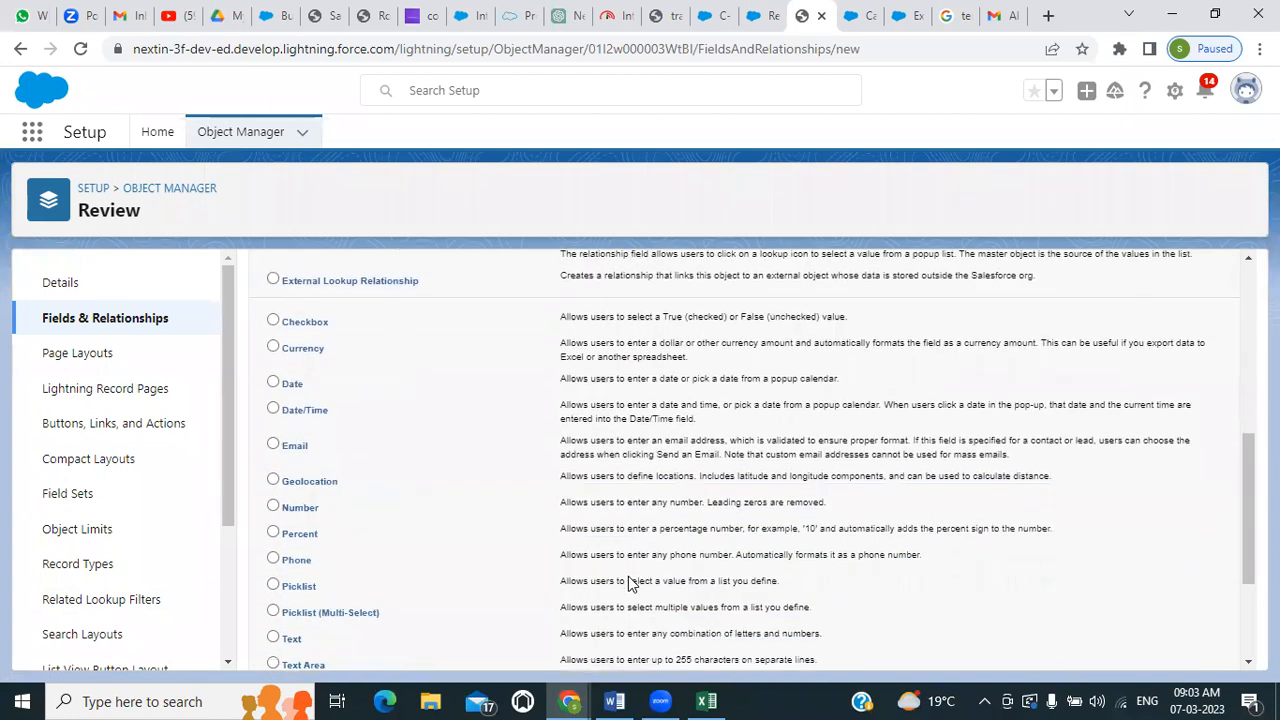
scroll(628, 584, "down", 1)
scroll(628, 584, "down", 1)
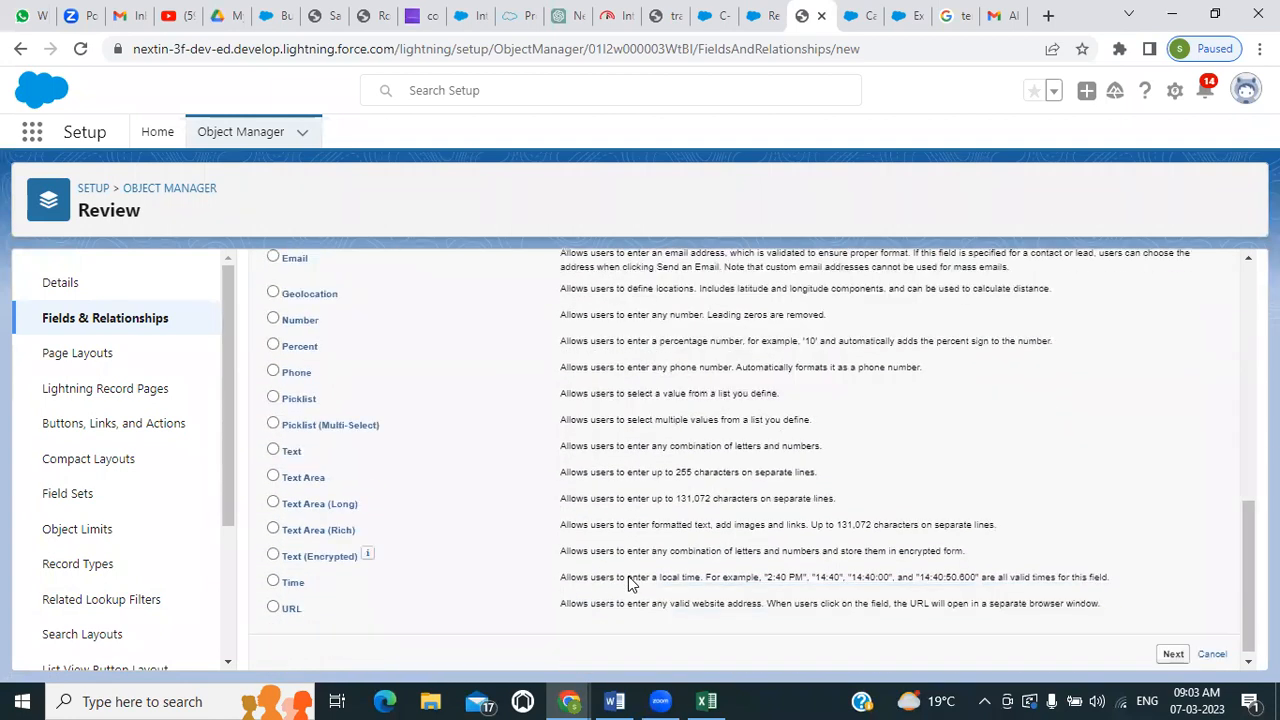
scroll(628, 578, "up", 3)
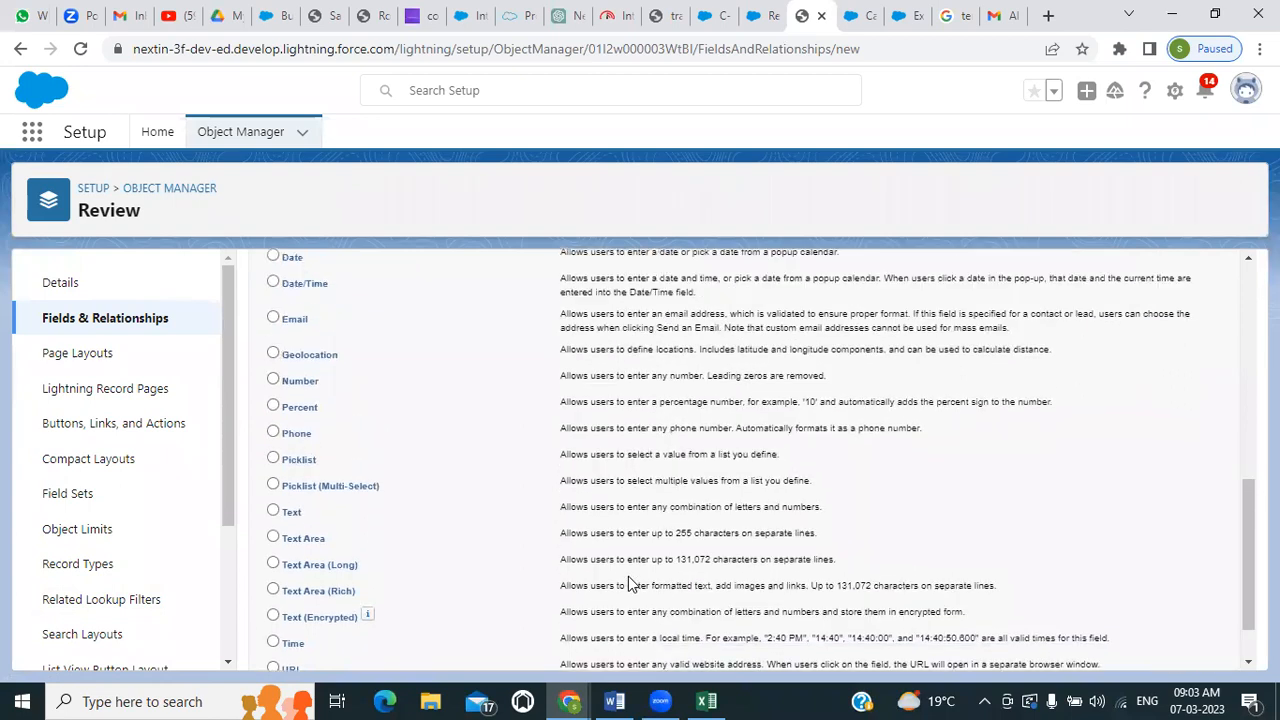
scroll(628, 576, "up", 3)
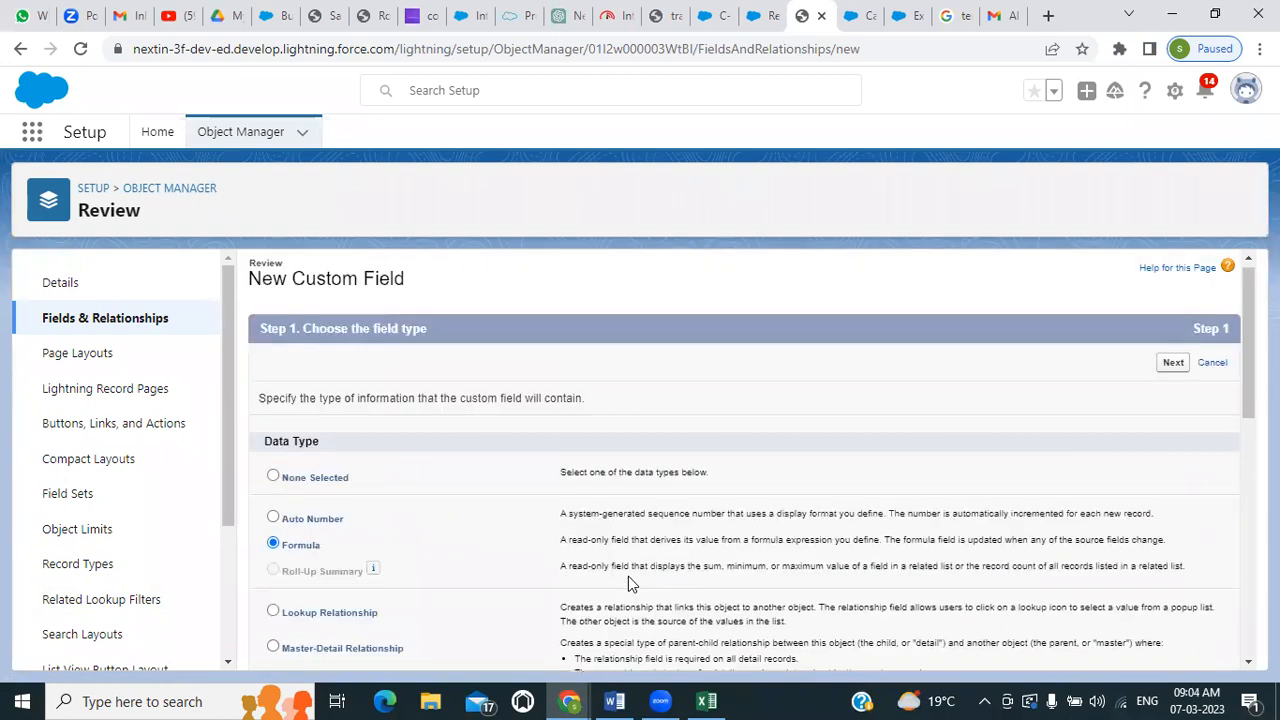
scroll(628, 576, "up", 1)
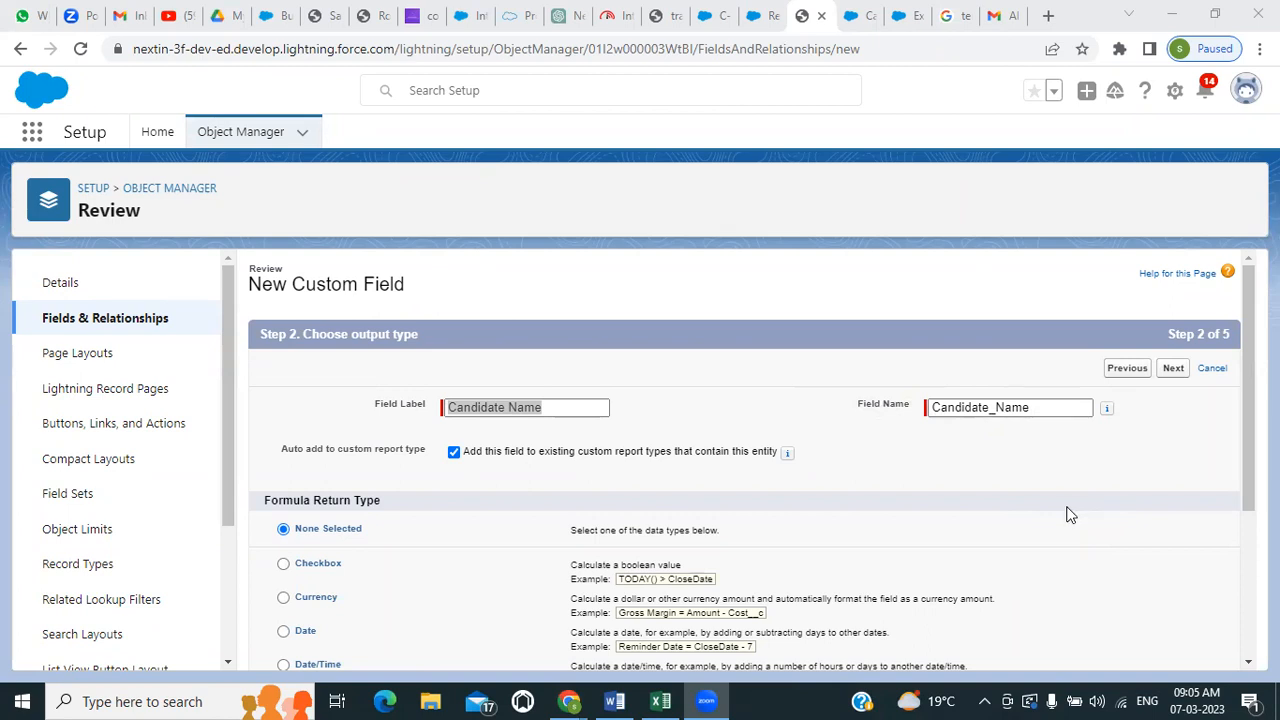
Set the Candidate Name field's formula return type to Text and proceed to the formula entry step
scroll(1068, 515, "down", 2)
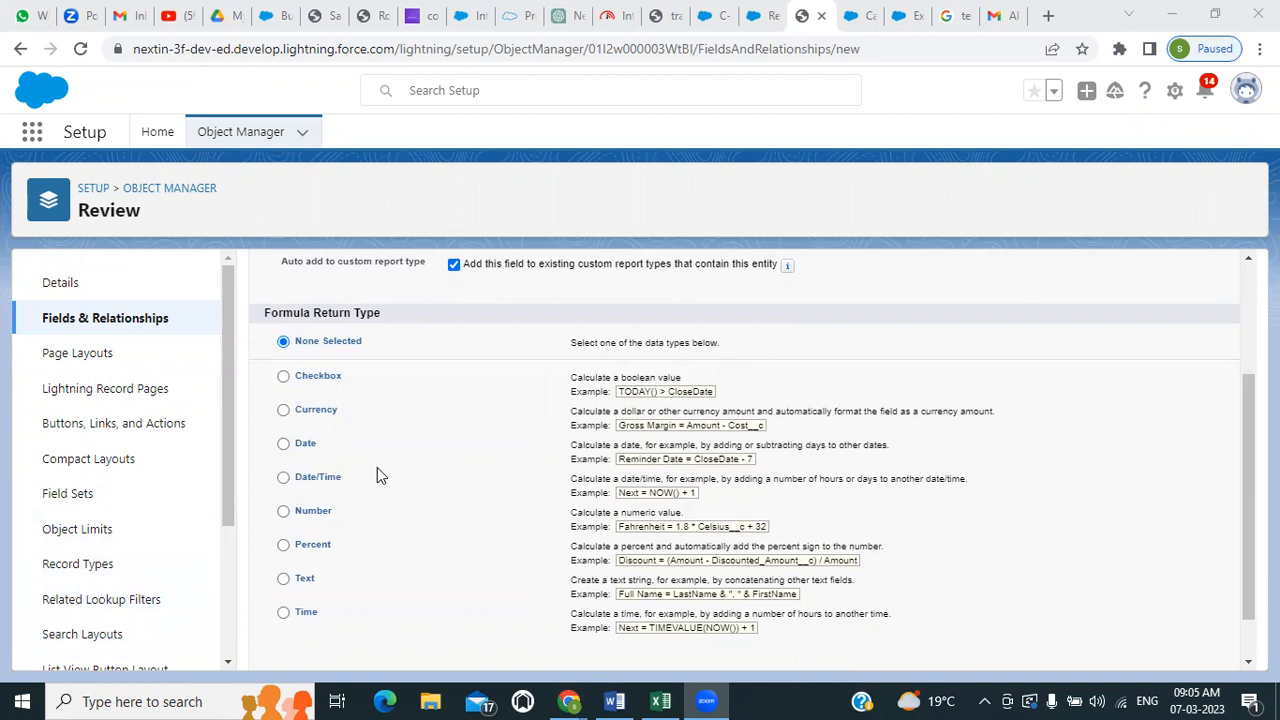
scroll(332, 448, "down", 1)
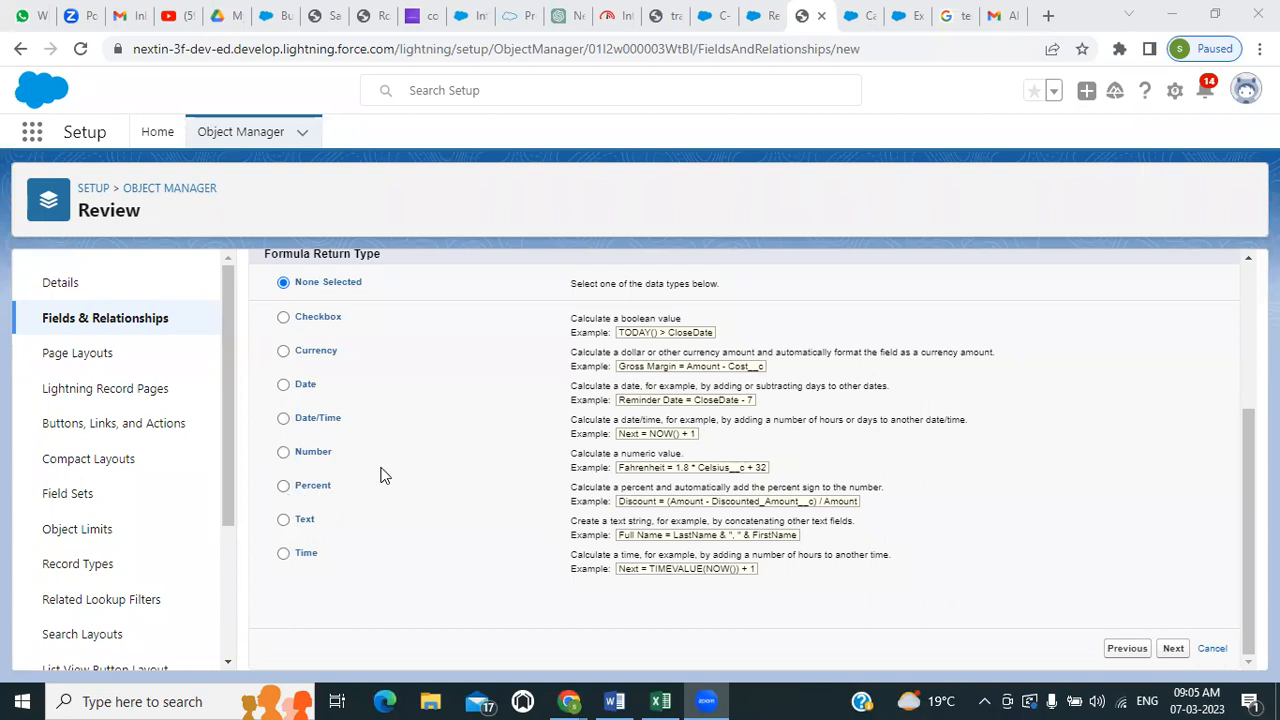
scroll(380, 475, "up", 2)
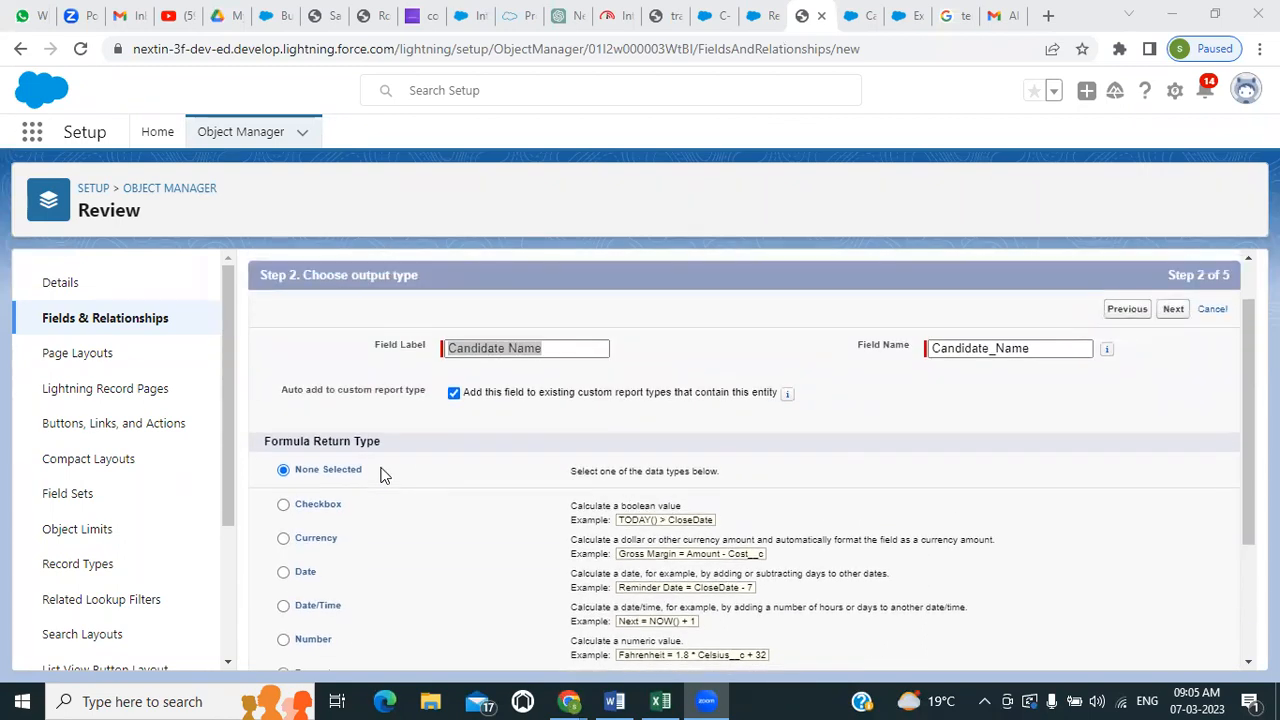
scroll(380, 475, "down", 2)
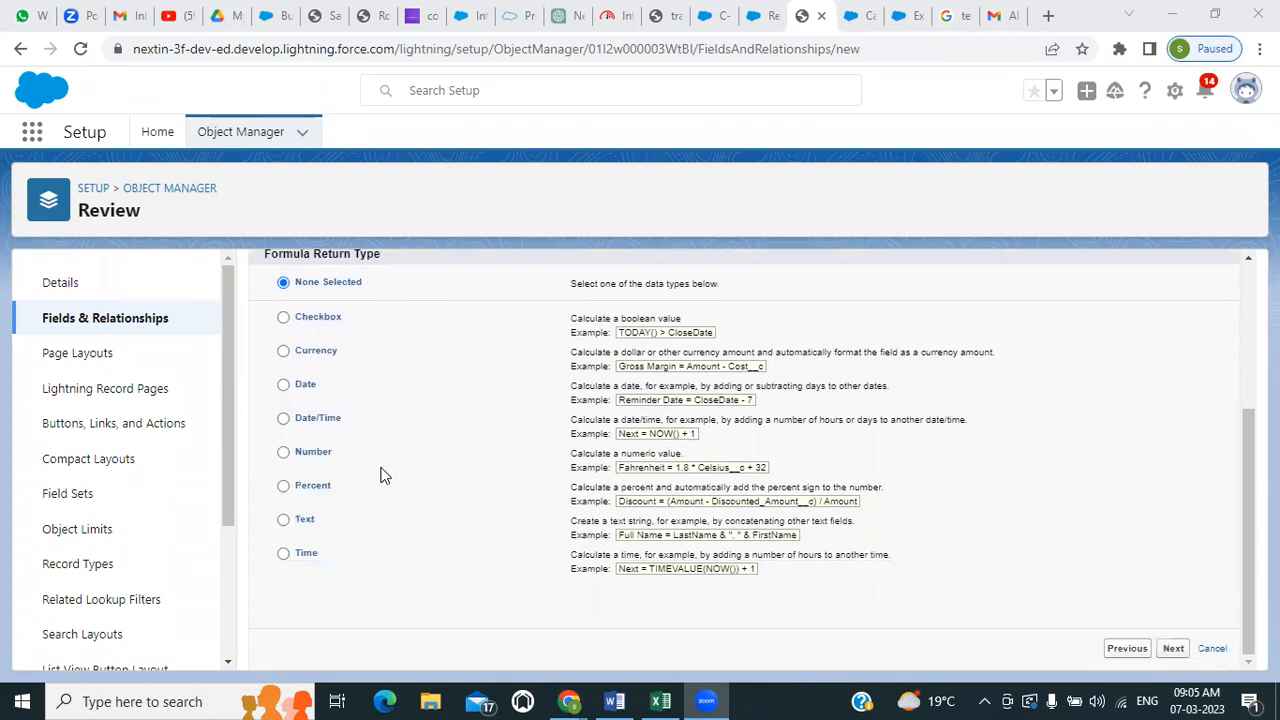
left_click(285, 520)
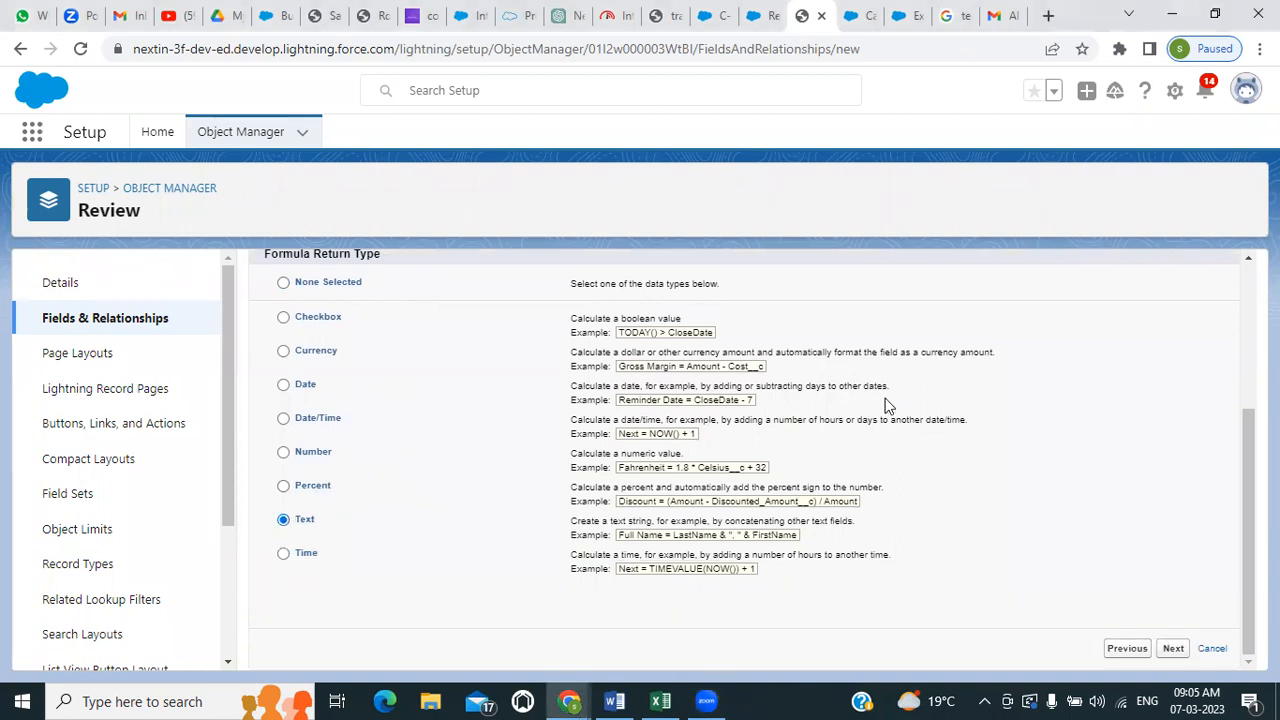
left_click(1172, 649)
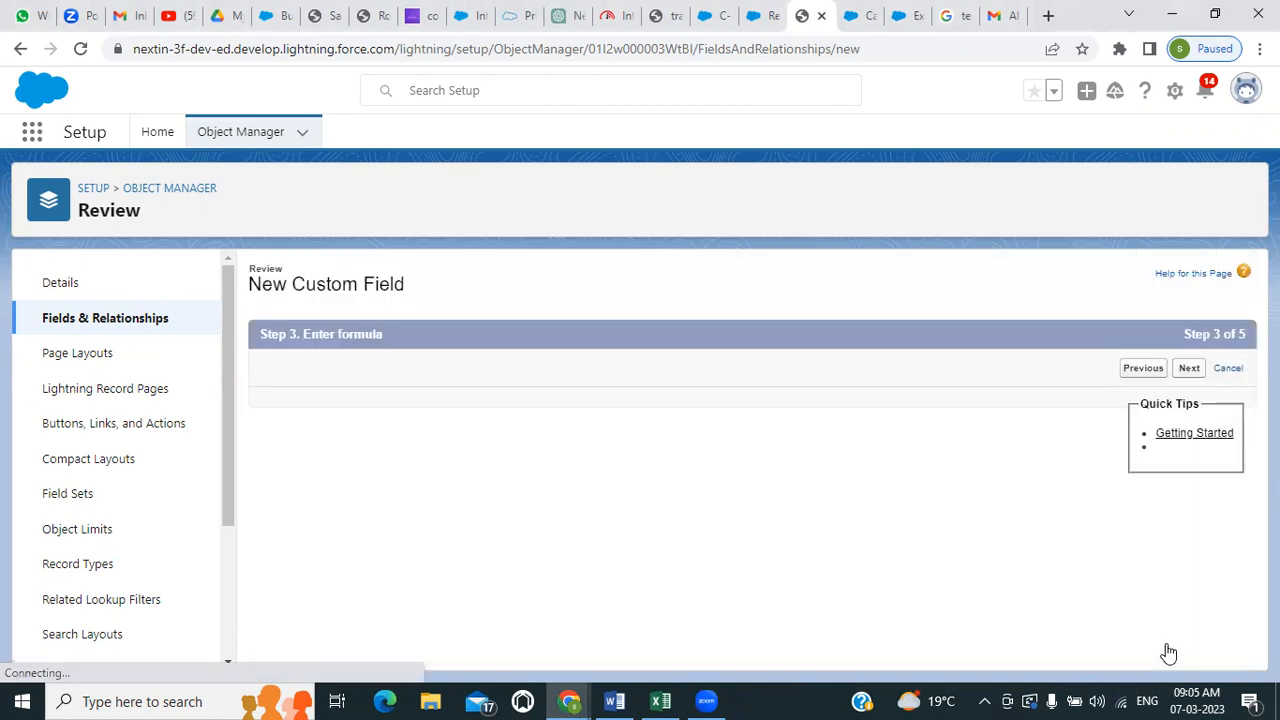
Insert the candidate's First Name field, reached through Job Application and Candidate, into the Candidate Name advanced formula
left_click(407, 473)
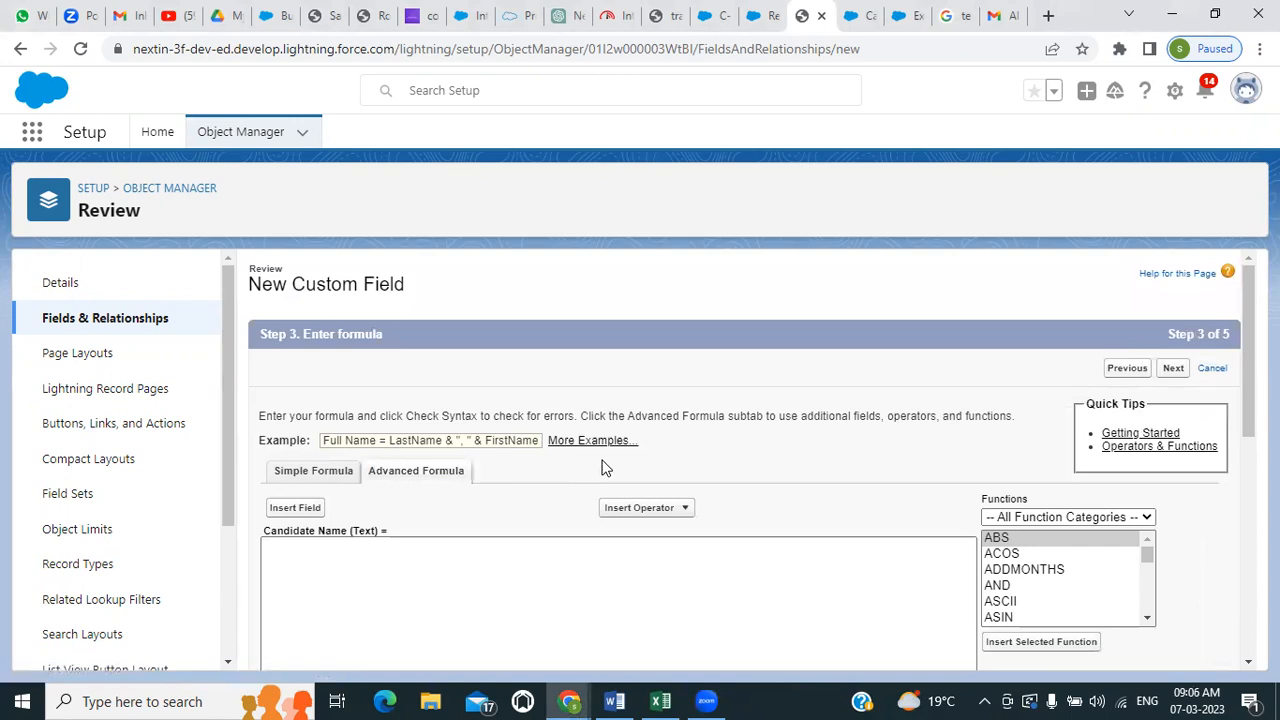
scroll(603, 466, "down", 1)
left_click(298, 416)
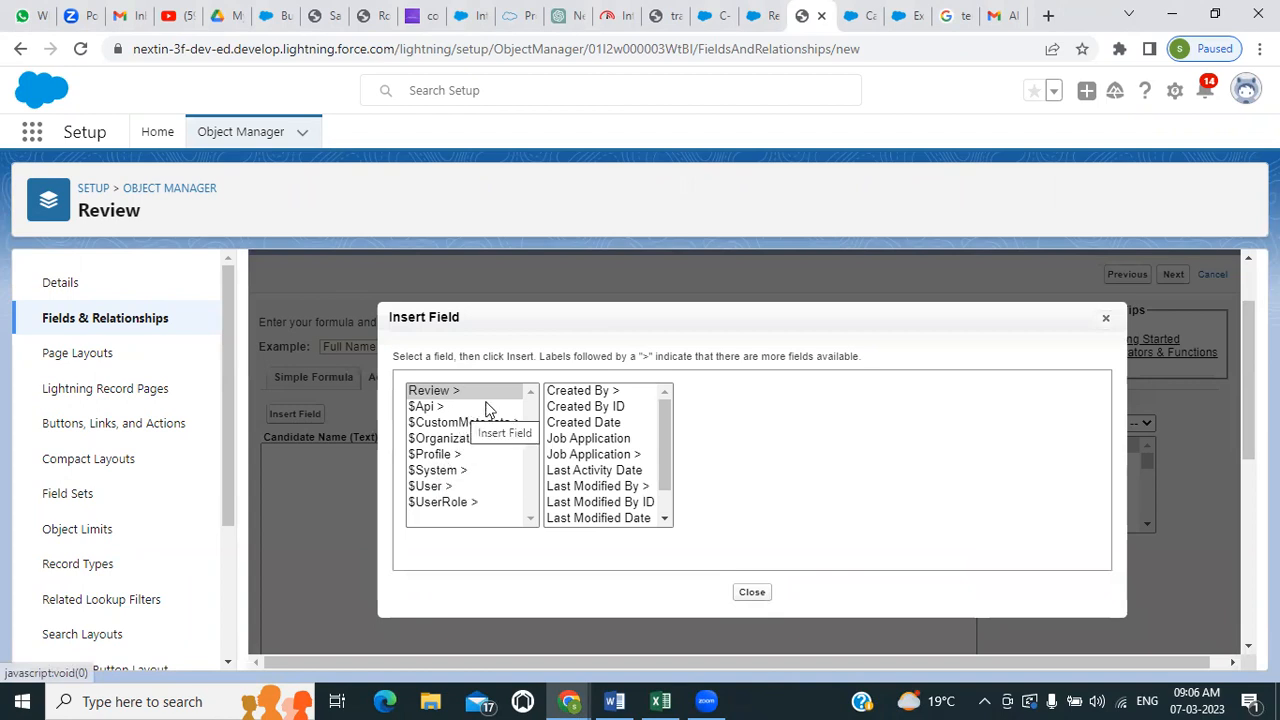
left_click(597, 440)
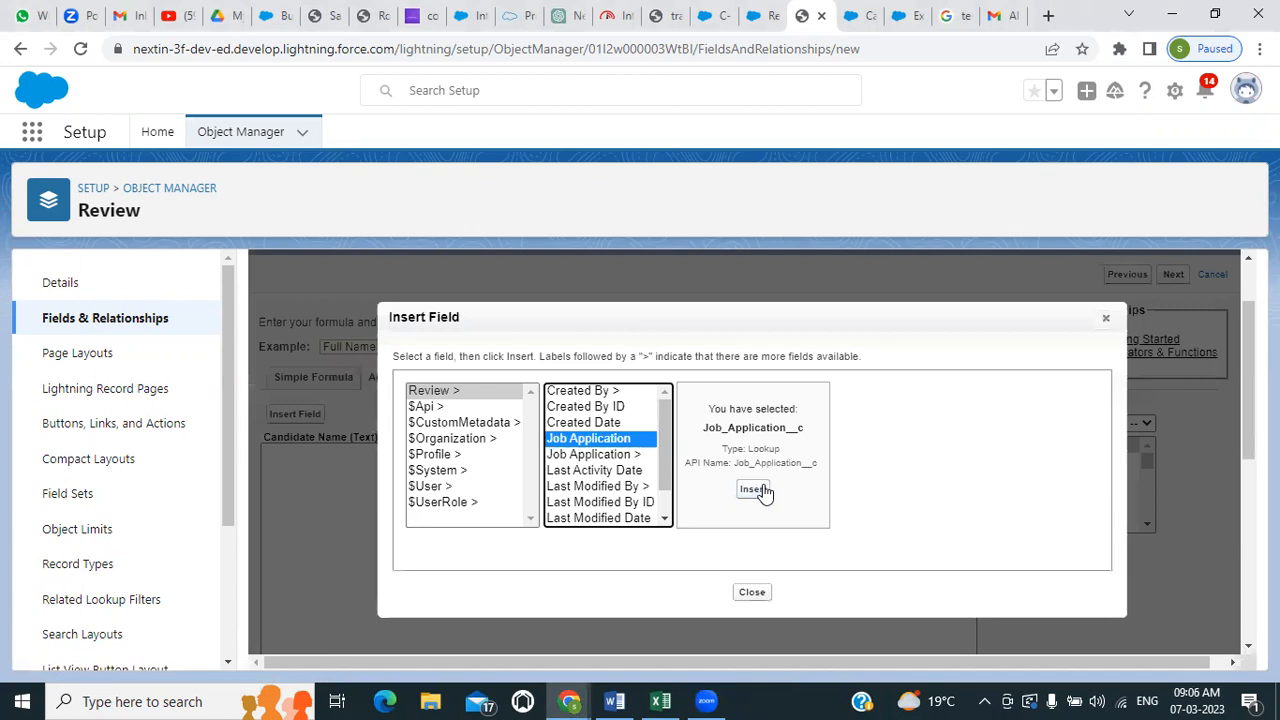
left_click(578, 455)
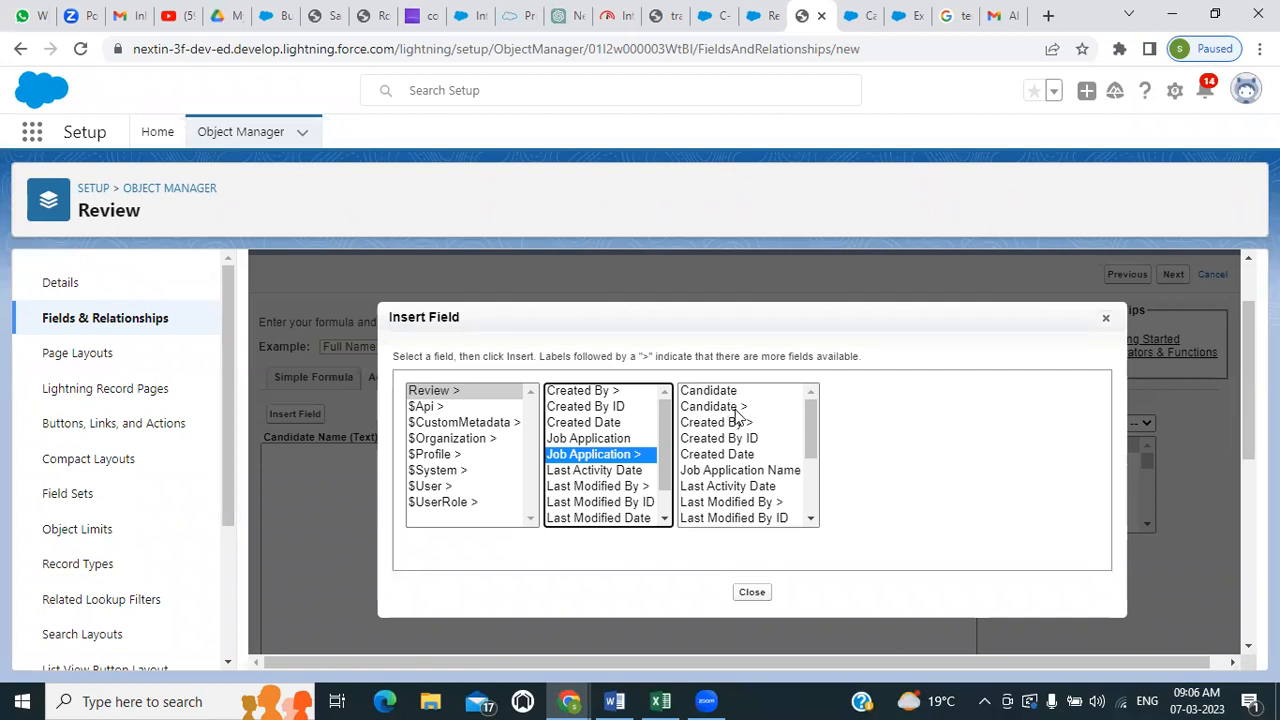
left_click(740, 407)
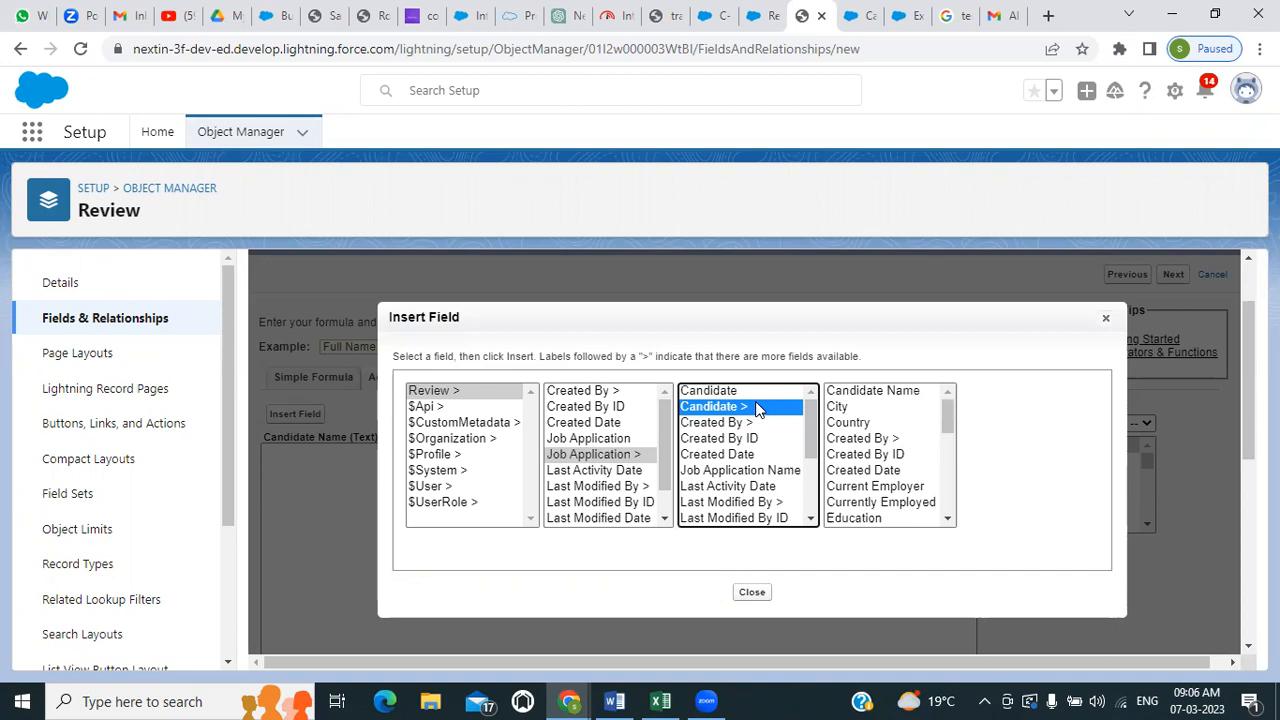
scroll(884, 426, "down", 2)
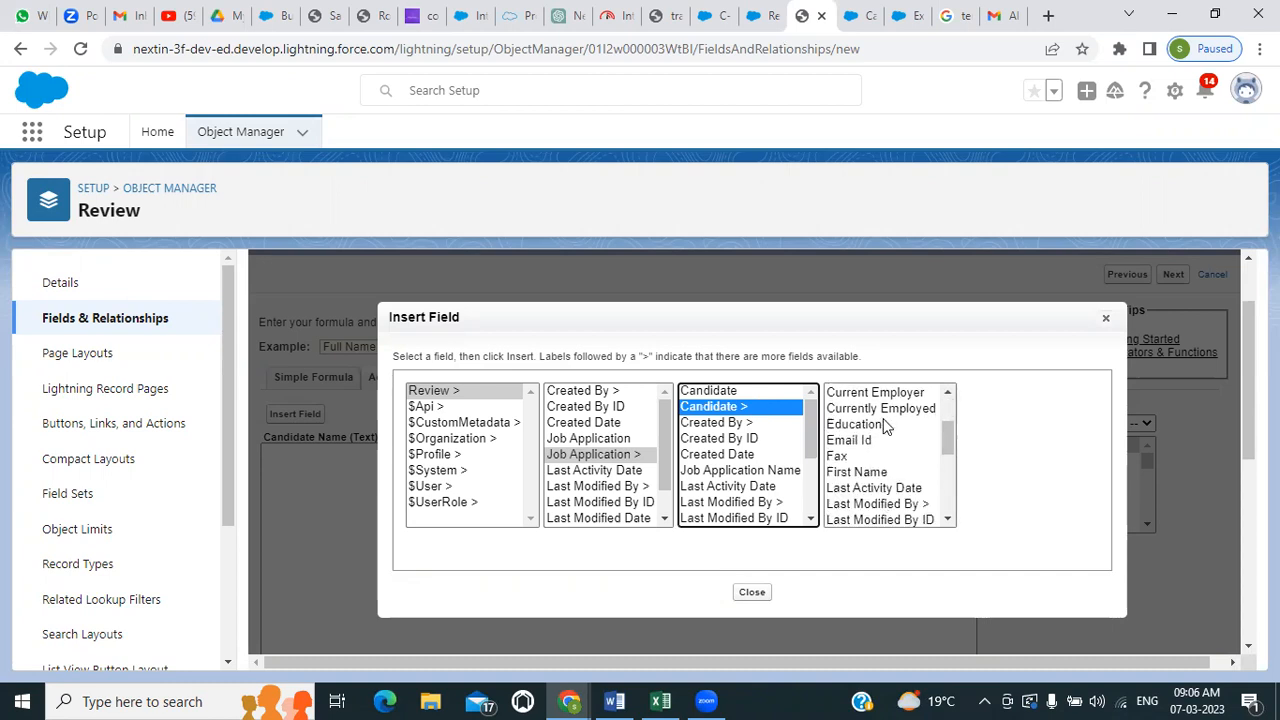
scroll(884, 426, "up", 2)
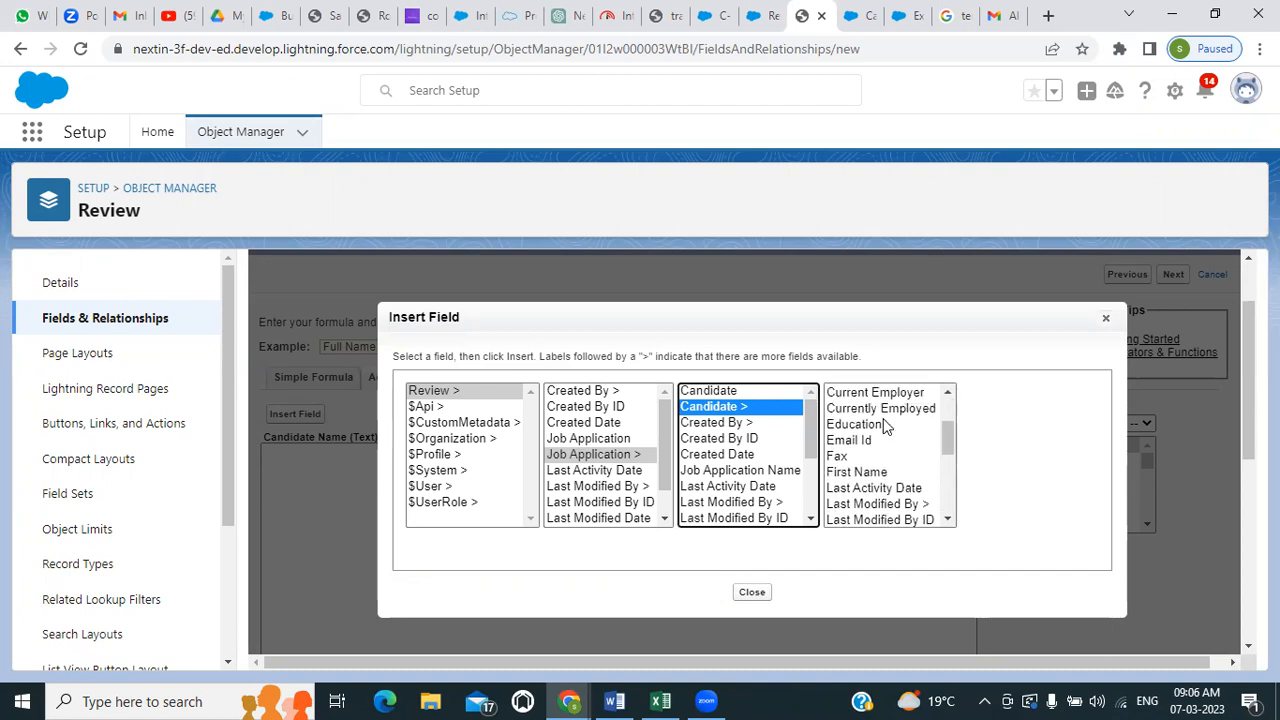
left_click(862, 472)
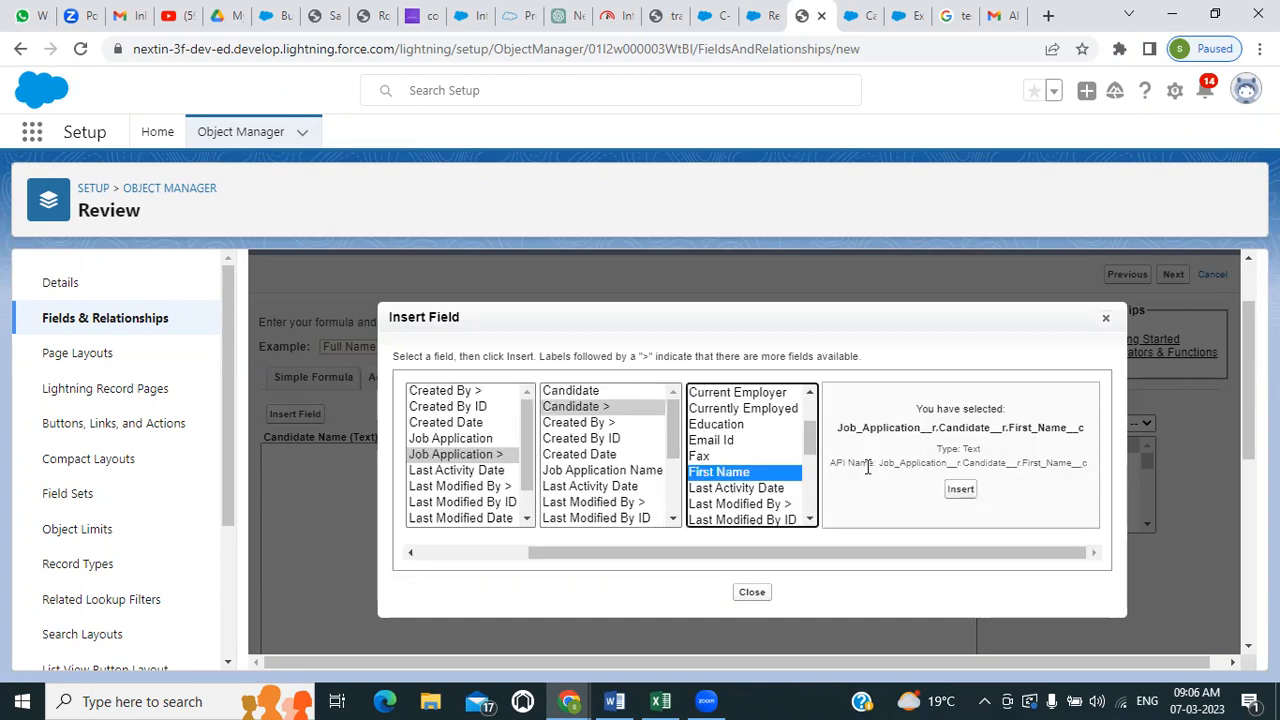
left_click(958, 488)
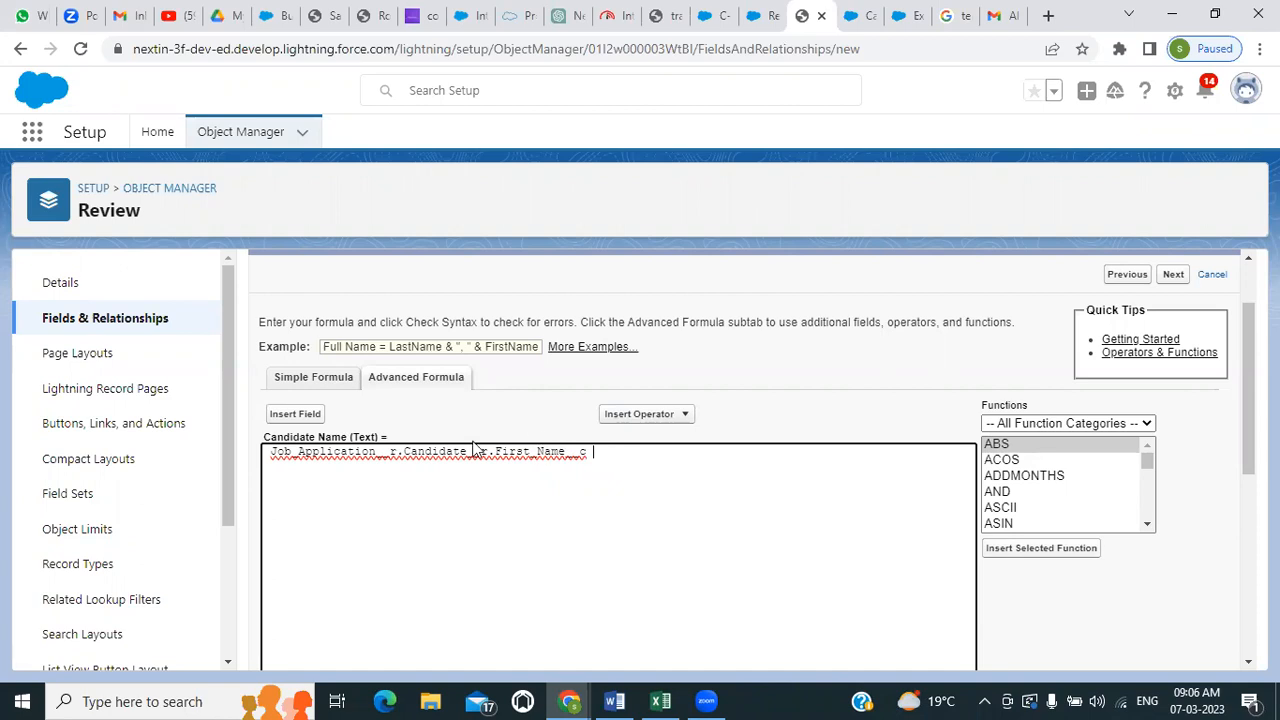
Add the candidate's Last Name field, reached through Job Application and Candidate, after the First Name reference in the formula
left_click(301, 414)
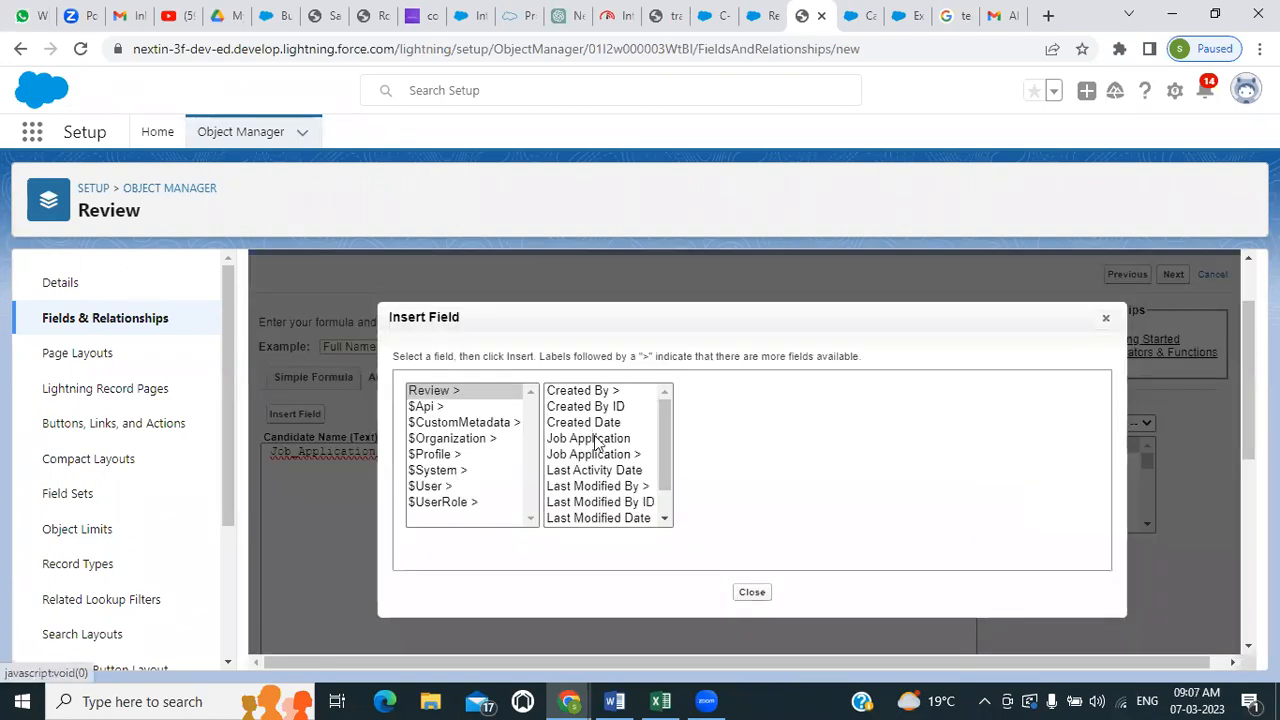
left_click(600, 455)
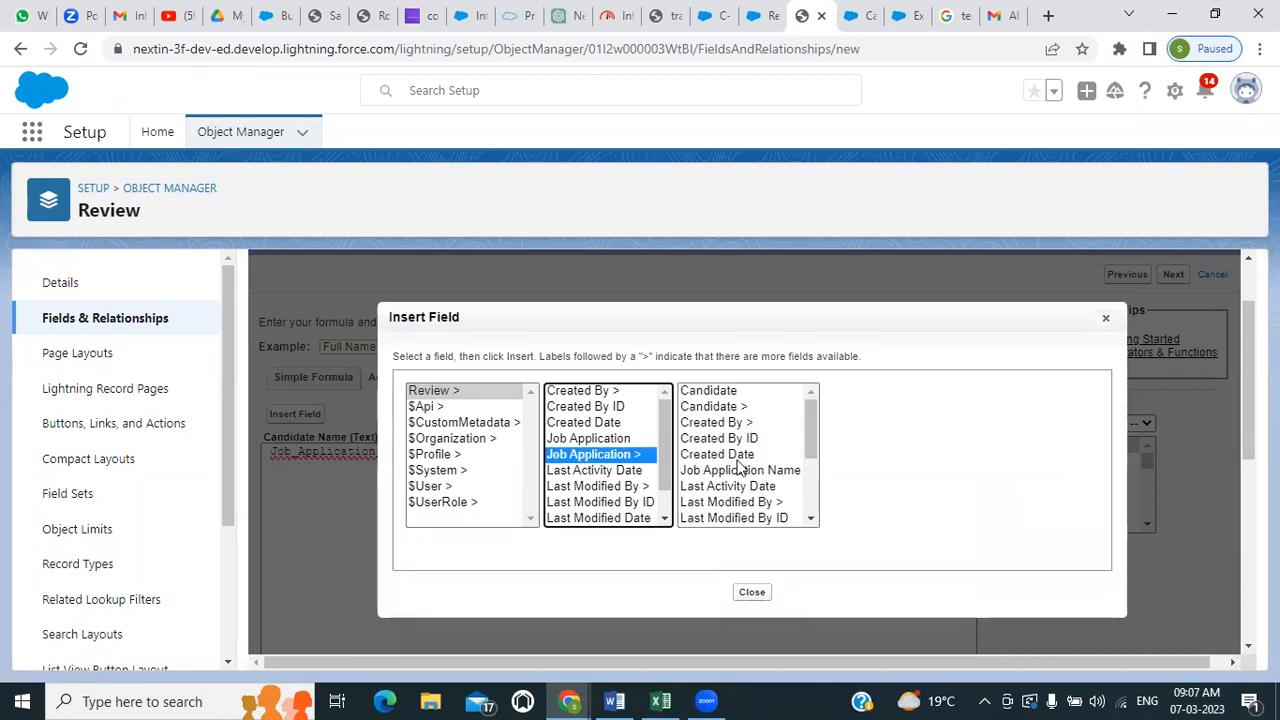
scroll(738, 468, "down", 2)
scroll(738, 468, "up", 2)
left_click(733, 407)
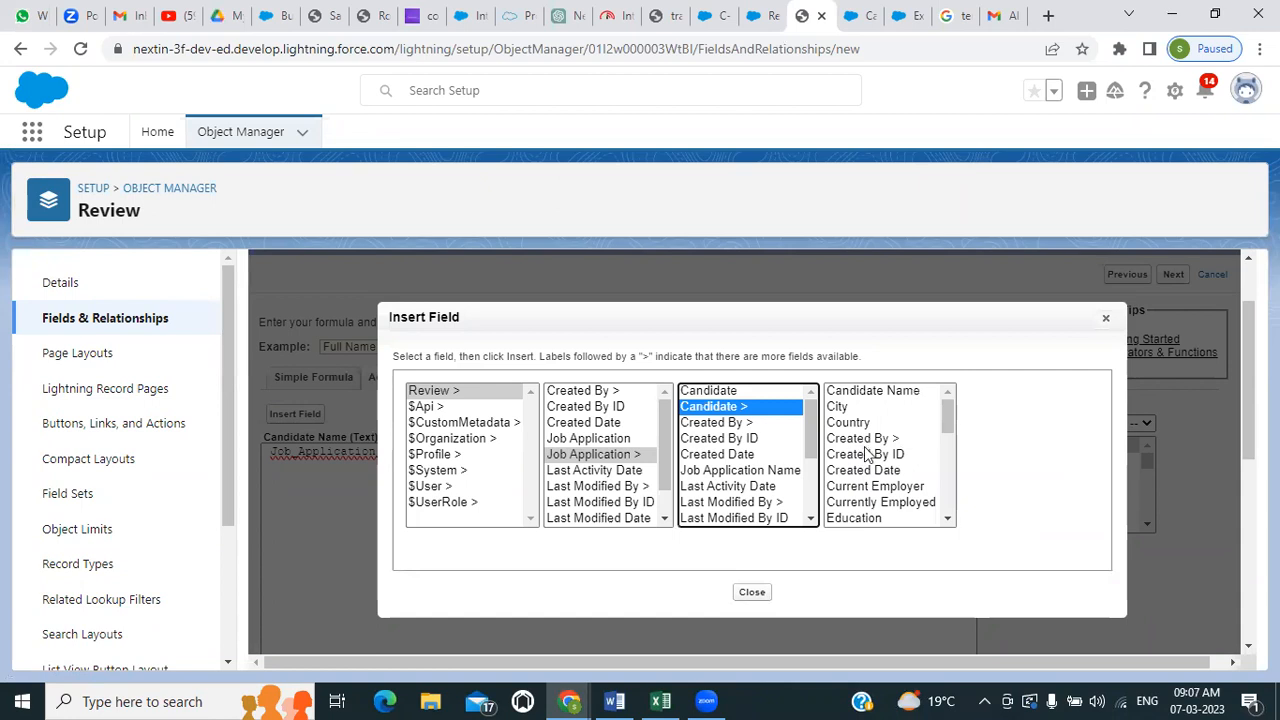
scroll(867, 455, "down", 2)
scroll(867, 455, "up", 2)
scroll(867, 455, "down", 2)
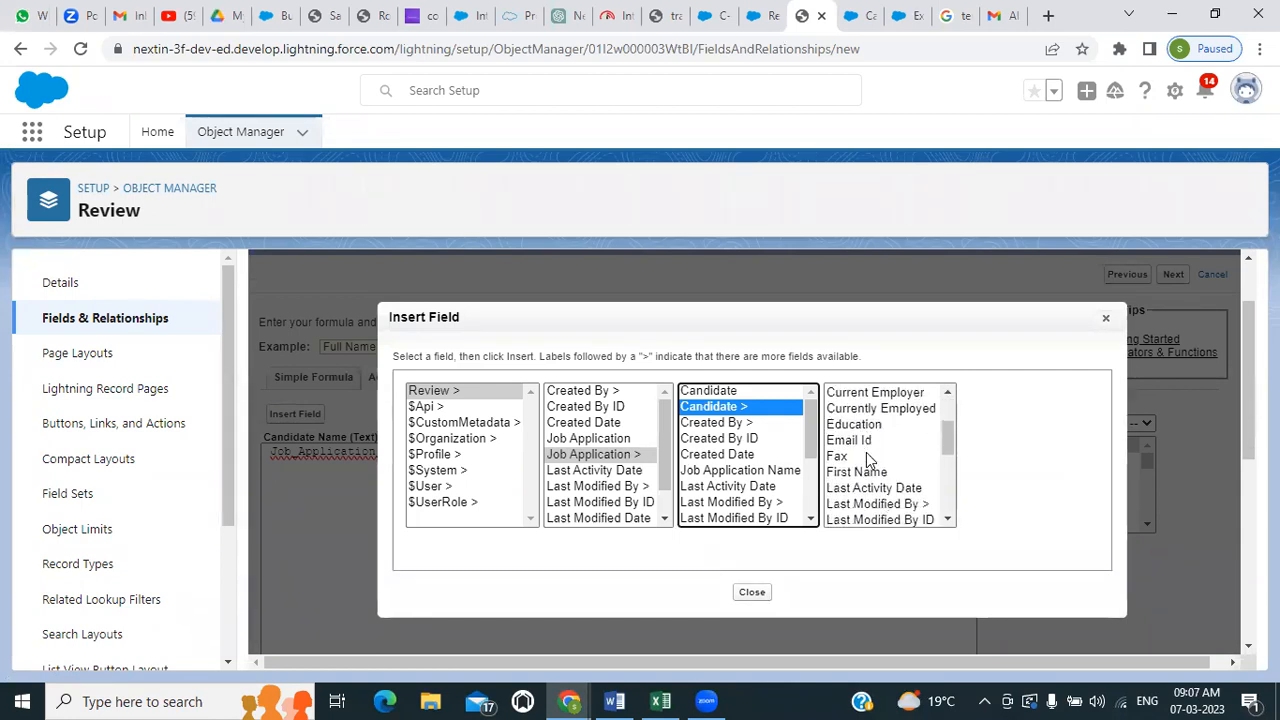
scroll(860, 505, "down", 3)
left_click(855, 458)
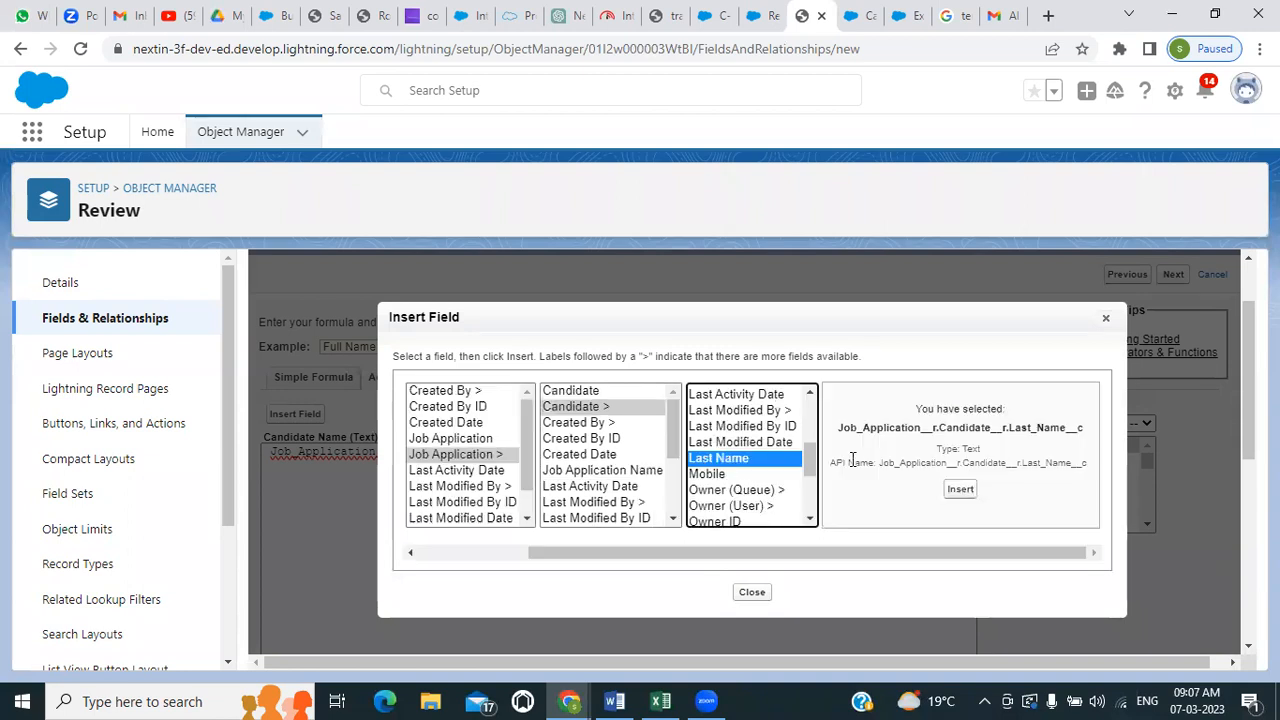
left_click(960, 487)
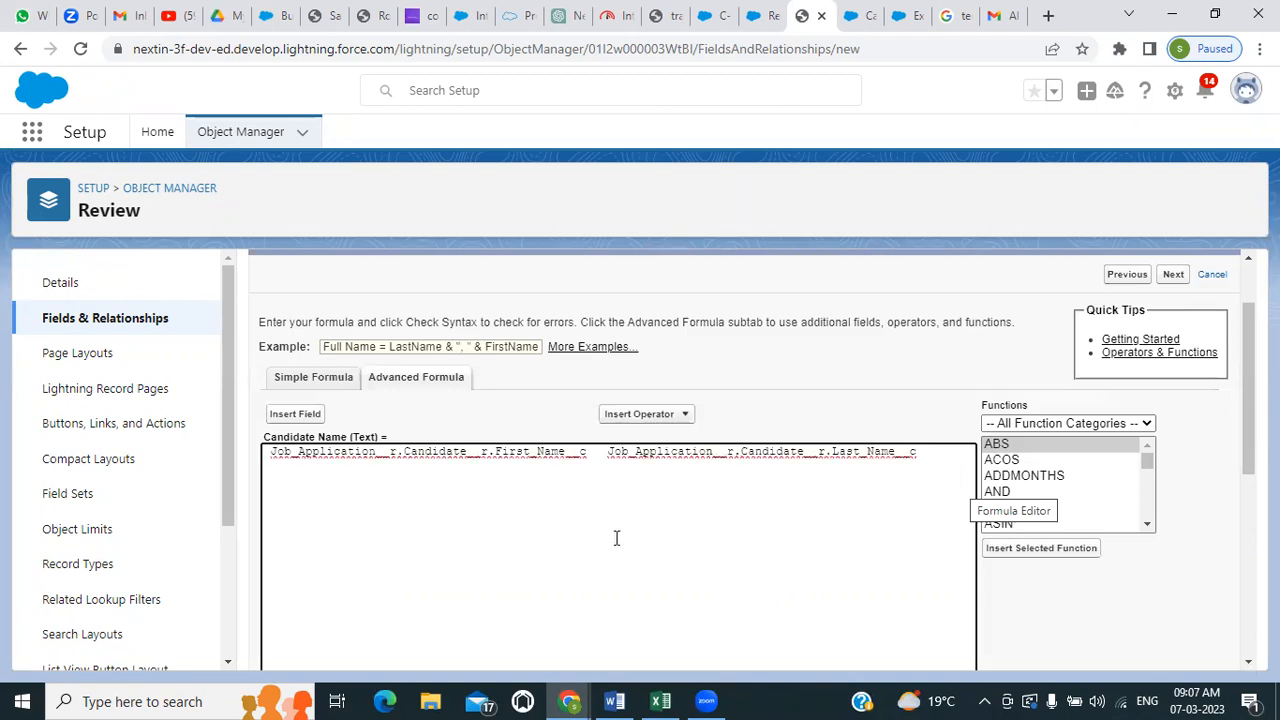
Check the syntax of the formula containing the First Name and Last Name references
scroll(615, 531, "down", 2)
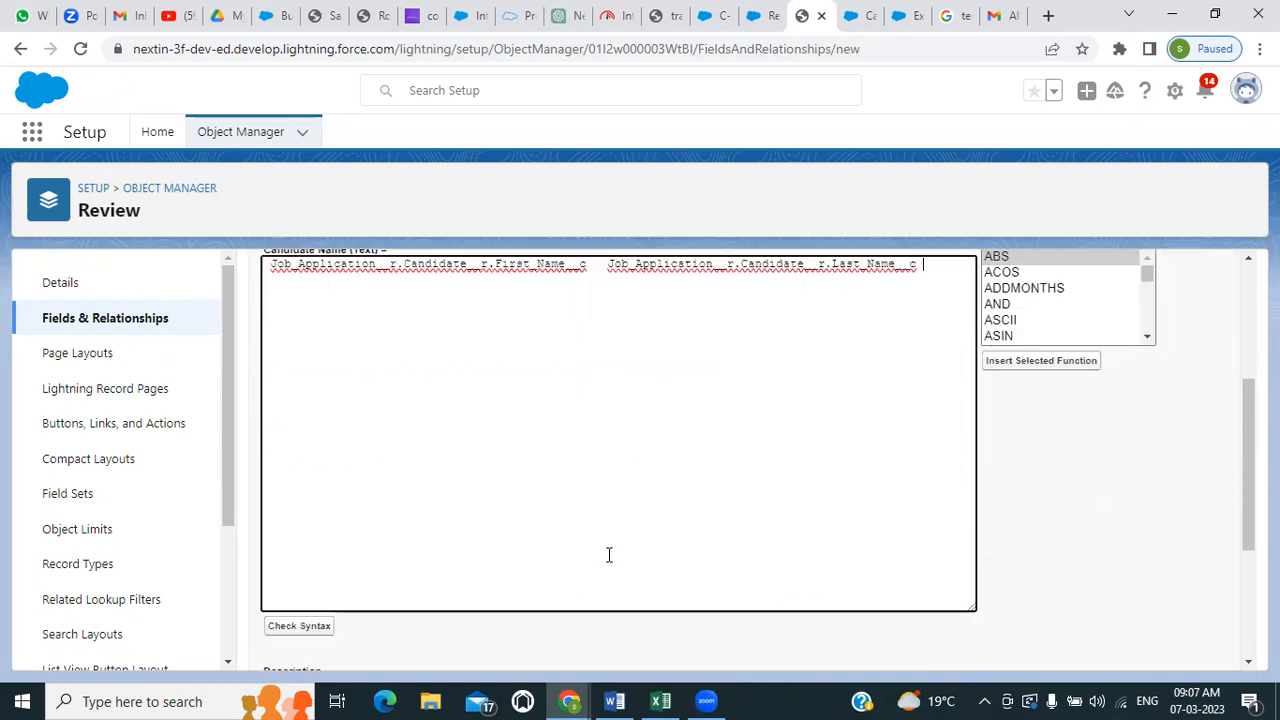
scroll(605, 570, "down", 1)
left_click(310, 533)
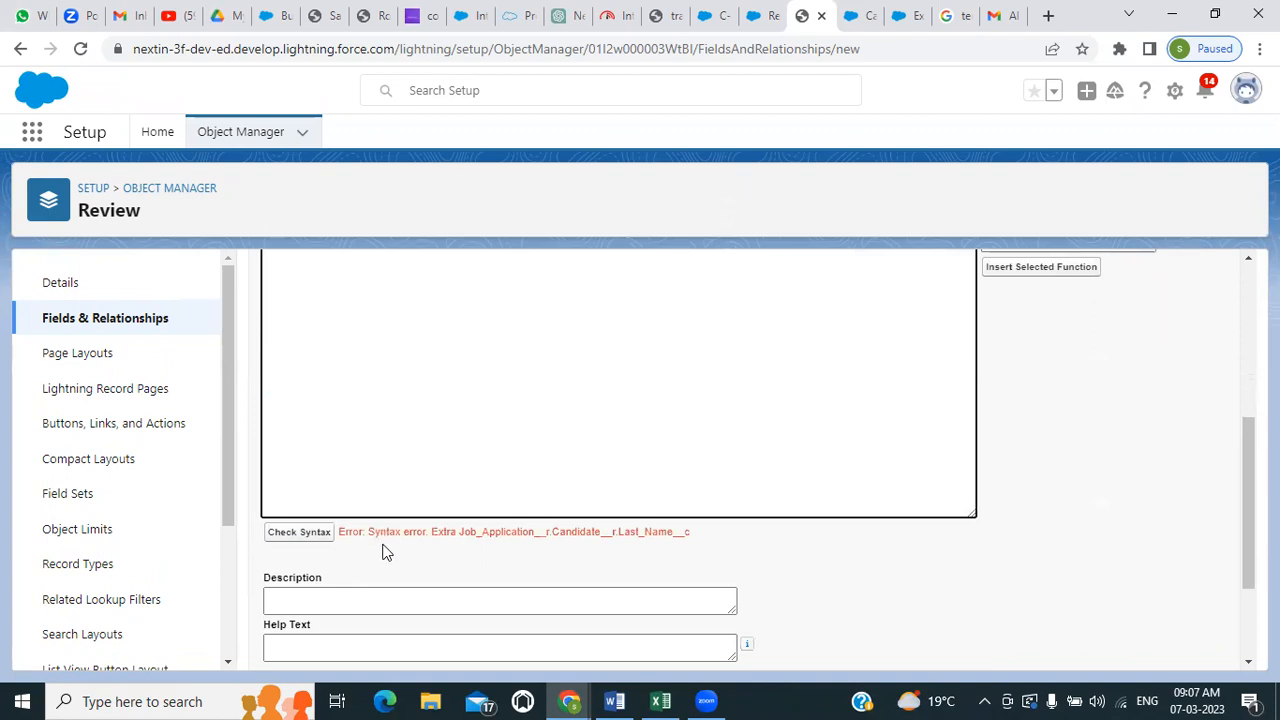
Insert the + (Add) operator between the First Name and Last Name references in the formula
scroll(654, 443, "up", 3)
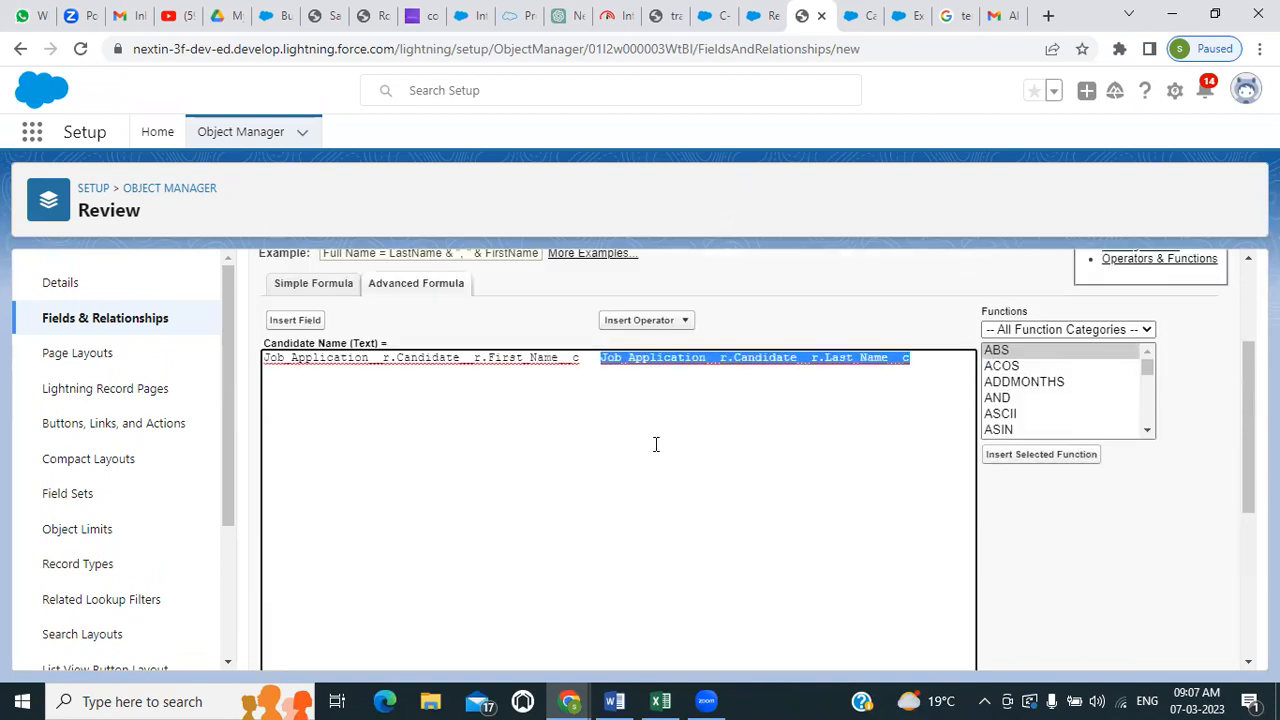
left_click(588, 362)
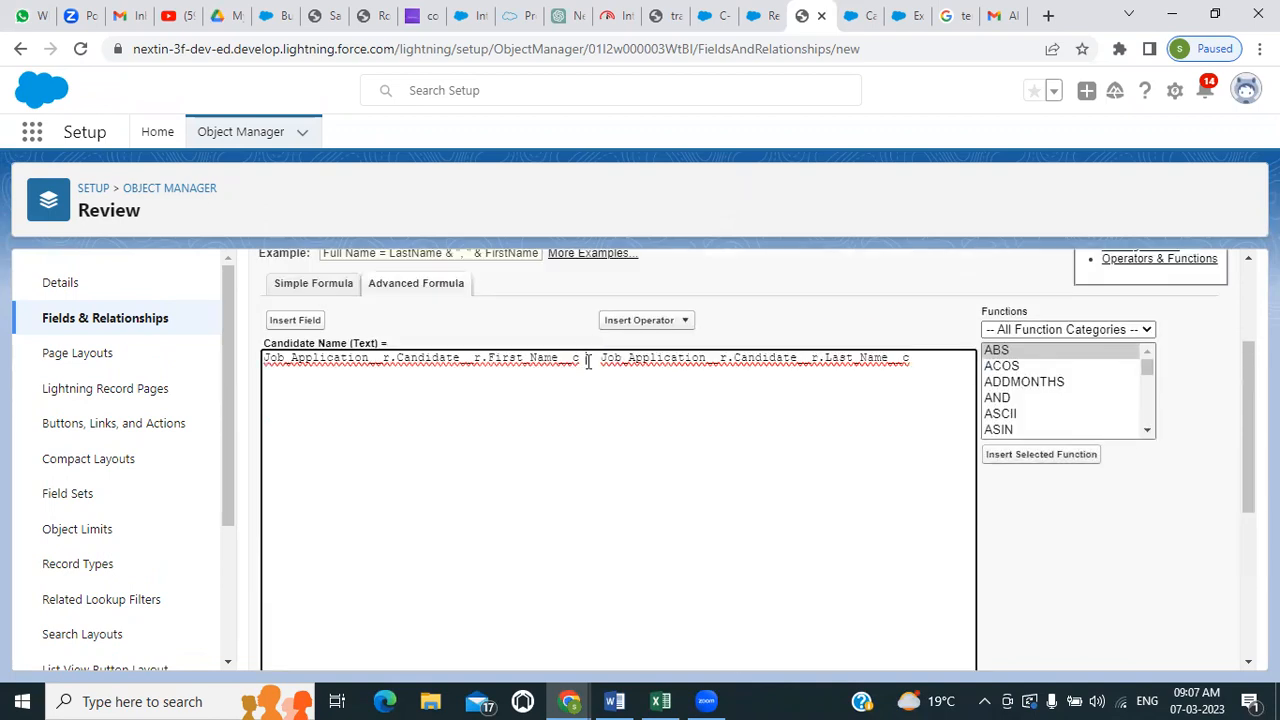
left_click(631, 322)
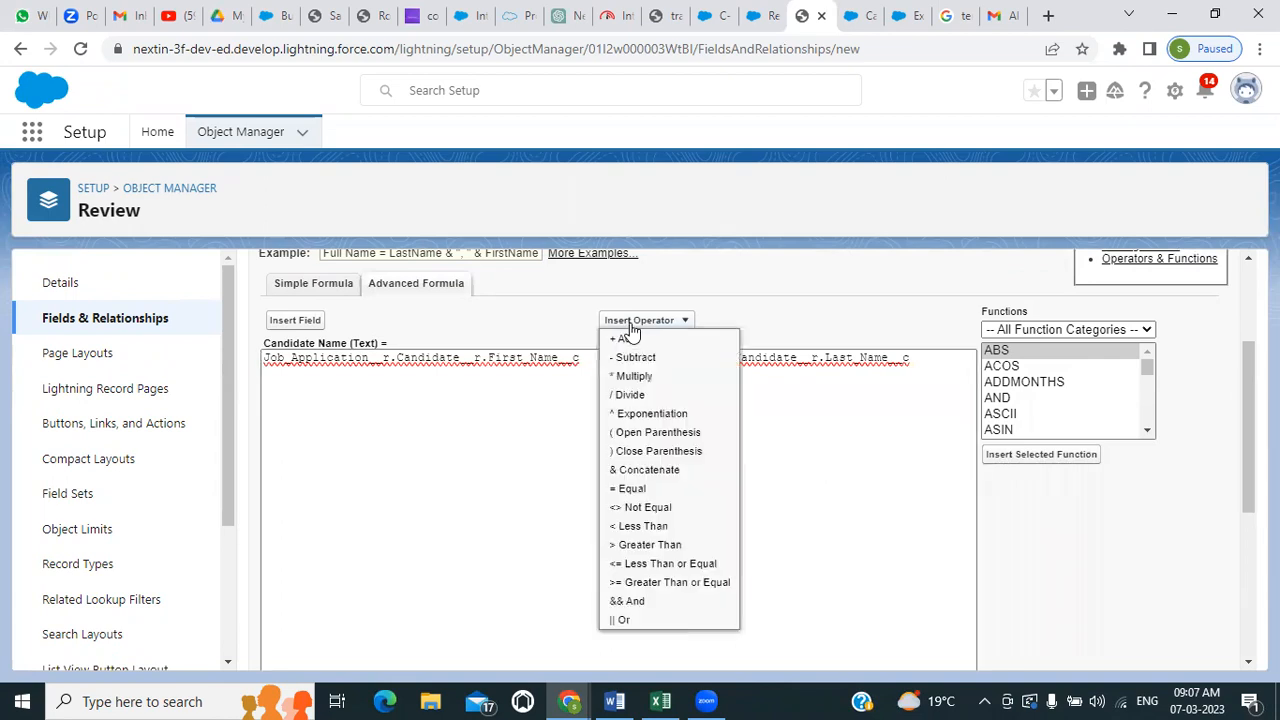
left_click(626, 340)
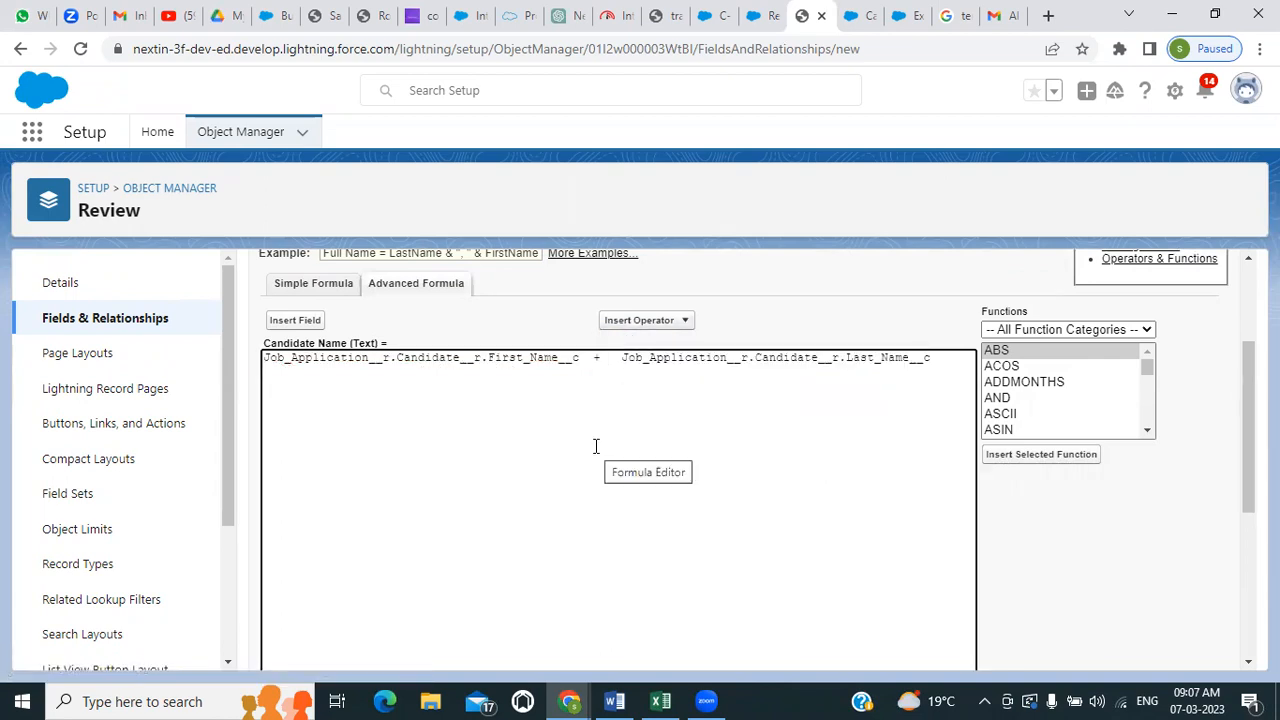
Check the syntax of the Candidate Name formula that joins First Name and Last Name with the + operator
scroll(580, 453, "down", 2)
left_click(304, 532)
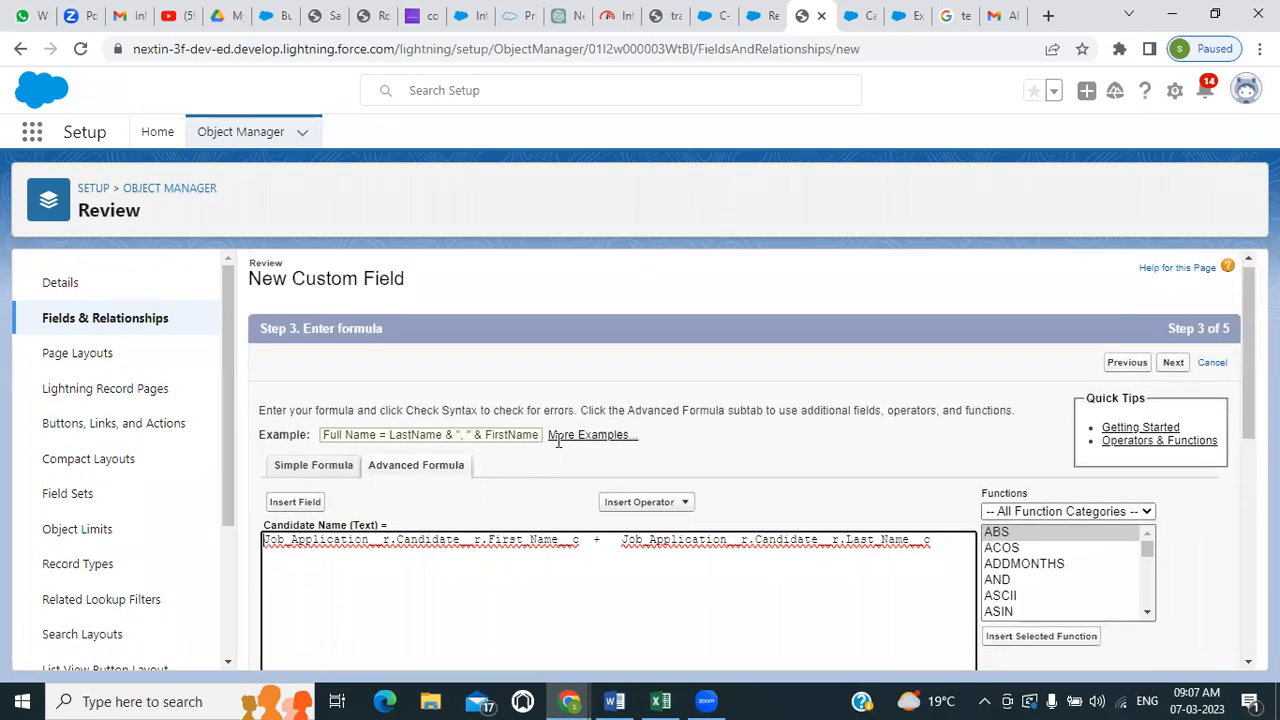
scroll(558, 440, "down", 5)
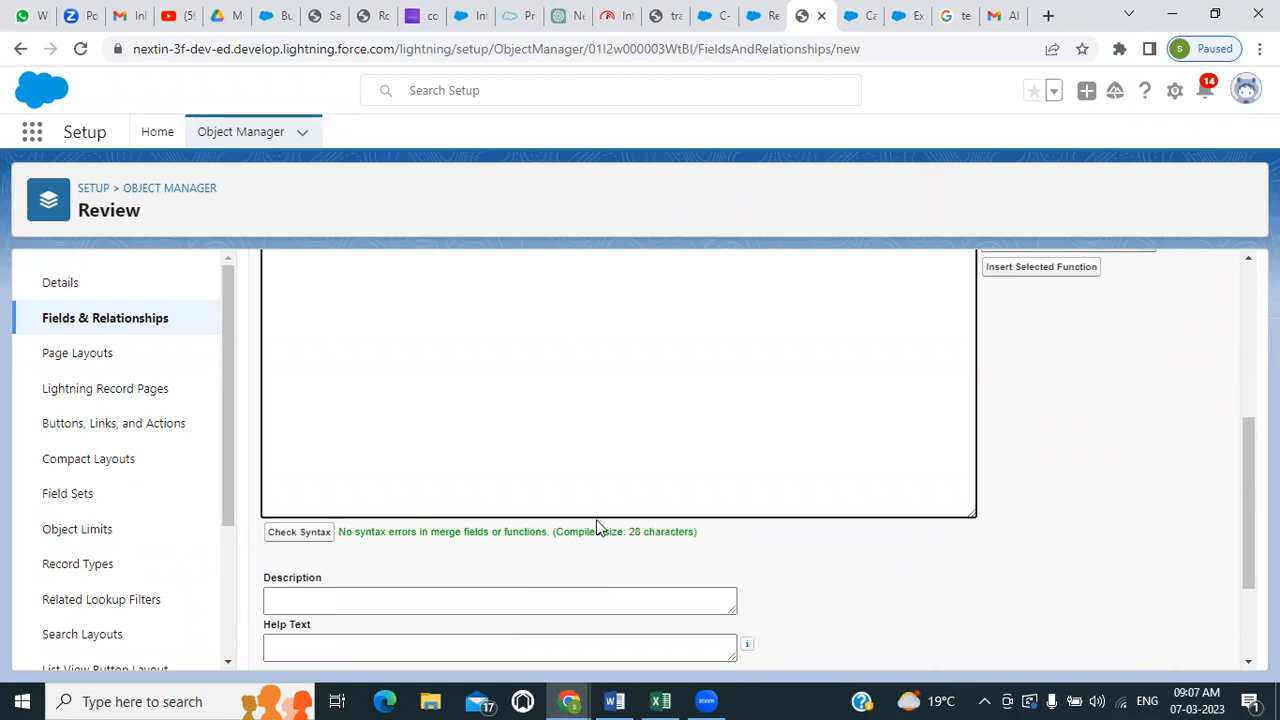
scroll(596, 521, "up", 5)
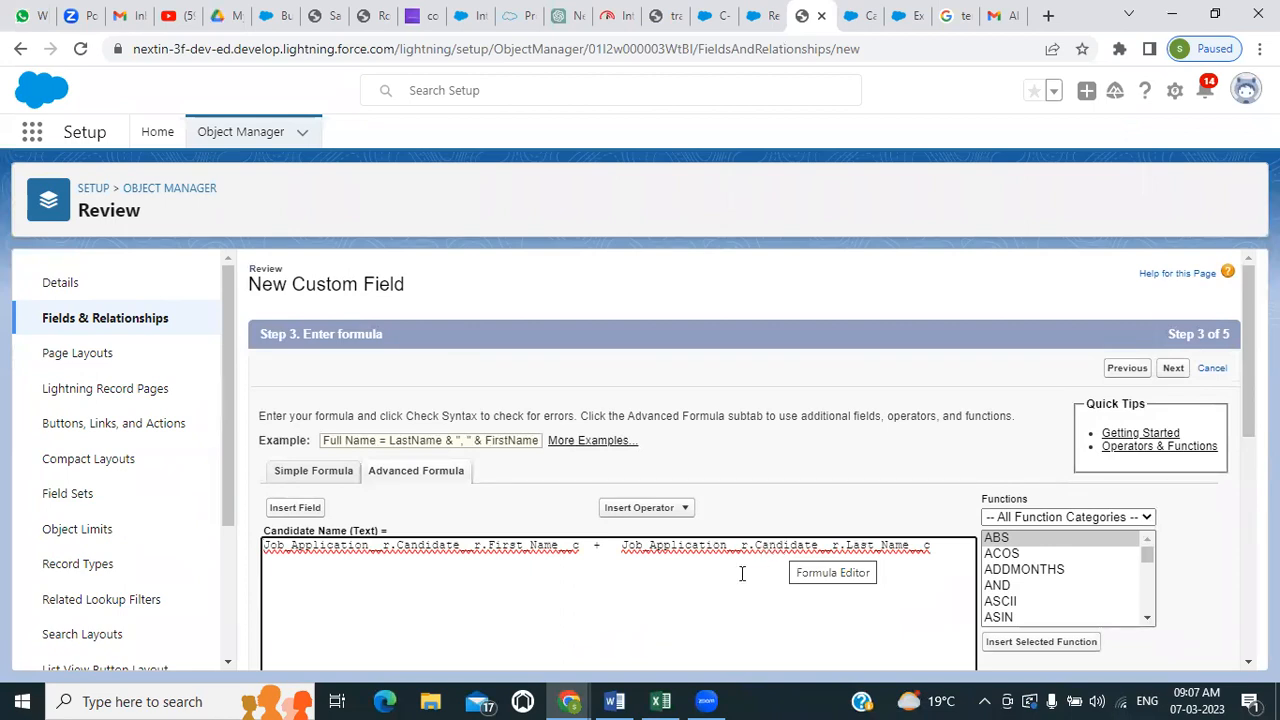
scroll(742, 573, "down", 4)
scroll(742, 573, "down", 3)
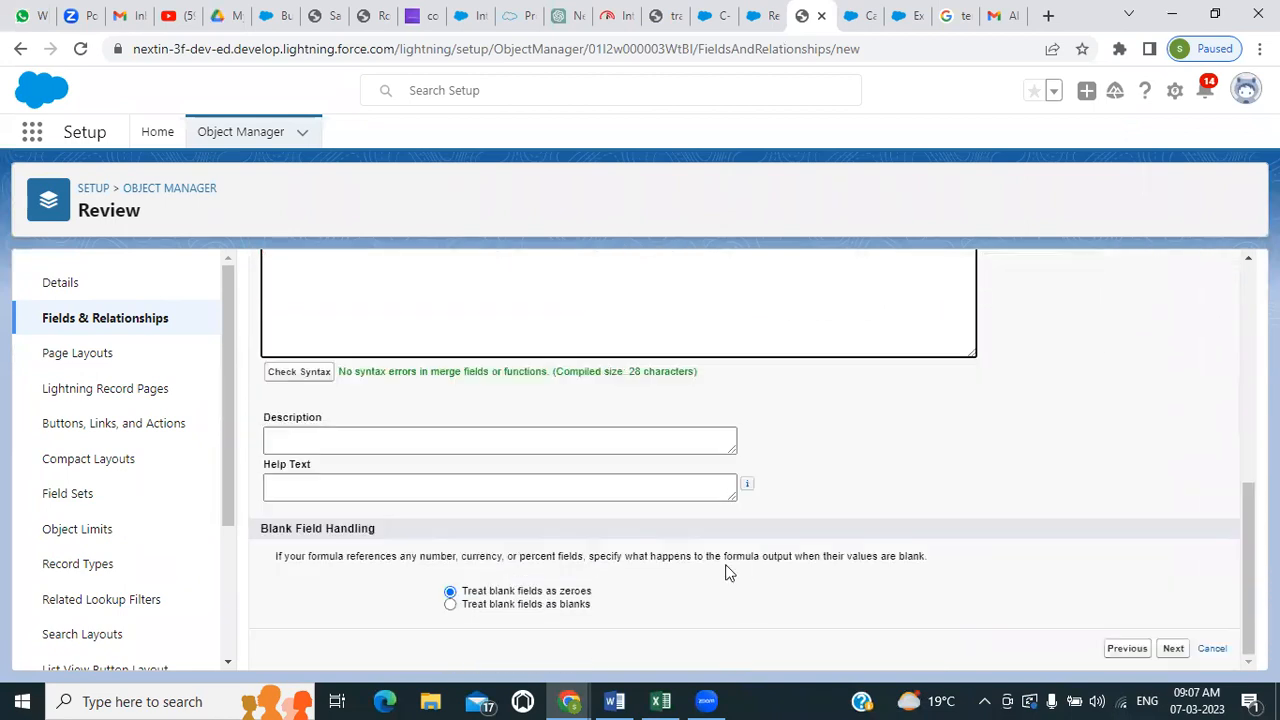
Accept the default field-level security, keep the field on Review Layout, and save the Candidate Name formula field
left_click(1174, 648)
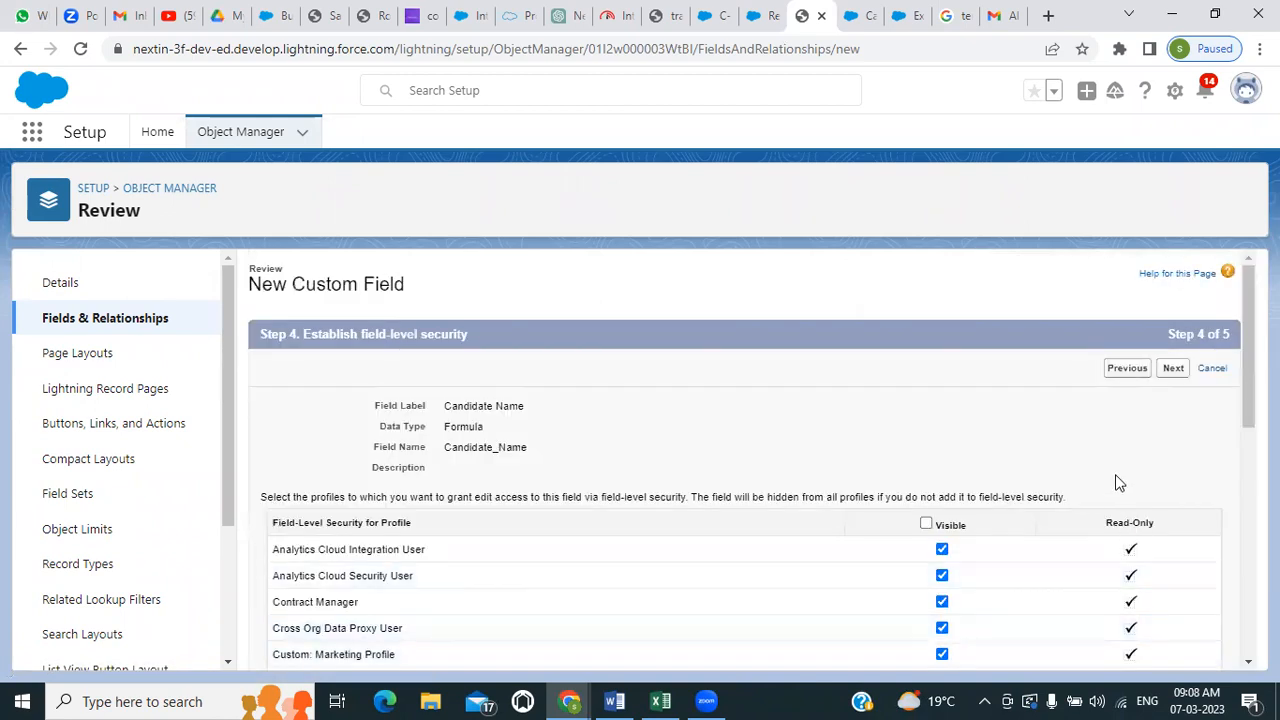
left_click(1172, 369)
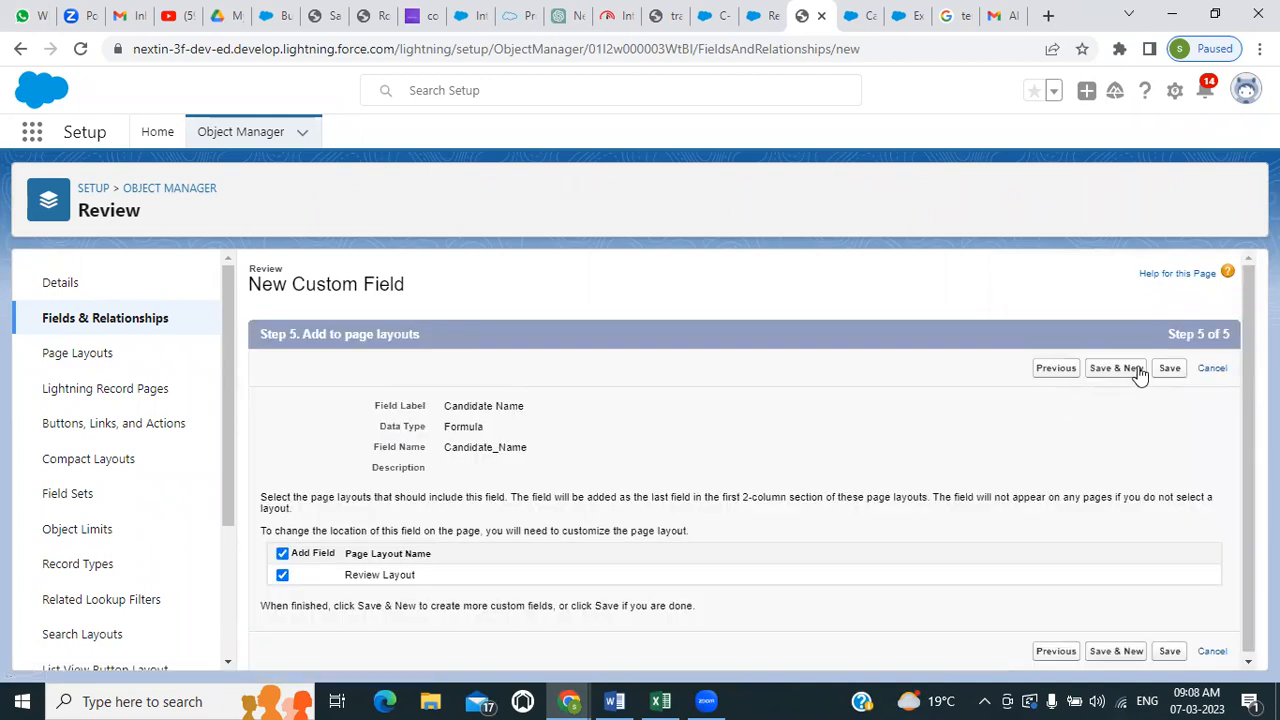
left_click(1165, 369)
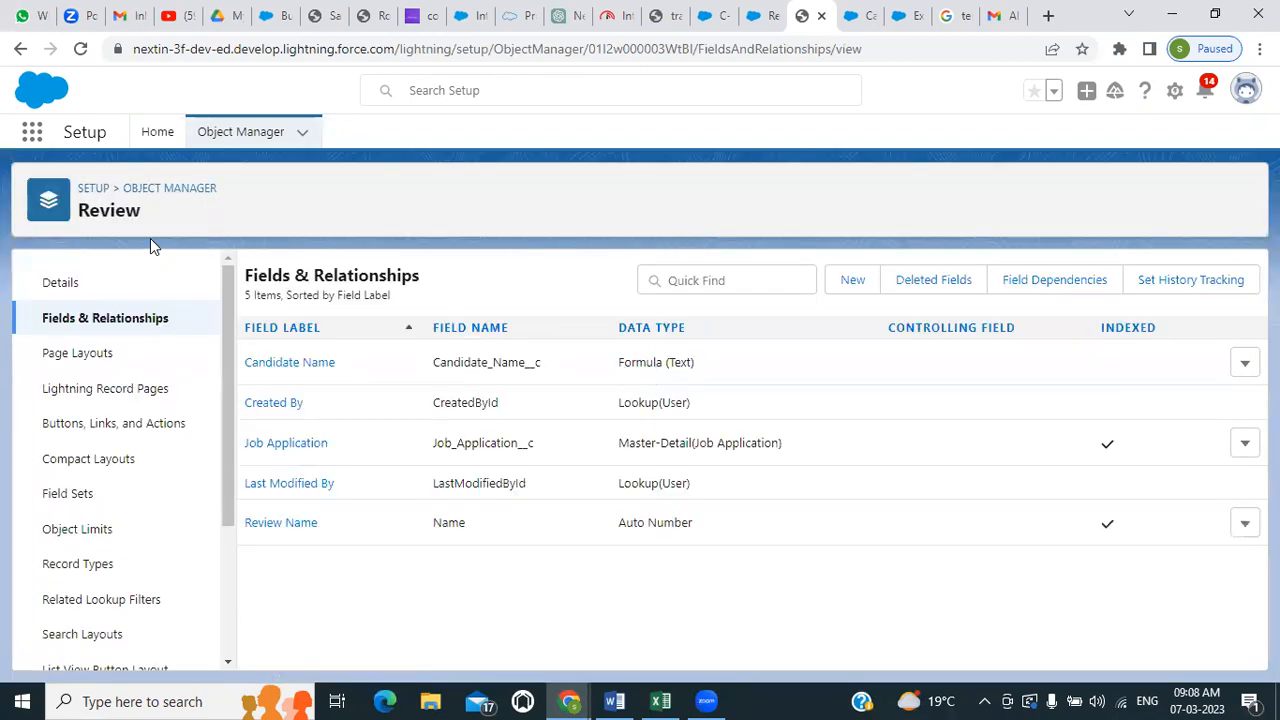
Return to the Recruitment app, search its available items for "rev", and open Reviews
left_click(757, 15)
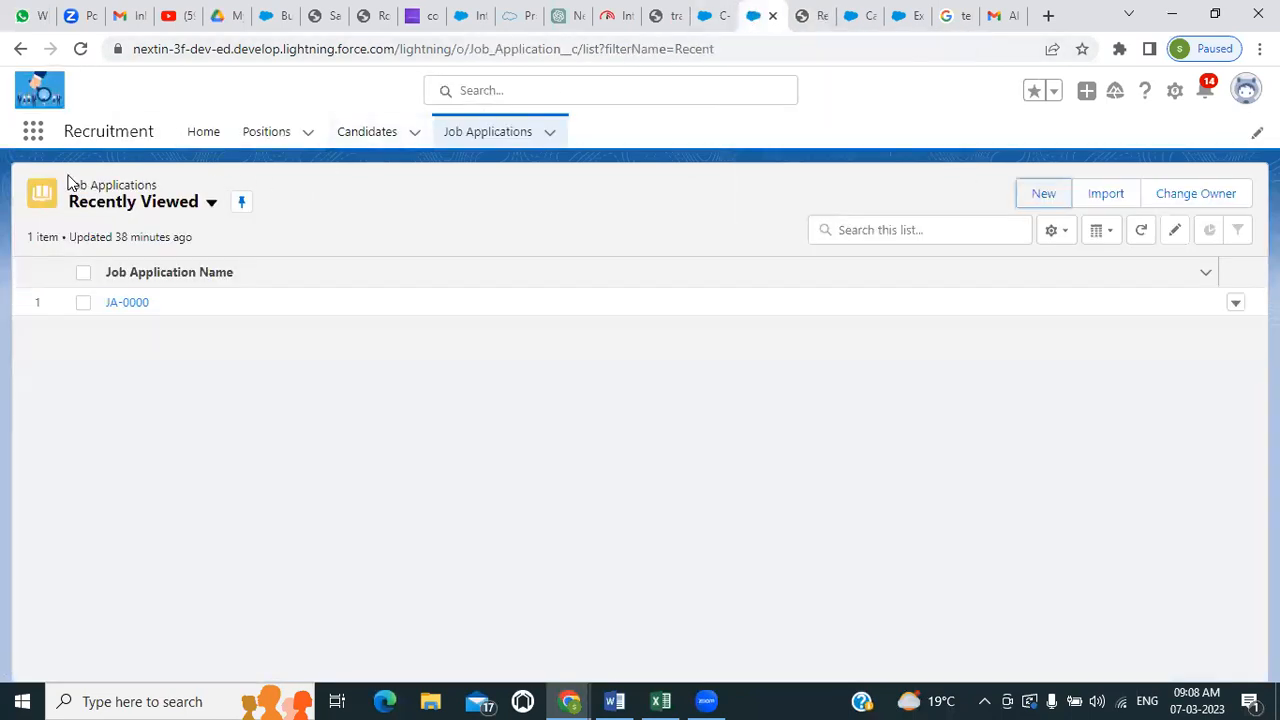
left_click(33, 134)
type("re")
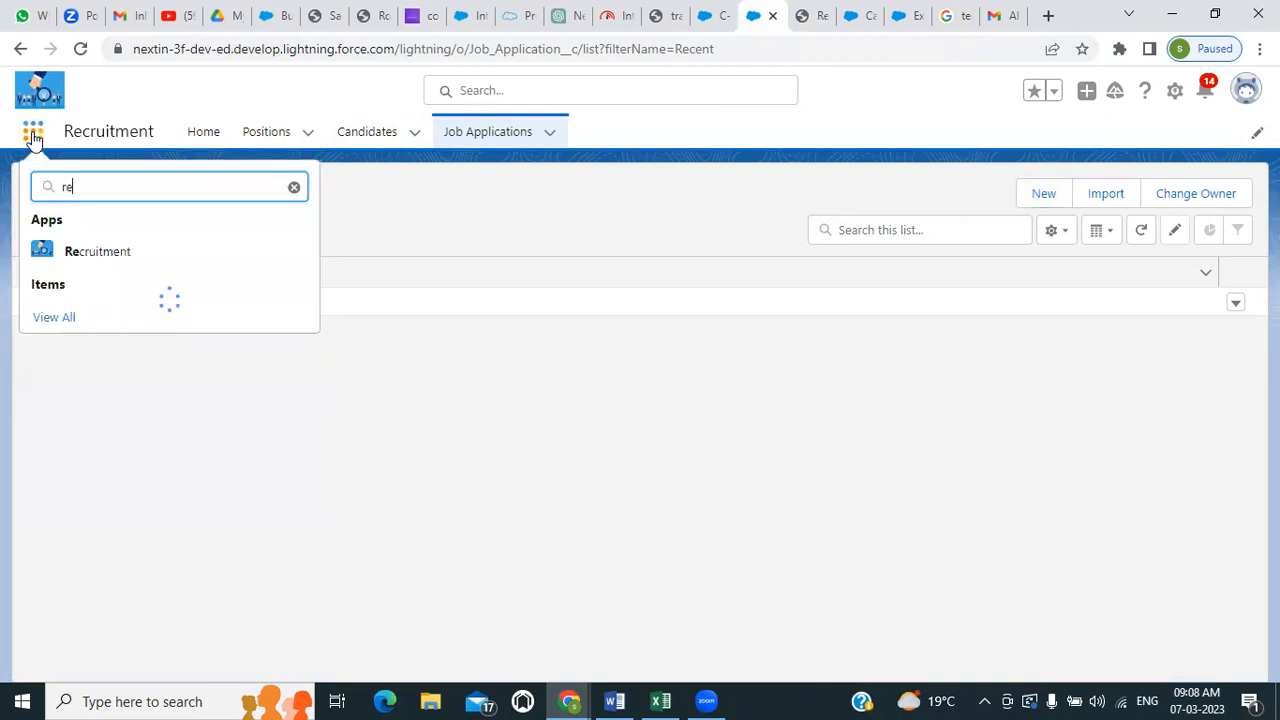
type("v")
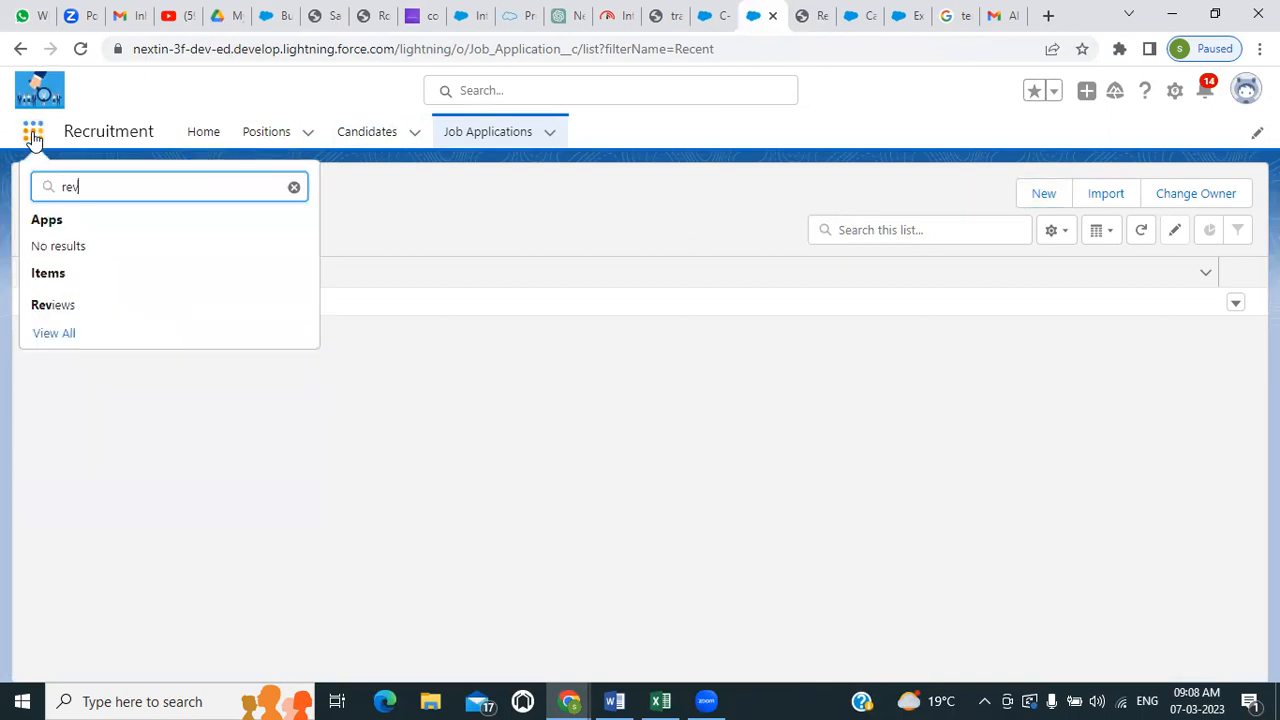
left_click(62, 312)
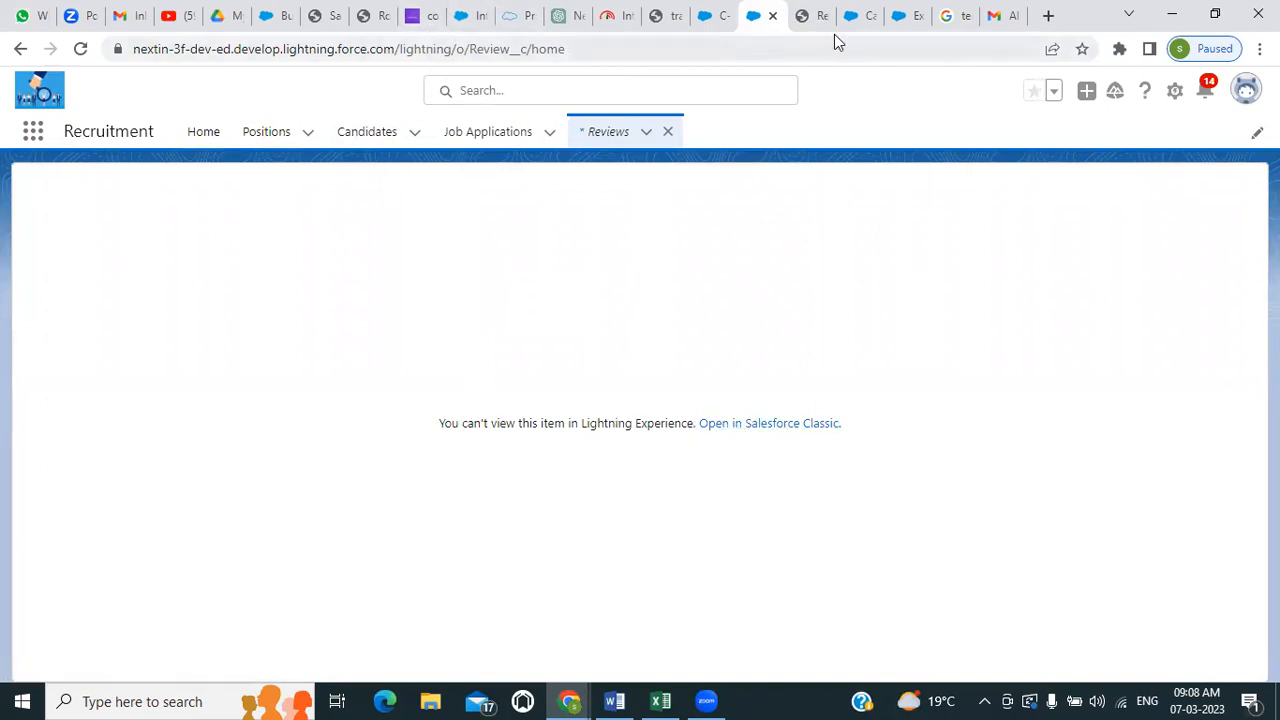
Look over the Review object's fields in Setup and the related lists of job application JA-0000
left_click(803, 16)
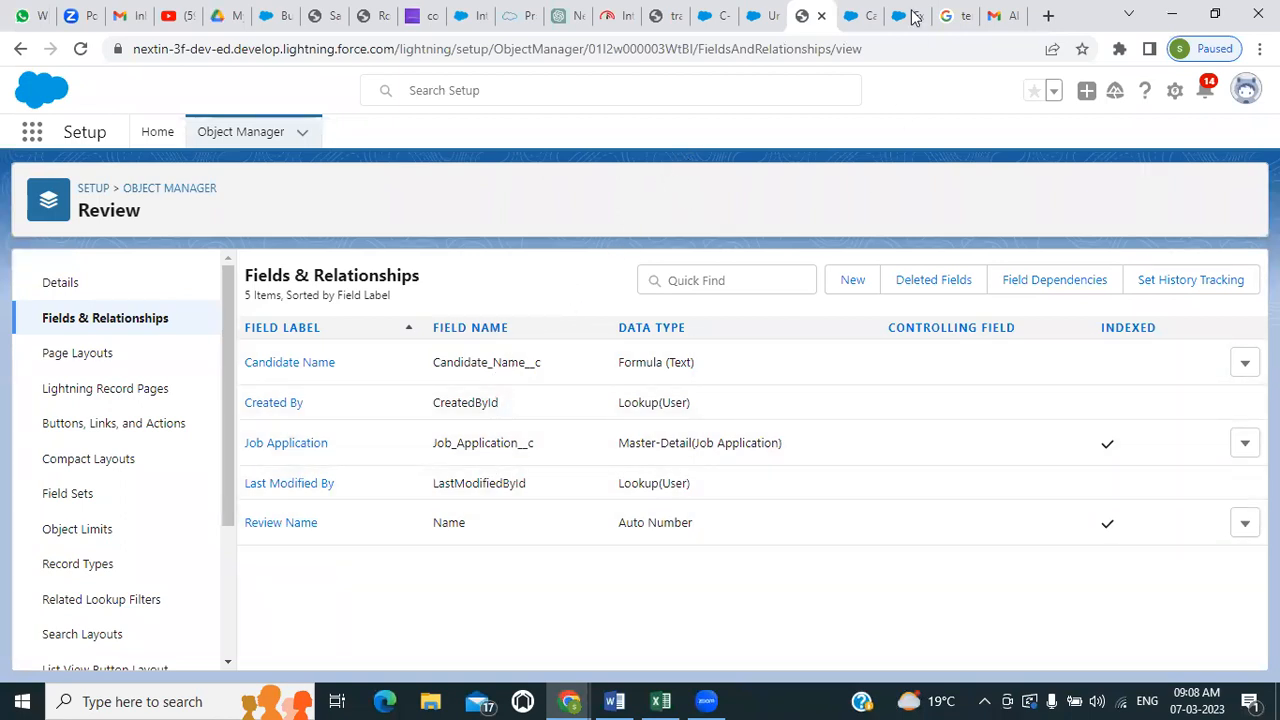
left_click(768, 17)
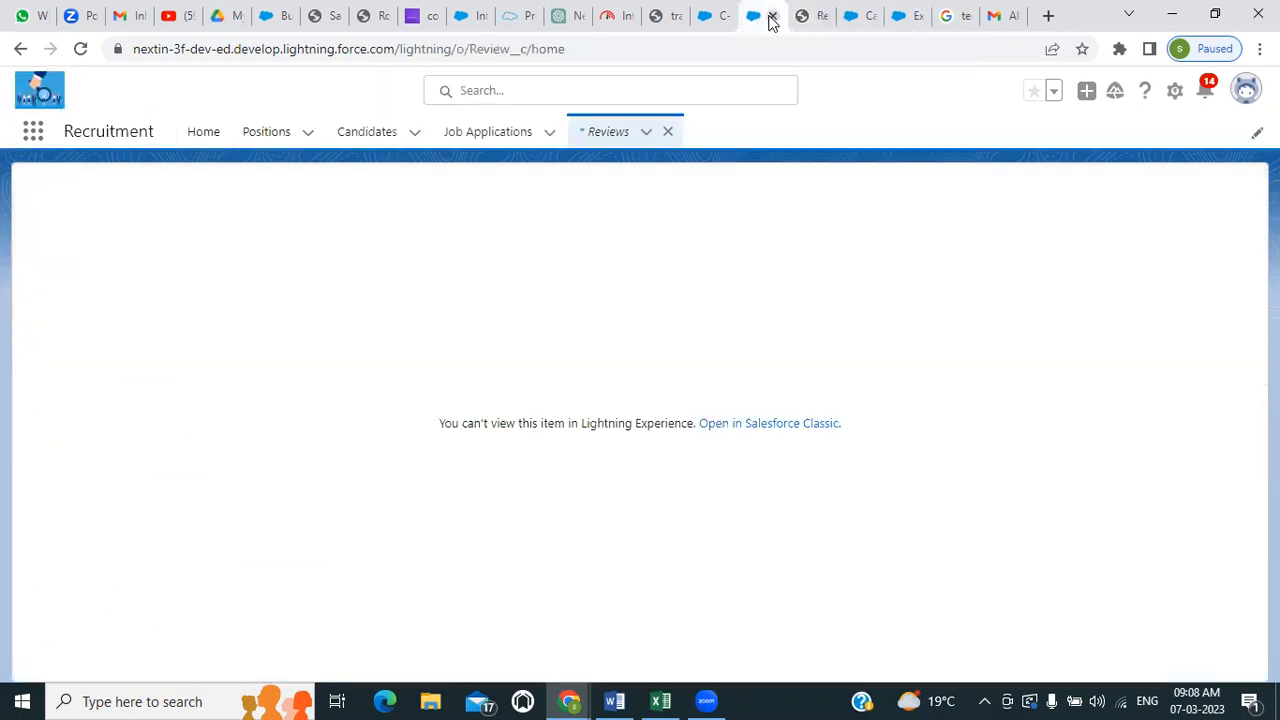
left_click(480, 136)
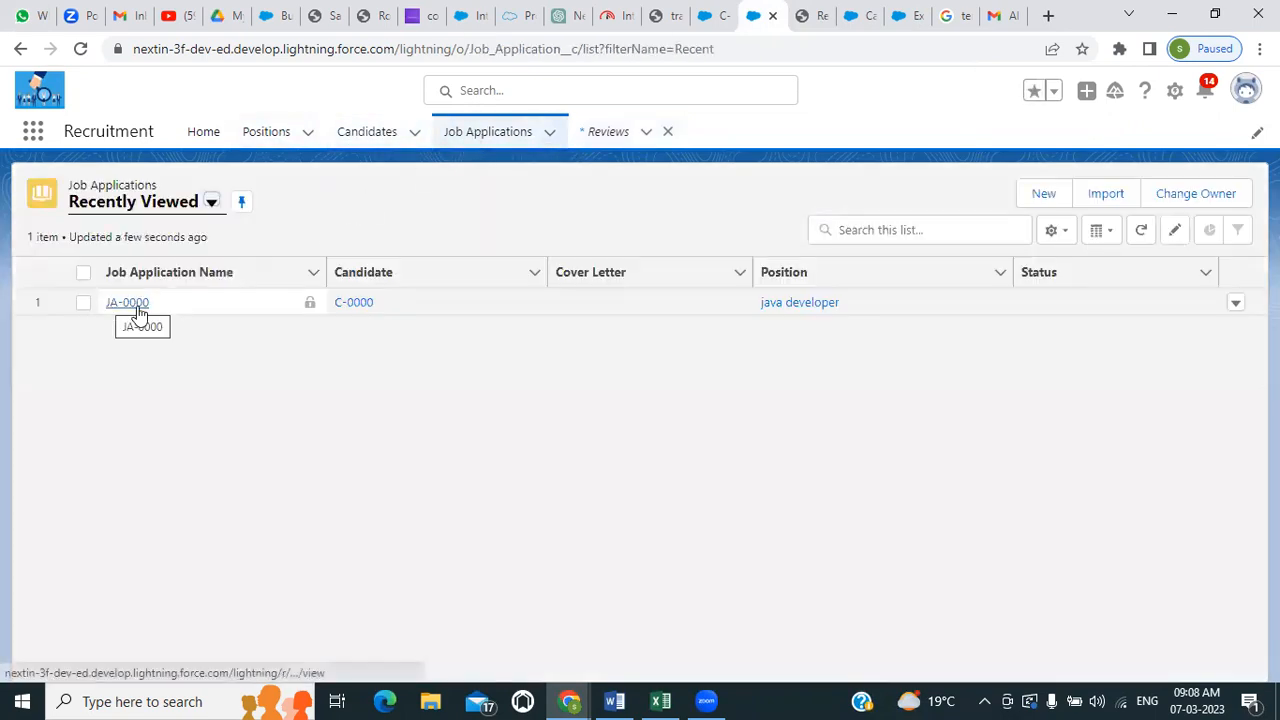
left_click(137, 306)
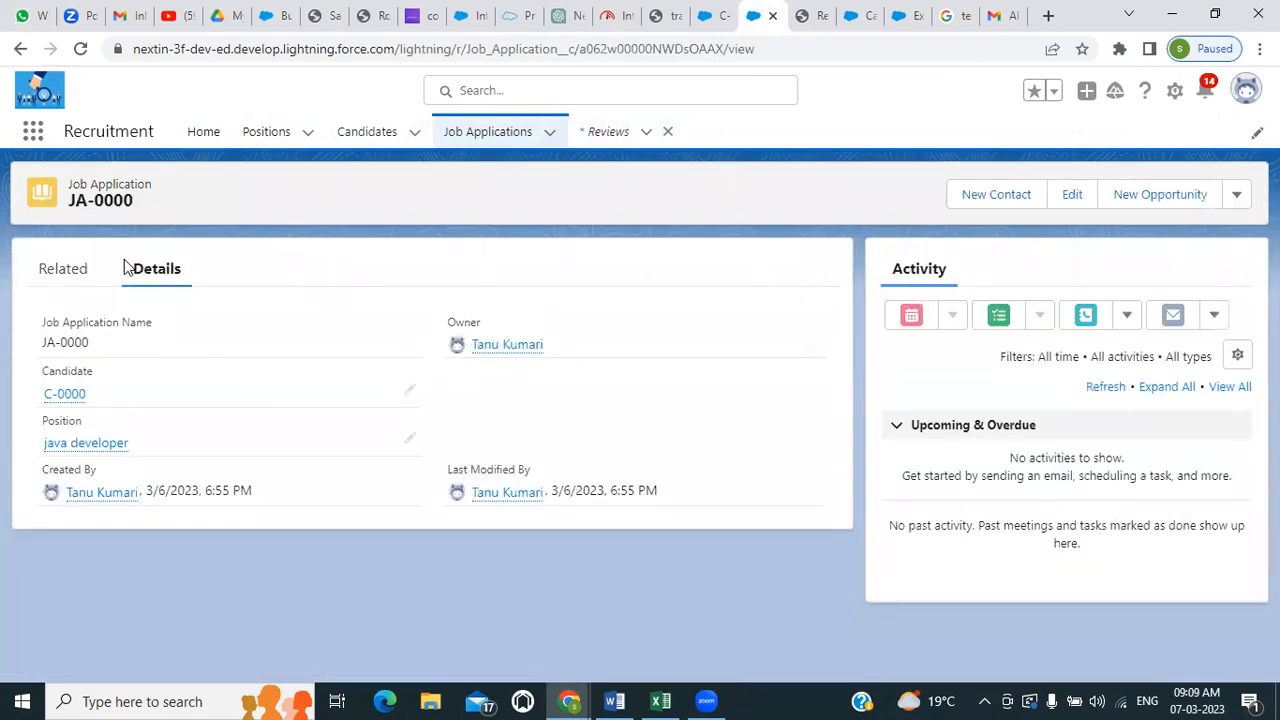
left_click(60, 269)
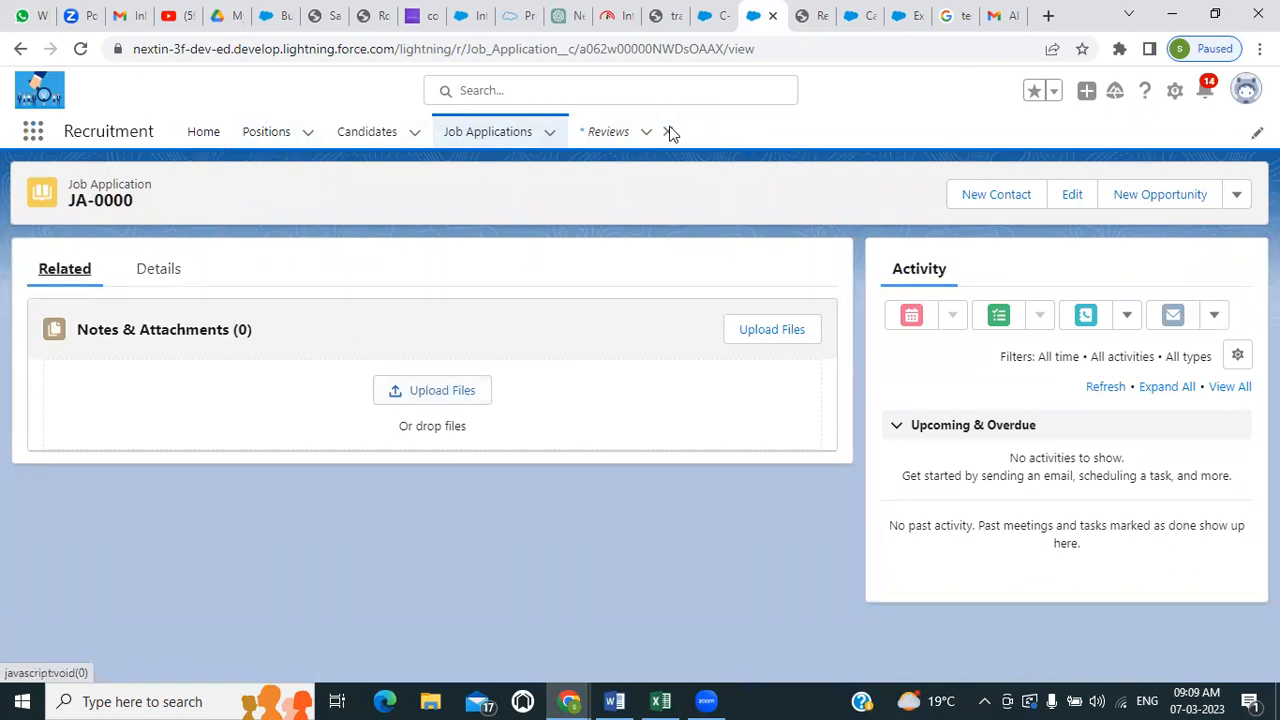
Reload the Reviews page and start a new review with a new job application created from its Job Application lookup
left_click(612, 134)
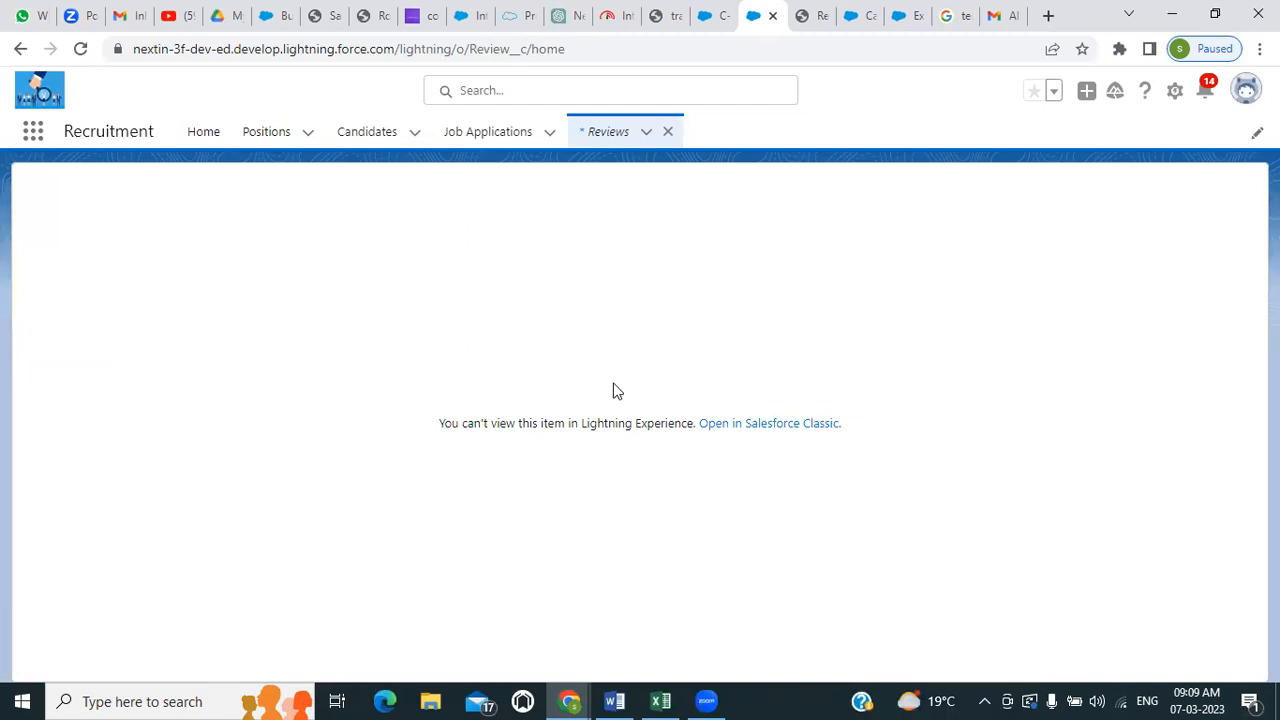
left_click(77, 49)
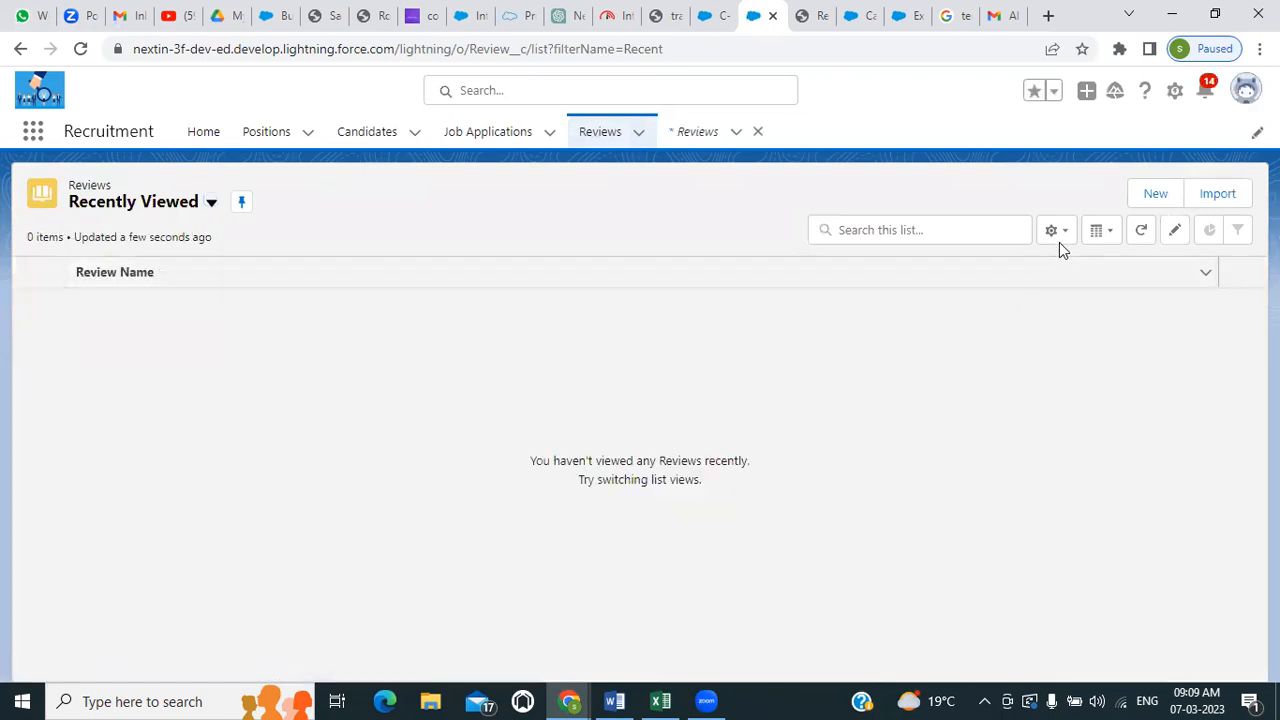
left_click(1138, 193)
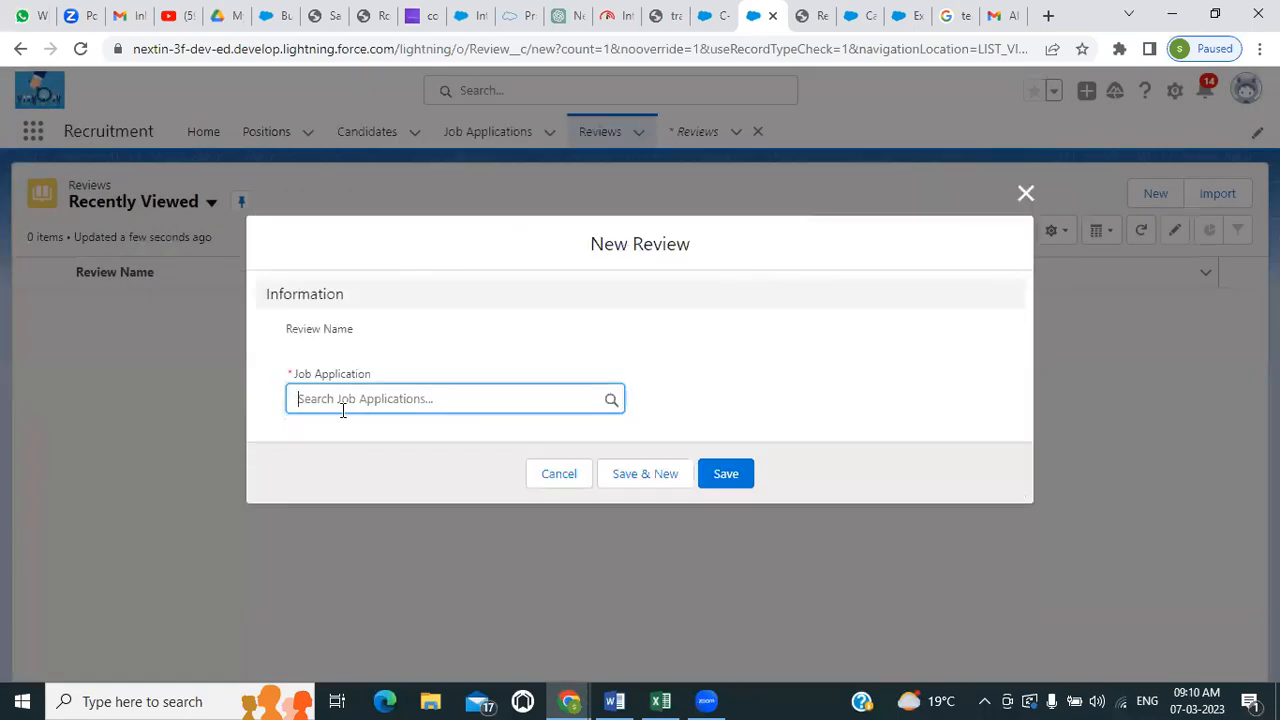
left_click(466, 400)
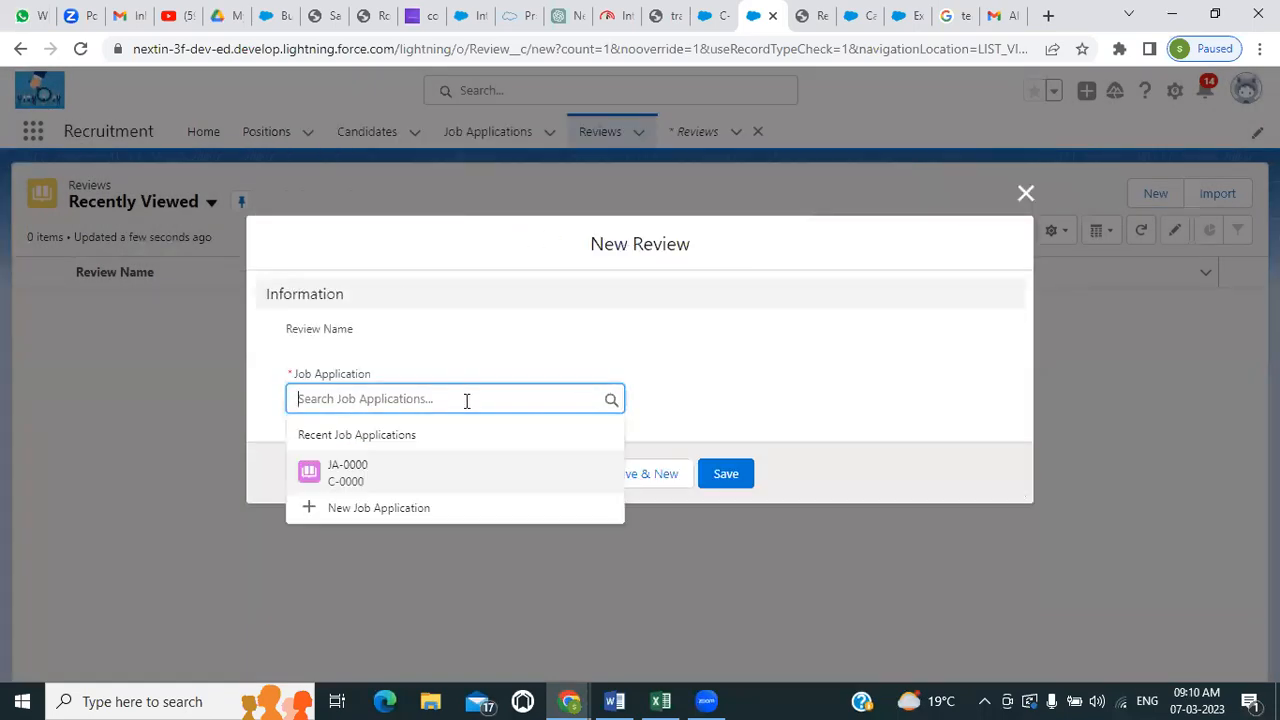
left_click(343, 509)
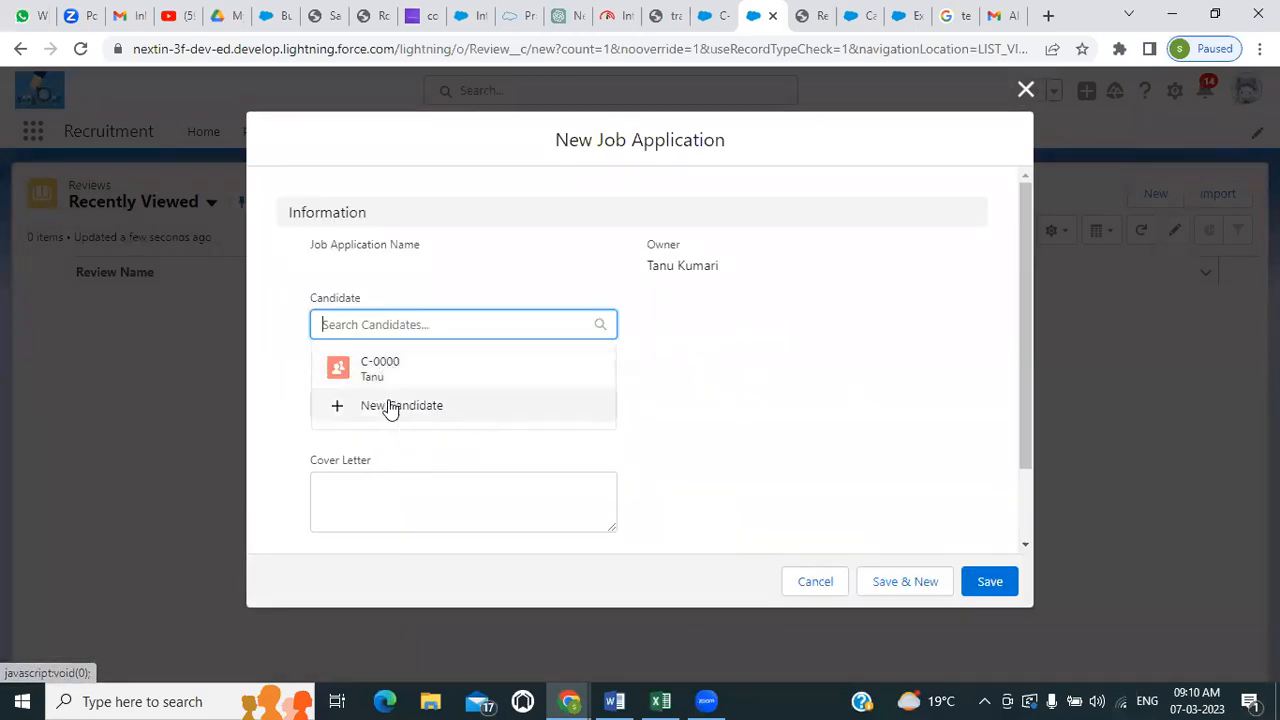
Create a new candidate for the job application, entering only the candidate's last name, and save it
left_click(391, 405)
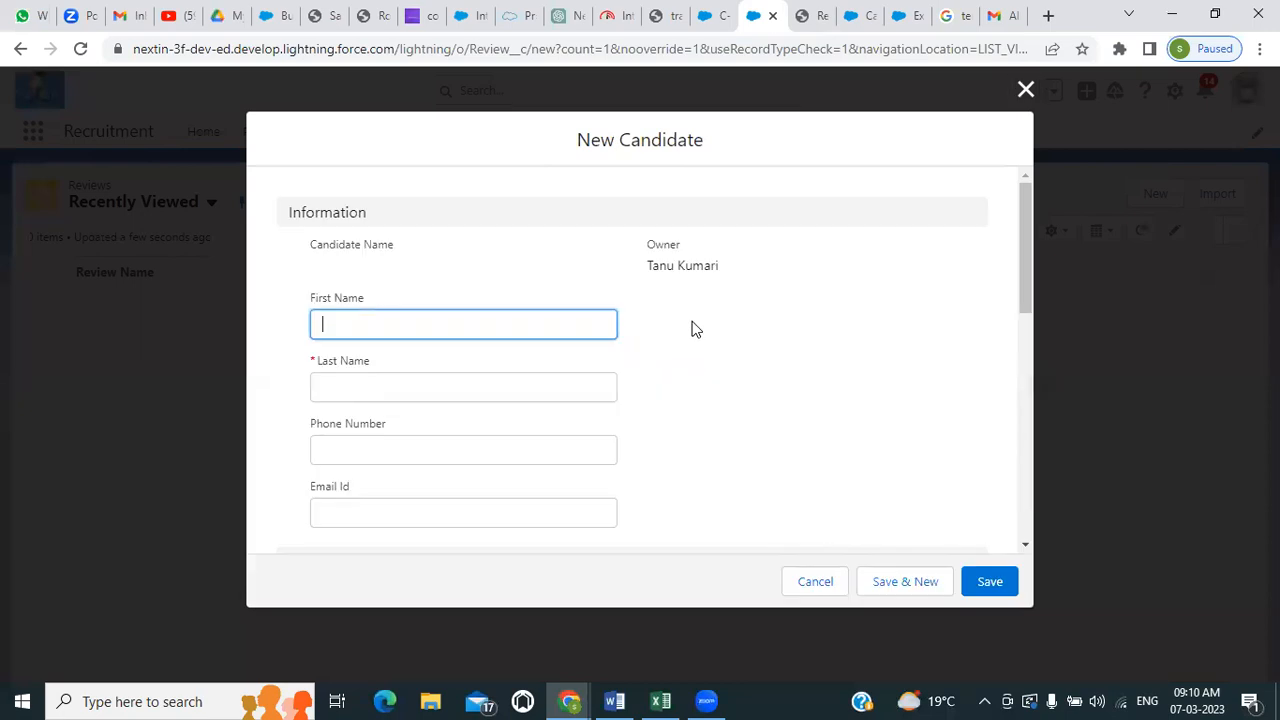
scroll(420, 457, "down", 3)
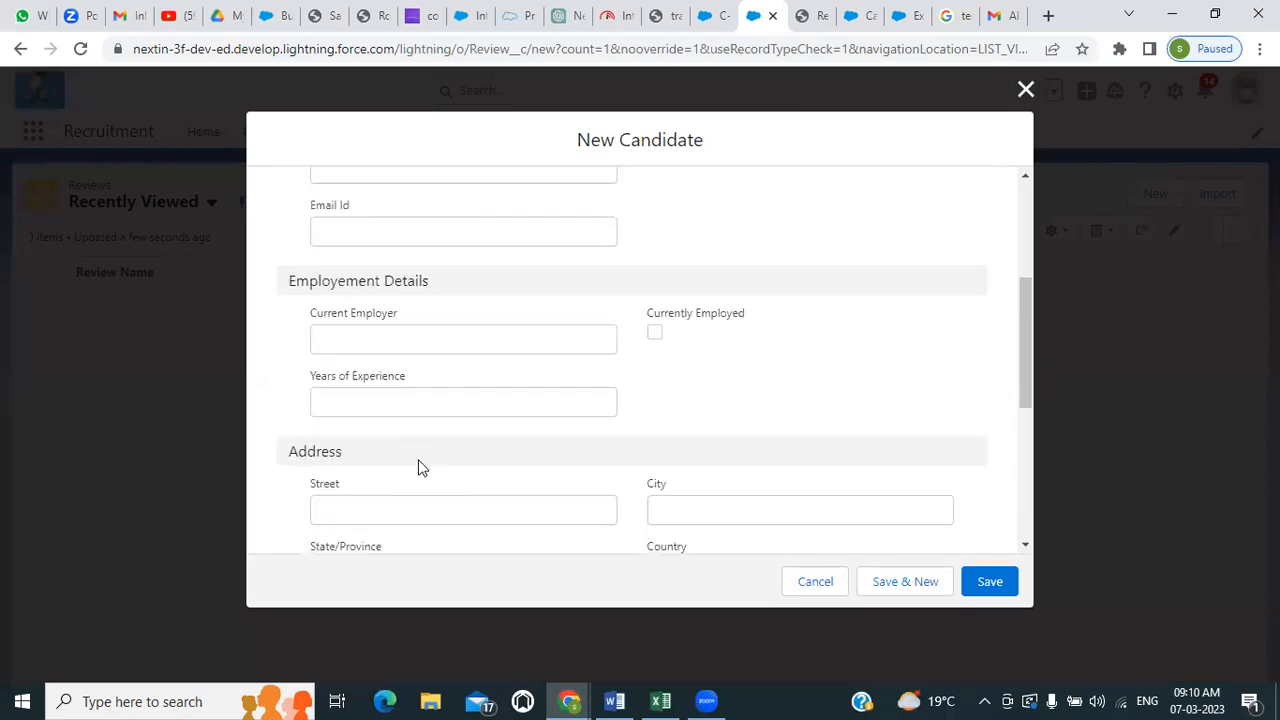
scroll(420, 450, "up", 3)
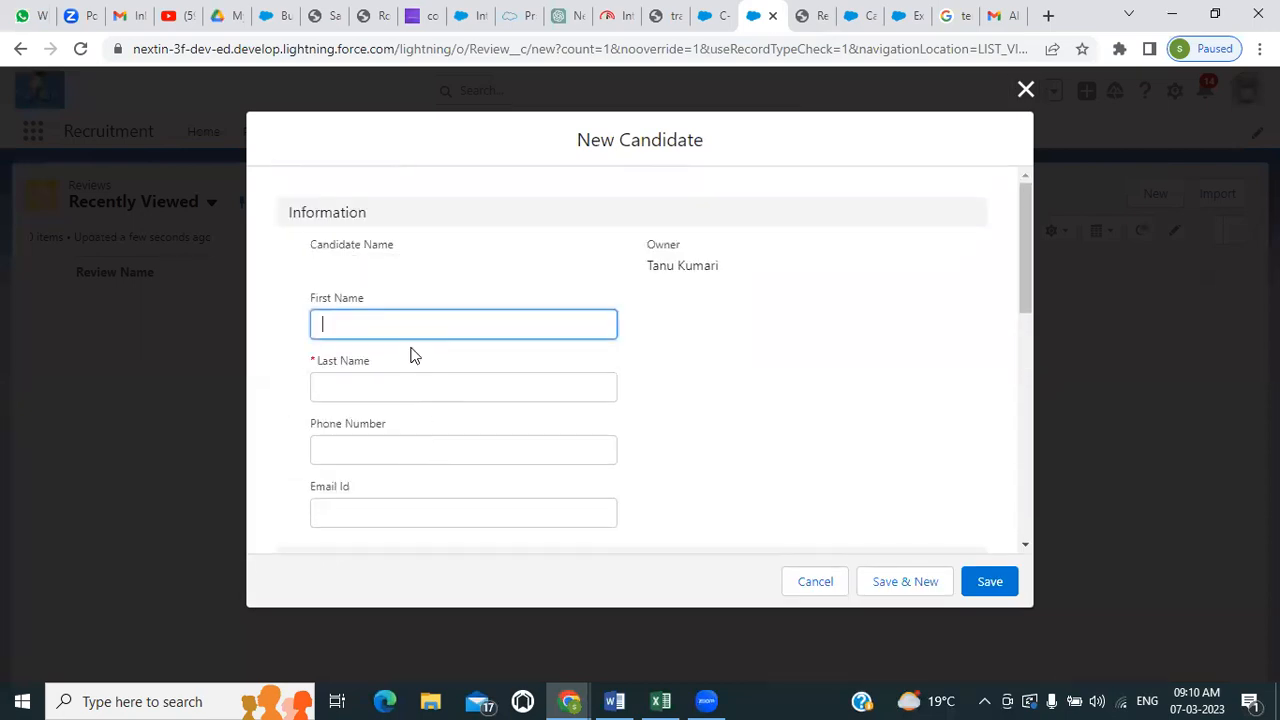
left_click(389, 391)
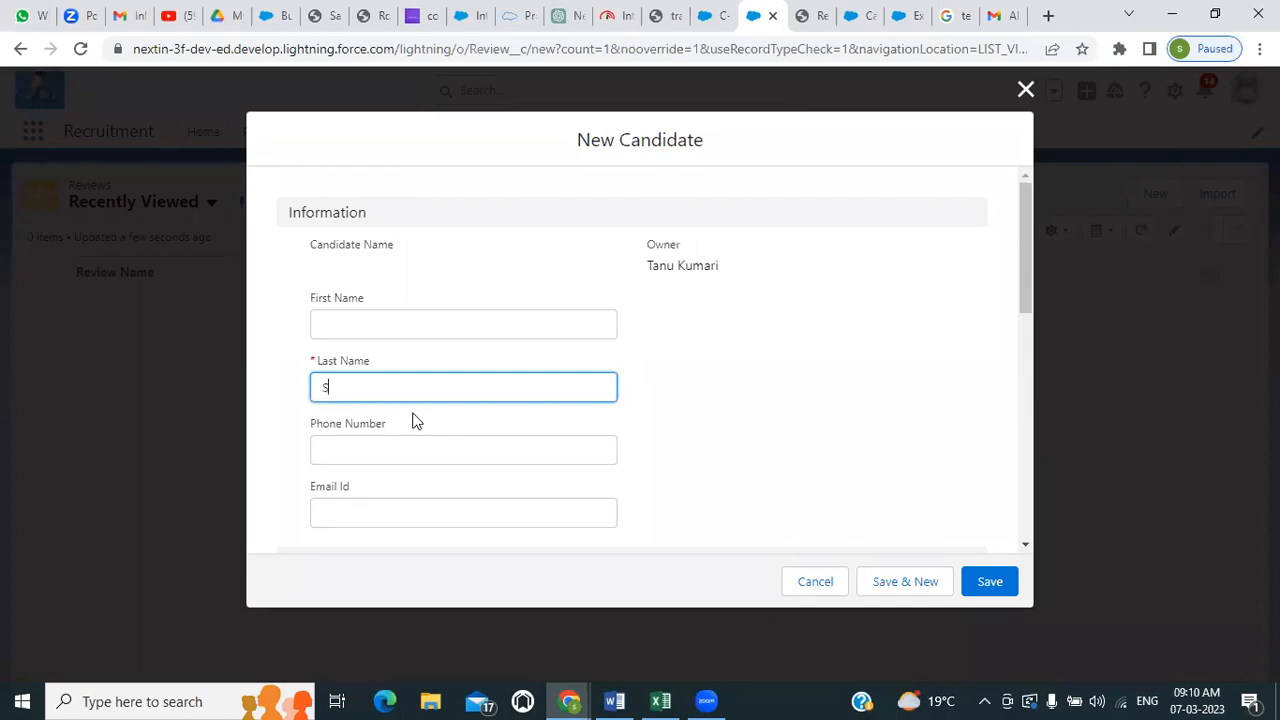
scroll(410, 380, "down", 6)
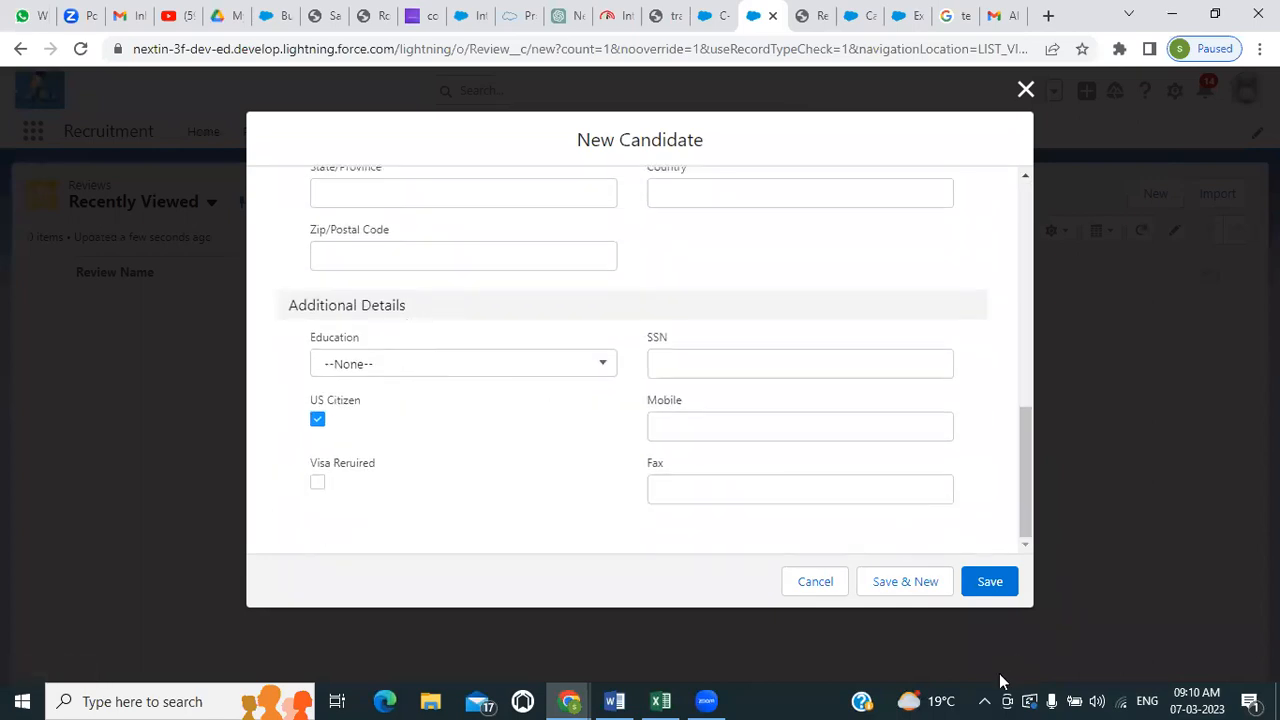
left_click(990, 581)
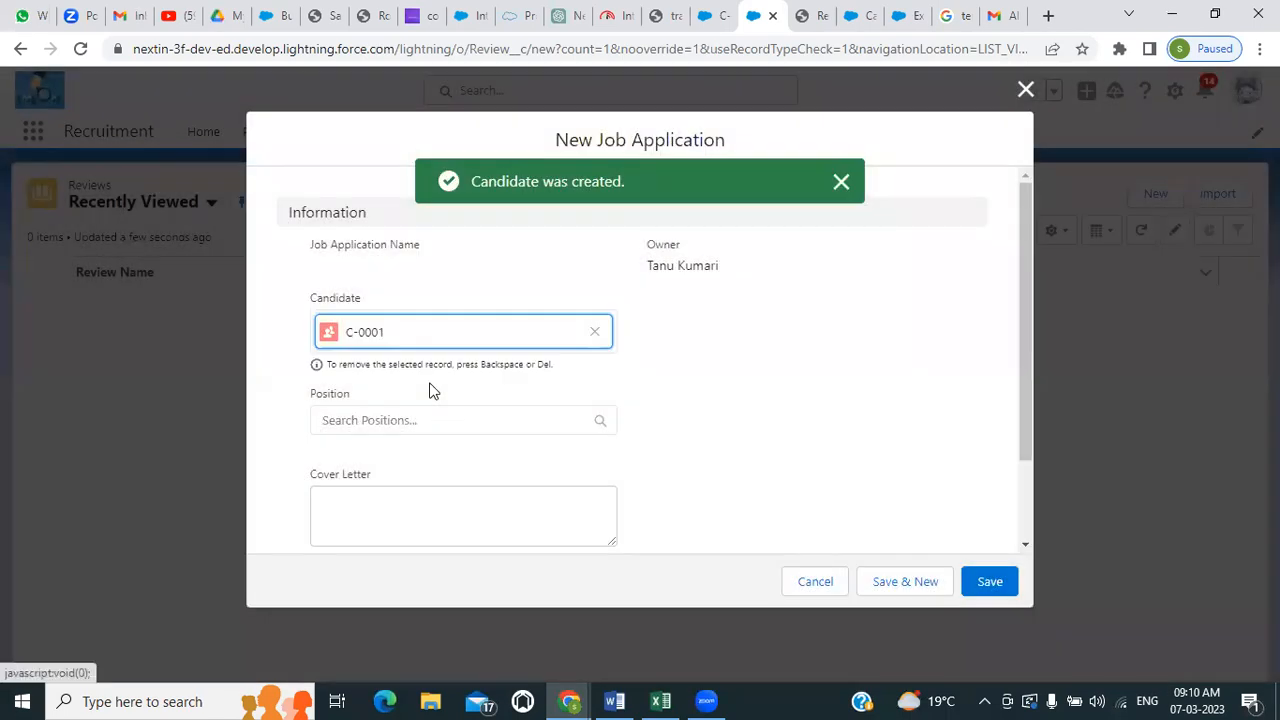
Set the new job application's position to Apex Programmer and its status to Phone Screen, and save it
left_click(420, 422)
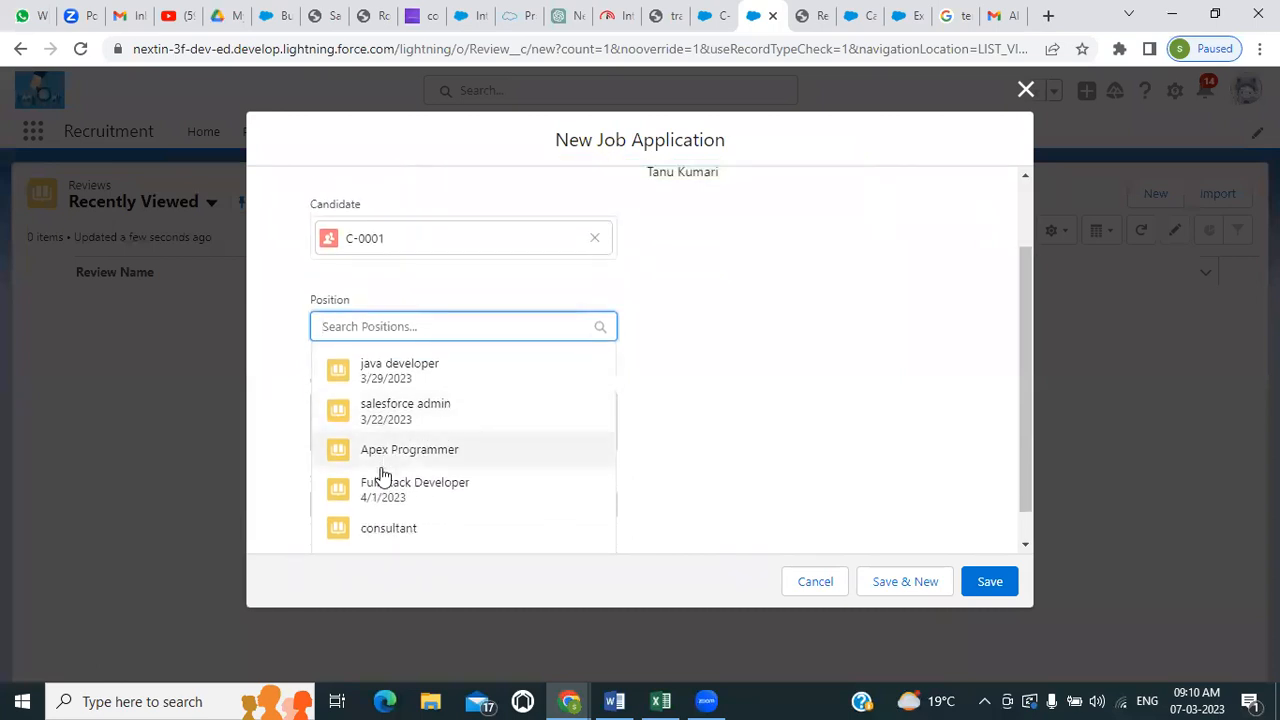
left_click(391, 455)
scroll(705, 411, "down", 1)
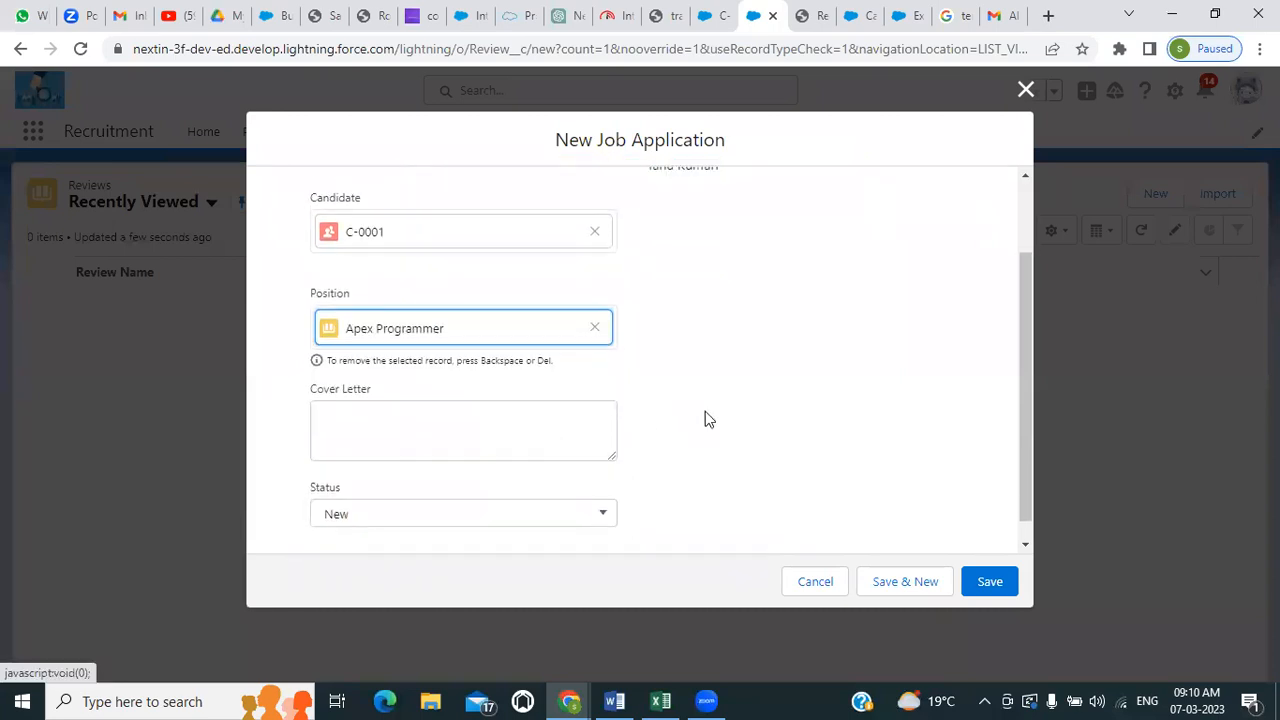
left_click(372, 495)
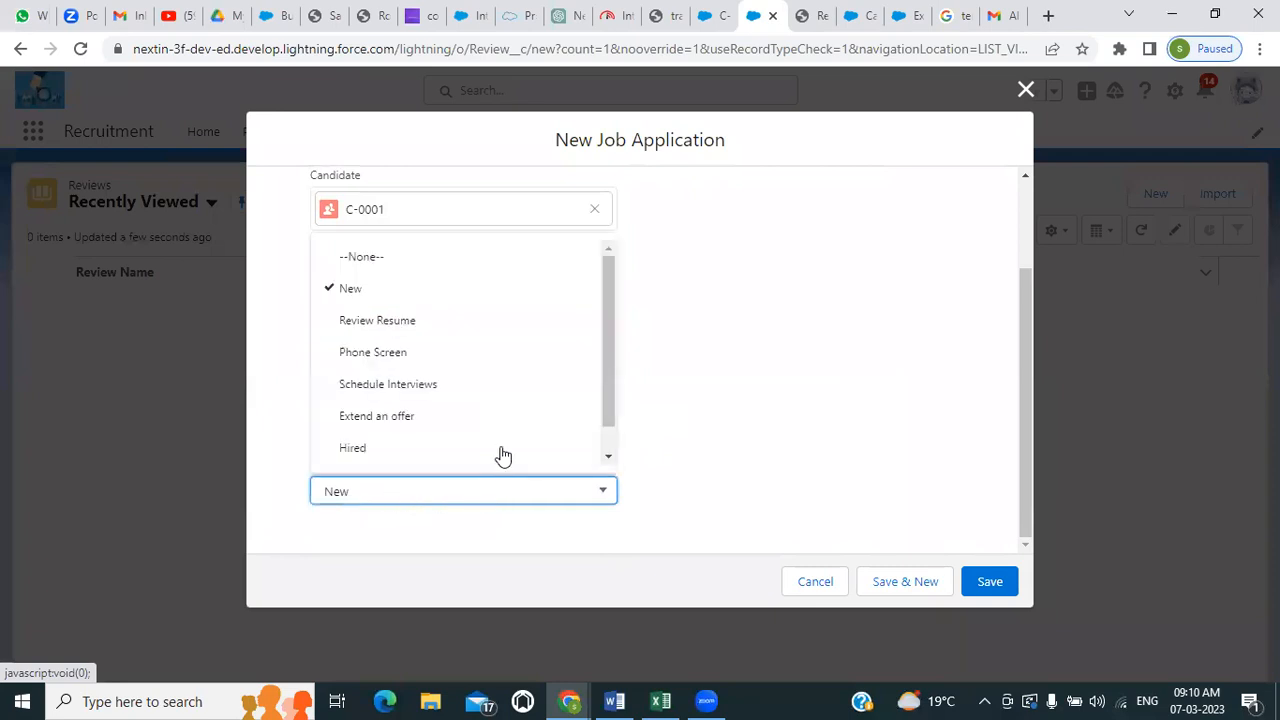
scroll(490, 420, "down", 1)
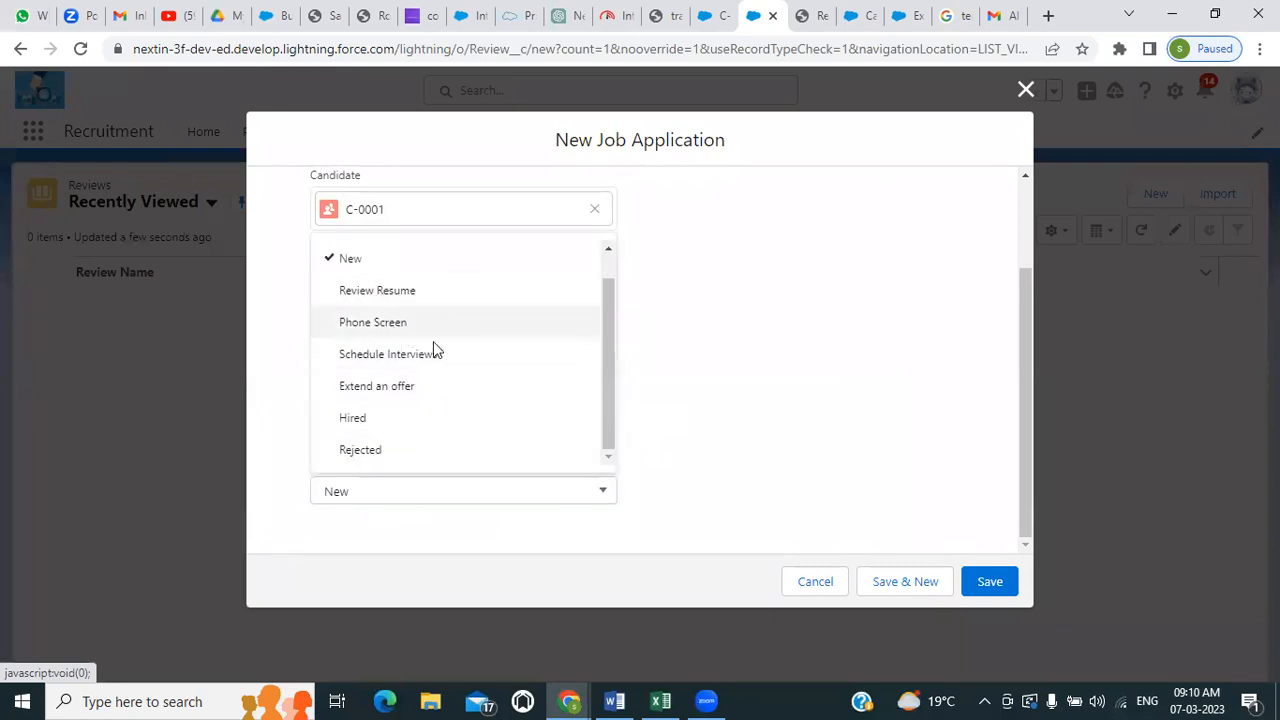
left_click(433, 336)
scroll(787, 408, "up", 2)
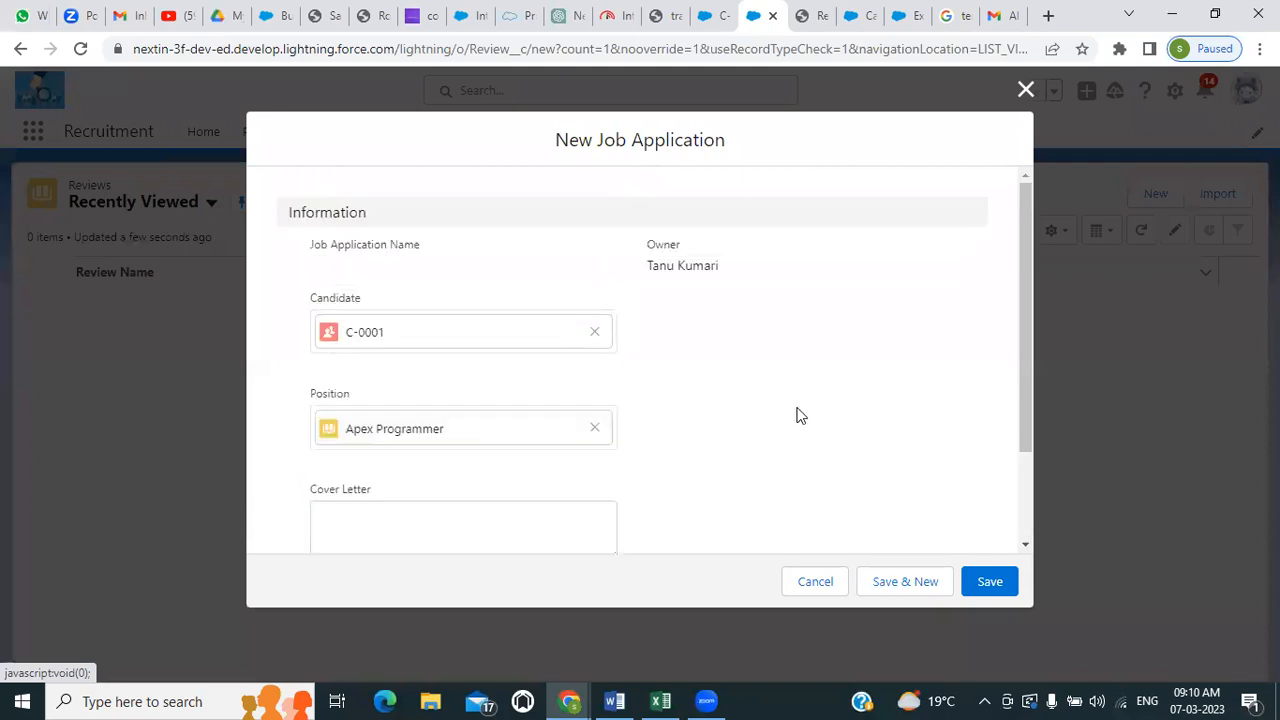
left_click(990, 583)
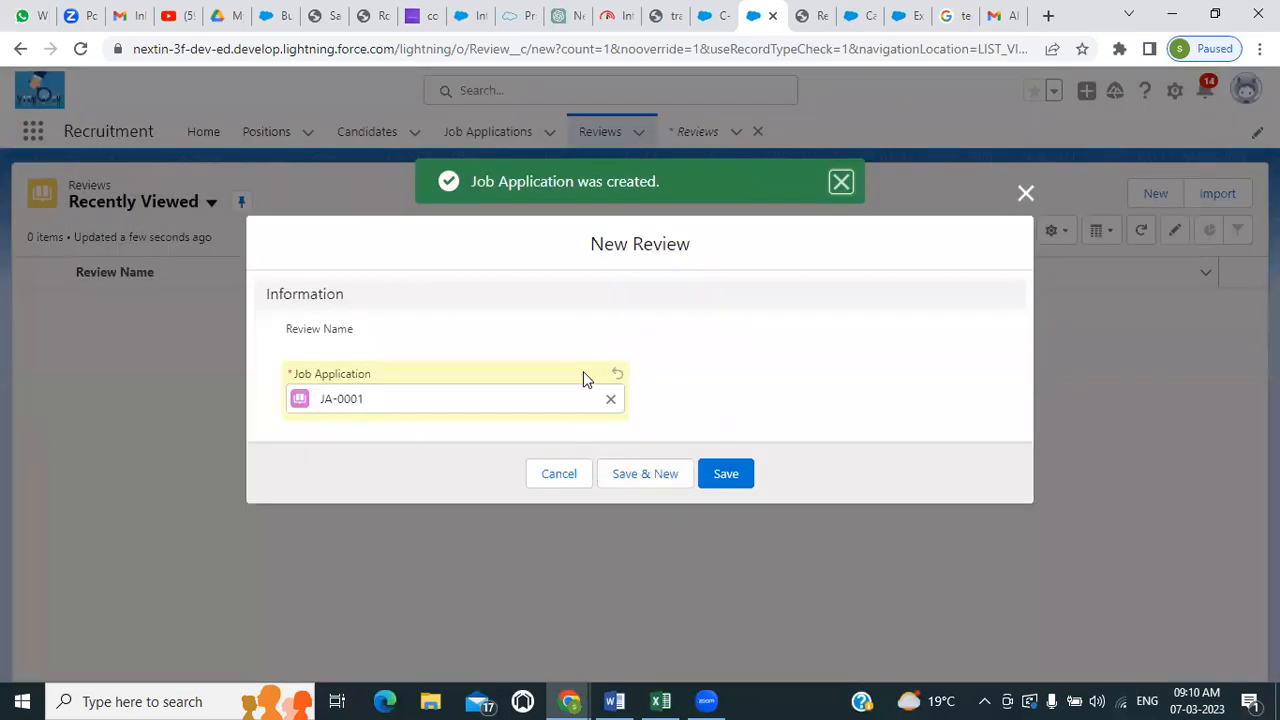
Save the new review and return to the Review object's Fields & Relationships in Setup
left_click(736, 480)
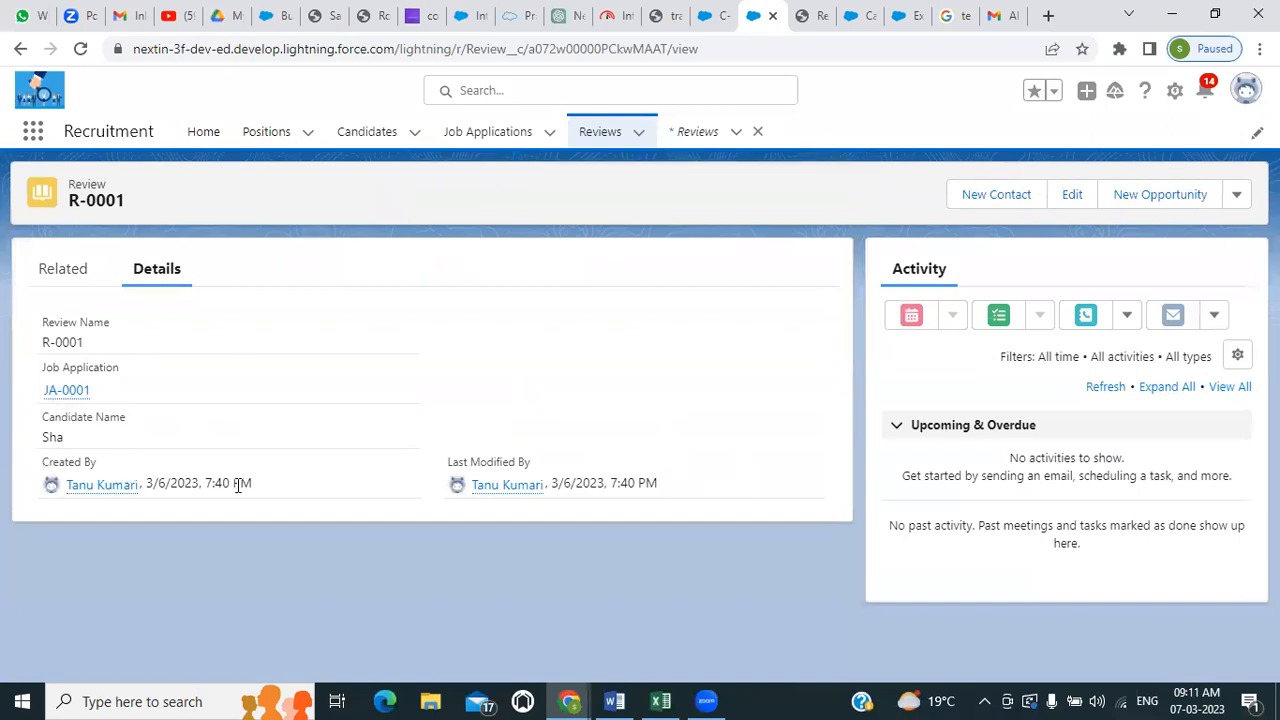
left_click(816, 17)
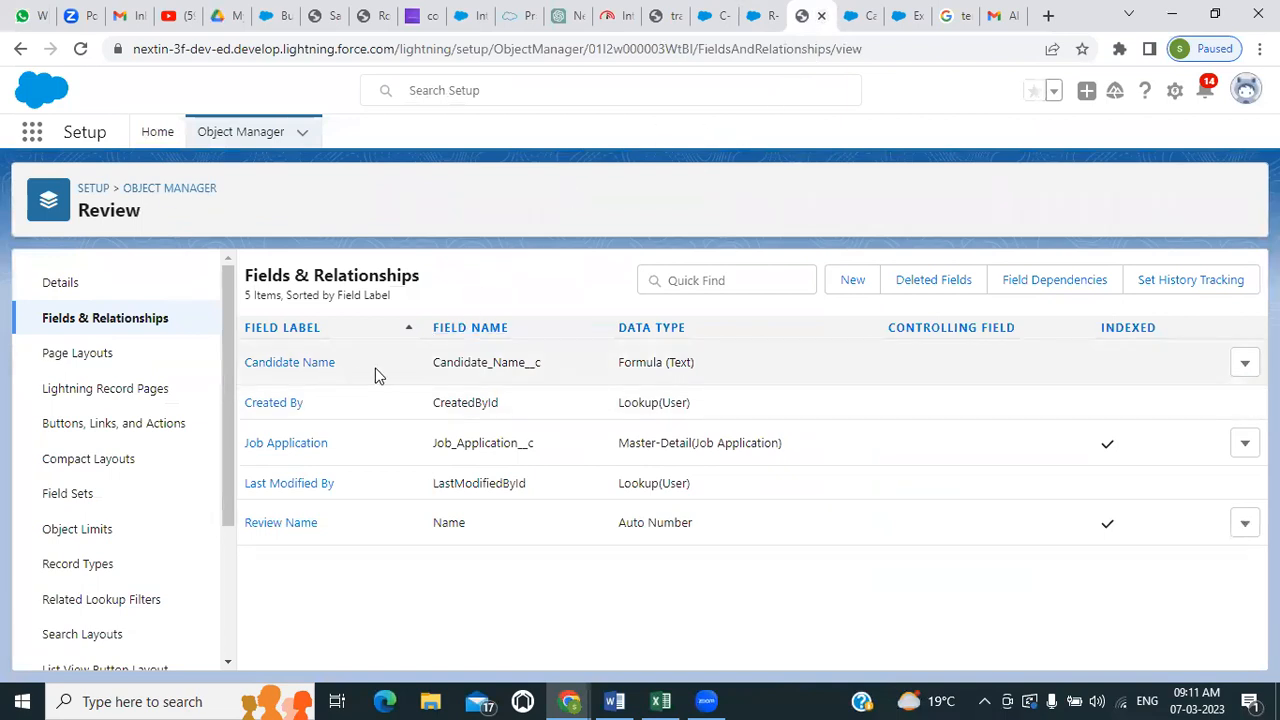
Check the new review's details, and look through the Candidates and Positions lists in the Recruitment app
left_click(760, 15)
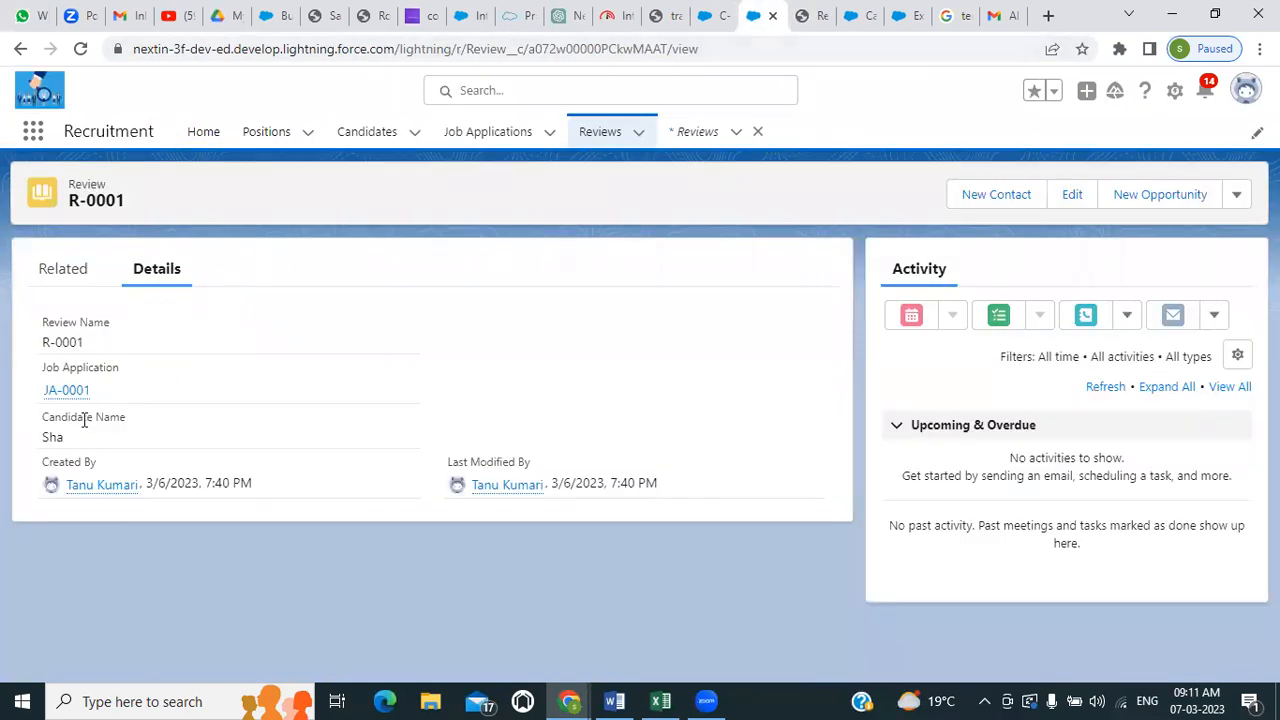
left_click(808, 12)
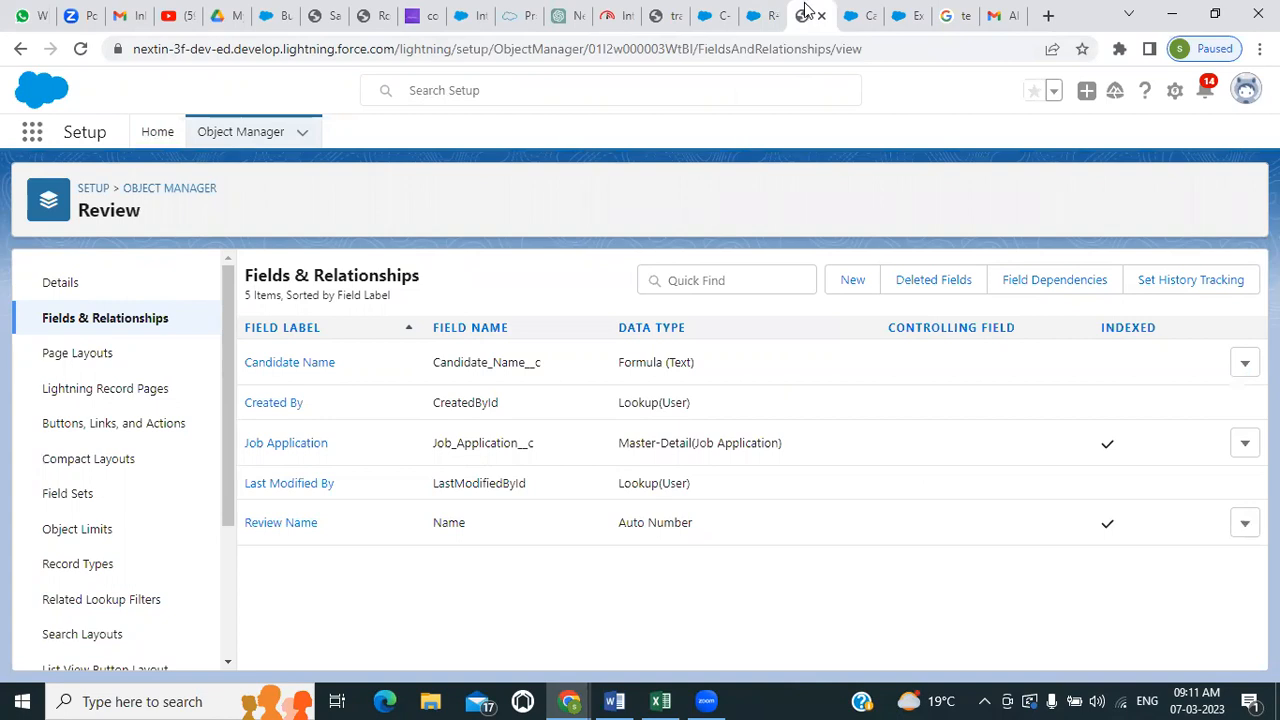
left_click(712, 15)
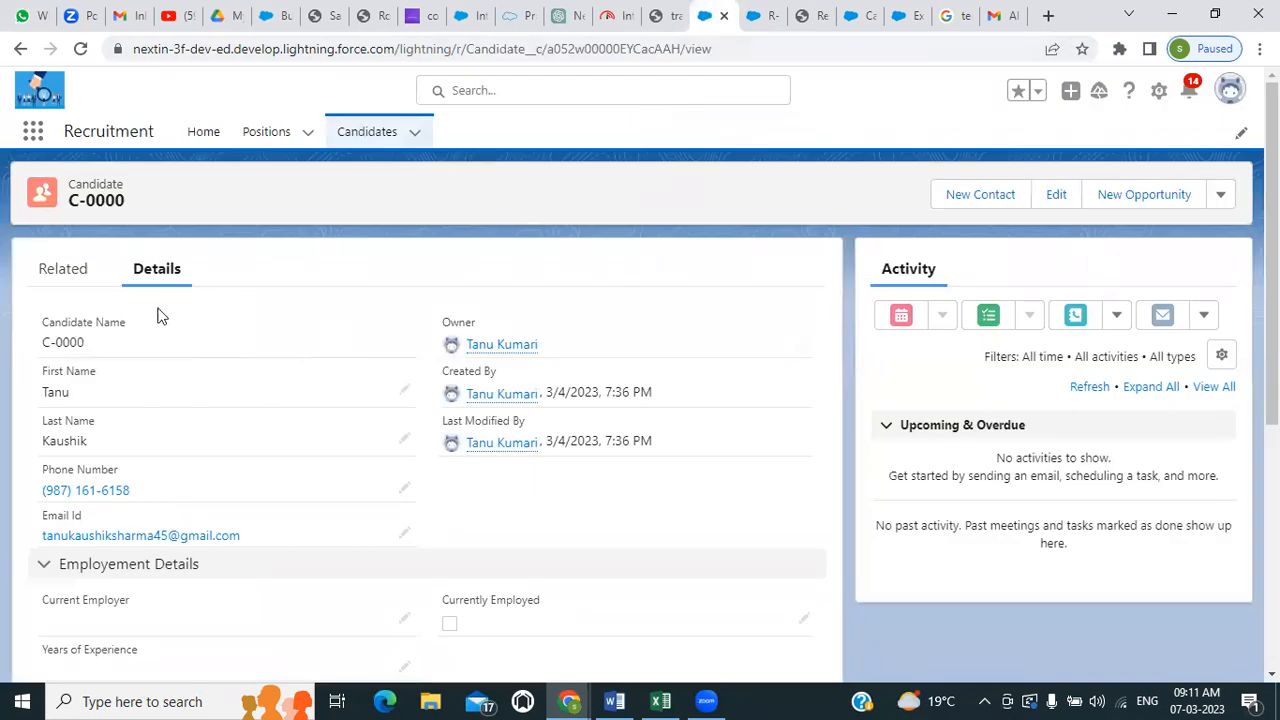
left_click(369, 135)
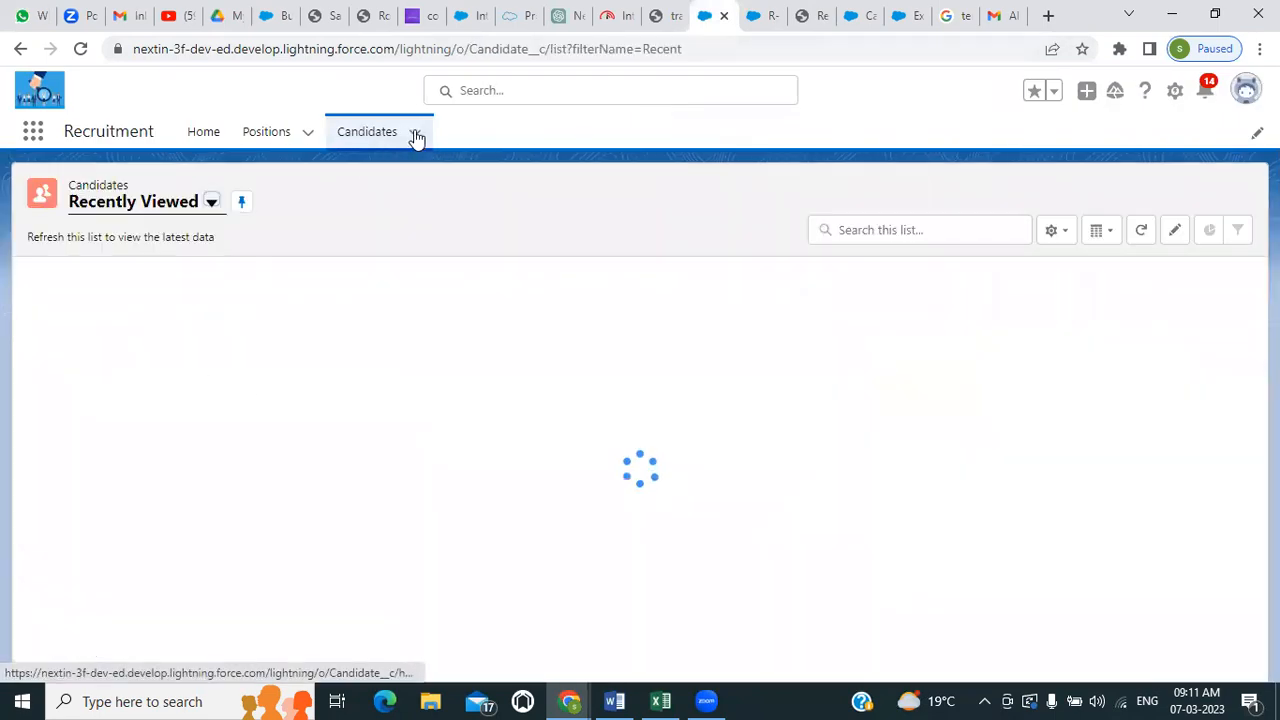
left_click(416, 140)
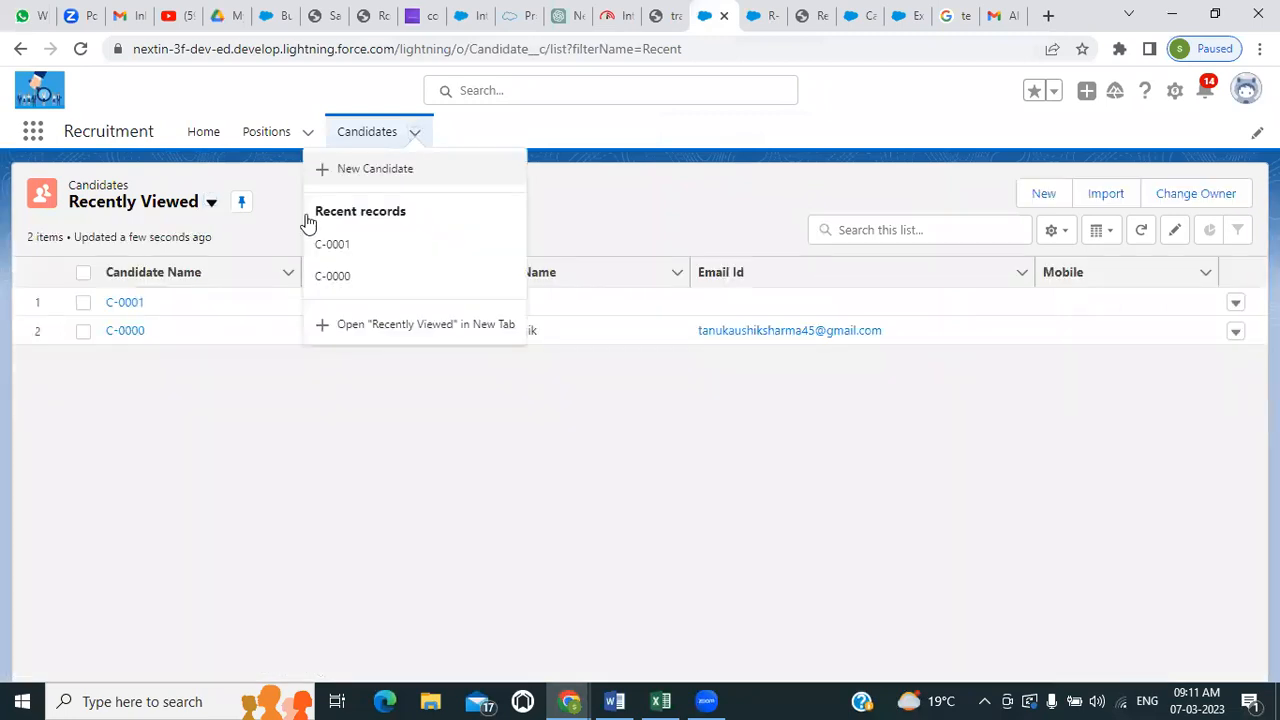
left_click(143, 417)
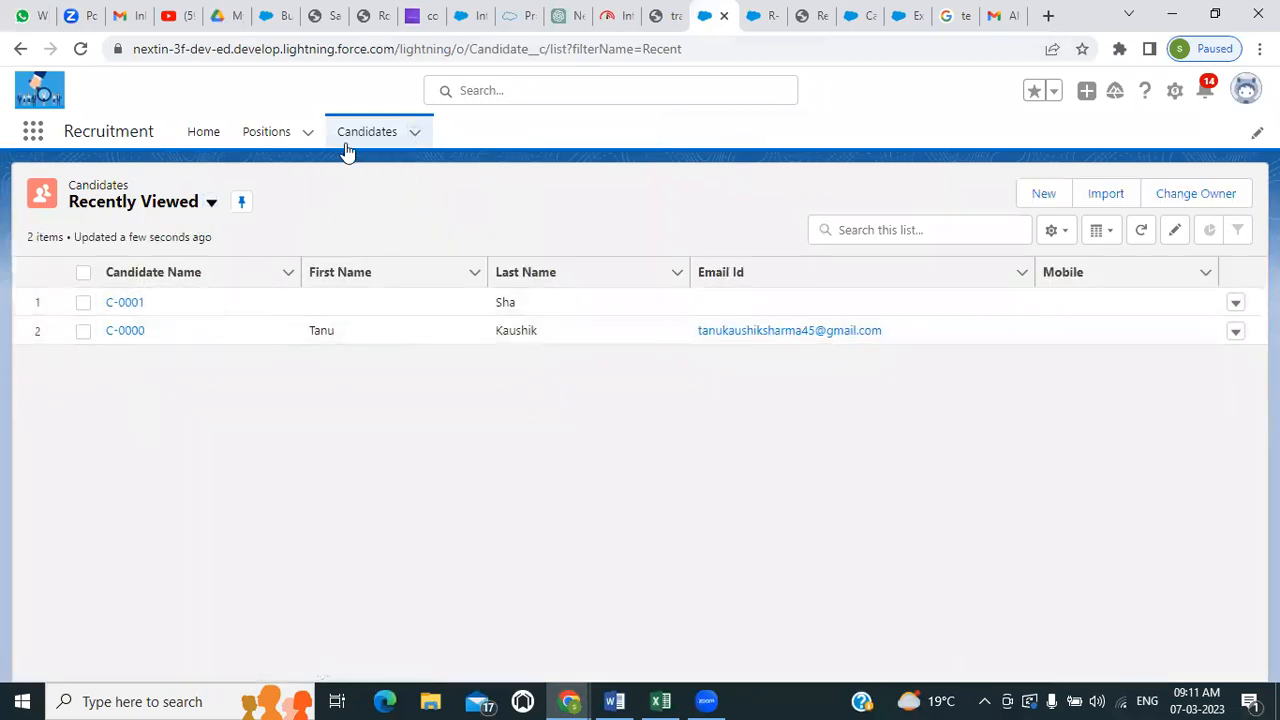
left_click(266, 135)
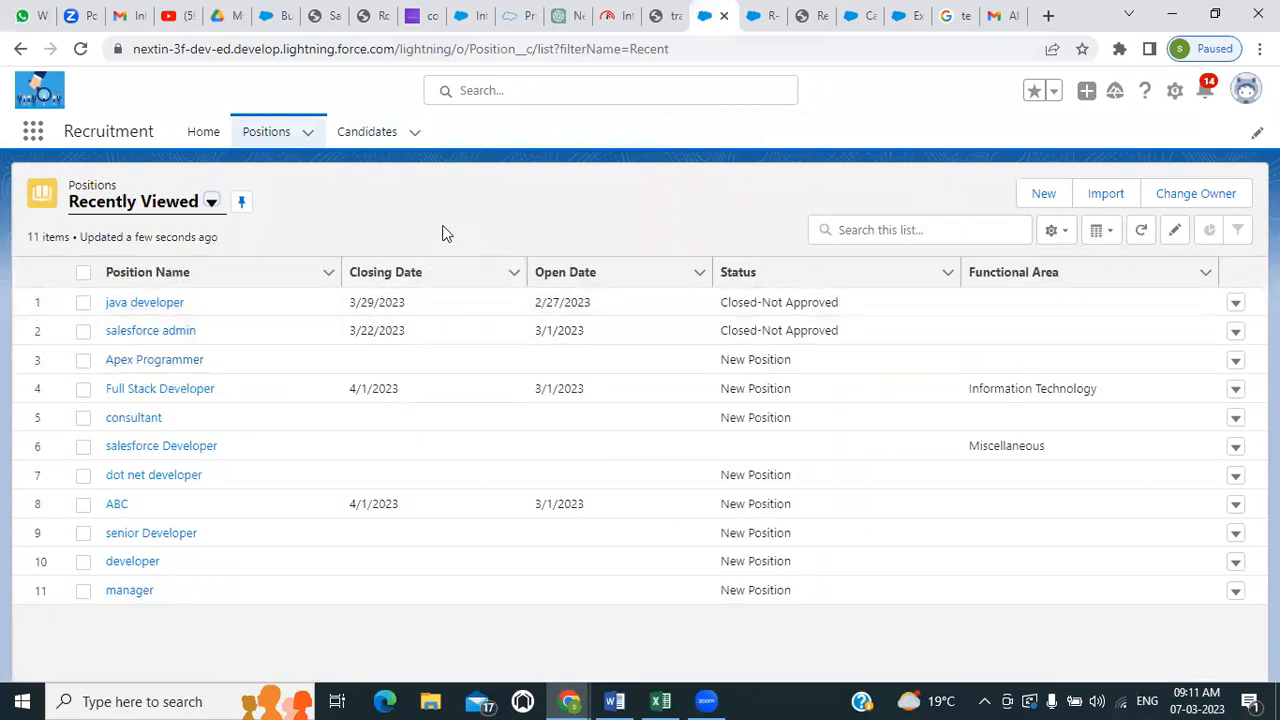
Start a new custom field of type Formula on the Review object in Setup
left_click(810, 12)
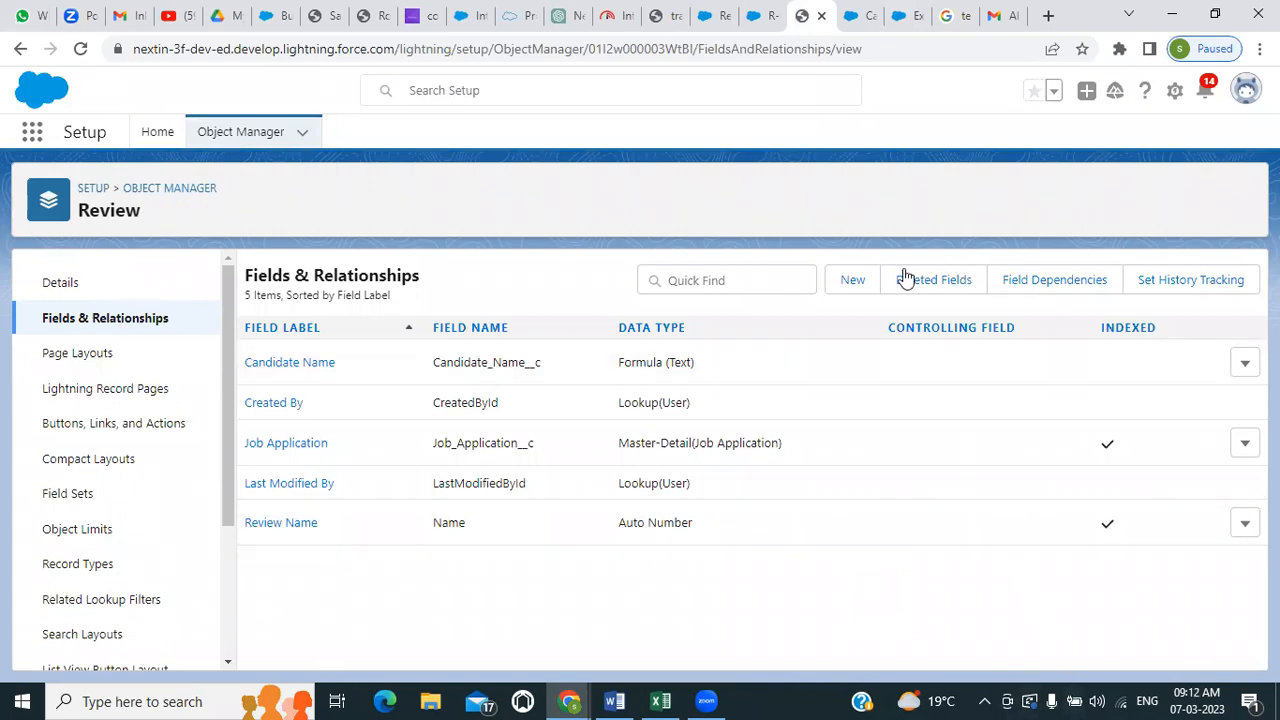
left_click(856, 283)
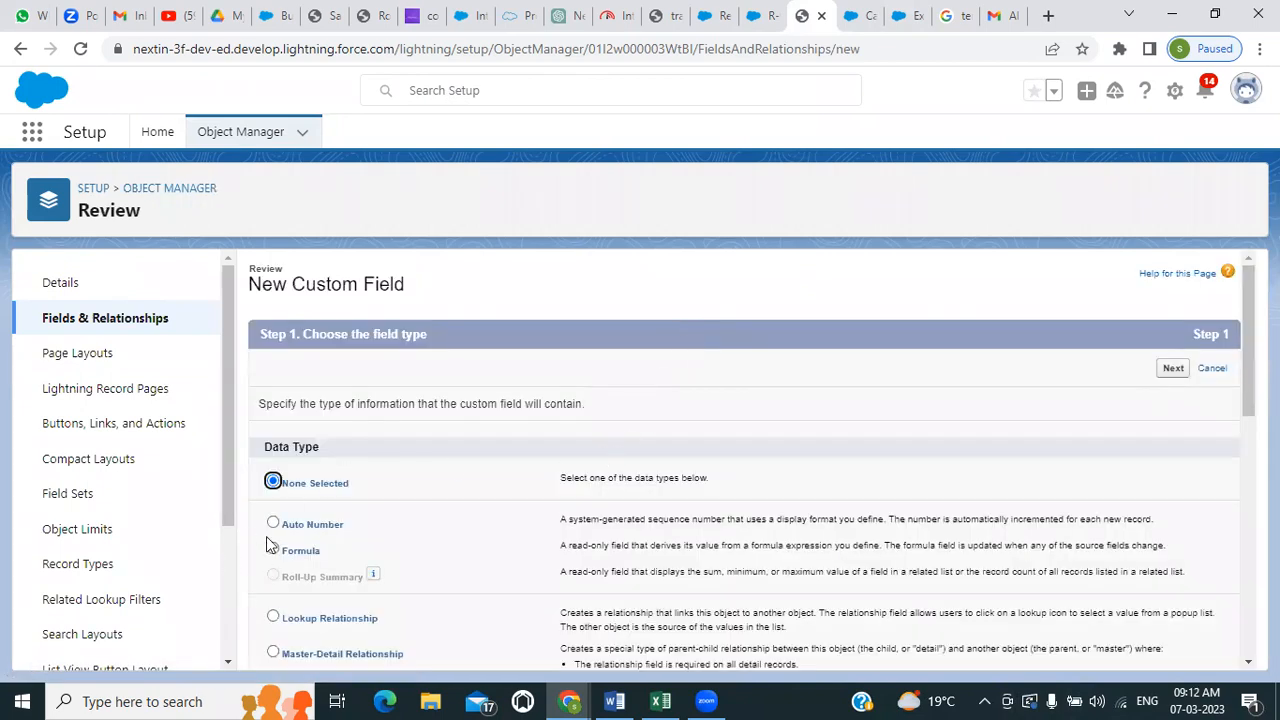
left_click(272, 550)
left_click(1171, 369)
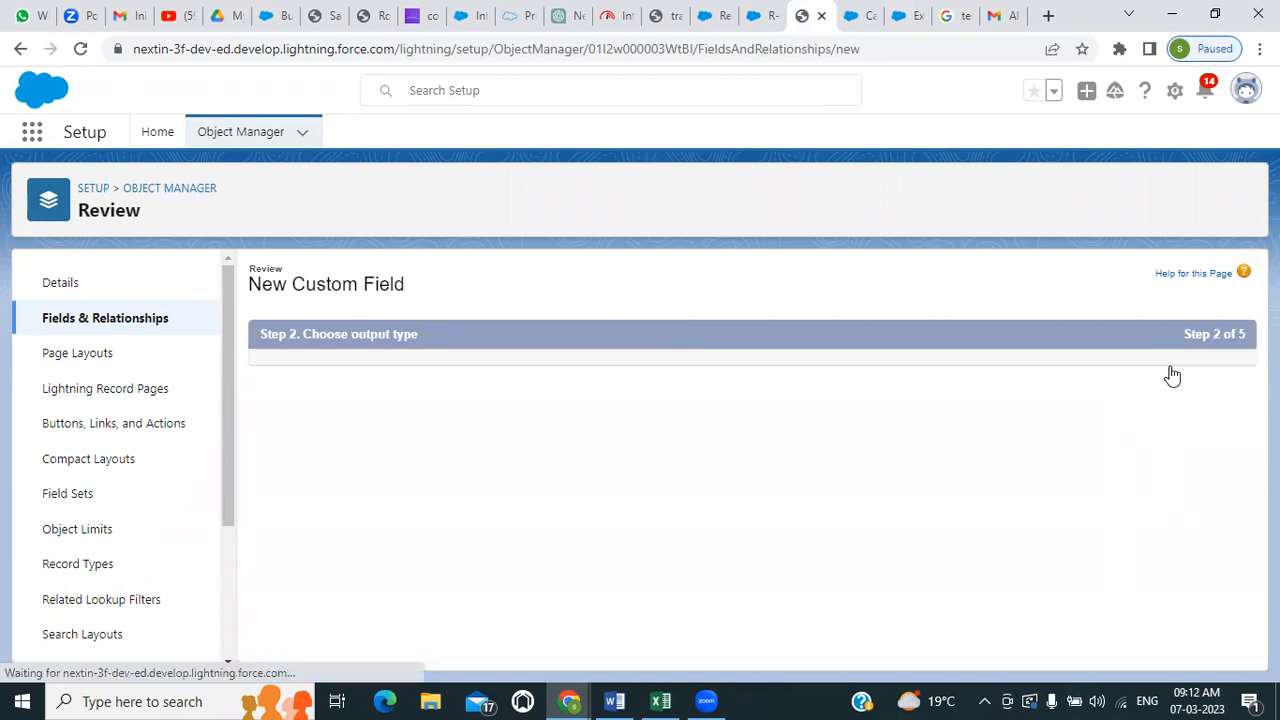
Label the formula field Position with field name Position, set its return type to Text, and continue to the formula entry
left_click(560, 405)
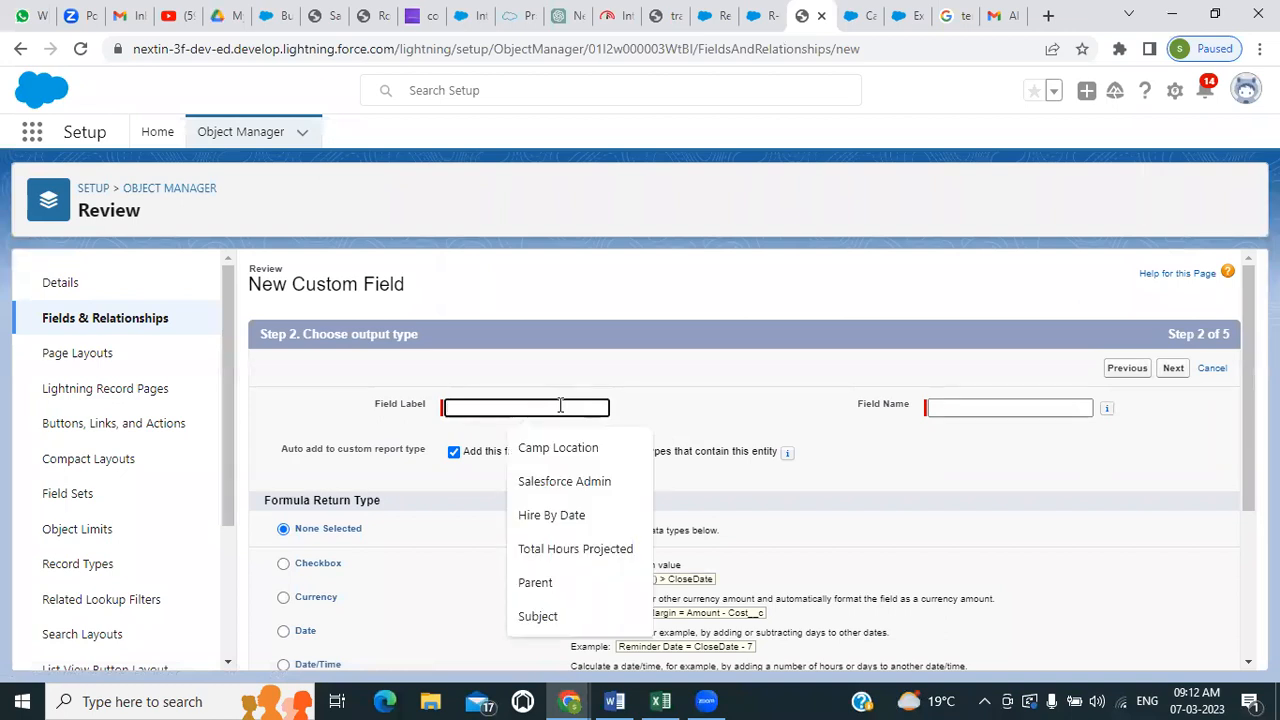
type("Positio")
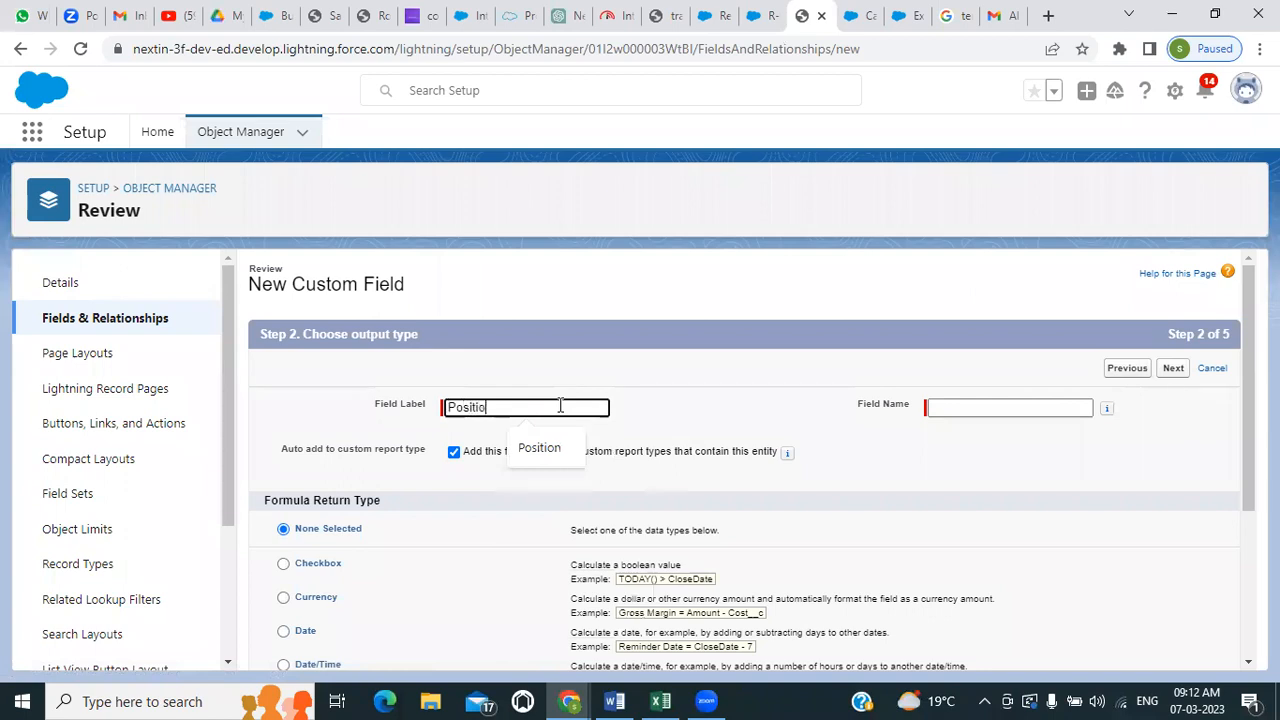
type("n")
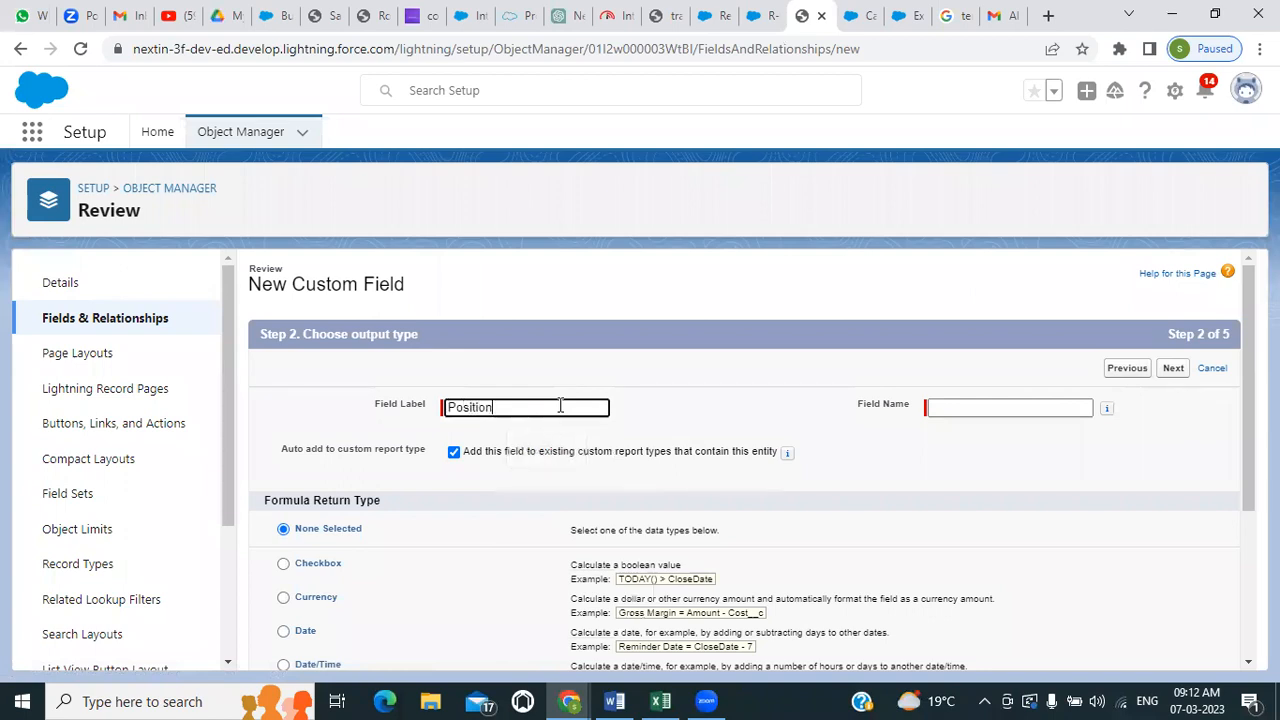
left_click(956, 405)
scroll(433, 452, "down", 1)
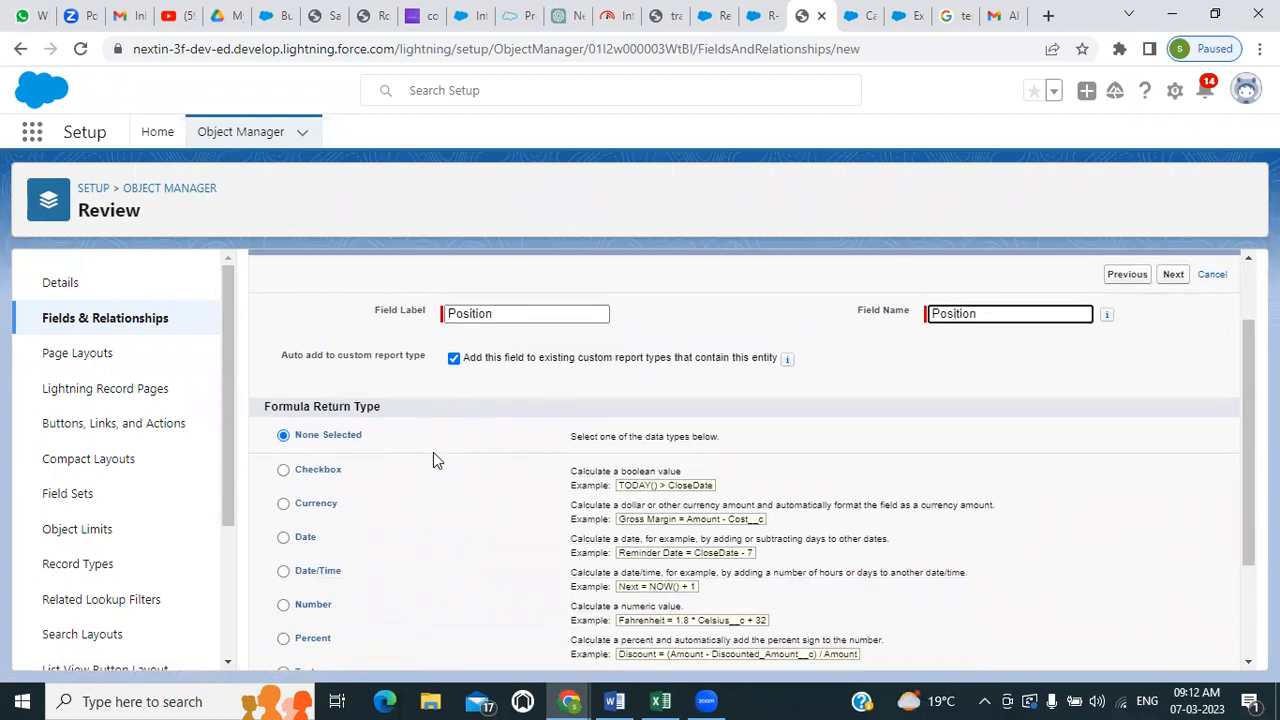
scroll(289, 548, "down", 1)
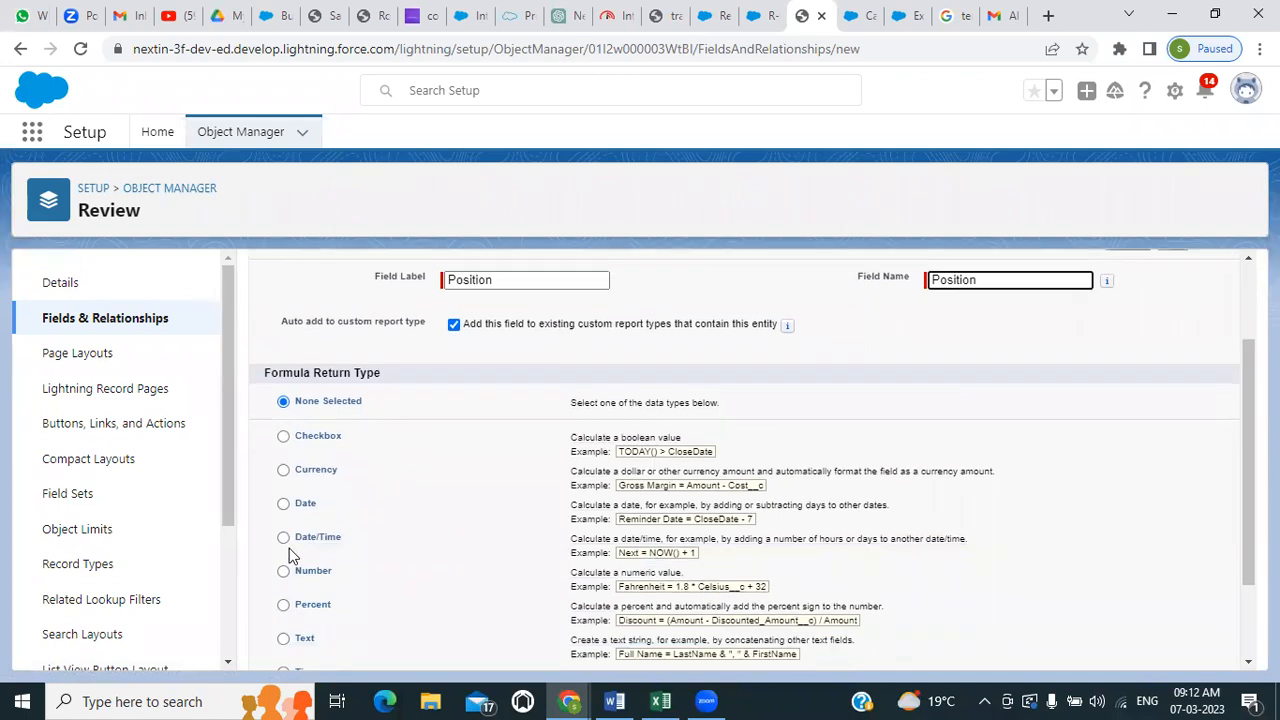
scroll(288, 550, "down", 1)
left_click(286, 522)
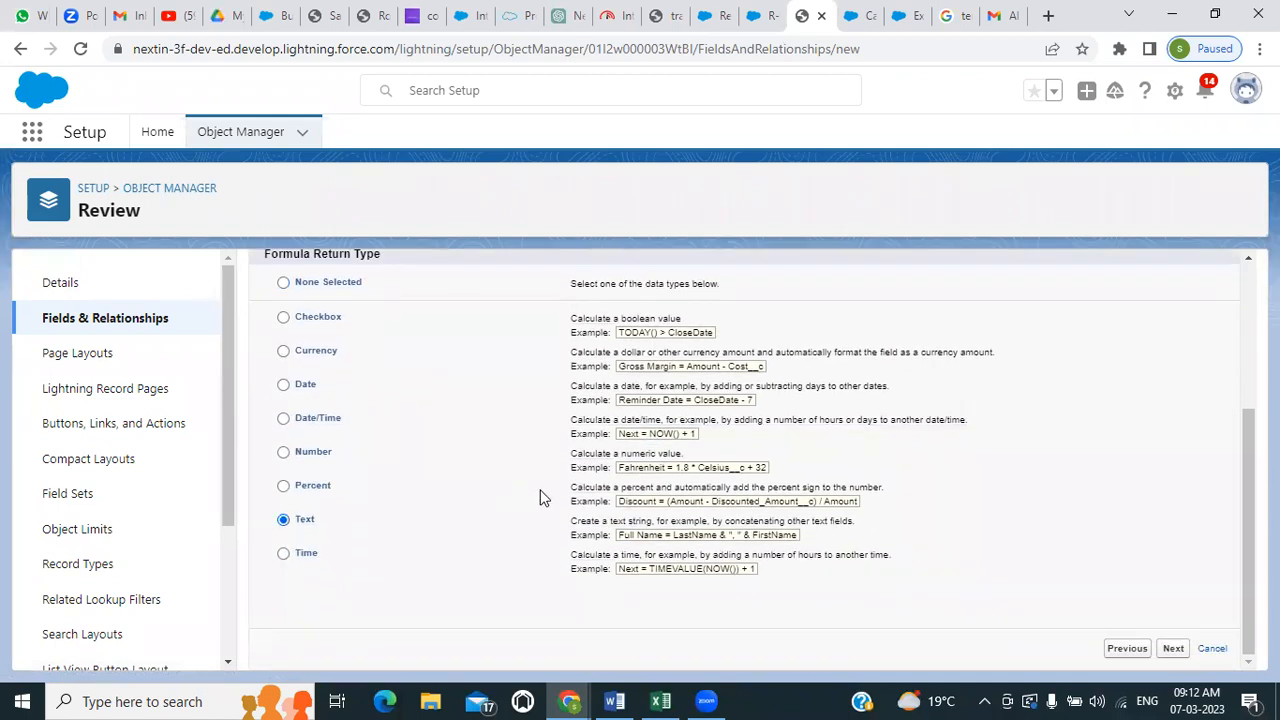
scroll(542, 495, "up", 3)
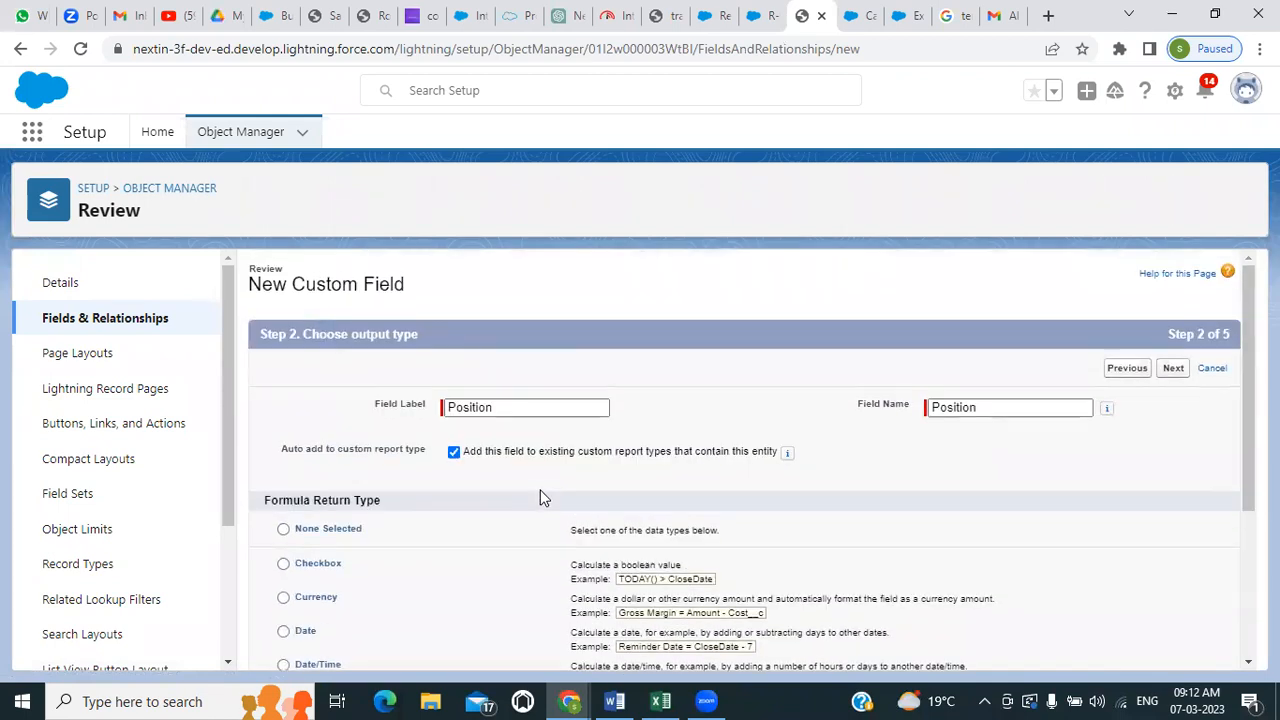
left_click(1174, 369)
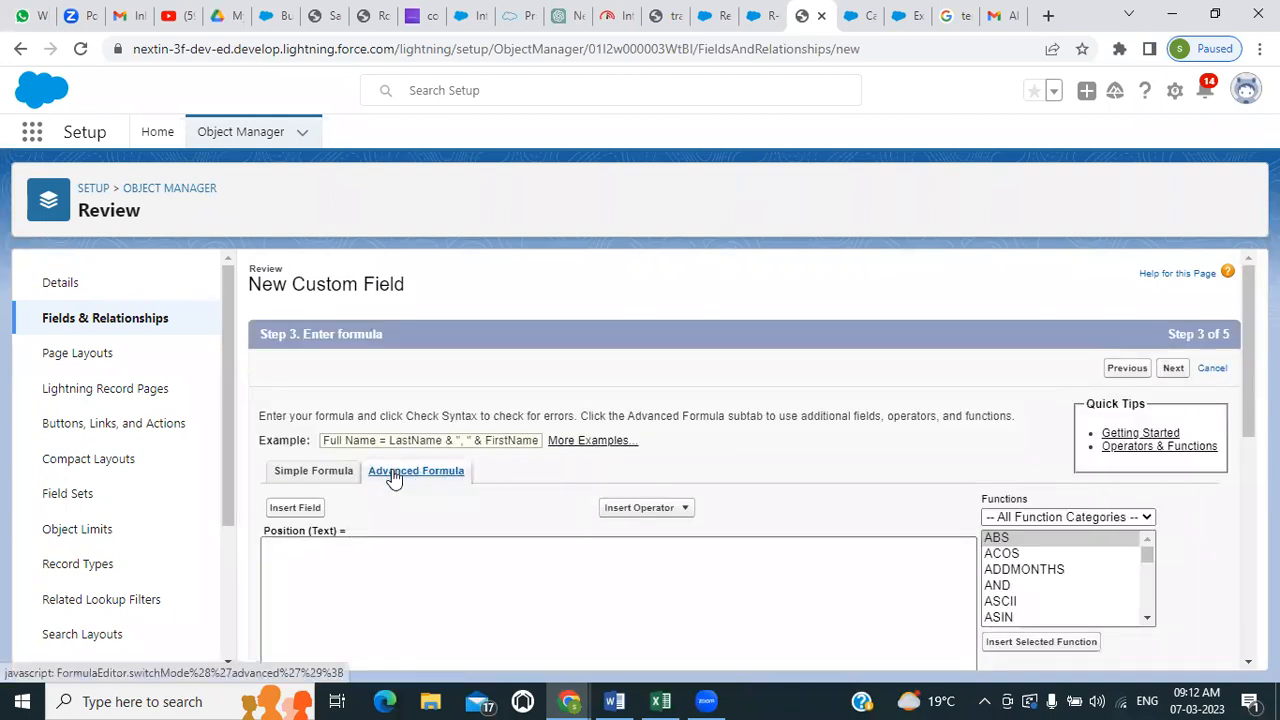
scroll(396, 475, "down", 2)
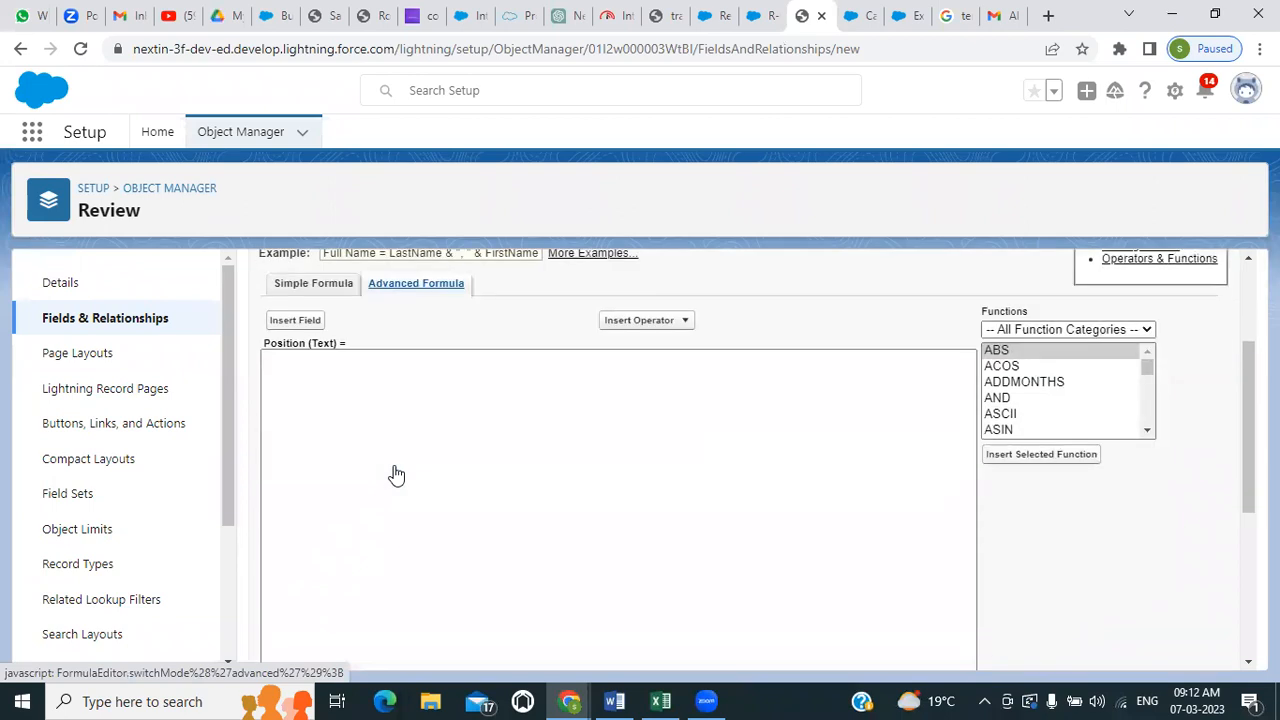
left_click(306, 325)
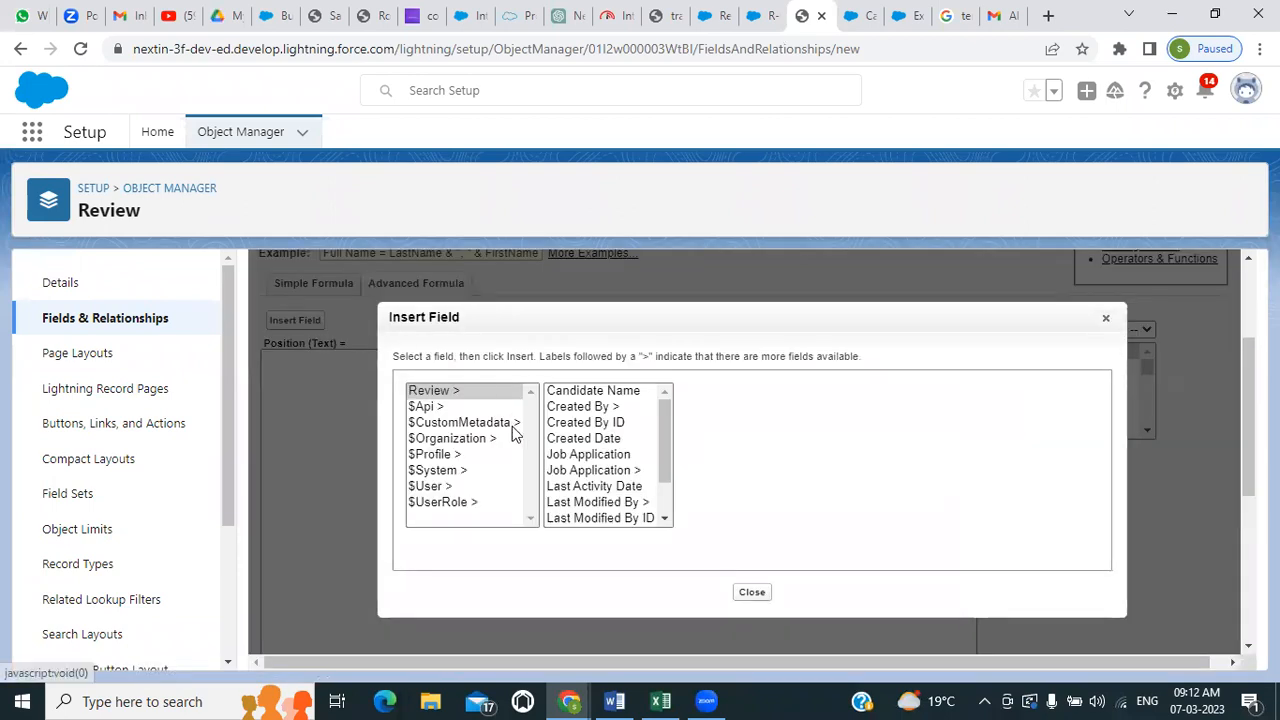
scroll(567, 437, "down", 4)
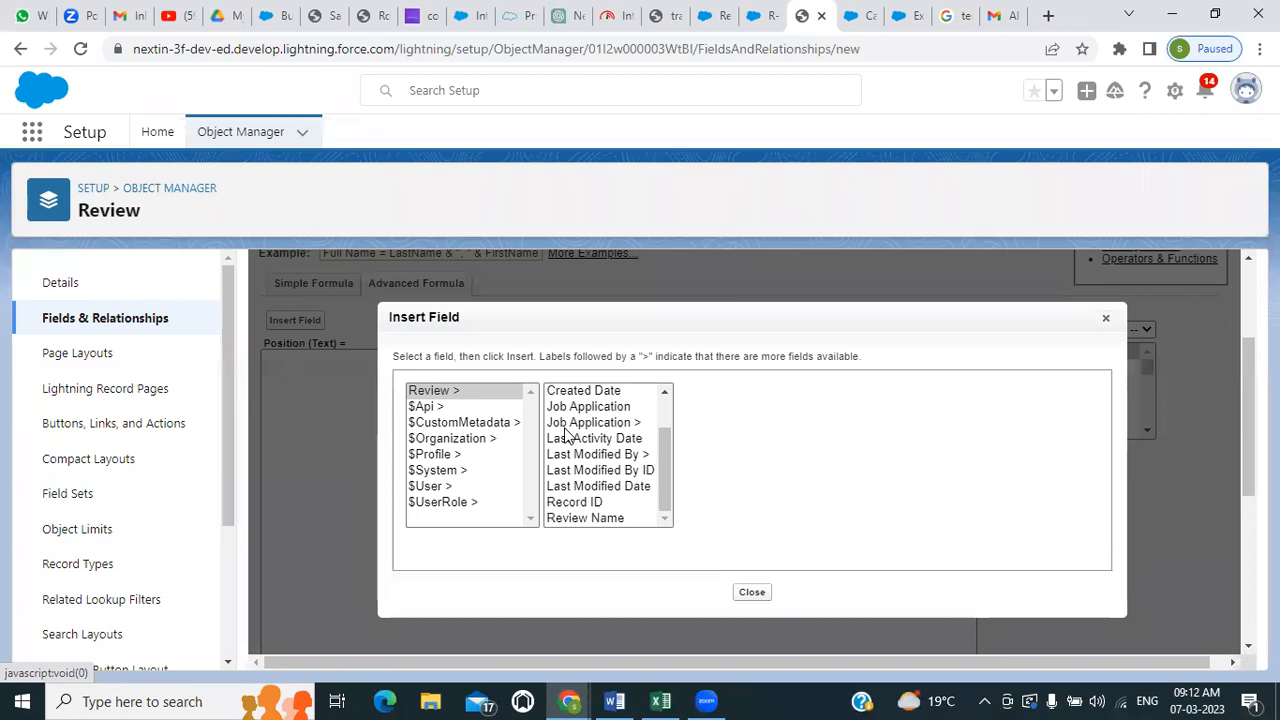
scroll(567, 437, "up", 3)
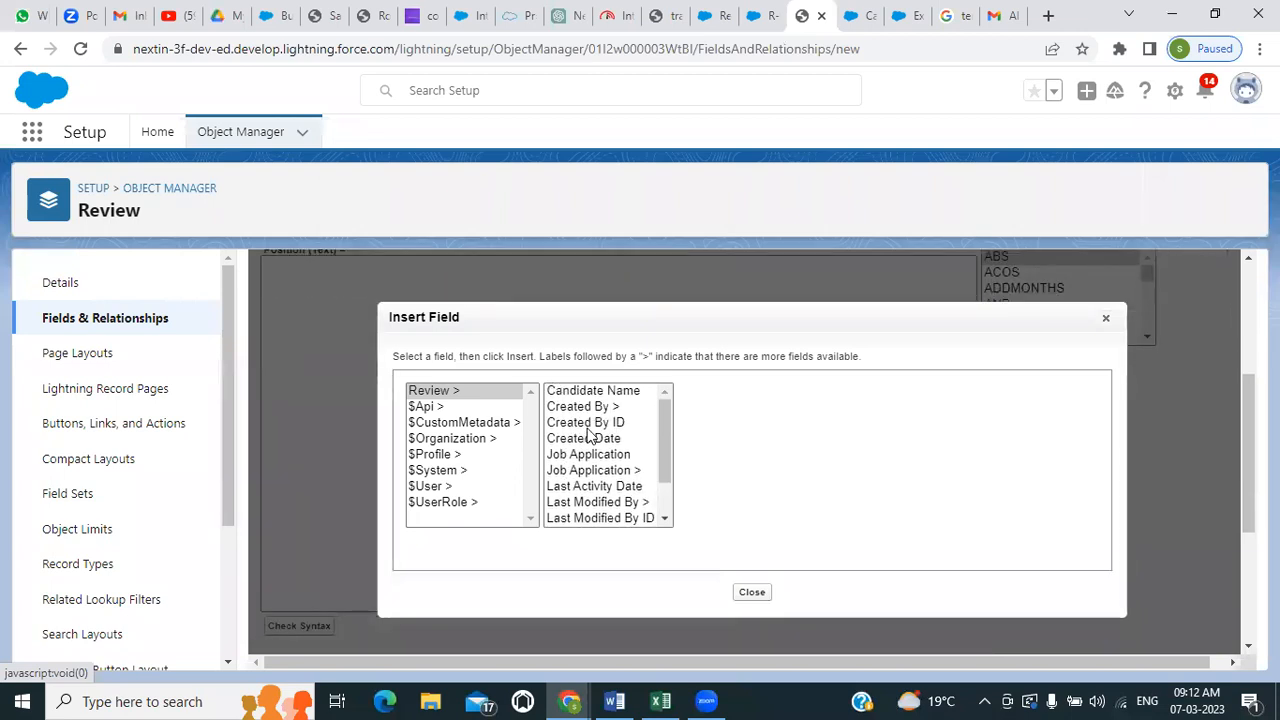
scroll(590, 437, "down", 3)
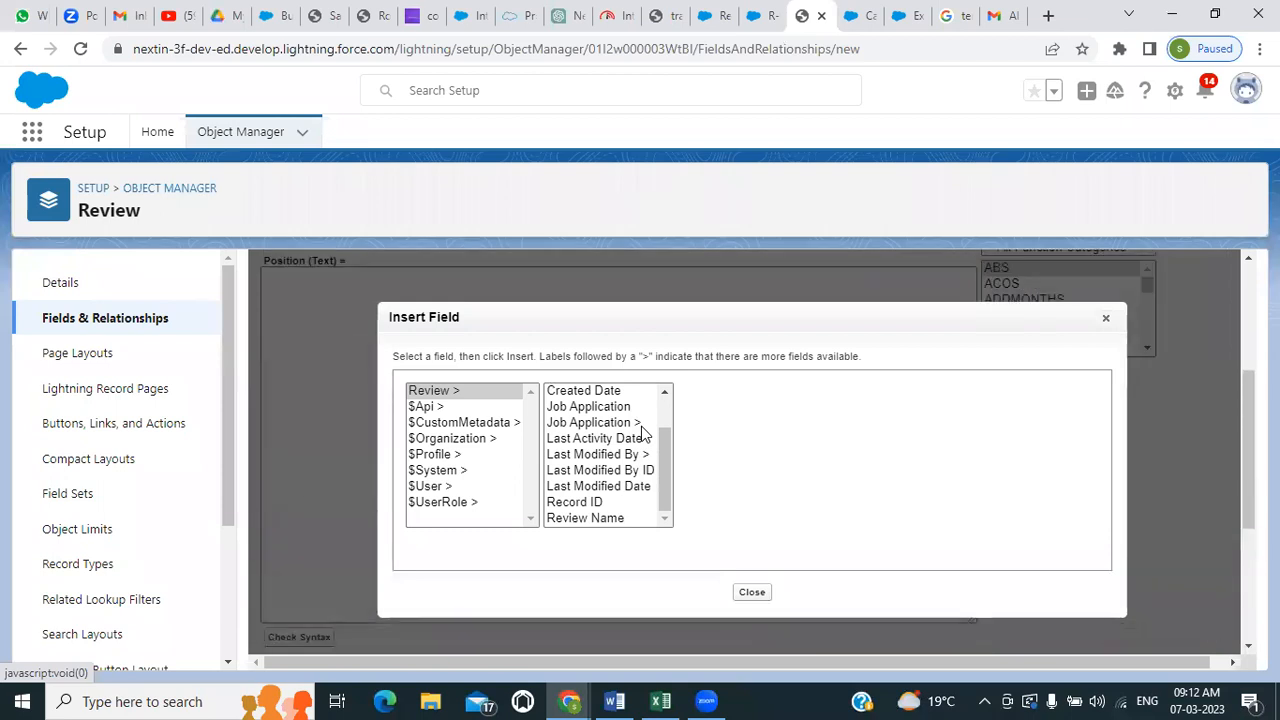
left_click_drag(667, 448, 667, 401)
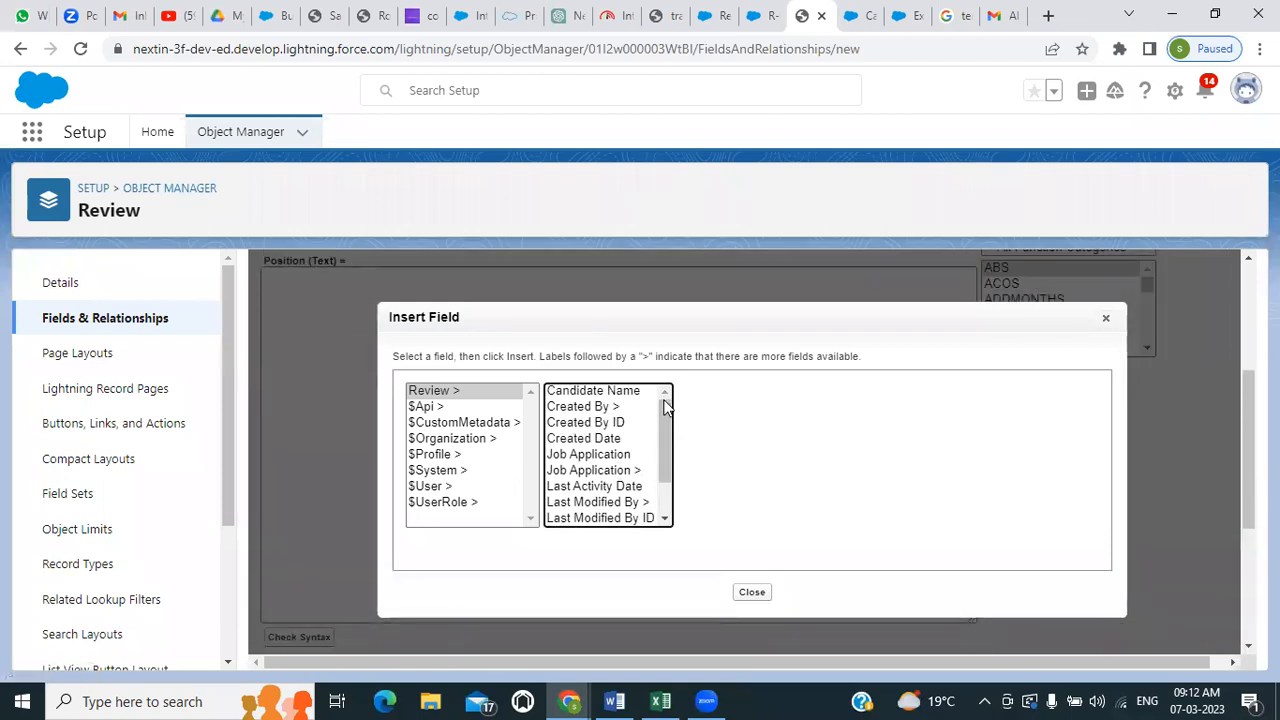
left_click_drag(664, 434, 667, 476)
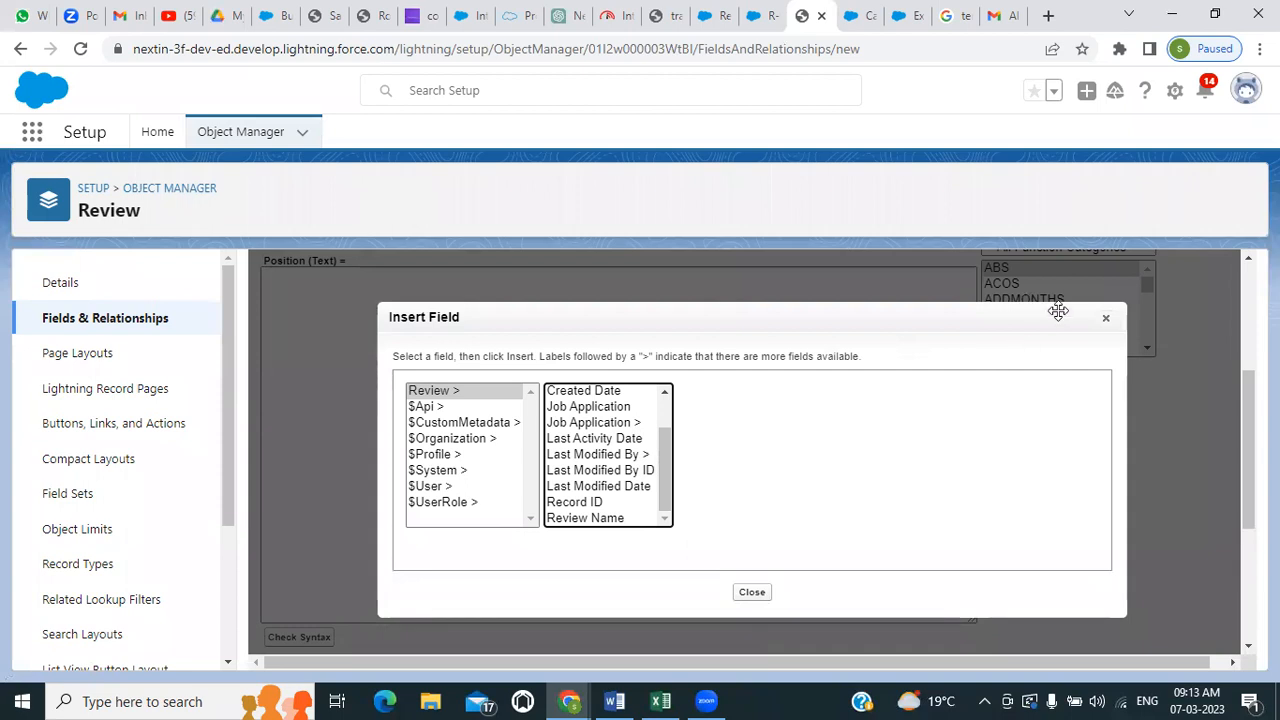
left_click(1106, 318)
scroll(560, 415, "up", 3)
scroll(415, 472, "down", 1)
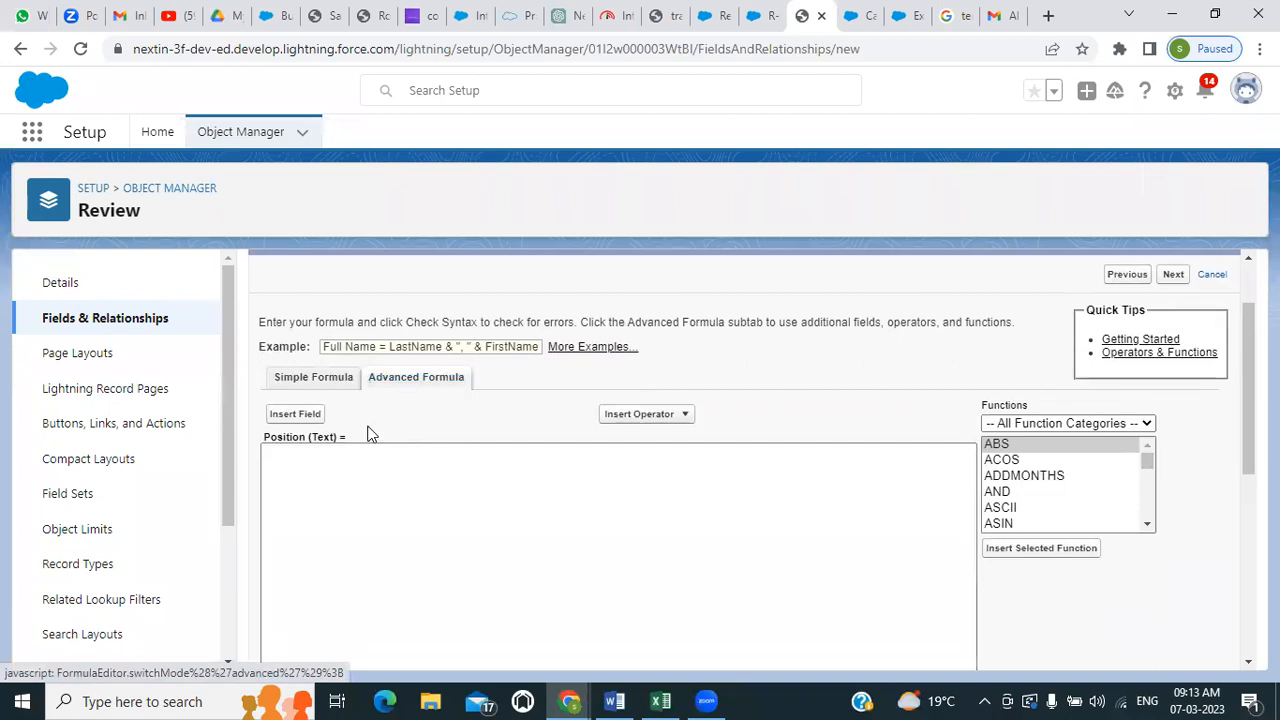
Begin inserting a field into the Position formula, following the Review object's Job Application relationship
left_click(292, 414)
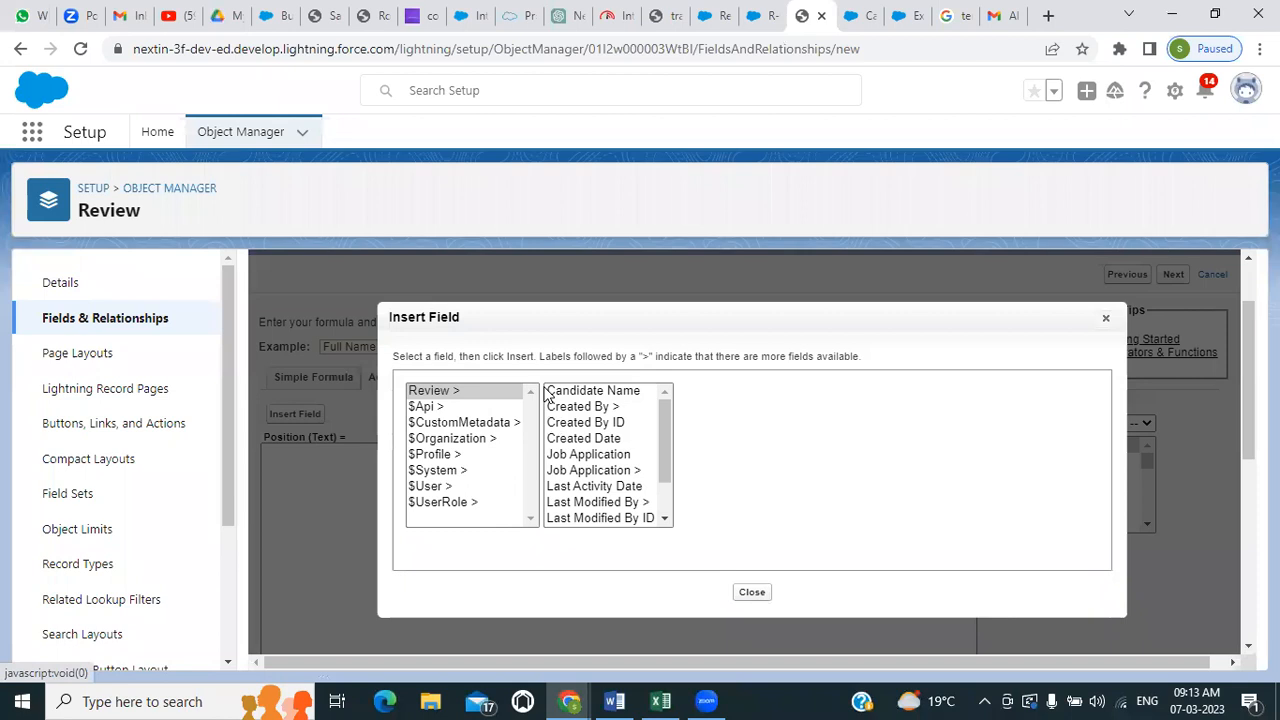
left_click(498, 392)
scroll(594, 393, "down", 2)
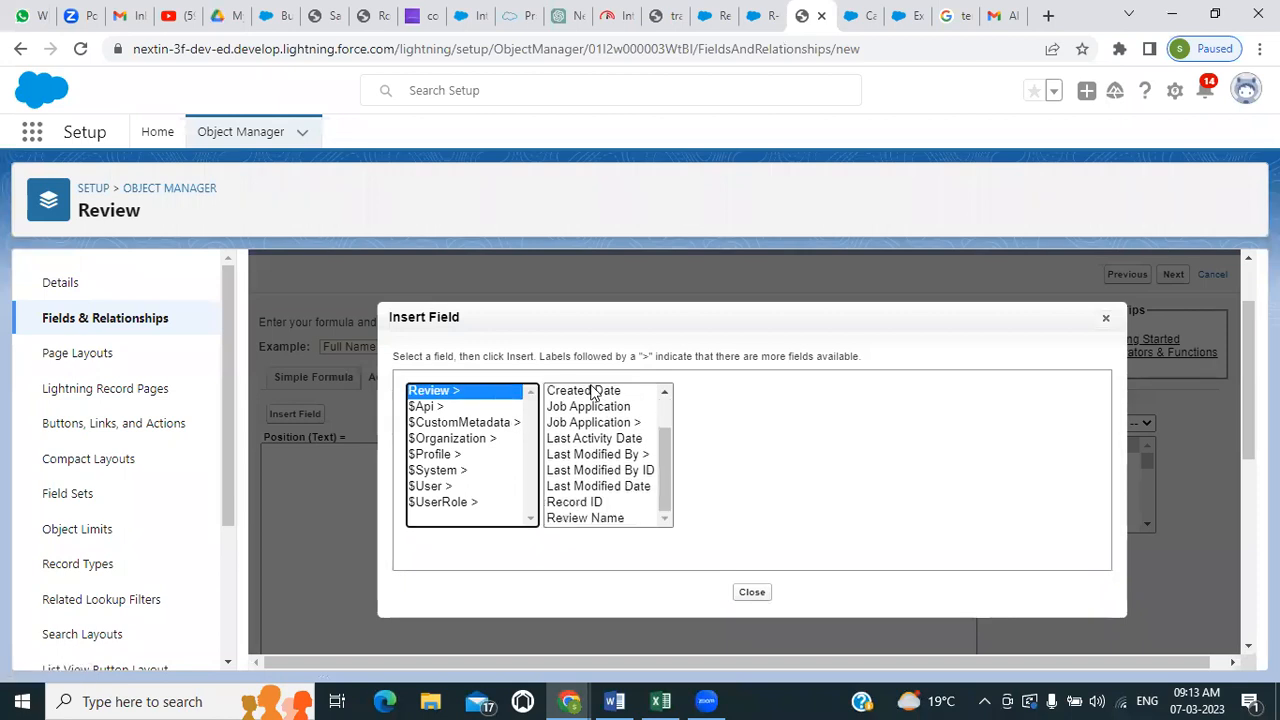
scroll(596, 400, "up", 2)
scroll(601, 420, "down", 1)
scroll(601, 420, "down", 2)
scroll(601, 420, "up", 2)
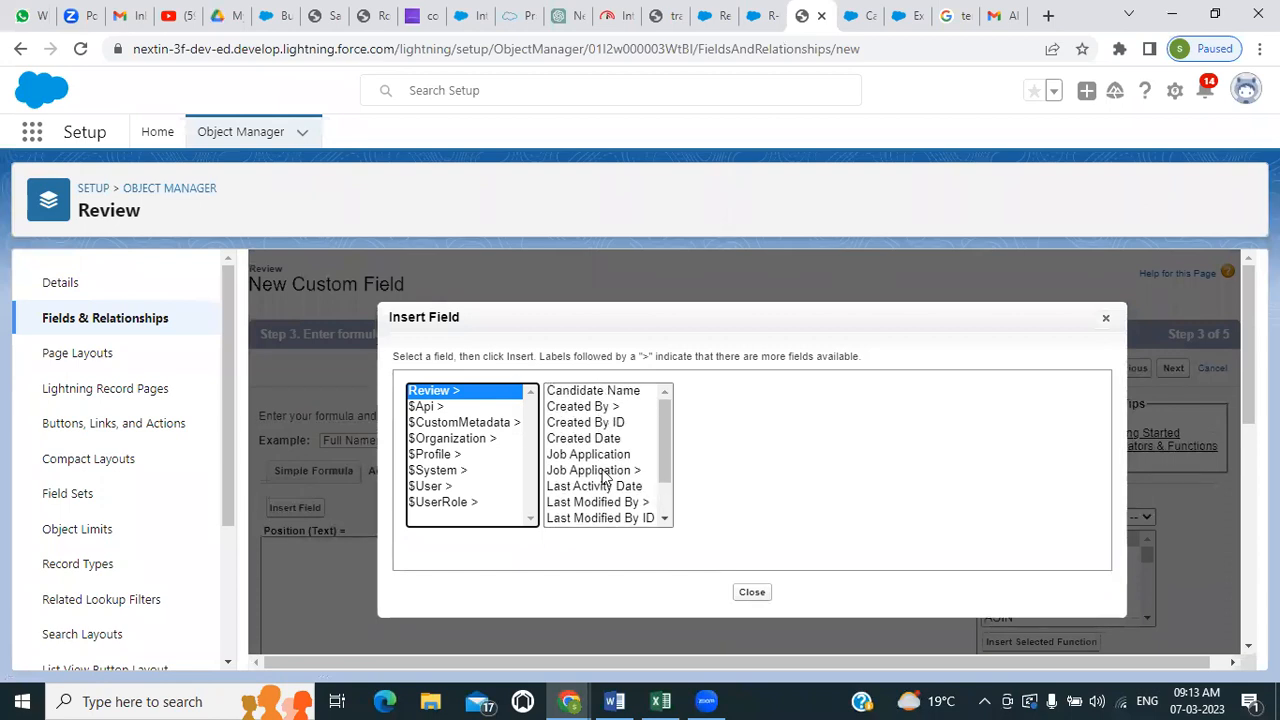
scroll(603, 478, "down", 2)
scroll(603, 478, "up", 1)
scroll(603, 478, "down", 1)
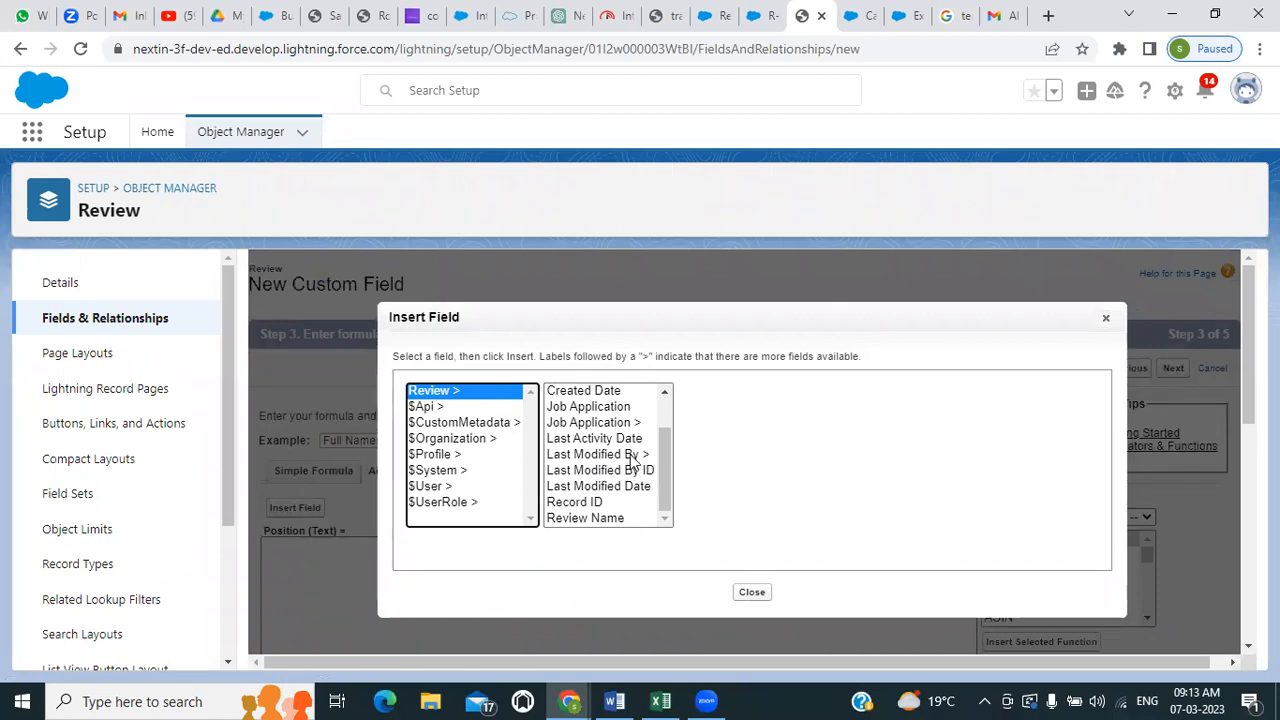
left_click(597, 424)
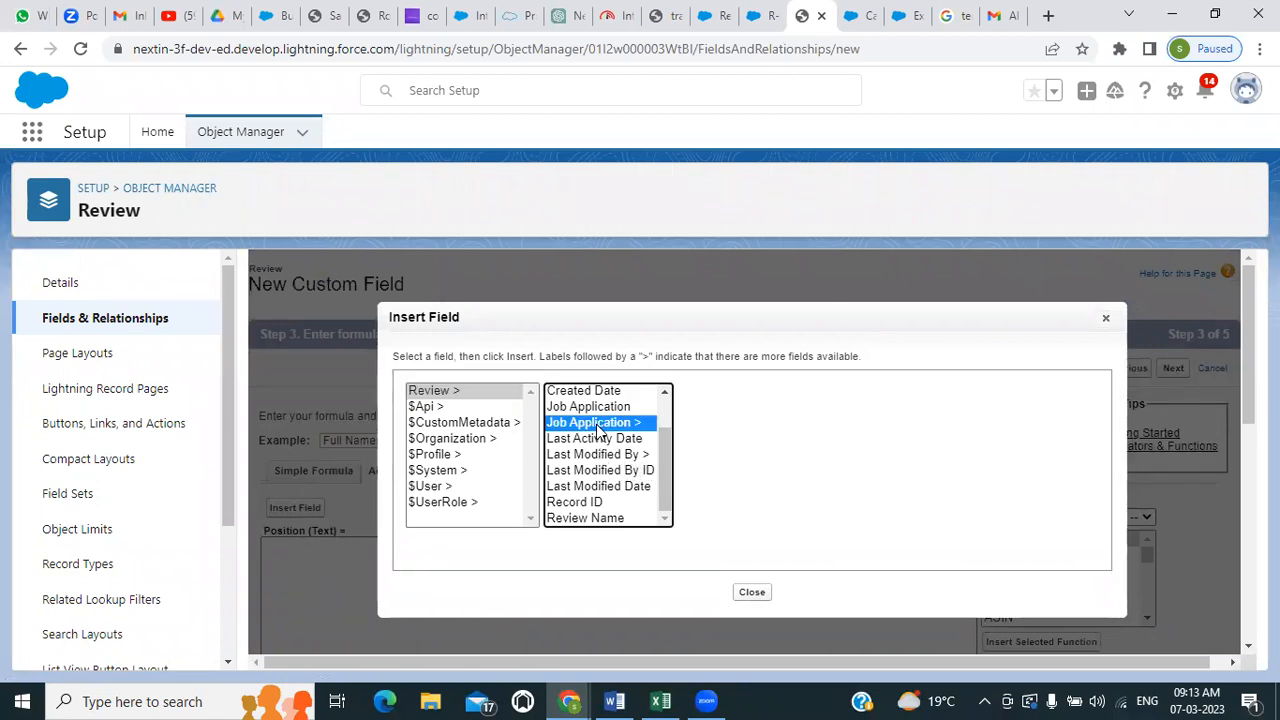
Insert the Position Name field into the Position formula by following the Job Application's Position relationship
scroll(748, 442, "down", 3)
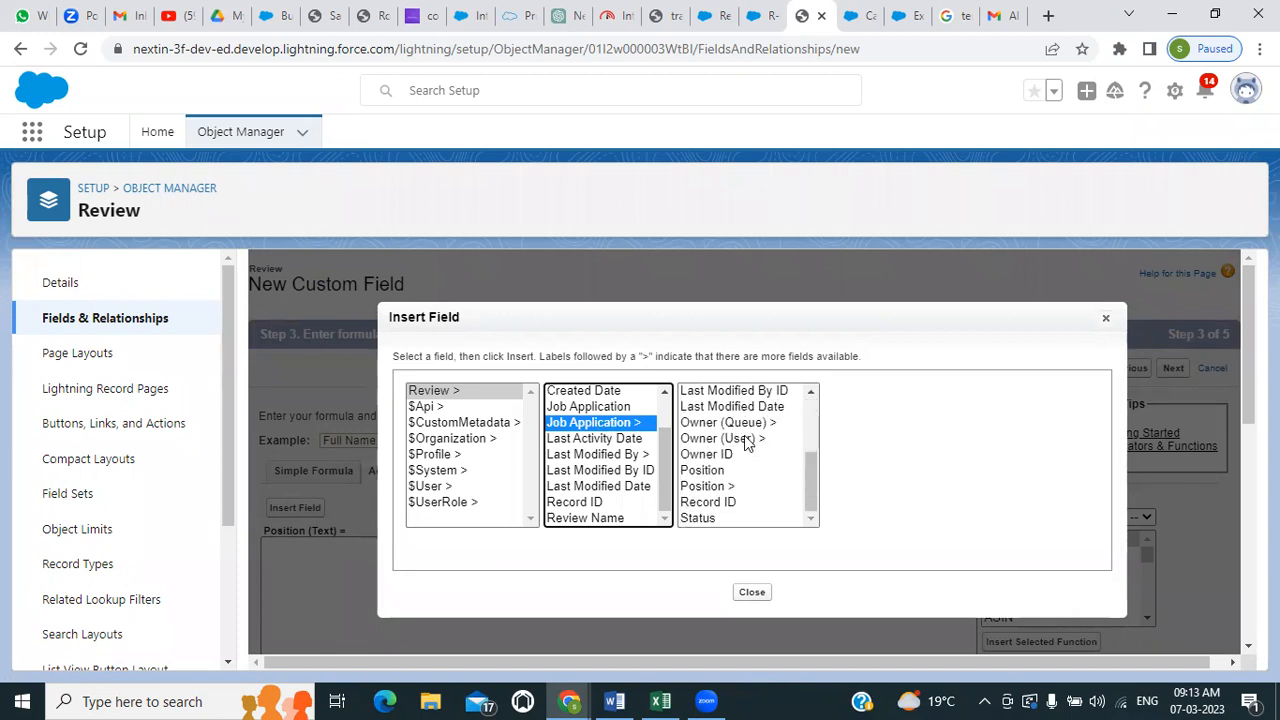
left_click(700, 487)
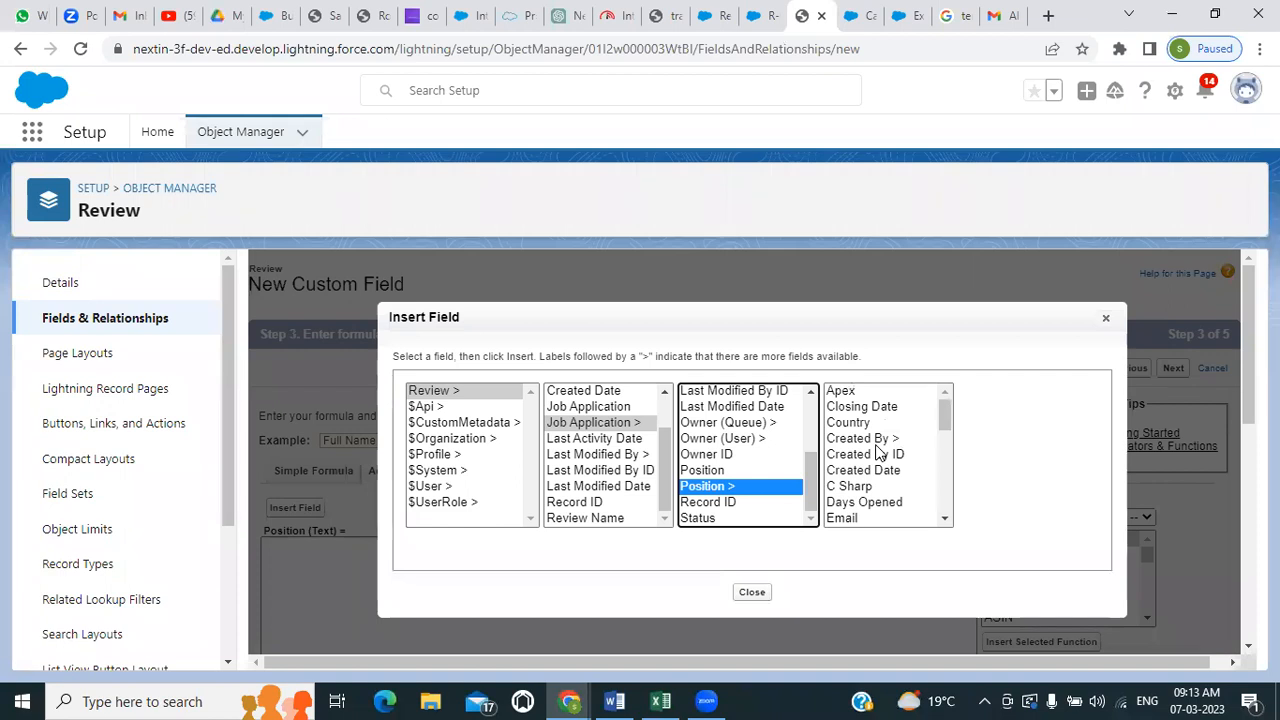
scroll(876, 452, "down", 3)
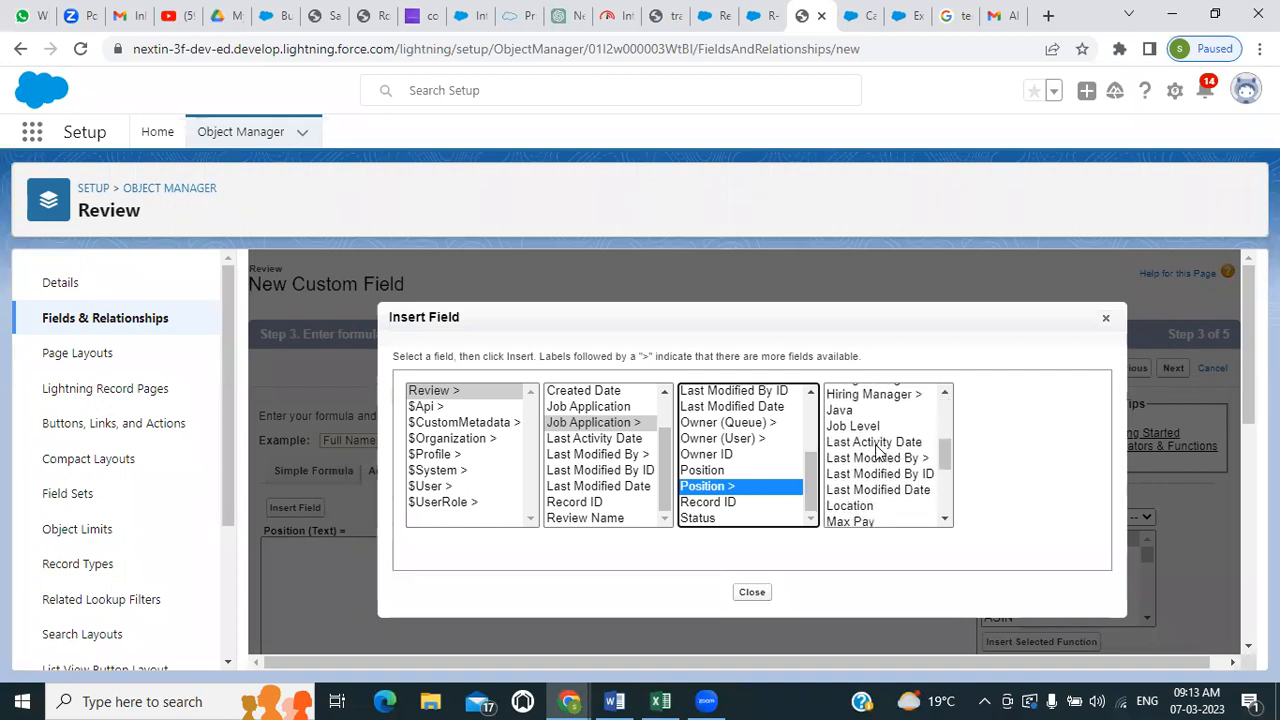
scroll(876, 452, "down", 4)
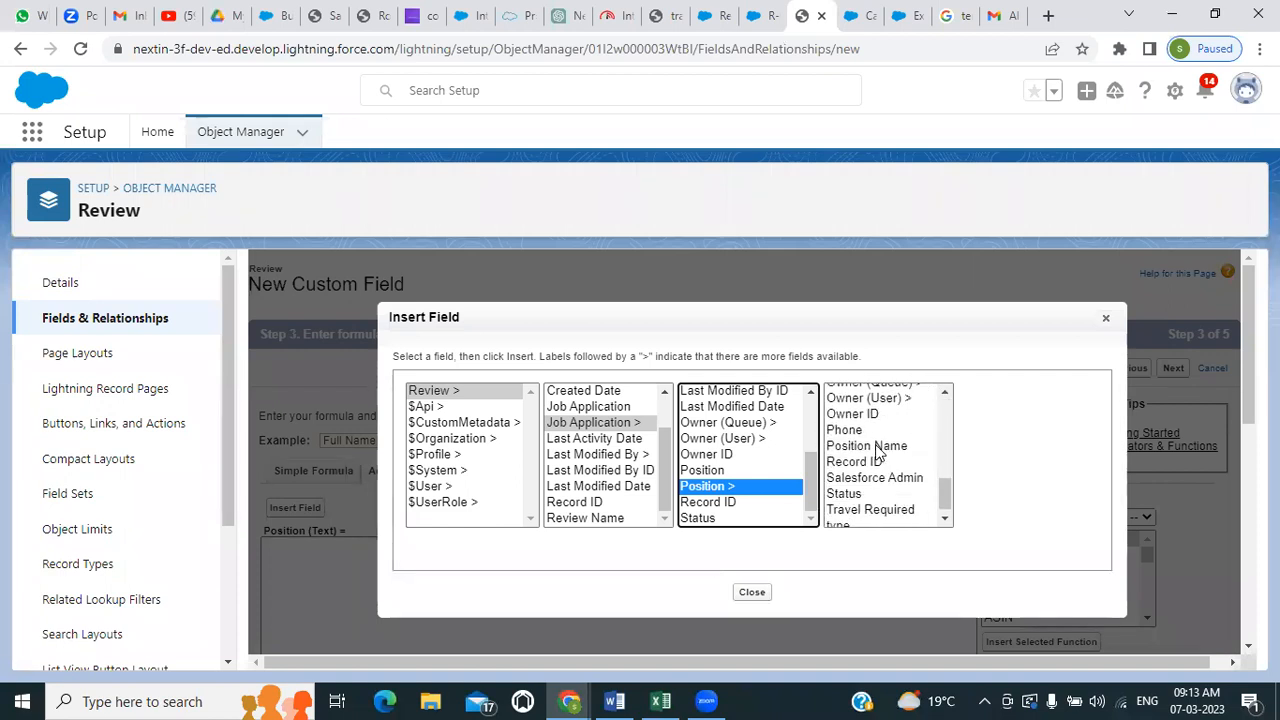
scroll(876, 452, "up", 5)
scroll(878, 462, "up", 2)
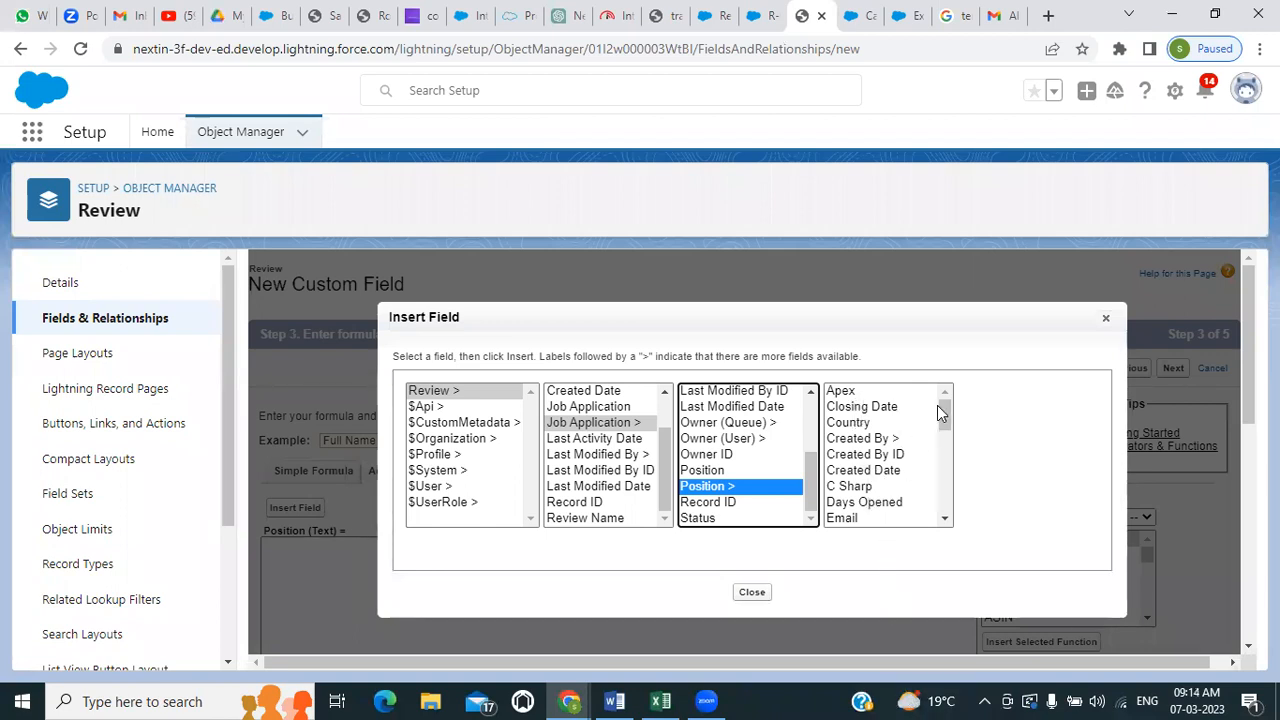
scroll(908, 447, "down", 2)
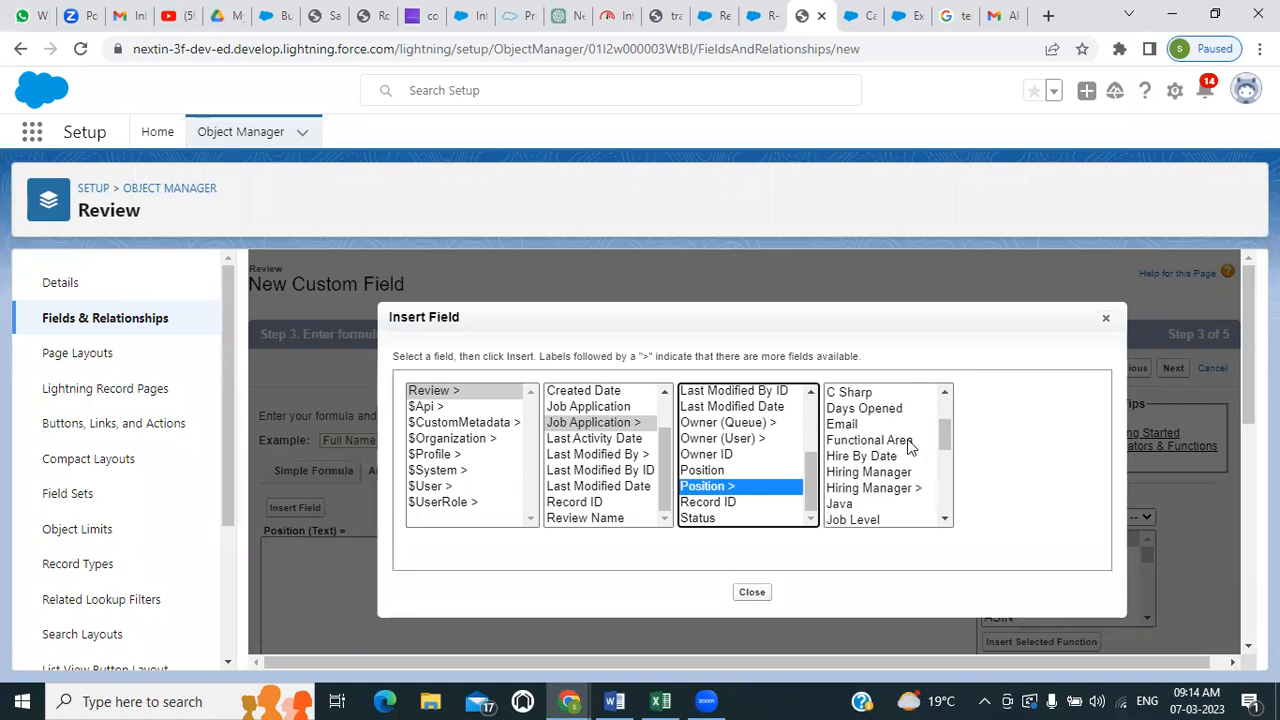
scroll(908, 447, "down", 2)
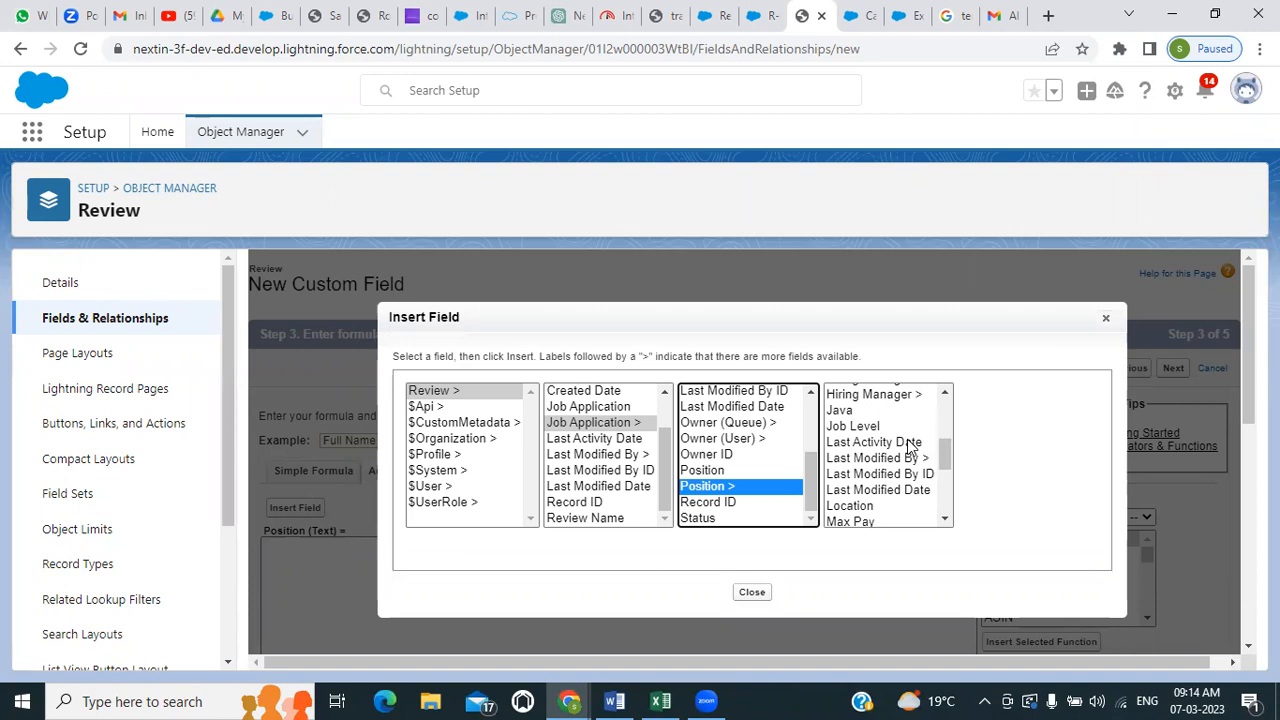
scroll(908, 447, "down", 2)
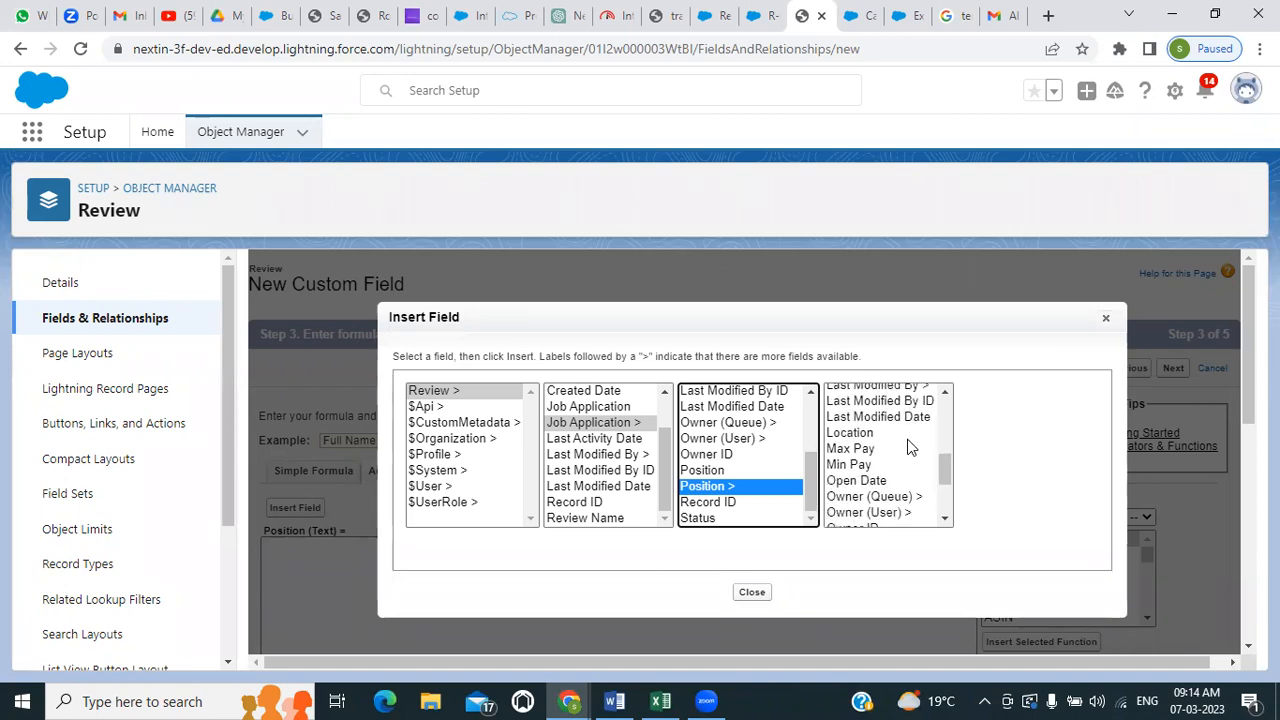
scroll(908, 447, "down", 2)
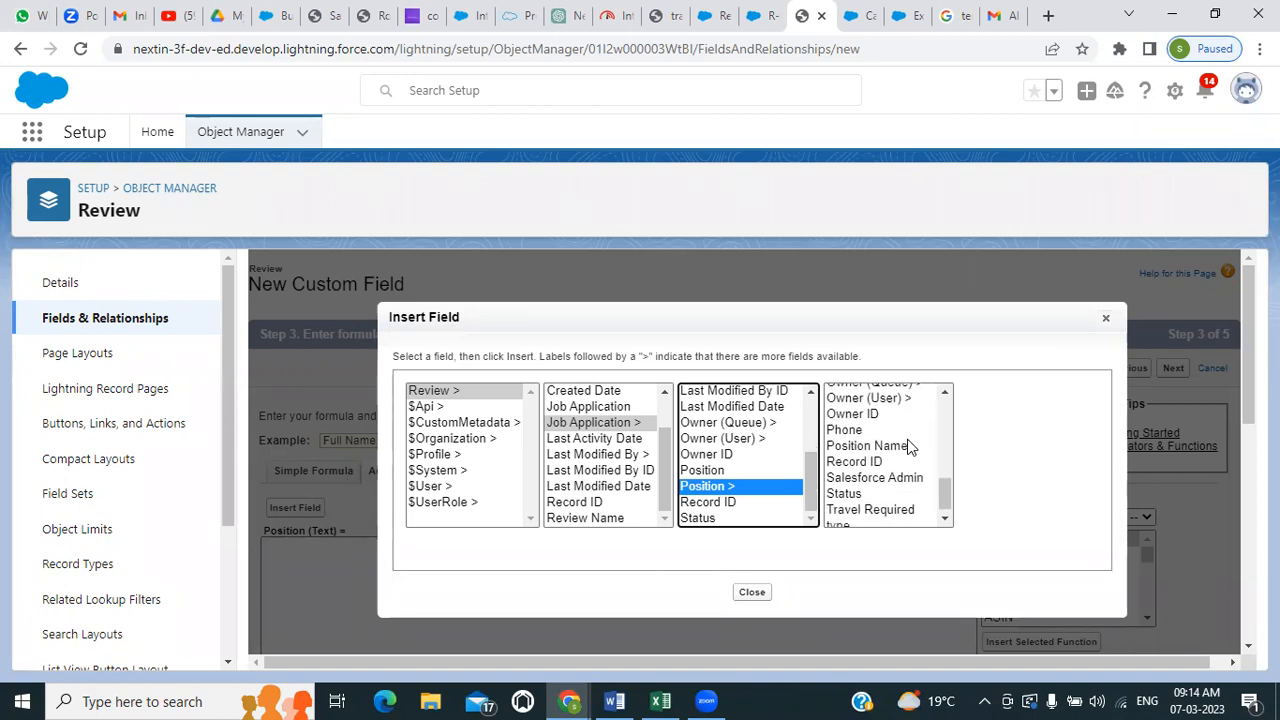
scroll(908, 447, "down", 1)
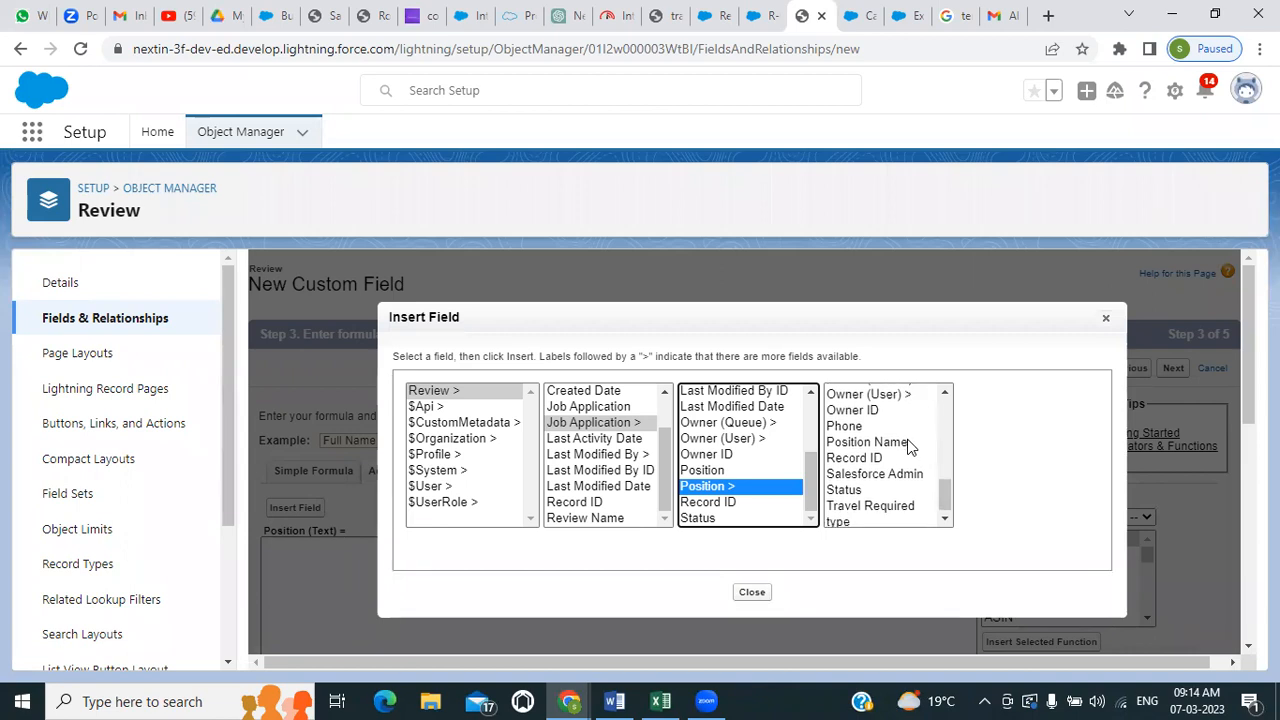
scroll(908, 447, "up", 7)
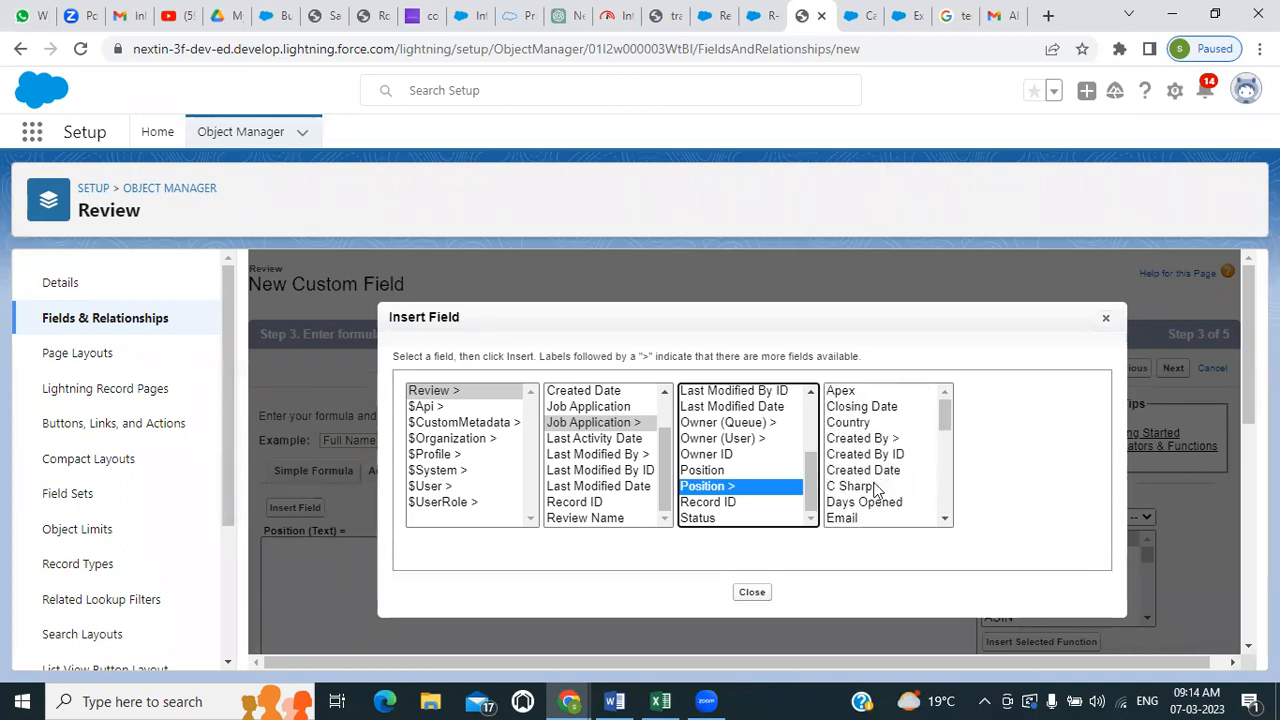
scroll(874, 490, "down", 2)
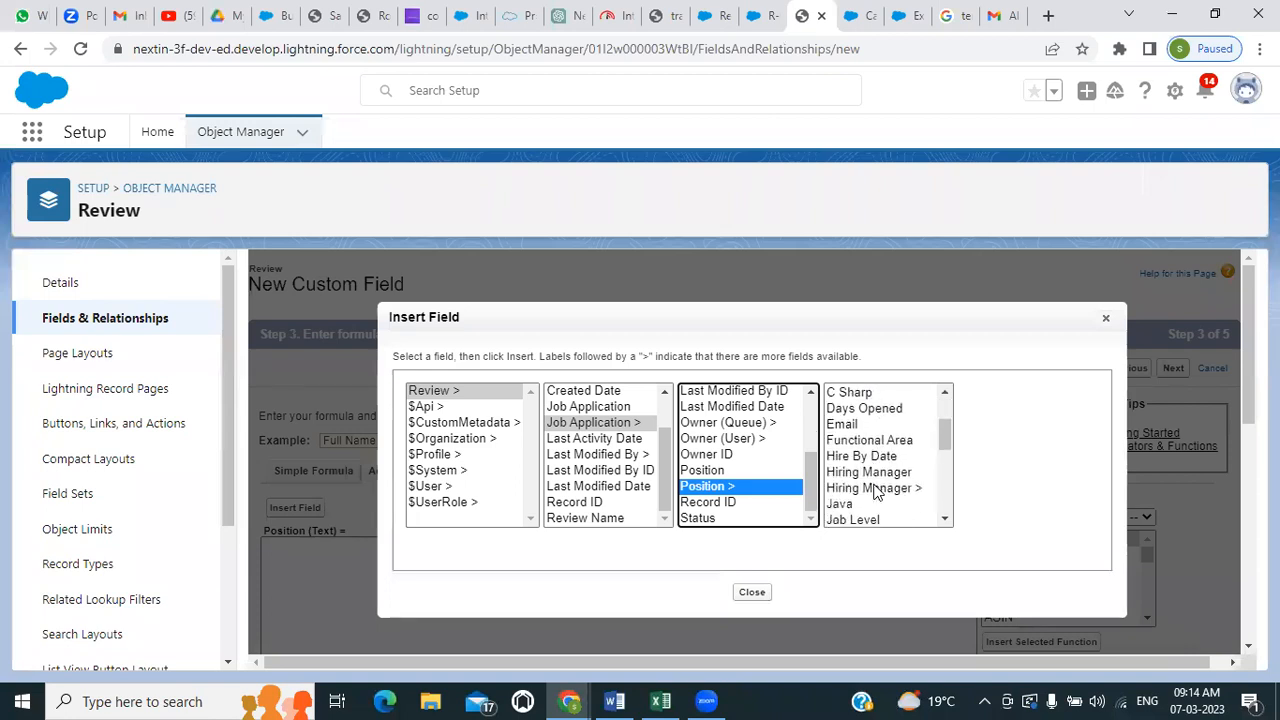
scroll(874, 490, "up", 2)
scroll(874, 490, "down", 5)
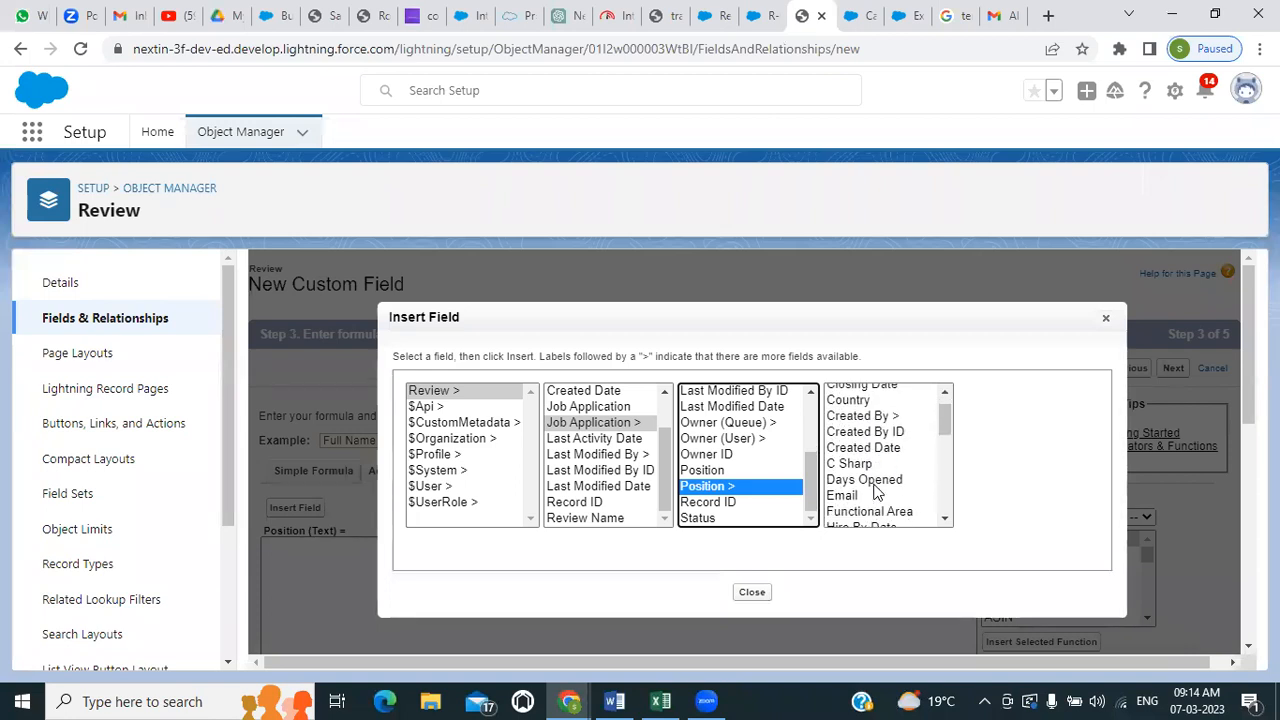
scroll(874, 490, "down", 2)
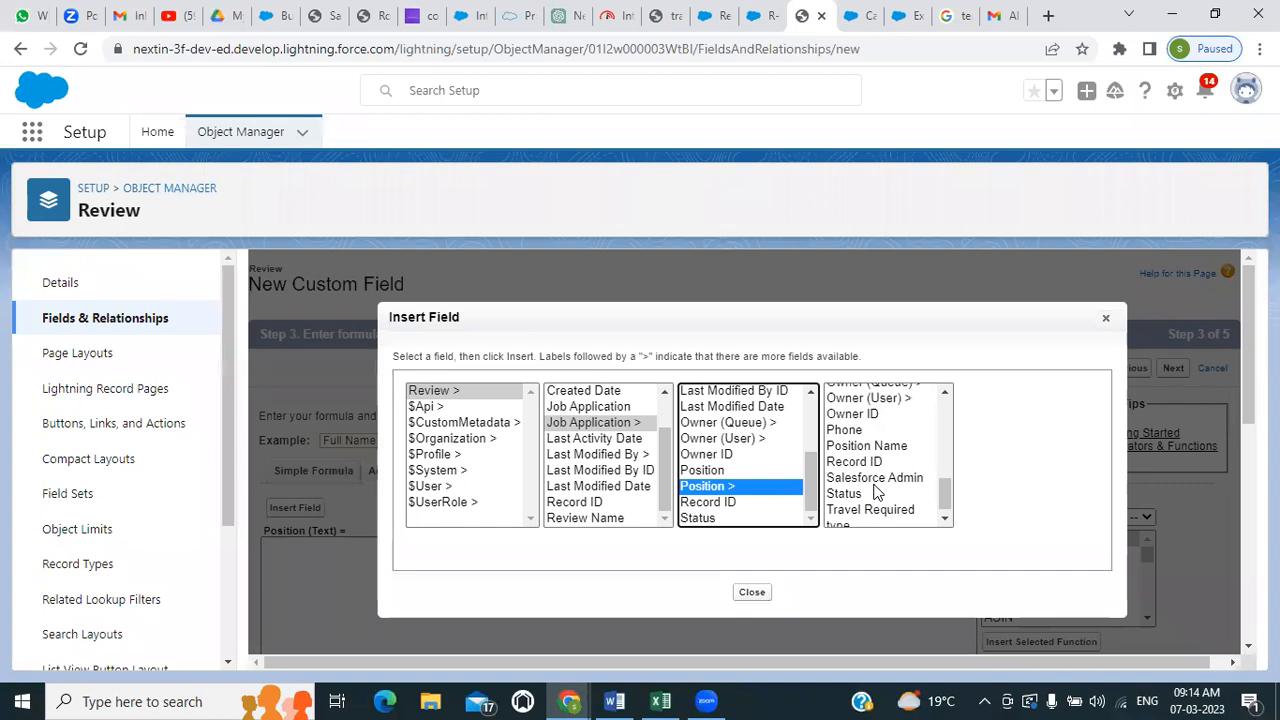
left_click(856, 446)
left_click(984, 489)
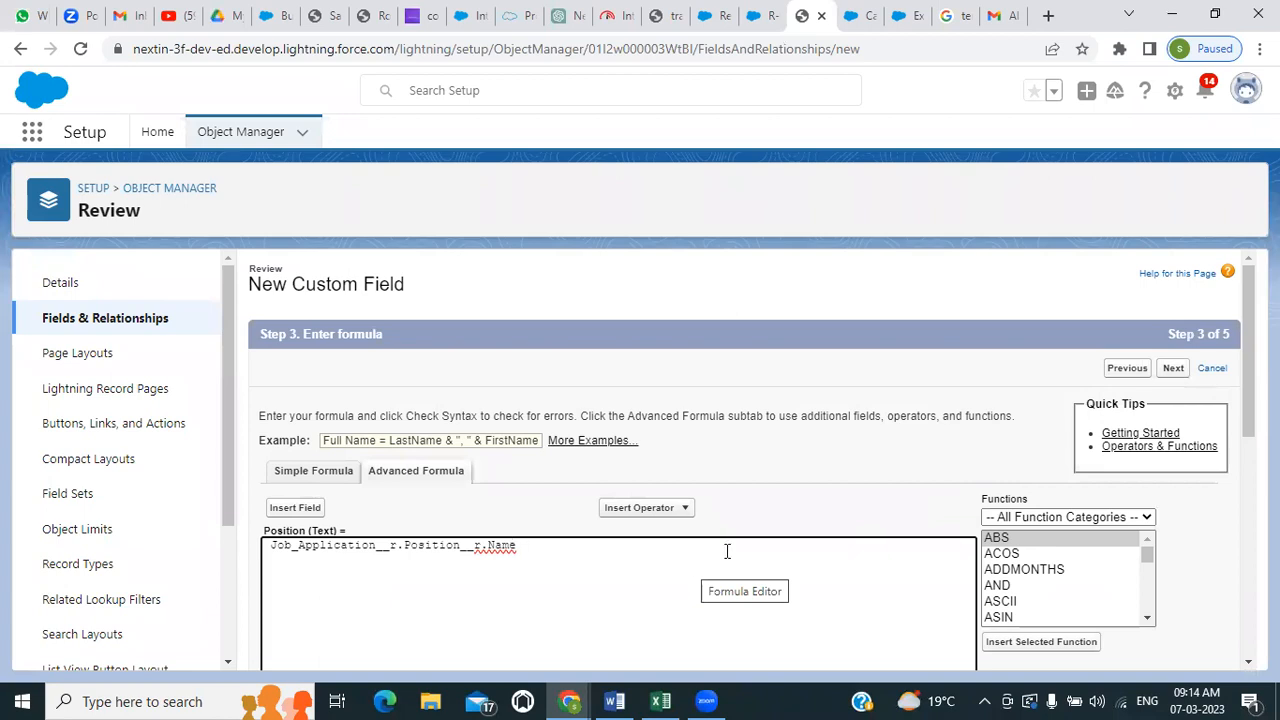
Check the syntax of the Position formula
scroll(720, 550, "down", 3)
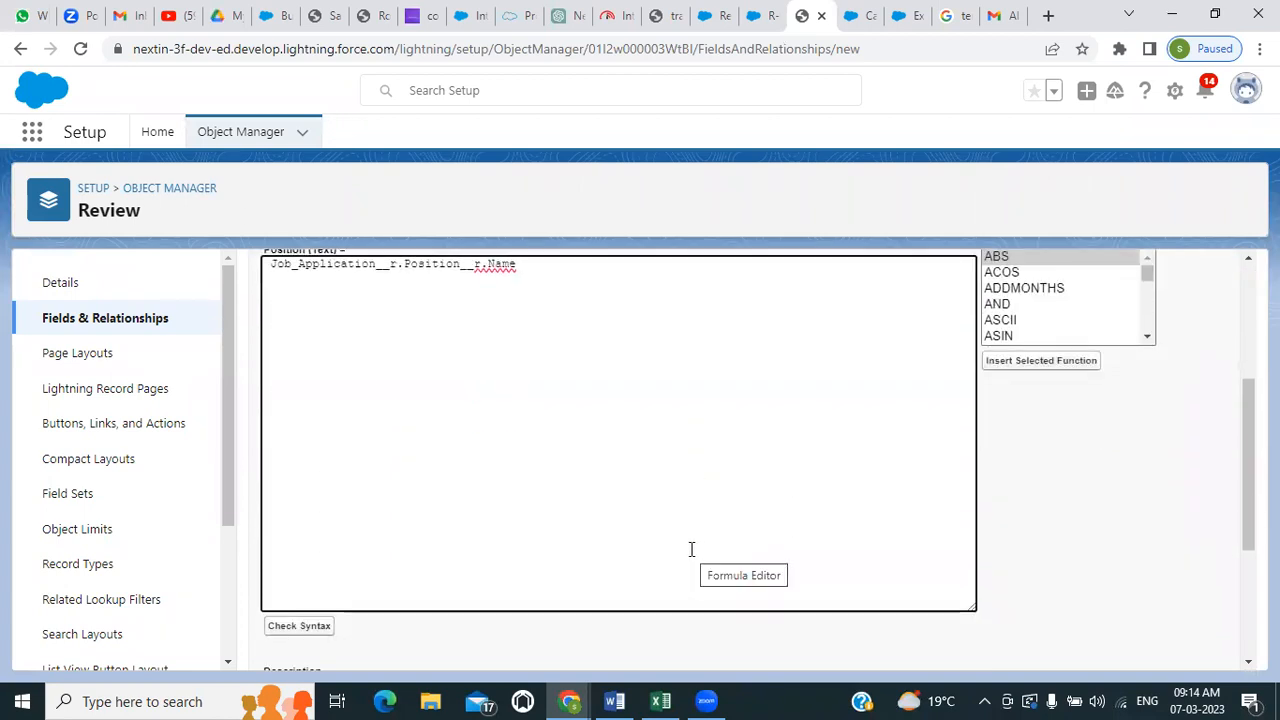
scroll(691, 549, "down", 1)
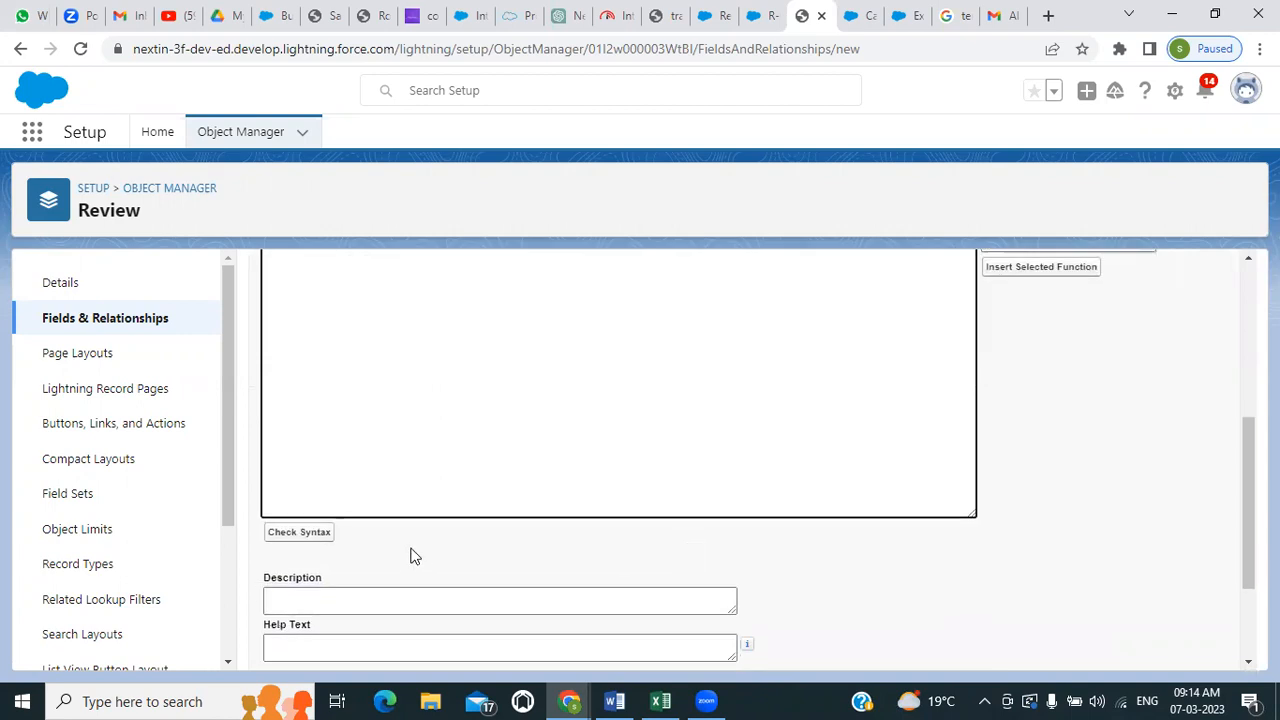
left_click(300, 532)
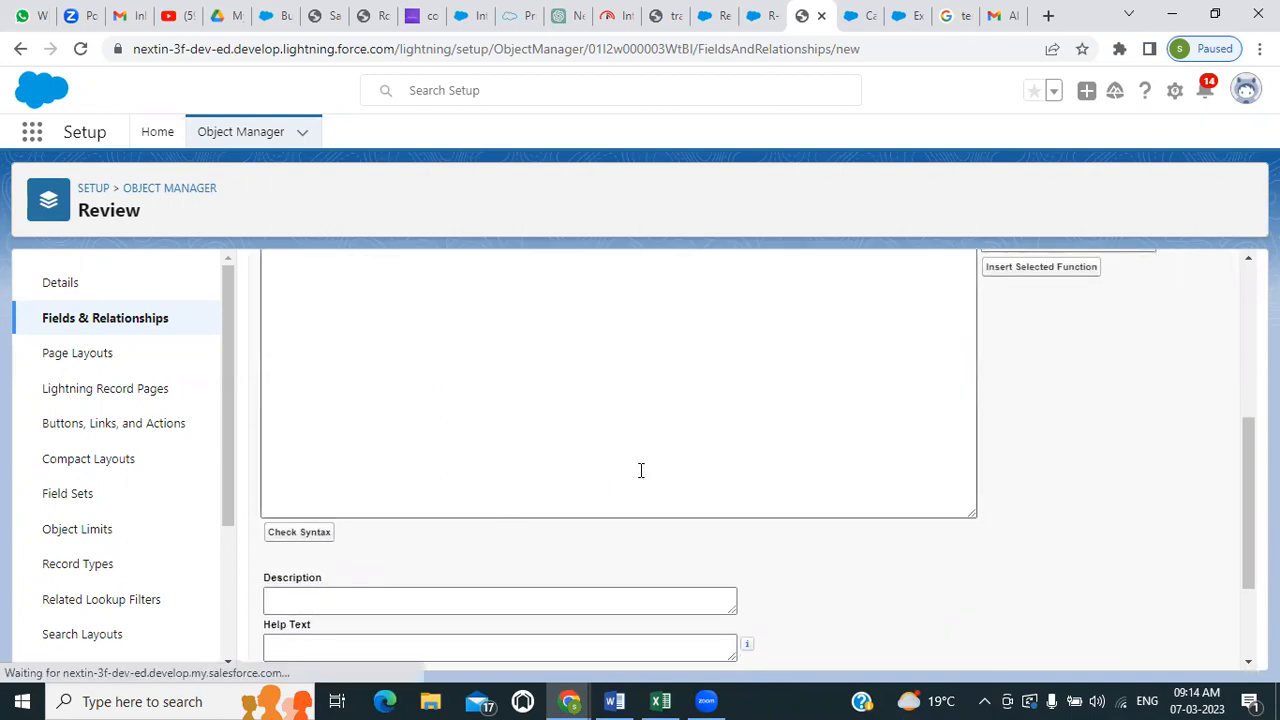
Save the Position formula field, keeping the default field-level security and its placement on the Review Layout
scroll(645, 467, "down", 5)
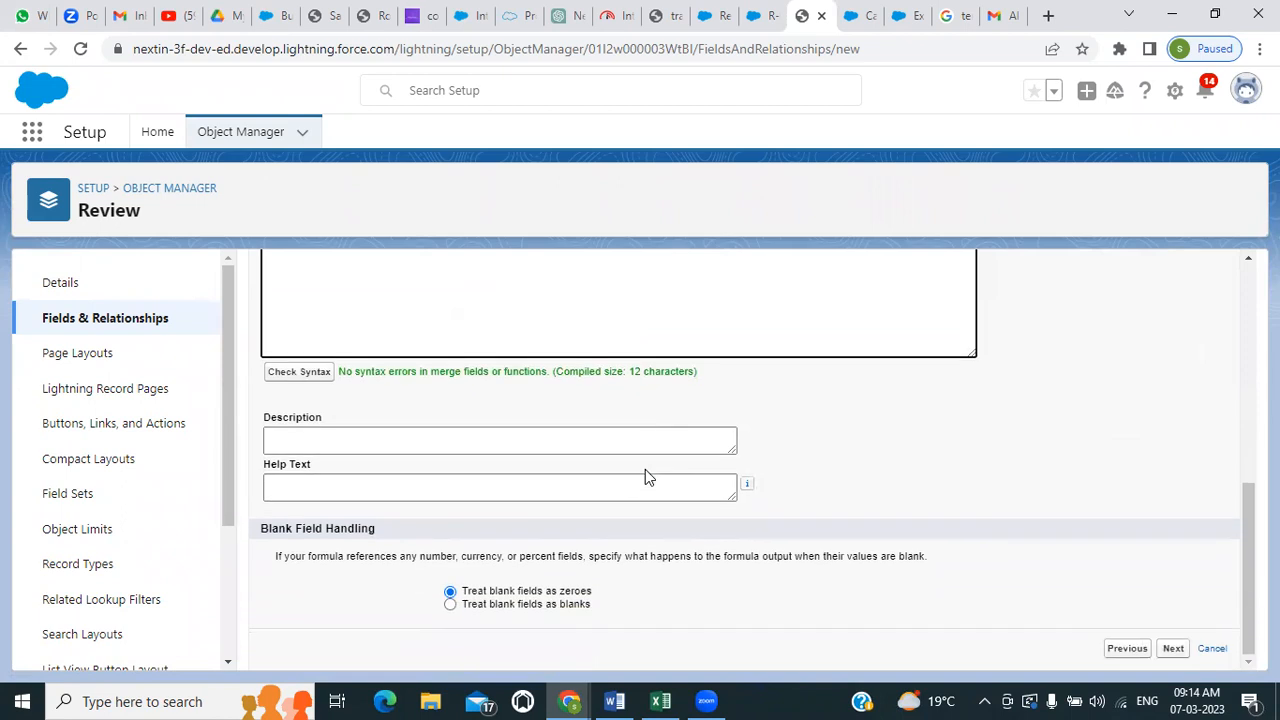
left_click(1173, 650)
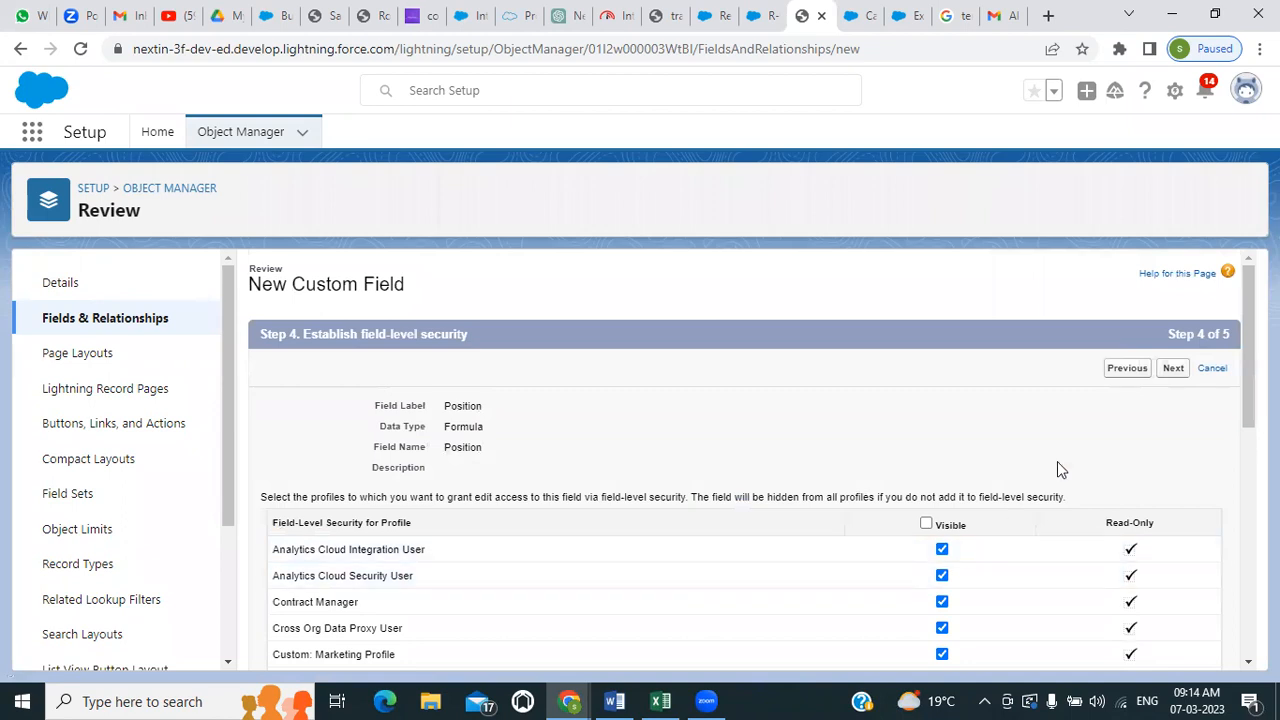
left_click(1171, 370)
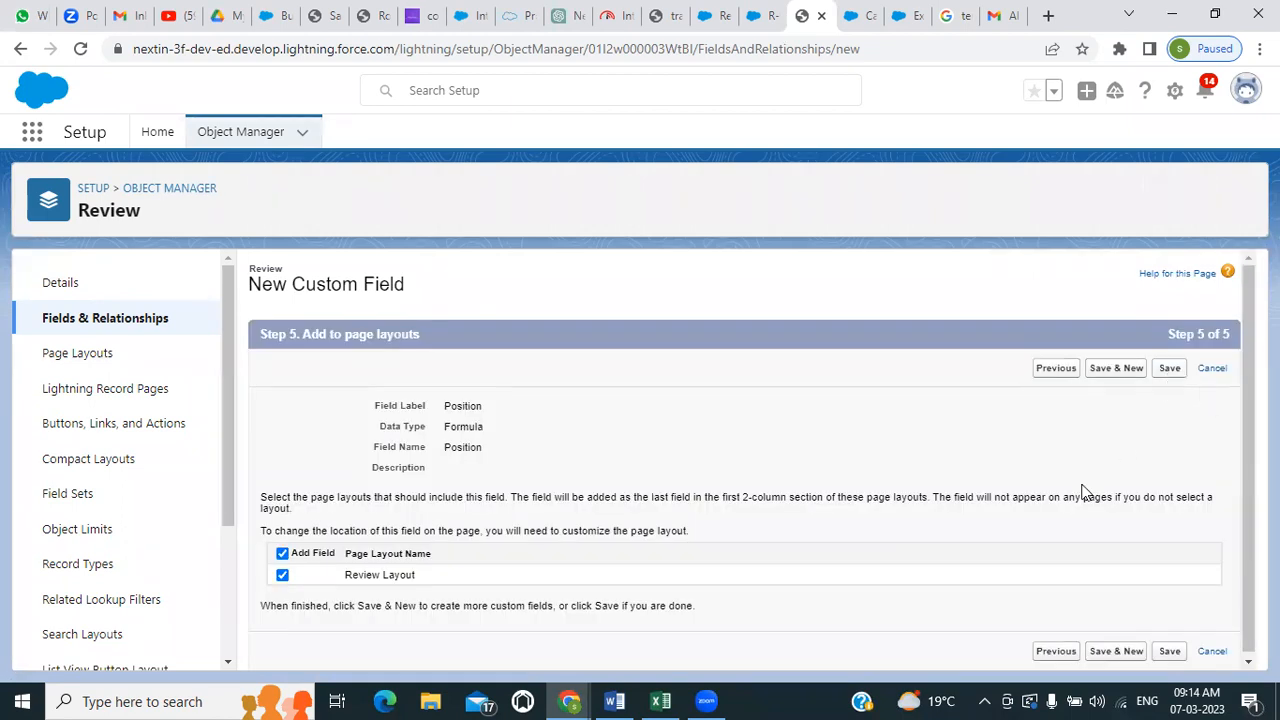
left_click(1167, 376)
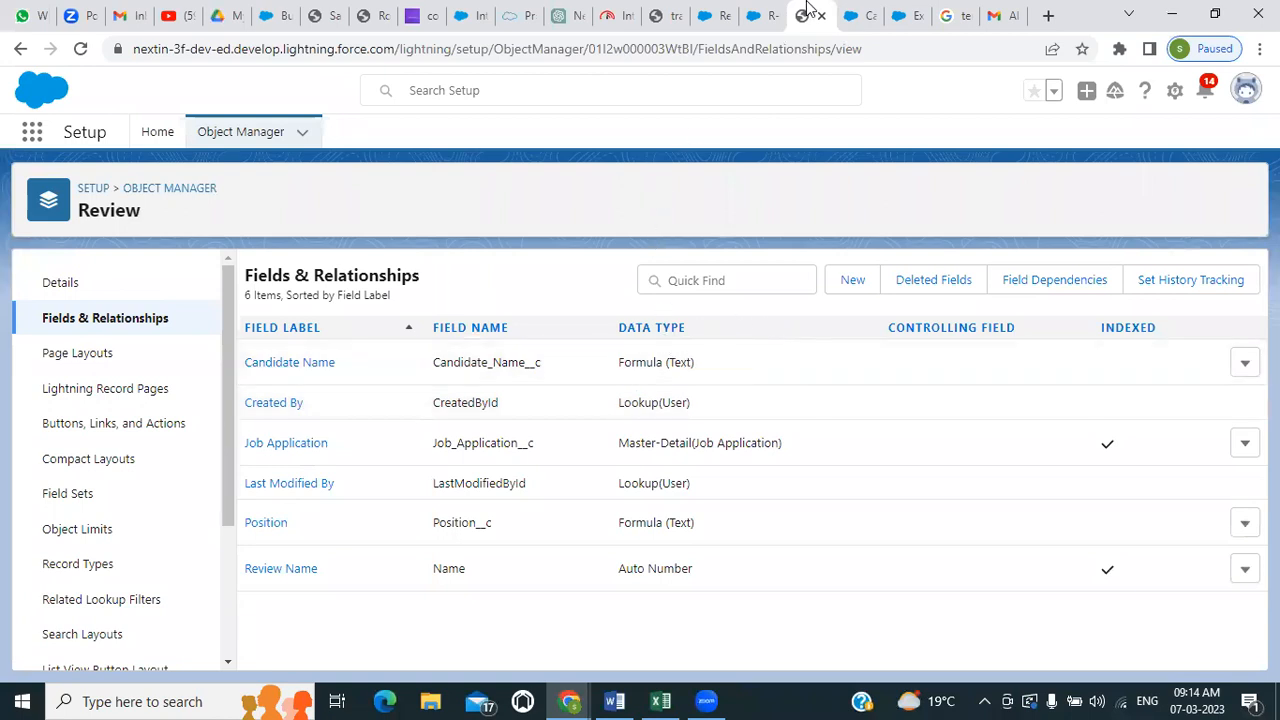
Reload the open review record in the Recruitment app to check its Position field, and return to the Review object's field list
left_click(760, 16)
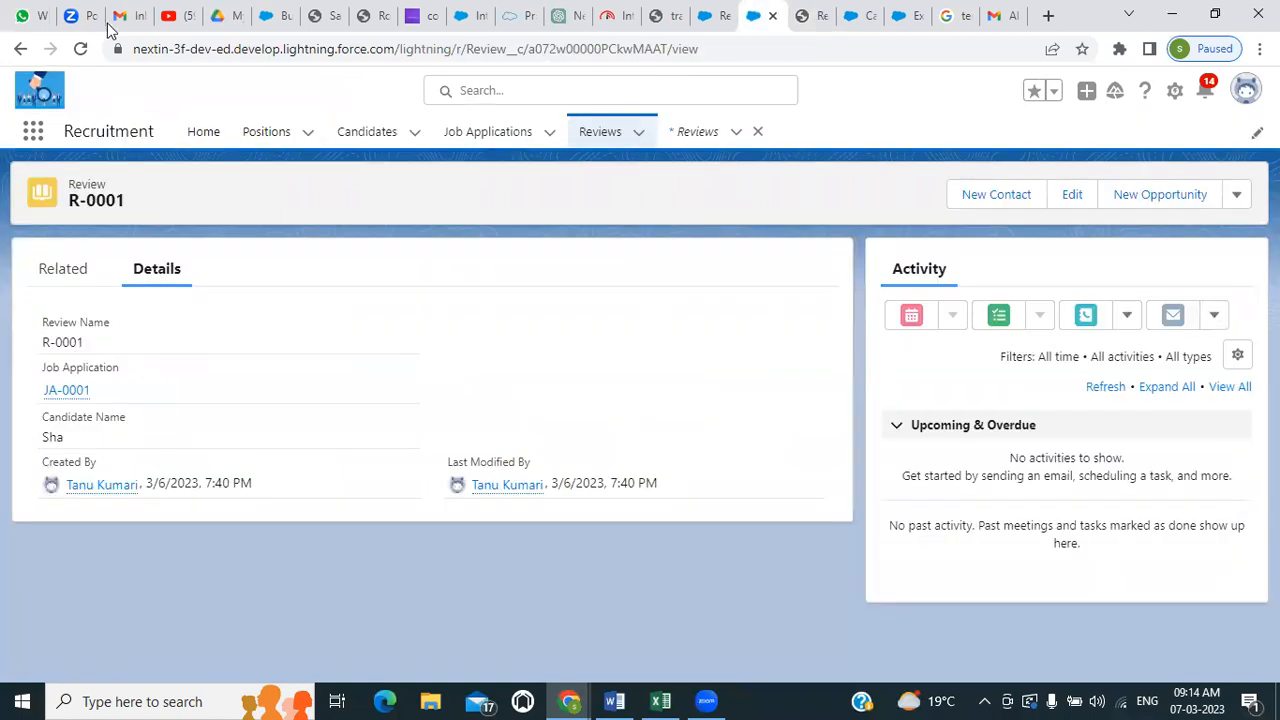
left_click(78, 50)
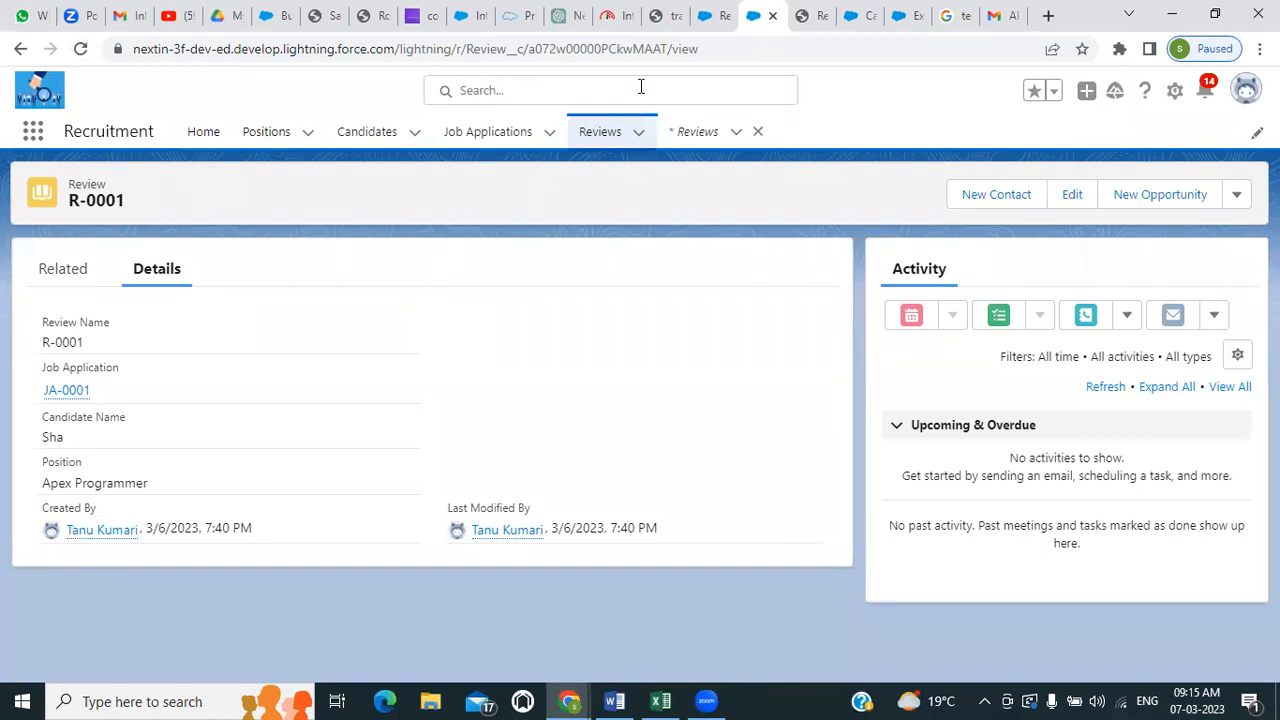
left_click(811, 18)
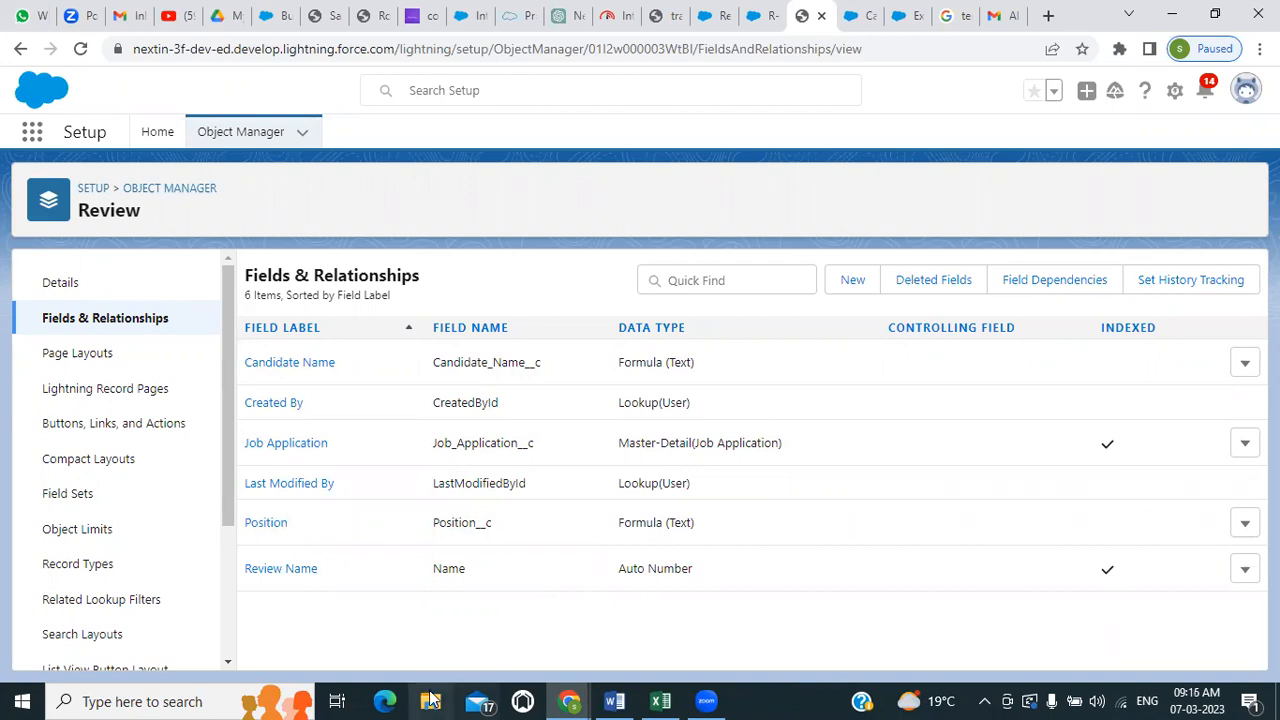
left_click(5, 700)
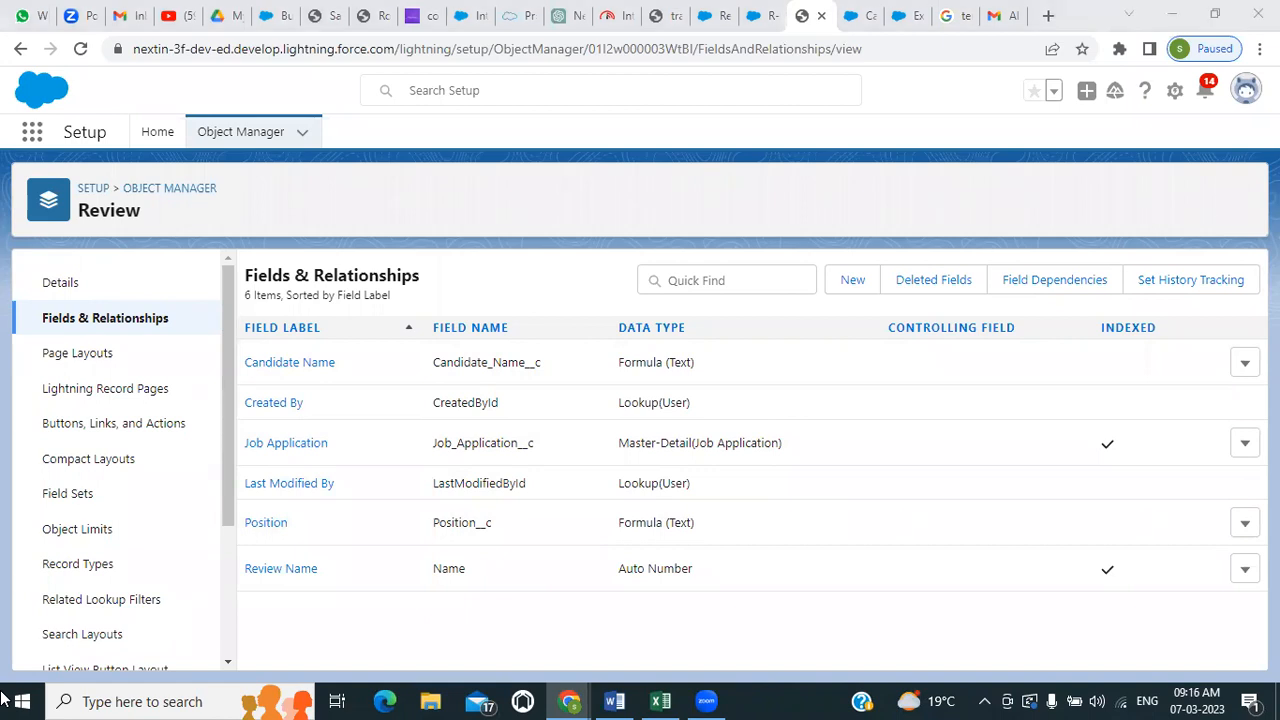